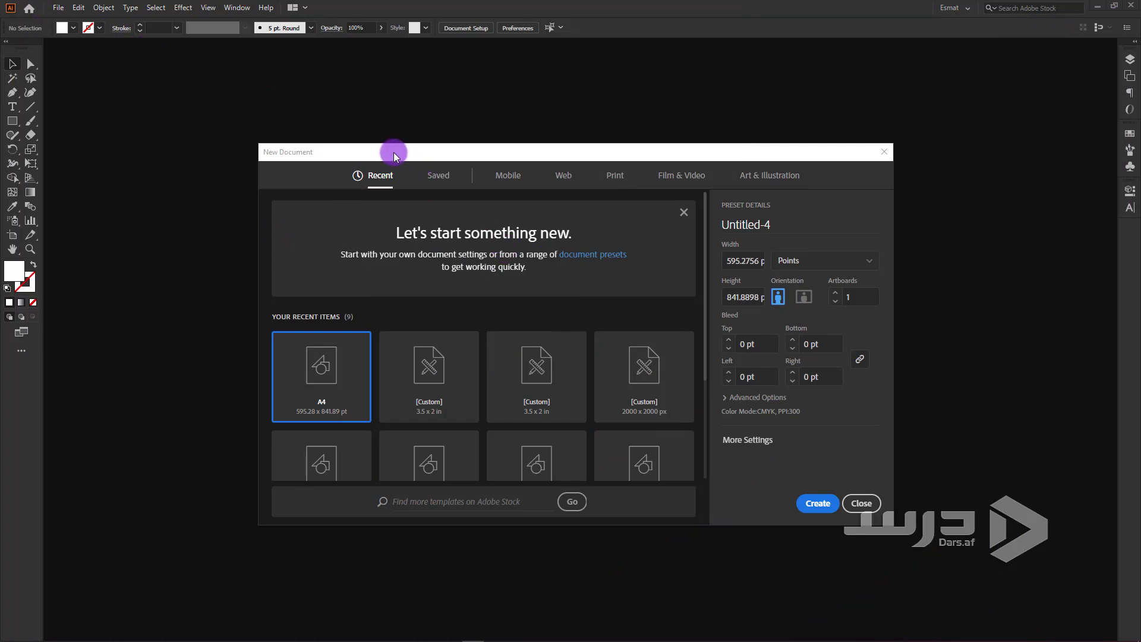
# - Expand the New Document dialog to the full settings for the A4, CMYK, 300 ppi preset
pyautogui.moveTo(393, 155); pyautogui.dragTo(401, 157)
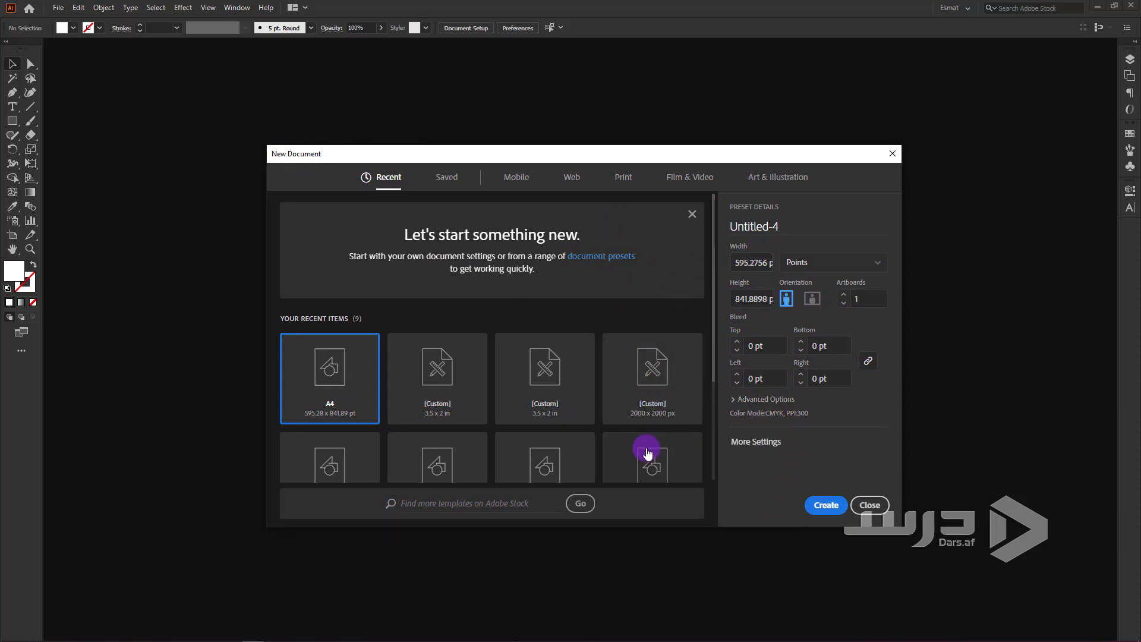
pyautogui.scroll(-3, 512, 443)
pyautogui.scroll(3, 513, 439)
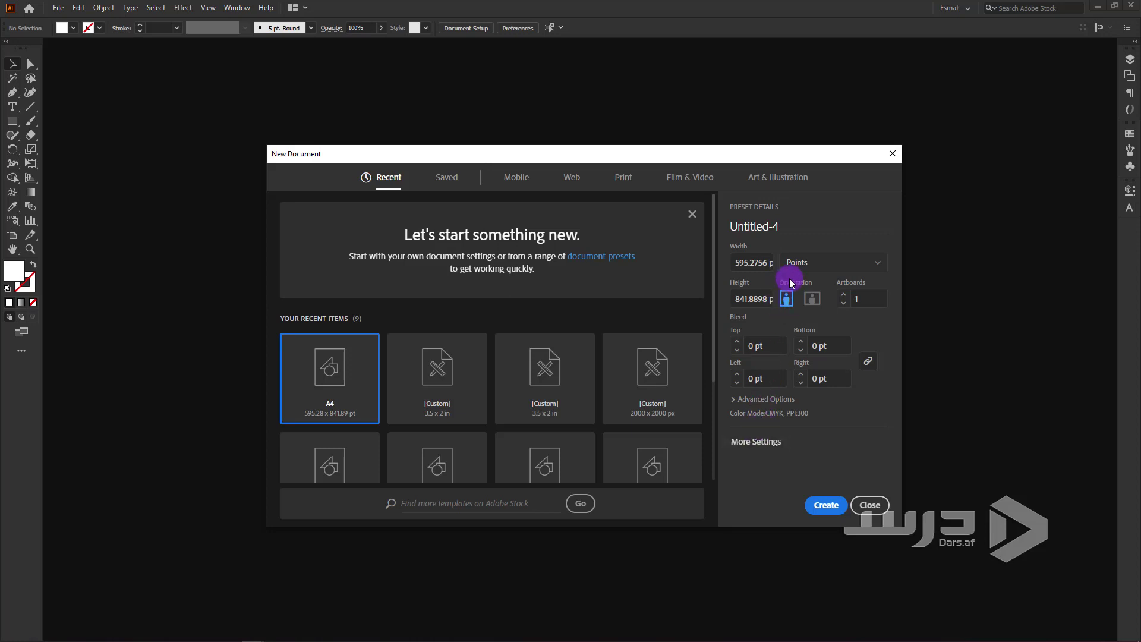
pyautogui.click(753, 300)
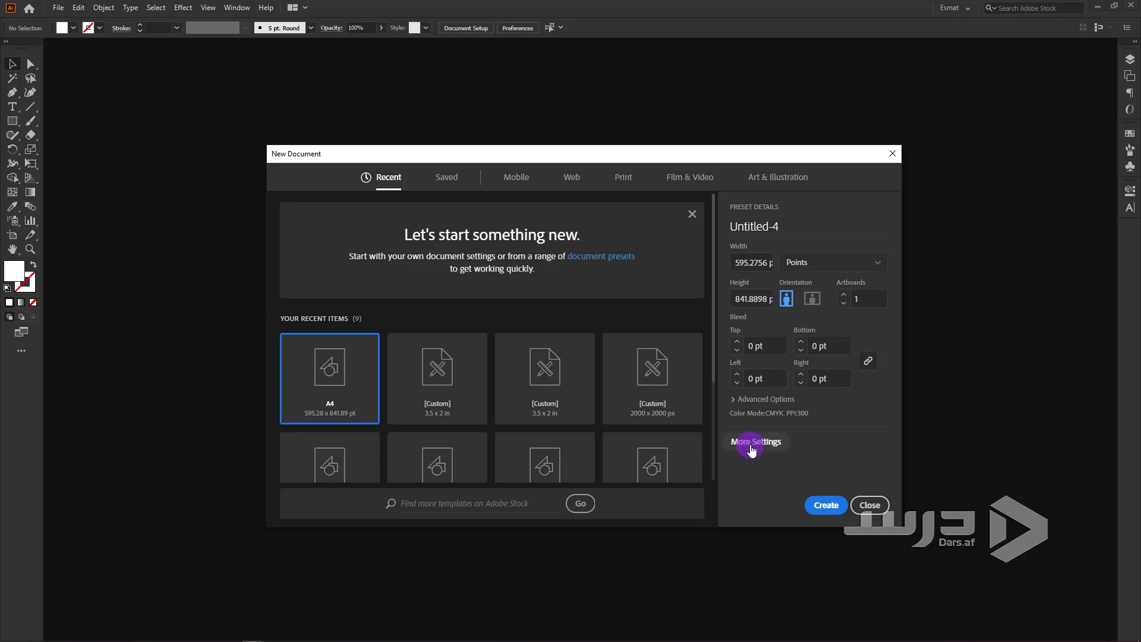
pyautogui.click(752, 442)
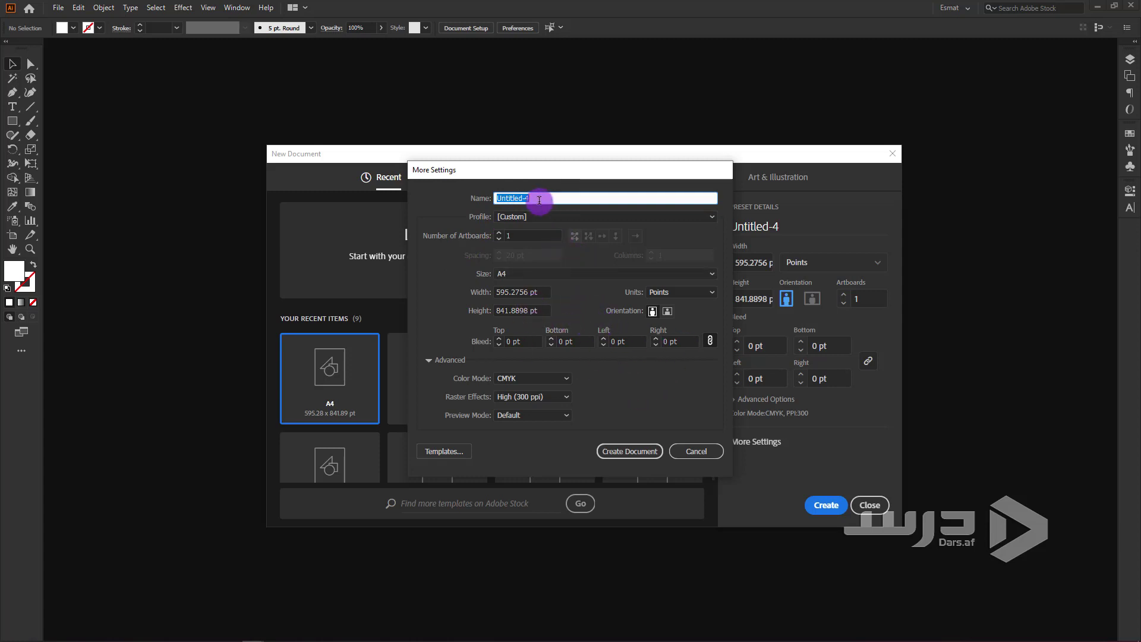
# - Name the document KKD Business Card with a Custom profile and two artboards arranged in a row
pyautogui.moveTo(547, 198); pyautogui.dragTo(490, 197)
pyautogui.write('KKD Business Card')
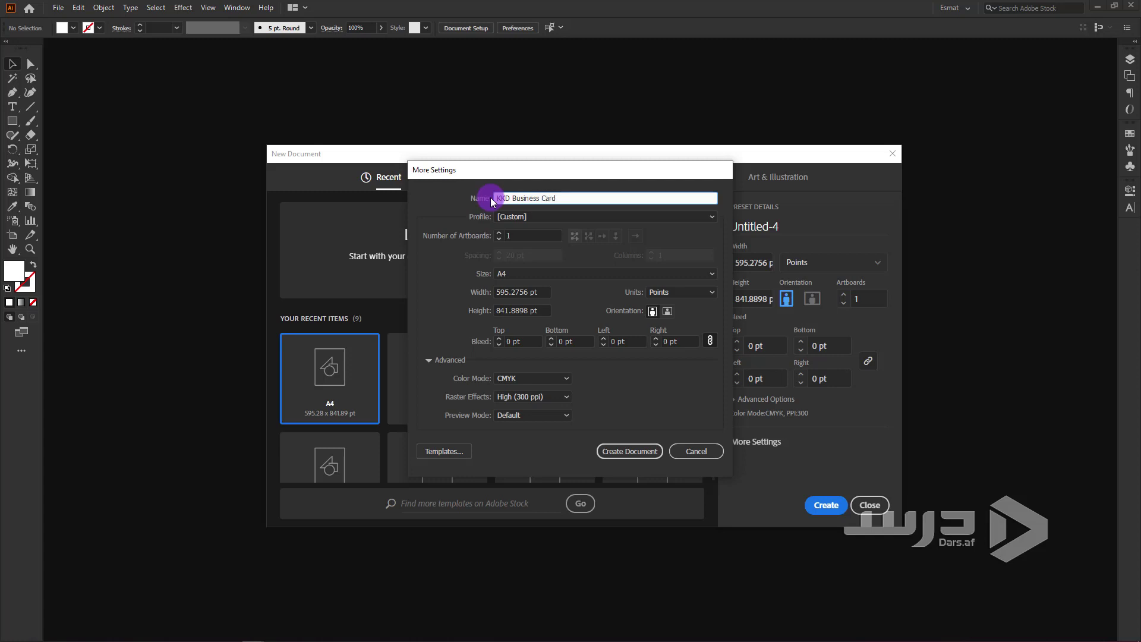
pyautogui.click(543, 217)
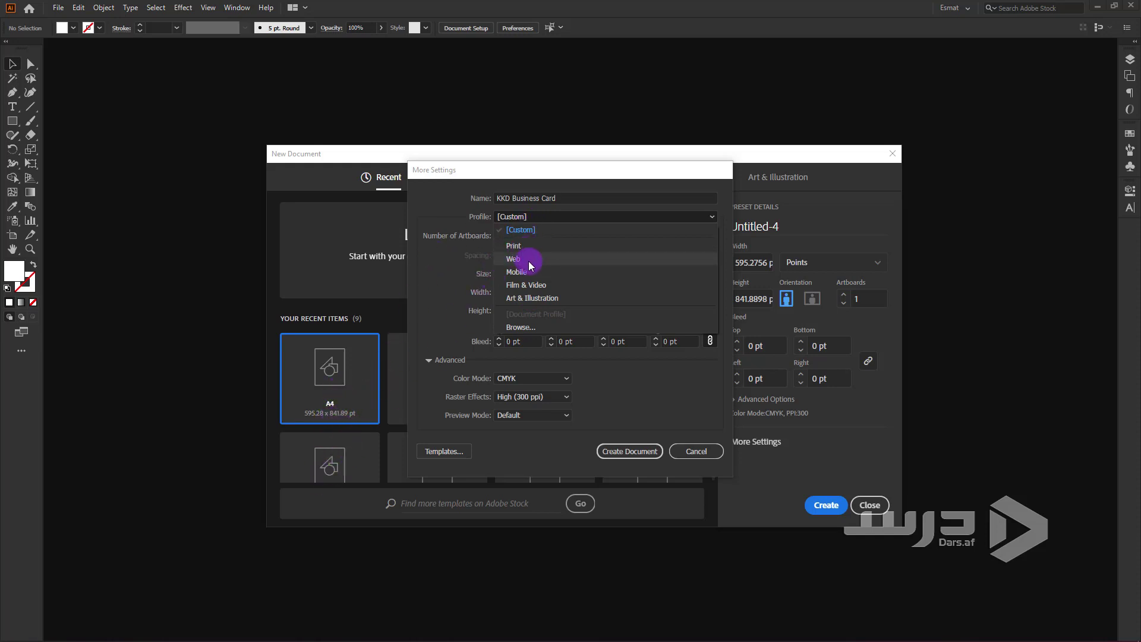
pyautogui.click(547, 231)
pyautogui.click(527, 220)
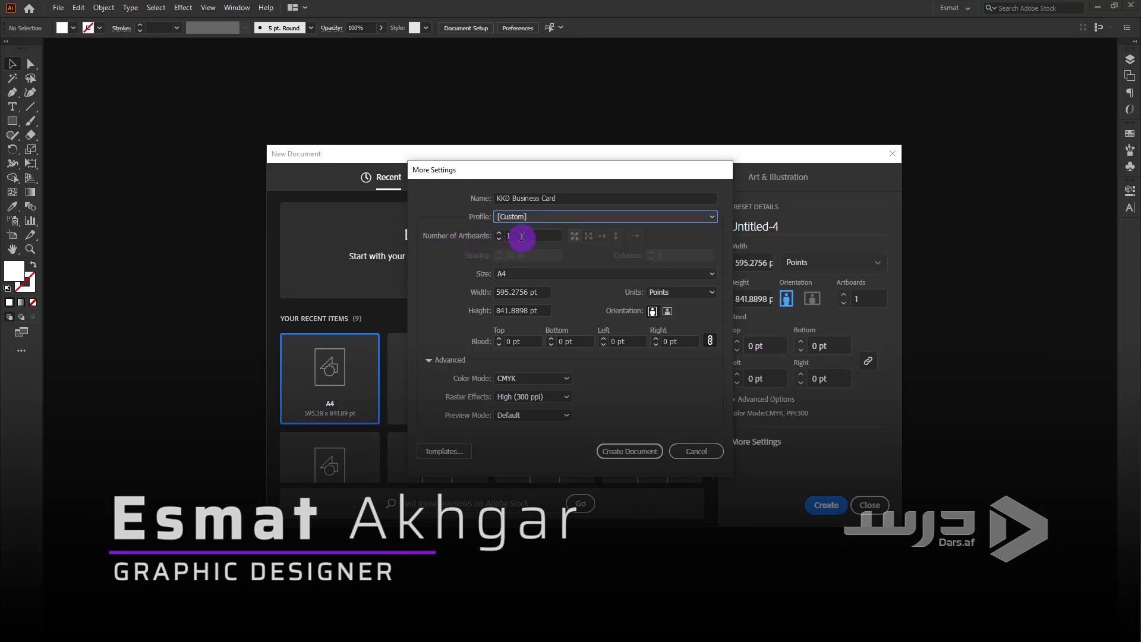
pyautogui.click(522, 237)
pyautogui.click(499, 233)
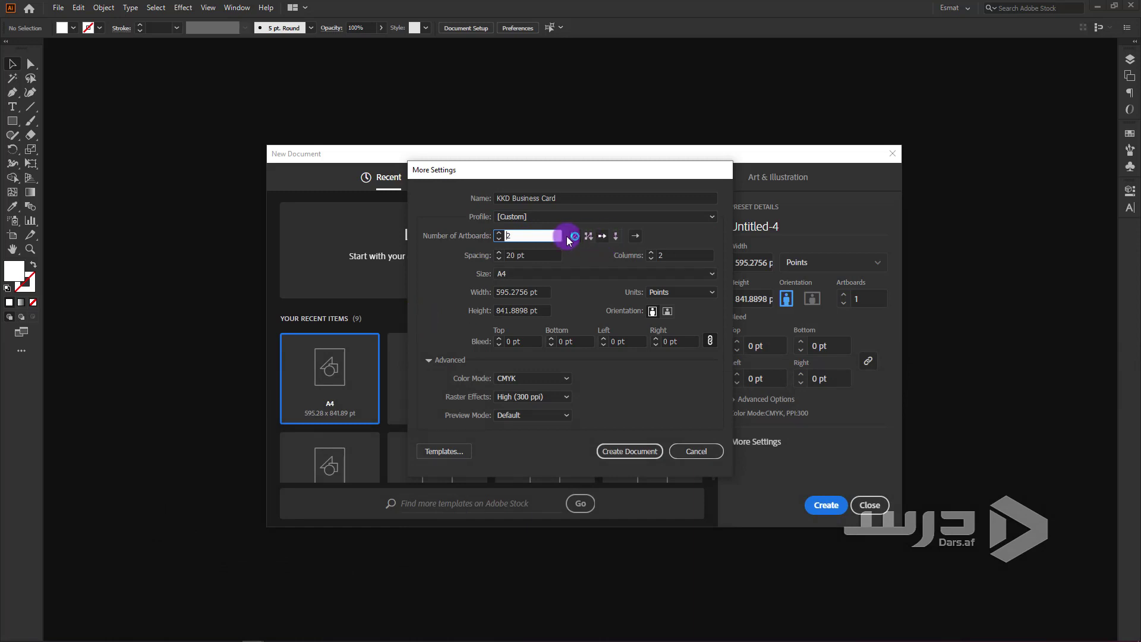
pyautogui.click(602, 236)
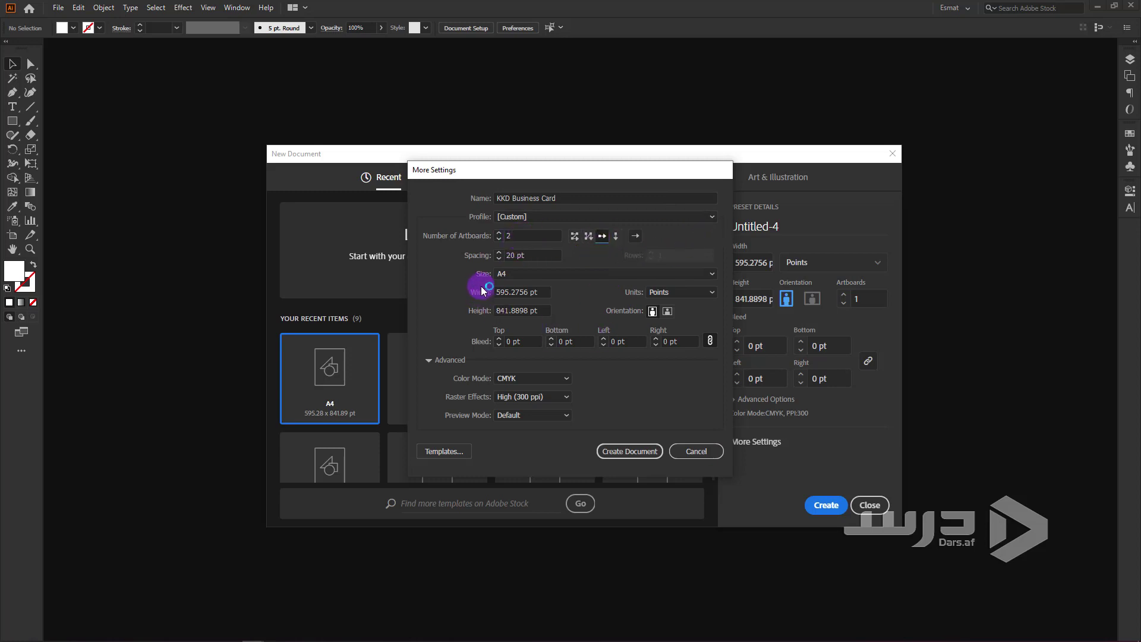
# - Switch the units to inches and set the artboard spacing to 0.5 in
pyautogui.moveTo(531, 256); pyautogui.dragTo(503, 255)
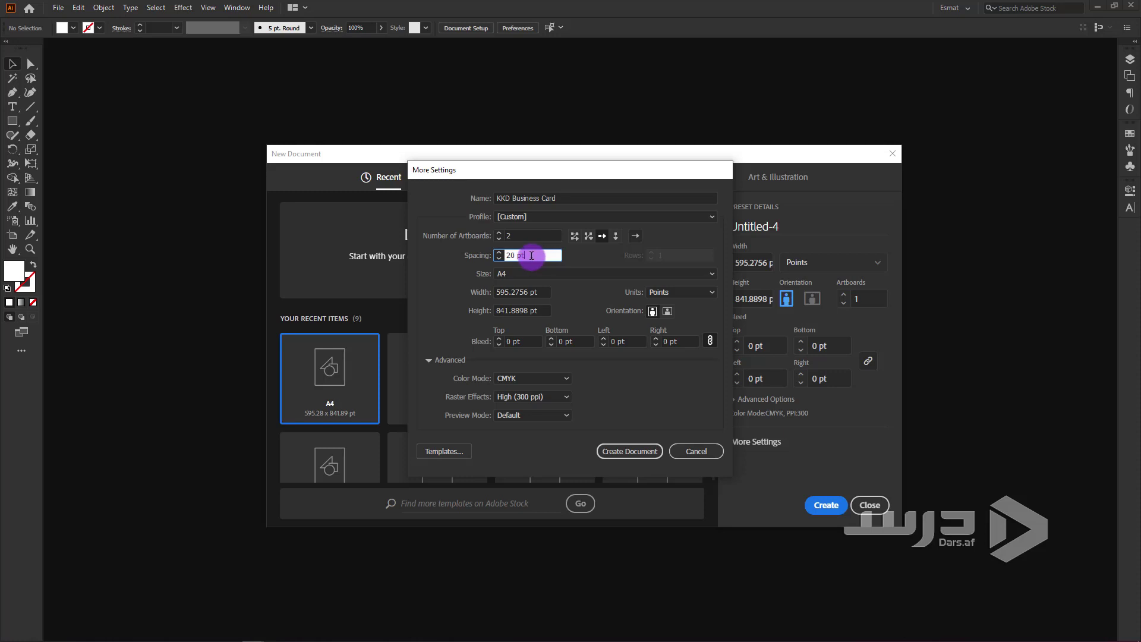
pyautogui.moveTo(508, 256); pyautogui.dragTo(529, 253)
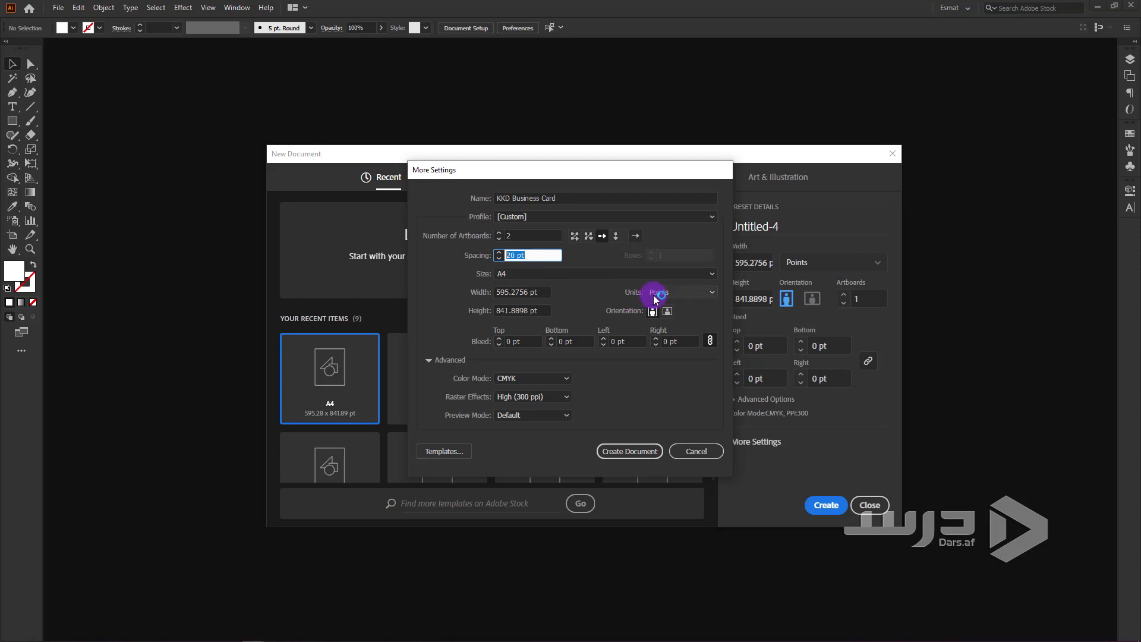
pyautogui.click(692, 293)
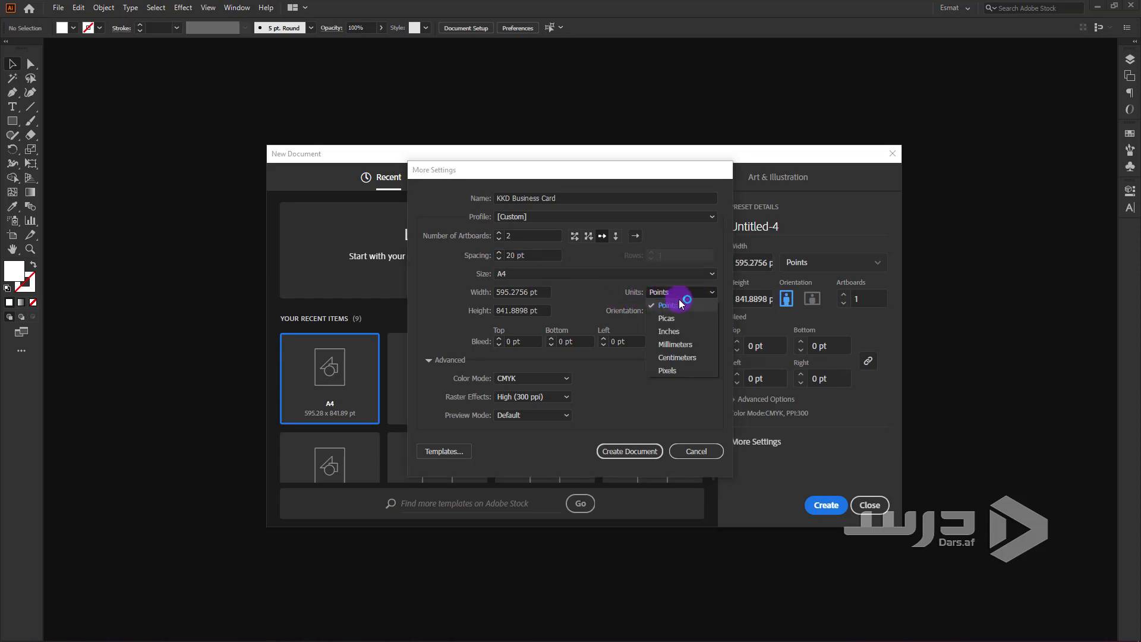
pyautogui.click(677, 333)
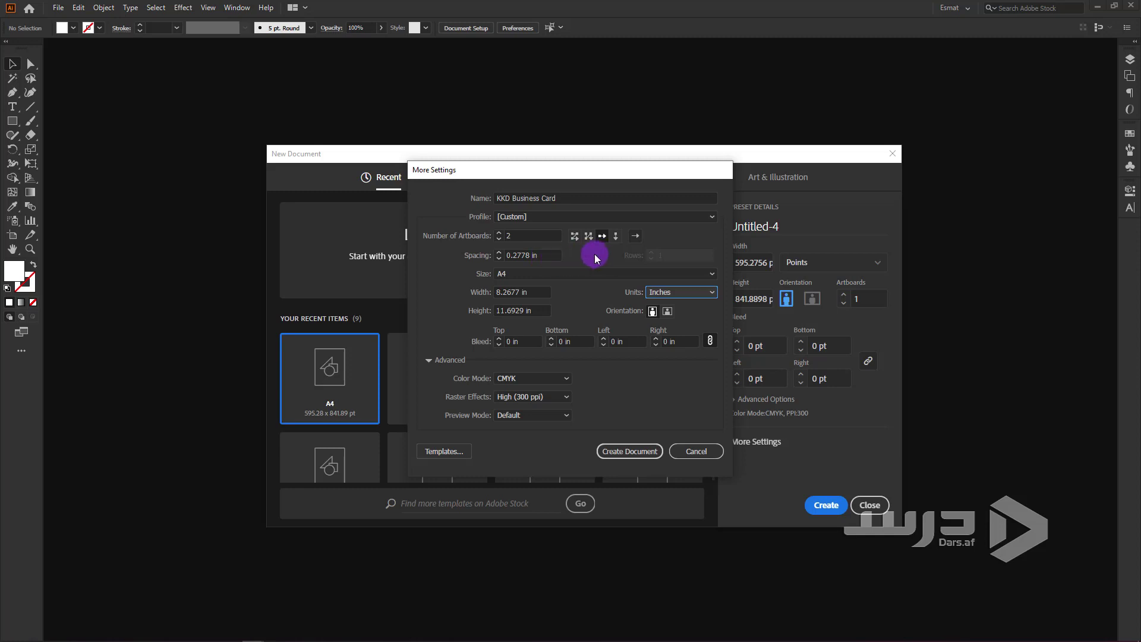
pyautogui.moveTo(544, 256); pyautogui.dragTo(465, 257)
pyautogui.write('0.5')
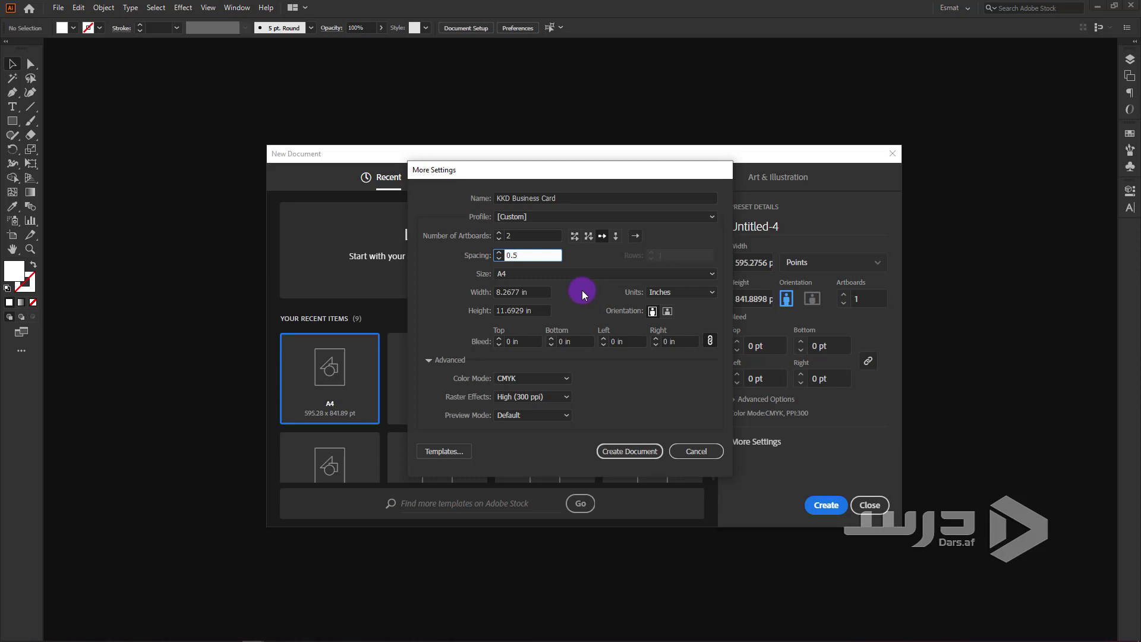
pyautogui.click(516, 275)
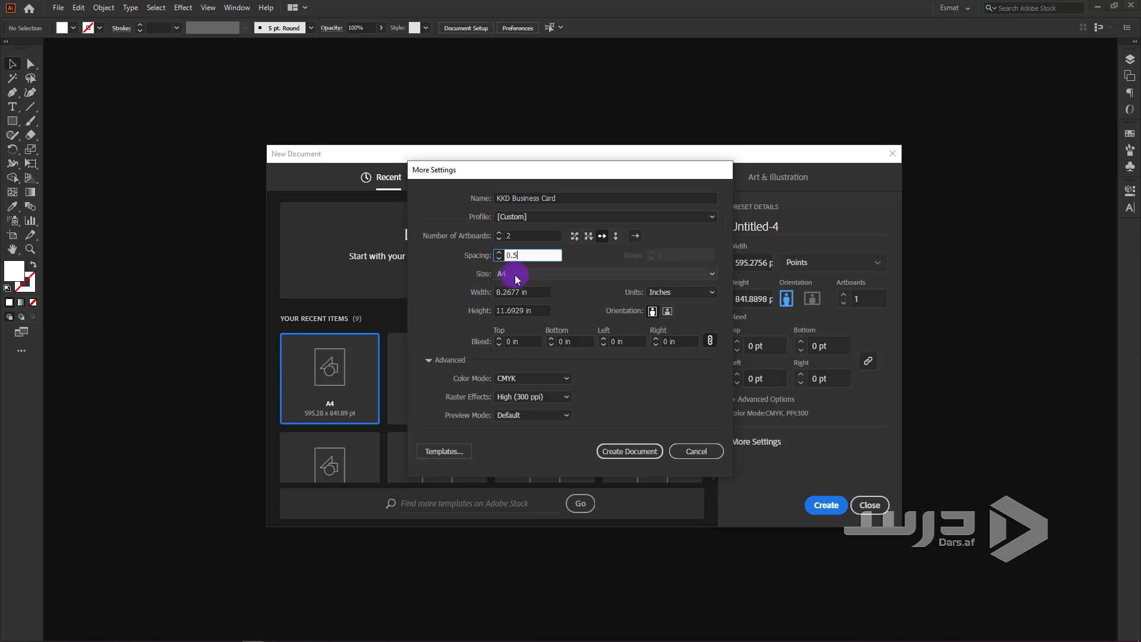
pyautogui.click(521, 276)
# - Set the artboard size to 3.5 in wide by 2 in high
pyautogui.click(468, 286)
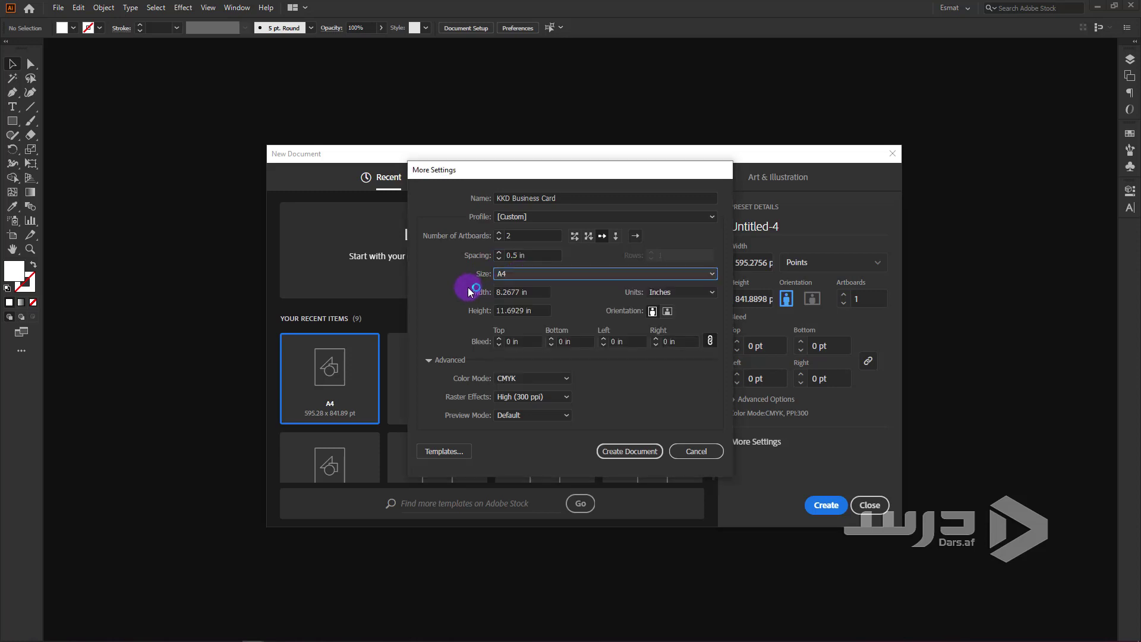
pyautogui.doubleClick(536, 292)
pyautogui.moveTo(536, 293); pyautogui.dragTo(486, 294)
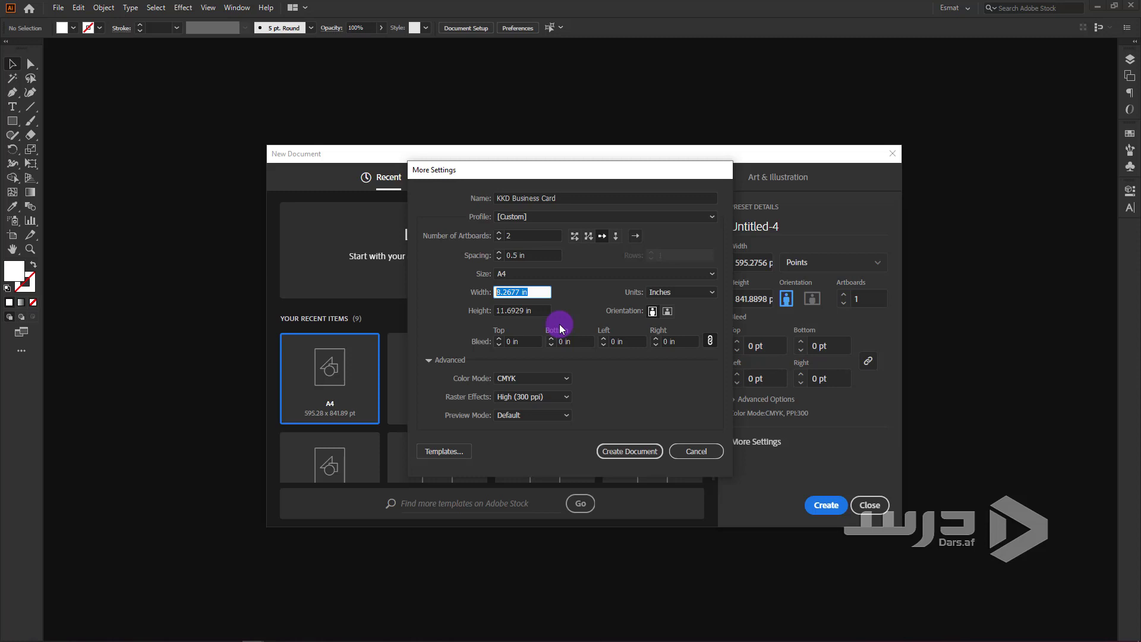
pyautogui.write('3.5')
pyautogui.press('Tab')
pyautogui.write('2')
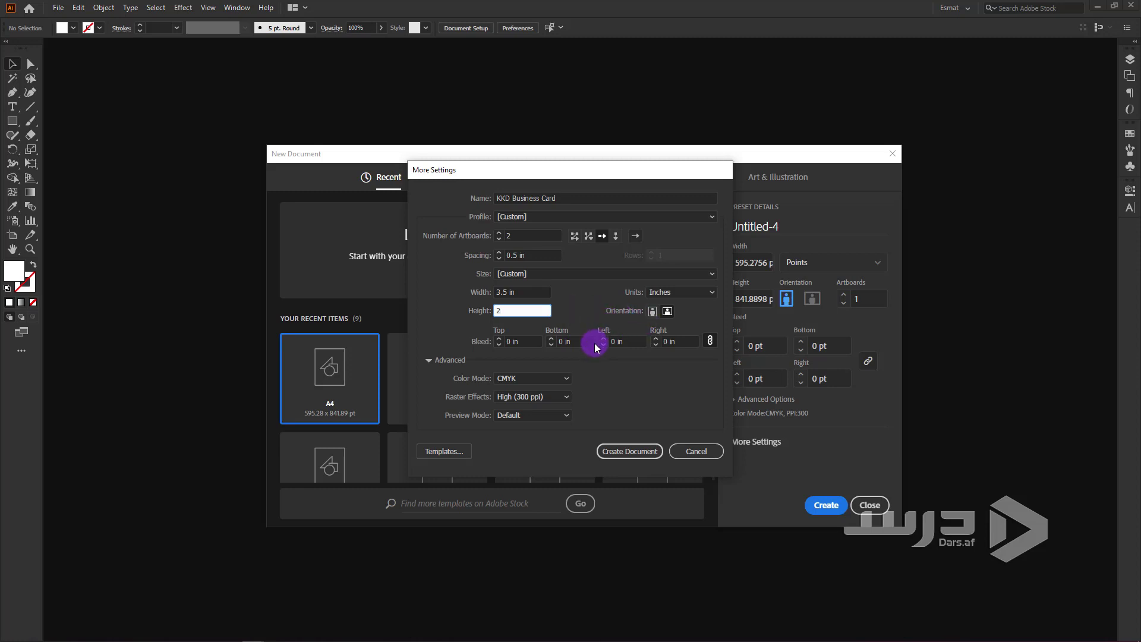
pyautogui.click(531, 292)
# - Enter a 0.1 in bleed so every side matches
pyautogui.moveTo(534, 310); pyautogui.dragTo(498, 310)
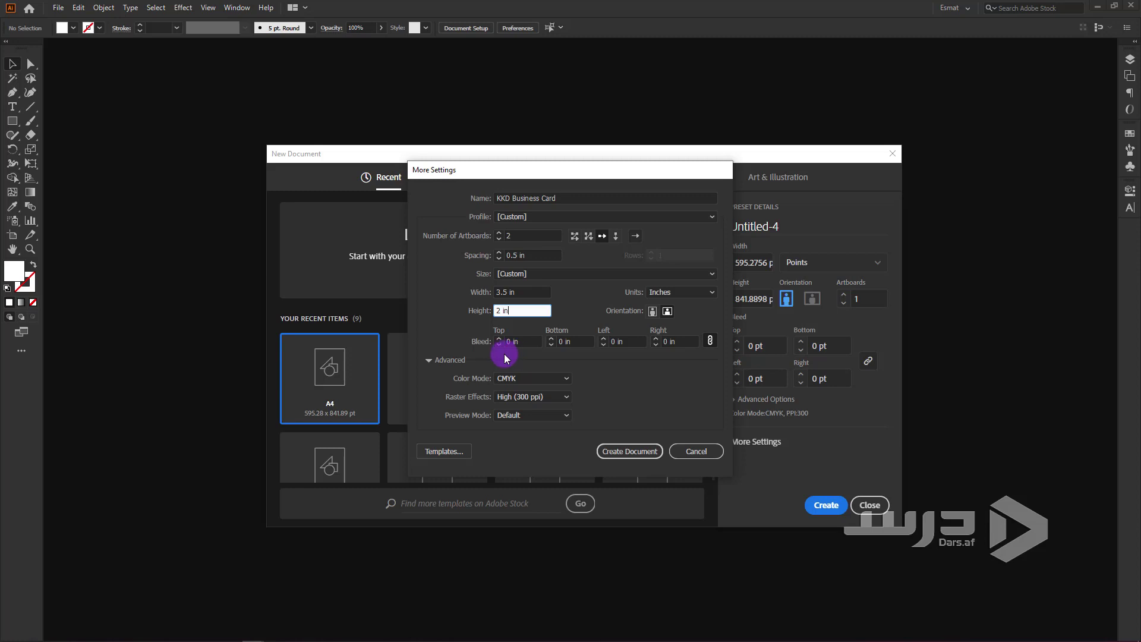
pyautogui.click(511, 341)
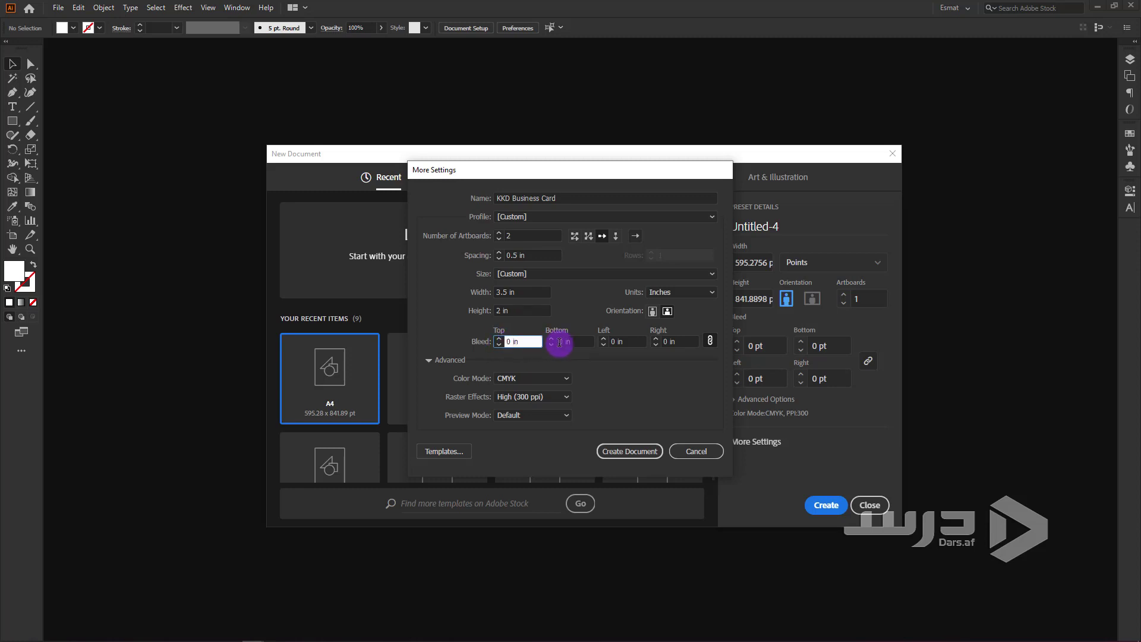
pyautogui.write('.')
pyautogui.write('1')
# - Check the spacing and width in pixels, then return the units to inches
pyautogui.click(683, 291)
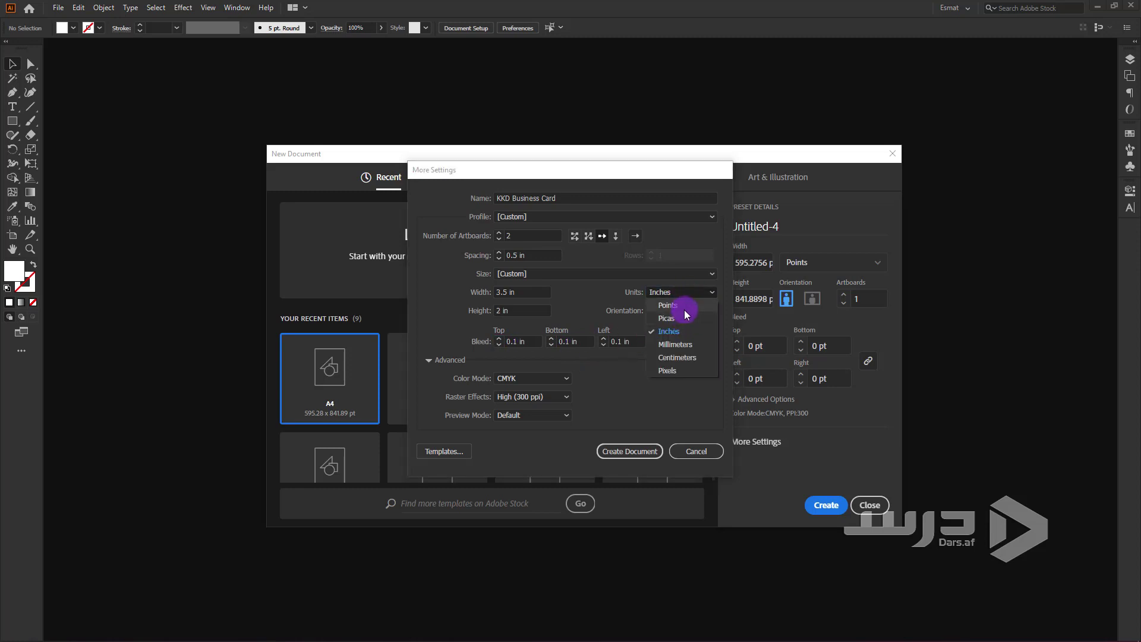
pyautogui.click(683, 368)
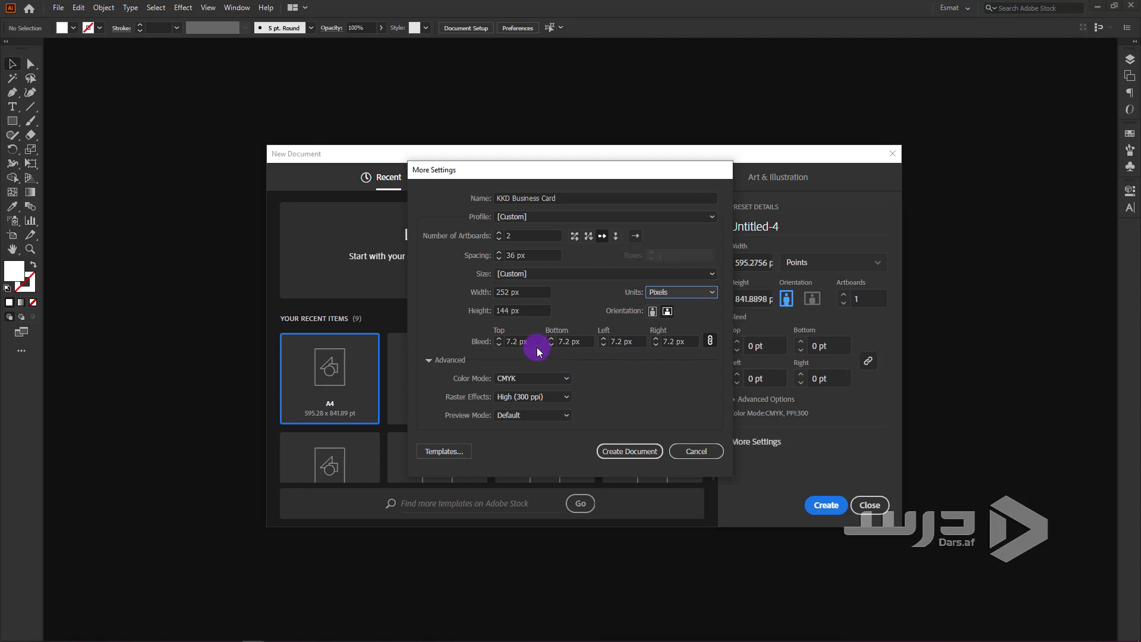
pyautogui.click(508, 262)
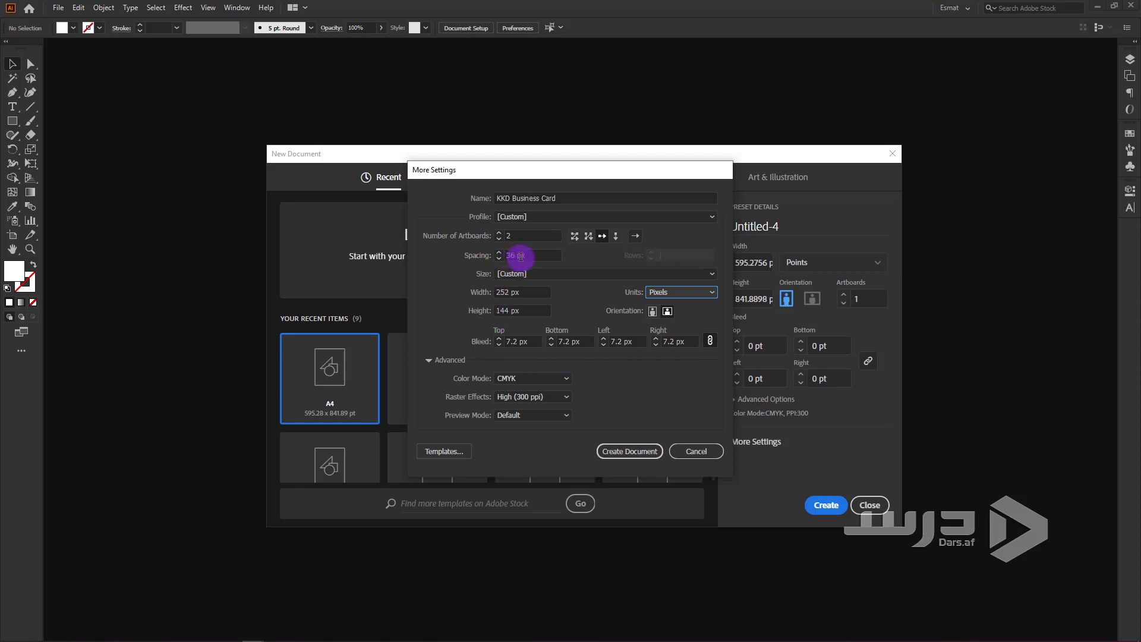
pyautogui.click(513, 294)
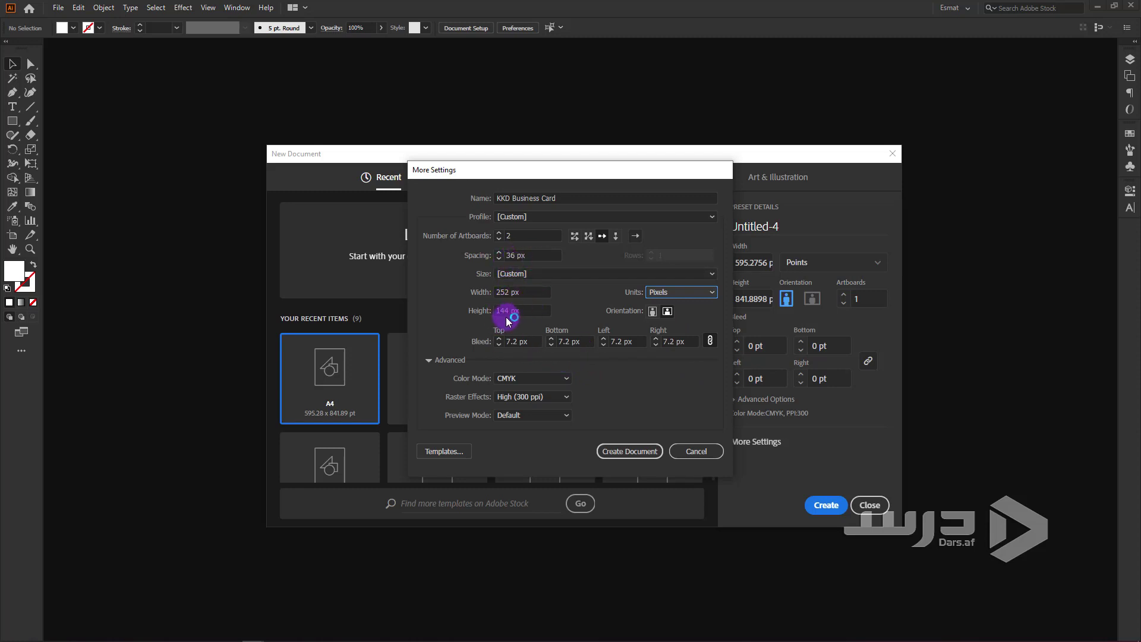
pyautogui.click(680, 291)
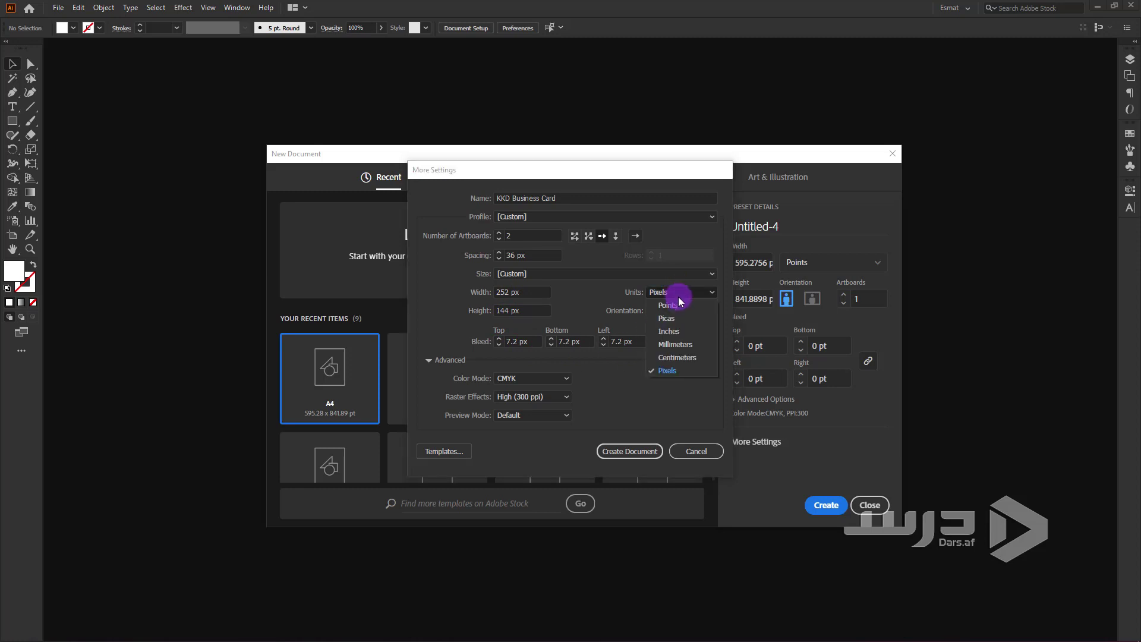
pyautogui.click(674, 318)
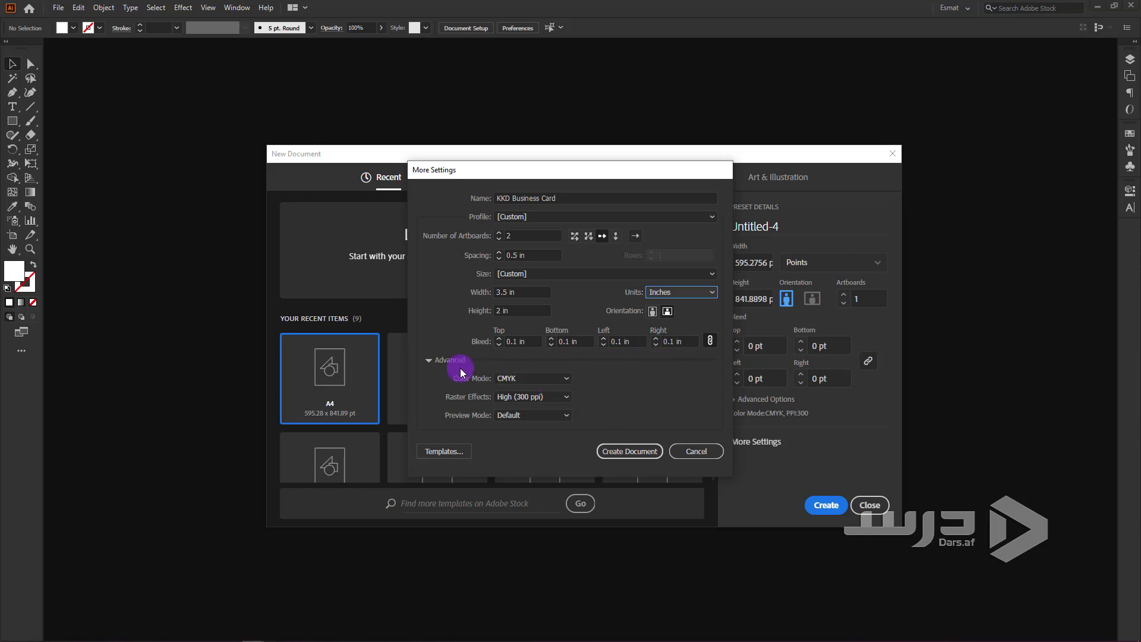
# - Keep CMYK colour, High 300 ppi raster effects and default preview, and create the document
pyautogui.click(552, 379)
pyautogui.click(551, 379)
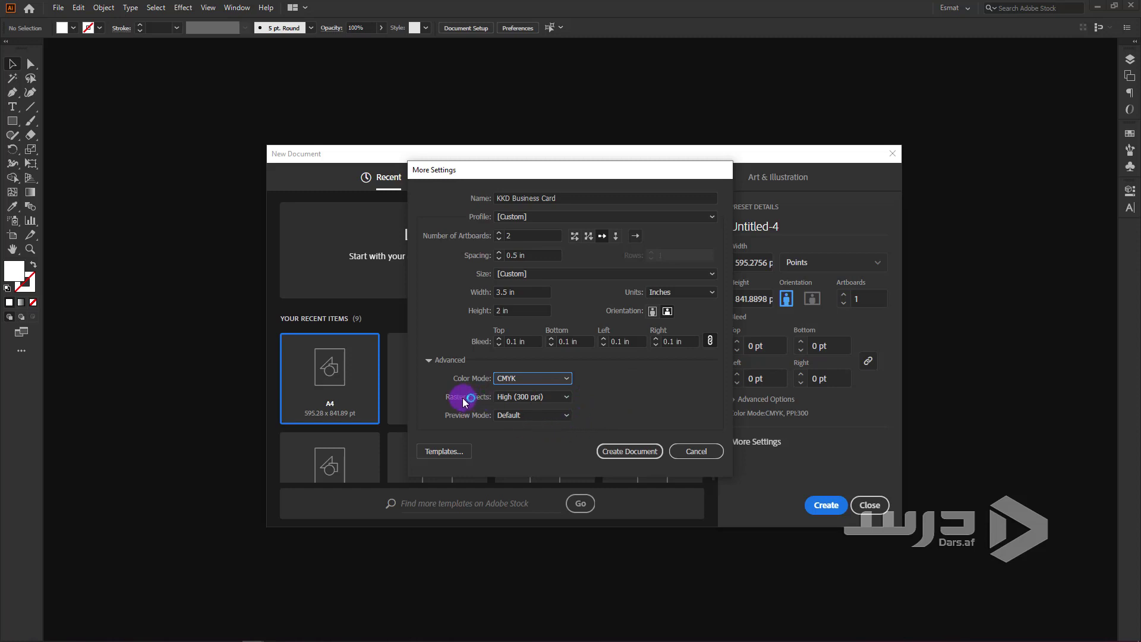
pyautogui.click(531, 397)
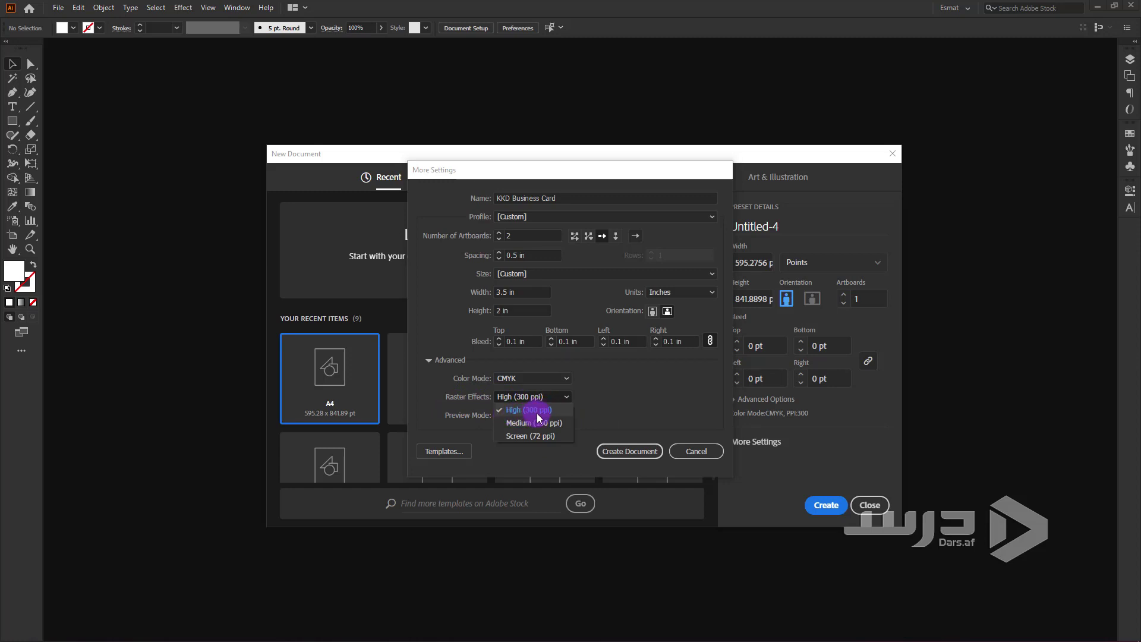
pyautogui.click(586, 417)
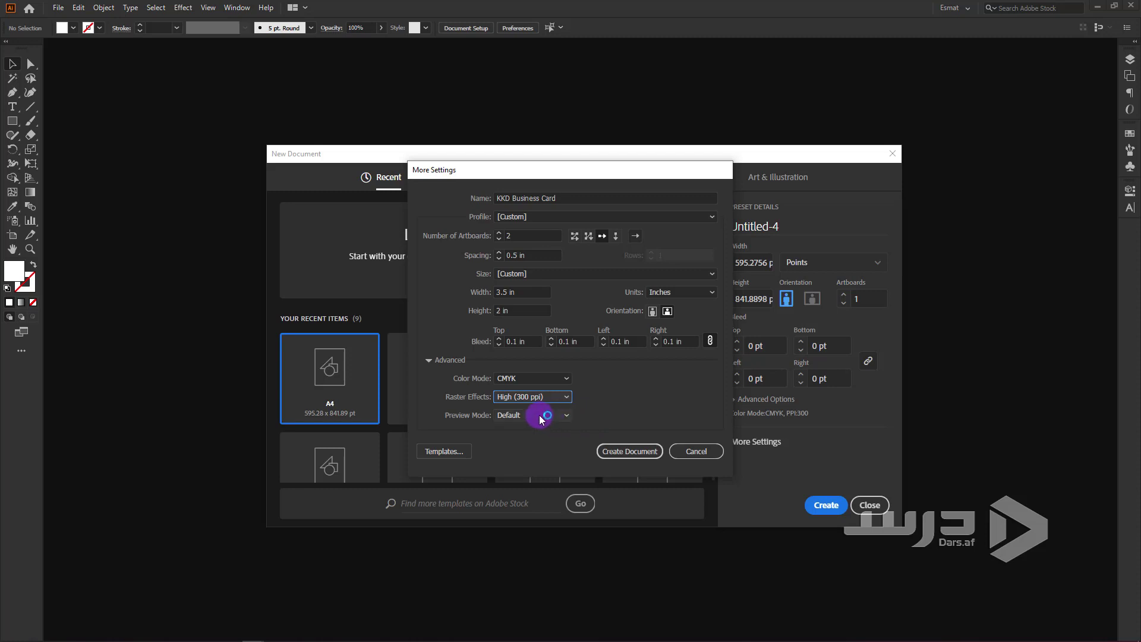
pyautogui.click(527, 399)
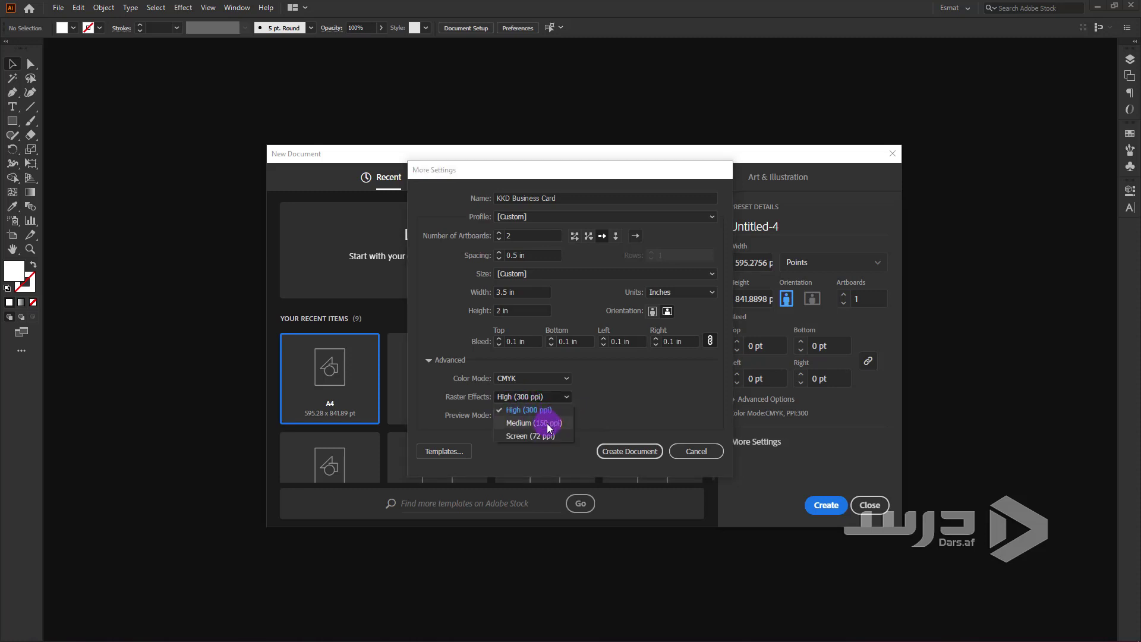
pyautogui.click(613, 402)
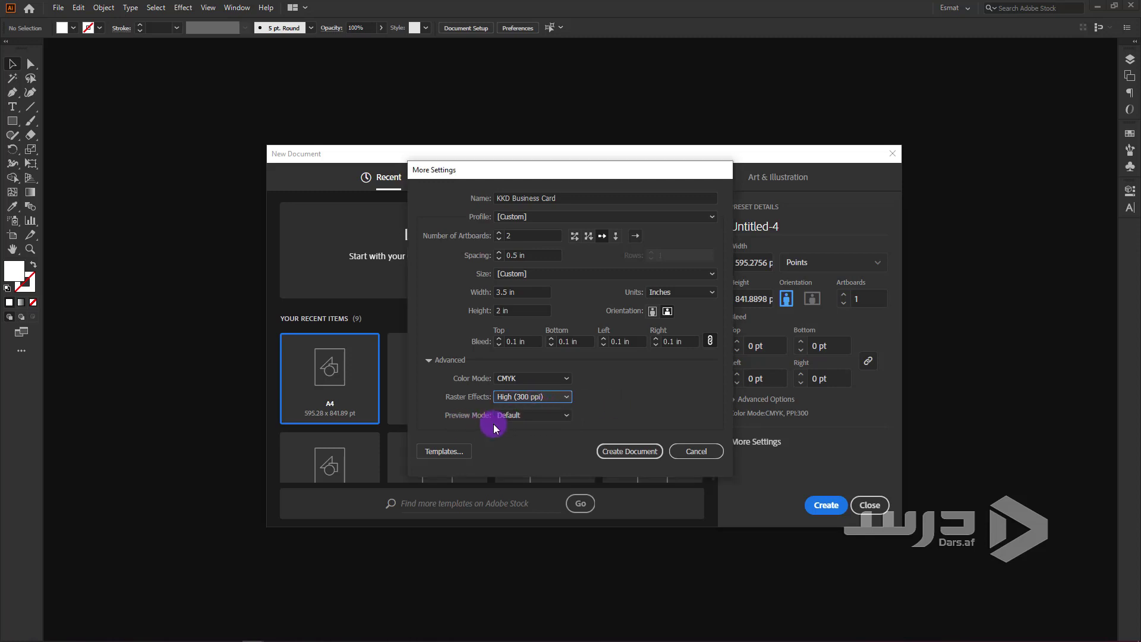
pyautogui.click(530, 416)
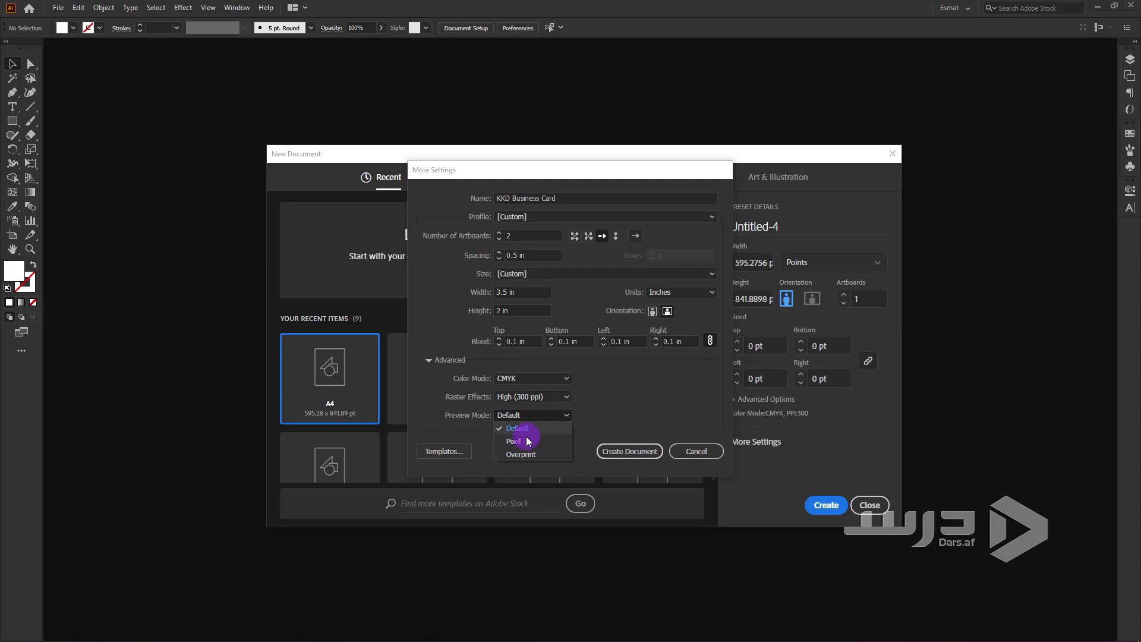
pyautogui.click(624, 403)
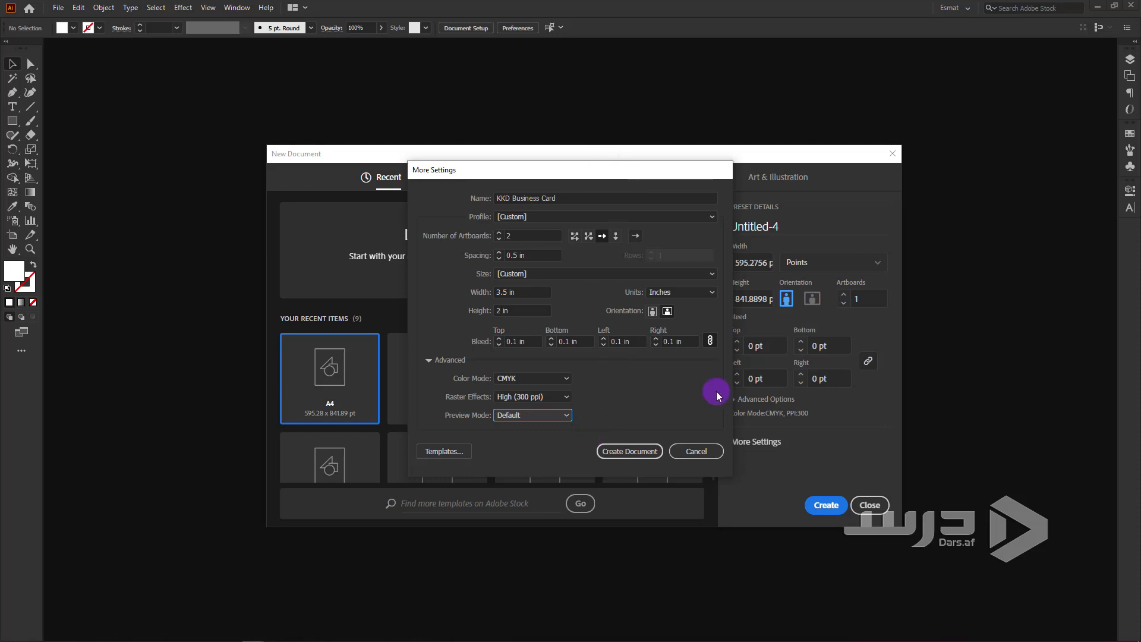
pyautogui.click(626, 454)
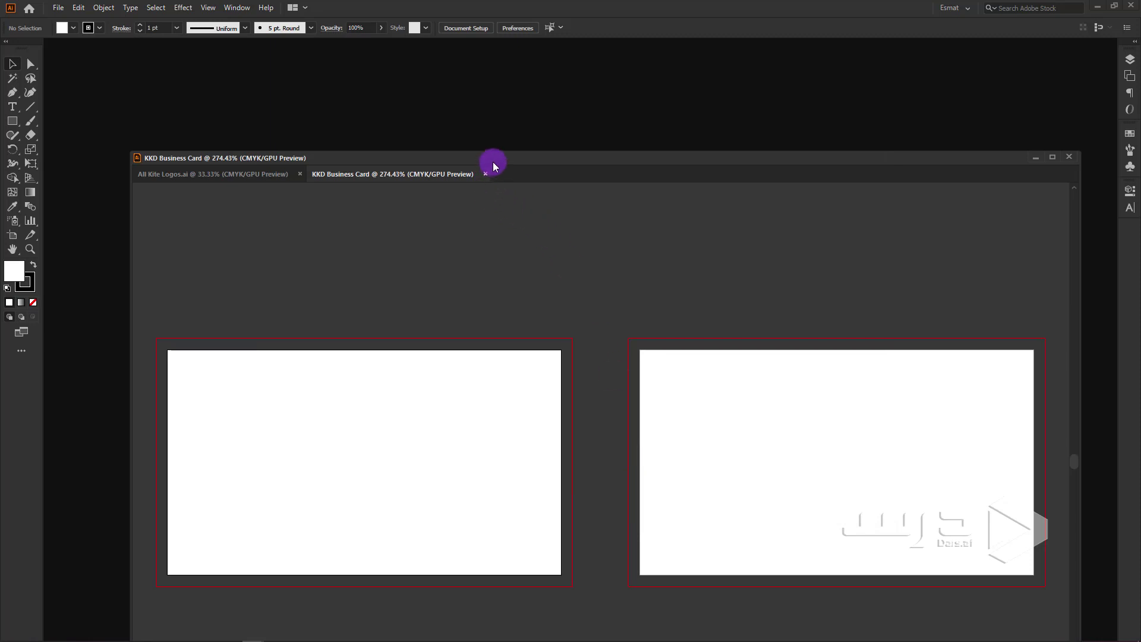
# - Dock the KKD Business Card document as a tab and frame the first card
pyautogui.moveTo(462, 159)
pyautogui.mouseDown()
pyautogui.moveTo(409, 37)
pyautogui.moveTo(409, 49)
pyautogui.mouseUp()
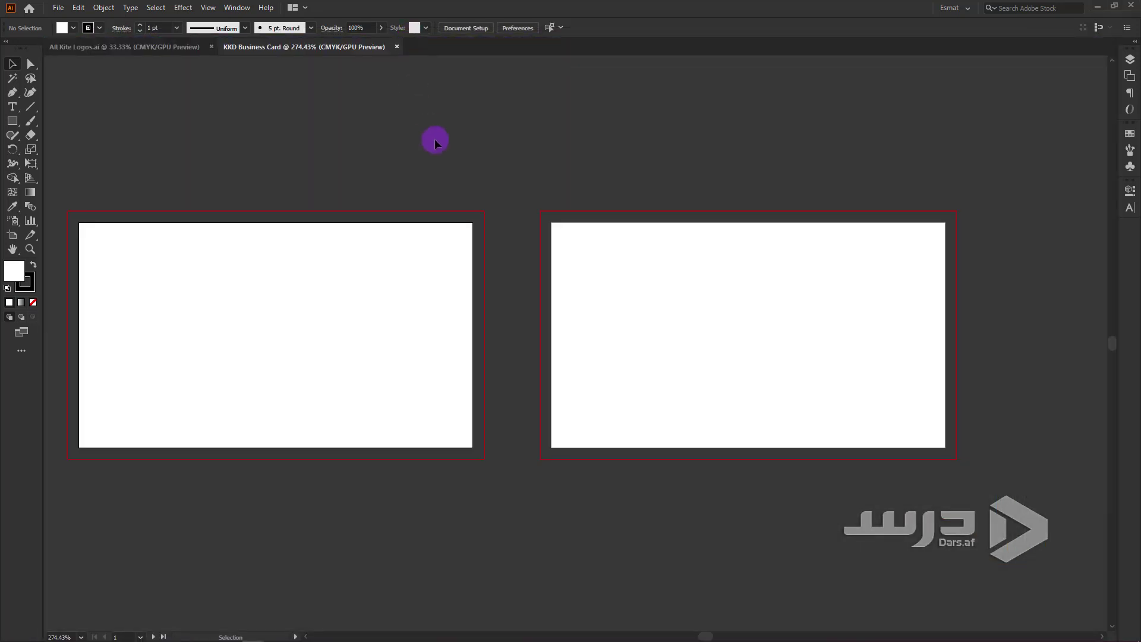
pyautogui.scroll(-3, 684, 213)
pyautogui.scroll(3, 665, 241)
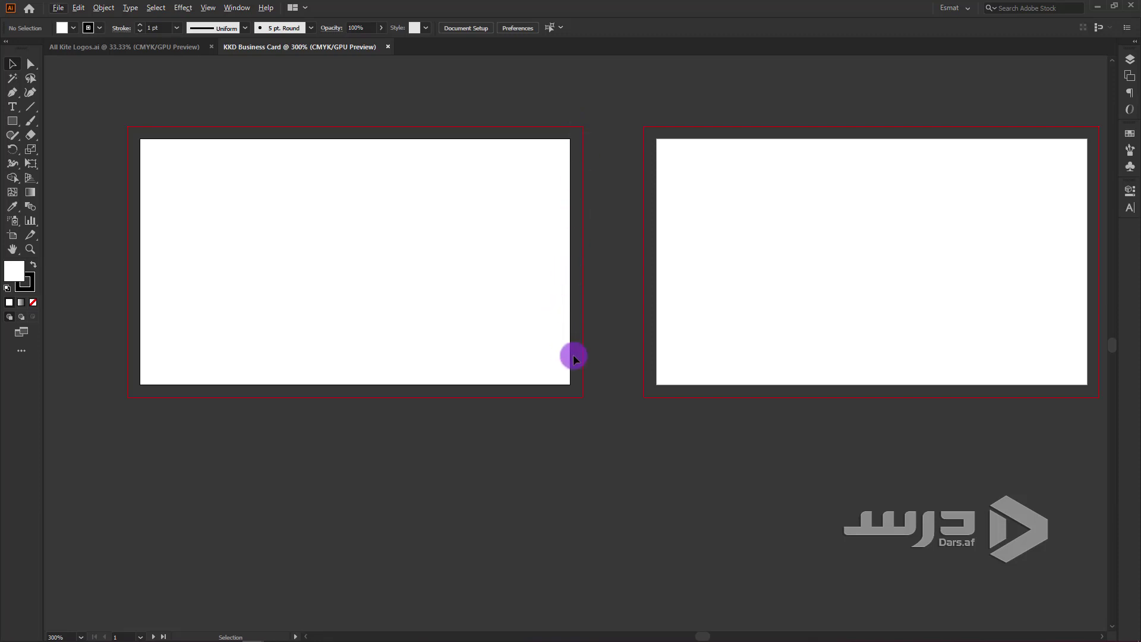
pyautogui.moveTo(418, 225); pyautogui.dragTo(506, 276)
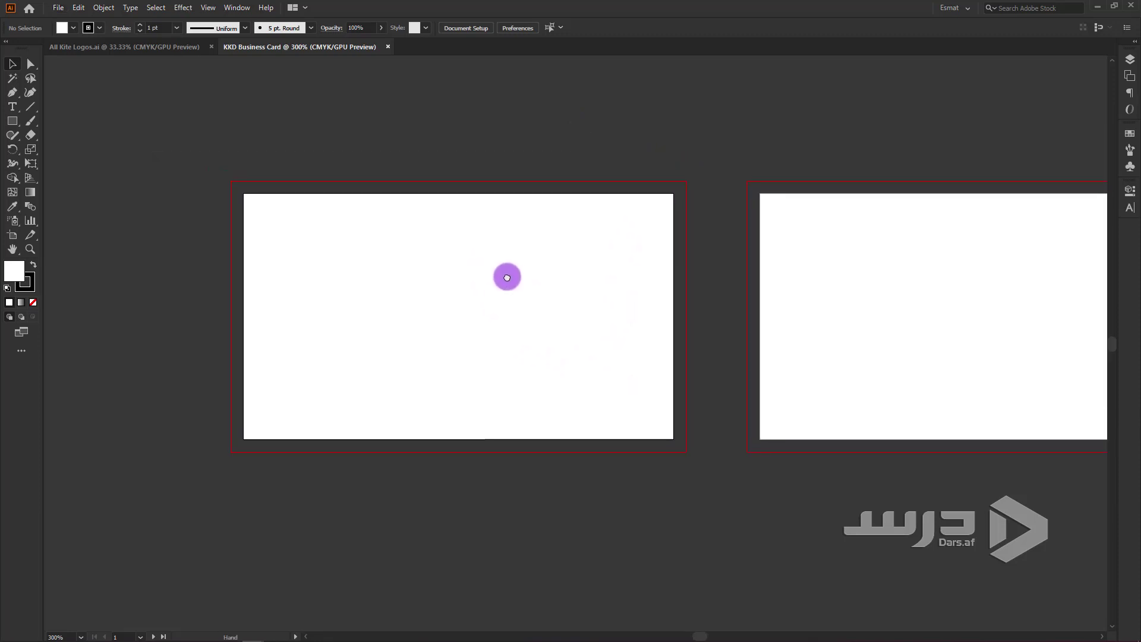
pyautogui.scroll(1, 247, 279)
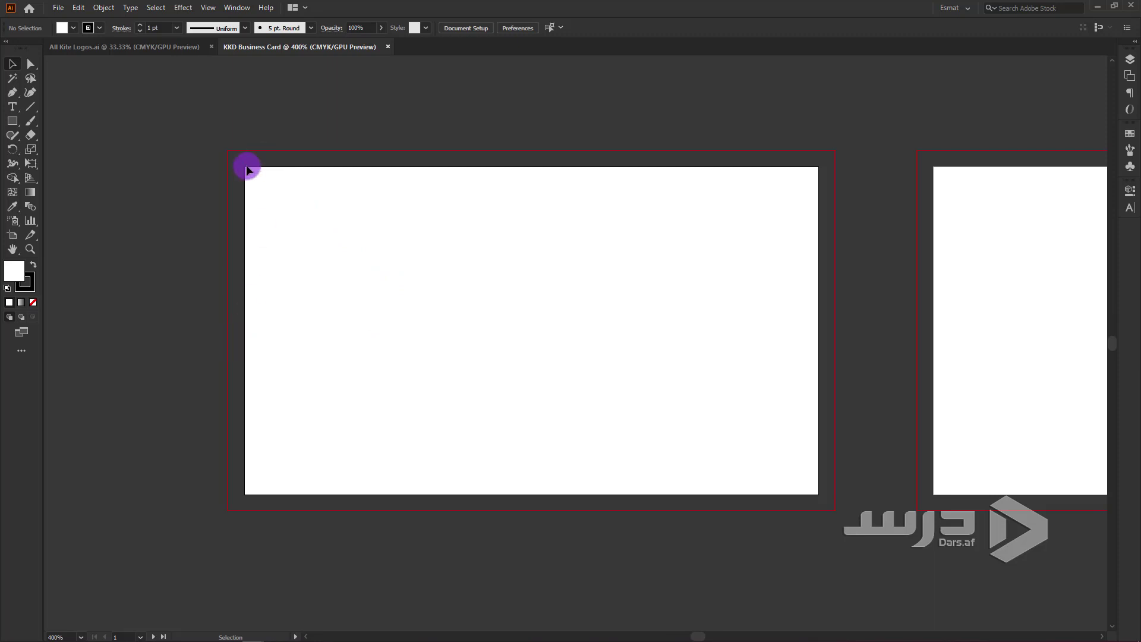
# - Draw a 2 × 3.5 in rectangle with the Rectangle tool
pyautogui.click(11, 120)
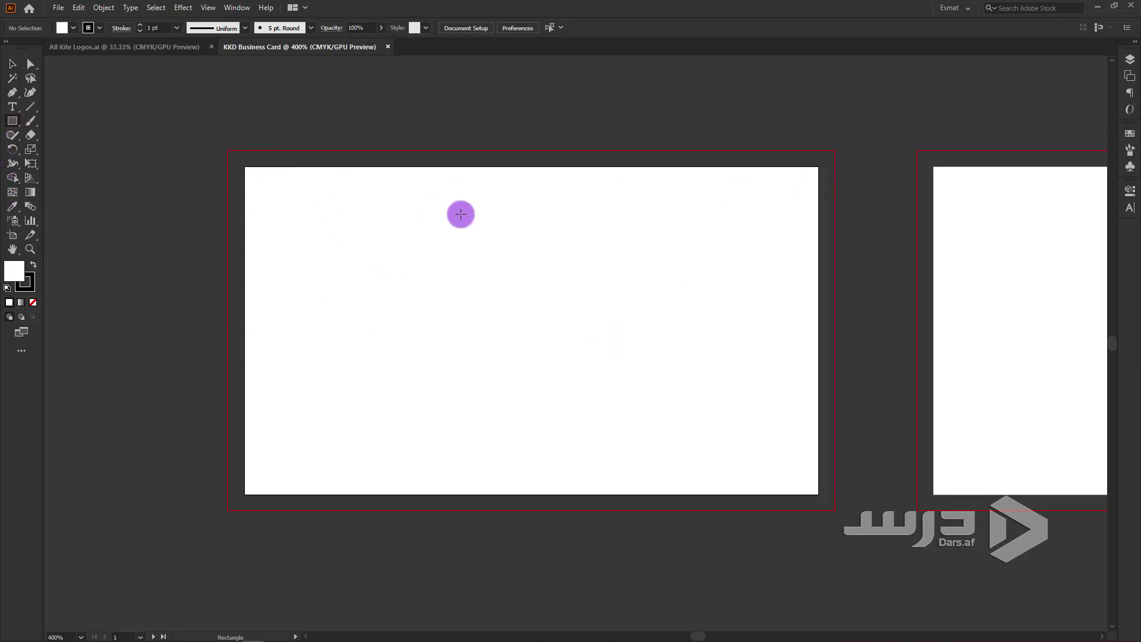
pyautogui.click(460, 214)
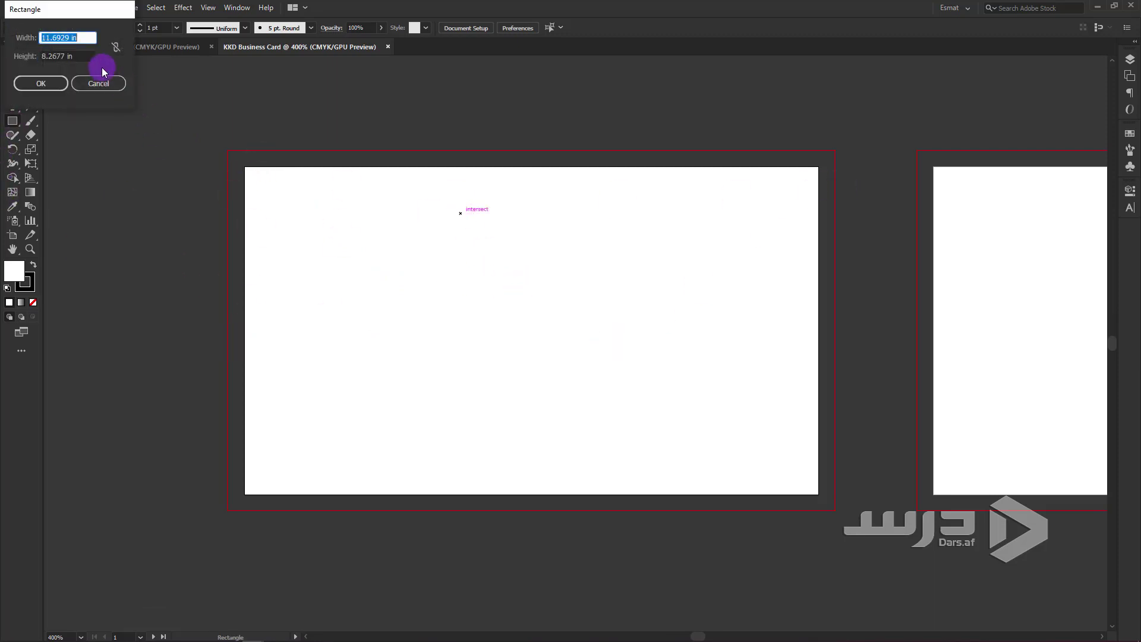
pyautogui.write('2')
pyautogui.press('Tab')
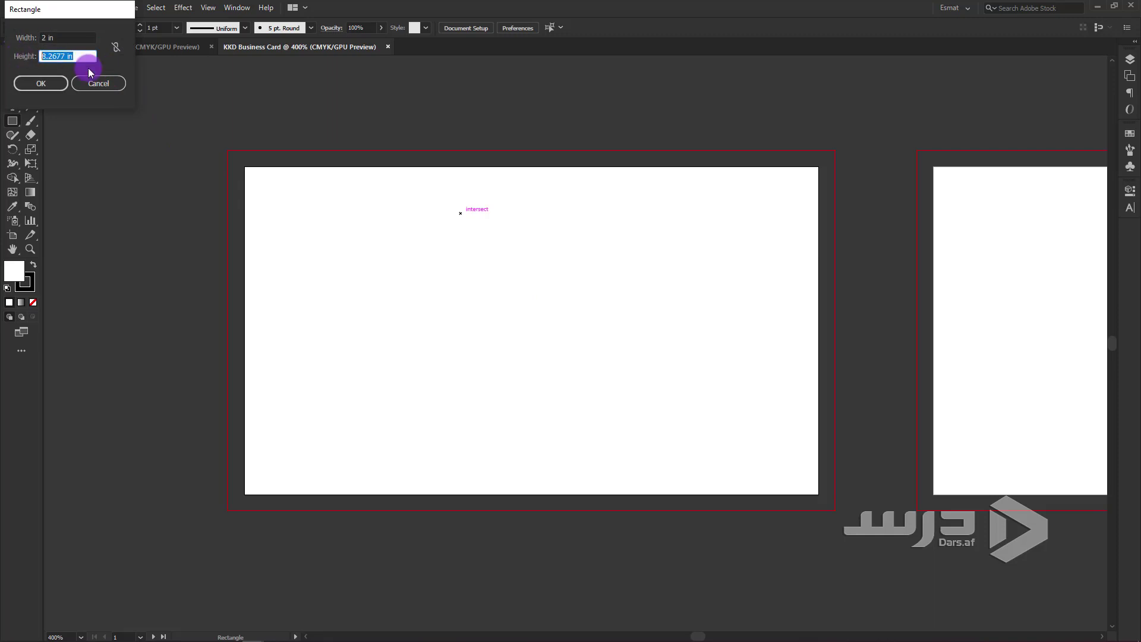
pyautogui.write('3.5')
pyautogui.press('Return')
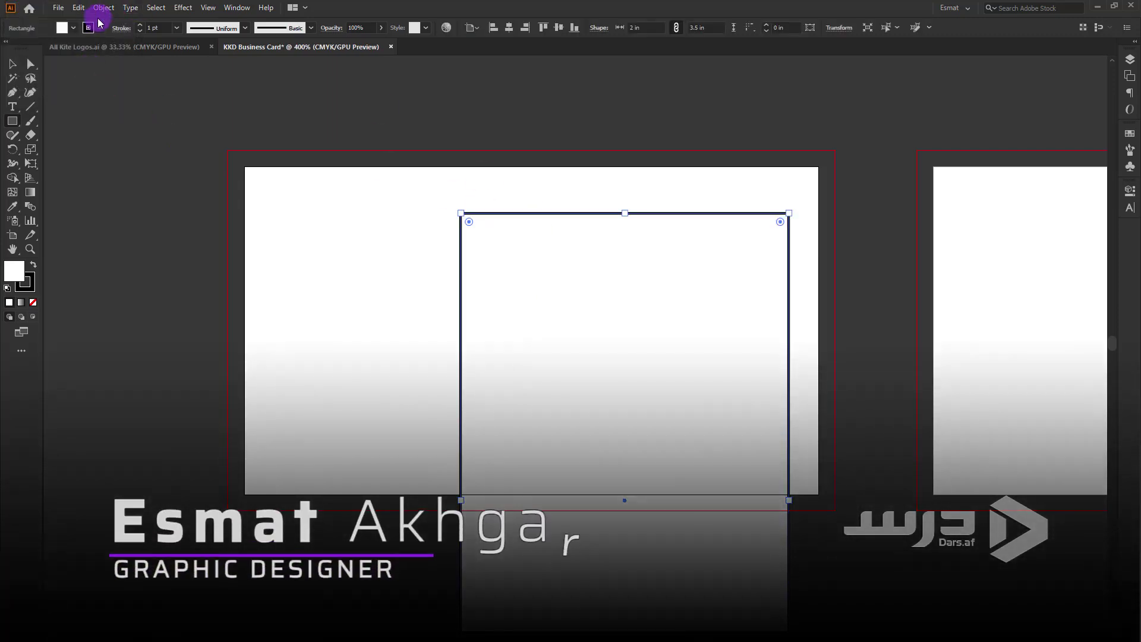
# - Give the rectangle no stroke and a tan fill
pyautogui.click(88, 28)
pyautogui.click(9, 50)
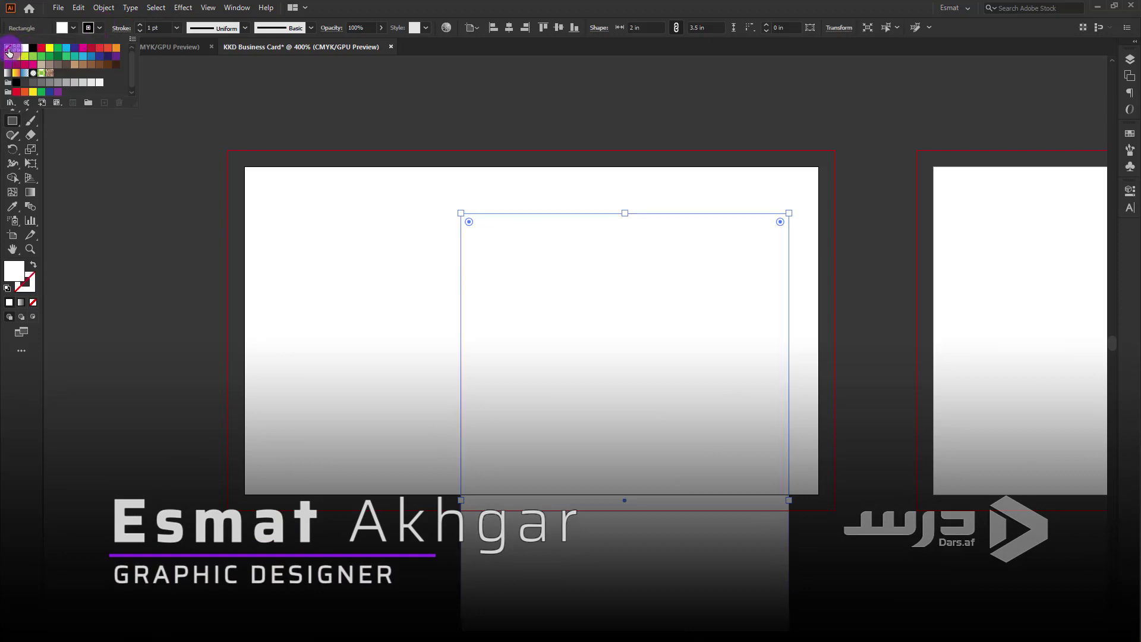
pyautogui.click(72, 28)
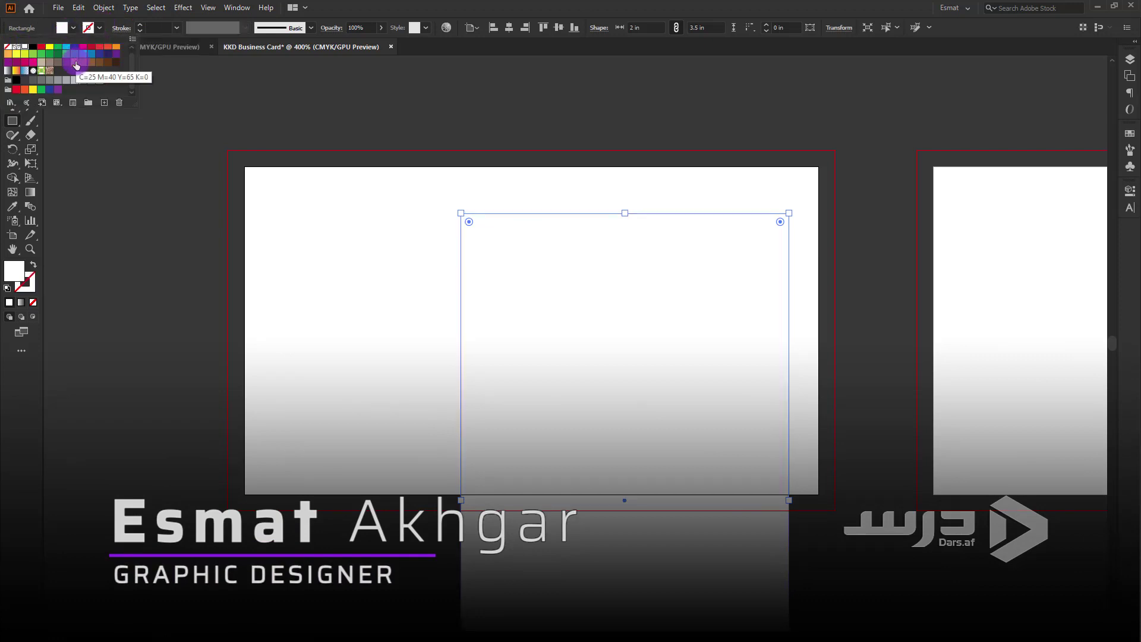
pyautogui.click(76, 66)
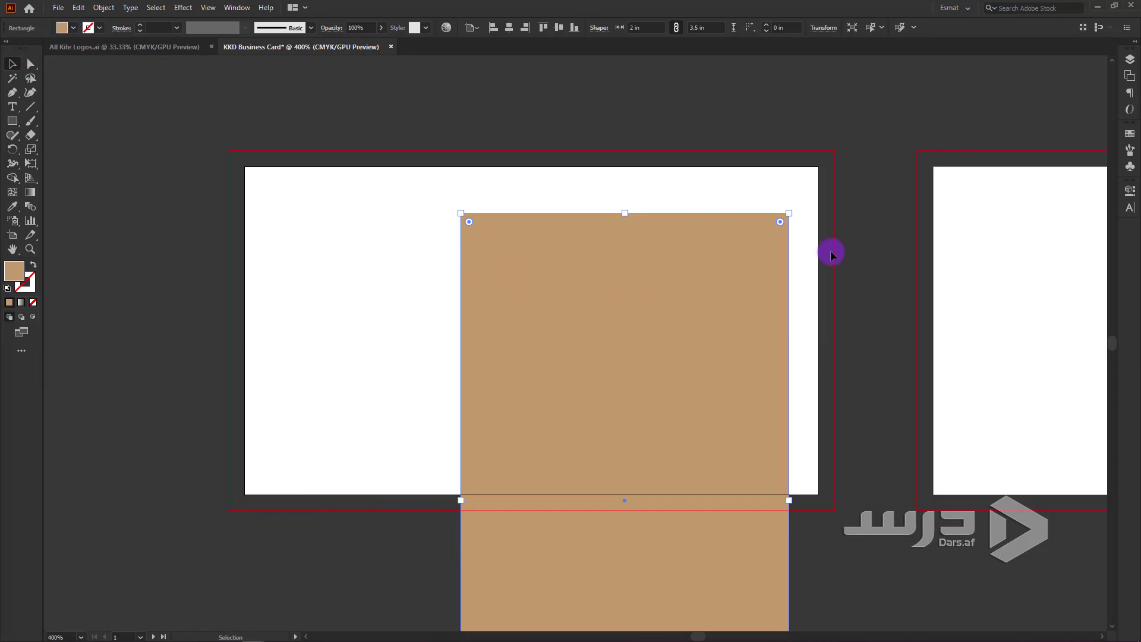
# - Rotate the tan rectangle 90° and move it onto the first card
pyautogui.moveTo(790, 202); pyautogui.dragTo(339, 342)
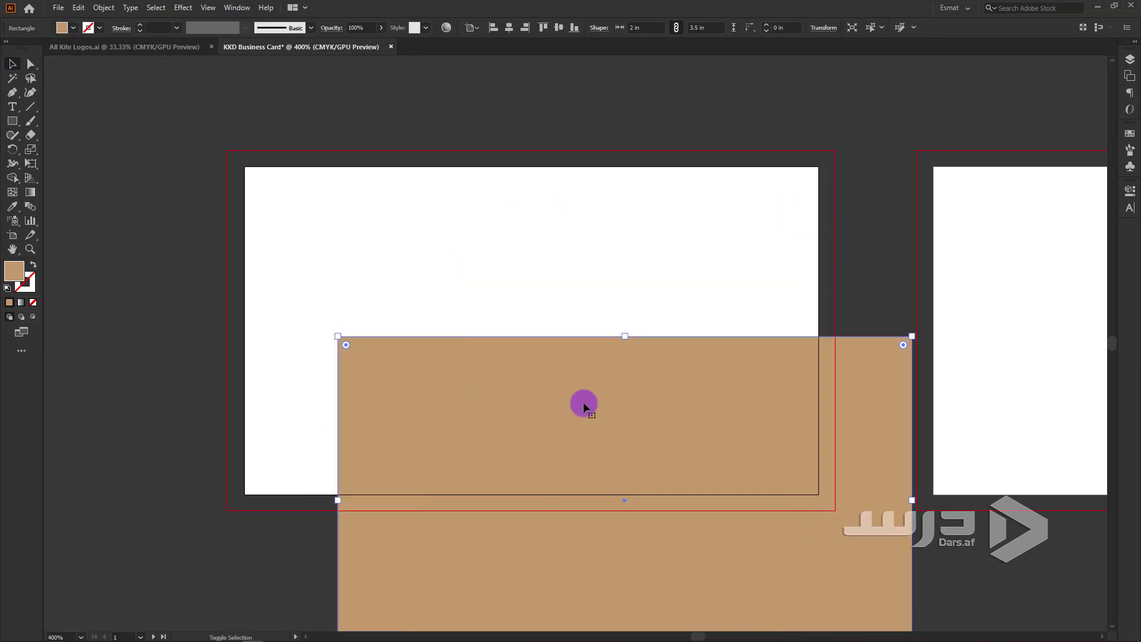
pyautogui.moveTo(583, 404); pyautogui.dragTo(492, 235)
pyautogui.click(893, 311)
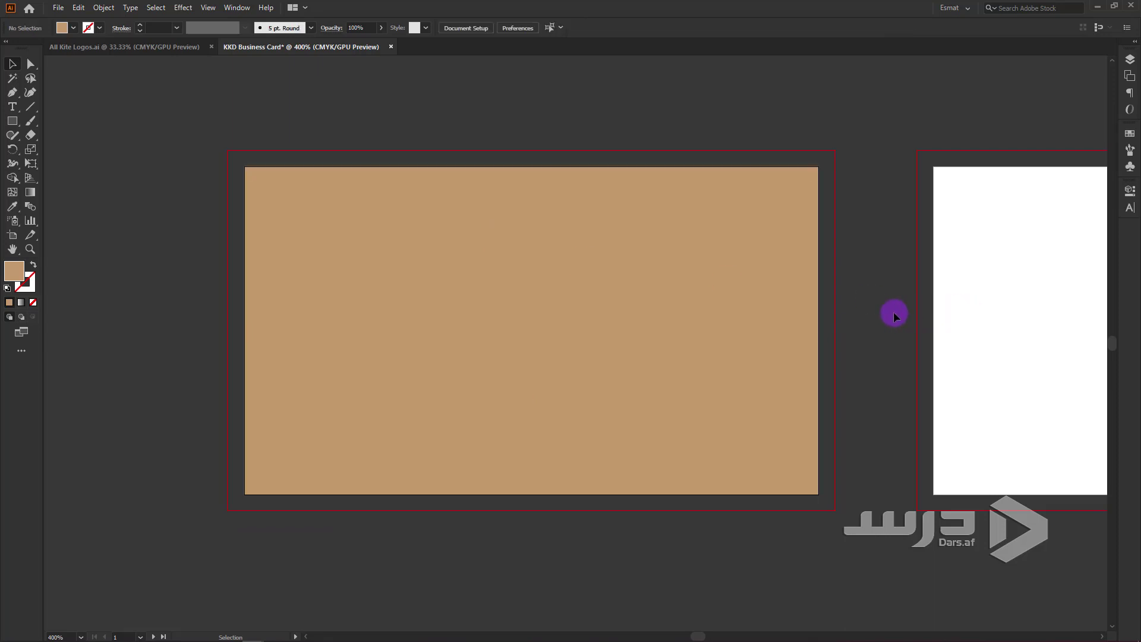
pyautogui.click(792, 341)
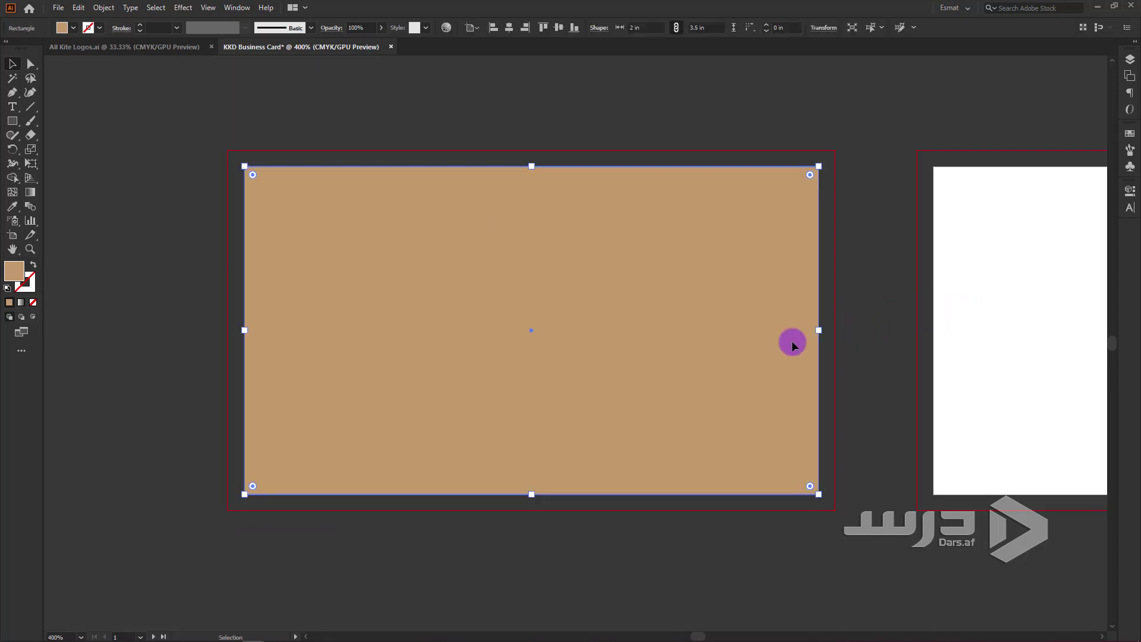
pyautogui.click(877, 447)
# - Zoom and pan around the first card to inspect the rectangle's fit
pyautogui.scroll(2, 817, 526)
pyautogui.scroll(2, 772, 331)
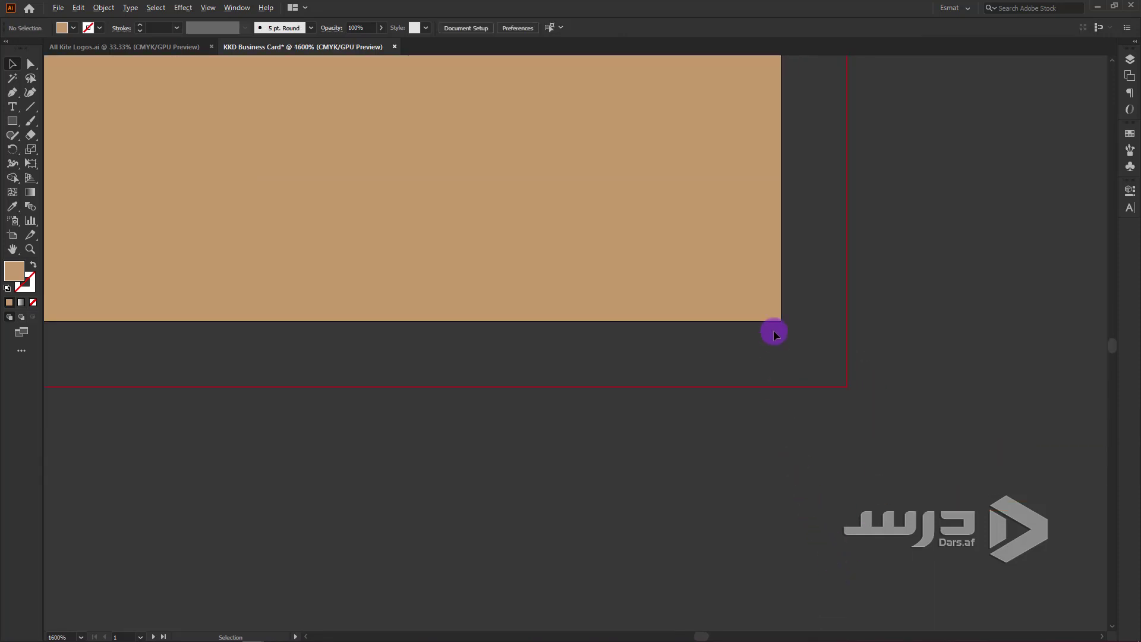
pyautogui.scroll(3, 843, 311)
pyautogui.scroll(-8, 840, 334)
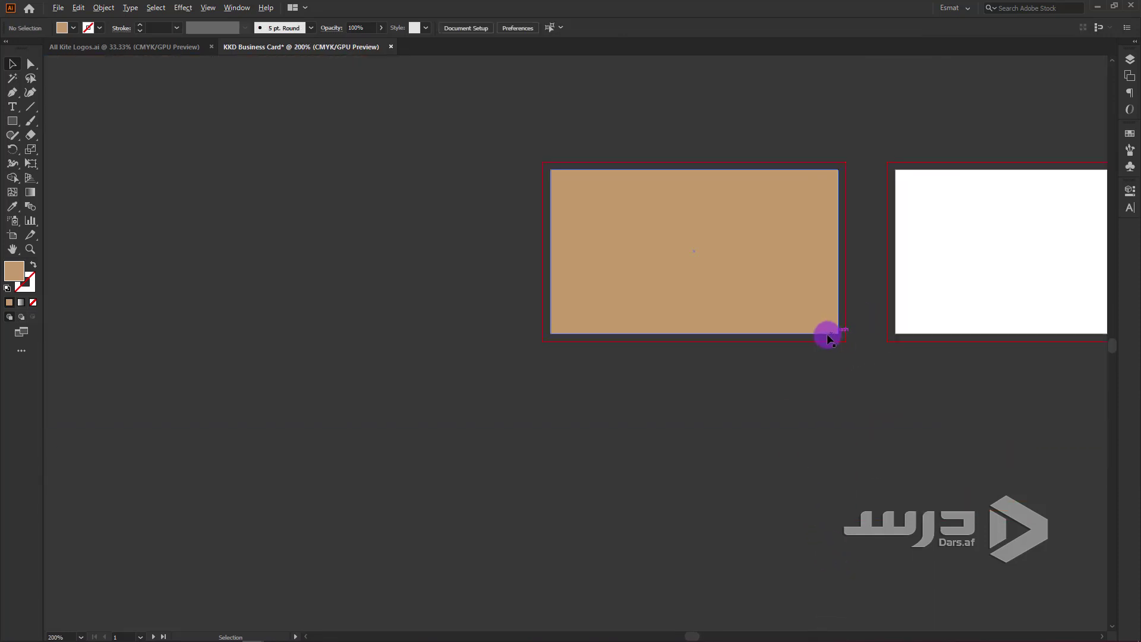
pyautogui.scroll(1, 829, 336)
pyautogui.moveTo(830, 339)
pyautogui.mouseDown()
pyautogui.moveTo(786, 450)
pyautogui.moveTo(790, 485)
pyautogui.mouseUp()
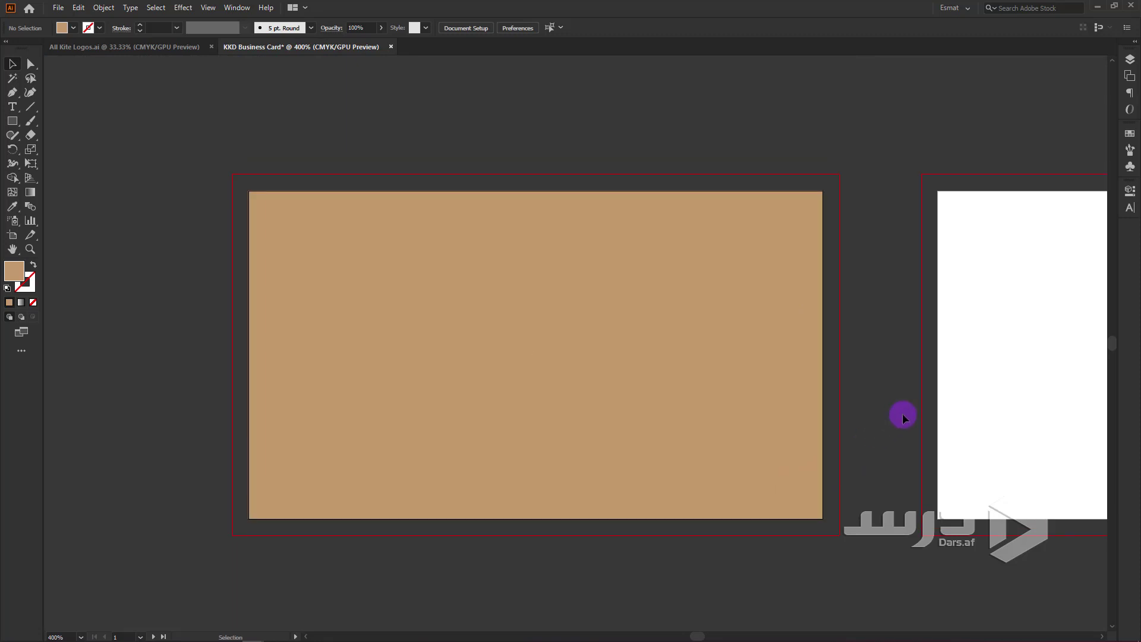
pyautogui.scroll(2, 835, 543)
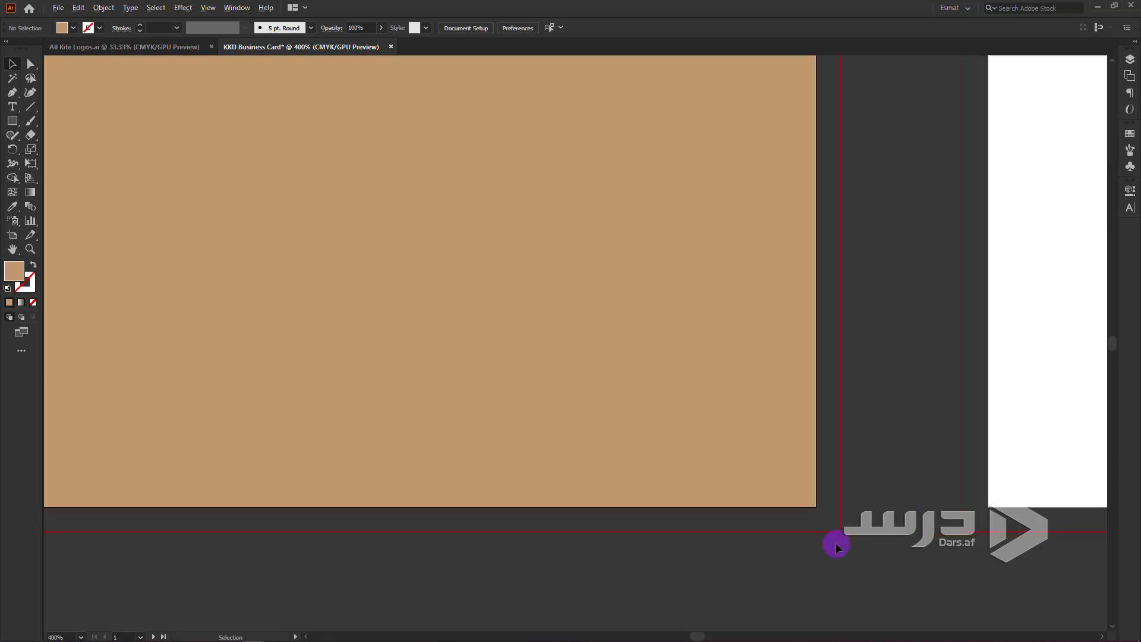
pyautogui.scroll(2, 805, 492)
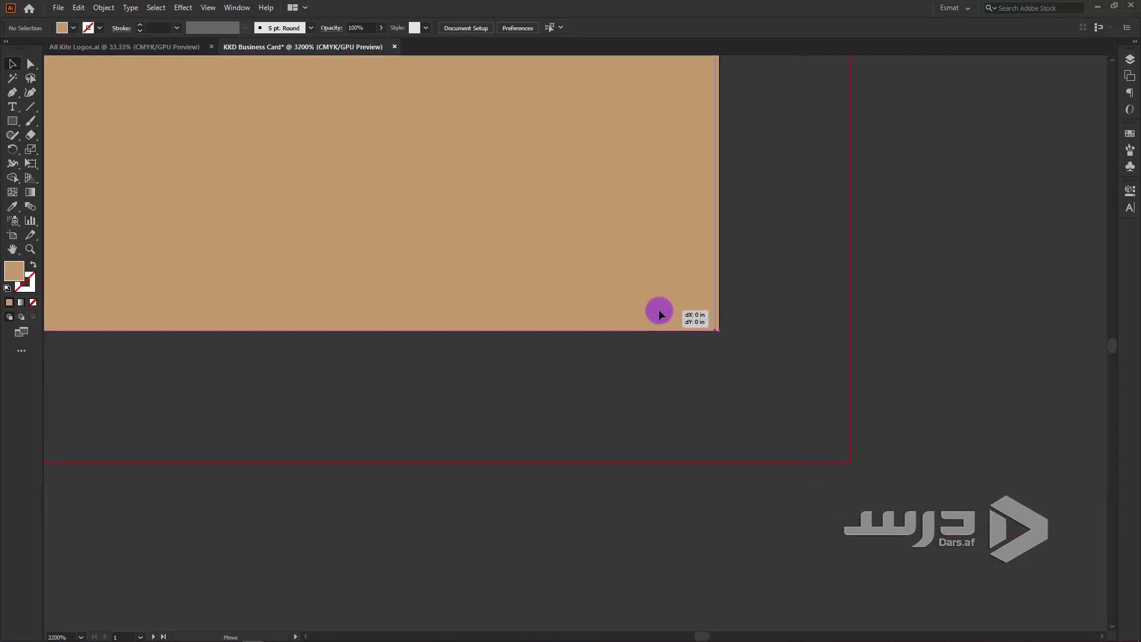
pyautogui.scroll(-2, 730, 332)
pyautogui.scroll(-2, 752, 338)
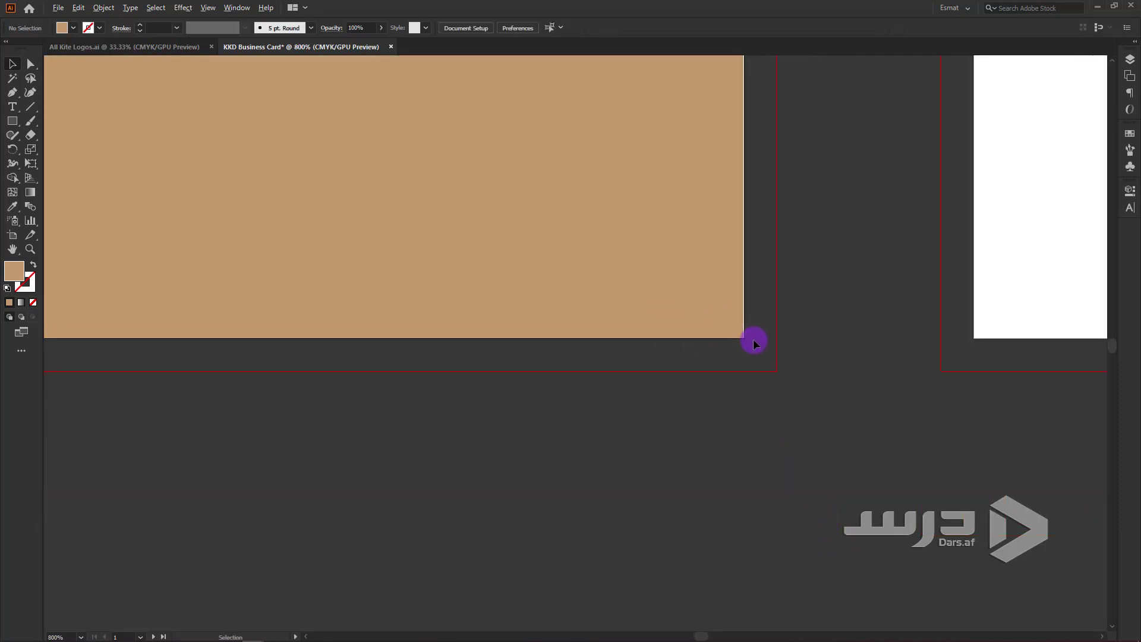
pyautogui.scroll(-3, 734, 340)
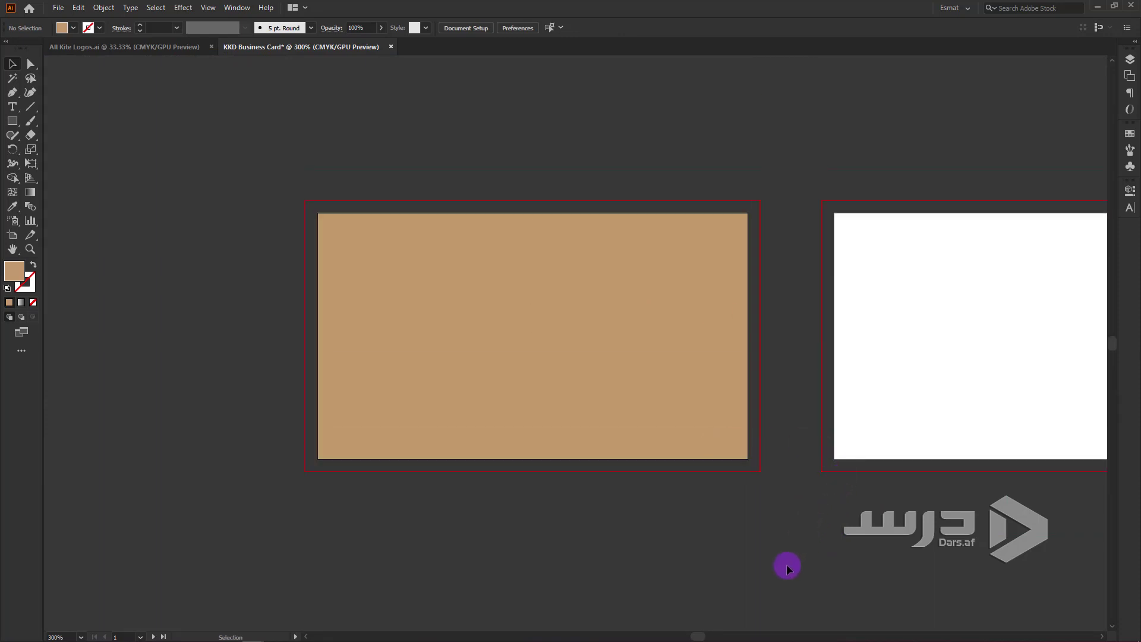
pyautogui.scroll(3, 798, 482)
pyautogui.scroll(3, 547, 337)
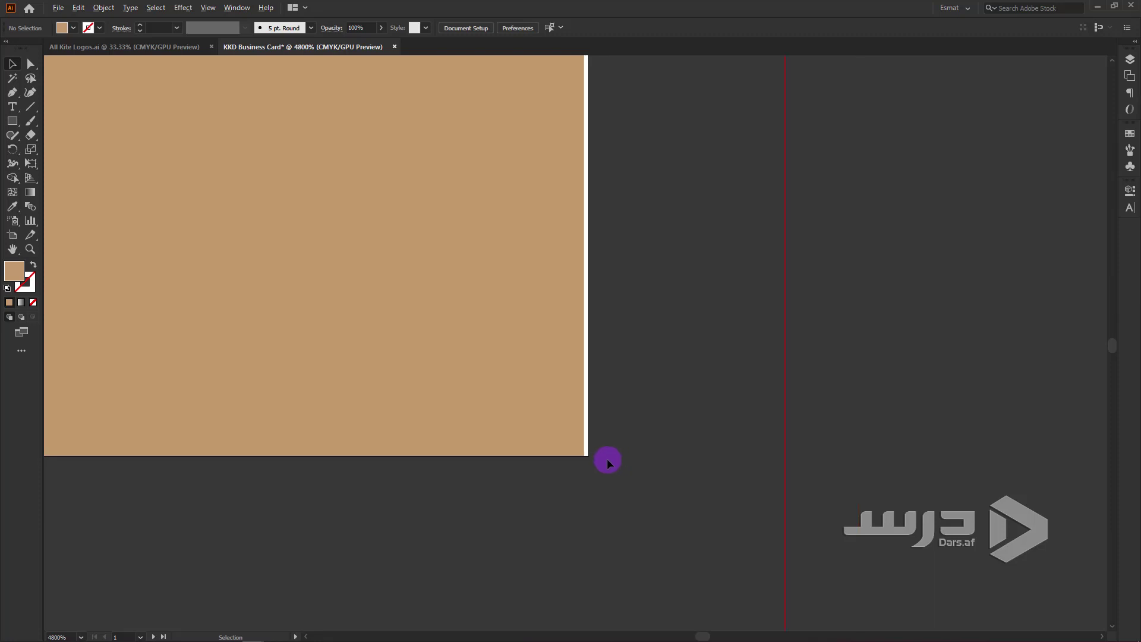
pyautogui.scroll(1, 594, 461)
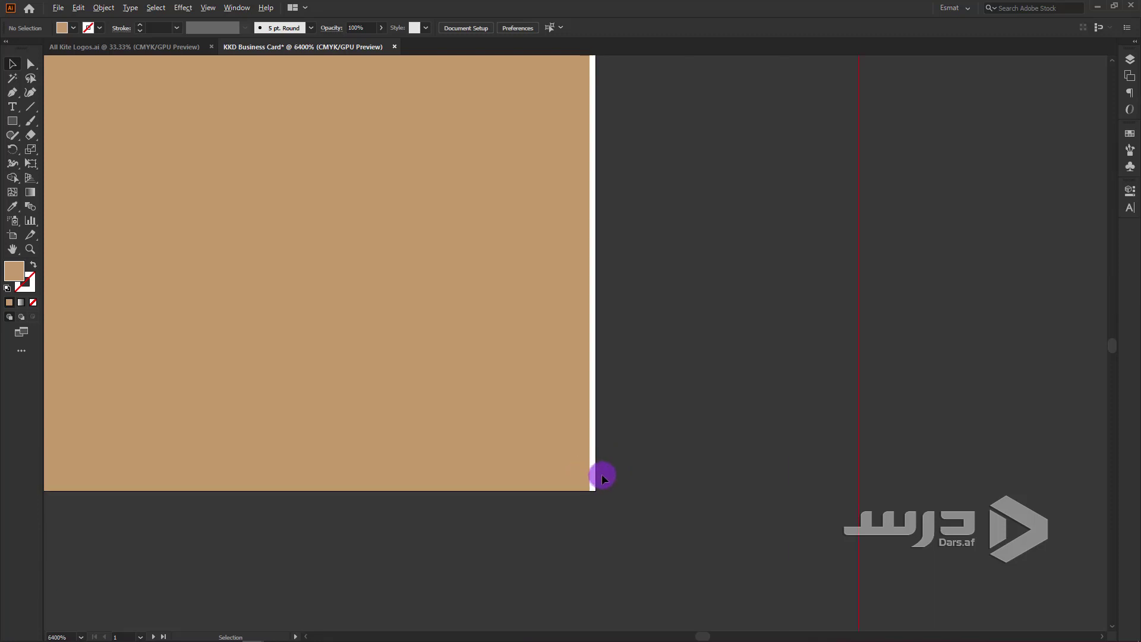
pyautogui.scroll(-3, 596, 413)
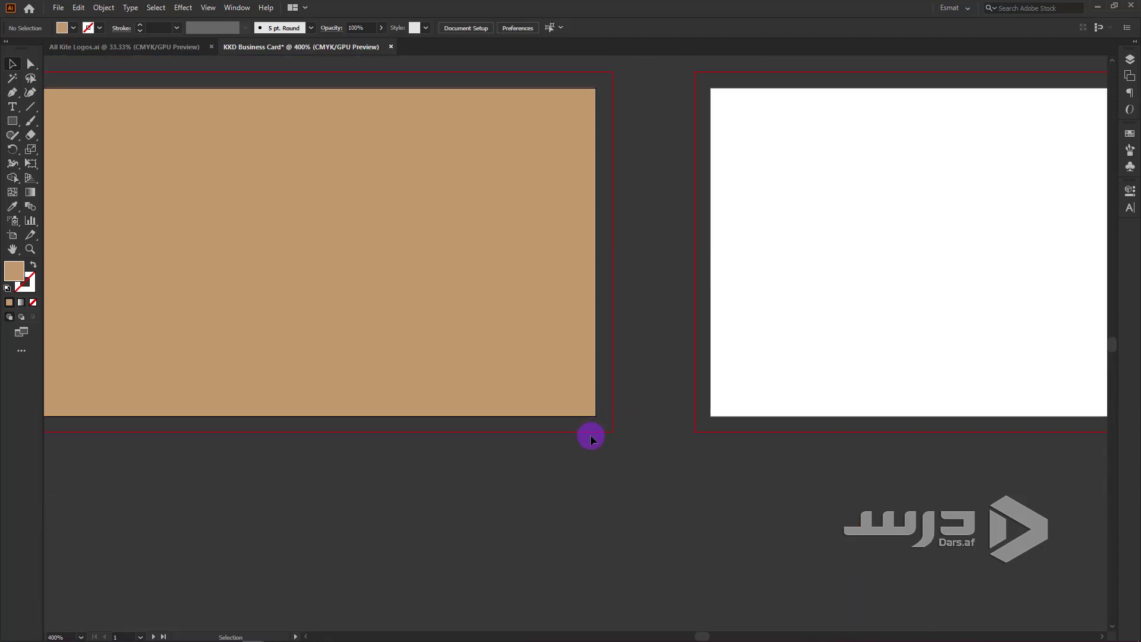
# - Stretch the tan rectangle's upper corner out to the red bleed line
pyautogui.moveTo(591, 436); pyautogui.dragTo(662, 524)
pyautogui.click(560, 438)
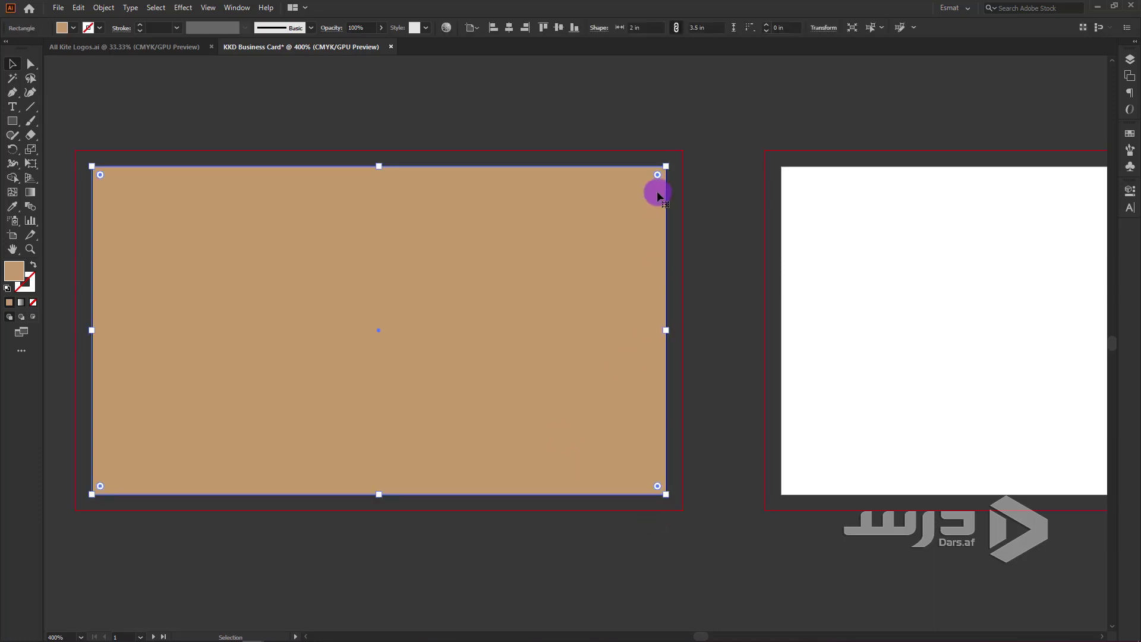
pyautogui.moveTo(666, 167); pyautogui.dragTo(682, 150)
pyautogui.click(721, 339)
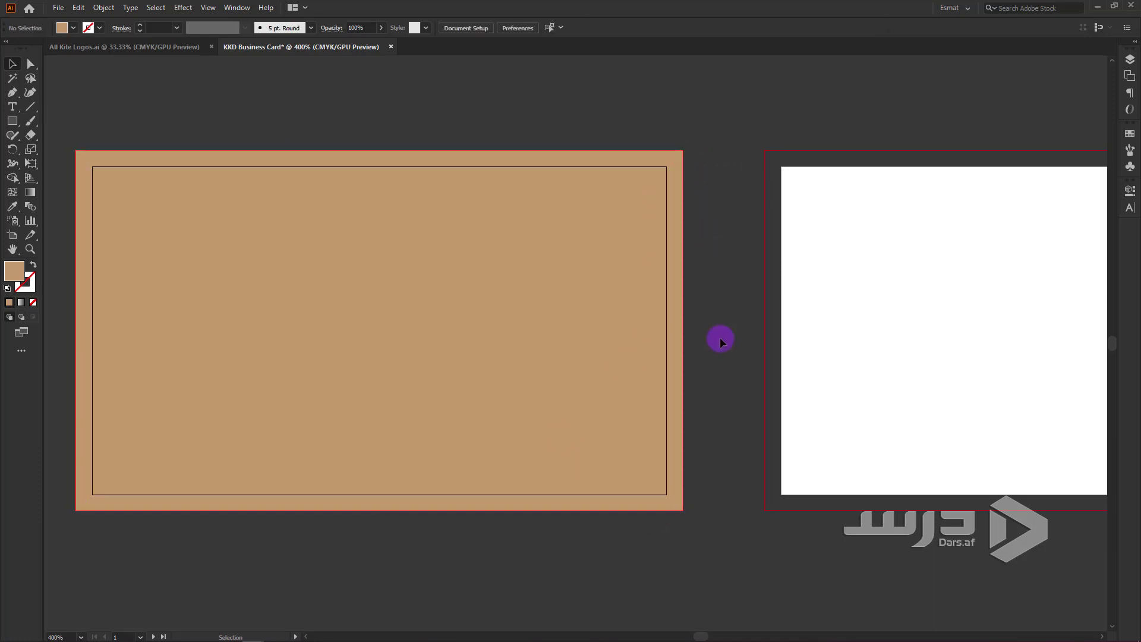
pyautogui.scroll(-1, 711, 408)
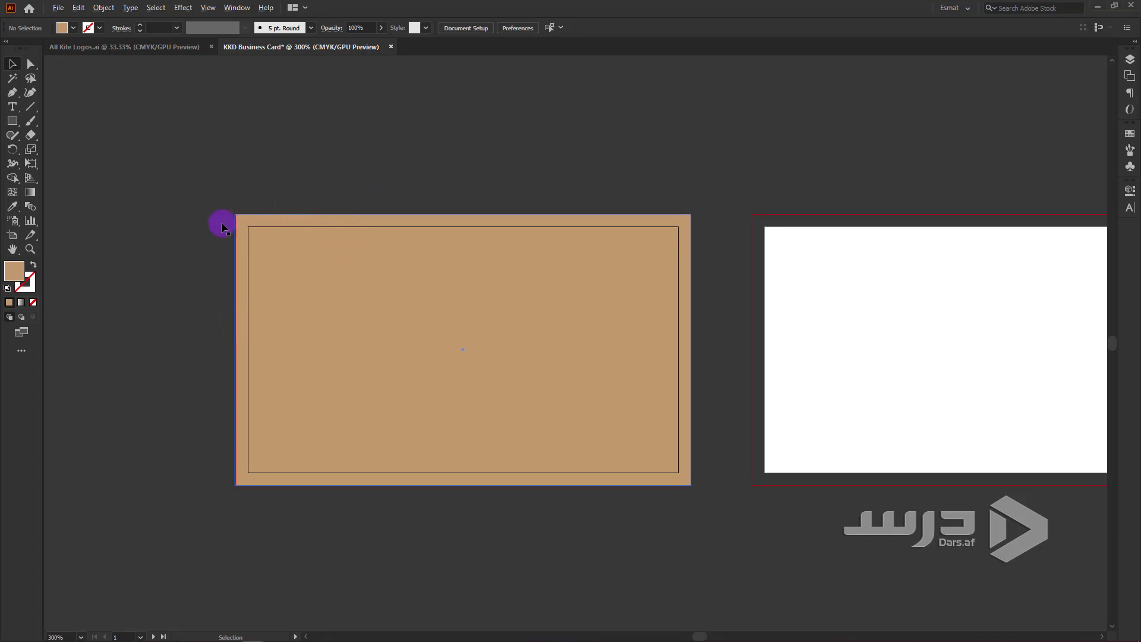
pyautogui.keyDown('alt'); pyautogui.scroll(4, 238, 223); pyautogui.keyUp('alt')
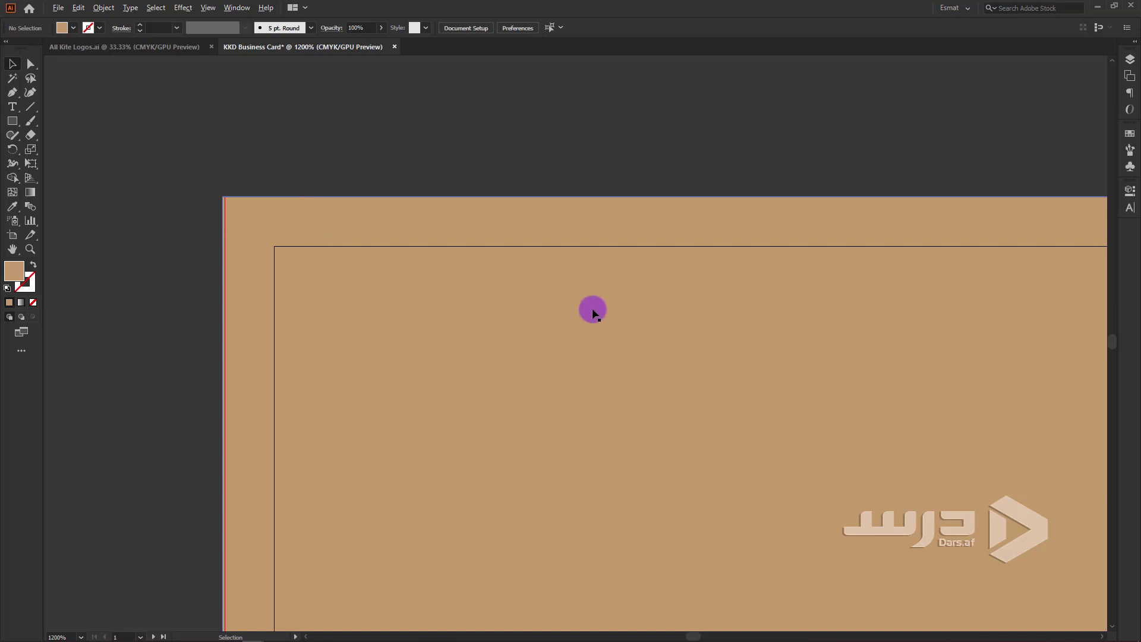
pyautogui.keyDown('alt'); pyautogui.scroll(-2, 591, 308); pyautogui.keyUp('alt')
pyautogui.keyDown('alt'); pyautogui.scroll(-2, 762, 461); pyautogui.keyUp('alt')
# - Extend the rectangle's lower corner and right edge to the bleed, then view both cards
pyautogui.moveTo(955, 523); pyautogui.dragTo(672, 373)
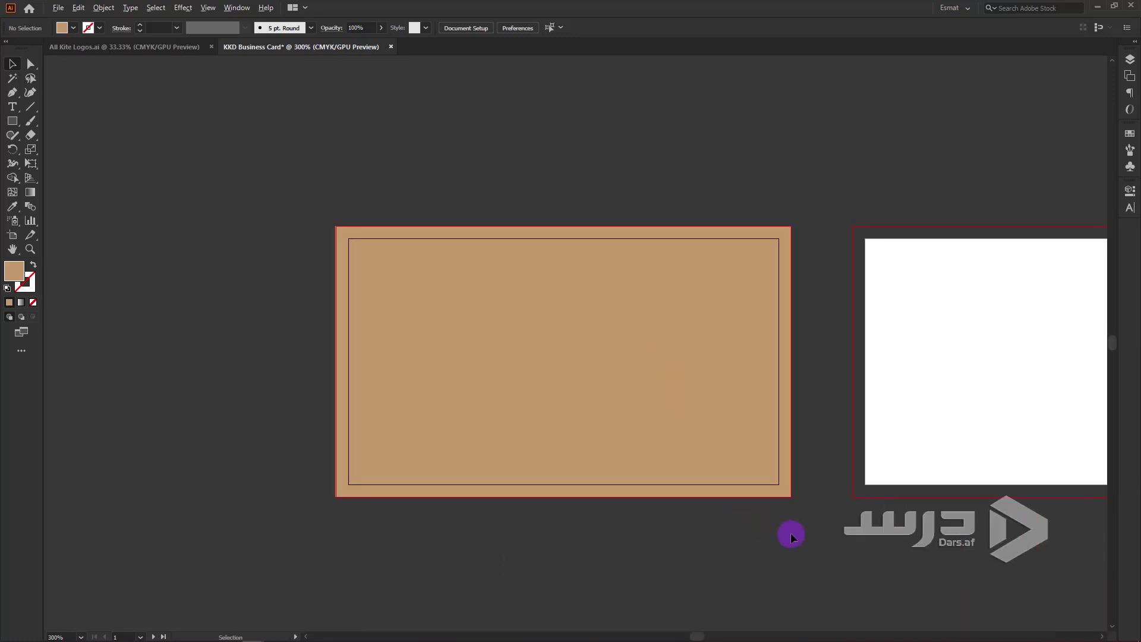
pyautogui.keyDown('alt'); pyautogui.scroll(2, 789, 533); pyautogui.keyUp('alt')
pyautogui.moveTo(739, 433); pyautogui.dragTo(736, 439)
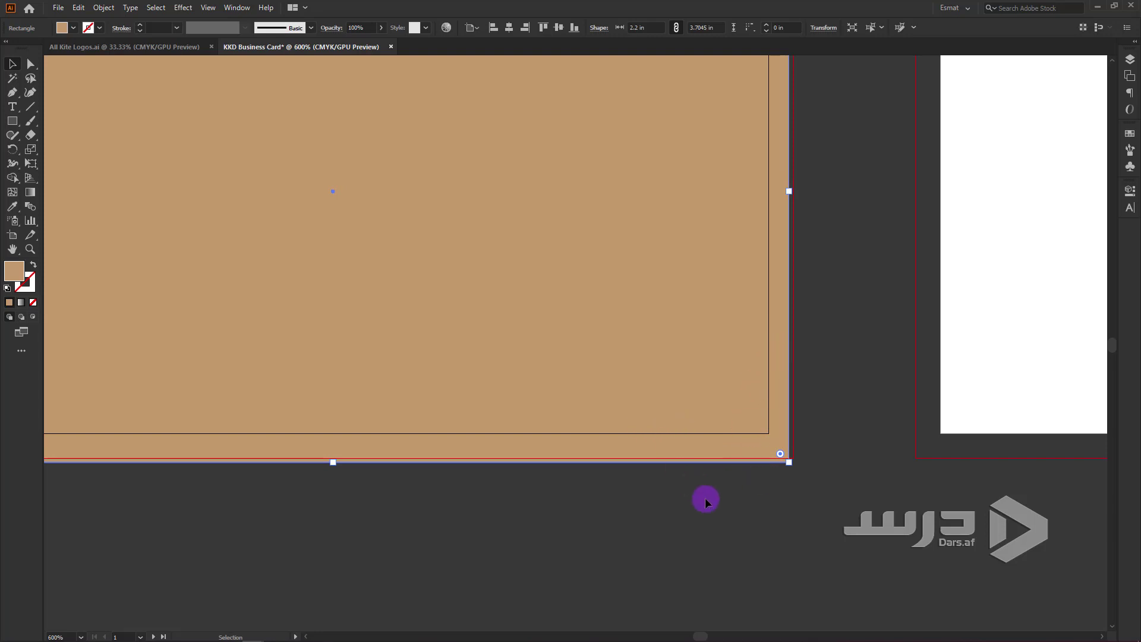
pyautogui.moveTo(721, 450); pyautogui.dragTo(710, 446)
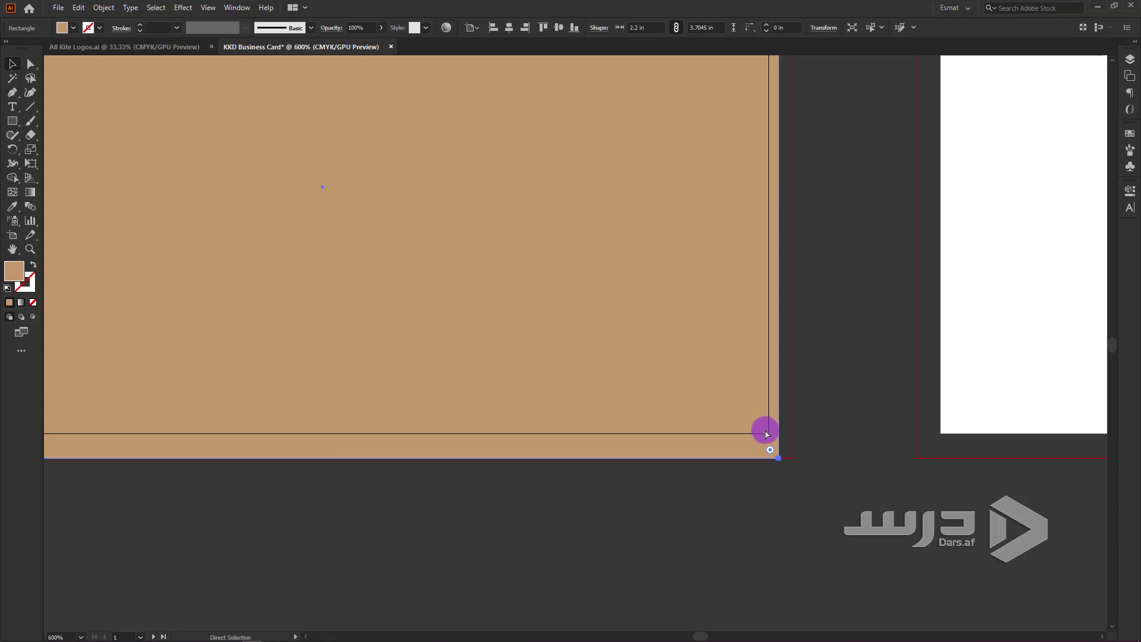
pyautogui.moveTo(767, 427); pyautogui.dragTo(776, 488)
pyautogui.click(777, 488)
pyautogui.scroll(-1, 777, 487)
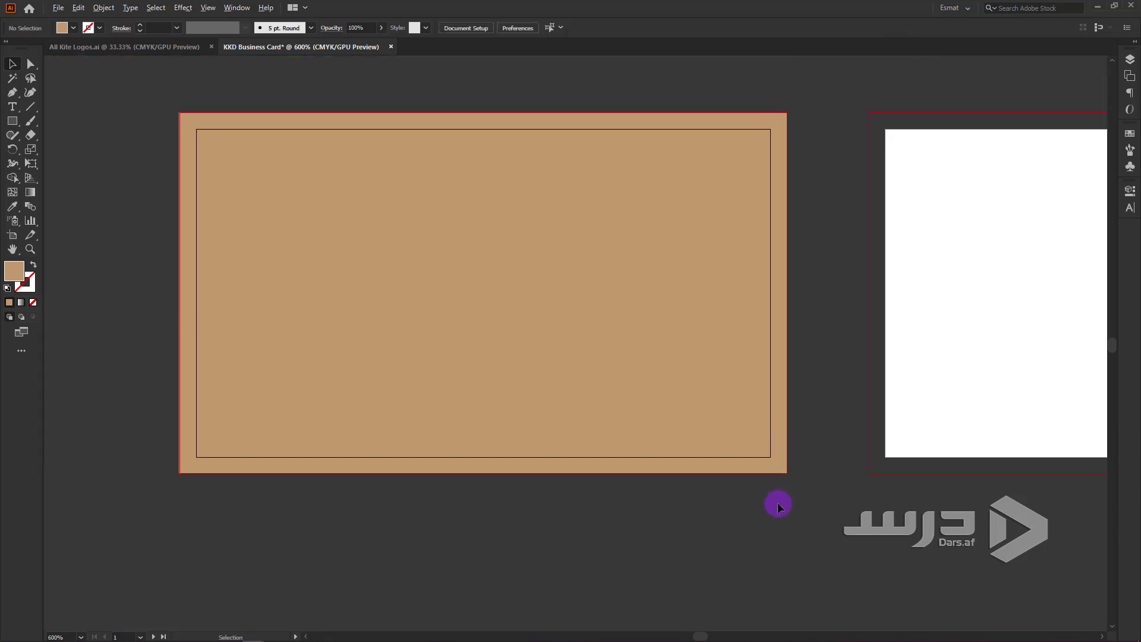
pyautogui.scroll(-2, 759, 412)
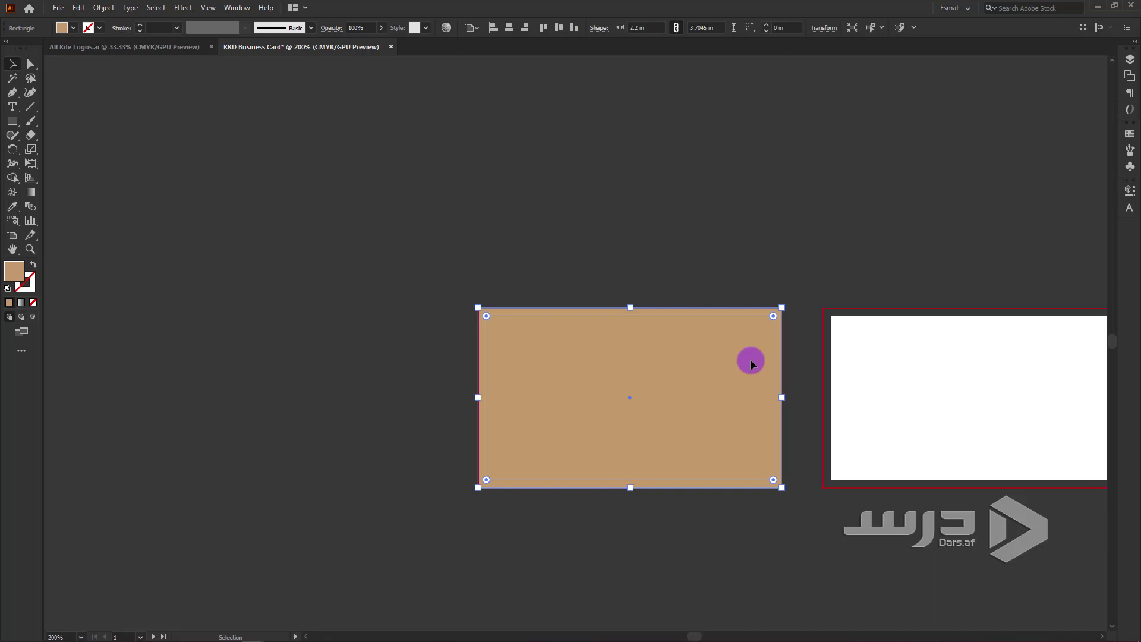
pyautogui.moveTo(751, 387); pyautogui.dragTo(538, 341)
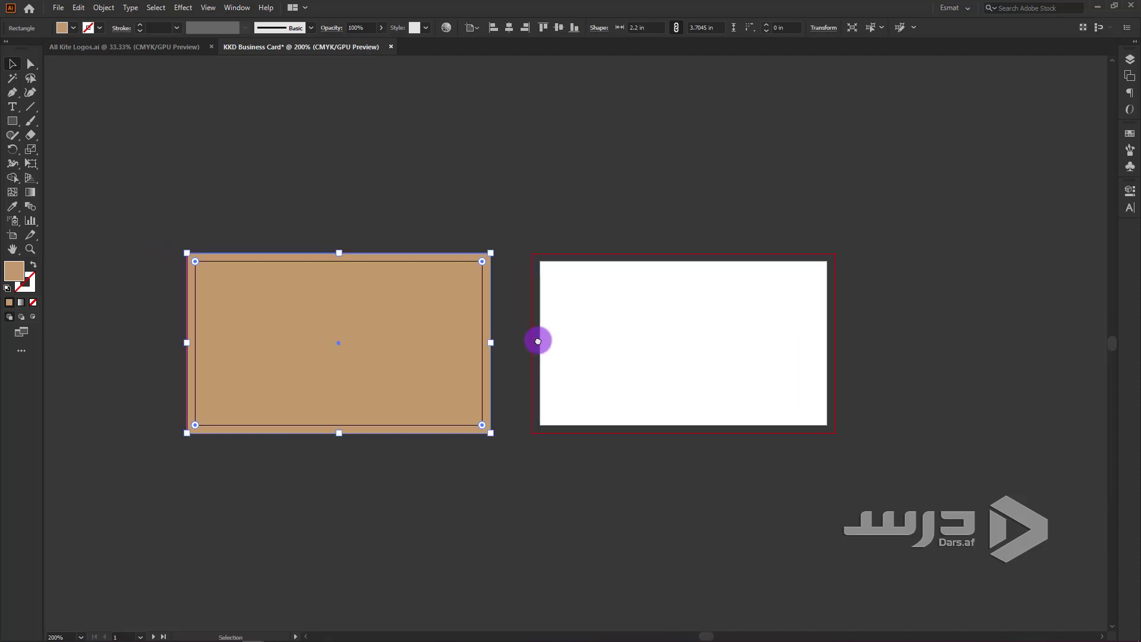
# - Delete the tan rectangle and bring the All Kite Logos file to the front
pyautogui.press('Delete')
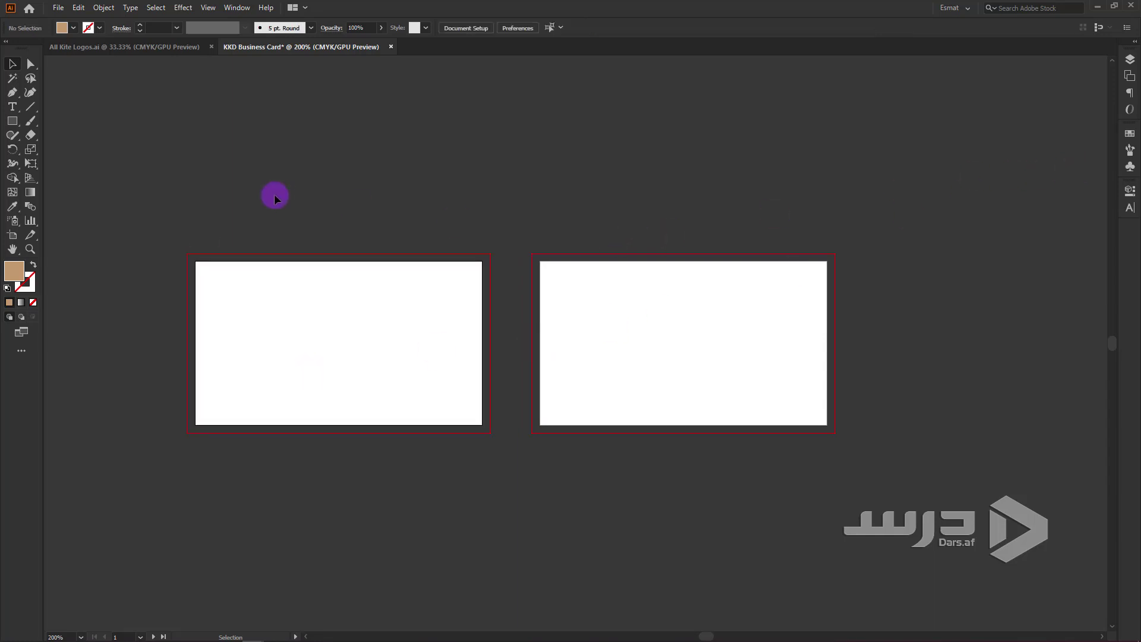
pyautogui.click(144, 51)
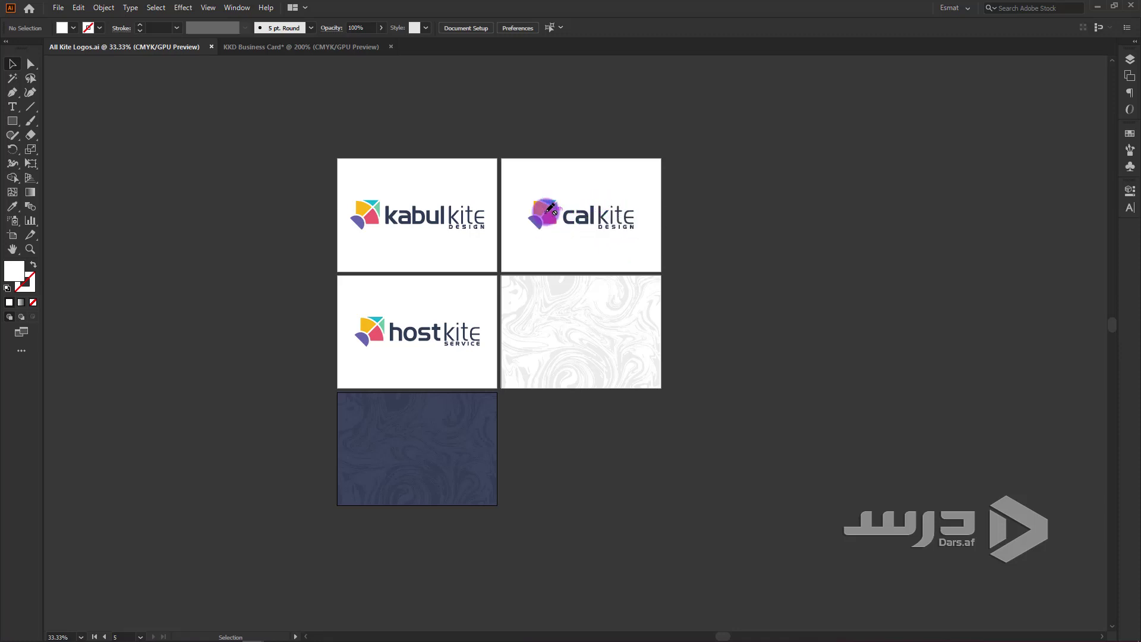
# - Show the All Kite Logos layers and unlock the Cal Kite layer, making its artboard active
pyautogui.click(277, 47)
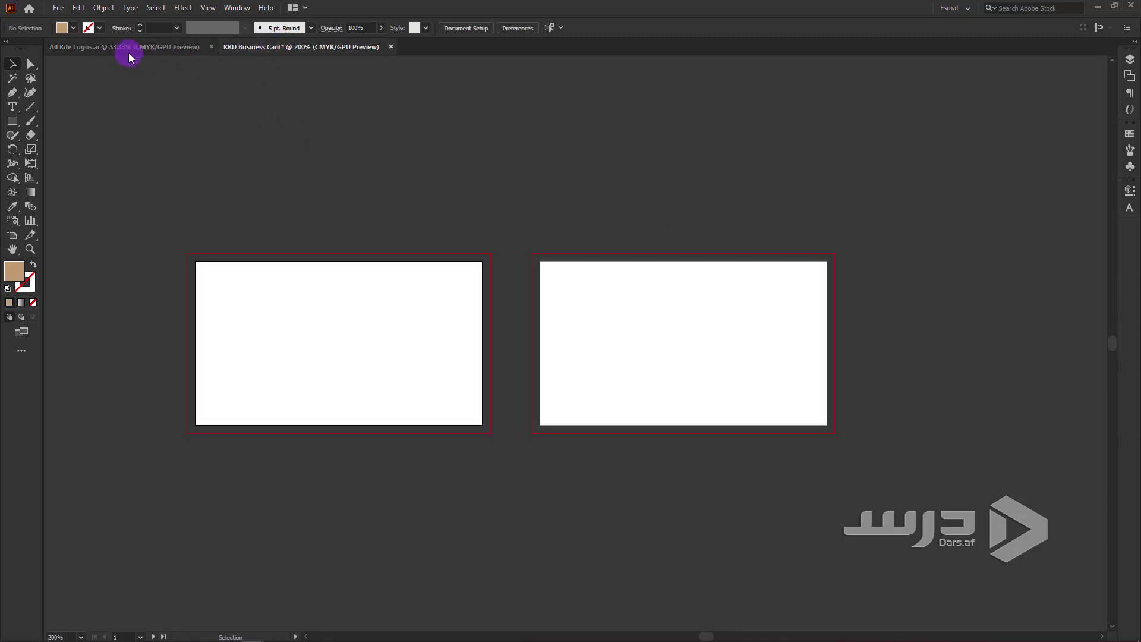
pyautogui.click(131, 48)
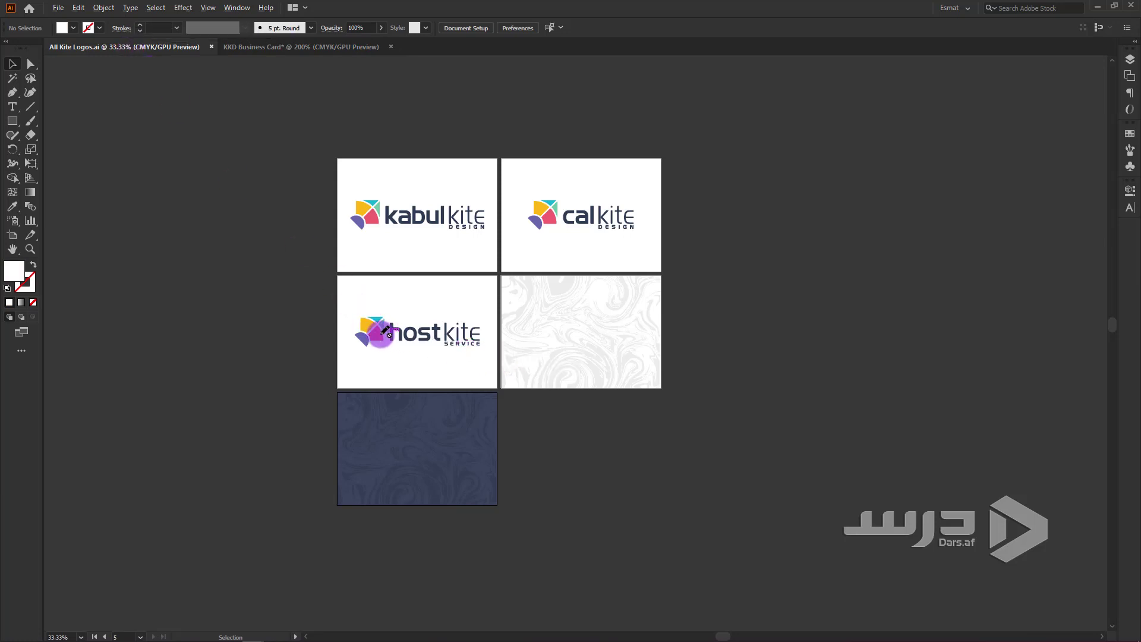
pyautogui.scroll(2, 379, 333)
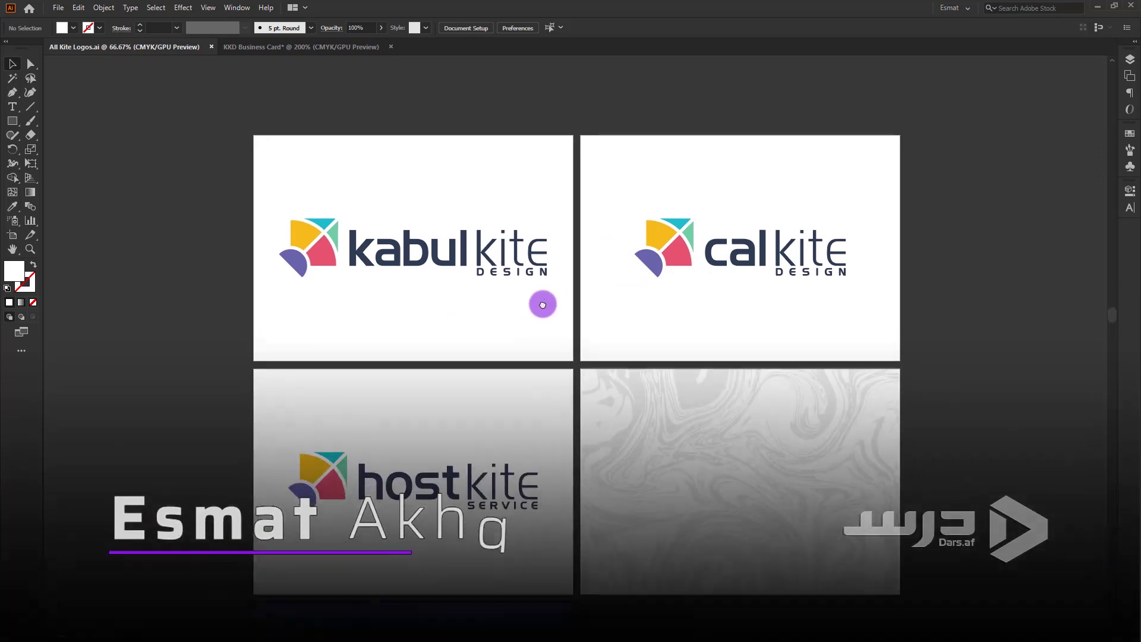
pyautogui.moveTo(542, 305); pyautogui.dragTo(500, 318)
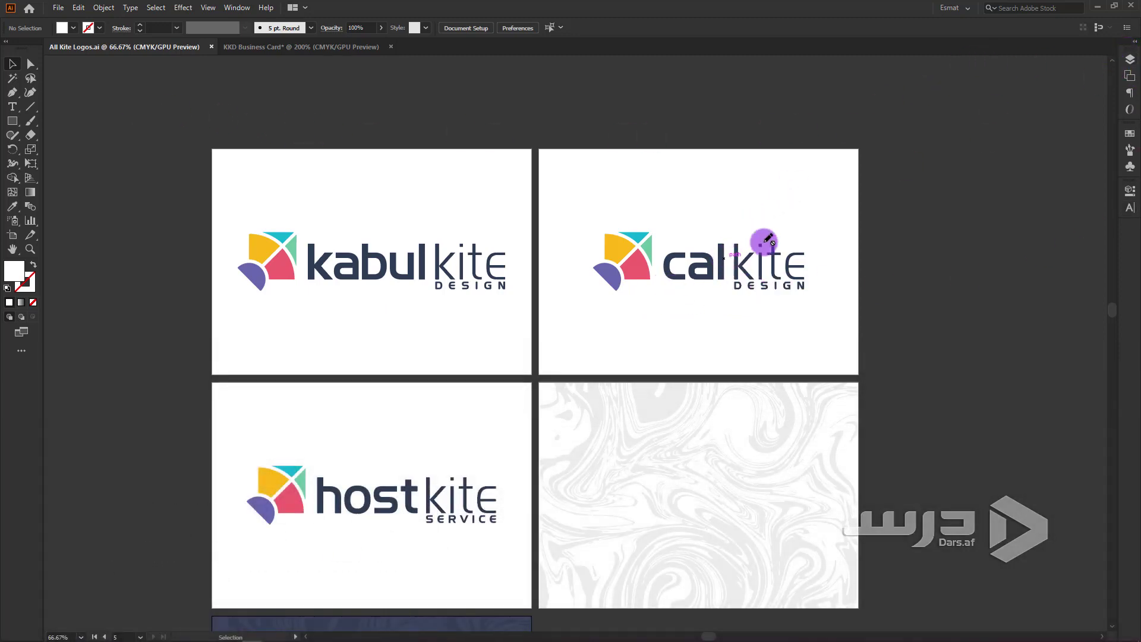
pyautogui.click(1130, 60)
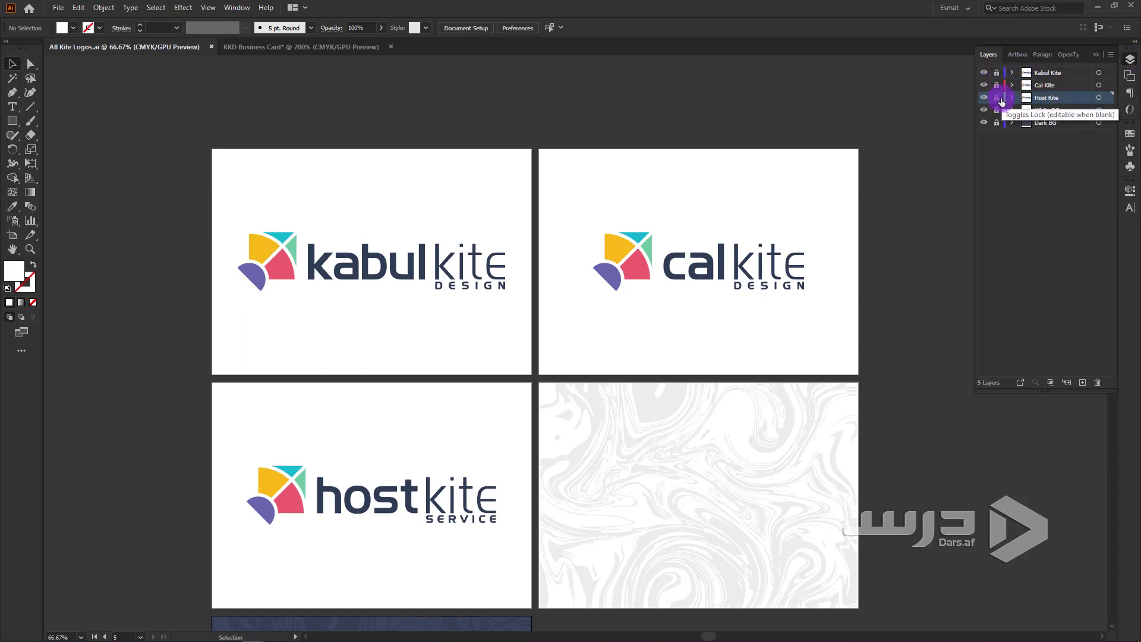
pyautogui.click(1000, 98)
pyautogui.click(1049, 89)
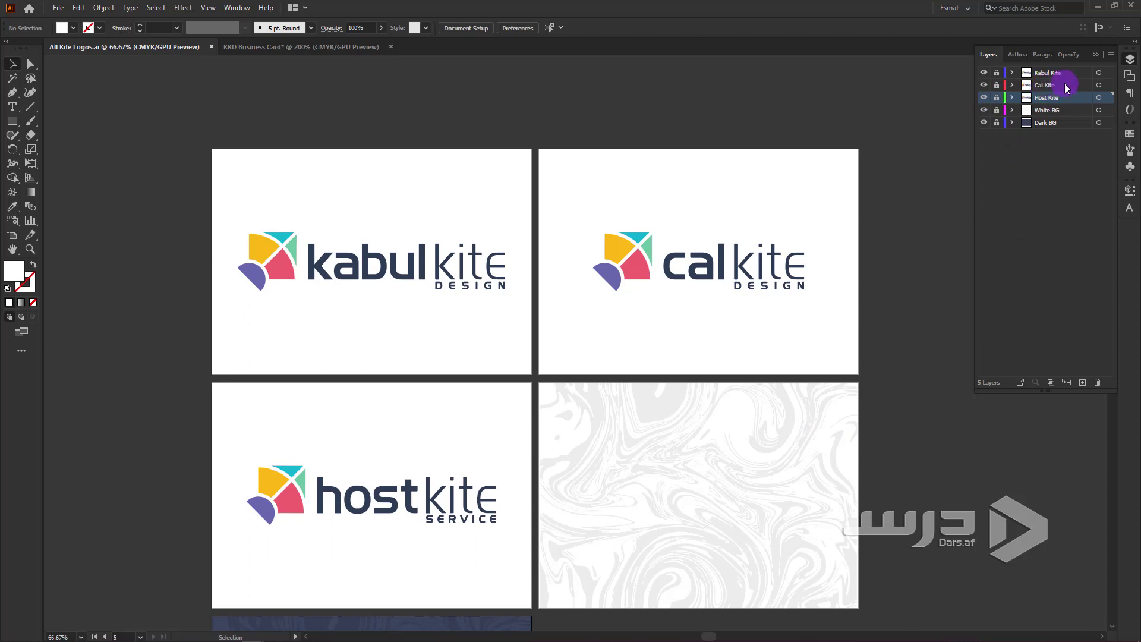
pyautogui.click(997, 85)
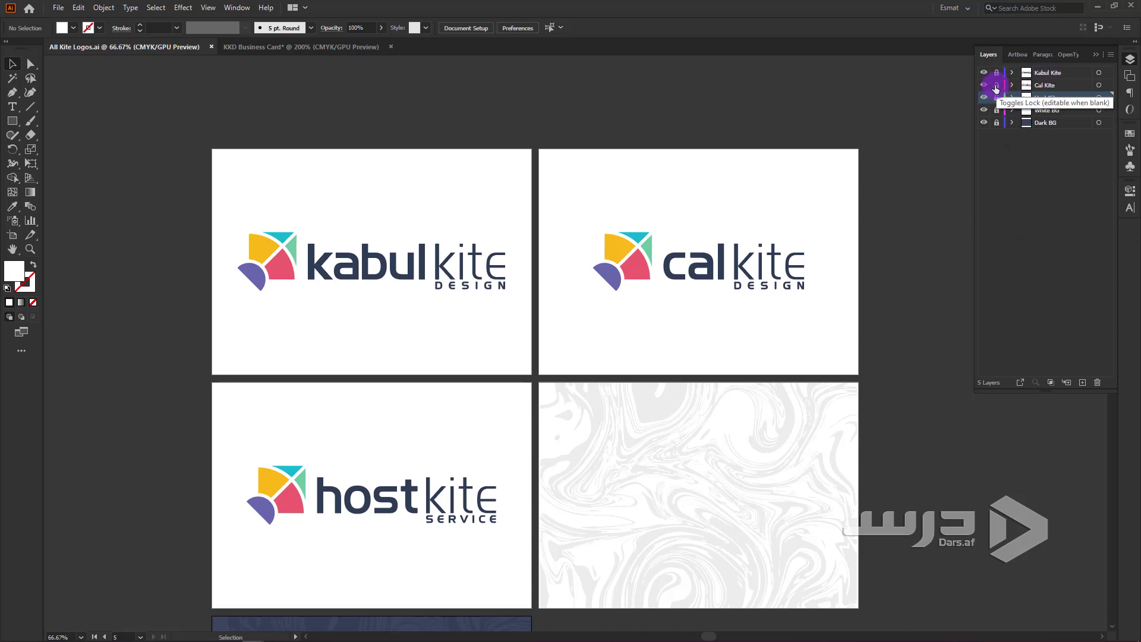
pyautogui.click(730, 276)
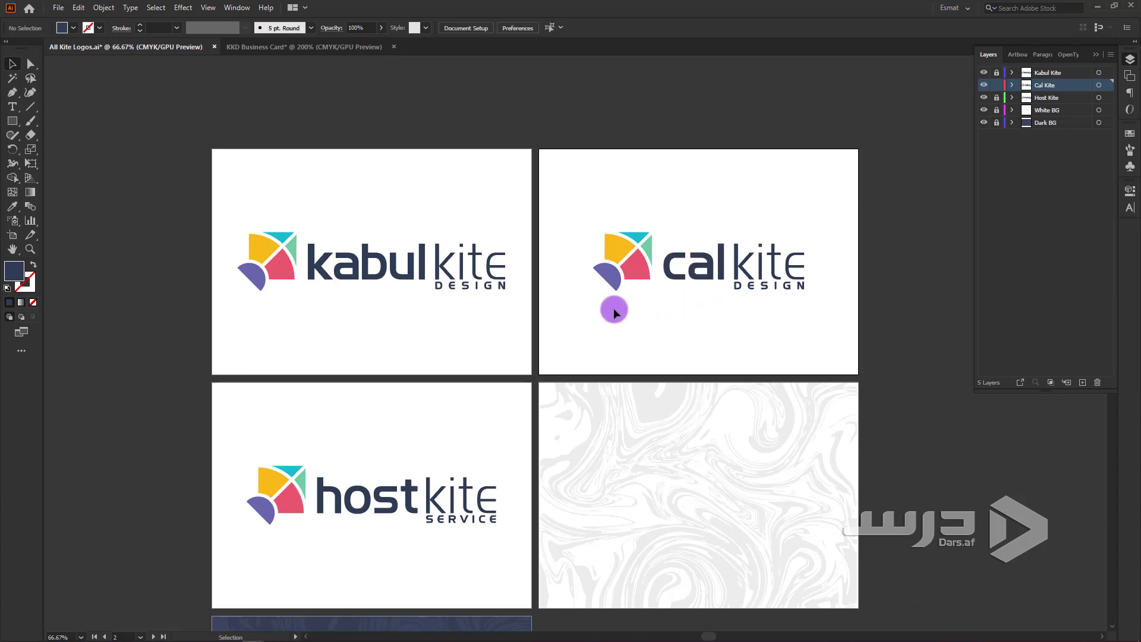
# - Drag the Cal Kite logo group into KKD Business Card and place it above the cards
pyautogui.moveTo(612, 308); pyautogui.dragTo(855, 209)
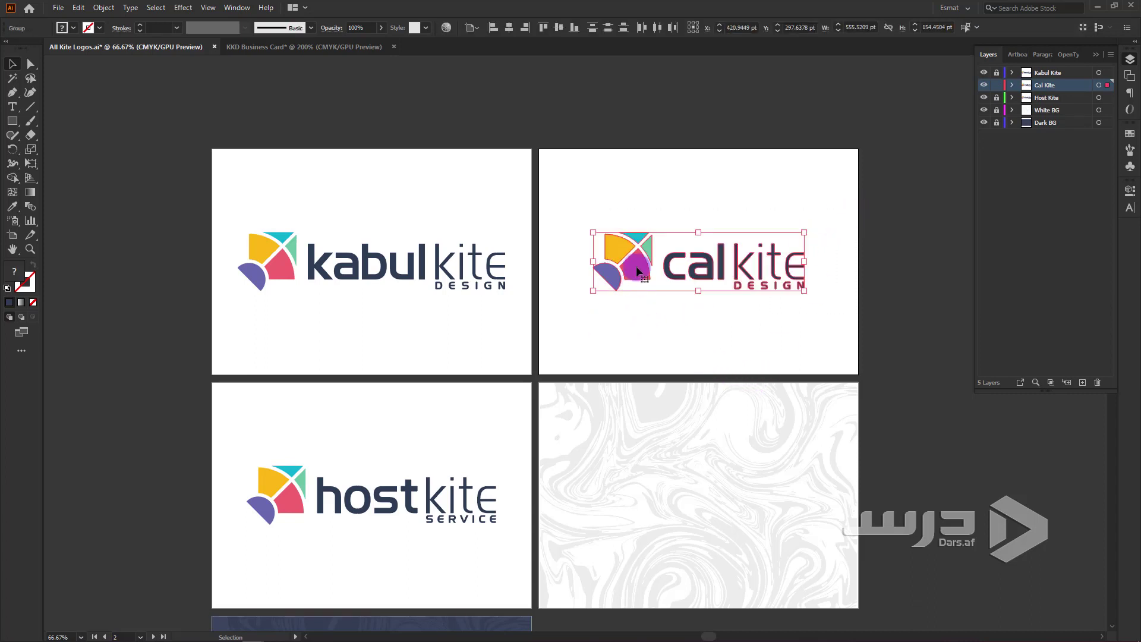
pyautogui.moveTo(636, 266)
pyautogui.mouseDown()
pyautogui.moveTo(440, 270)
pyautogui.moveTo(426, 355)
pyautogui.mouseUp()
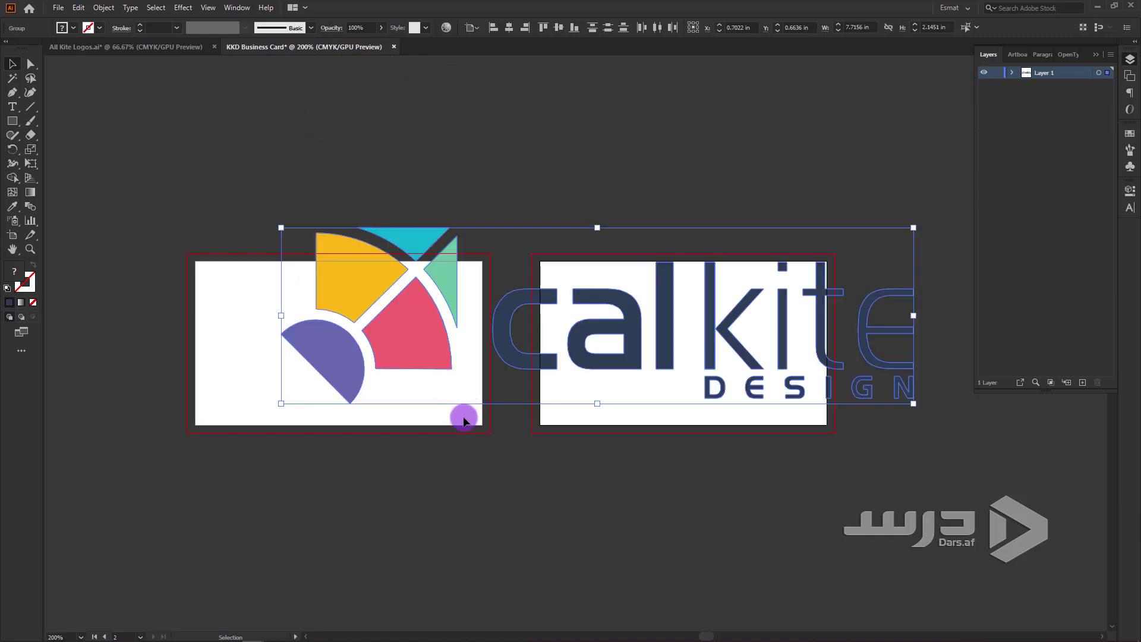
pyautogui.click(462, 252)
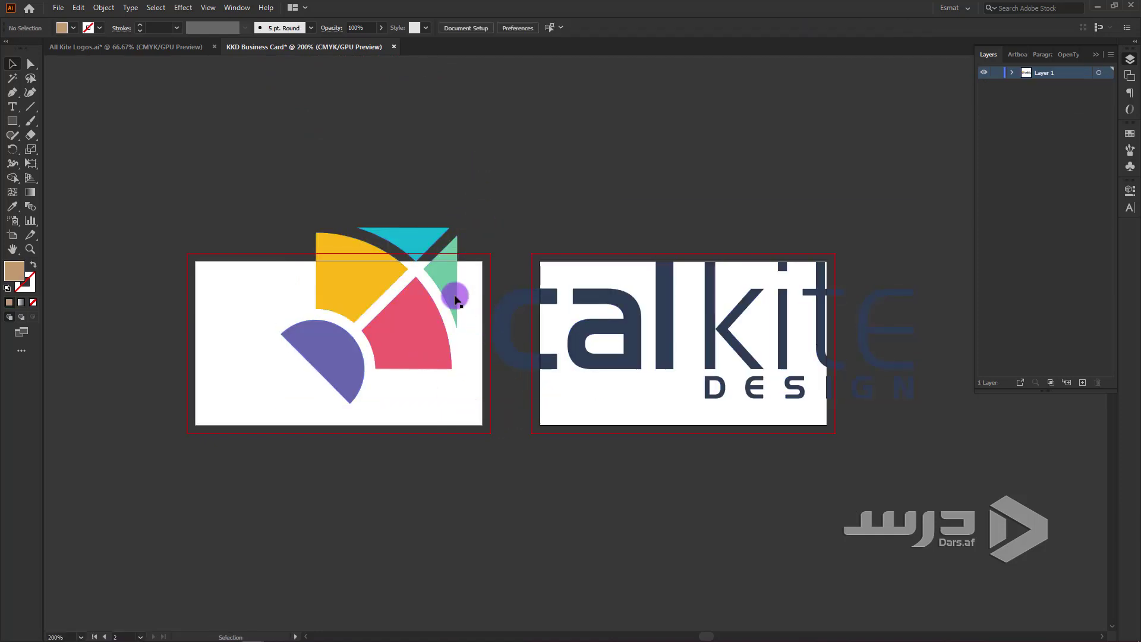
pyautogui.moveTo(455, 299); pyautogui.dragTo(352, 127)
pyautogui.click(644, 492)
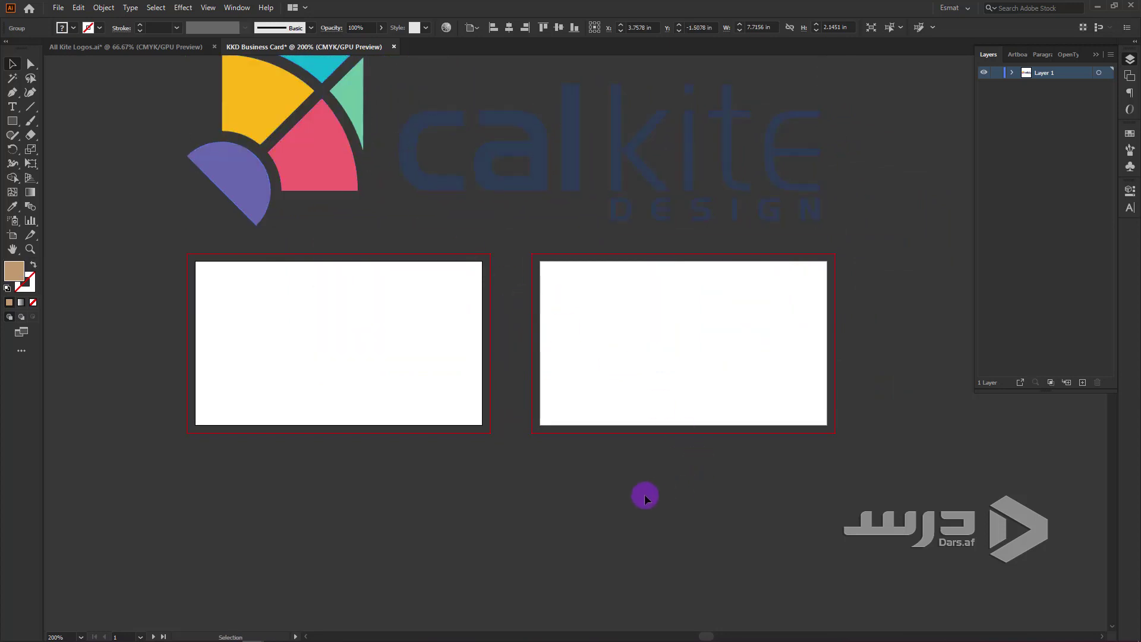
pyautogui.click(140, 54)
pyautogui.scroll(-2, 370, 371)
# - Lock the Cal Kite layer again and select the white marble pattern group
pyautogui.hotkey('ctrl', '-')
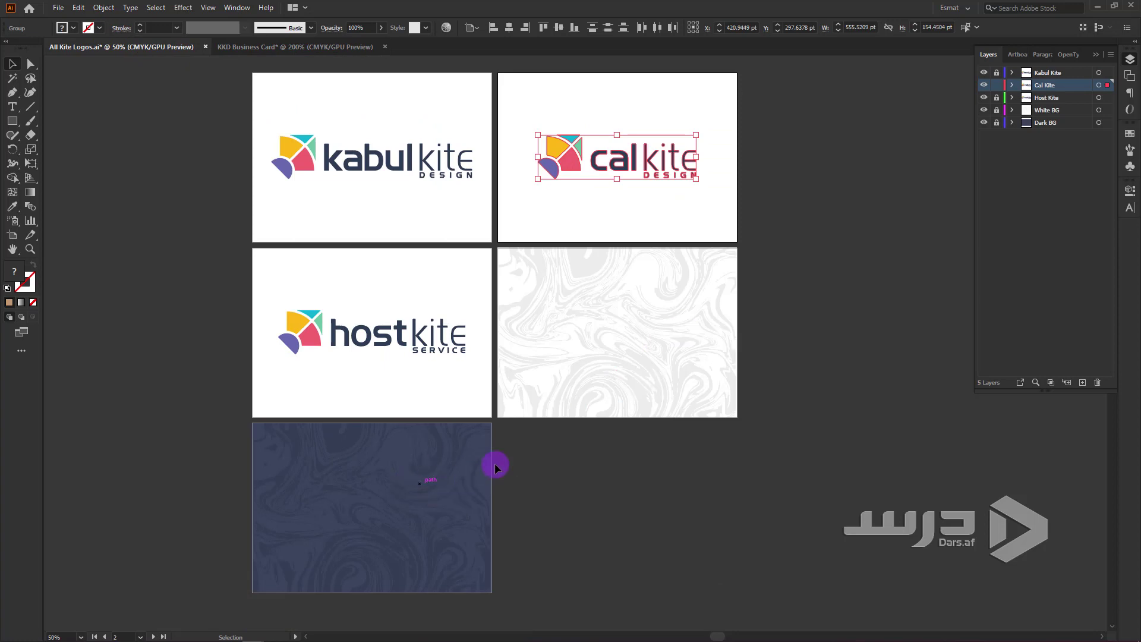
pyautogui.click(996, 85)
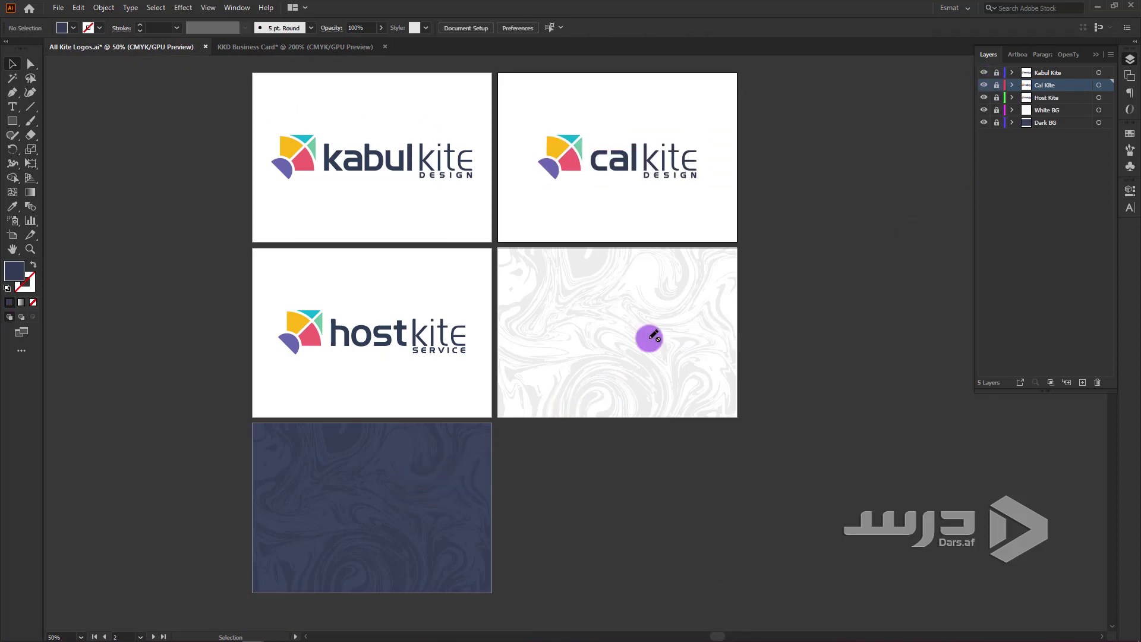
pyautogui.scroll(1, 410, 487)
pyautogui.scroll(1, 412, 469)
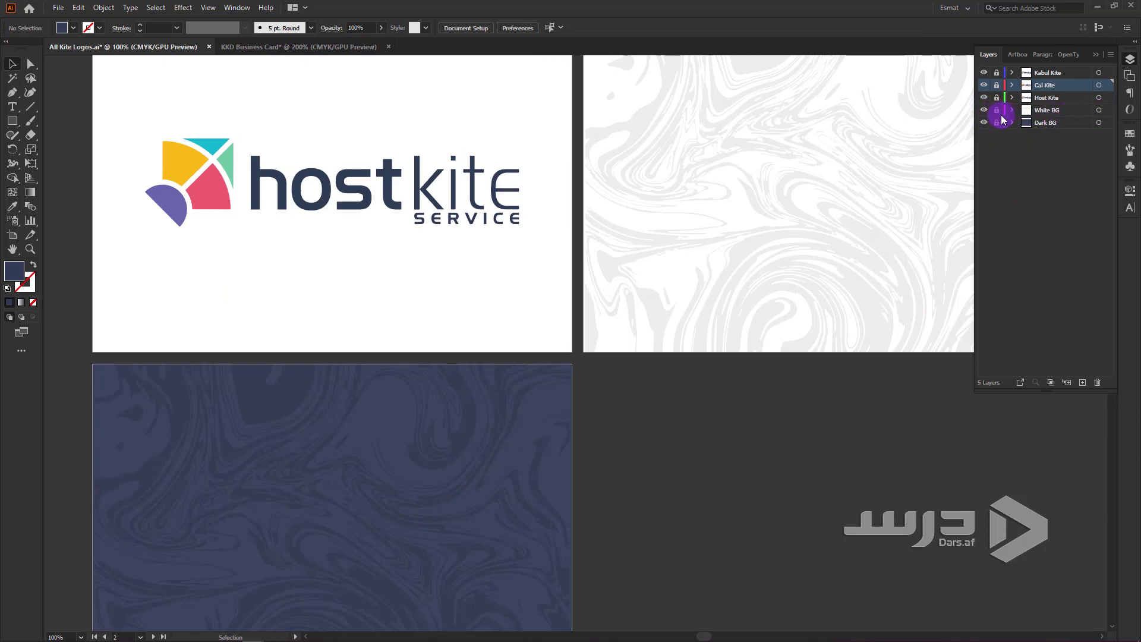
pyautogui.moveTo(799, 349); pyautogui.dragTo(849, 278)
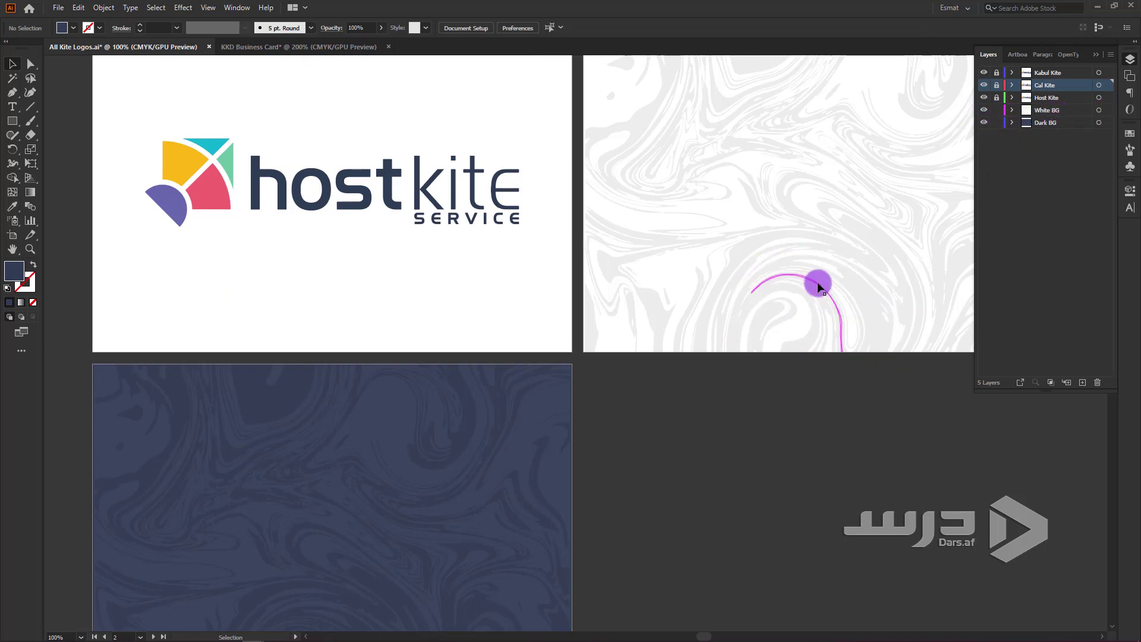
pyautogui.click(849, 278)
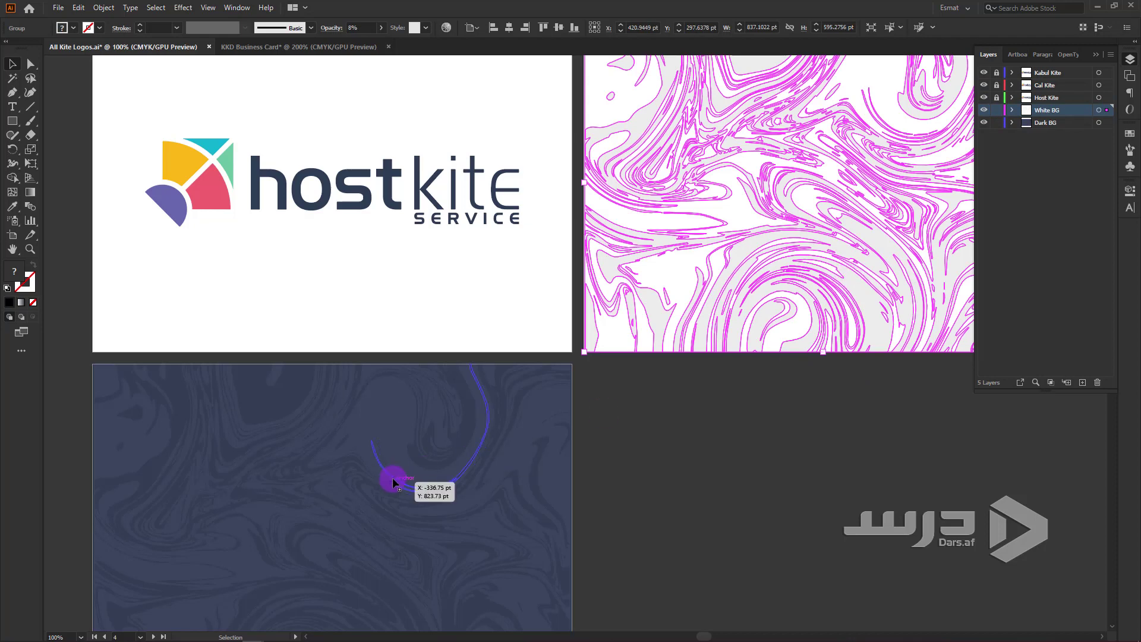
# - Adjust the marble pattern's opacity from the control bar
pyautogui.click(390, 476)
pyautogui.click(778, 294)
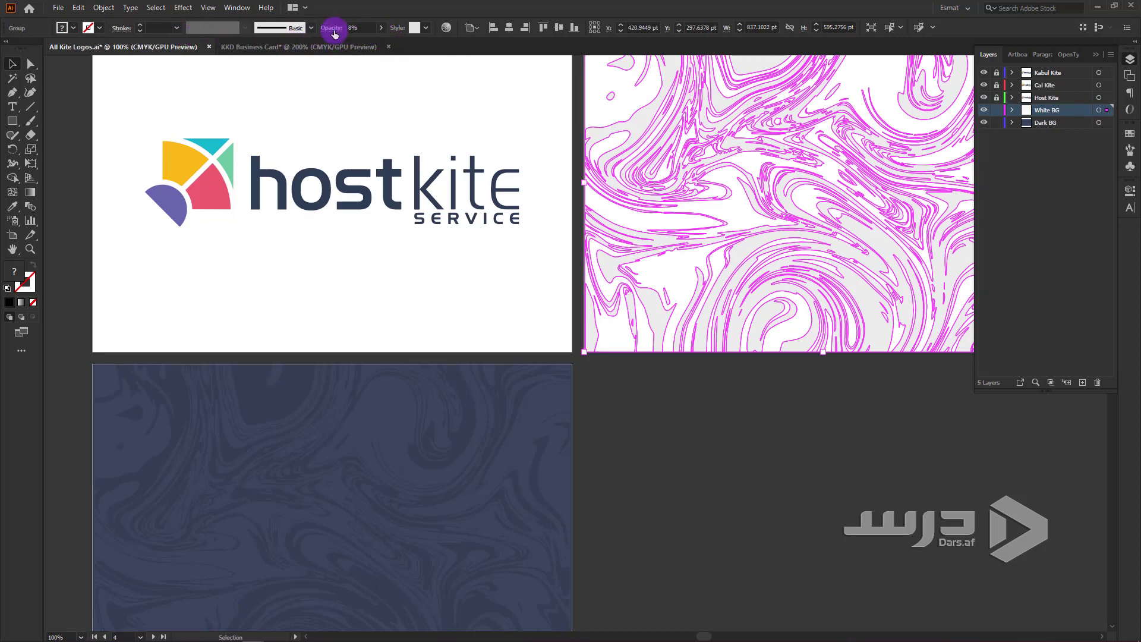
pyautogui.moveTo(373, 45); pyautogui.dragTo(400, 43)
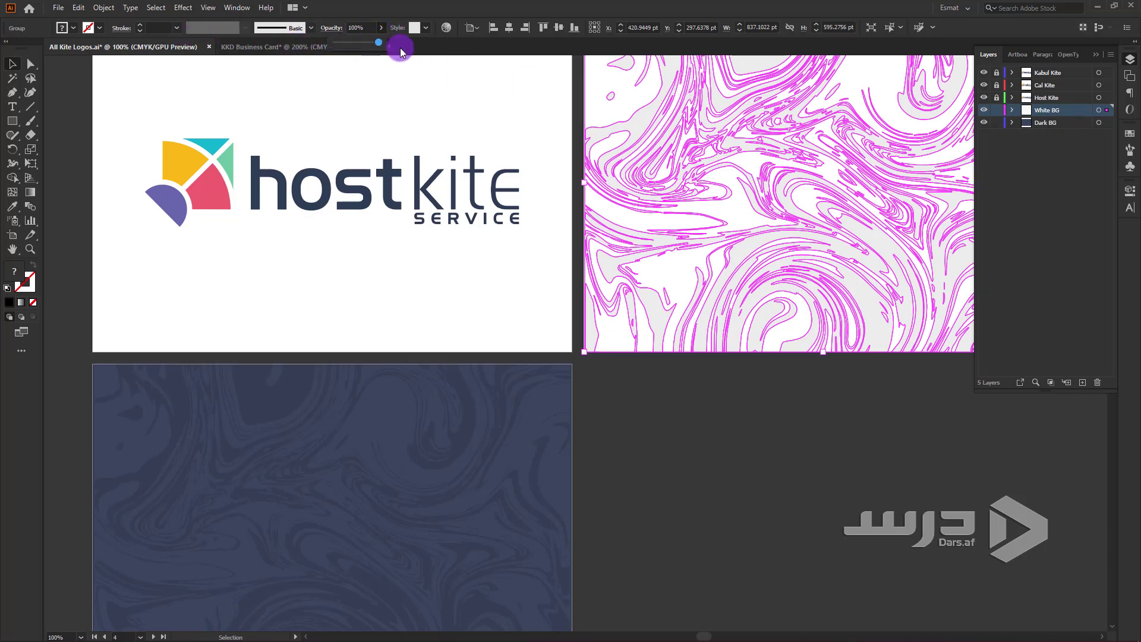
pyautogui.click(703, 450)
pyautogui.click(771, 276)
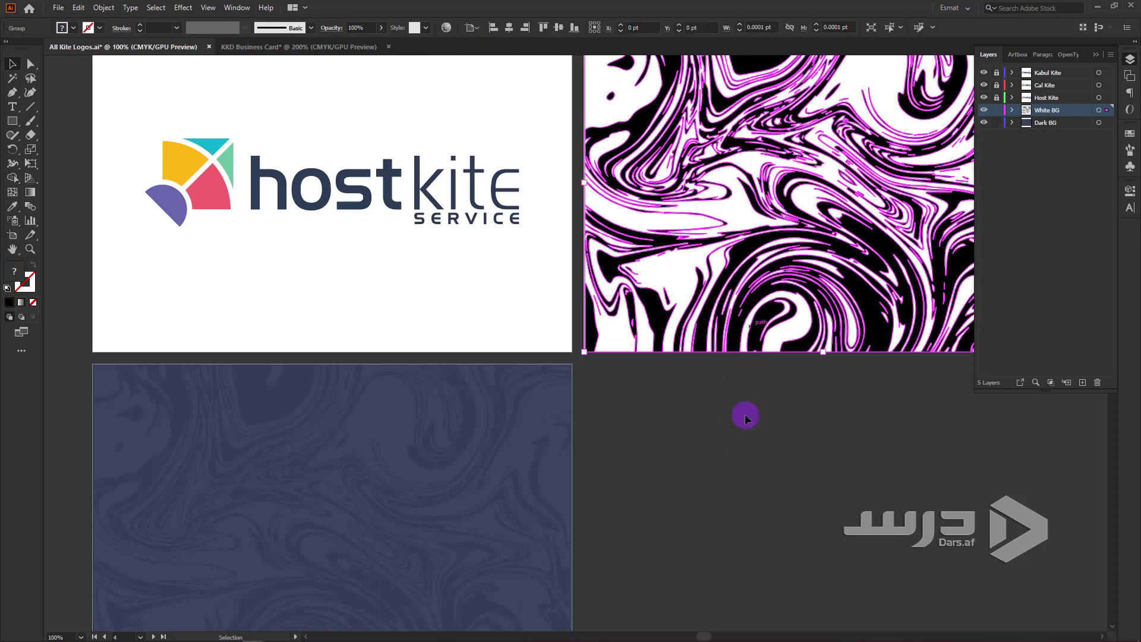
pyautogui.scroll(1, 502, 95)
pyautogui.click(327, 27)
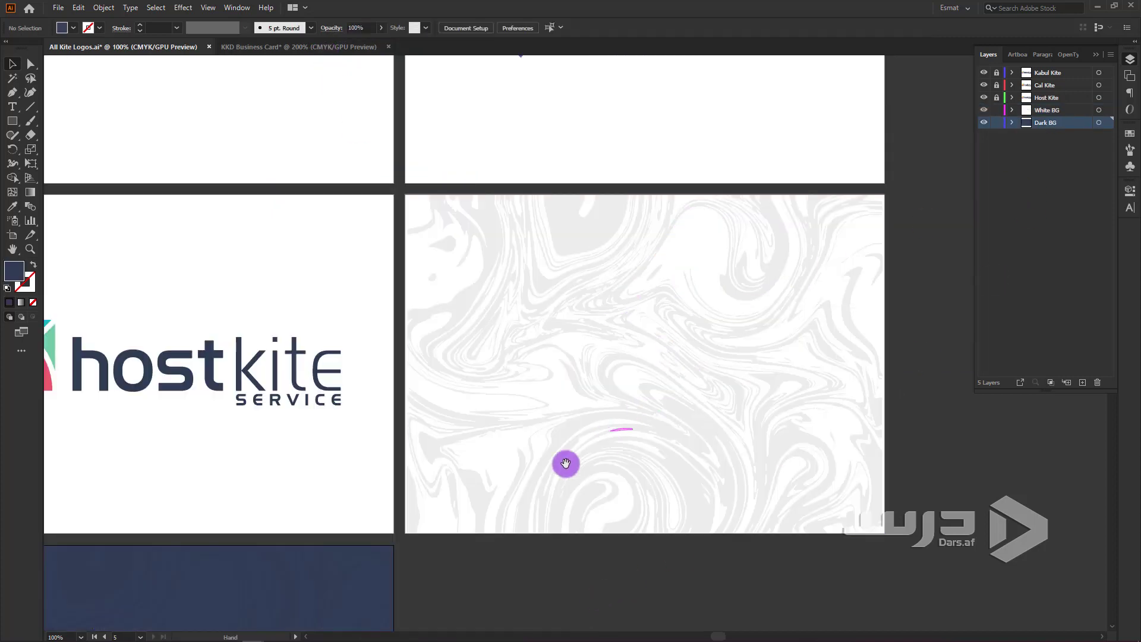
# - Select the swirl pattern on the dark artboard and set its blend mode to Soft Light
pyautogui.moveTo(565, 461); pyautogui.dragTo(761, 221)
pyautogui.moveTo(655, 468); pyautogui.dragTo(712, 359)
pyautogui.click(582, 385)
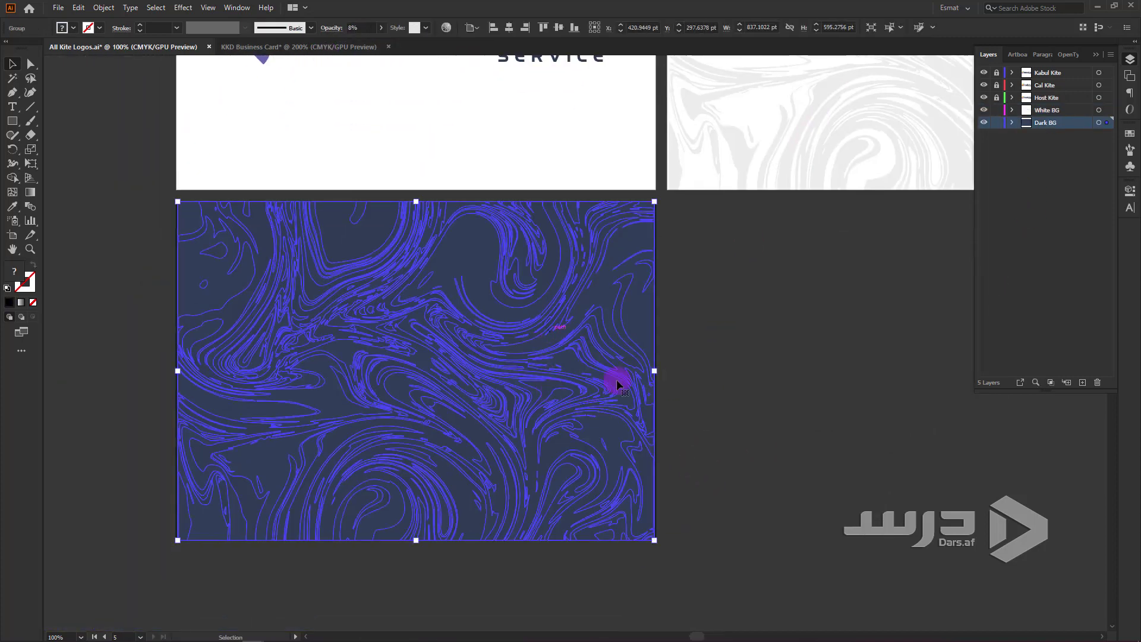
pyautogui.click(743, 382)
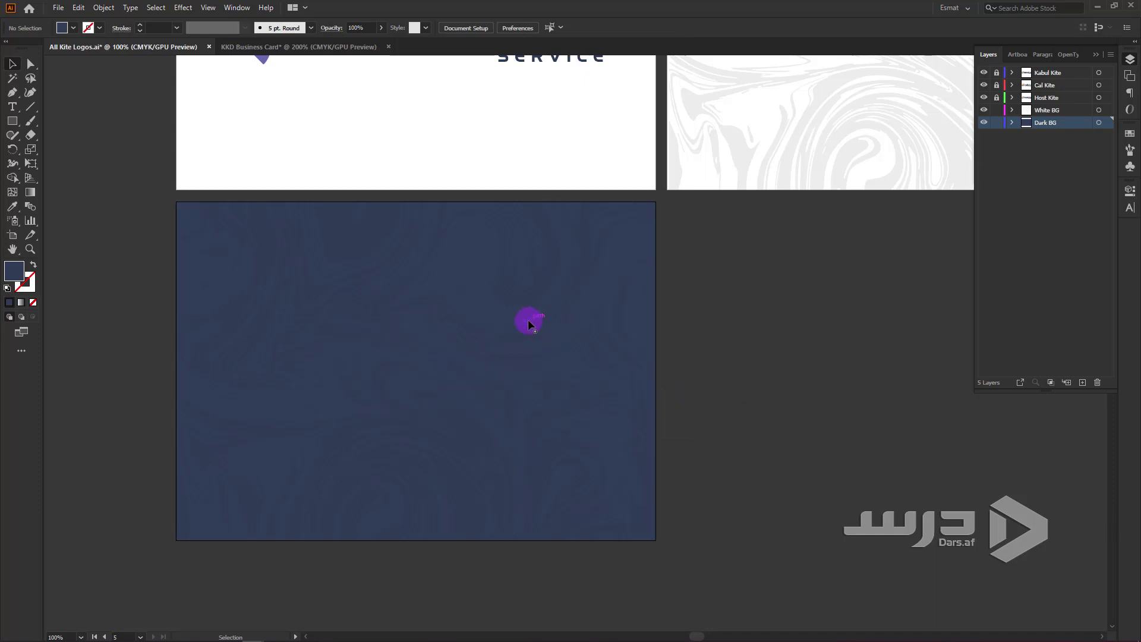
pyautogui.click(535, 300)
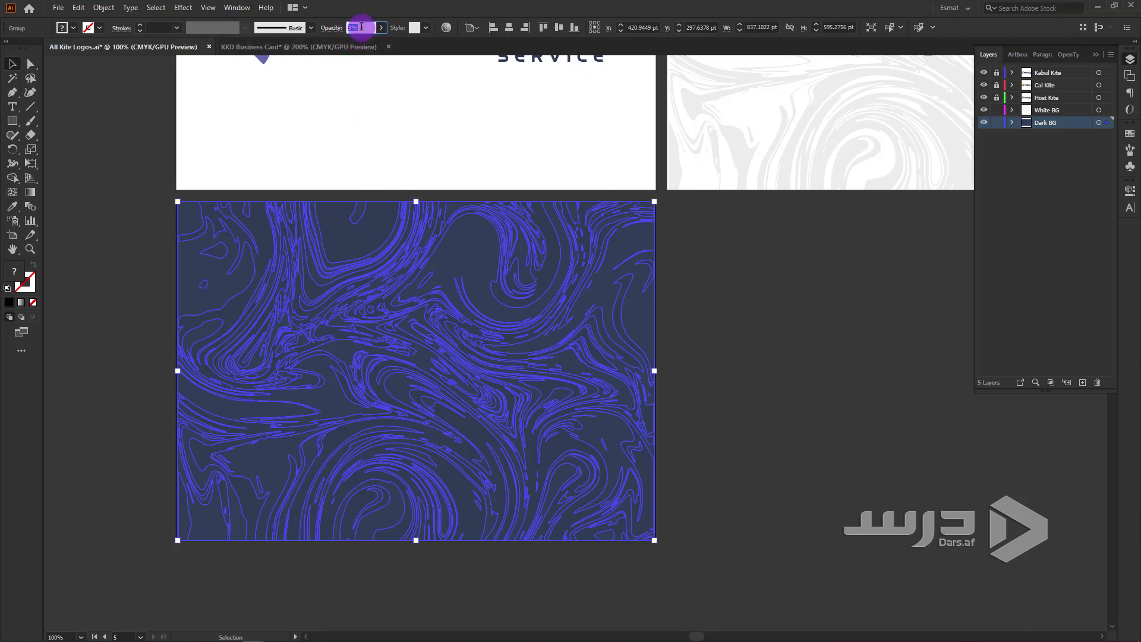
pyautogui.click(331, 27)
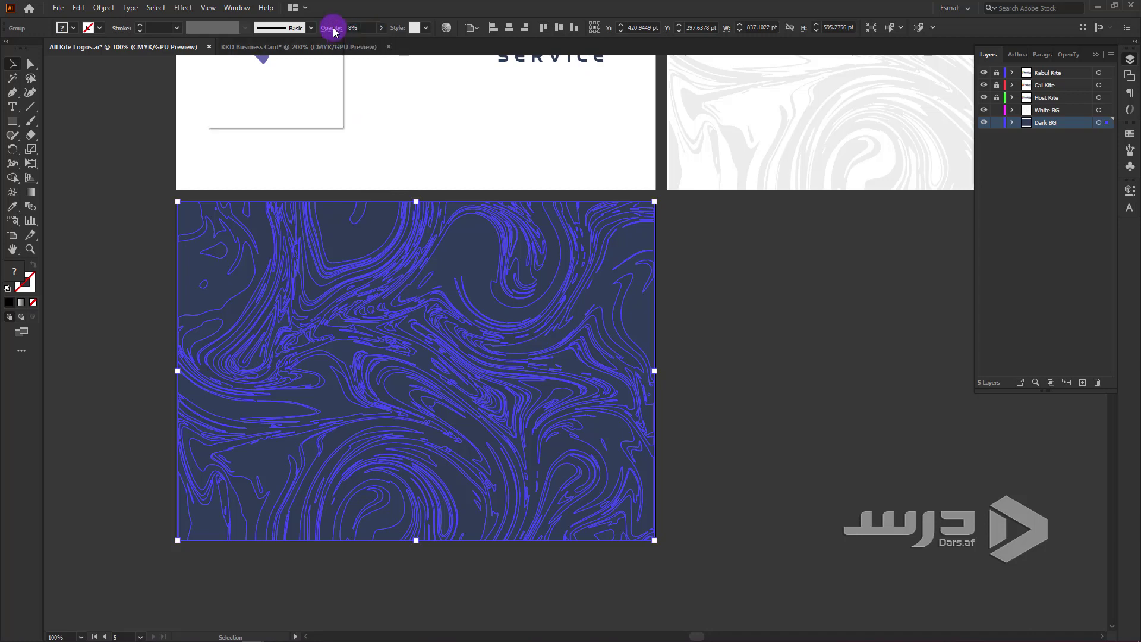
pyautogui.click(262, 50)
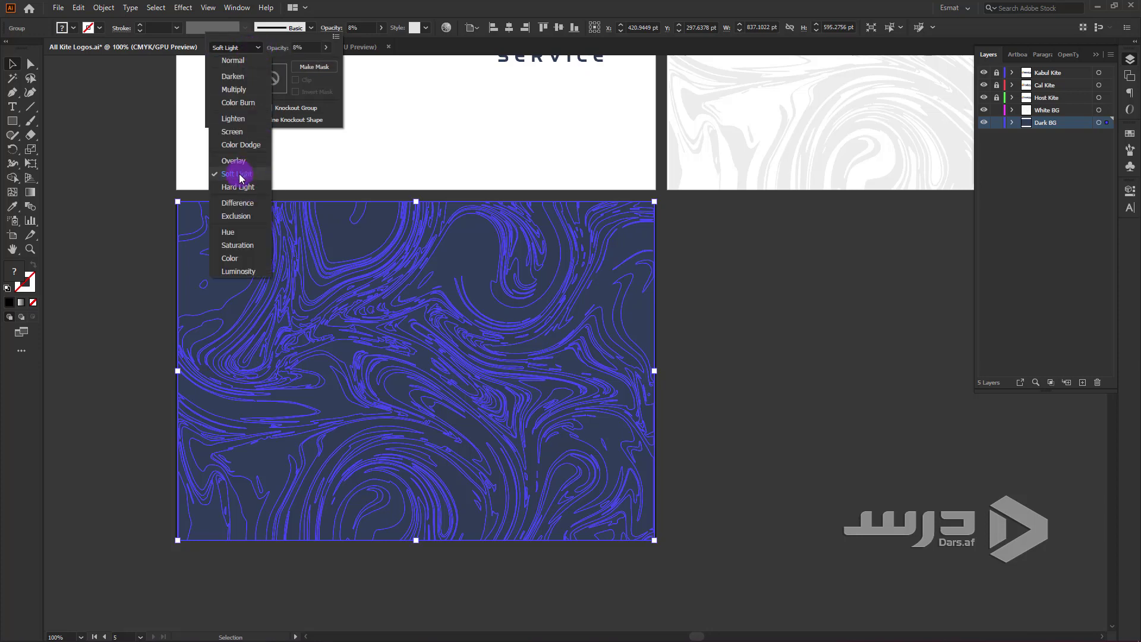
pyautogui.click(239, 178)
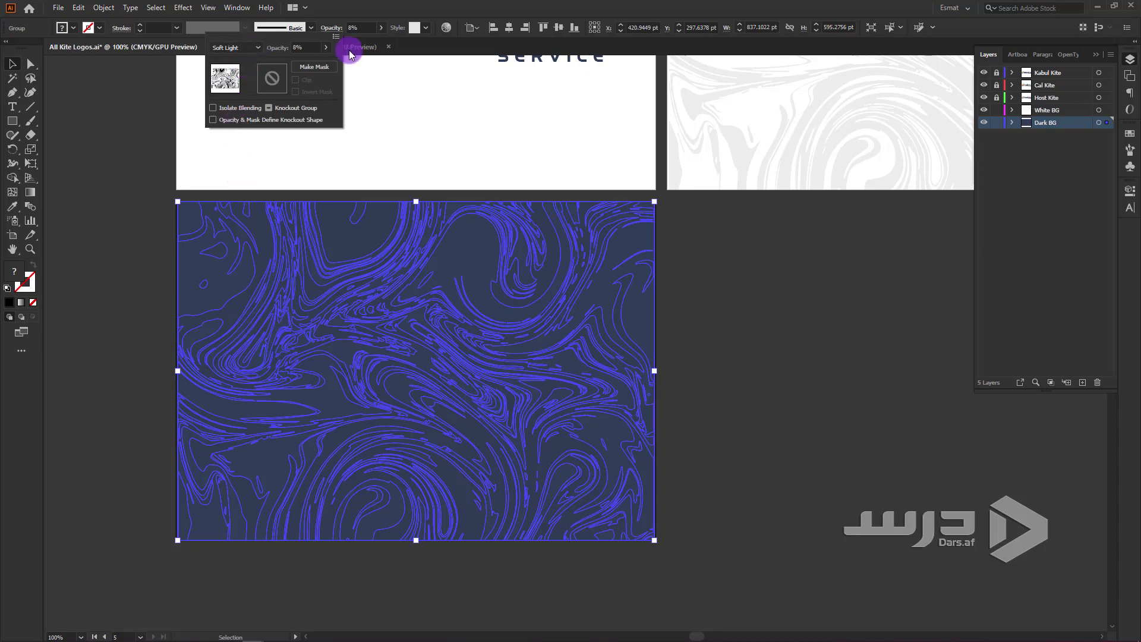
pyautogui.click(333, 29)
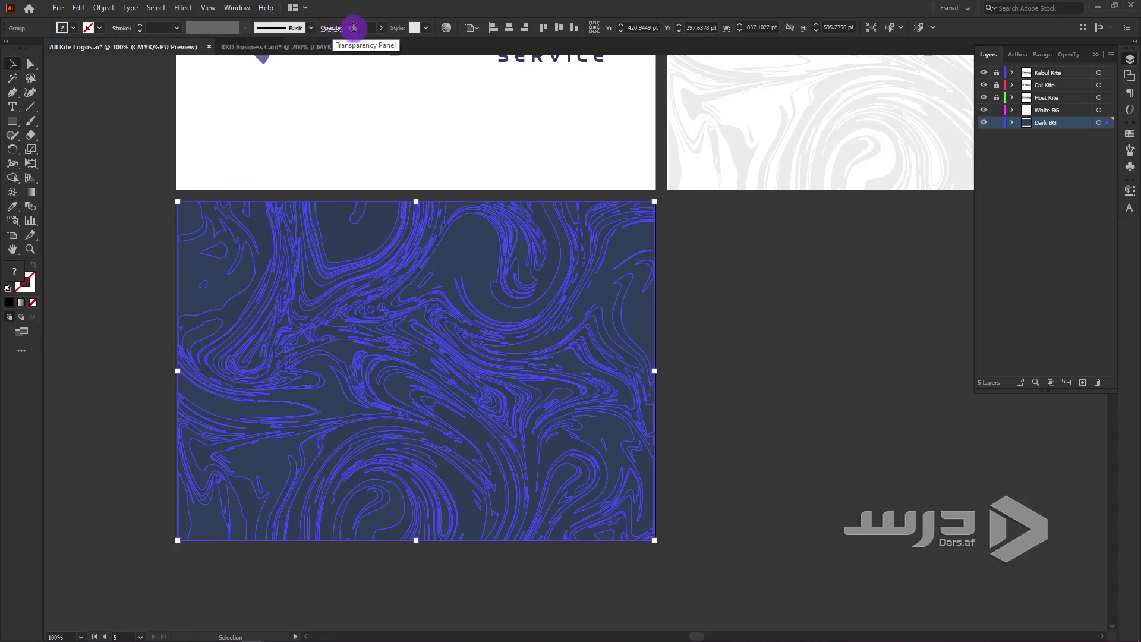
# - Confirm Soft Light at 8% opacity, then nudge the marble pattern down and right
pyautogui.click(332, 28)
pyautogui.click(242, 47)
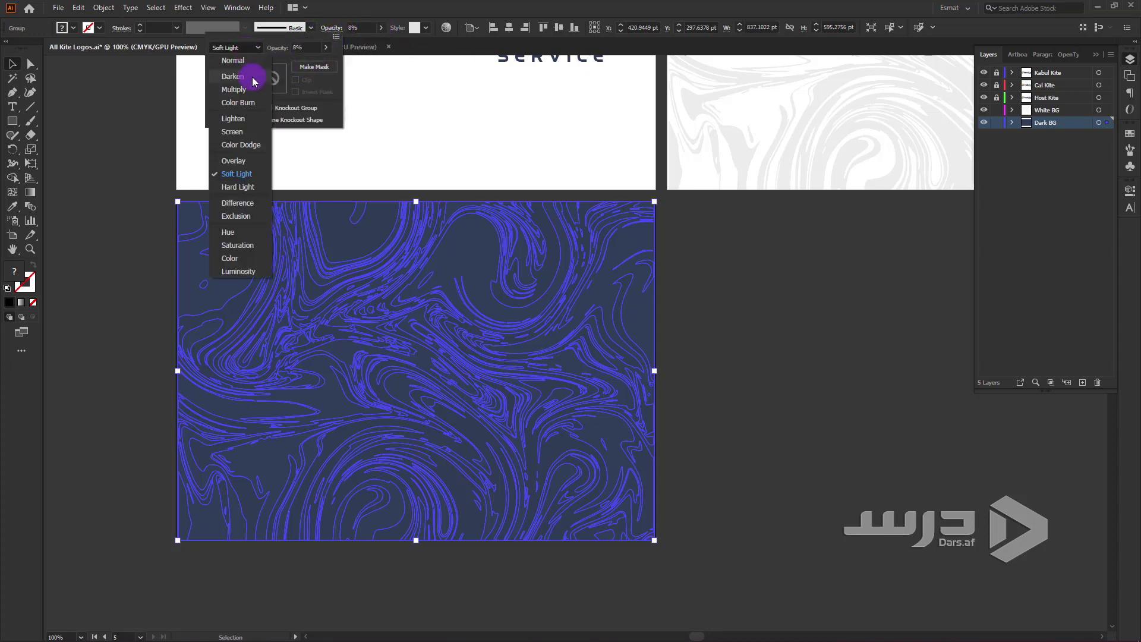
pyautogui.click(233, 60)
pyautogui.click(701, 309)
pyautogui.click(665, 354)
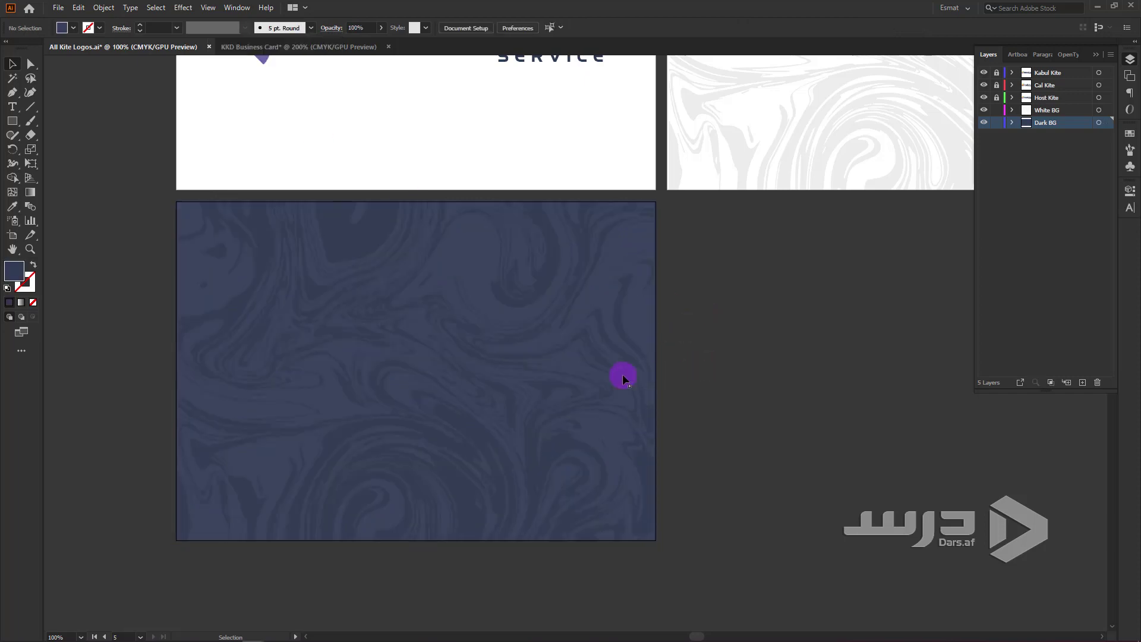
pyautogui.moveTo(446, 348); pyautogui.dragTo(489, 388)
pyautogui.hotkey('ctrl', 'shift', 'a')
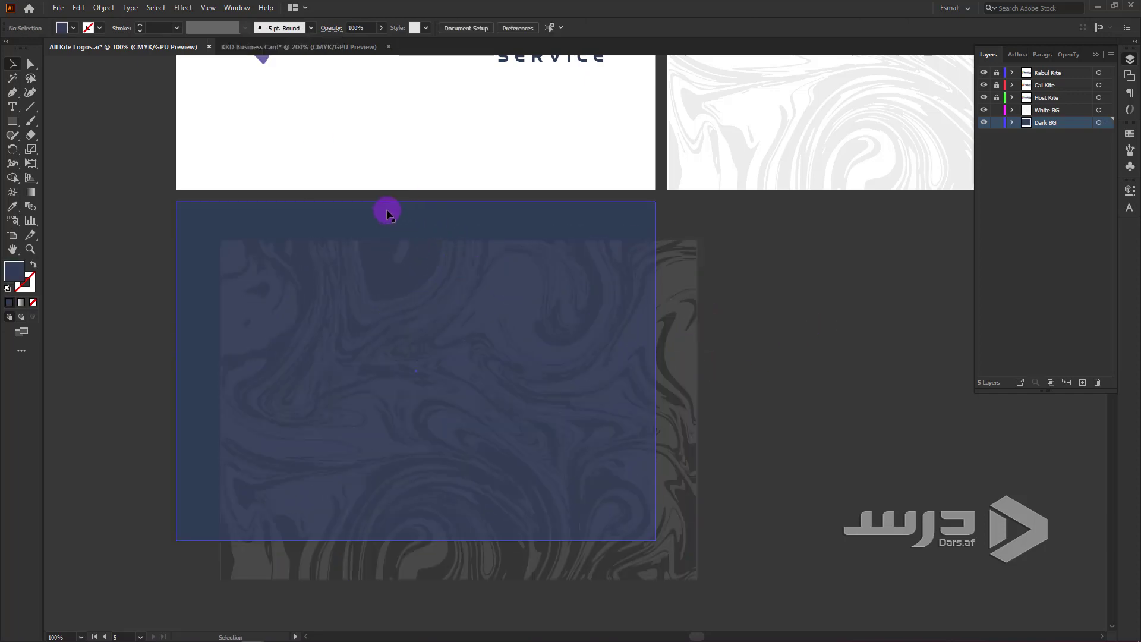
# - Reselect the marble pattern and review its transparency blend settings
pyautogui.scroll(2, 386, 214)
pyautogui.scroll(2, 316, 221)
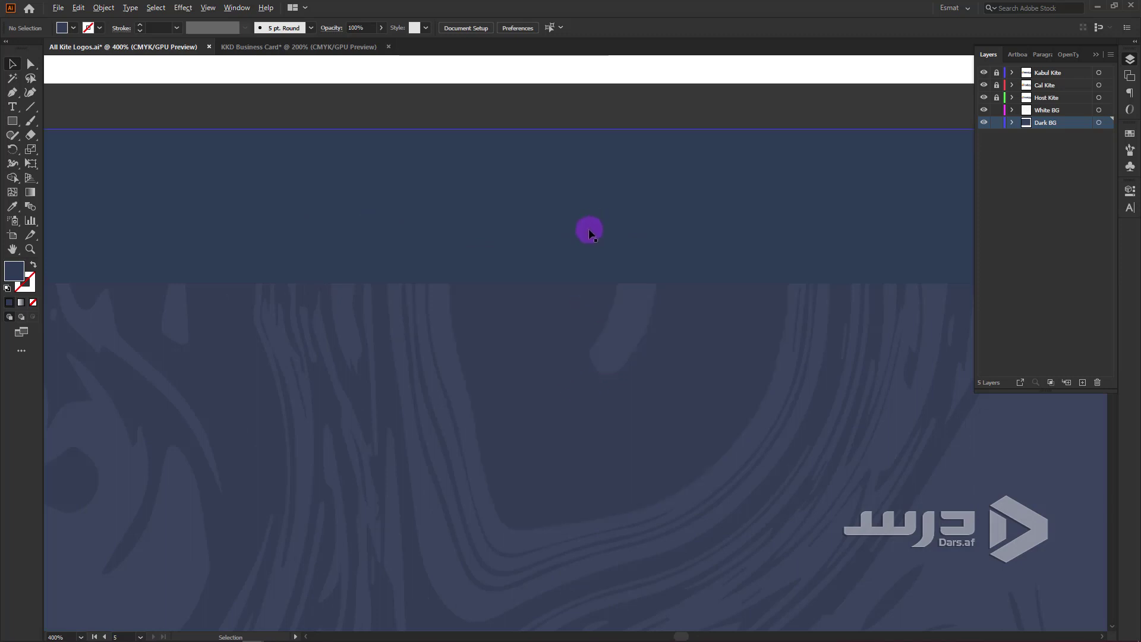
pyautogui.click(511, 442)
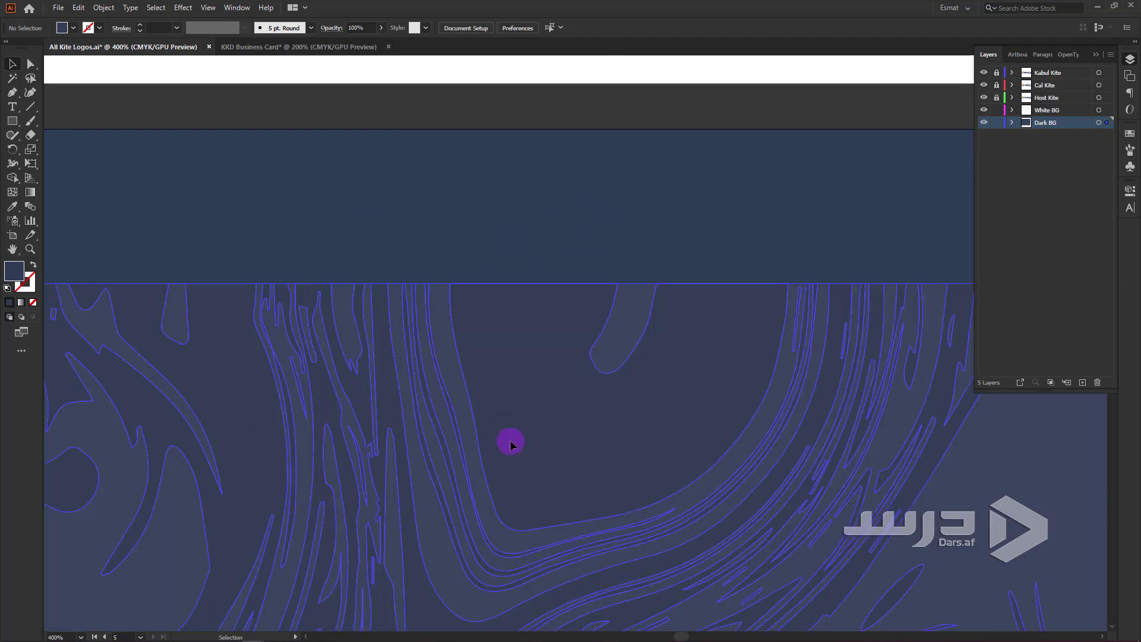
pyautogui.click(331, 28)
pyautogui.click(234, 47)
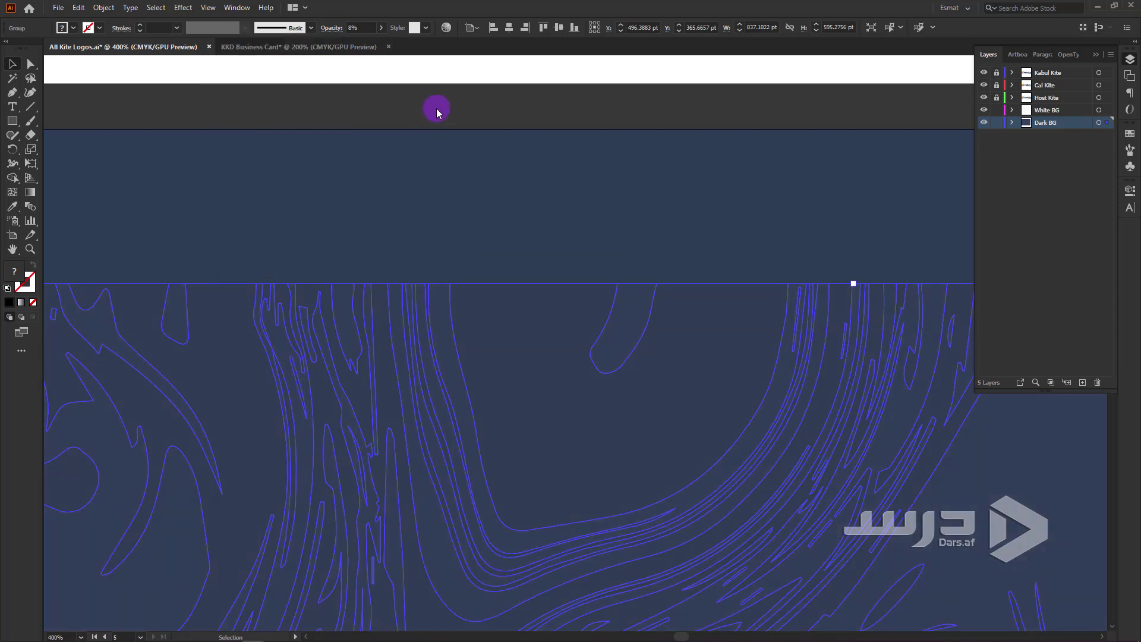
pyautogui.click(646, 380)
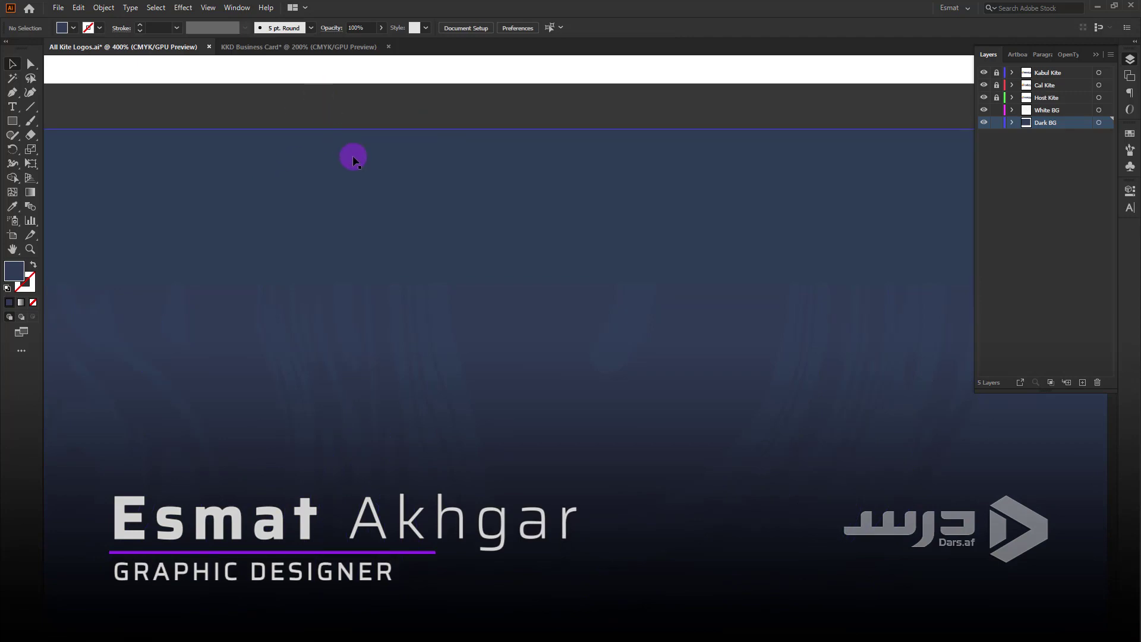
# - Move the pattern back and centre it horizontally and vertically on the Dark BG artboard
pyautogui.scroll(-3, 509, 387)
pyautogui.scroll(-1, 505, 386)
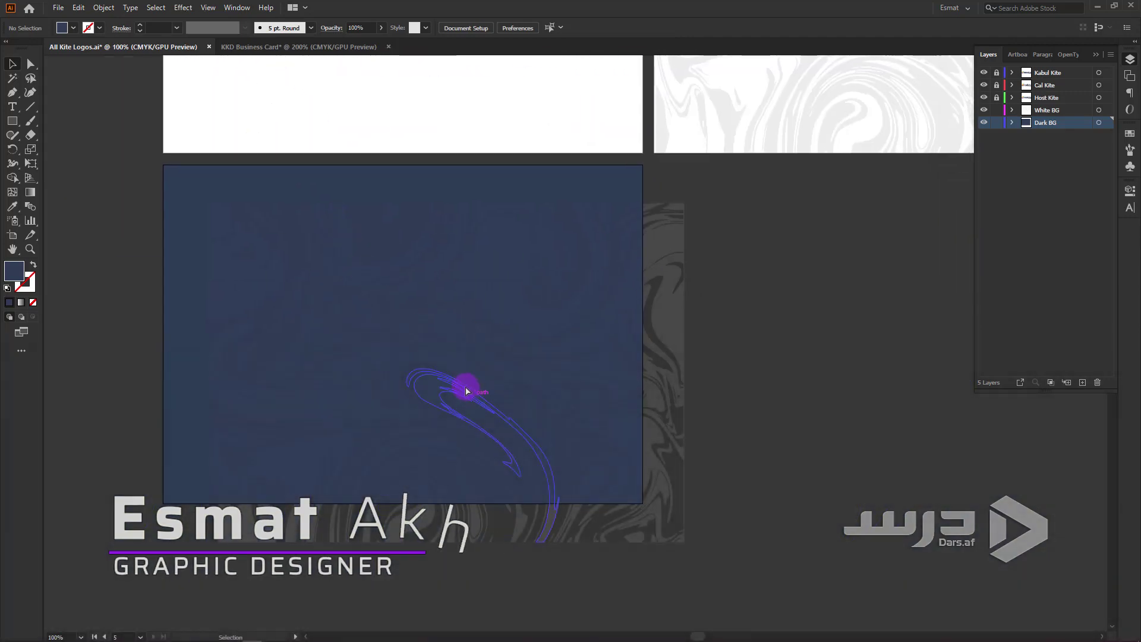
pyautogui.moveTo(467, 400); pyautogui.dragTo(431, 358)
pyautogui.hotkey('ctrl', 'h')
pyautogui.moveTo(708, 287); pyautogui.dragTo(383, 364)
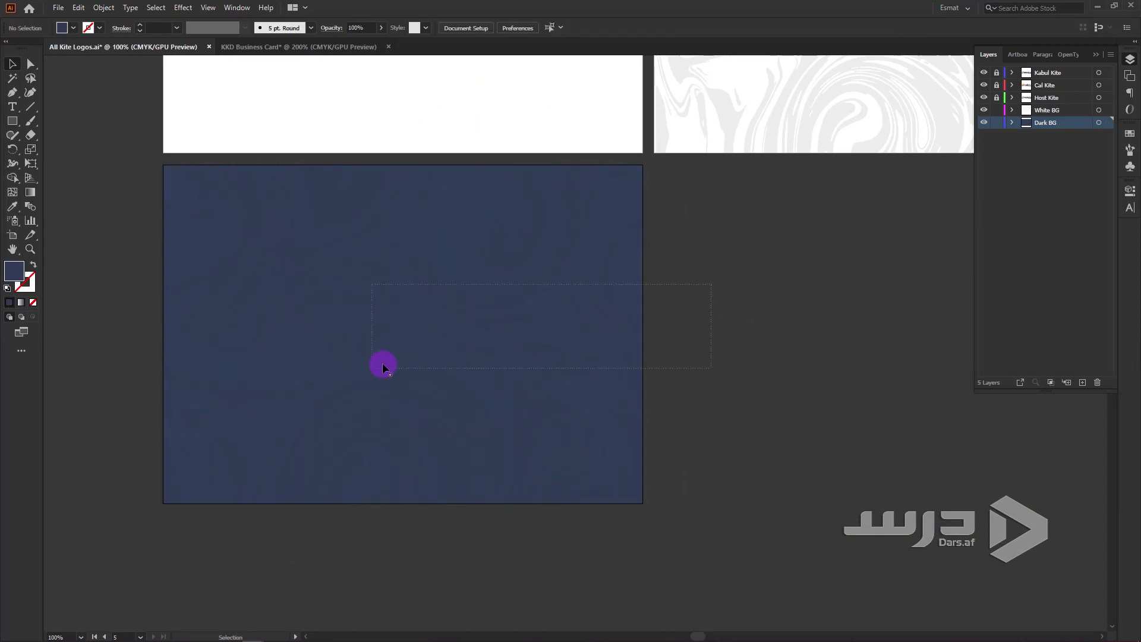
pyautogui.click(571, 28)
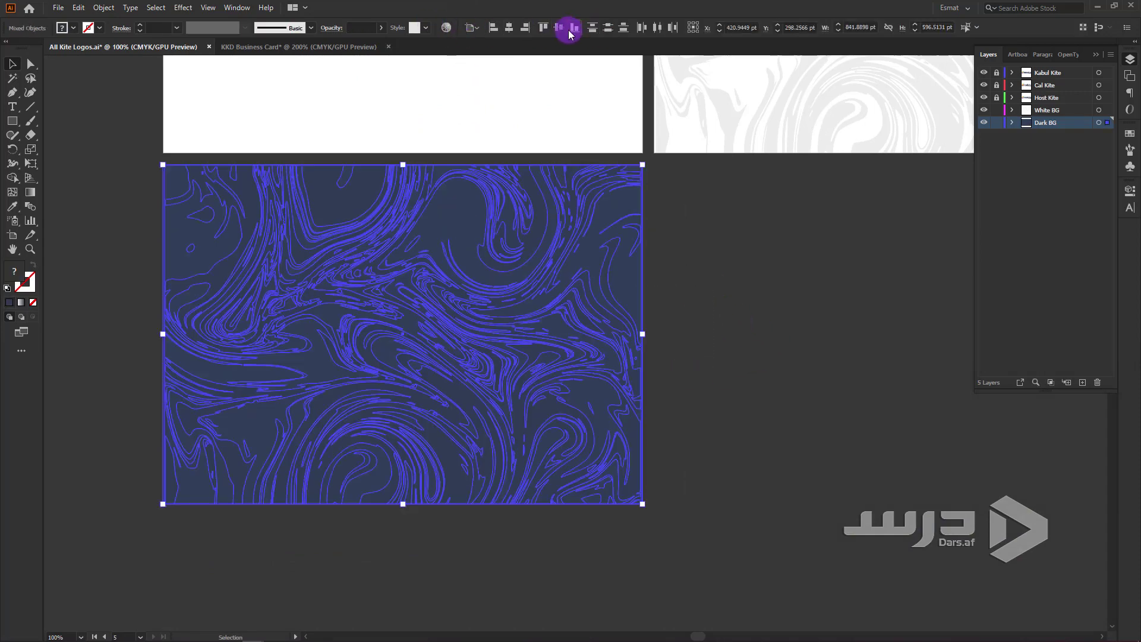
pyautogui.click(740, 278)
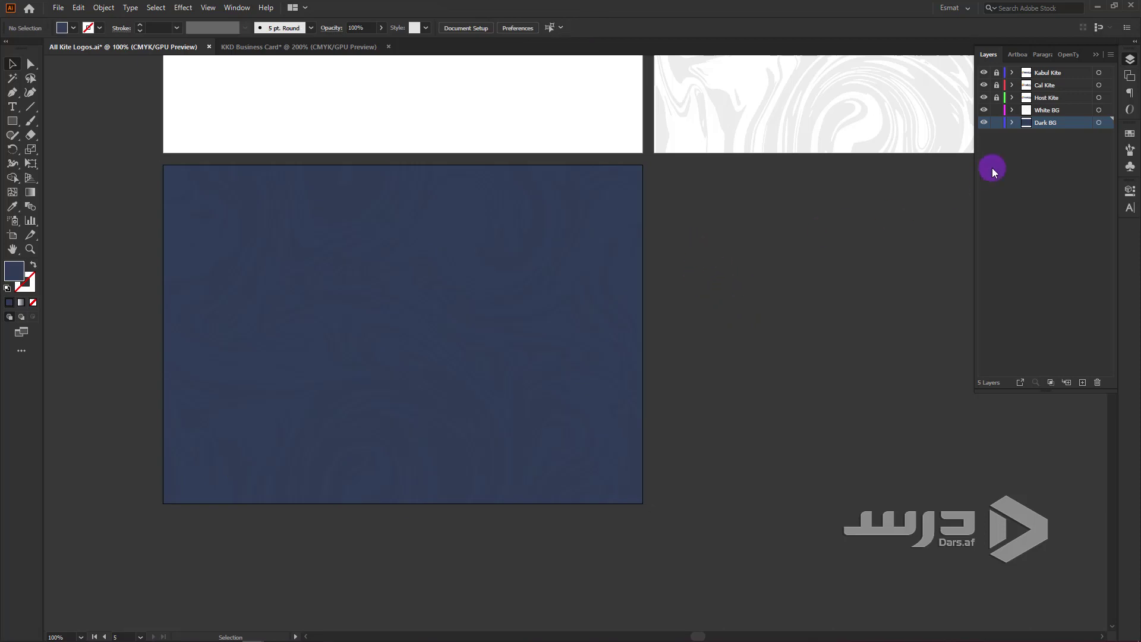
pyautogui.click(1046, 125)
pyautogui.moveTo(695, 263); pyautogui.dragTo(194, 454)
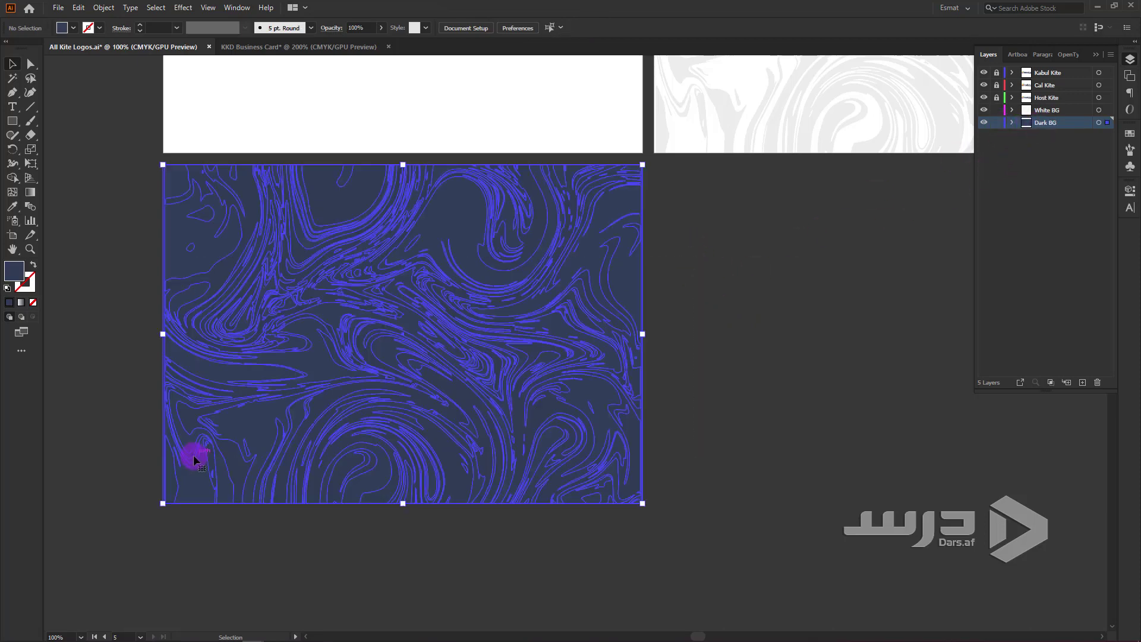
# - Drag the marbled background into the KKD Business Card document, left of the card artboards
pyautogui.press('a')
pyautogui.press('v')
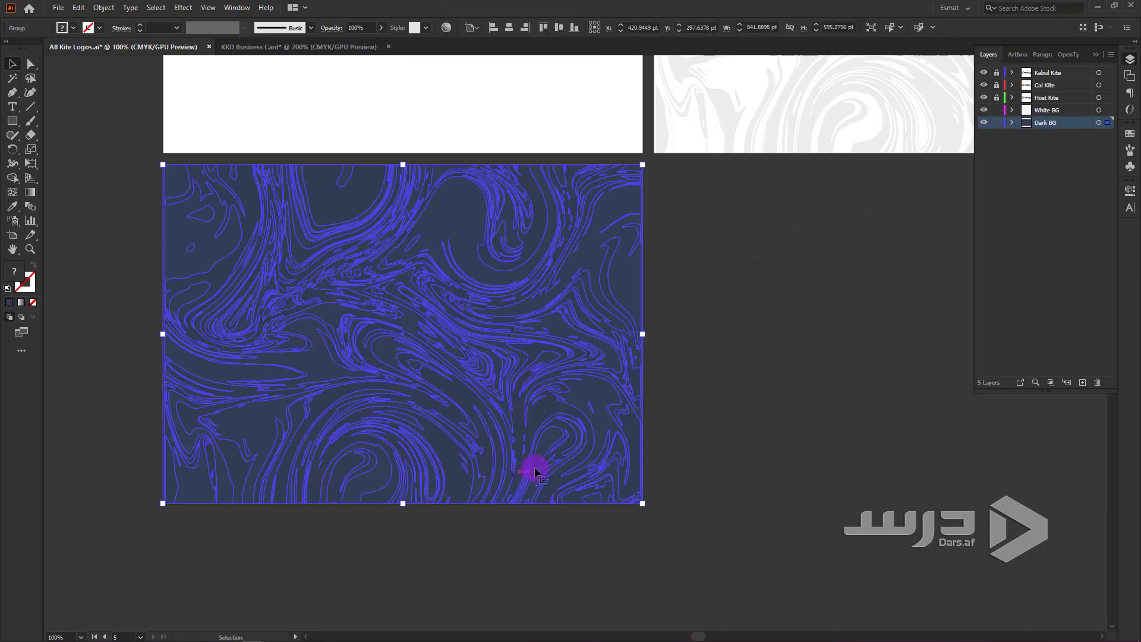
pyautogui.moveTo(517, 310)
pyautogui.mouseDown()
pyautogui.moveTo(328, 51)
pyautogui.moveTo(509, 230)
pyautogui.mouseUp()
pyautogui.moveTo(893, 197); pyautogui.dragTo(738, 357)
pyautogui.hotkey('ctrl', '-')
pyautogui.hotkey('ctrl', '-')
pyautogui.hotkey('ctrl', '-')
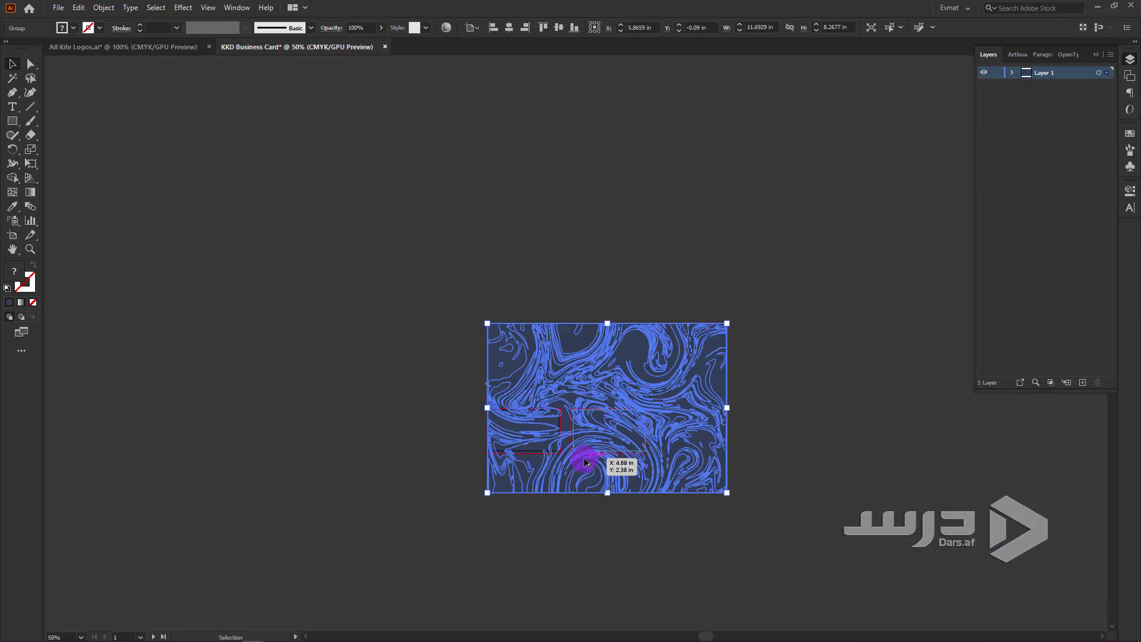
pyautogui.moveTo(638, 502)
pyautogui.mouseDown()
pyautogui.moveTo(233, 504)
pyautogui.moveTo(334, 505)
pyautogui.mouseUp()
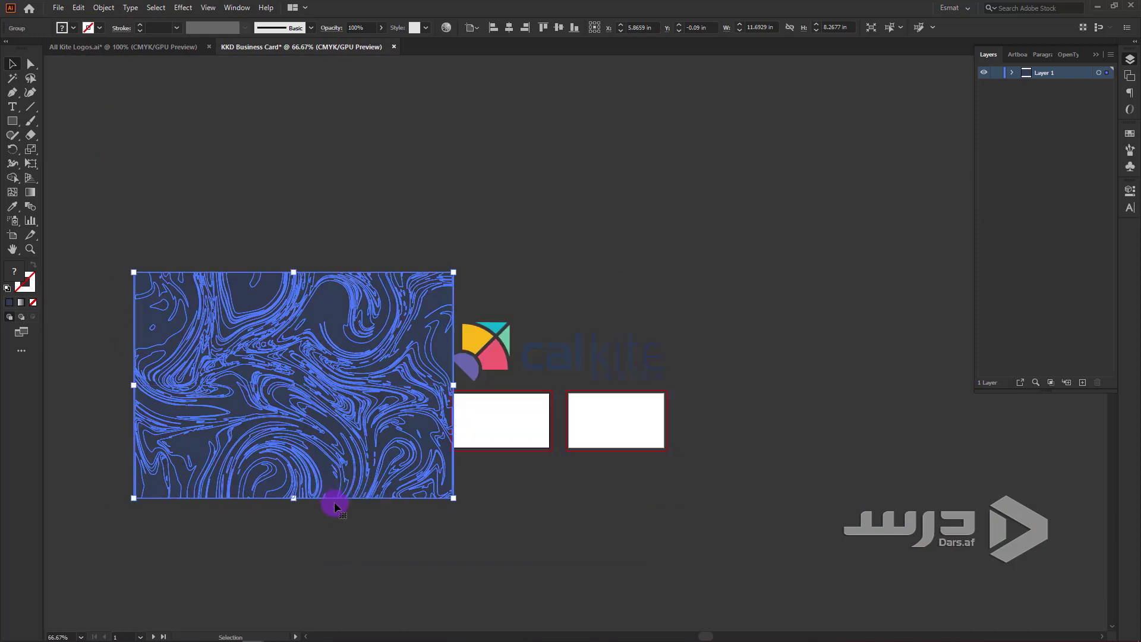
pyautogui.click(454, 522)
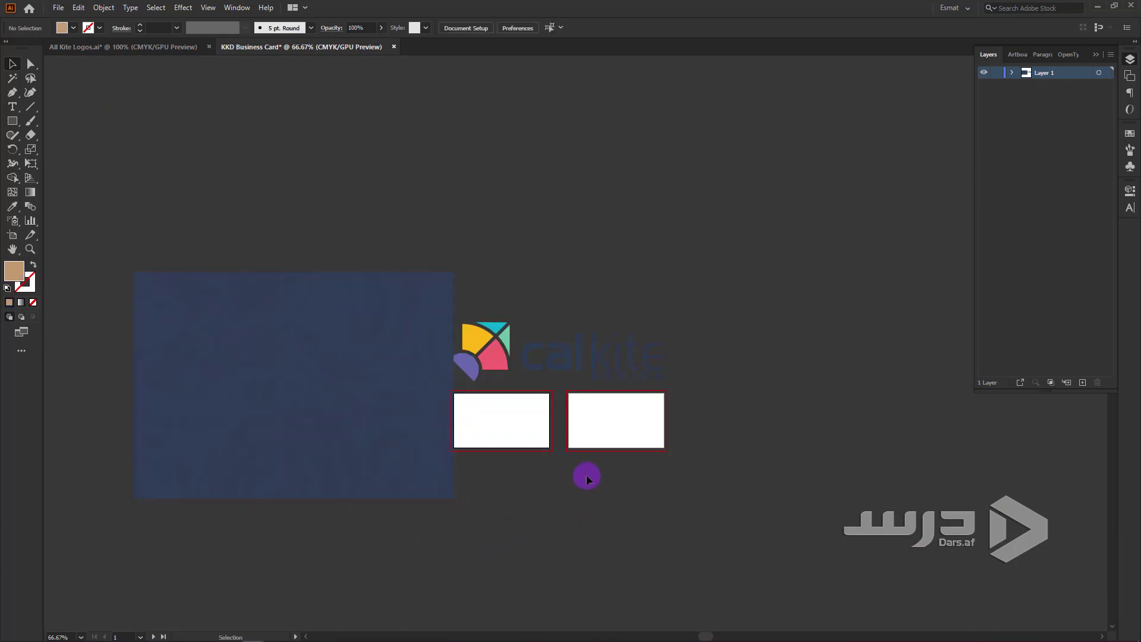
pyautogui.scroll(1, 636, 495)
pyautogui.moveTo(471, 499); pyautogui.dragTo(626, 515)
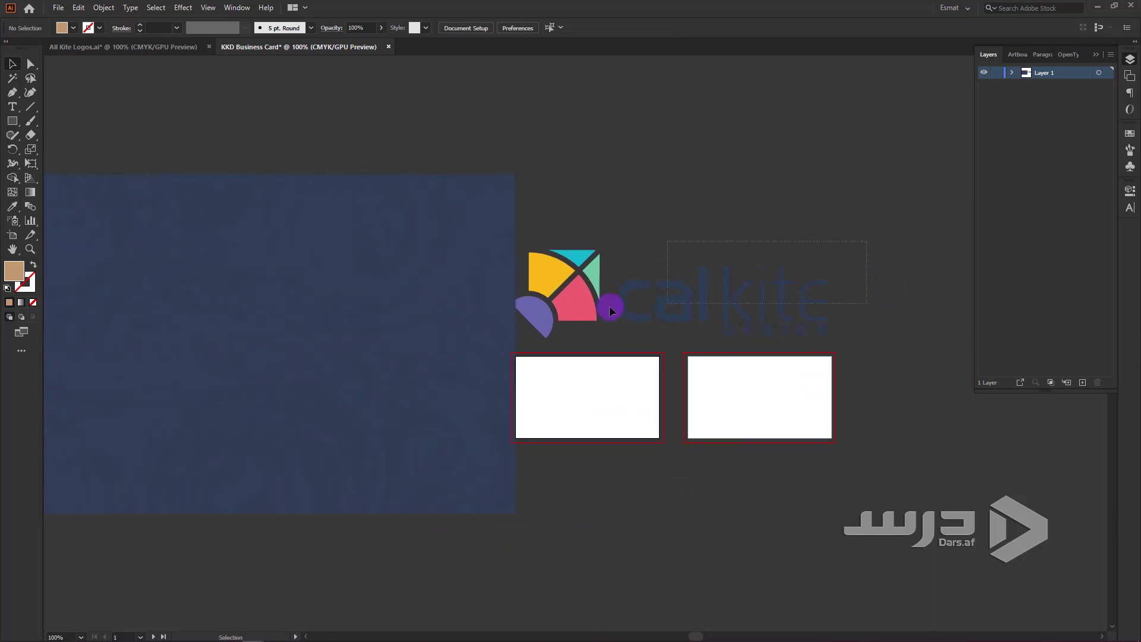
# - Save the calkite logo's colours as a new 'KKD Colors' swatch group, undoing the test purple fill
pyautogui.click(534, 327)
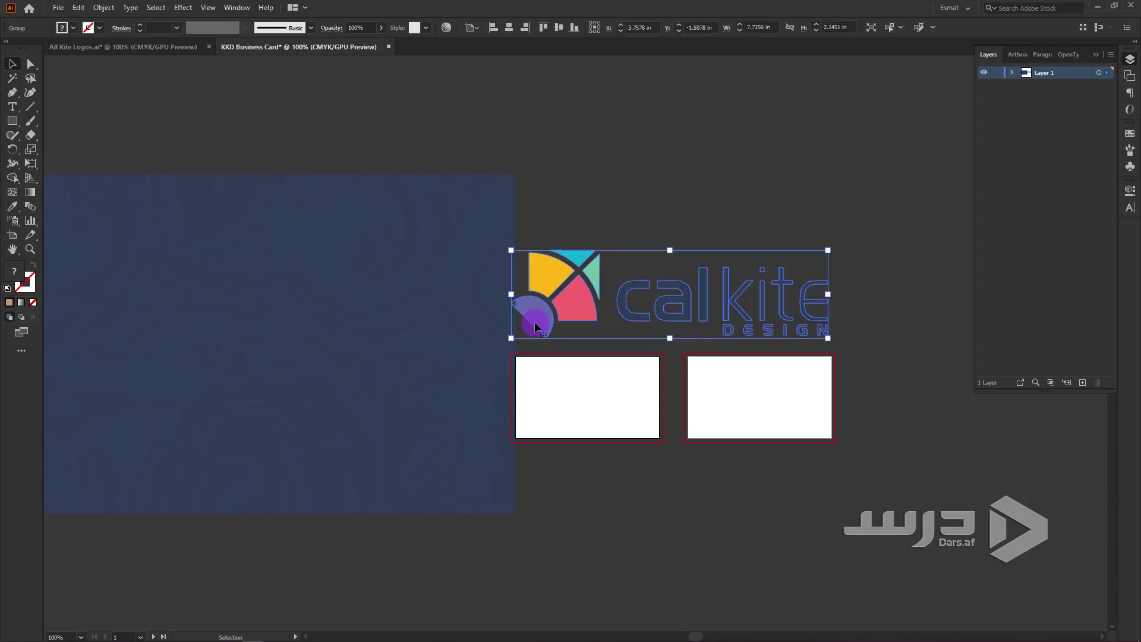
pyautogui.click(1129, 133)
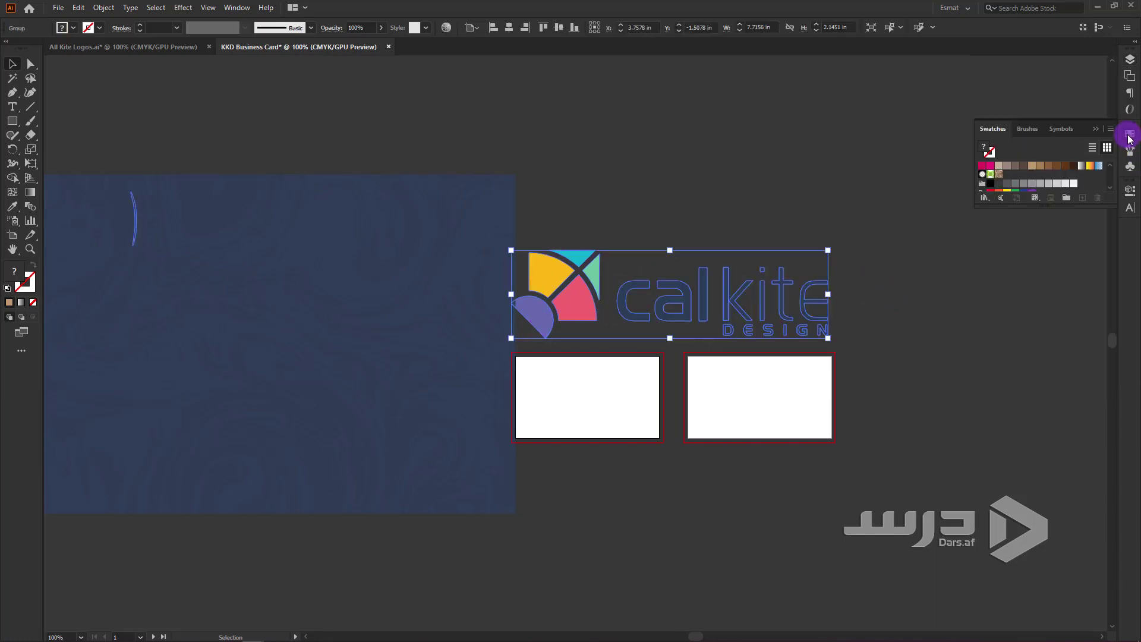
pyautogui.click(1061, 181)
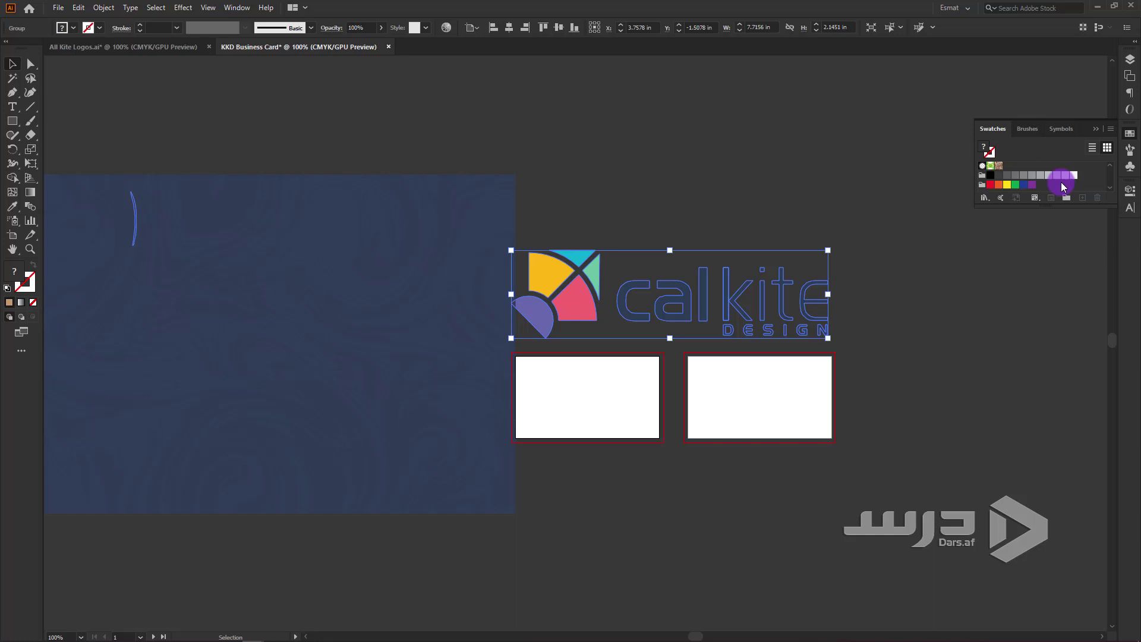
pyautogui.moveTo(1049, 205); pyautogui.dragTo(1050, 271)
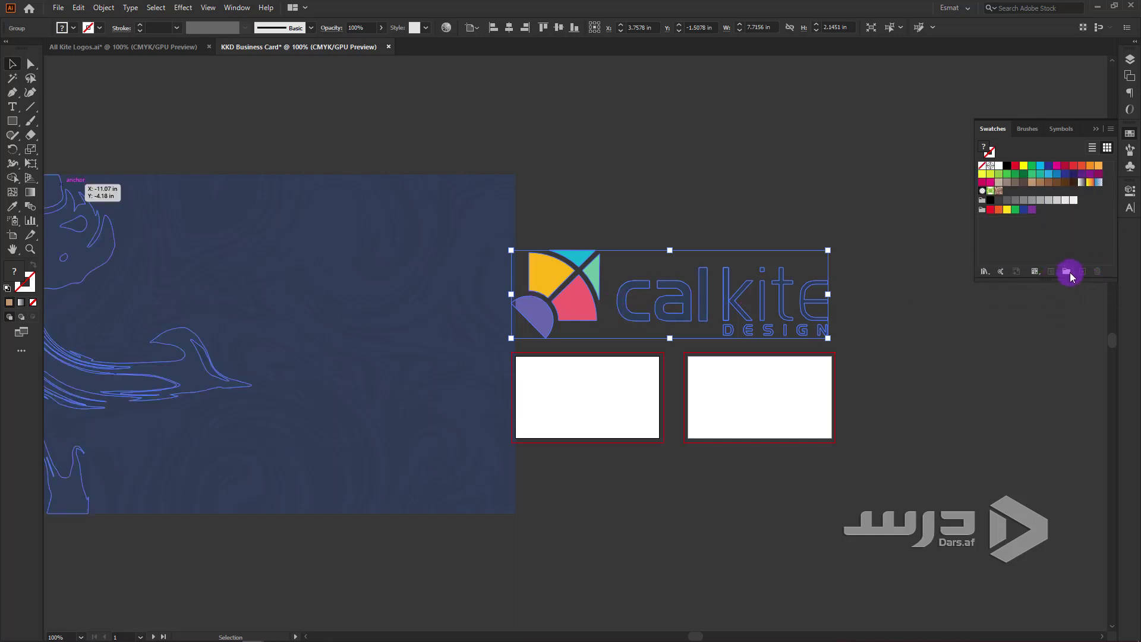
pyautogui.click(1002, 130)
pyautogui.click(1065, 272)
pyautogui.write('KKD Colors')
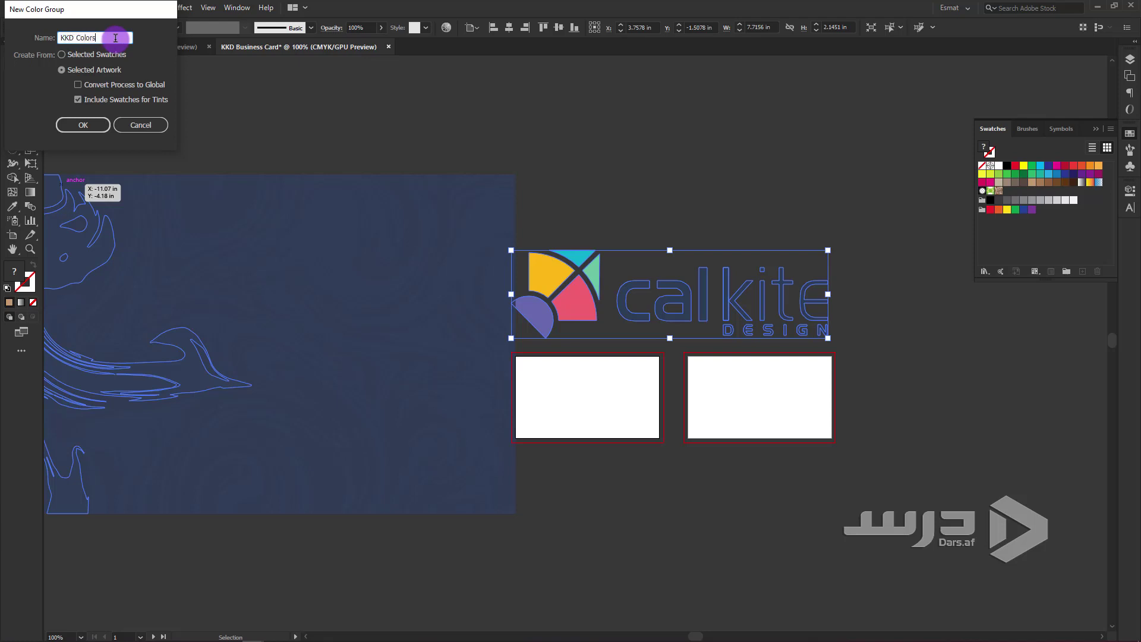
pyautogui.click(89, 125)
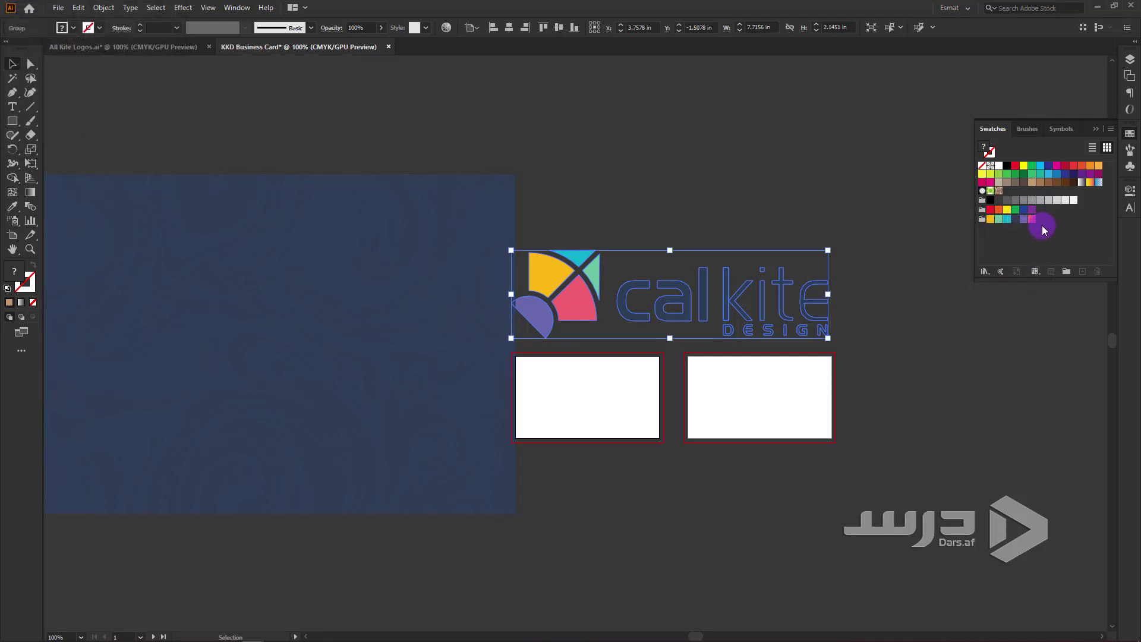
pyautogui.click(1022, 220)
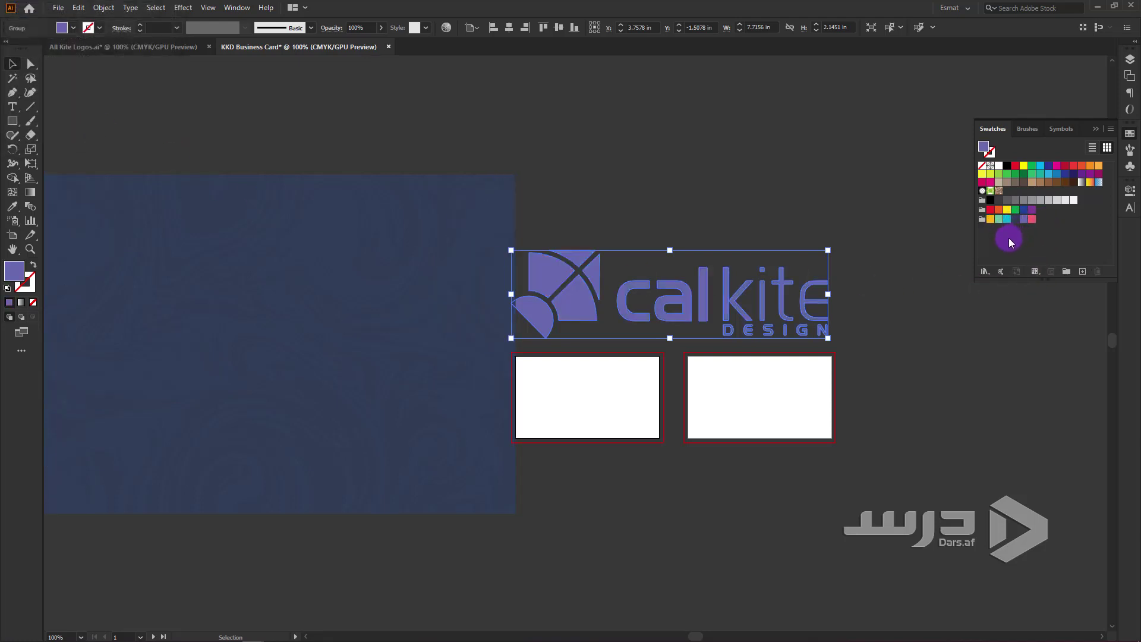
pyautogui.hotkey('ctrl', 'z')
pyautogui.click(872, 274)
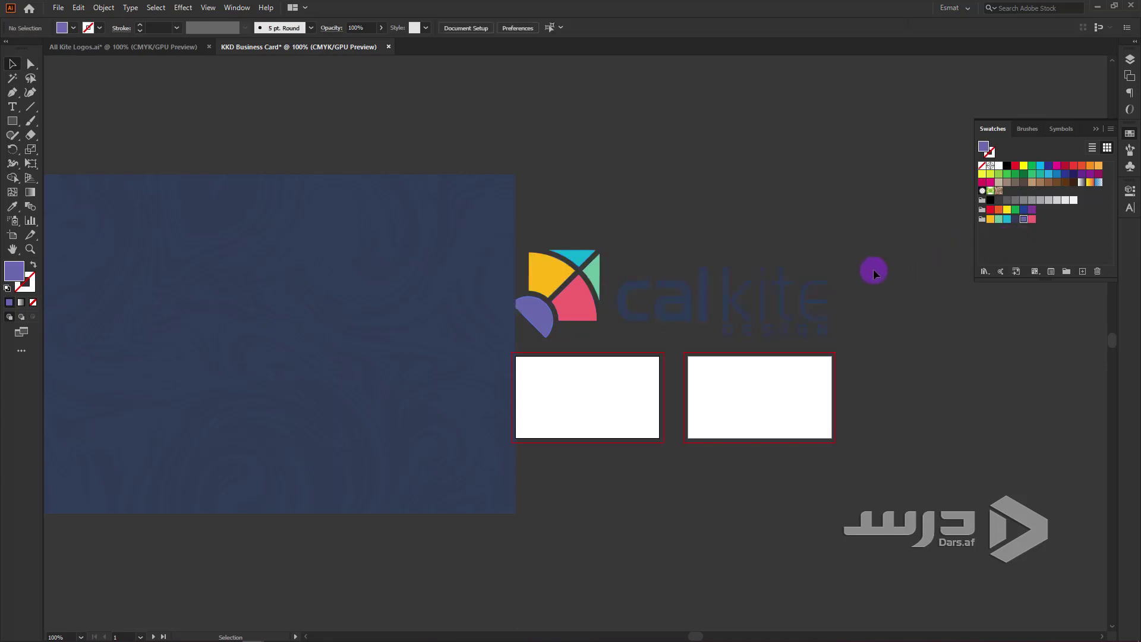
# - Resize the swirl pattern group by dragging its corner handles
pyautogui.click(345, 275)
pyautogui.moveTo(456, 317); pyautogui.dragTo(857, 562)
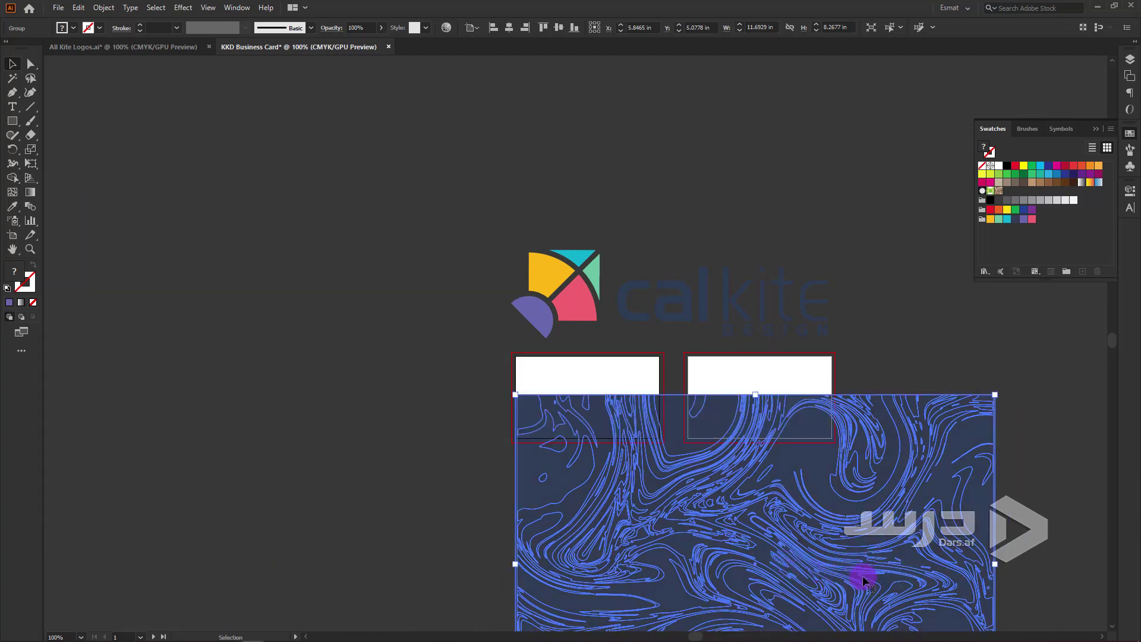
pyautogui.scroll(-5, 861, 575)
pyautogui.hscroll(5, 612, 362)
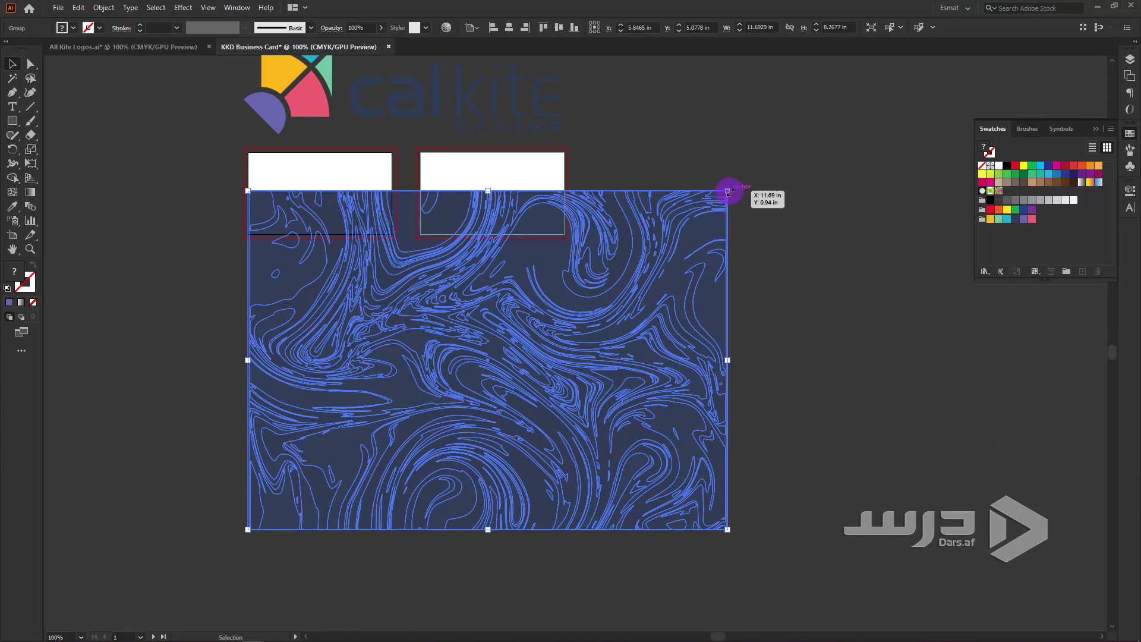
pyautogui.moveTo(728, 192)
pyautogui.mouseDown()
pyautogui.moveTo(374, 486)
pyautogui.moveTo(406, 342)
pyautogui.moveTo(390, 316)
pyautogui.mouseUp()
pyautogui.hotkey('ctrl', '+')
pyautogui.hotkey('ctrl', '+')
pyautogui.hotkey('ctrl', '+')
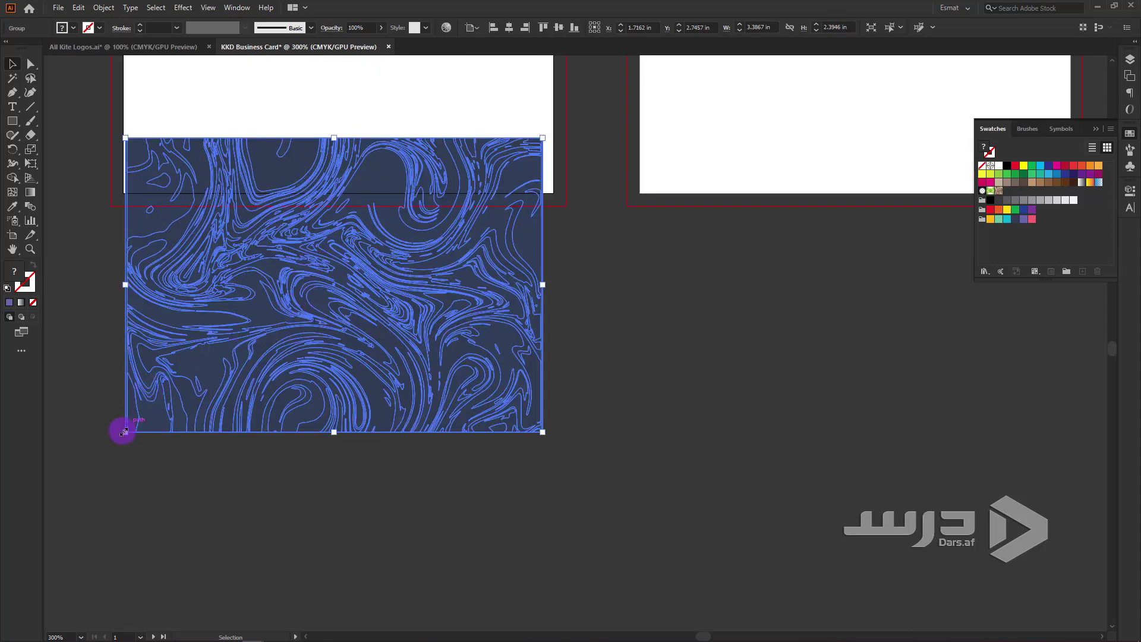
pyautogui.moveTo(113, 441); pyautogui.dragTo(109, 443)
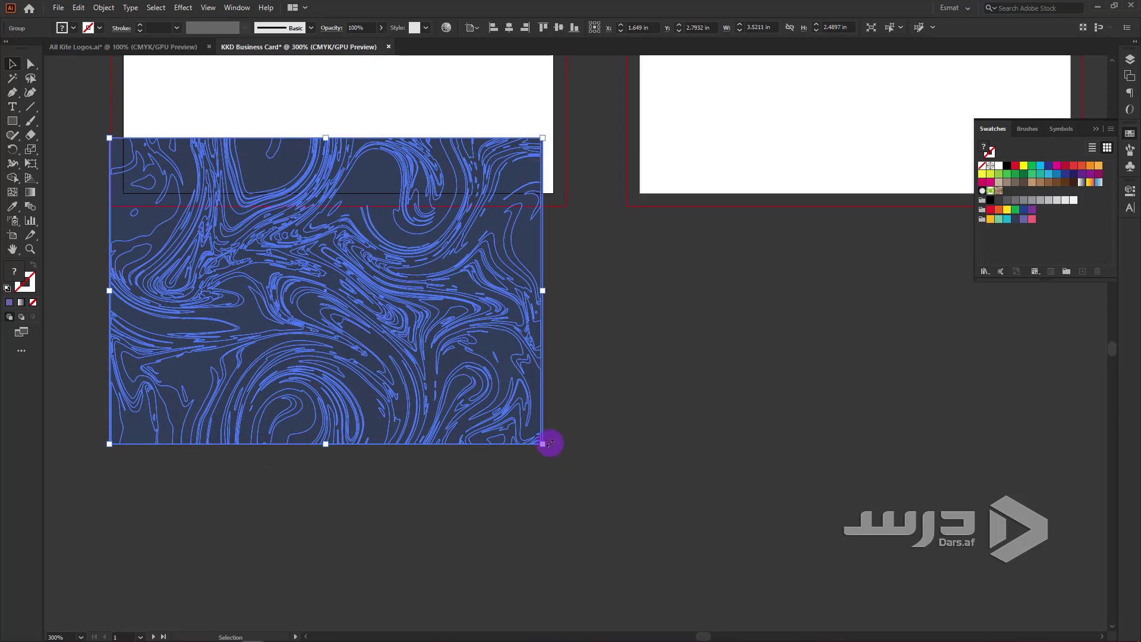
pyautogui.moveTo(544, 447); pyautogui.dragTo(565, 461)
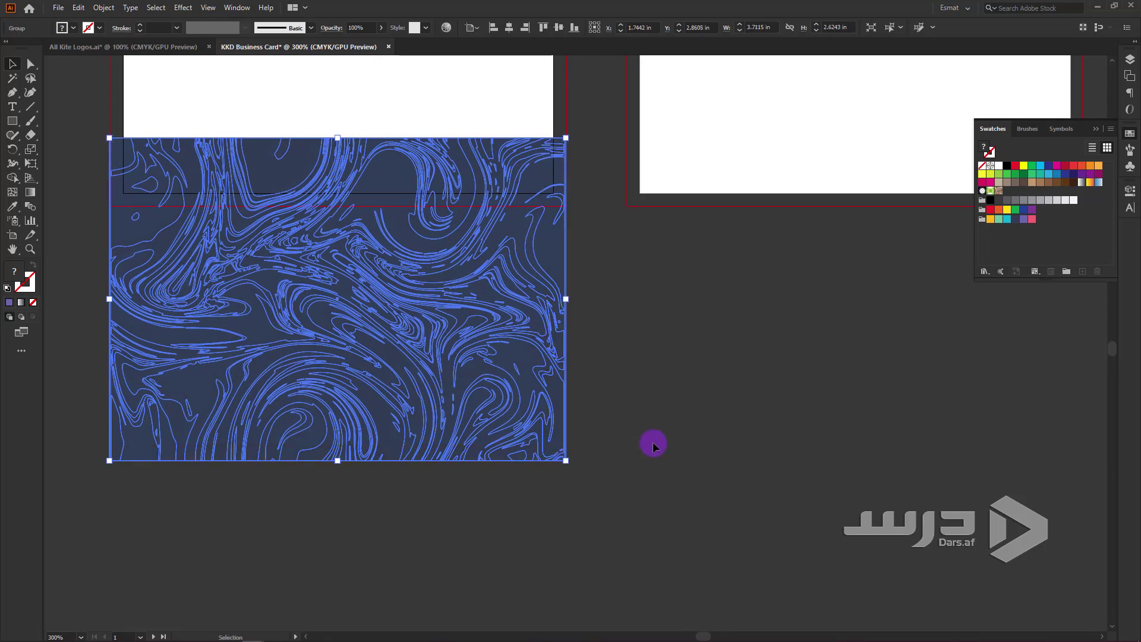
# - Move the swirl pattern left, off the business card artboards
pyautogui.click(654, 441)
pyautogui.hotkey('ctrl', '-')
pyautogui.hotkey('ctrl', '-')
pyautogui.moveTo(491, 340)
pyautogui.mouseDown()
pyautogui.moveTo(315, 440)
pyautogui.moveTo(269, 370)
pyautogui.mouseUp()
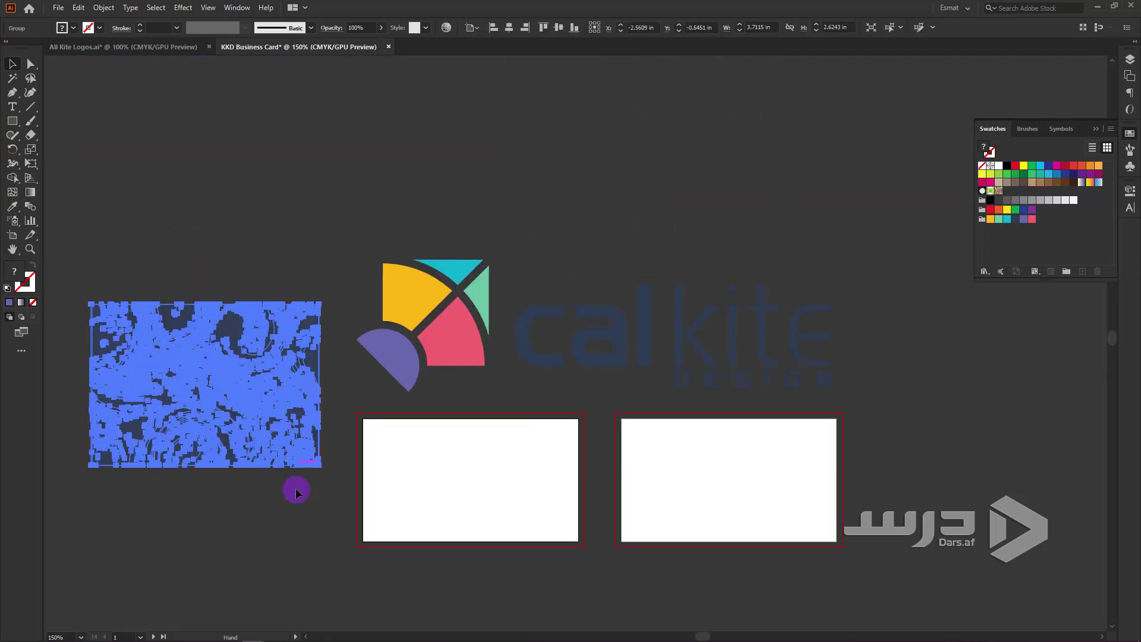
pyautogui.click(817, 355)
pyautogui.moveTo(837, 324)
pyautogui.mouseDown()
pyautogui.moveTo(723, 404)
pyautogui.moveTo(781, 393)
pyautogui.mouseUp()
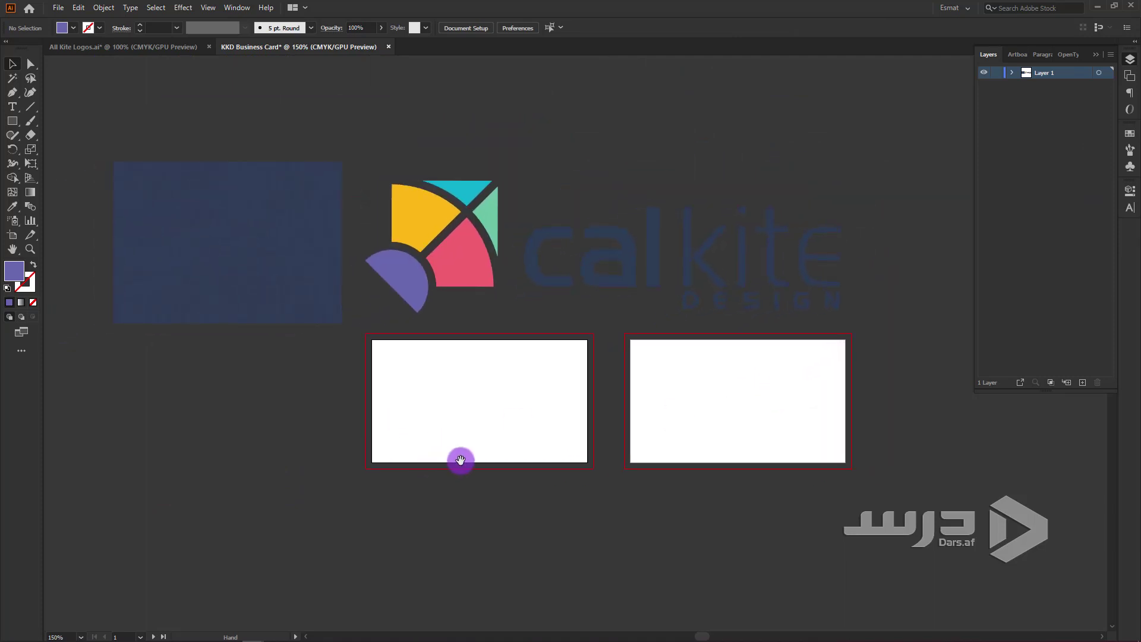
# - Draw an area text frame on the left business card and type the card holder's name
pyautogui.keyDown('ctrl'); pyautogui.click(458, 437); pyautogui.keyUp('ctrl')
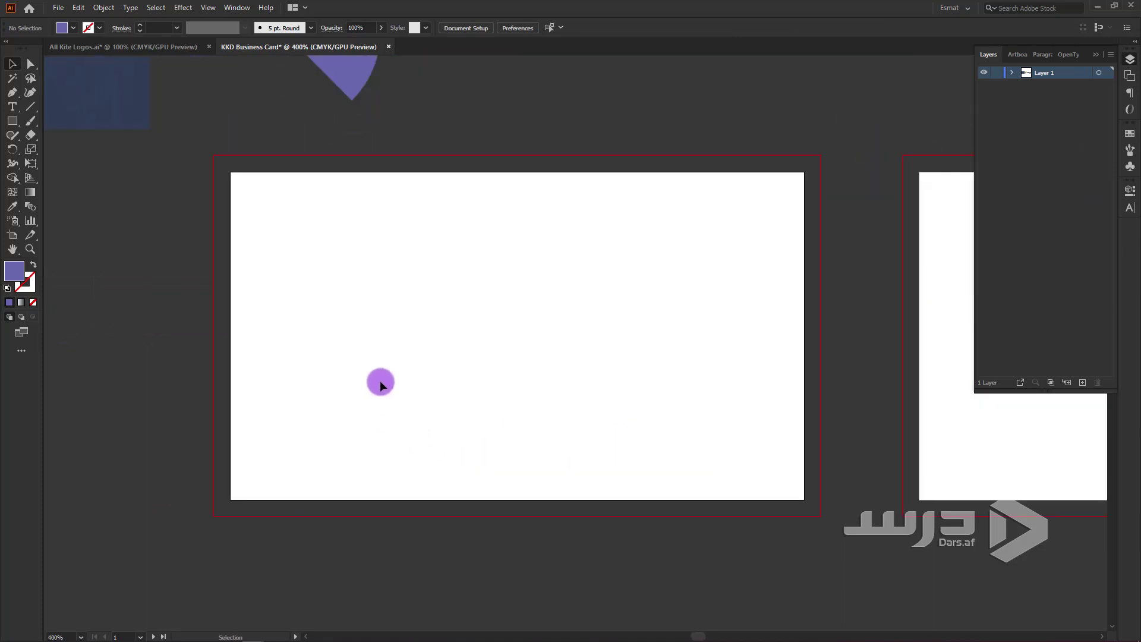
pyautogui.click(11, 107)
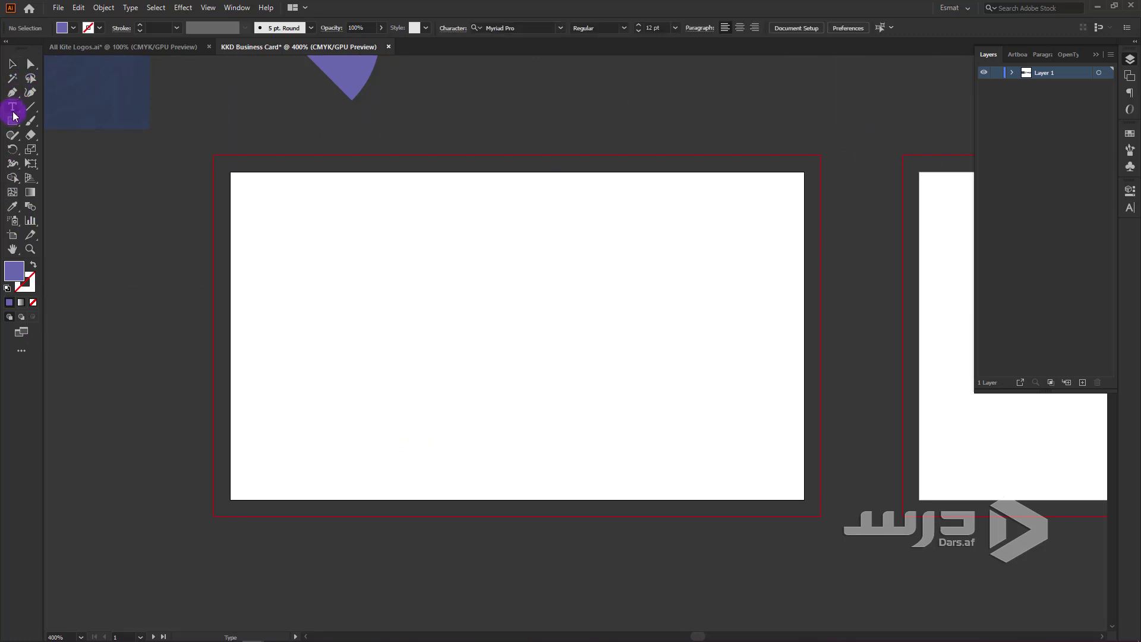
pyautogui.moveTo(351, 269); pyautogui.dragTo(667, 391)
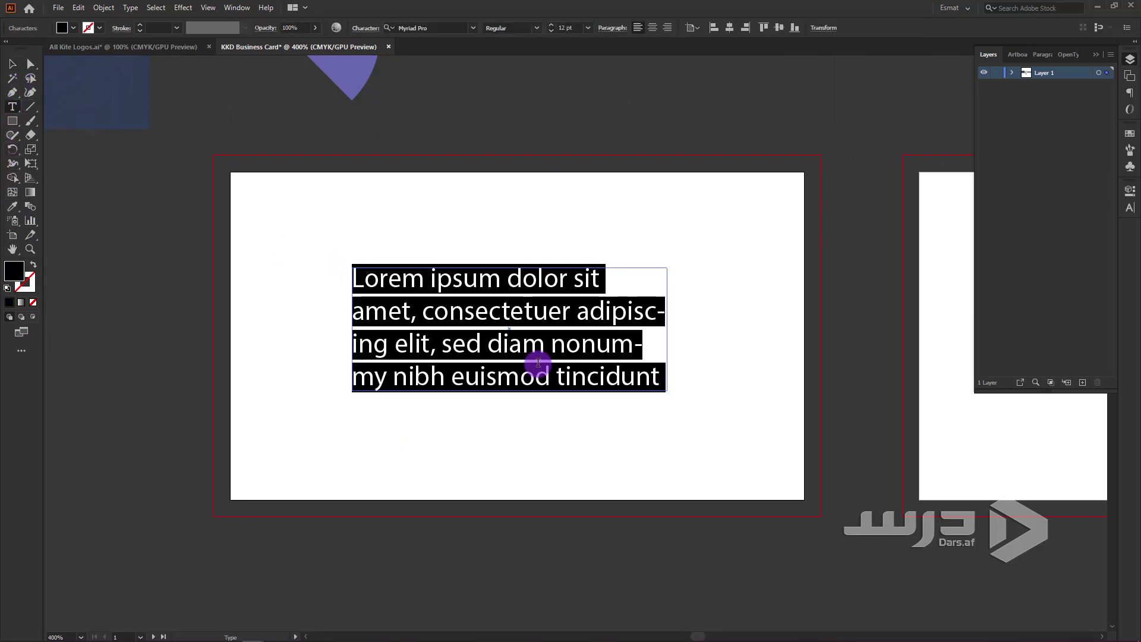
pyautogui.write('Esmat Akhgar')
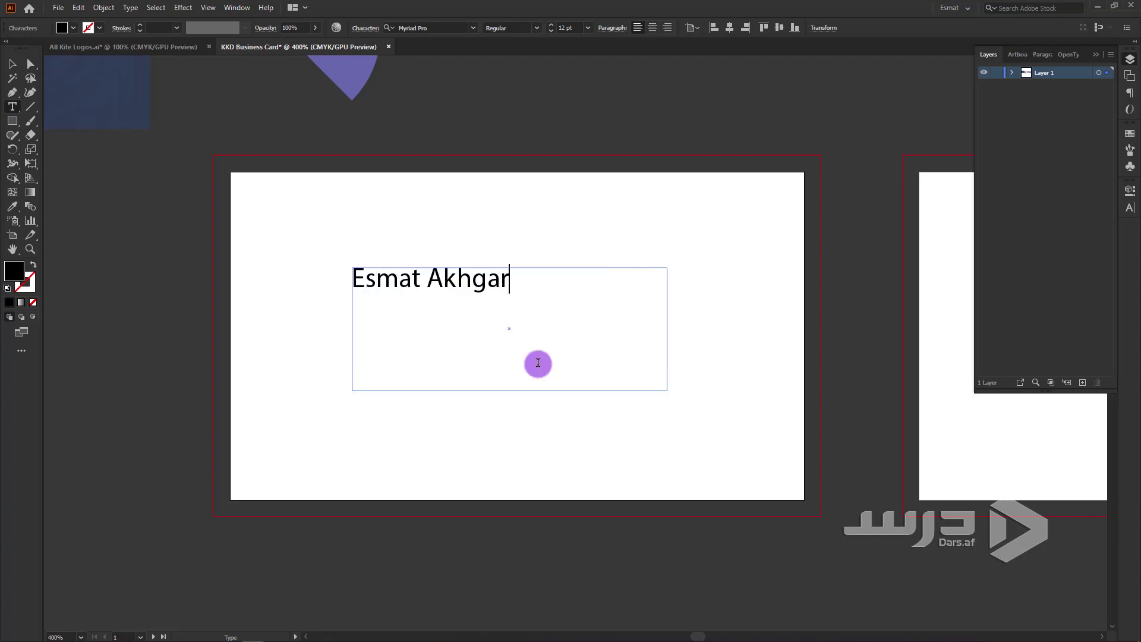
pyautogui.hotkey('ctrl', 'a')
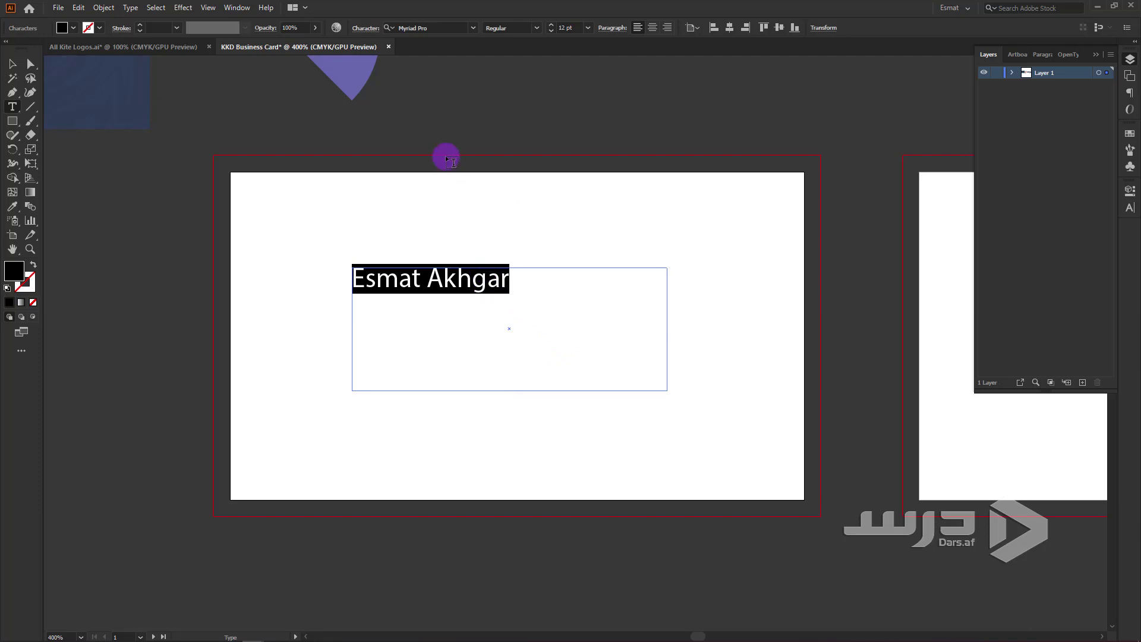
# - Set the name text in the SF Fourche font
pyautogui.click(444, 28)
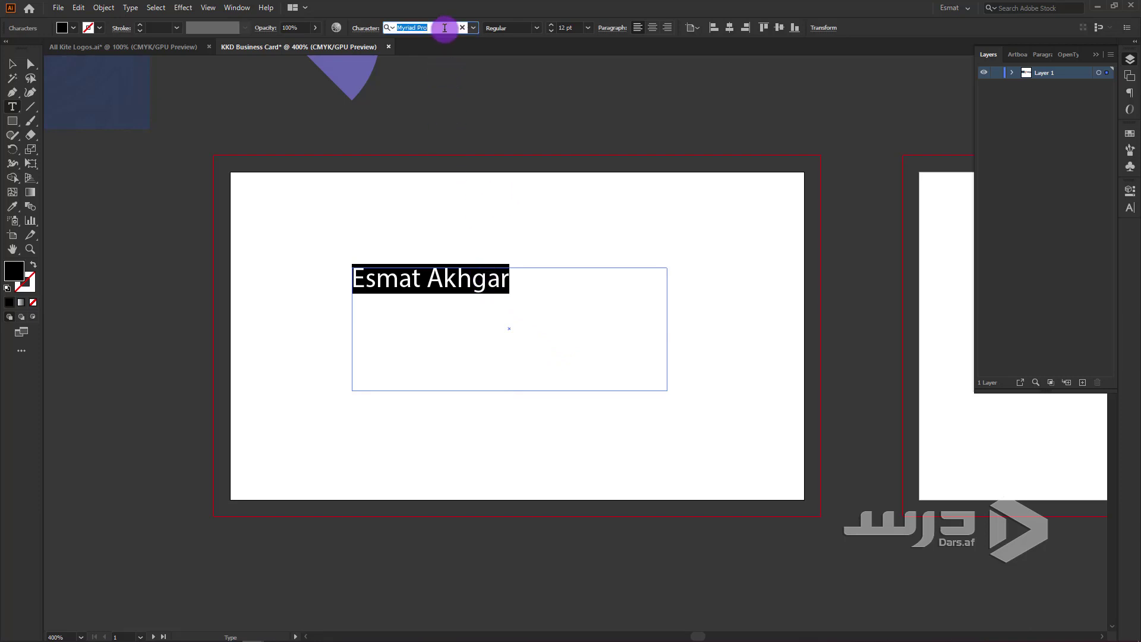
pyautogui.write('f')
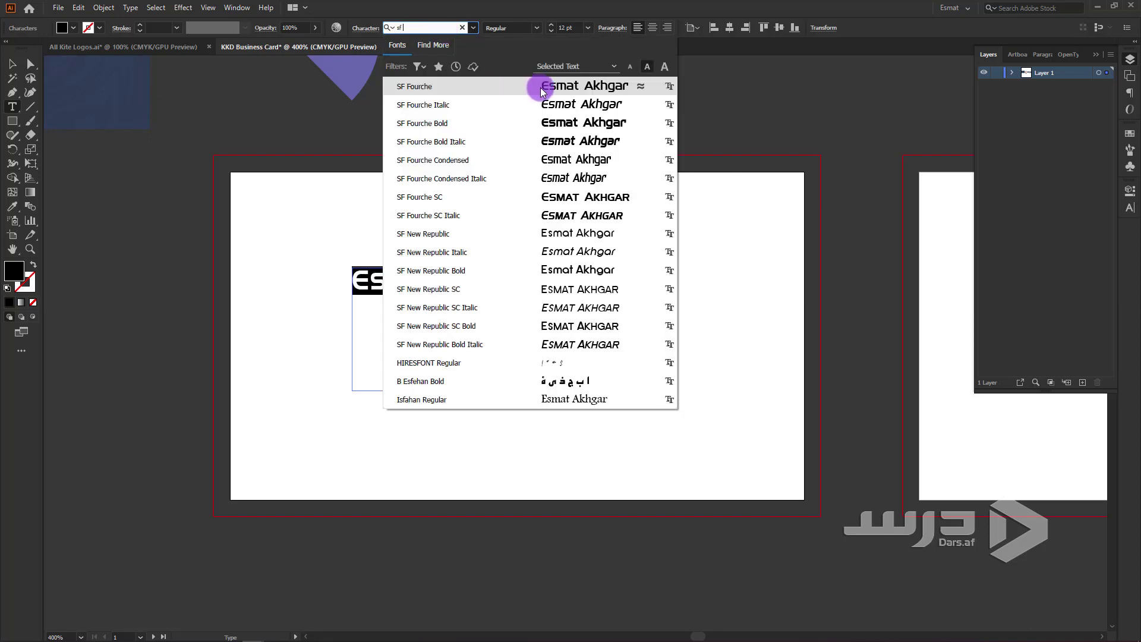
pyautogui.click(590, 90)
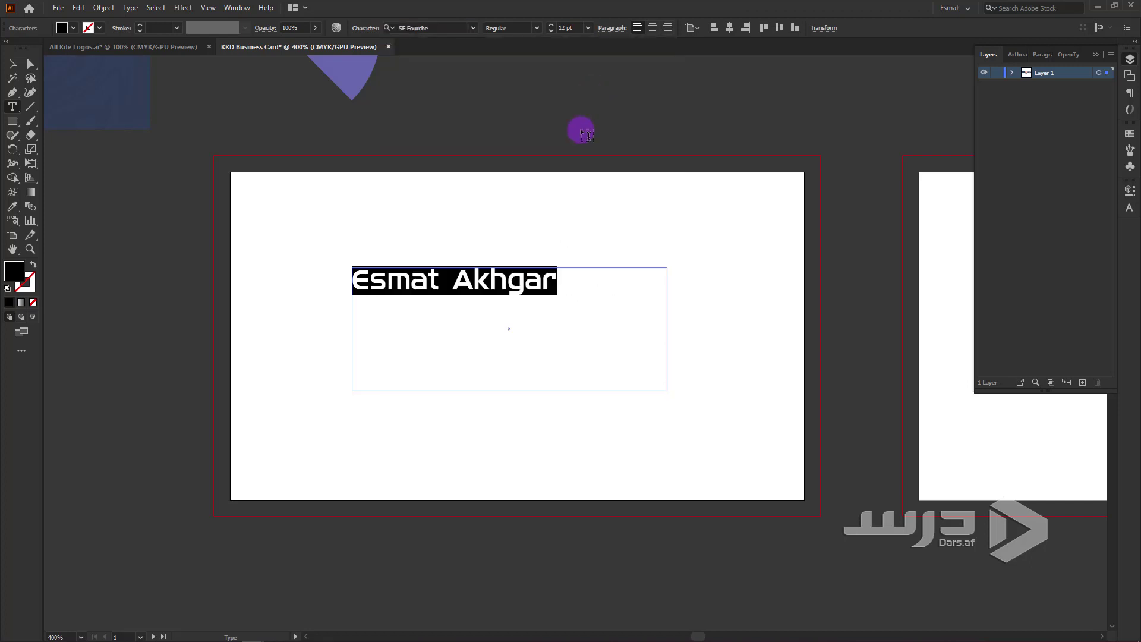
pyautogui.click(541, 284)
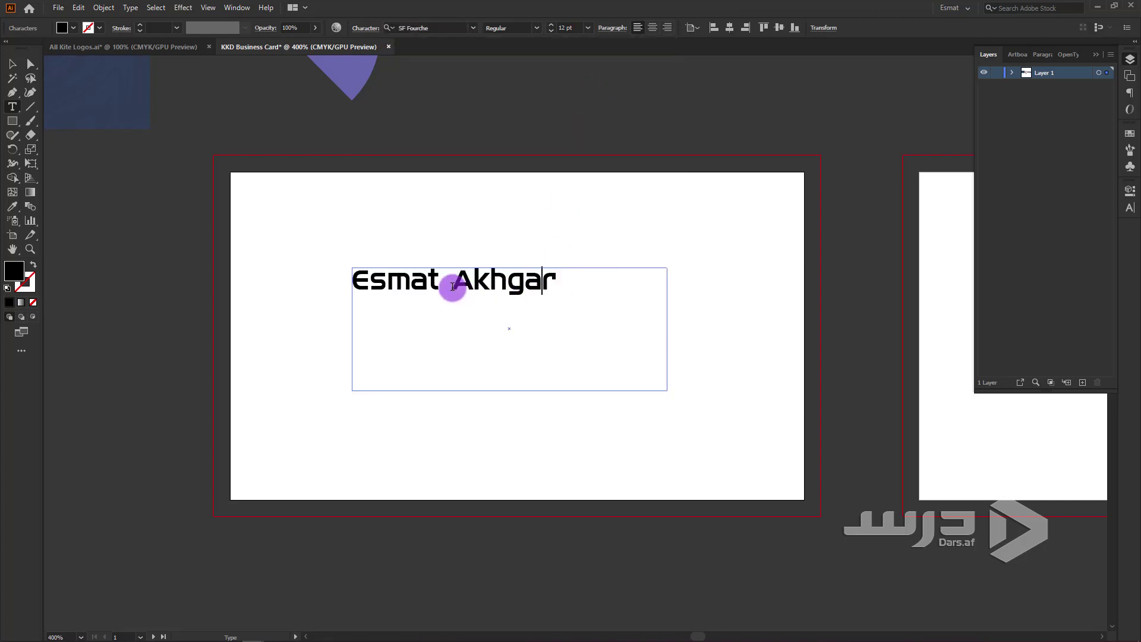
pyautogui.moveTo(453, 286); pyautogui.dragTo(614, 285)
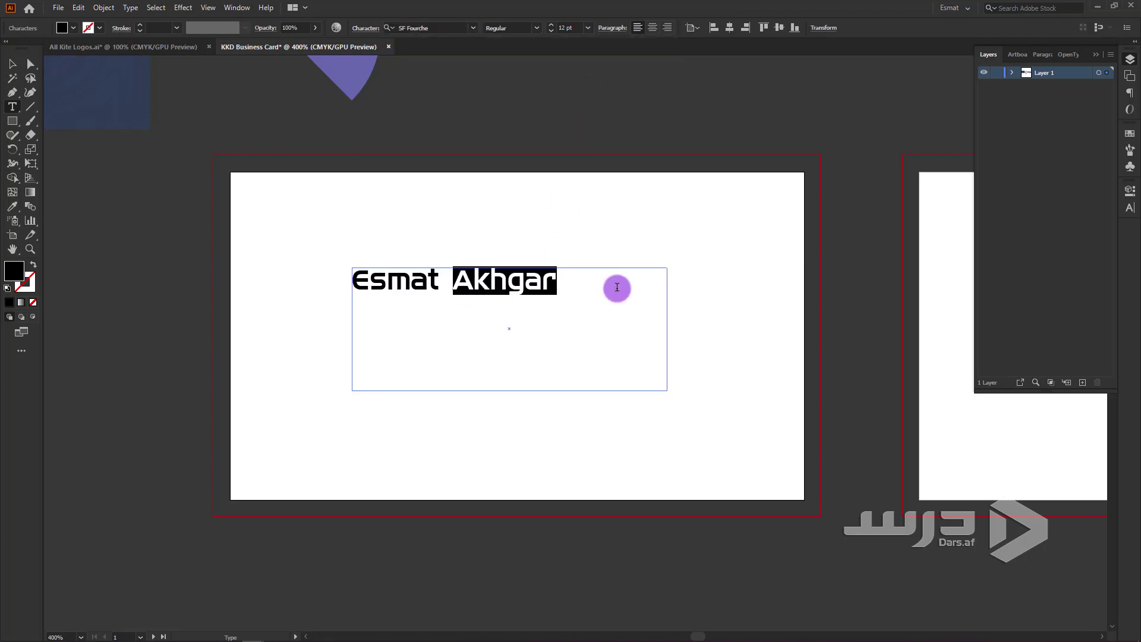
pyautogui.click(411, 288)
# - Retype the first name's capital initial as a lowercase 'e'
pyautogui.scroll(1, 412, 288)
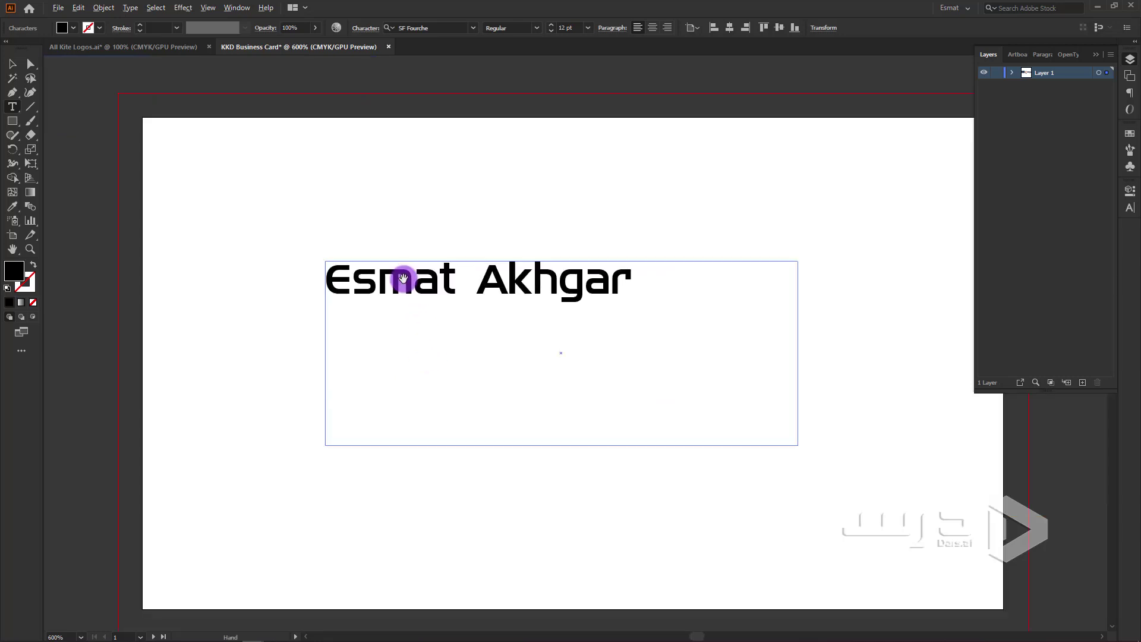
pyautogui.scroll(1, 412, 288)
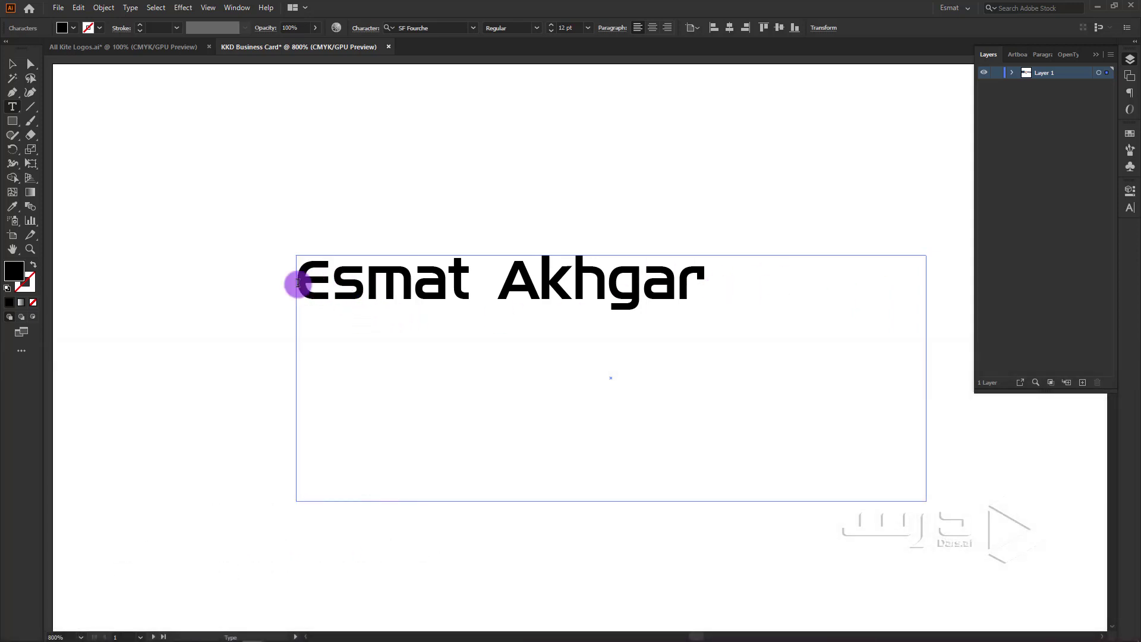
pyautogui.moveTo(334, 288); pyautogui.dragTo(313, 295)
pyautogui.click(312, 291)
pyautogui.write('e')
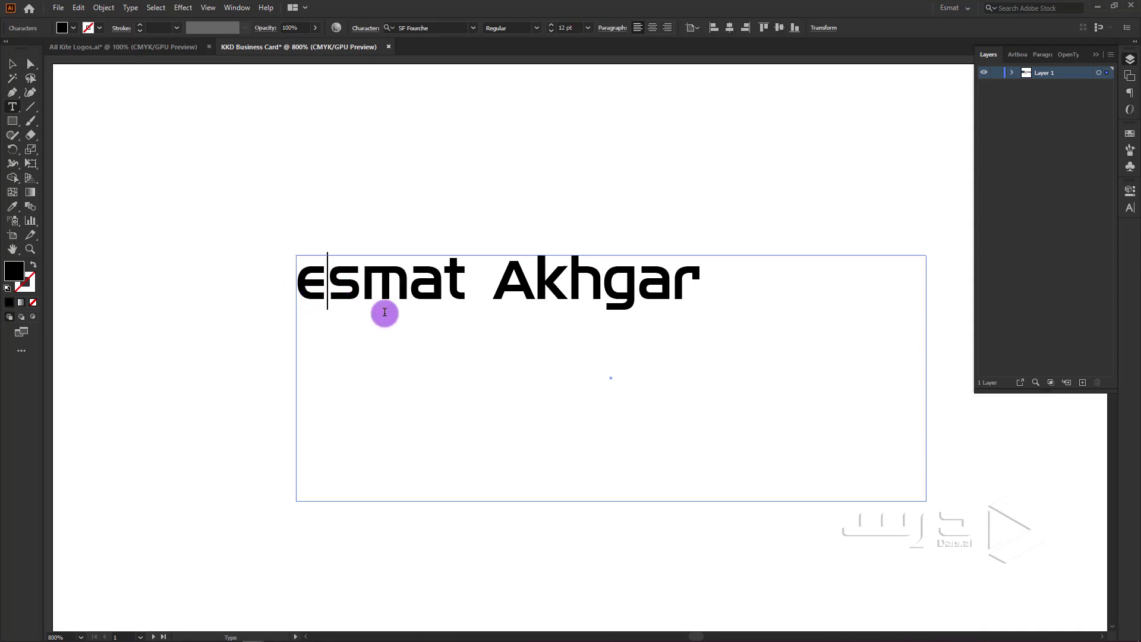
pyautogui.hotkey('ctrl', '-')
pyautogui.hotkey('ctrl', '-')
pyautogui.hotkey('ctrl', '-')
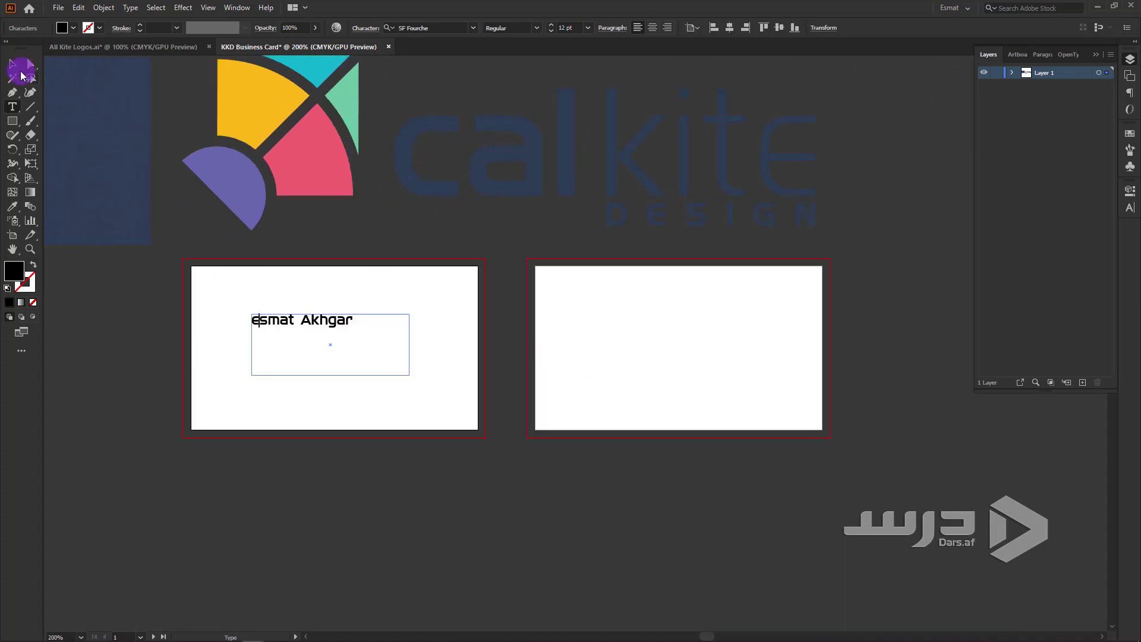
# - Shrink the Calkite logo around its centre and move it into the right business card
pyautogui.click(316, 171)
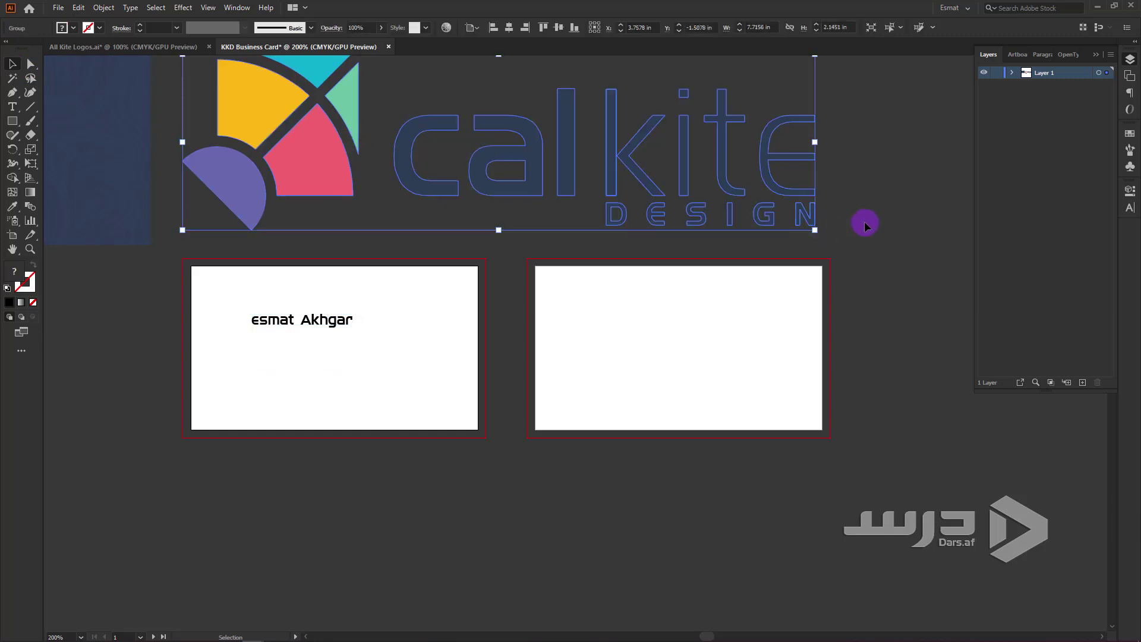
pyautogui.moveTo(814, 229); pyautogui.dragTo(636, 180)
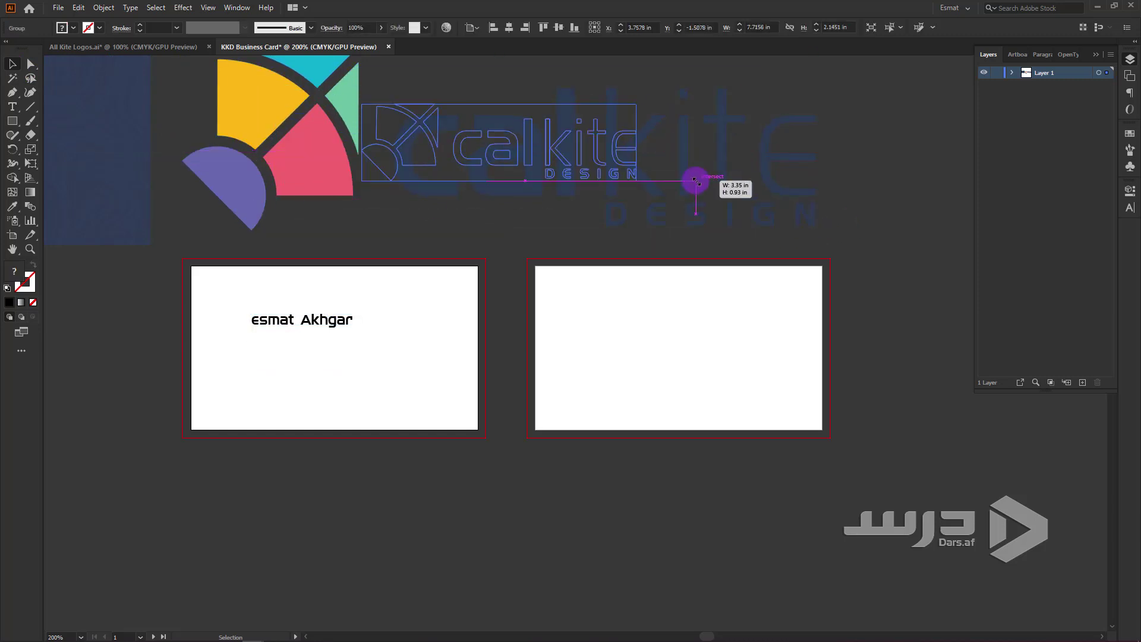
pyautogui.moveTo(474, 176); pyautogui.dragTo(694, 397)
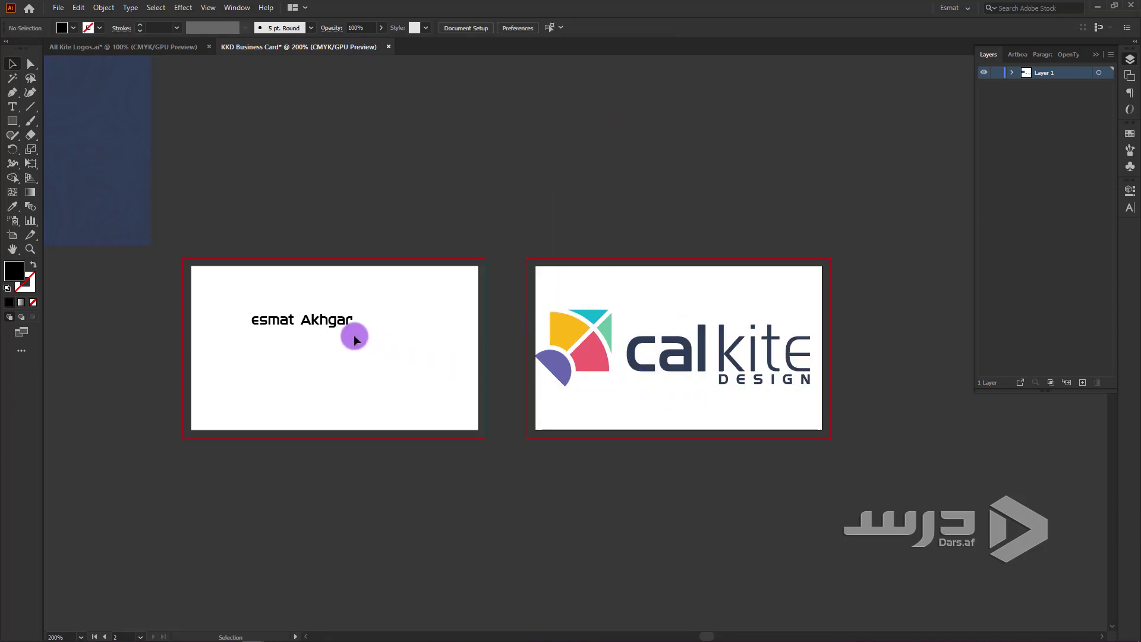
pyautogui.click(310, 319)
pyautogui.hotkey('ctrl', '=')
pyautogui.hotkey('ctrl', '=')
pyautogui.hotkey('ctrl', '=')
pyautogui.hotkey('ctrl', '=')
pyautogui.scroll(2, 264, 315)
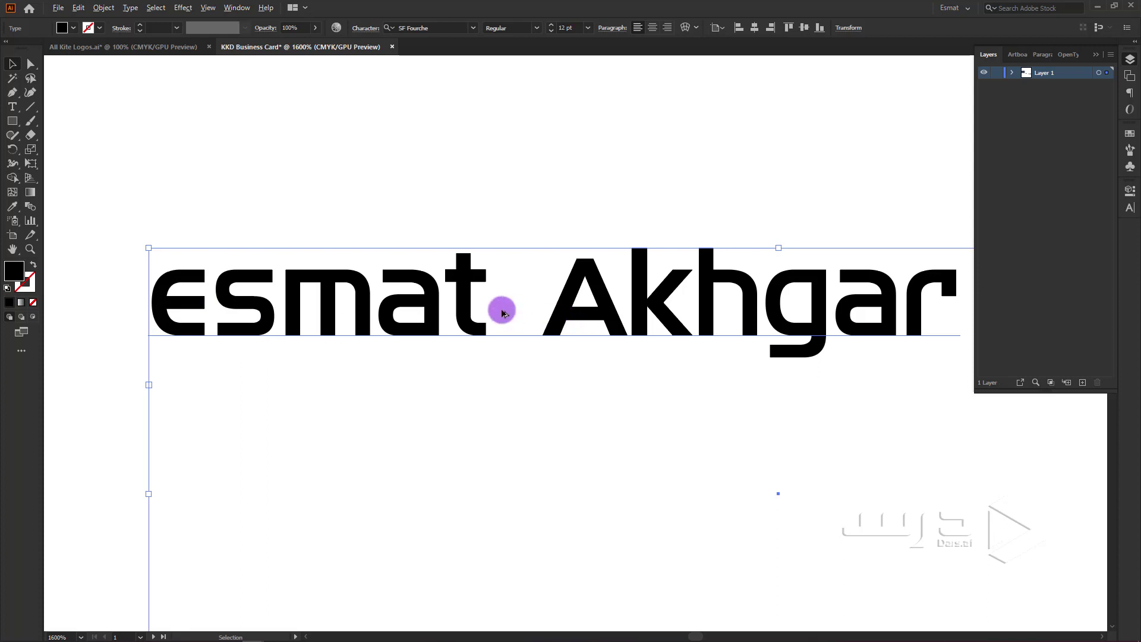
pyautogui.scroll(-1, 502, 309)
# - Apply All Caps to the surname through the Character panel
pyautogui.doubleClick(643, 308)
pyautogui.hotkey('ctrl', 'a')
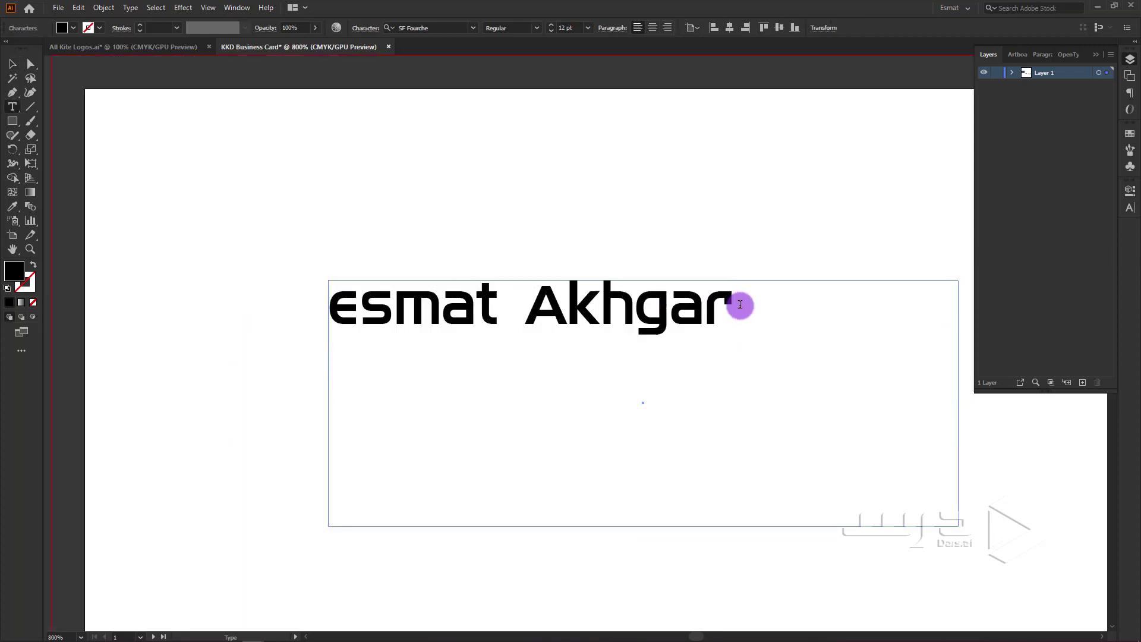
pyautogui.moveTo(720, 305); pyautogui.dragTo(527, 305)
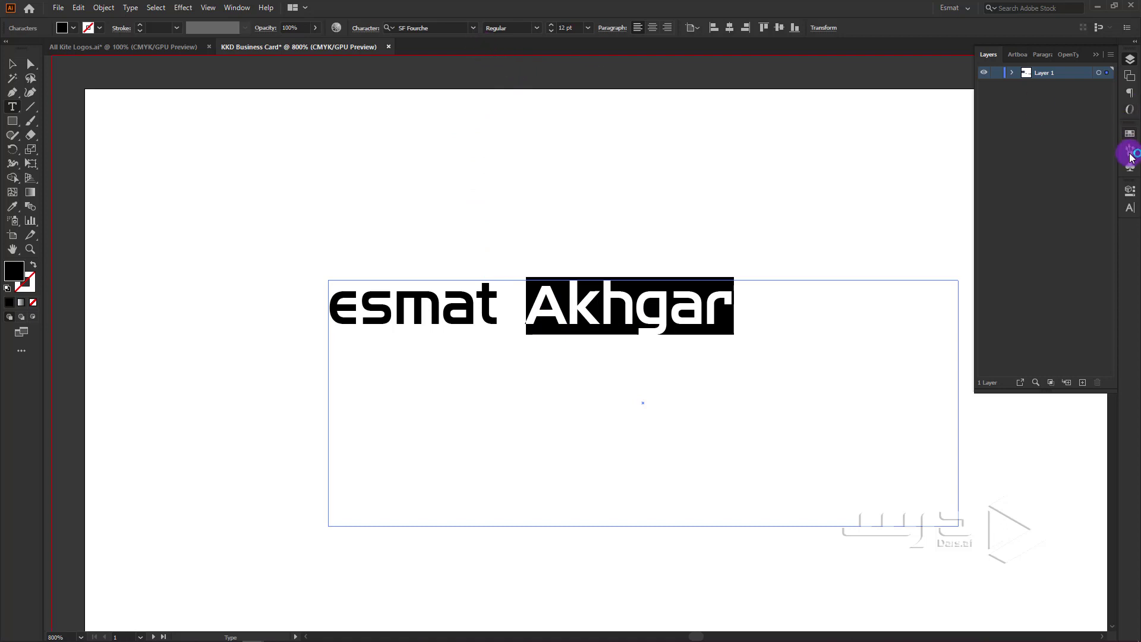
pyautogui.click(1129, 208)
pyautogui.click(991, 324)
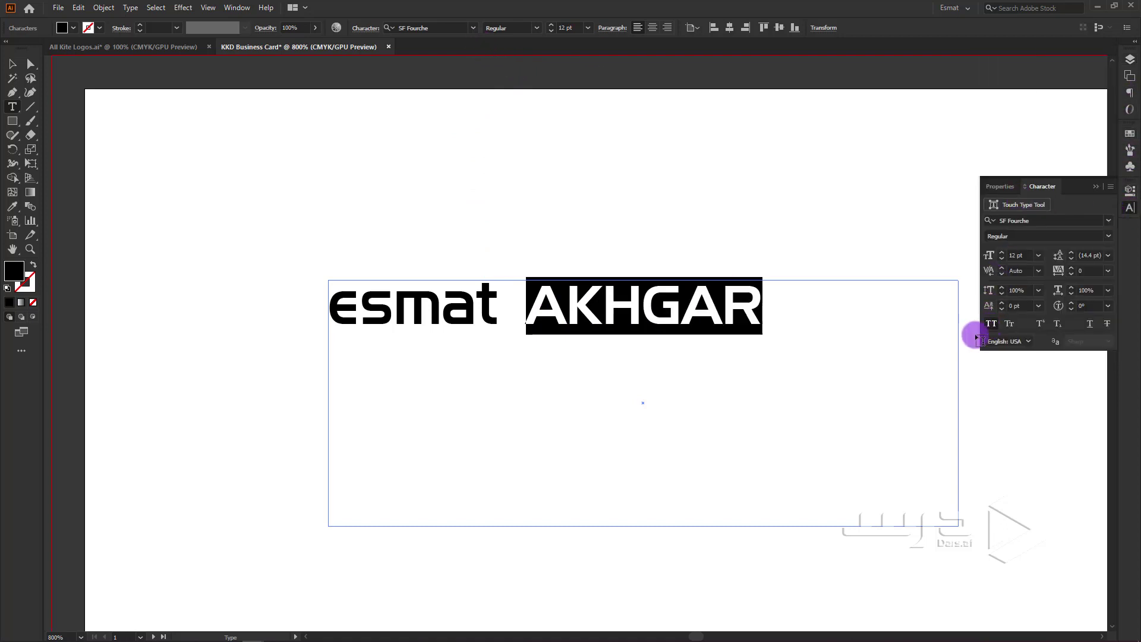
pyautogui.moveTo(763, 313); pyautogui.dragTo(542, 313)
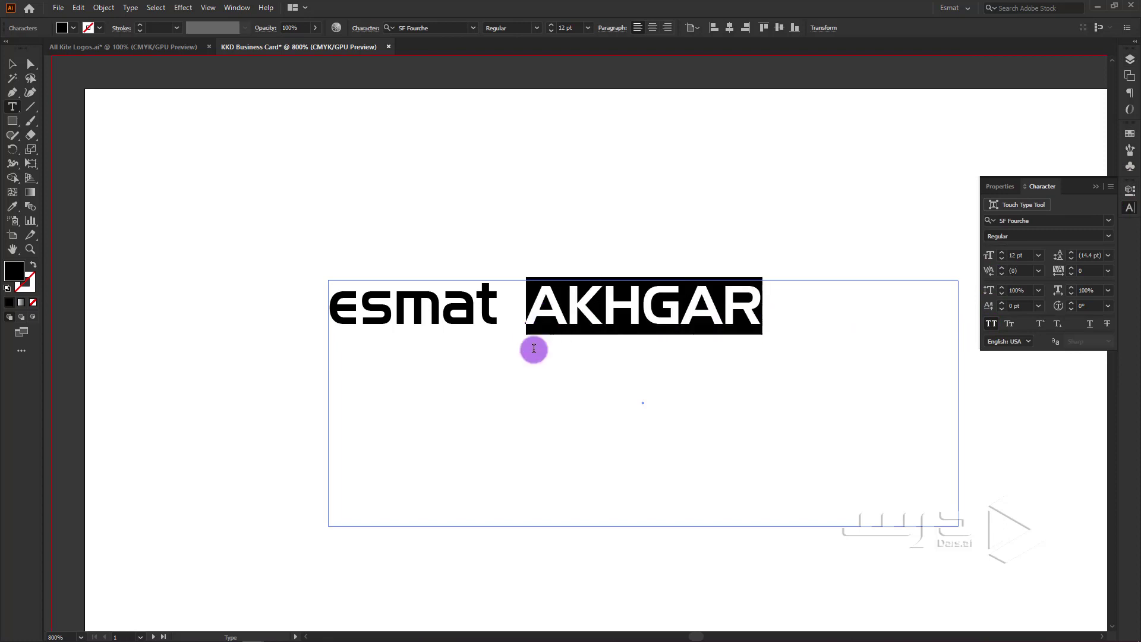
pyautogui.click(12, 64)
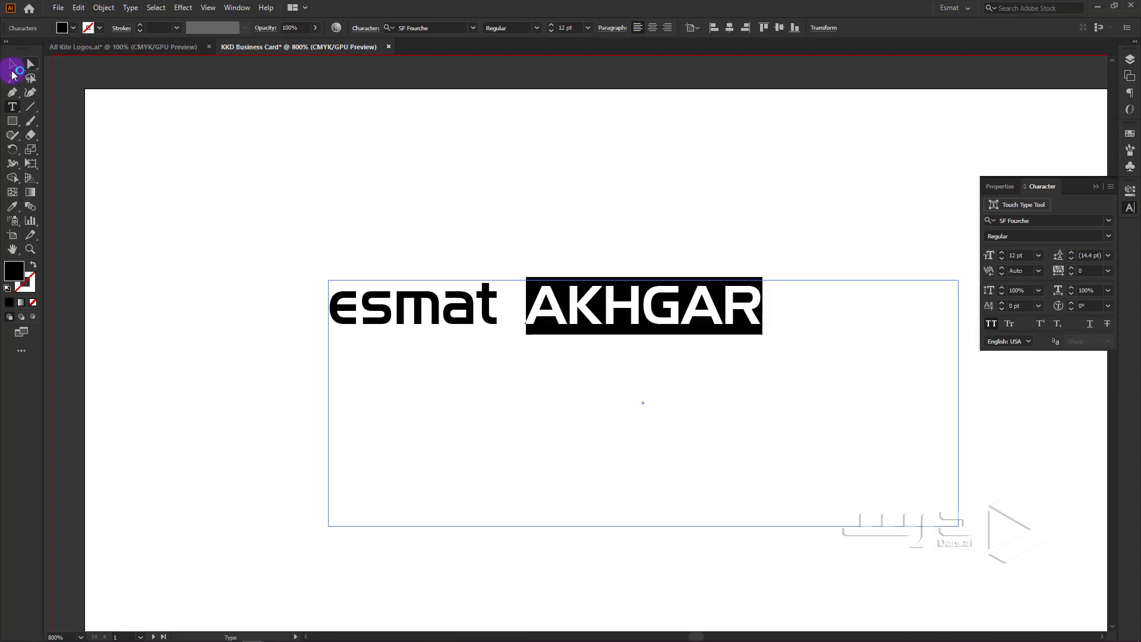
pyautogui.scroll(-1, 463, 291)
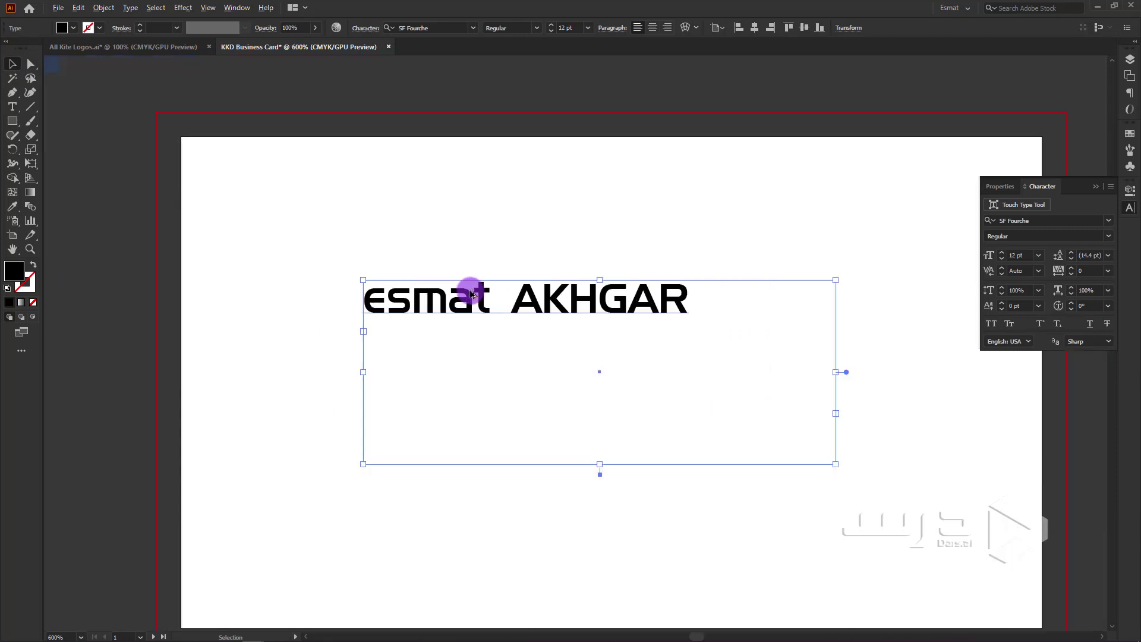
pyautogui.scroll(1, 457, 297)
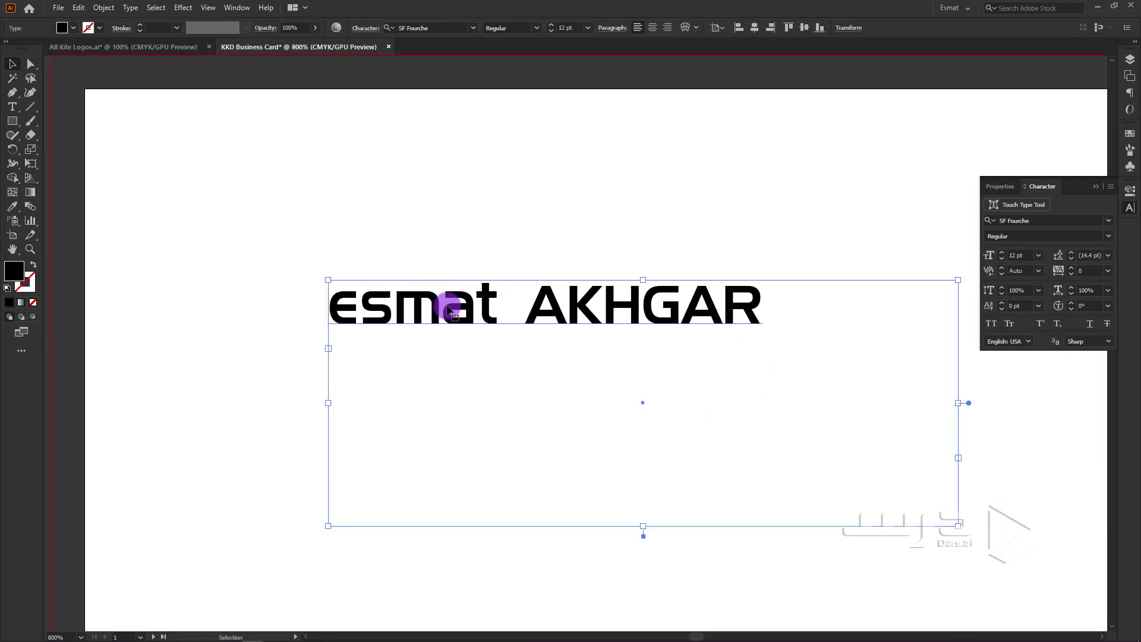
# - Expand the name into outlines, select the surname lettering, and float the Character panel
pyautogui.click(101, 8)
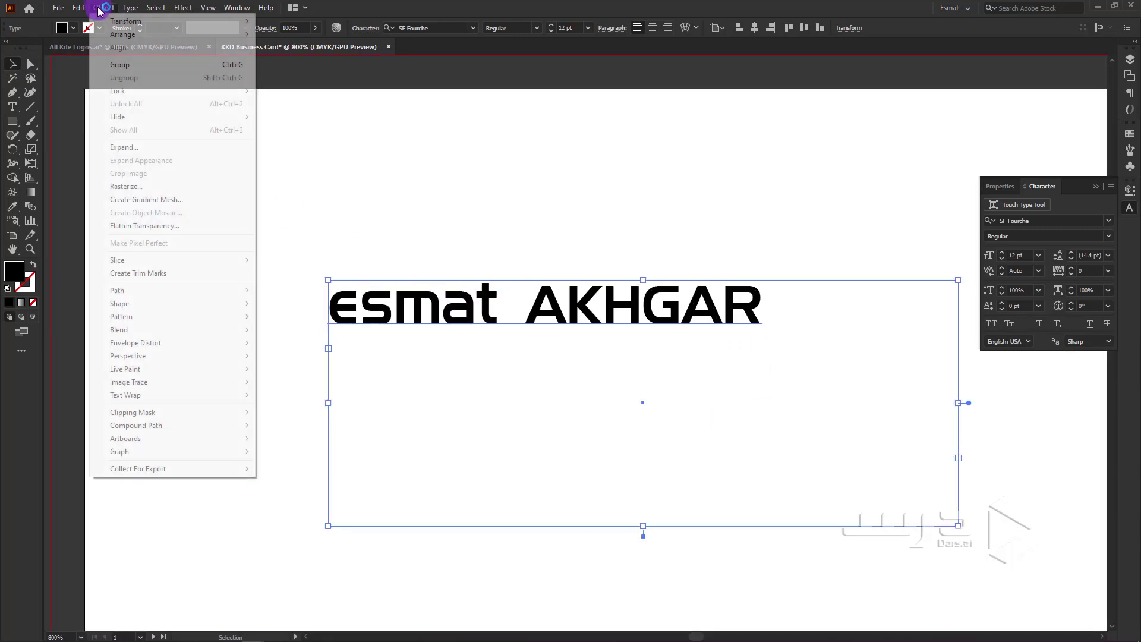
pyautogui.click(143, 149)
pyautogui.click(49, 175)
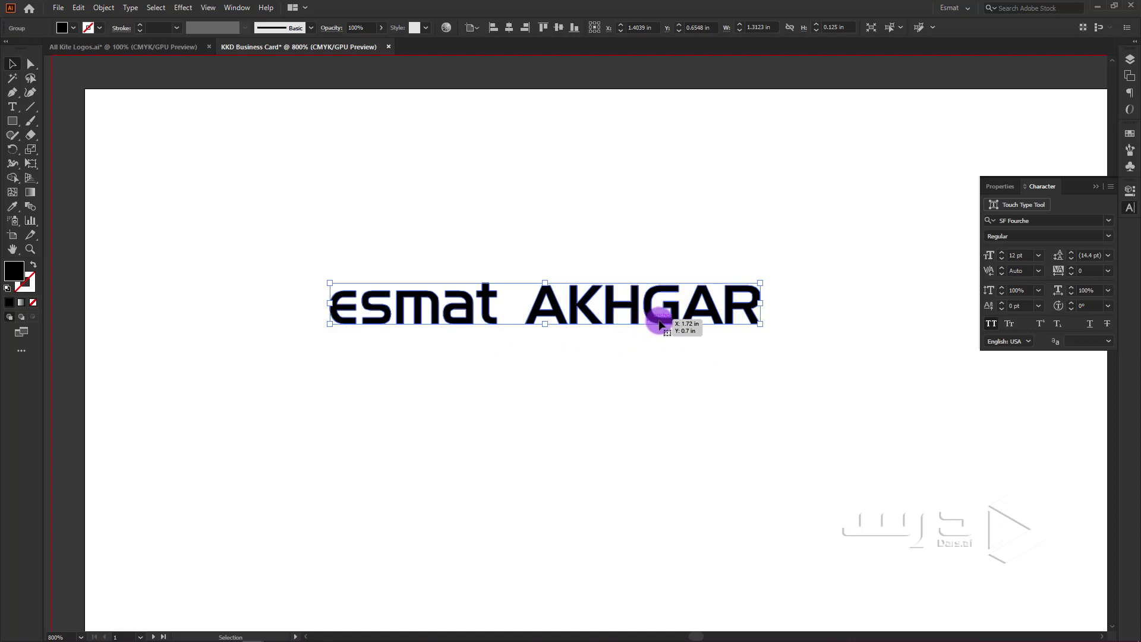
pyautogui.scroll(1, 659, 324)
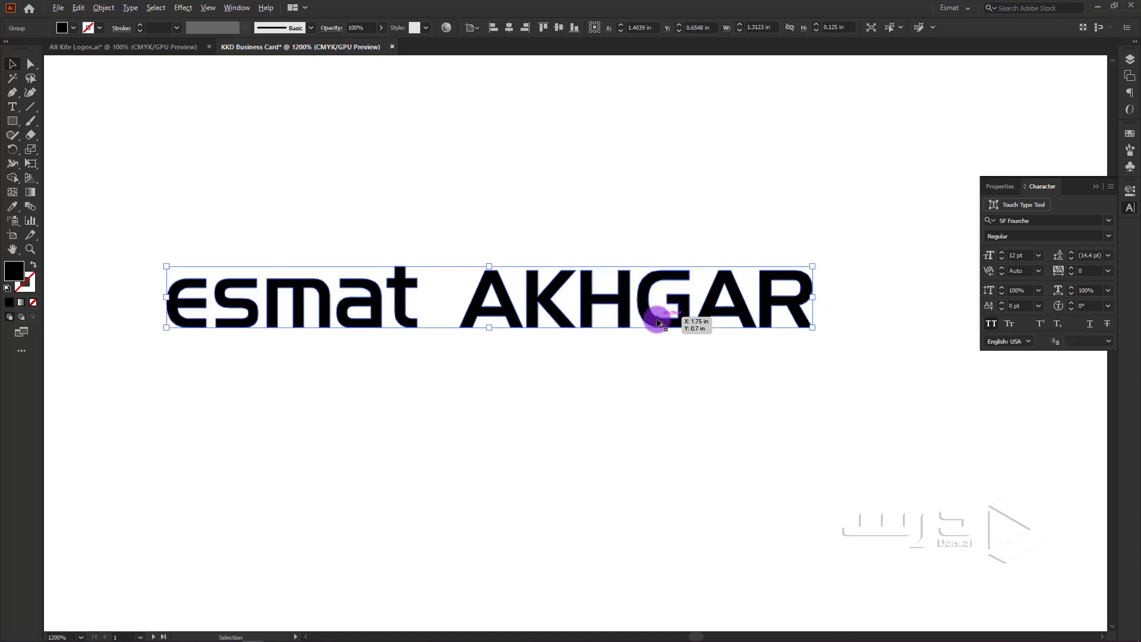
pyautogui.doubleClick(556, 319)
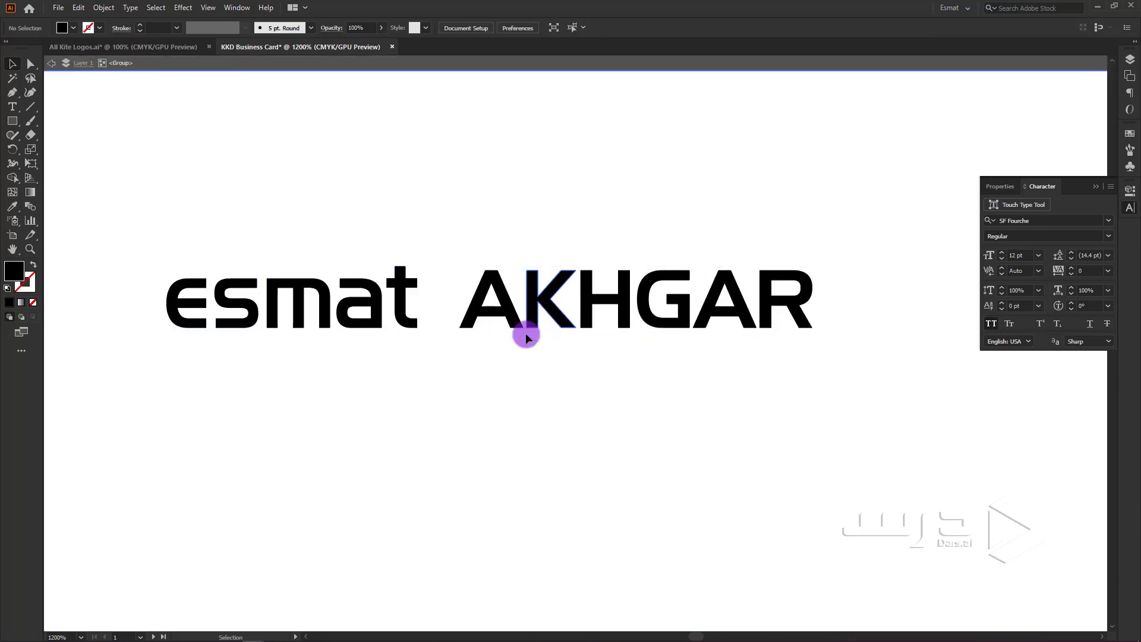
pyautogui.moveTo(484, 346); pyautogui.dragTo(825, 255)
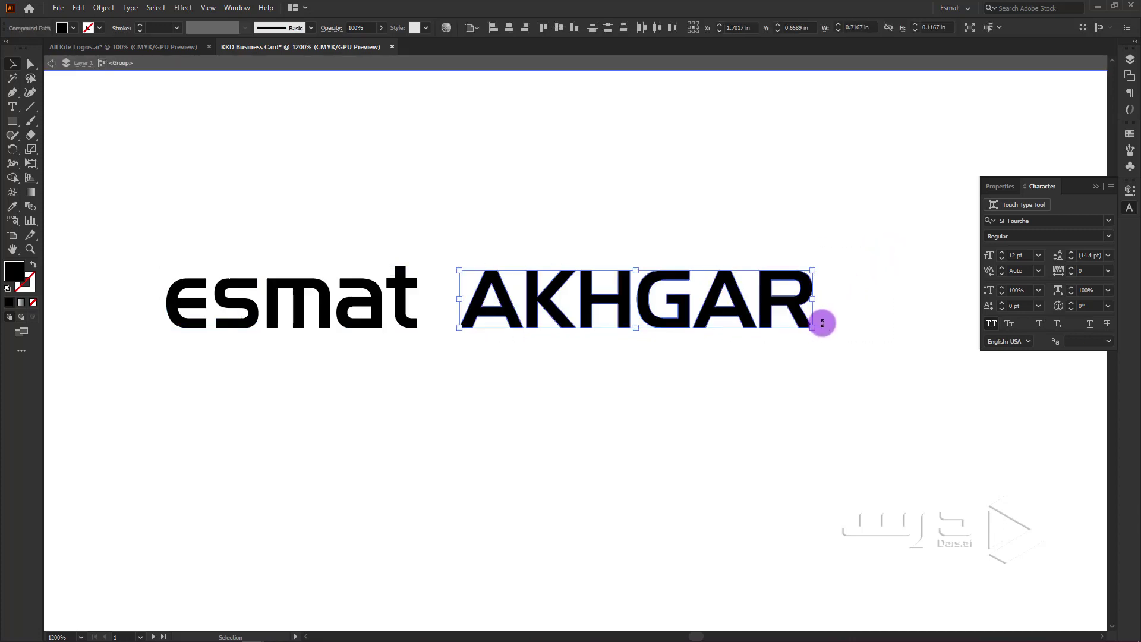
pyautogui.moveTo(1074, 186)
pyautogui.mouseDown()
pyautogui.moveTo(780, 202)
pyautogui.moveTo(1006, 159)
pyautogui.moveTo(1072, 166)
pyautogui.moveTo(1079, 179)
pyautogui.mouseUp()
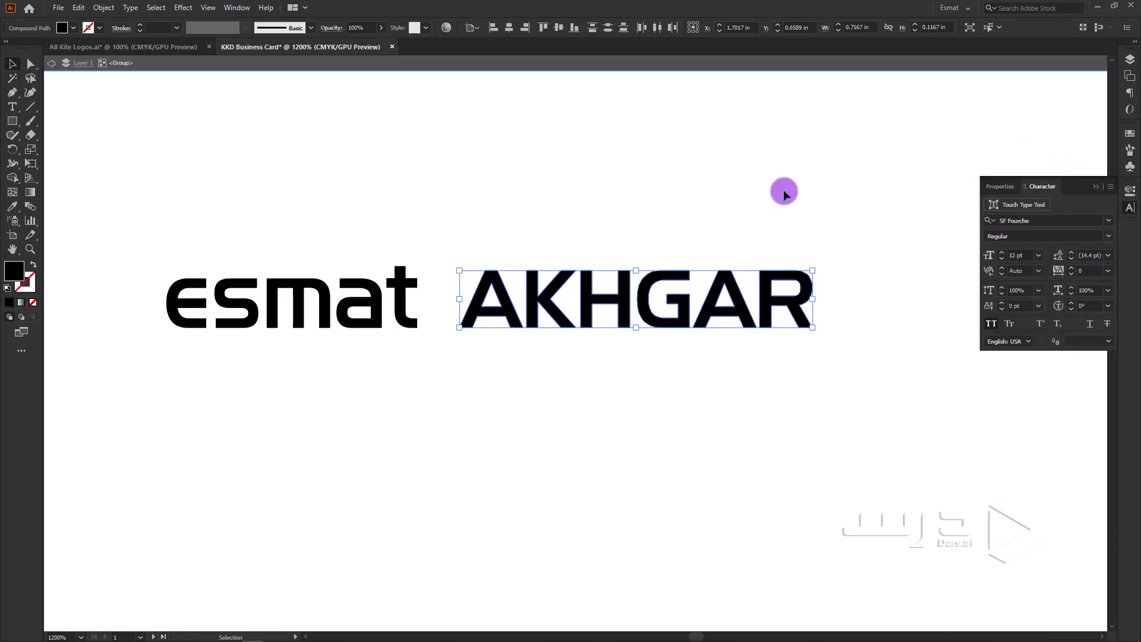
# - Give the AKHGAR lettering a white 0.5 pt stroke, up from a trial 0.25 pt
pyautogui.click(95, 31)
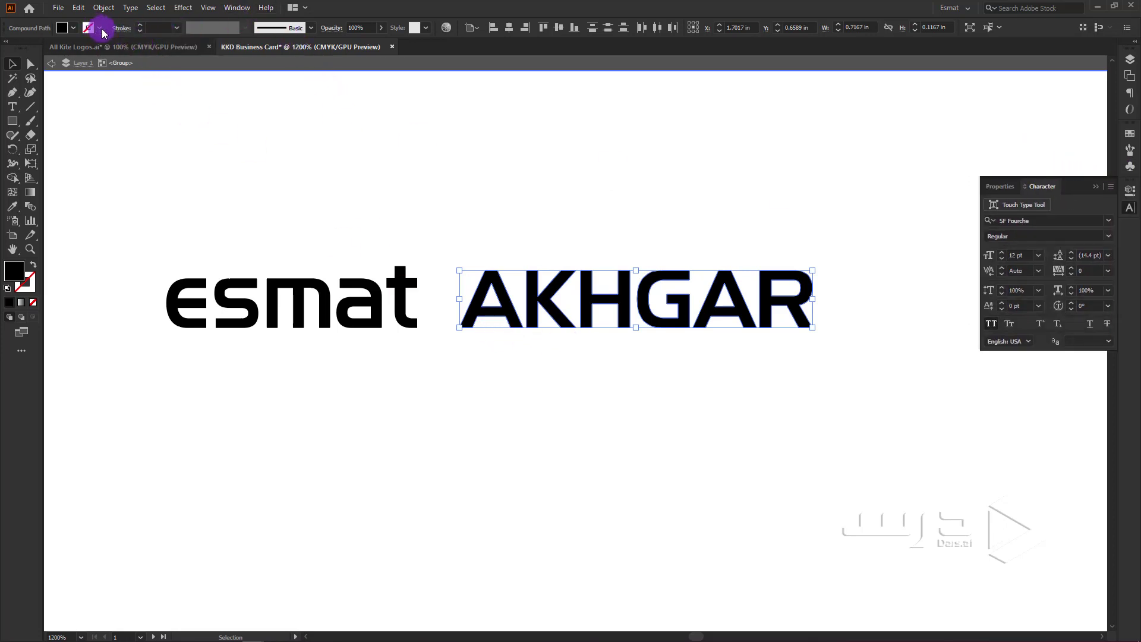
pyautogui.click(102, 29)
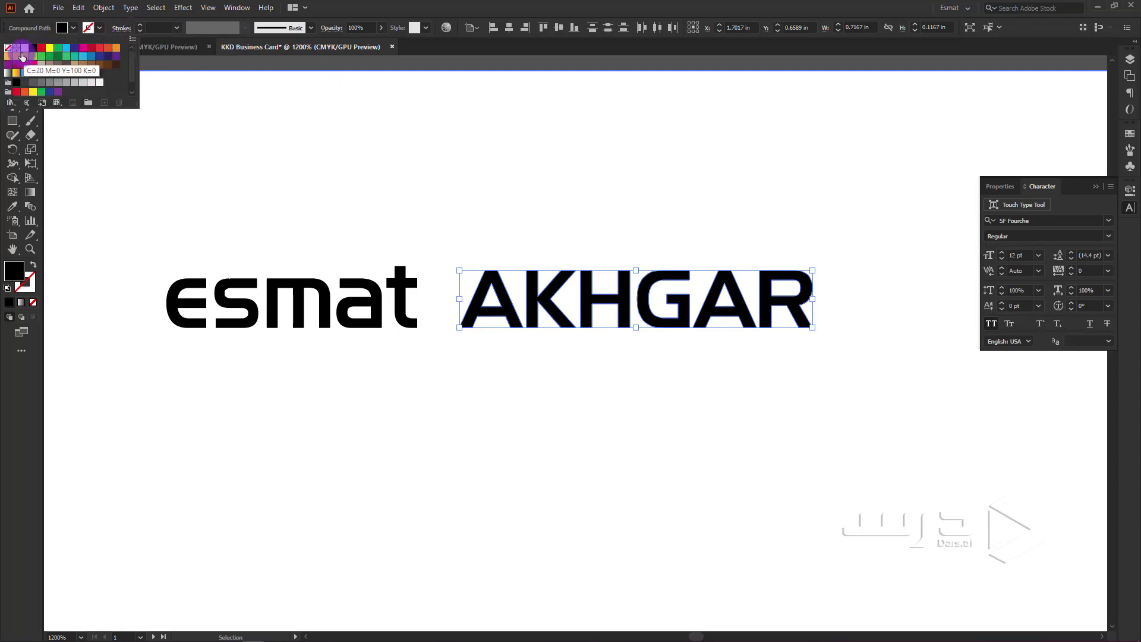
pyautogui.click(176, 27)
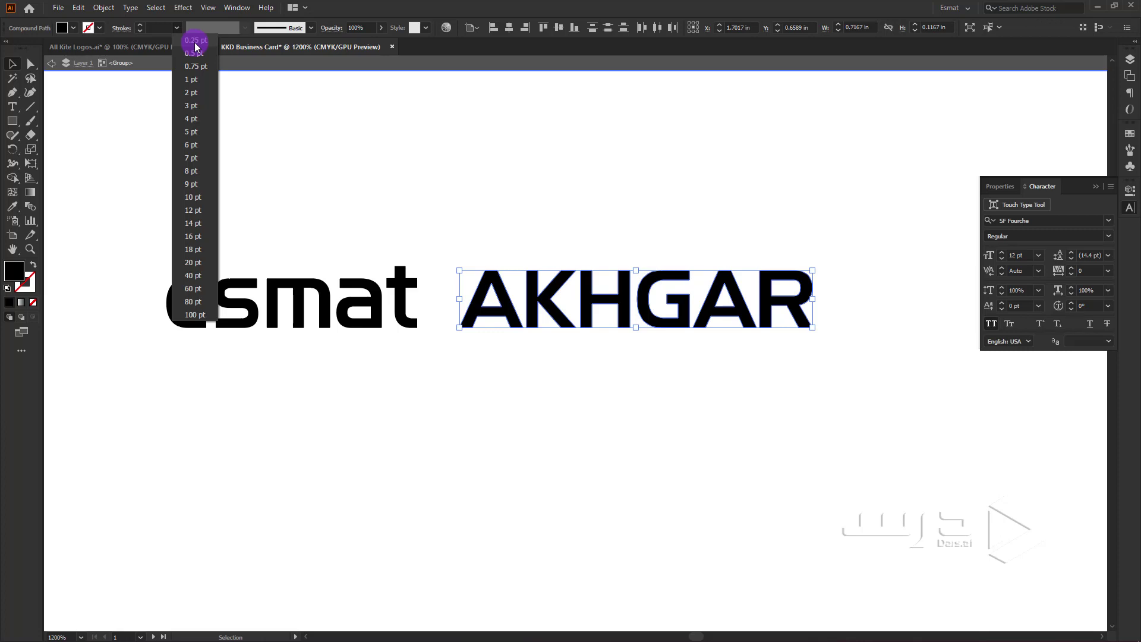
pyautogui.click(197, 40)
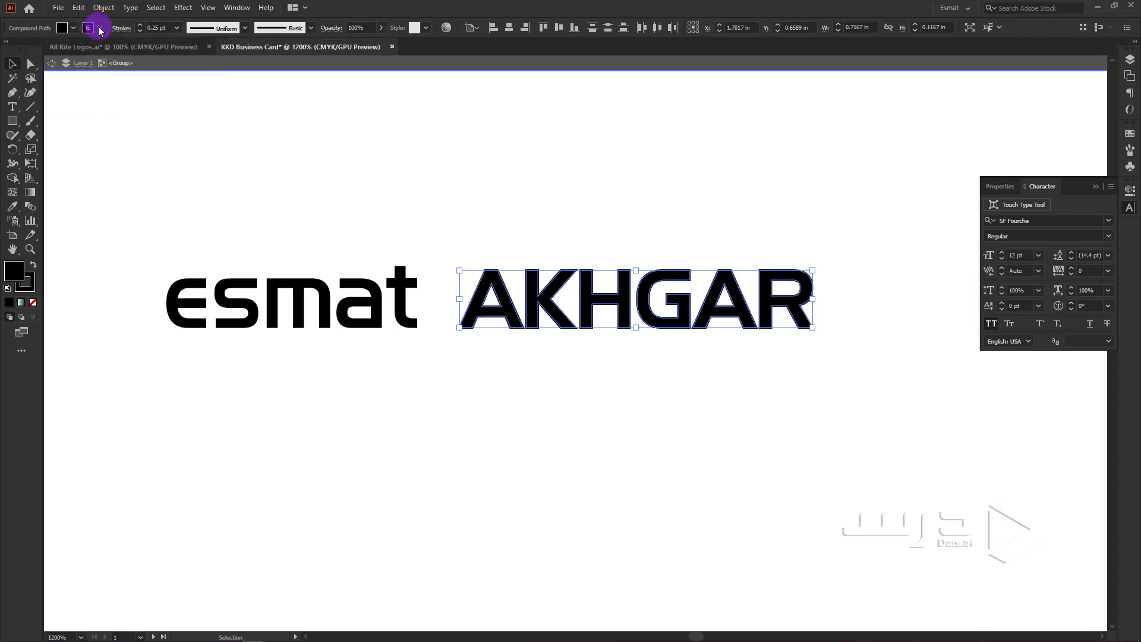
pyautogui.click(99, 28)
pyautogui.click(25, 48)
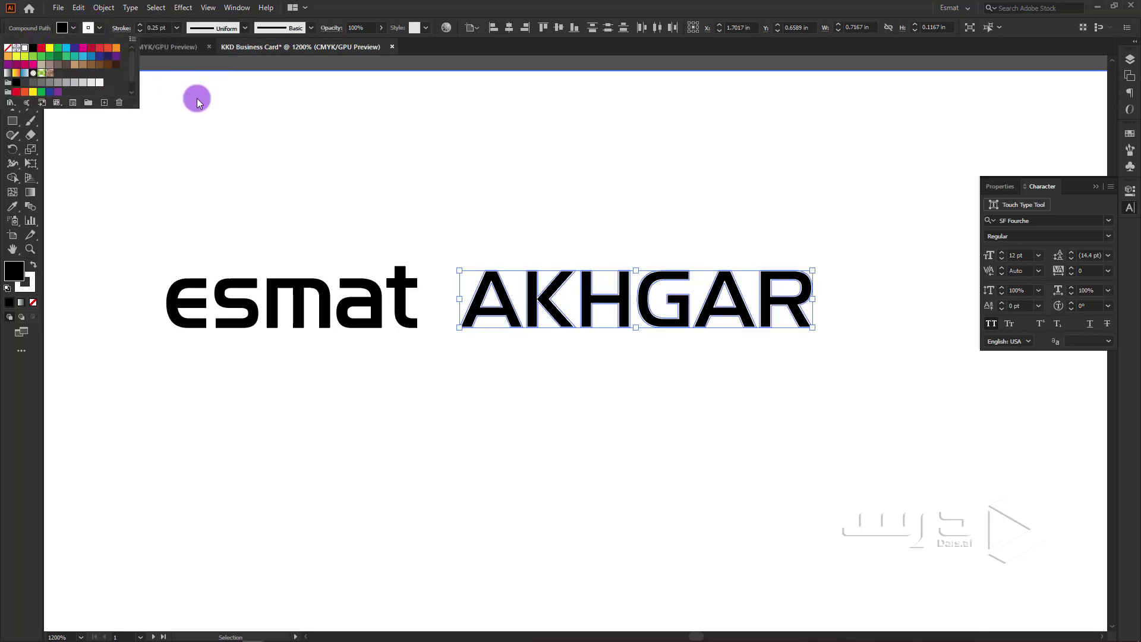
pyautogui.click(176, 28)
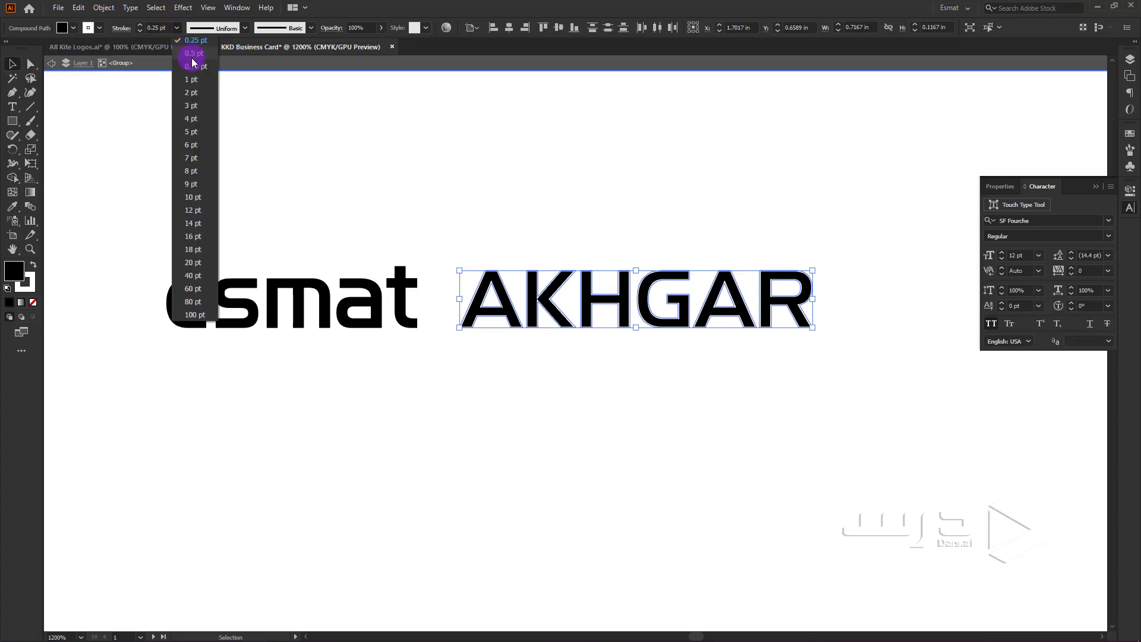
pyautogui.click(199, 55)
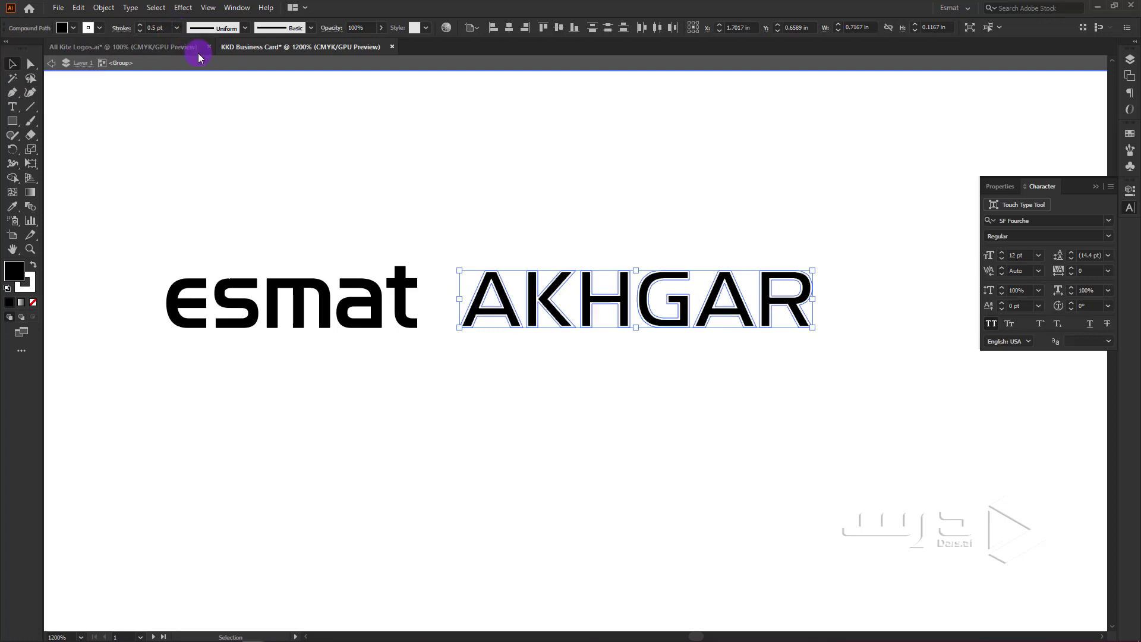
# - Deselect to judge the stroke, then reselect the whole AKHGAR word and zoom to it
pyautogui.click(472, 376)
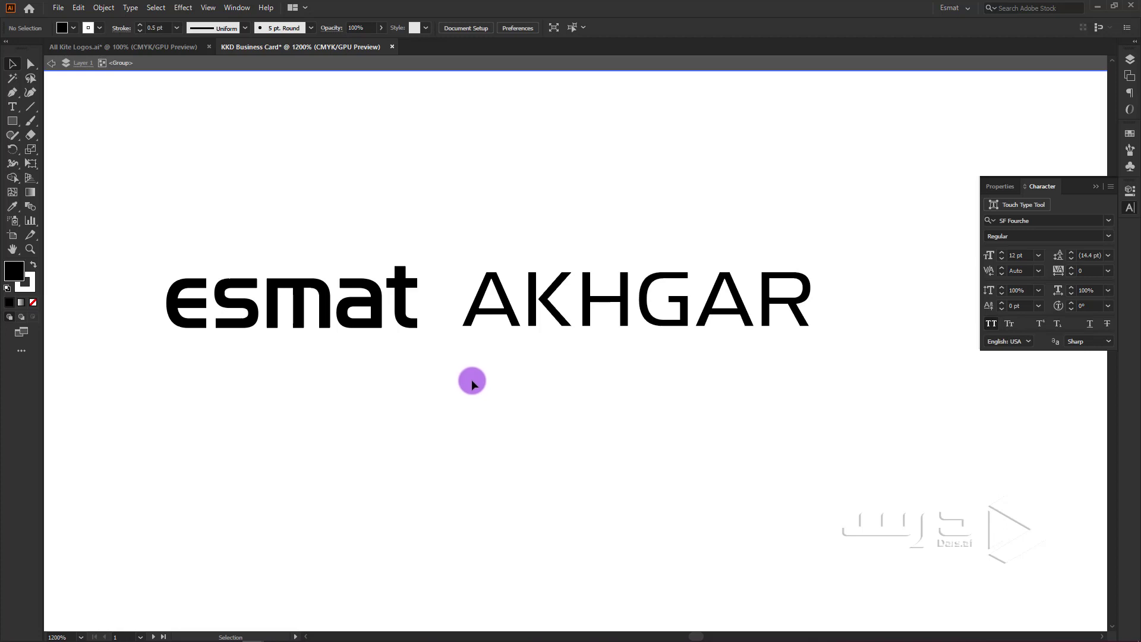
pyautogui.click(596, 306)
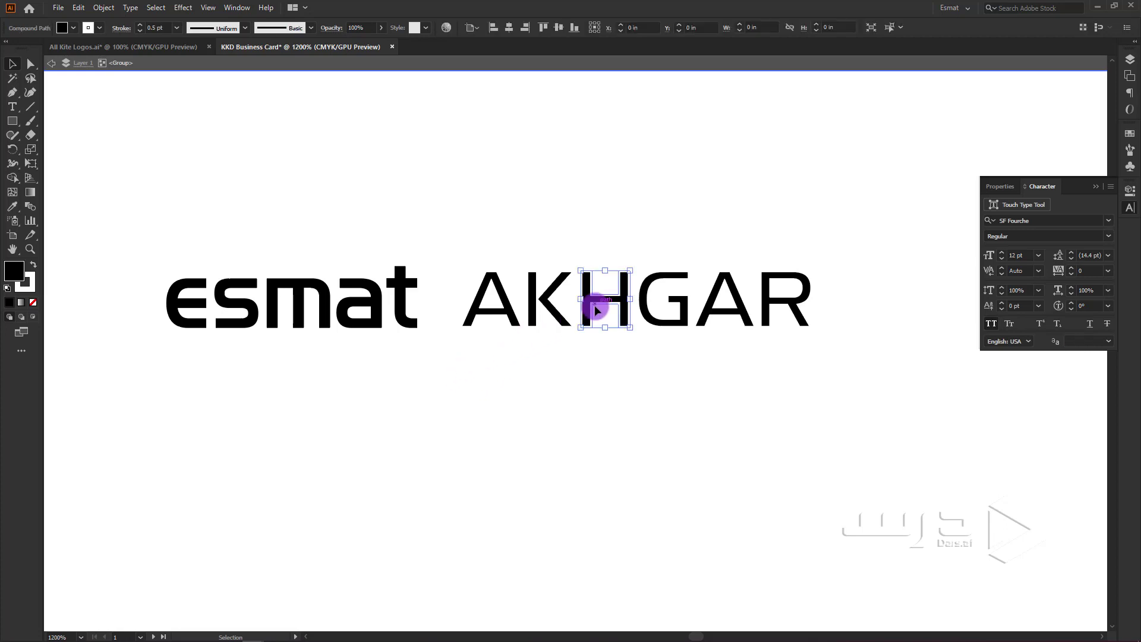
pyautogui.hotkey('ctrl', 'a')
pyautogui.scroll(2, 810, 327)
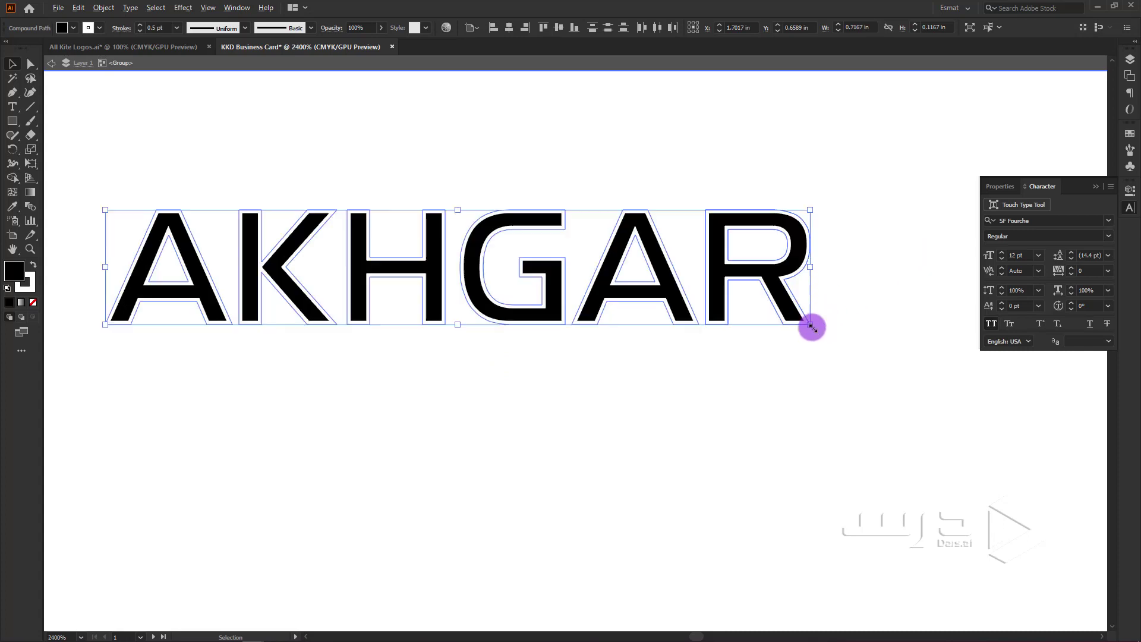
pyautogui.scroll(1, 810, 327)
pyautogui.moveTo(433, 320); pyautogui.dragTo(683, 443)
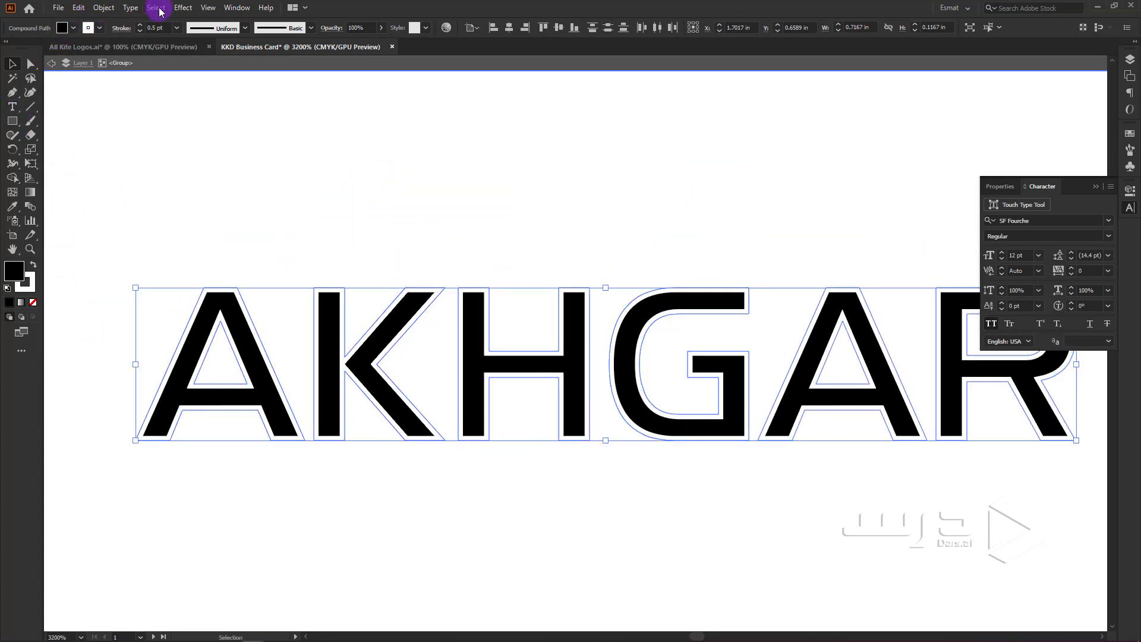
# - Expand AKHGAR into separate fill and stroke outline shapes
pyautogui.click(103, 8)
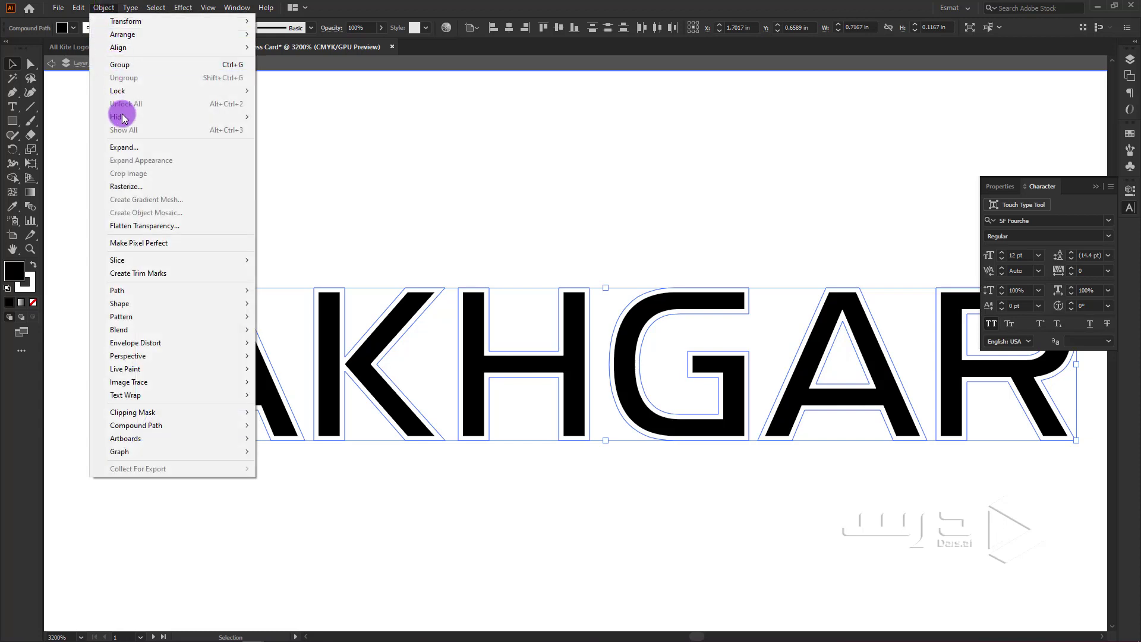
pyautogui.click(125, 155)
pyautogui.click(52, 183)
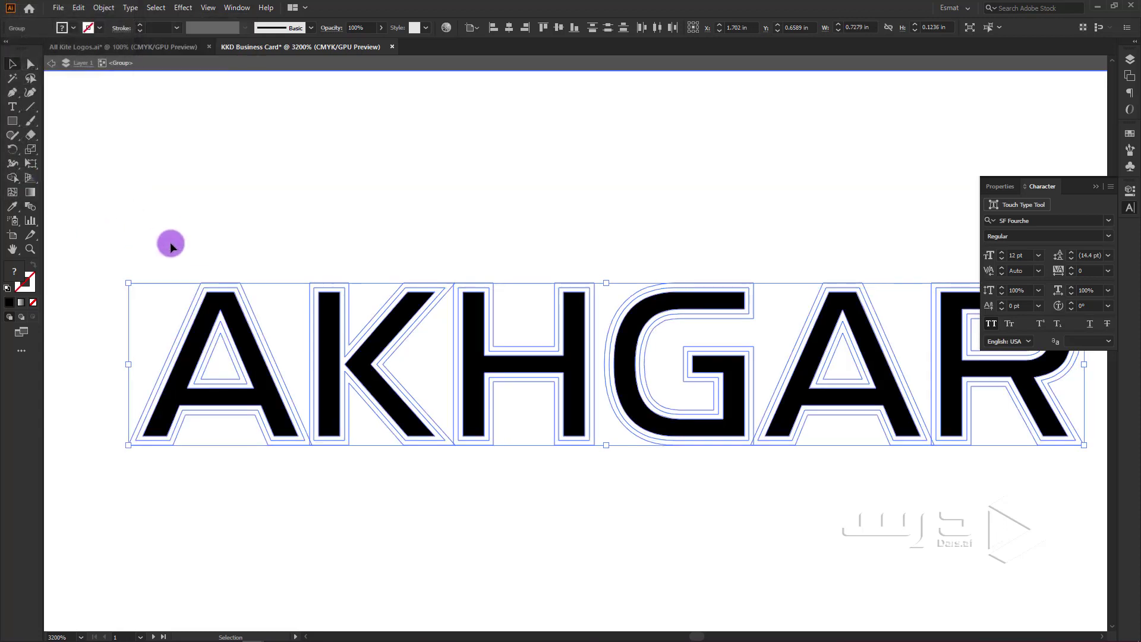
pyautogui.click(170, 245)
pyautogui.click(178, 374)
pyautogui.scroll(3, 162, 463)
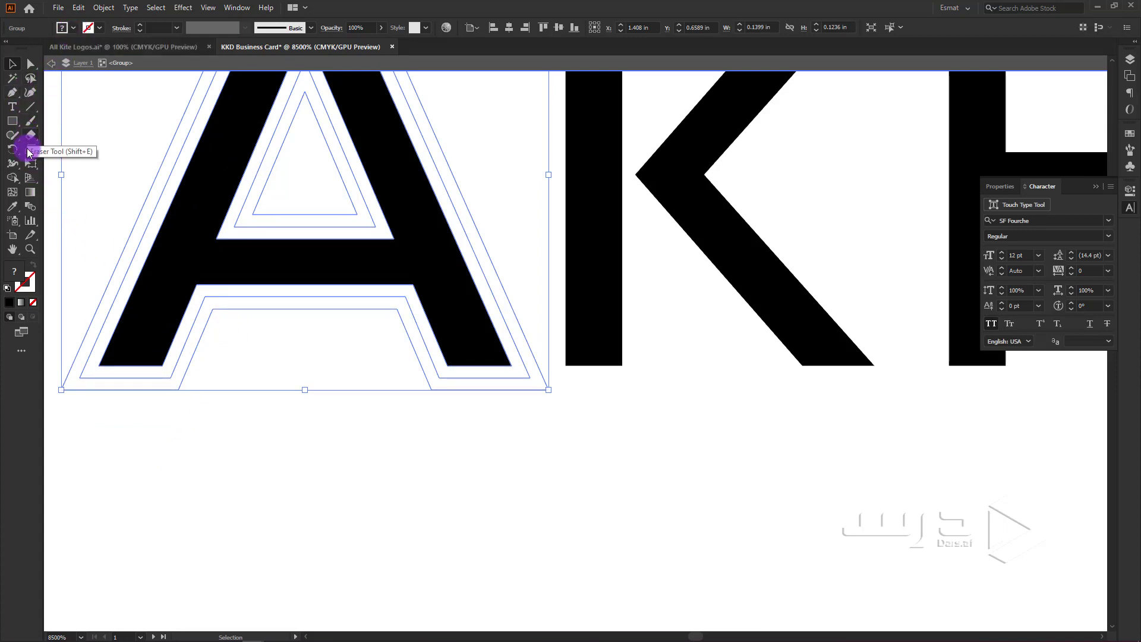
# - With Shape Builder, fill the outer bands of A, K, H, G and the second A dark indigo
pyautogui.click(13, 178)
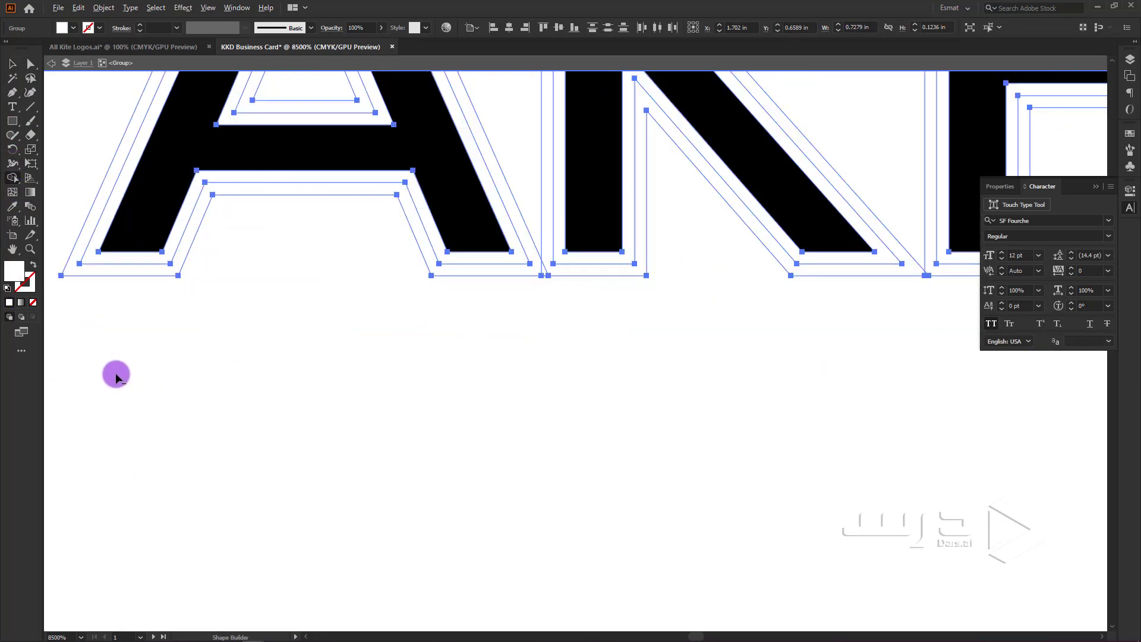
pyautogui.click(73, 28)
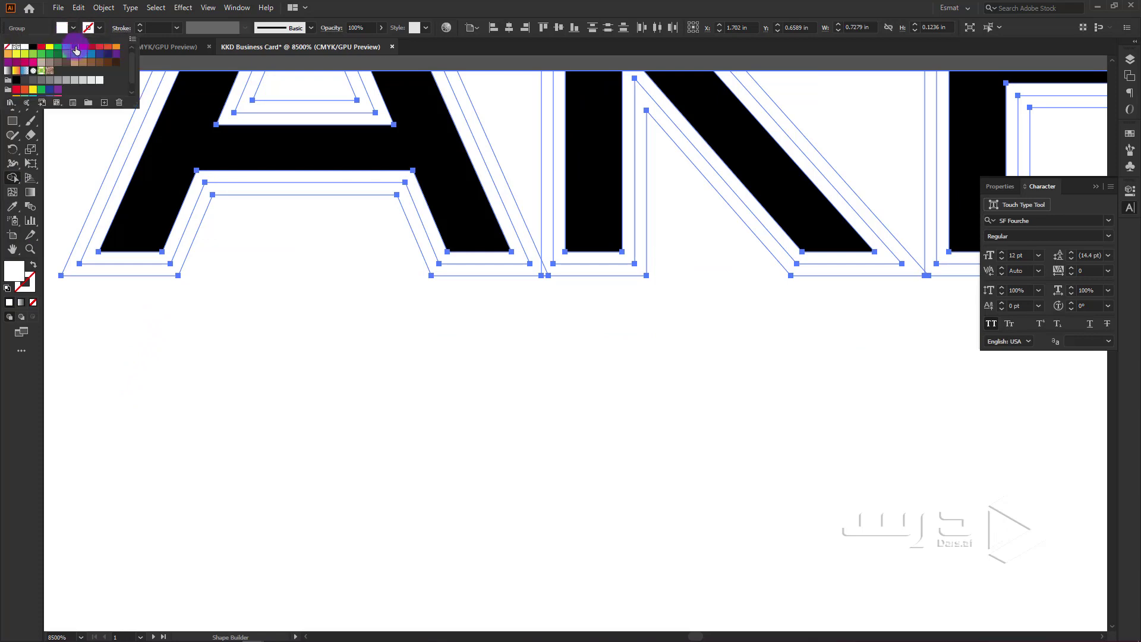
pyautogui.click(84, 47)
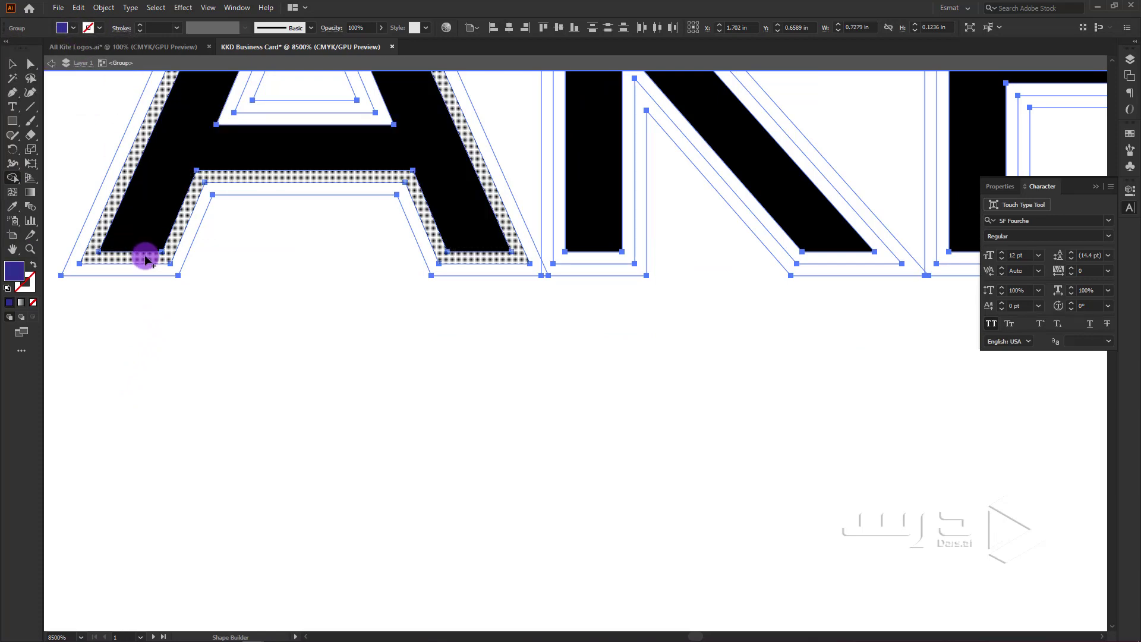
pyautogui.moveTo(148, 256); pyautogui.dragTo(143, 268)
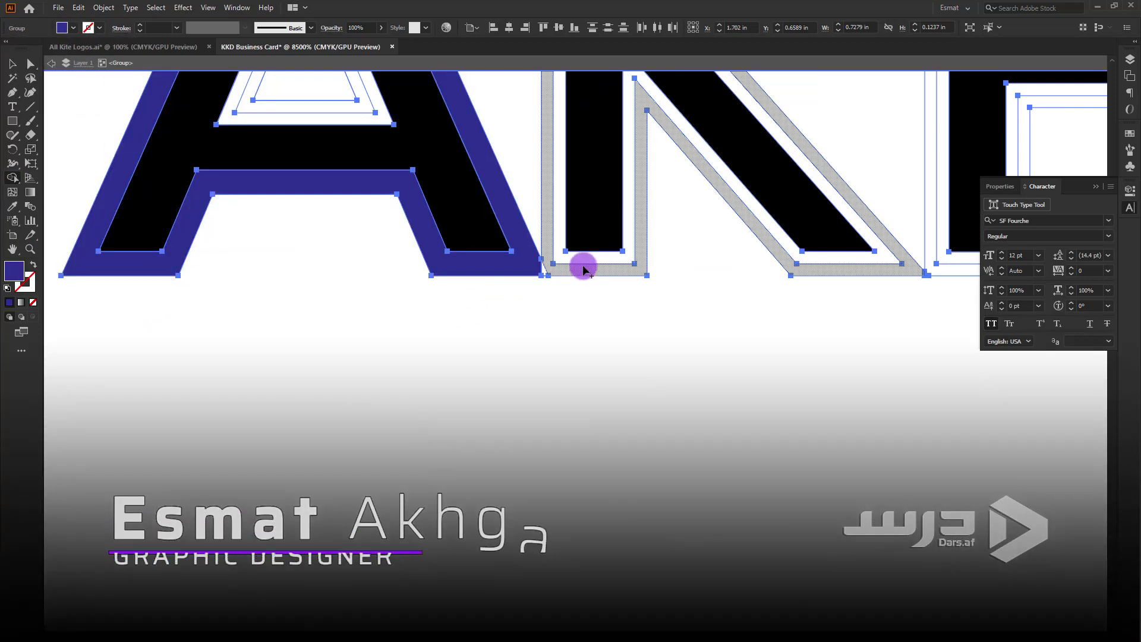
pyautogui.moveTo(582, 262); pyautogui.dragTo(532, 265)
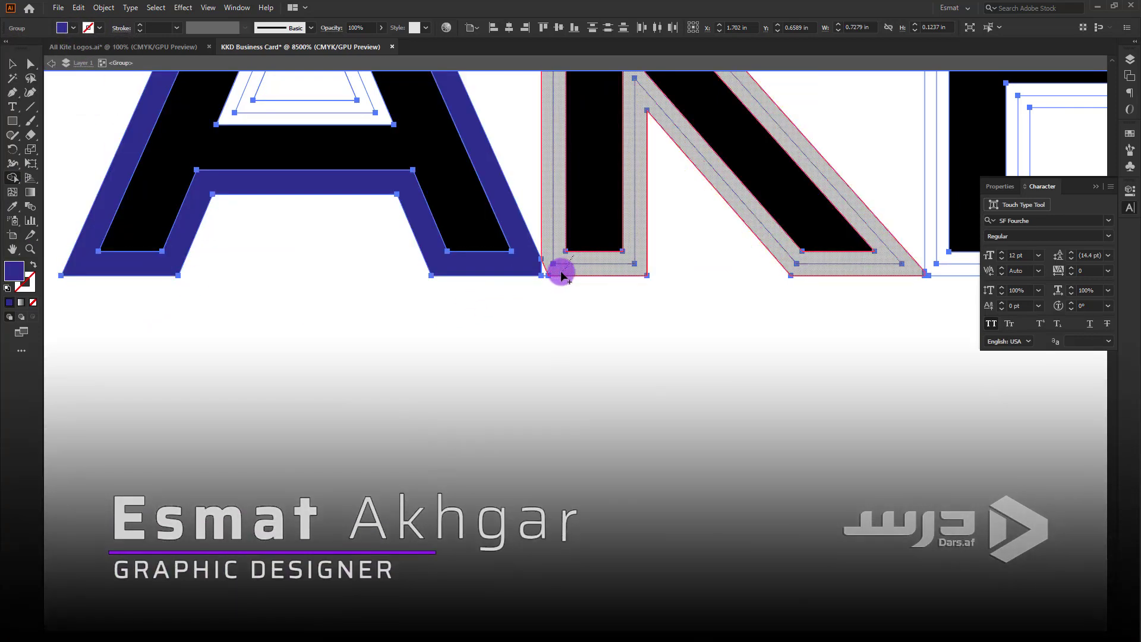
pyautogui.moveTo(711, 283); pyautogui.dragTo(239, 423)
pyautogui.scroll(-2, 240, 422)
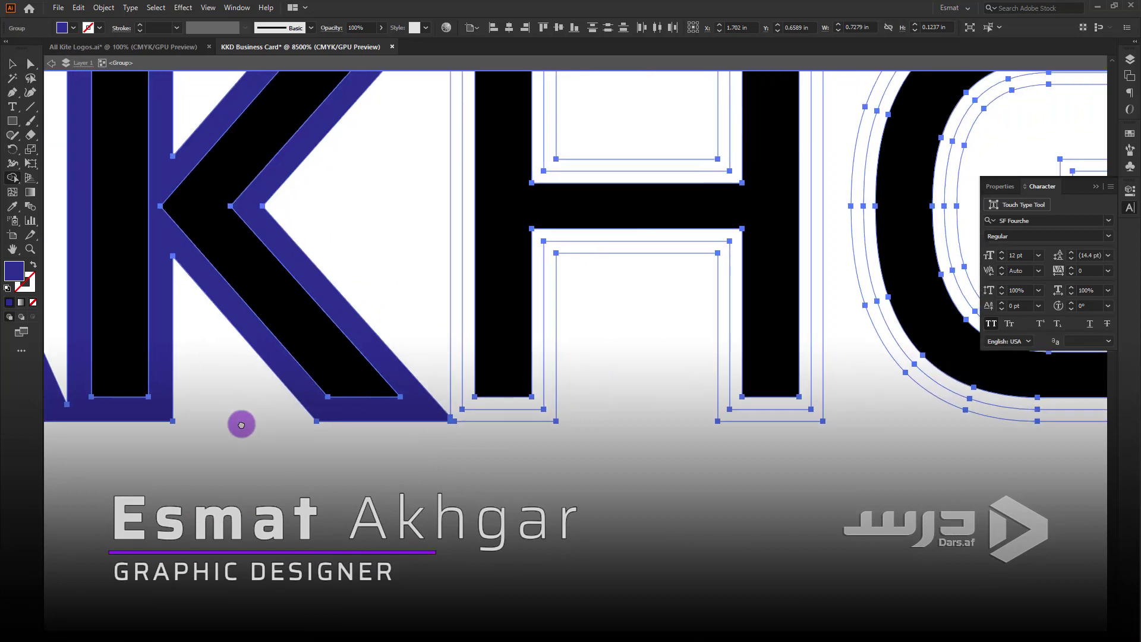
pyautogui.click(469, 408)
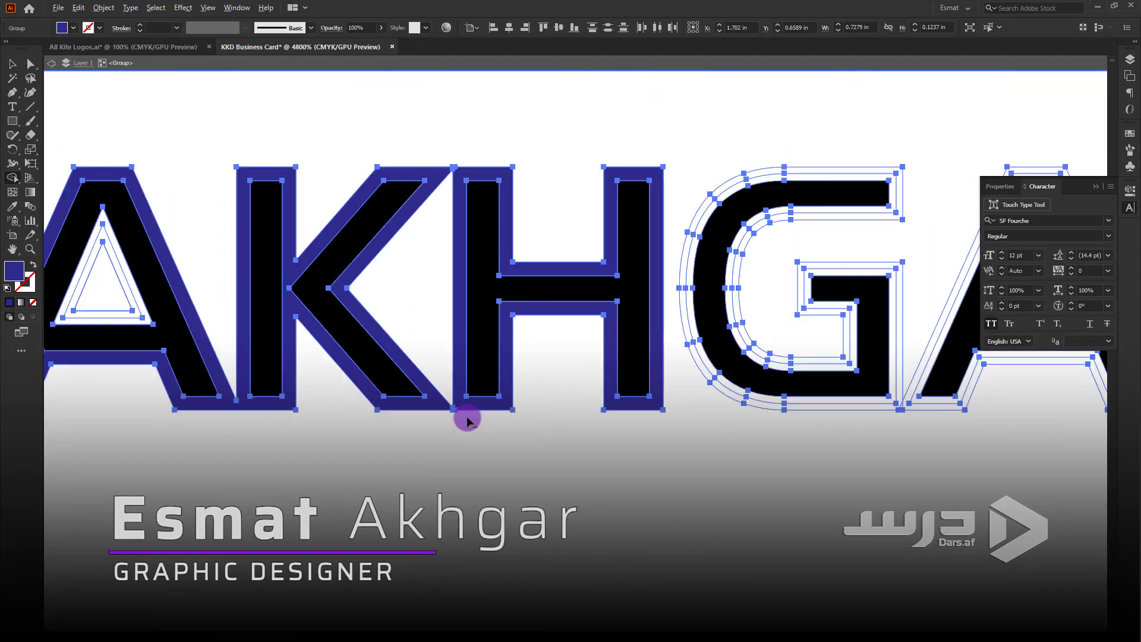
pyautogui.click(736, 385)
pyautogui.moveTo(868, 359); pyautogui.dragTo(674, 379)
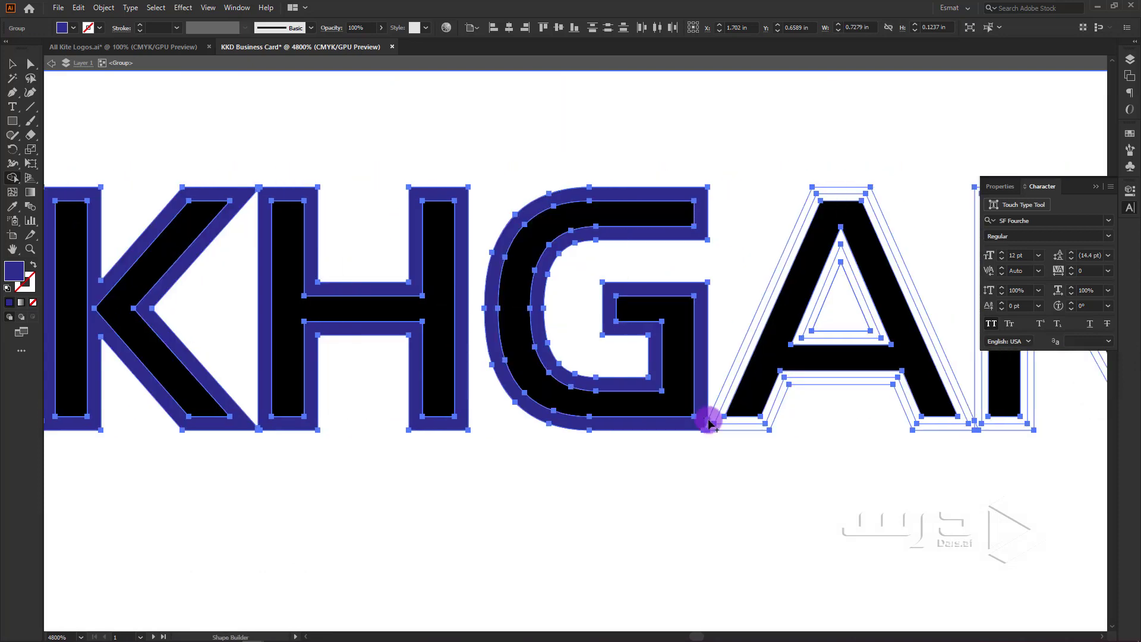
pyautogui.click(709, 424)
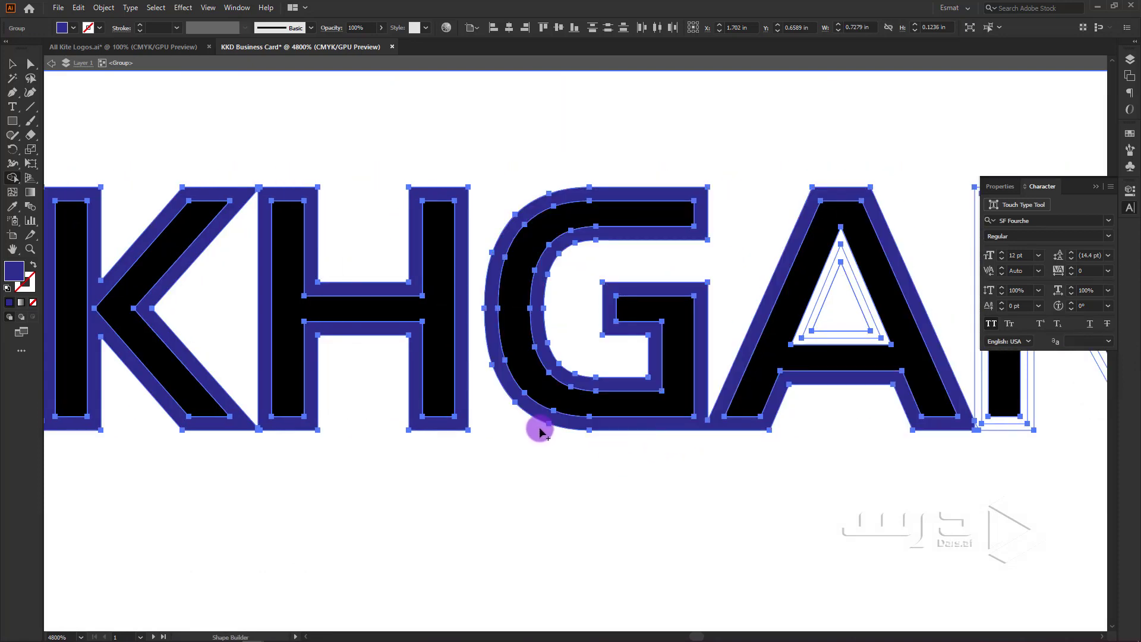
pyautogui.click(11, 65)
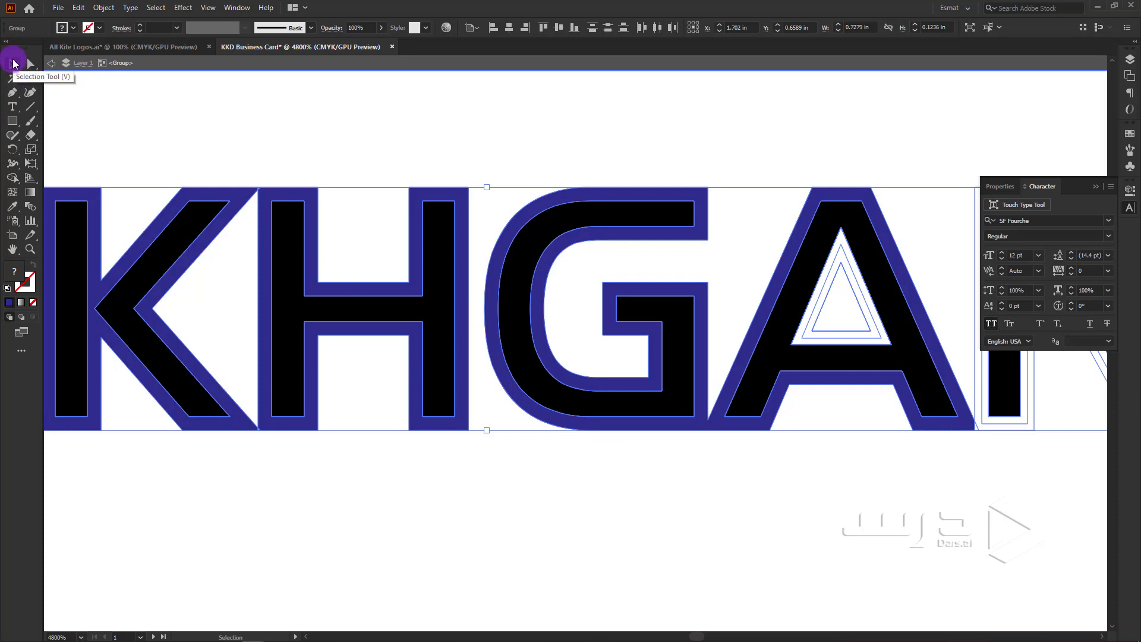
# - Inspect the H, G and A letters by entering and leaving the AKHGAR group
pyautogui.scroll(-3, 386, 276)
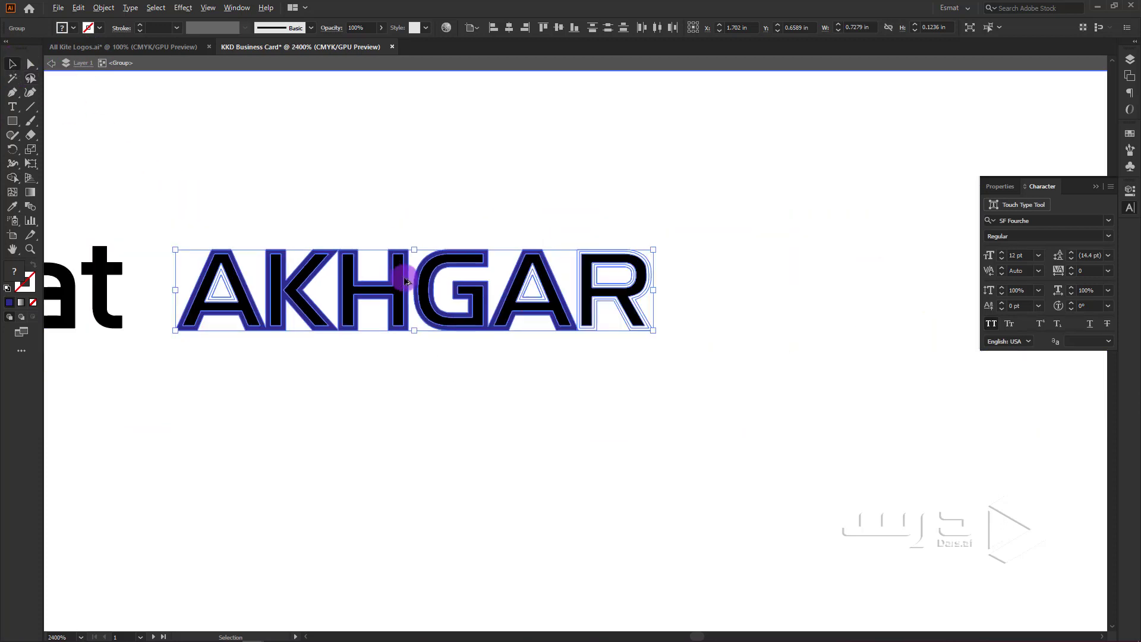
pyautogui.click(178, 324)
pyautogui.scroll(3, 178, 323)
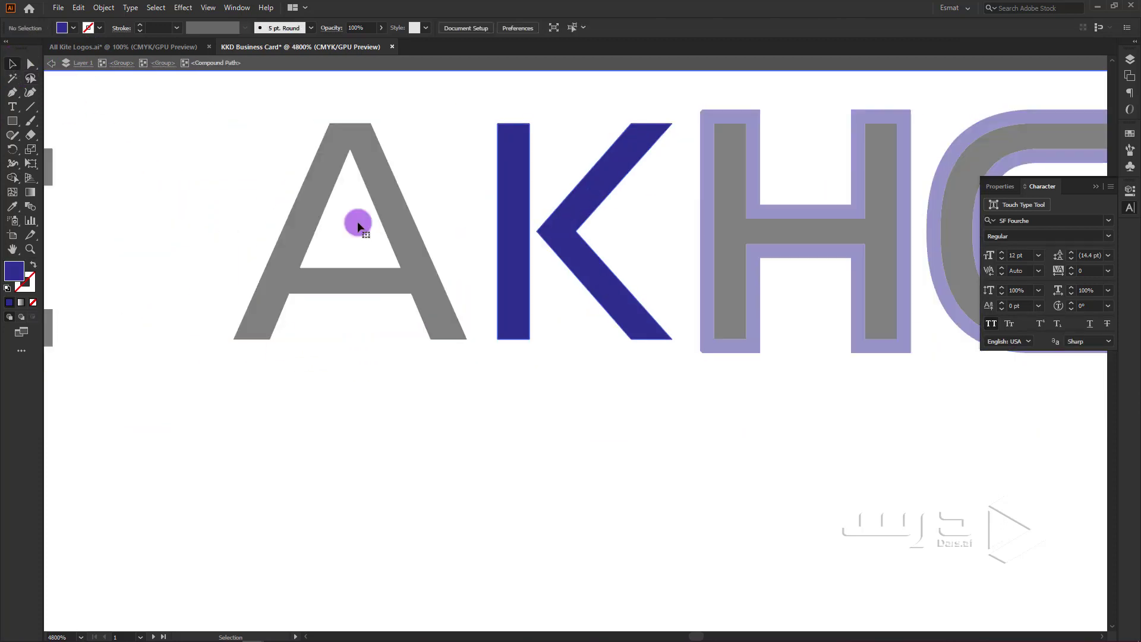
pyautogui.doubleClick(613, 337)
pyautogui.click(613, 337)
pyautogui.press('Escape')
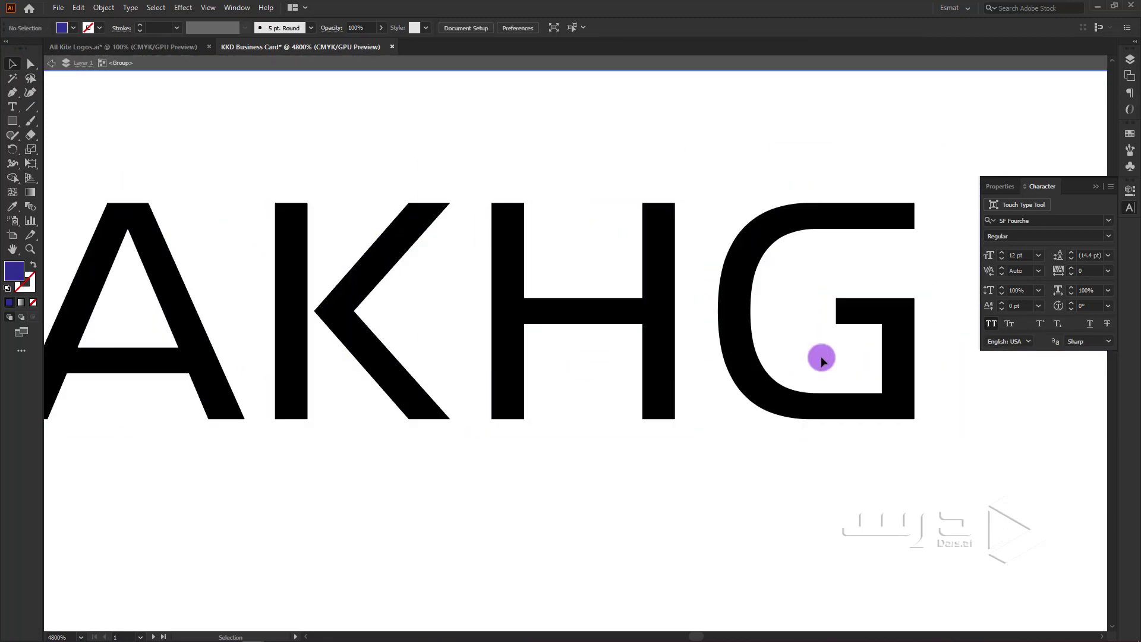
pyautogui.hscroll(5, 821, 355)
pyautogui.doubleClick(569, 419)
pyautogui.press('Escape')
pyautogui.hscroll(3, 723, 382)
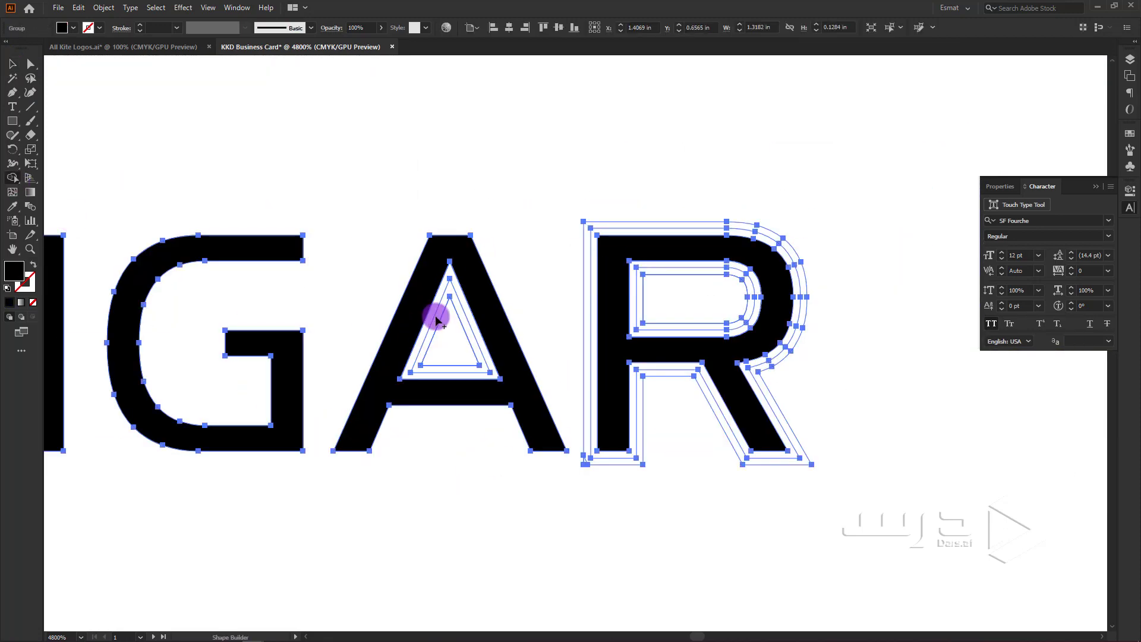
pyautogui.hotkey('shift', 'm')
pyautogui.press('v')
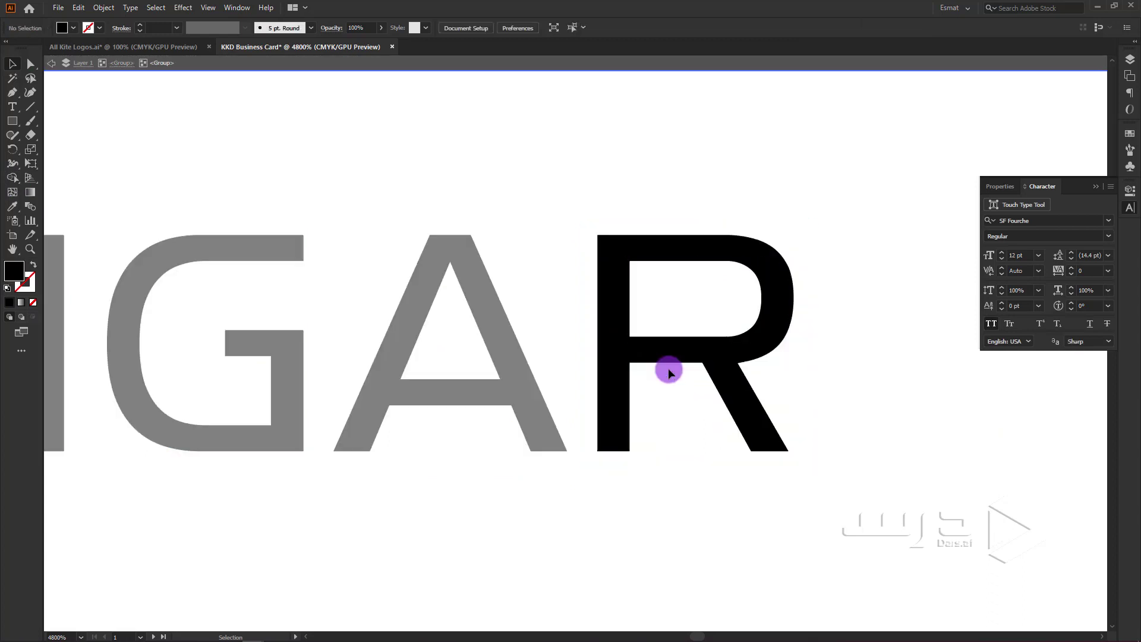
pyautogui.hotkey('ctrl', '-')
pyautogui.hotkey('ctrl', '-')
pyautogui.hotkey('ctrl', '-')
pyautogui.click(493, 381)
pyautogui.doubleClick(493, 380)
pyautogui.scroll(6, 493, 380)
pyautogui.press('Escape')
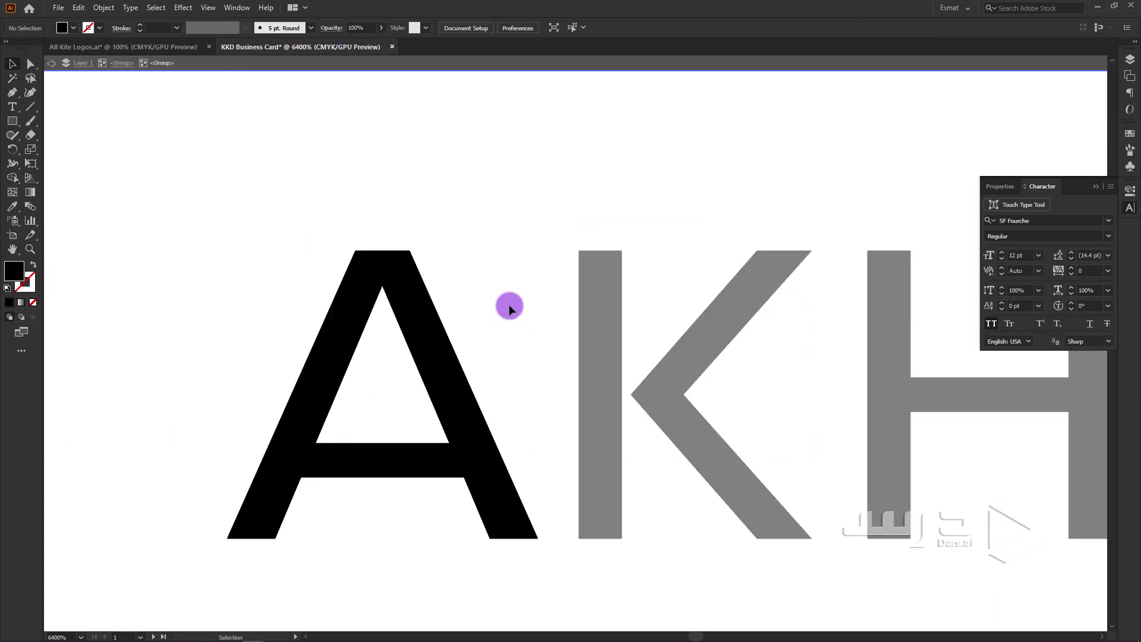
pyautogui.press('Escape')
pyautogui.scroll(-5, 500, 311)
pyautogui.scroll(-1, 502, 313)
pyautogui.moveTo(464, 374); pyautogui.dragTo(808, 313)
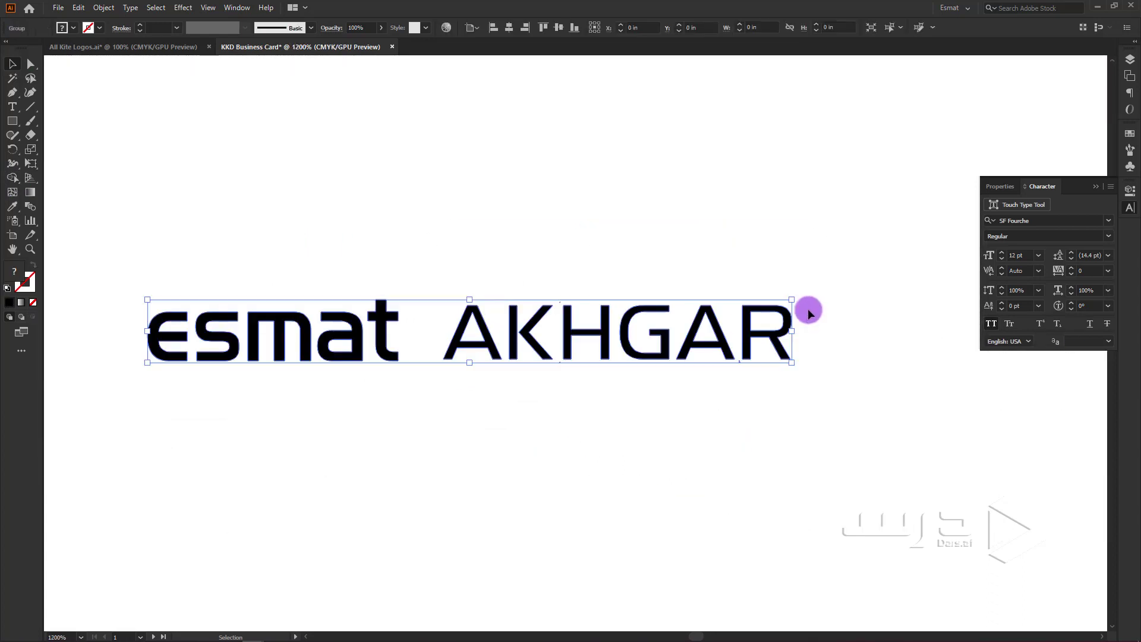
pyautogui.doubleClick(790, 315)
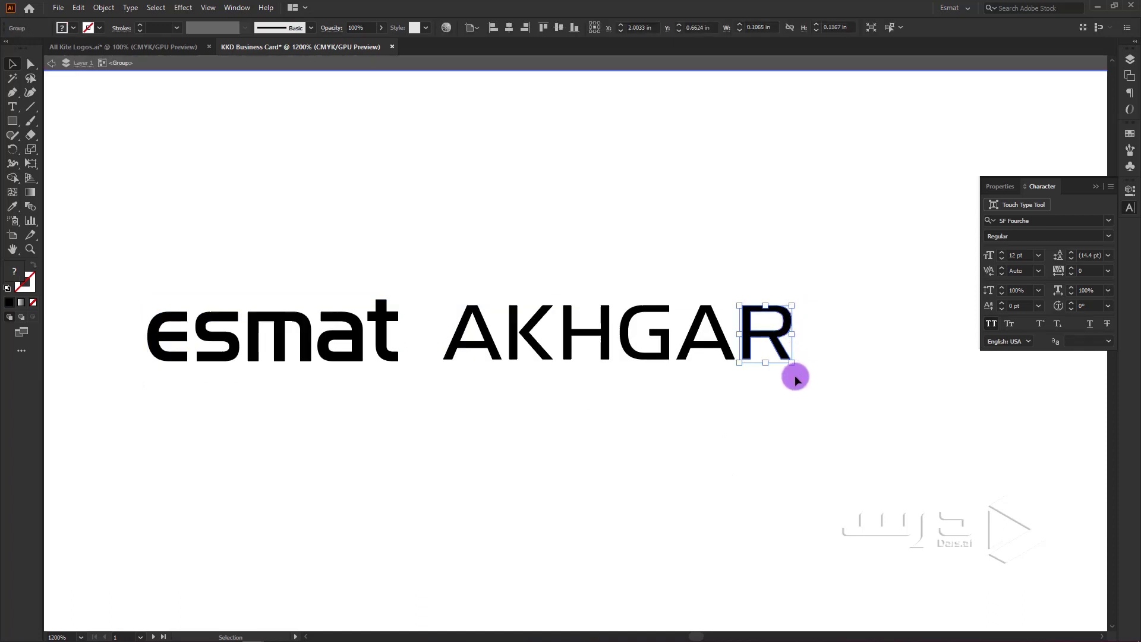
pyautogui.moveTo(802, 377); pyautogui.dragTo(479, 283)
pyautogui.scroll(3, 493, 360)
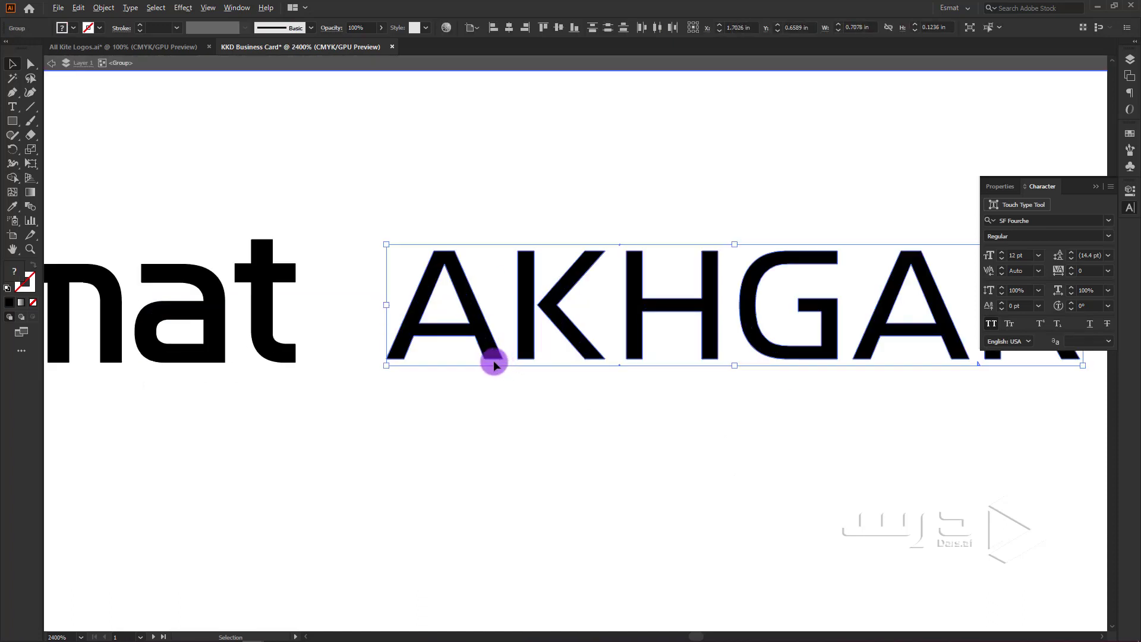
pyautogui.scroll(-1, 464, 356)
pyautogui.hscroll(3, 570, 407)
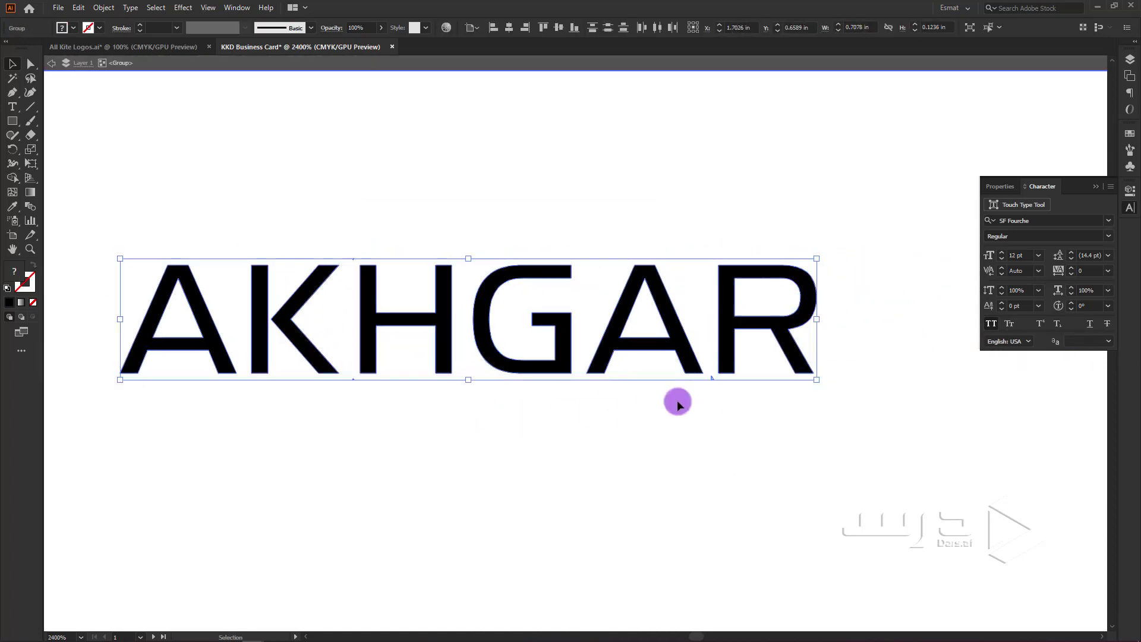
pyautogui.scroll(-2, 732, 361)
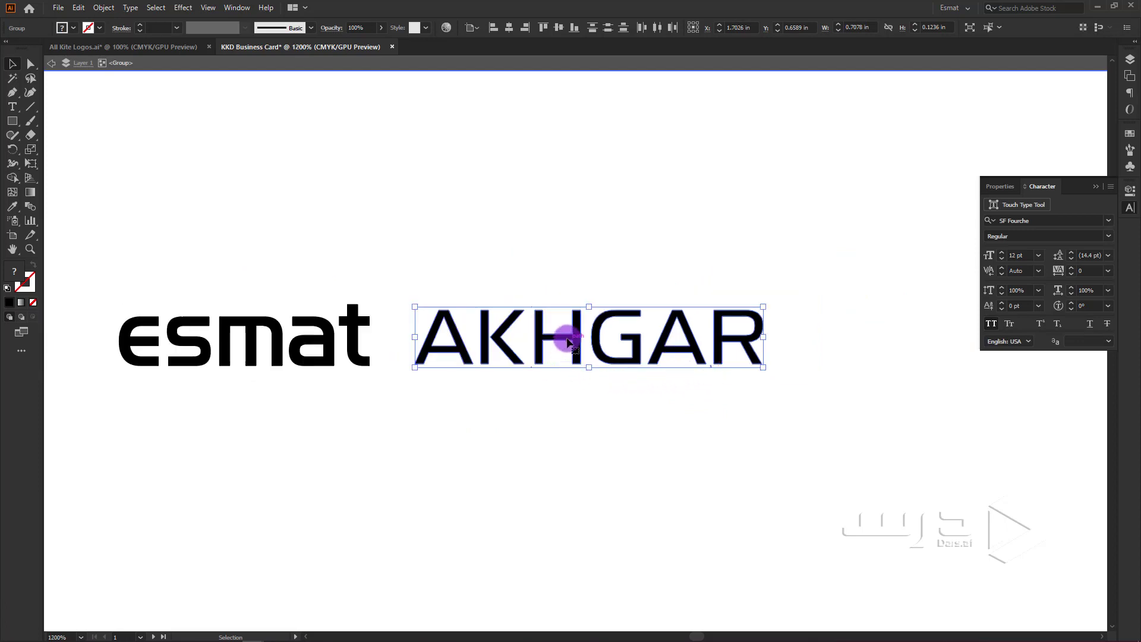
pyautogui.moveTo(551, 343)
pyautogui.mouseDown()
pyautogui.moveTo(427, 430)
pyautogui.moveTo(288, 423)
pyautogui.moveTo(247, 407)
pyautogui.moveTo(272, 406)
pyautogui.mouseUp()
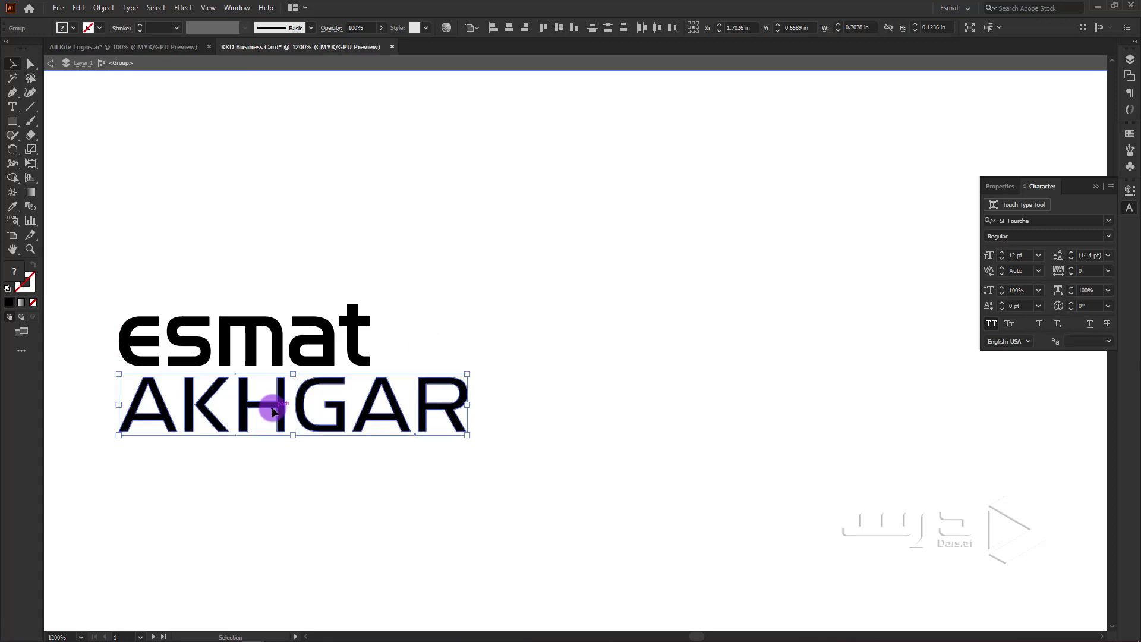
pyautogui.moveTo(467, 434); pyautogui.dragTo(368, 419)
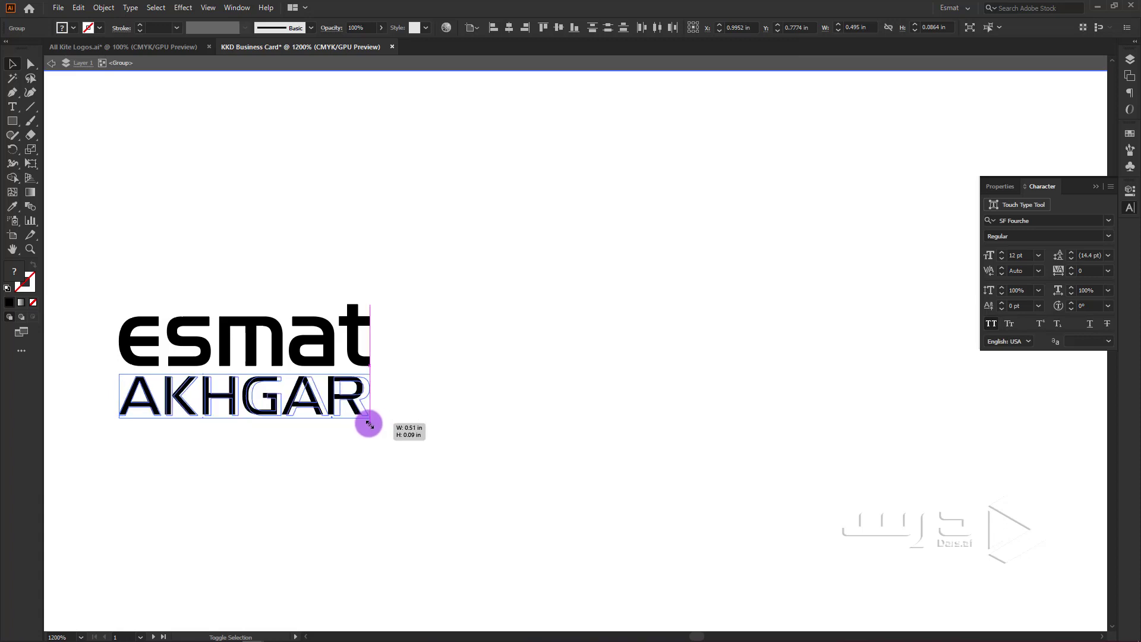
# - Zoom in to inspect the H and its thin sliver, then return to the whole name group
pyautogui.hotkey('ctrl', '=')
pyautogui.hotkey('ctrl', '=')
pyautogui.hotkey('ctrl', '=')
pyautogui.click(357, 380)
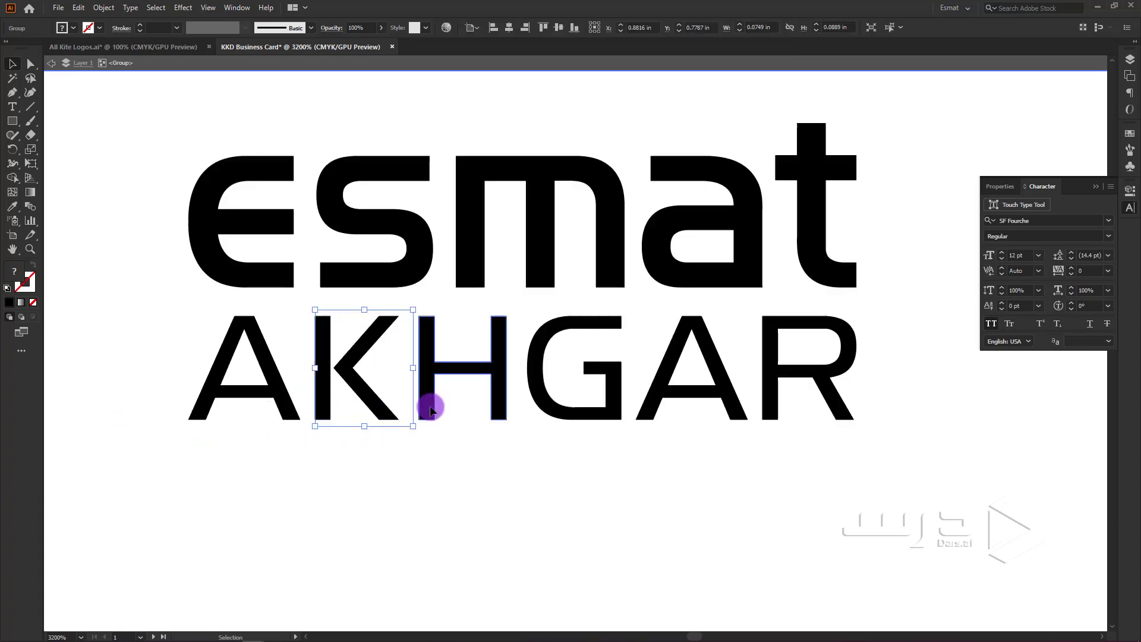
pyautogui.click(469, 398)
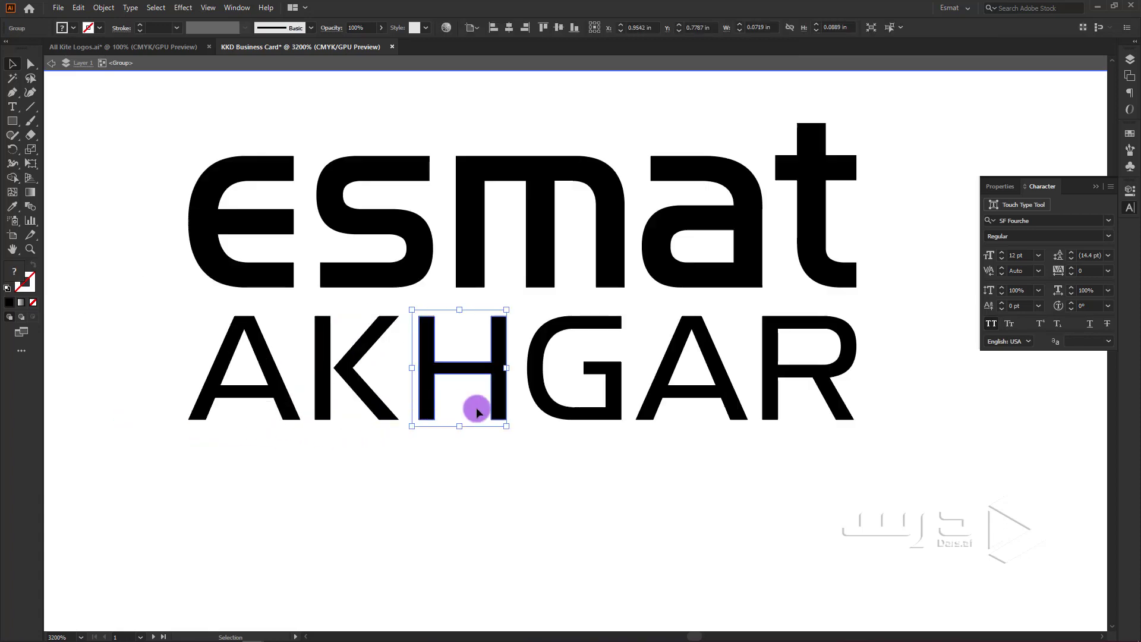
pyautogui.doubleClick(430, 411)
pyautogui.moveTo(398, 439); pyautogui.dragTo(537, 427)
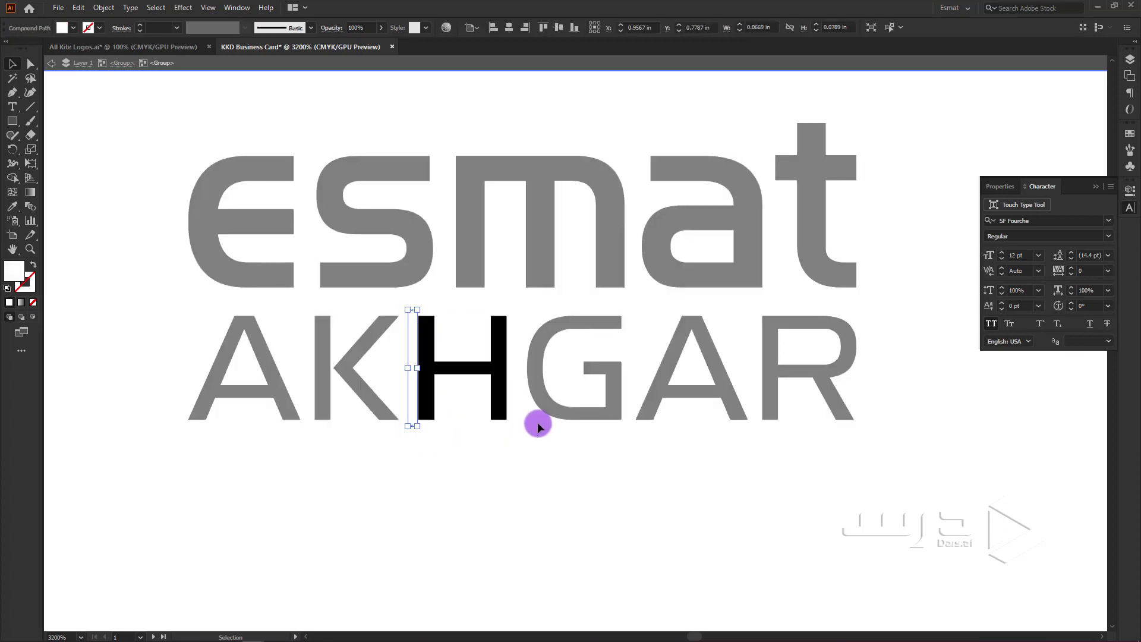
pyautogui.click(434, 461)
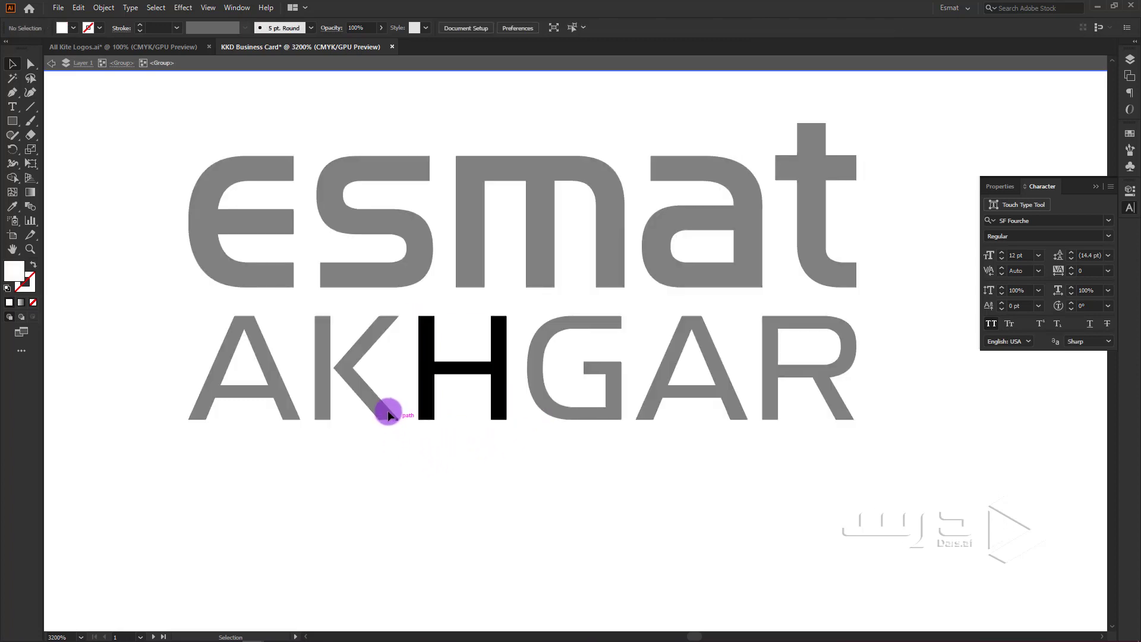
pyautogui.doubleClick(328, 411)
pyautogui.click(333, 413)
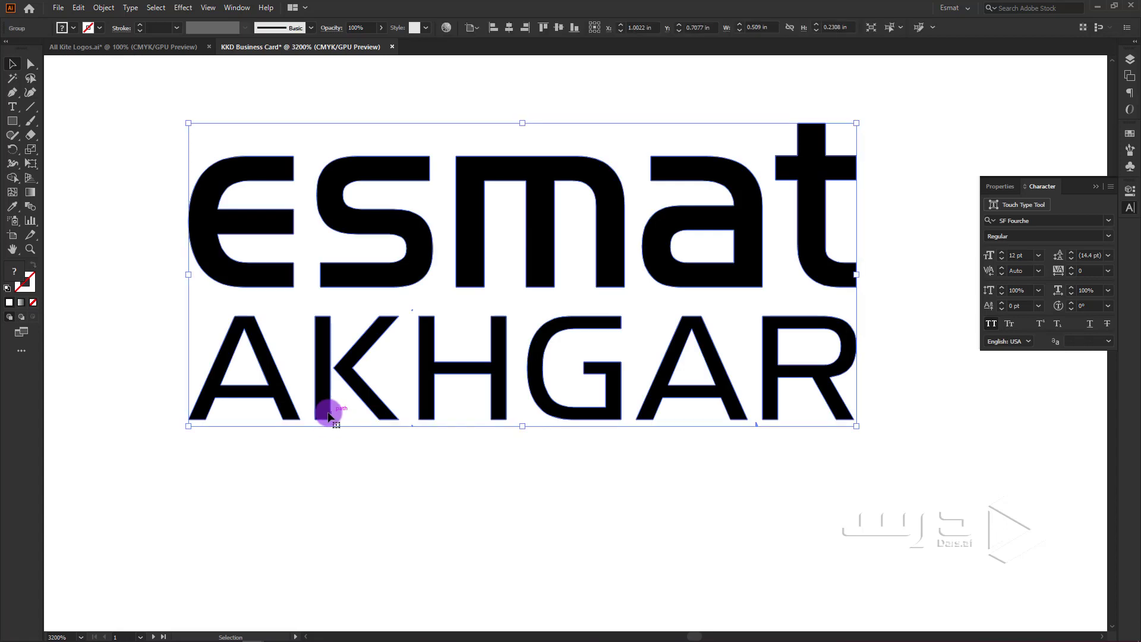
pyautogui.doubleClick(338, 416)
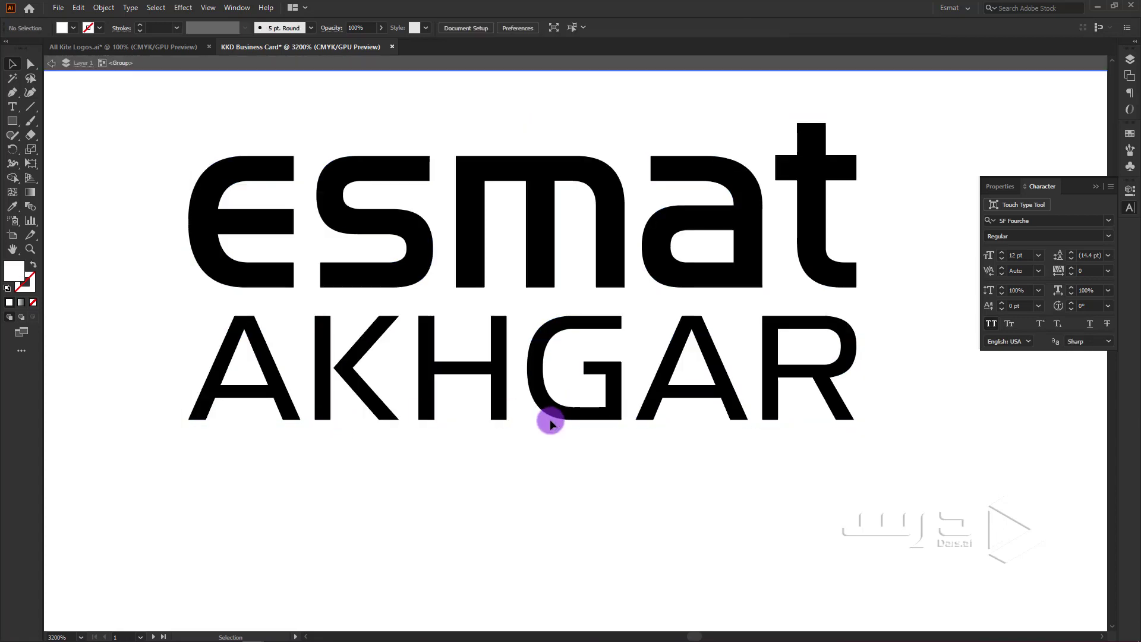
pyautogui.keyDown('alt'); pyautogui.scroll(-3, 504, 440); pyautogui.keyUp('alt')
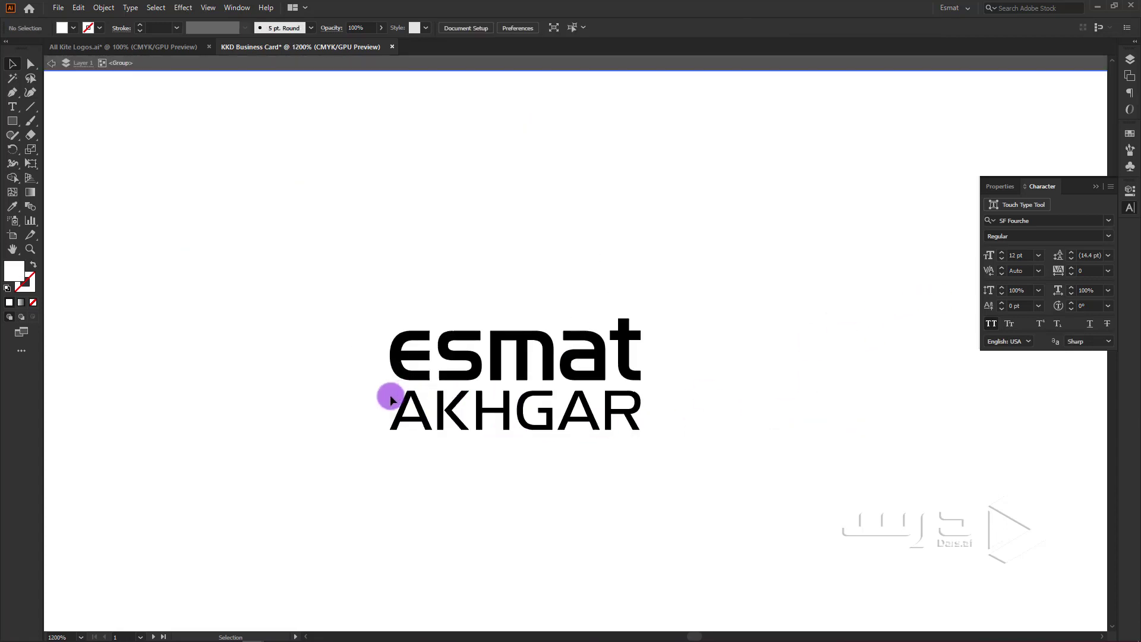
pyautogui.keyDown('alt'); pyautogui.scroll(-3, 358, 397); pyautogui.keyUp('alt')
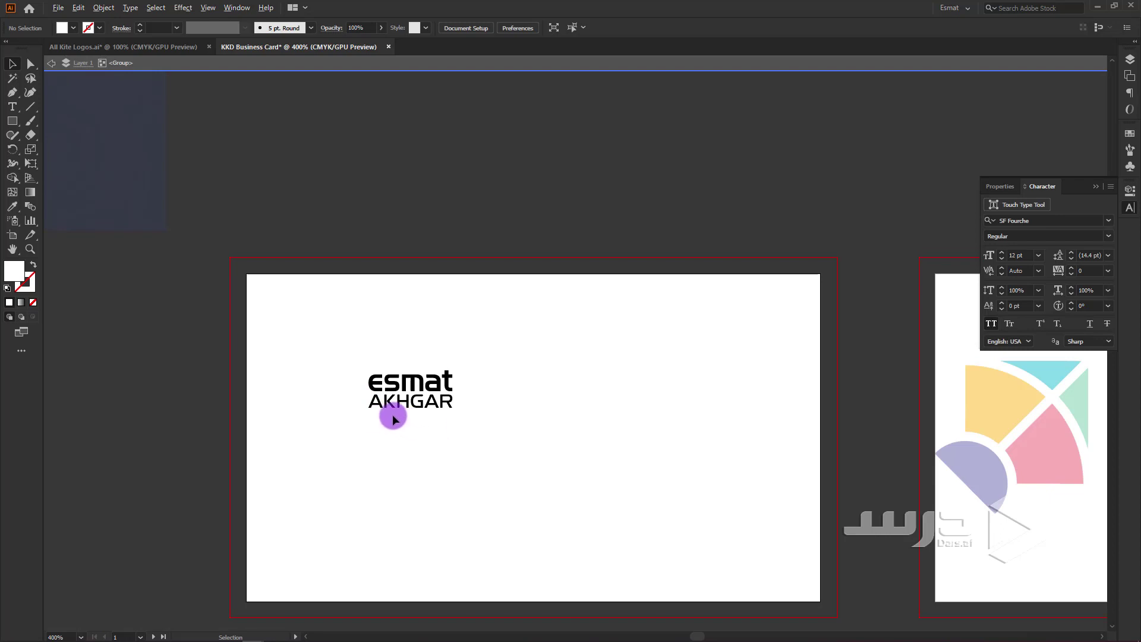
pyautogui.keyDown('alt'); pyautogui.scroll(2, 392, 418); pyautogui.keyUp('alt')
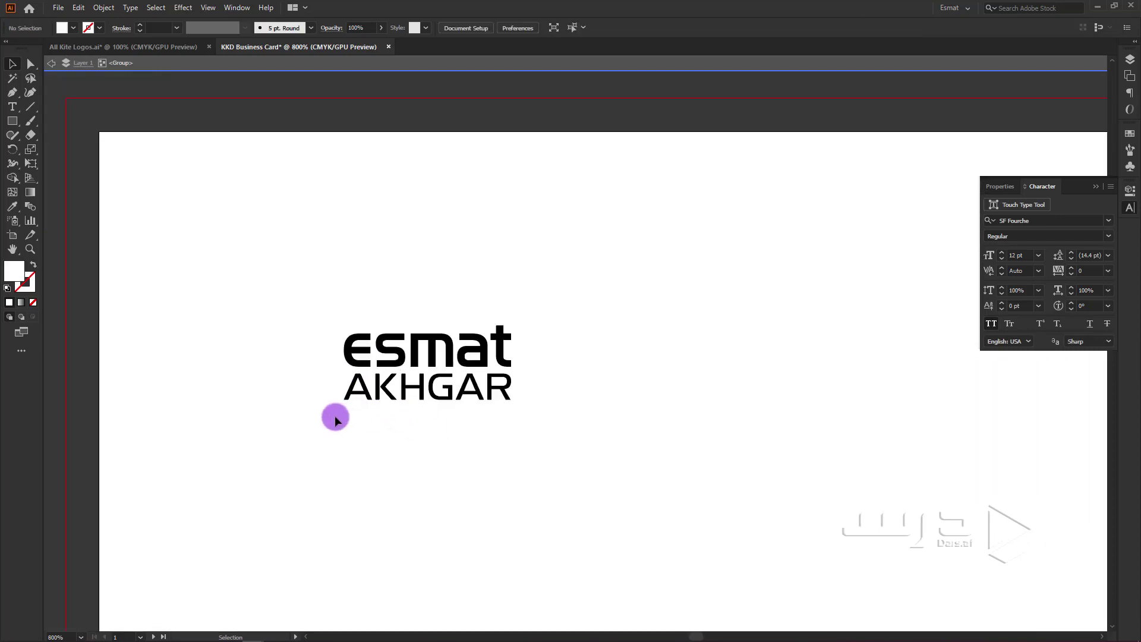
pyautogui.moveTo(335, 420); pyautogui.dragTo(549, 381)
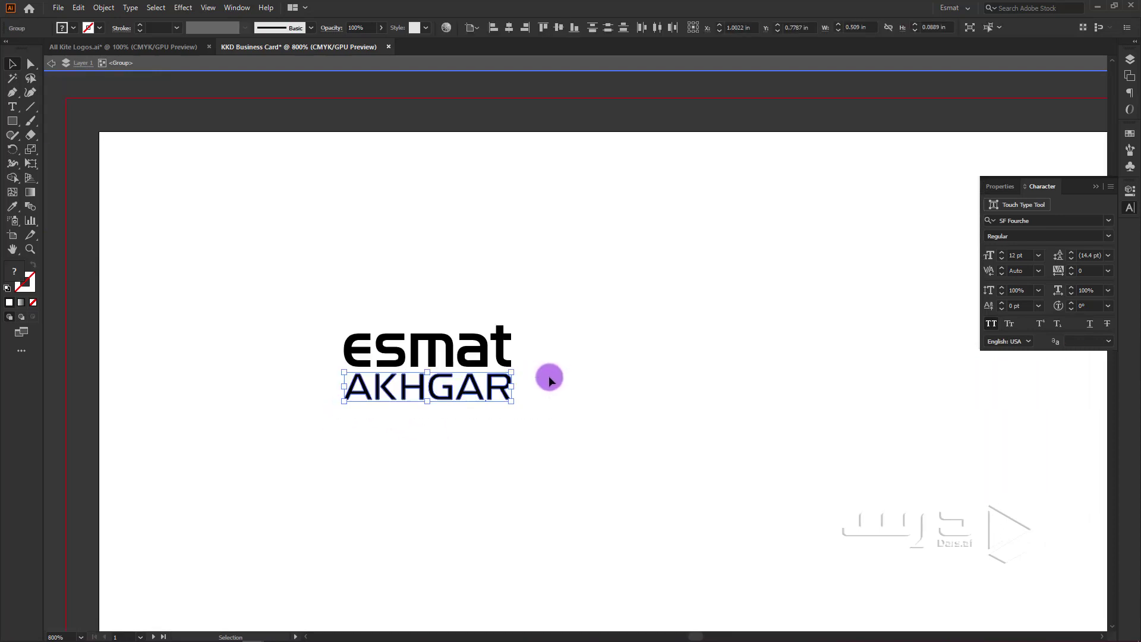
pyautogui.doubleClick(547, 377)
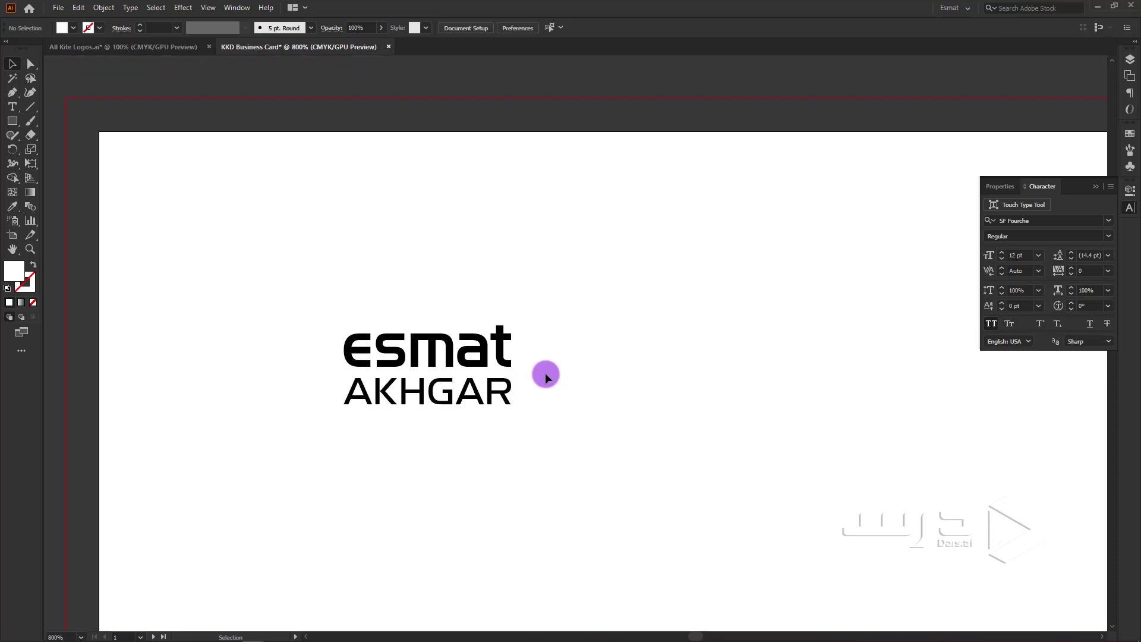
pyautogui.keyDown('alt'); pyautogui.scroll(-3, 540, 376); pyautogui.keyUp('alt')
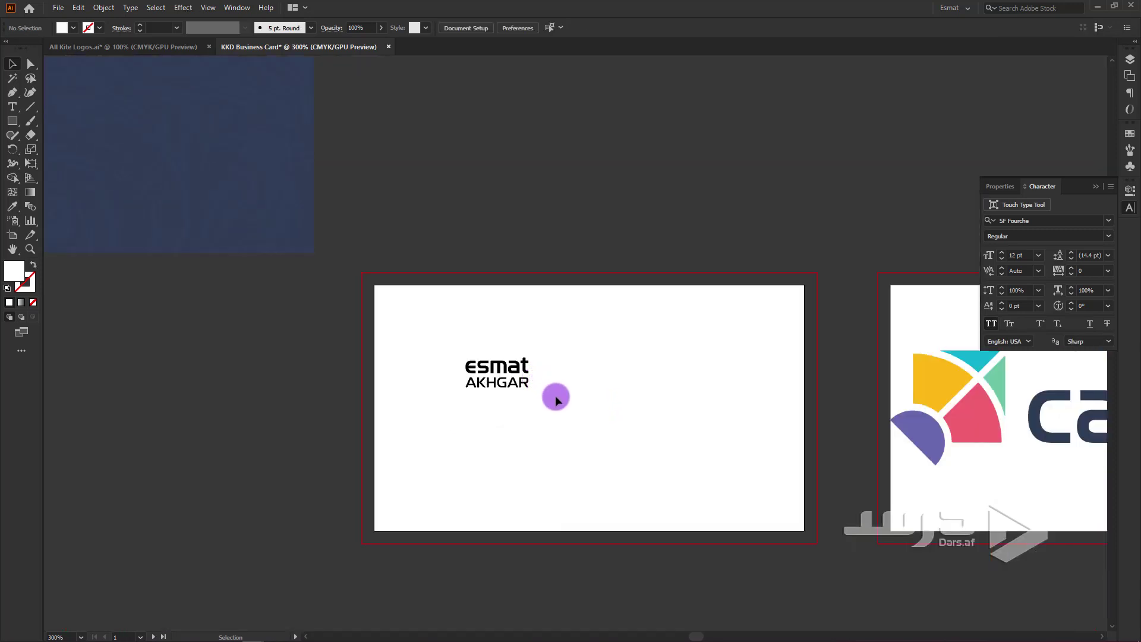
pyautogui.moveTo(559, 403)
pyautogui.mouseDown()
pyautogui.moveTo(463, 360)
pyautogui.moveTo(450, 438)
pyautogui.moveTo(483, 479)
pyautogui.mouseUp()
pyautogui.click(455, 437)
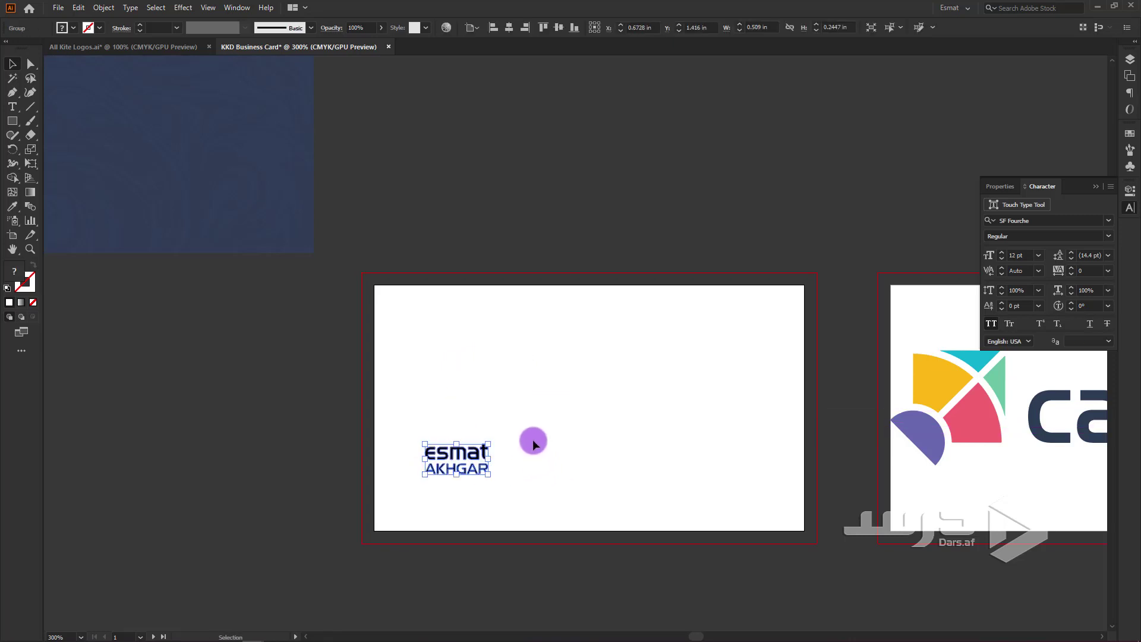
# - Raise the Cal Kite logo, place the name beneath it on the right card, and move the pattern aside
pyautogui.scroll(-2, 533, 440)
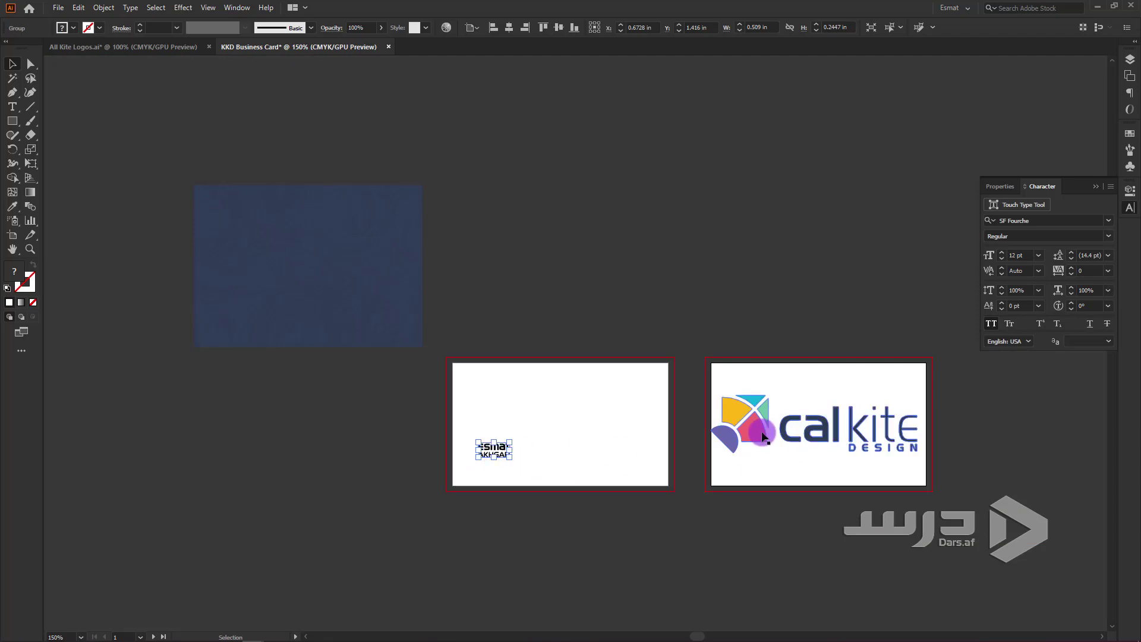
pyautogui.moveTo(762, 433); pyautogui.dragTo(765, 417)
pyautogui.moveTo(505, 450); pyautogui.dragTo(794, 452)
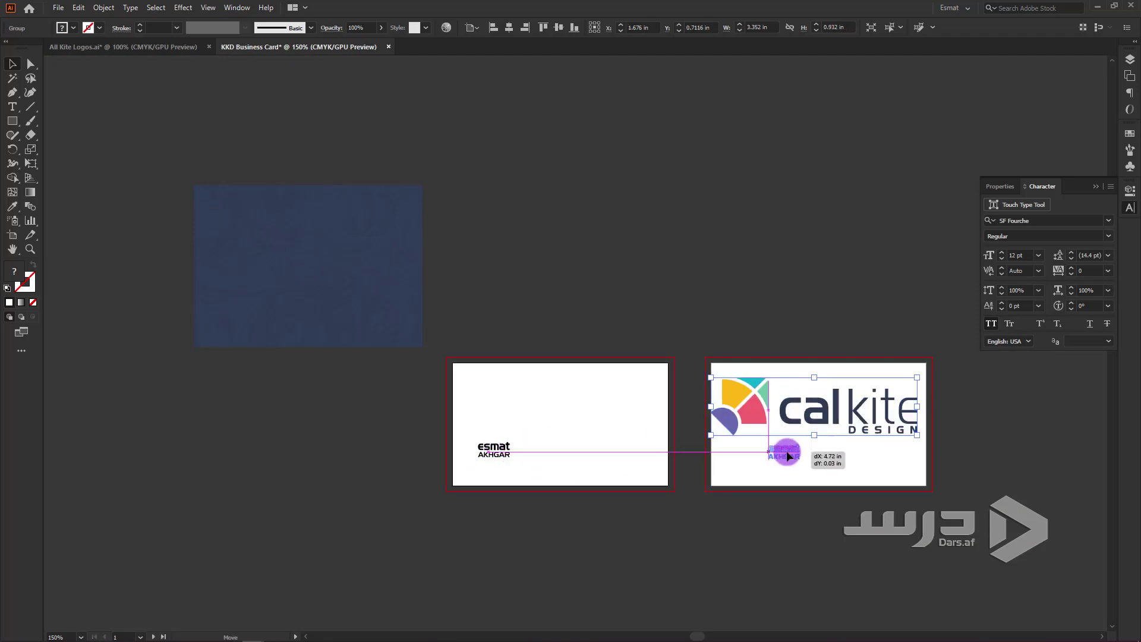
pyautogui.moveTo(333, 316)
pyautogui.mouseDown()
pyautogui.moveTo(1084, 477)
pyautogui.moveTo(1076, 469)
pyautogui.mouseUp()
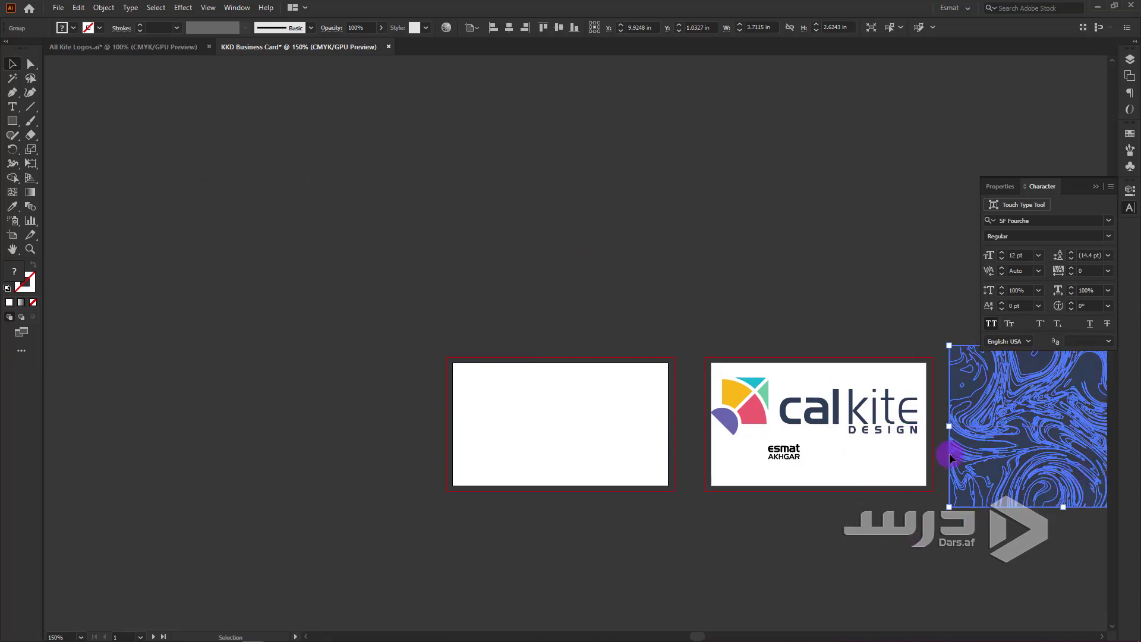
pyautogui.click(870, 549)
pyautogui.click(980, 417)
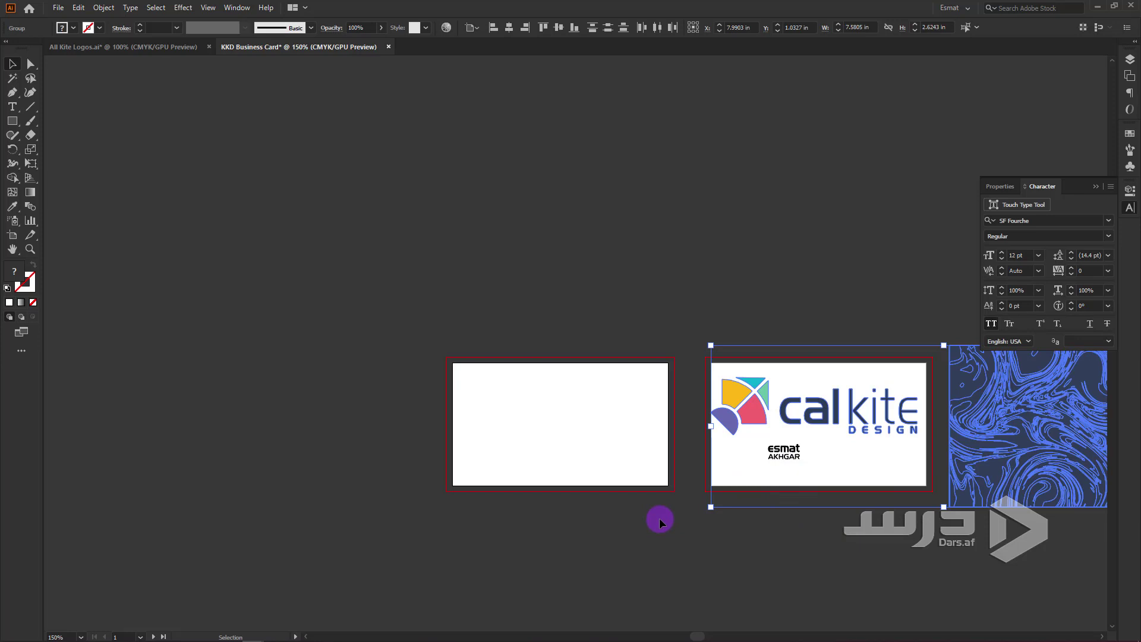
# - Draw a text box on the blank left card and replace its placeholder with the phone number
pyautogui.click(13, 108)
pyautogui.scroll(2, 547, 482)
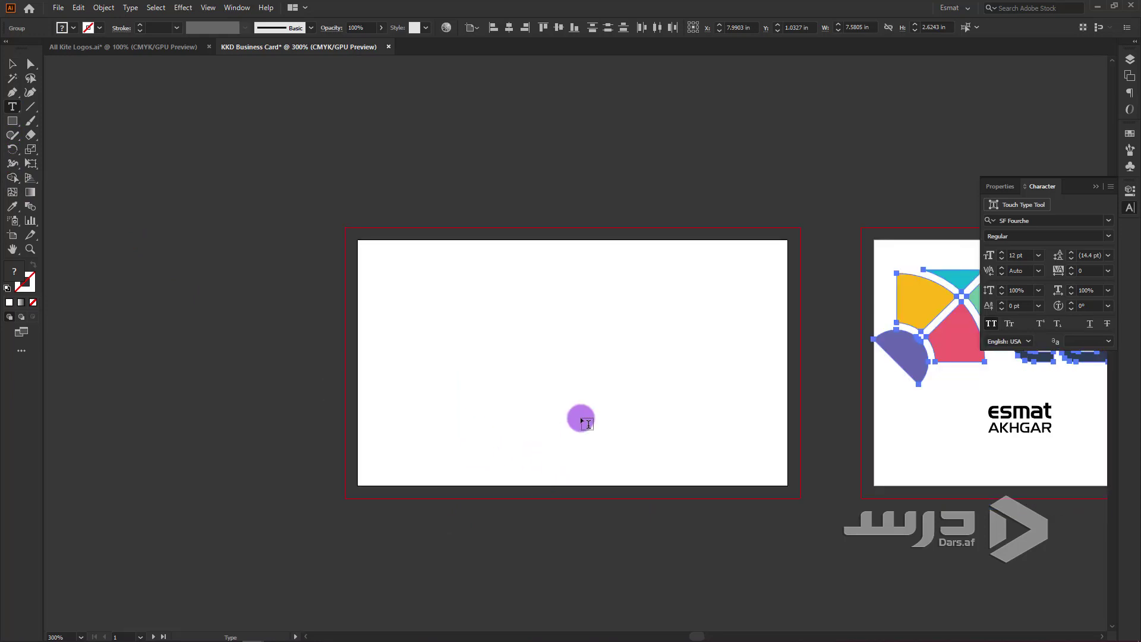
pyautogui.moveTo(581, 421); pyautogui.dragTo(515, 485)
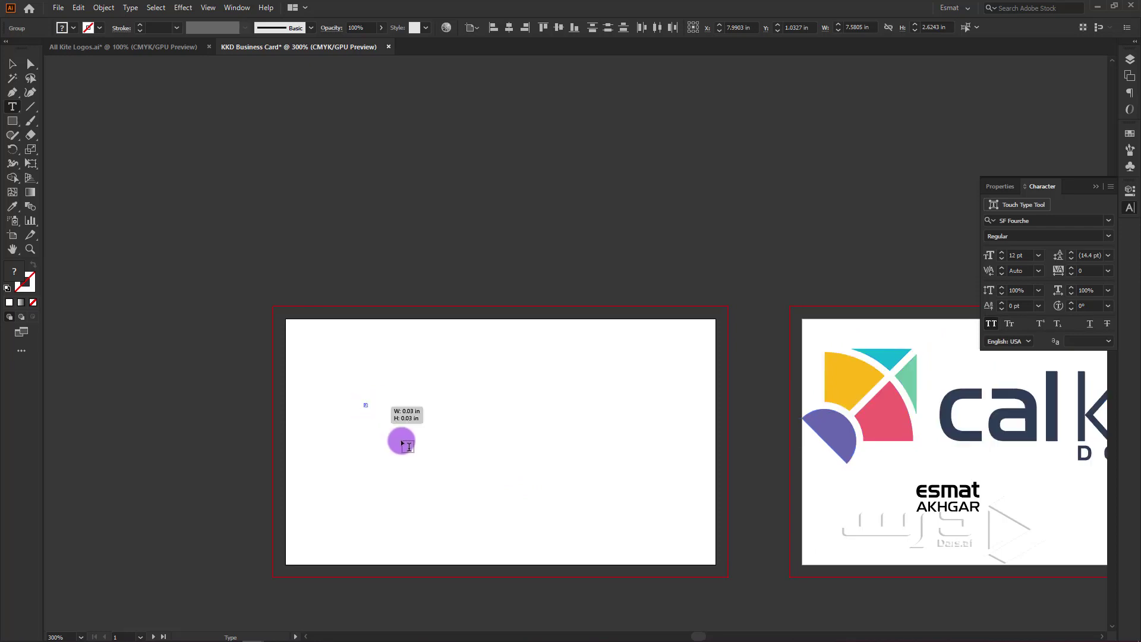
pyautogui.moveTo(365, 404); pyautogui.dragTo(571, 489)
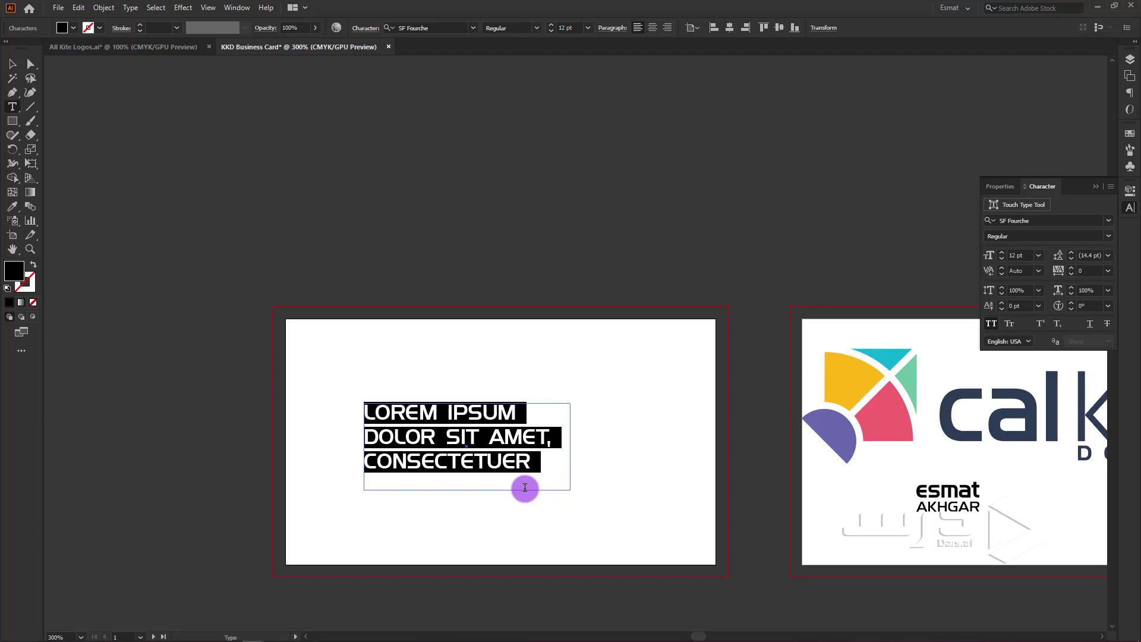
pyautogui.press('Delete')
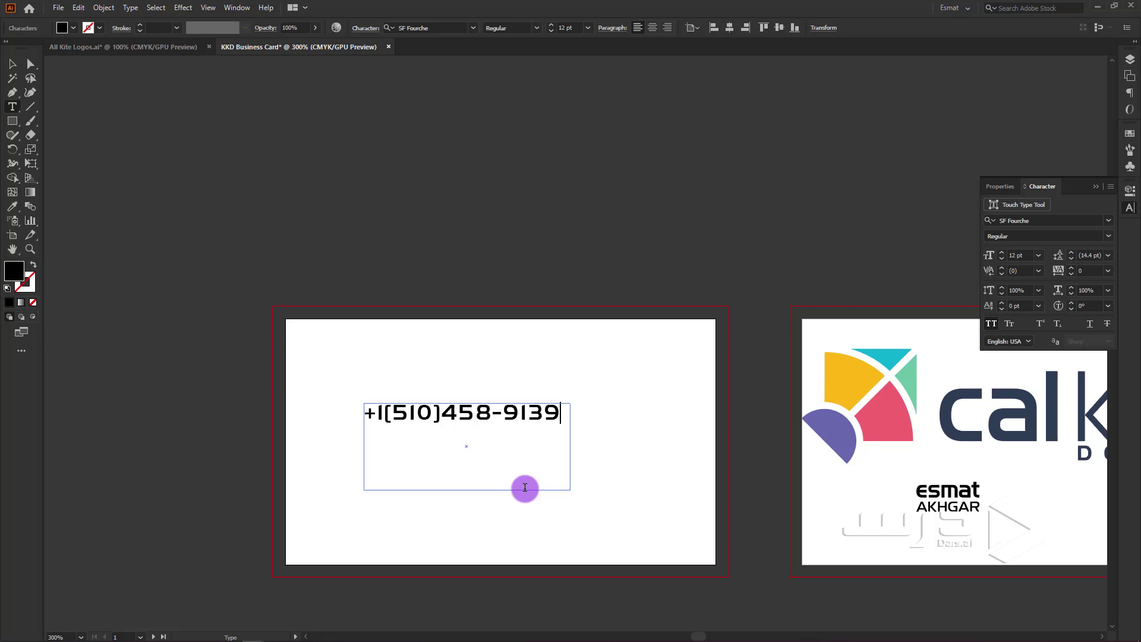
# - Select the phone number text and search 'pop' in the Font field for Poppins
pyautogui.hotkey('ctrl', 'a')
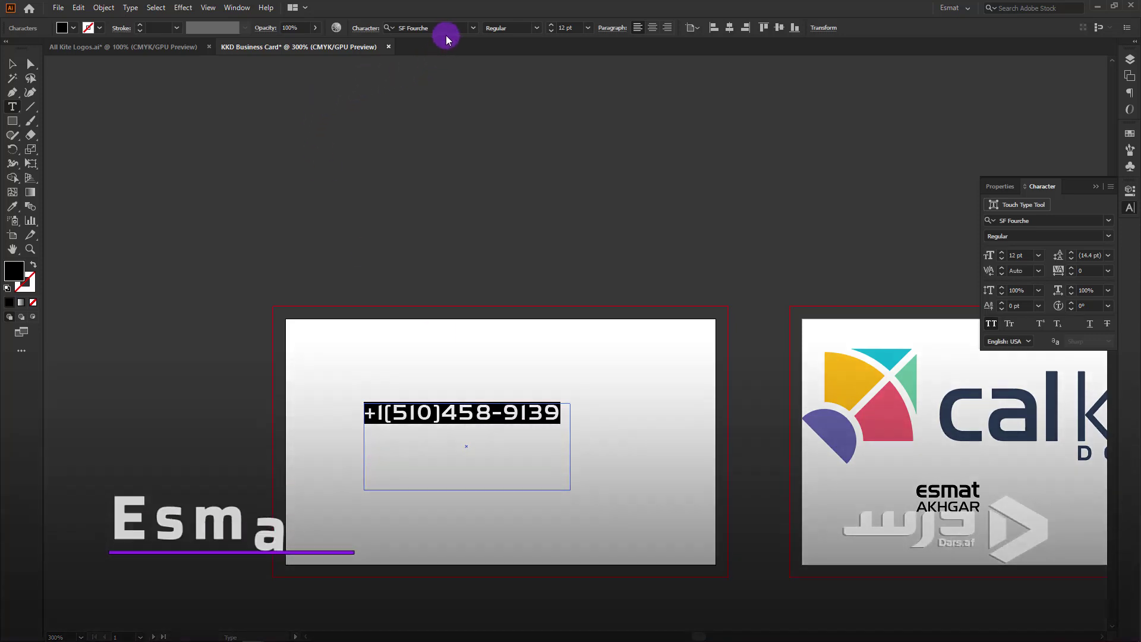
pyautogui.click(441, 27)
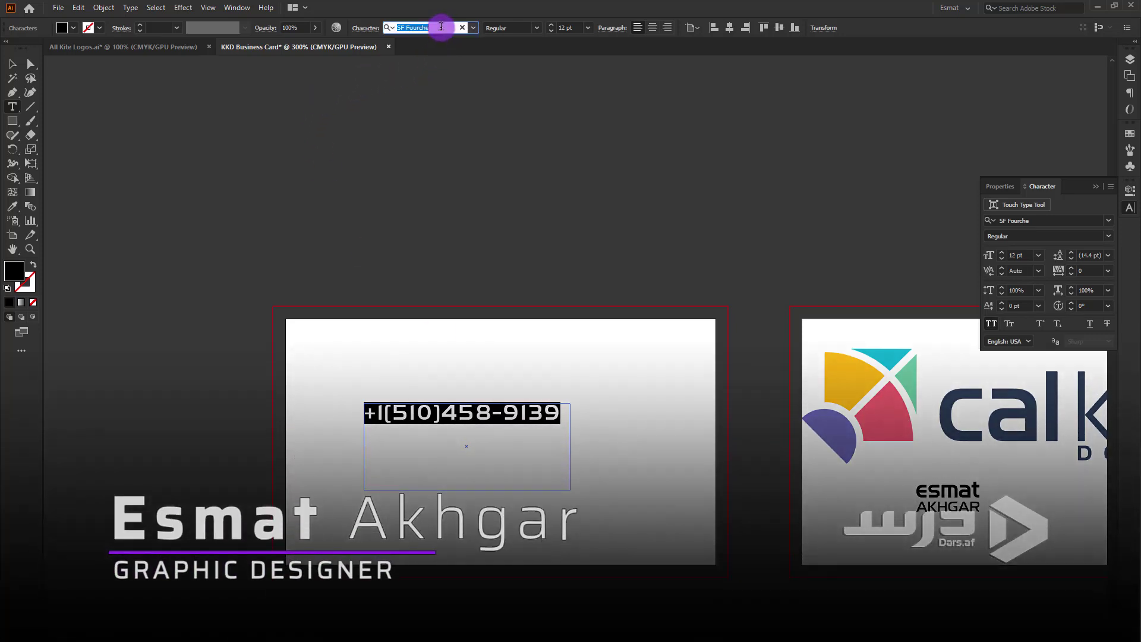
pyautogui.write('p')
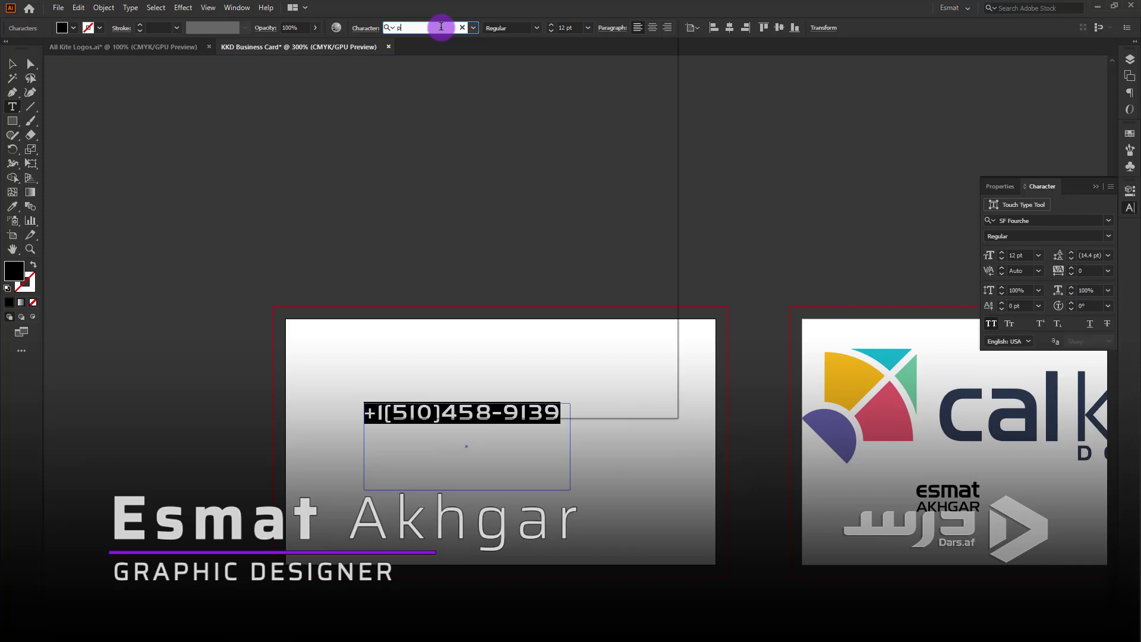
pyautogui.write('op')
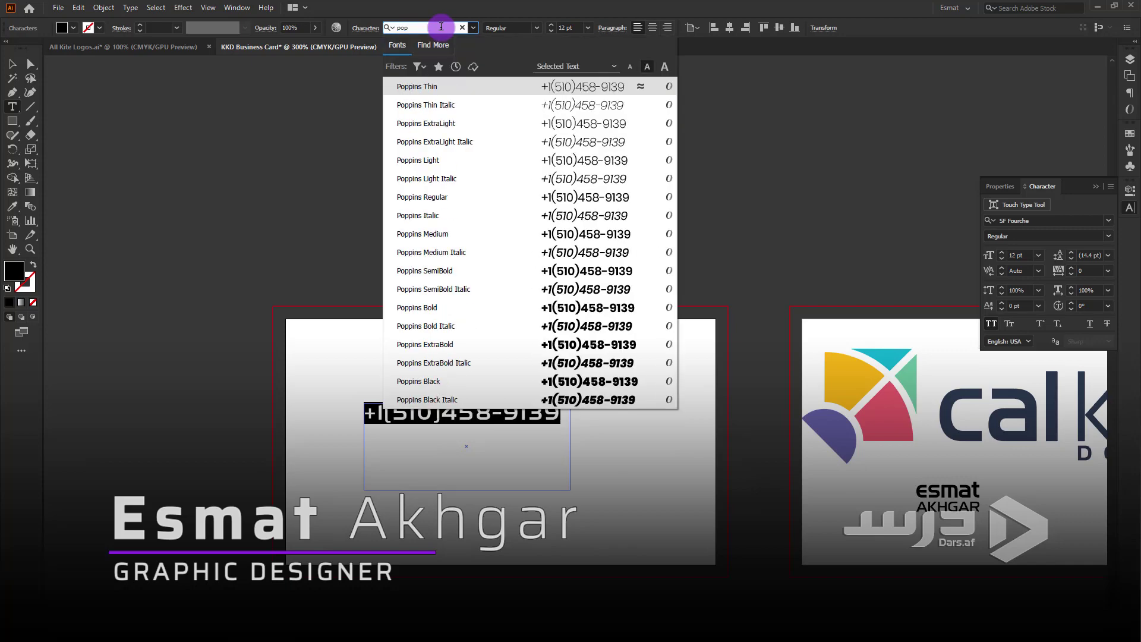
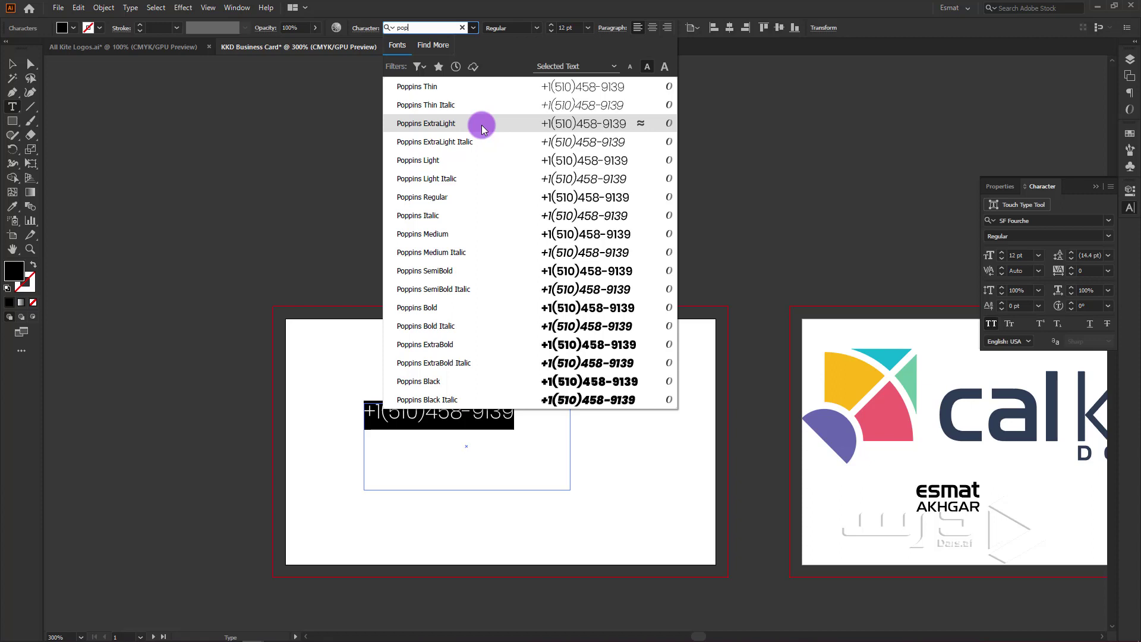
# - Set the phone number text to Poppins ExtraLight, turn off All Caps, and type calkite.com
pyautogui.click(481, 123)
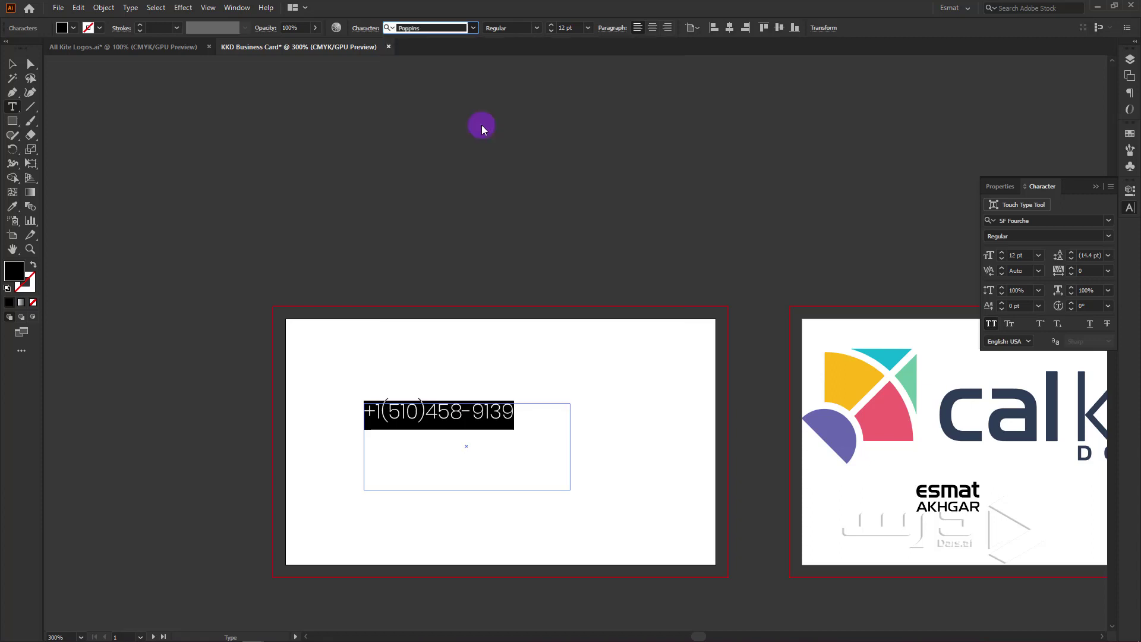
pyautogui.click(442, 423)
pyautogui.moveTo(531, 411); pyautogui.dragTo(362, 427)
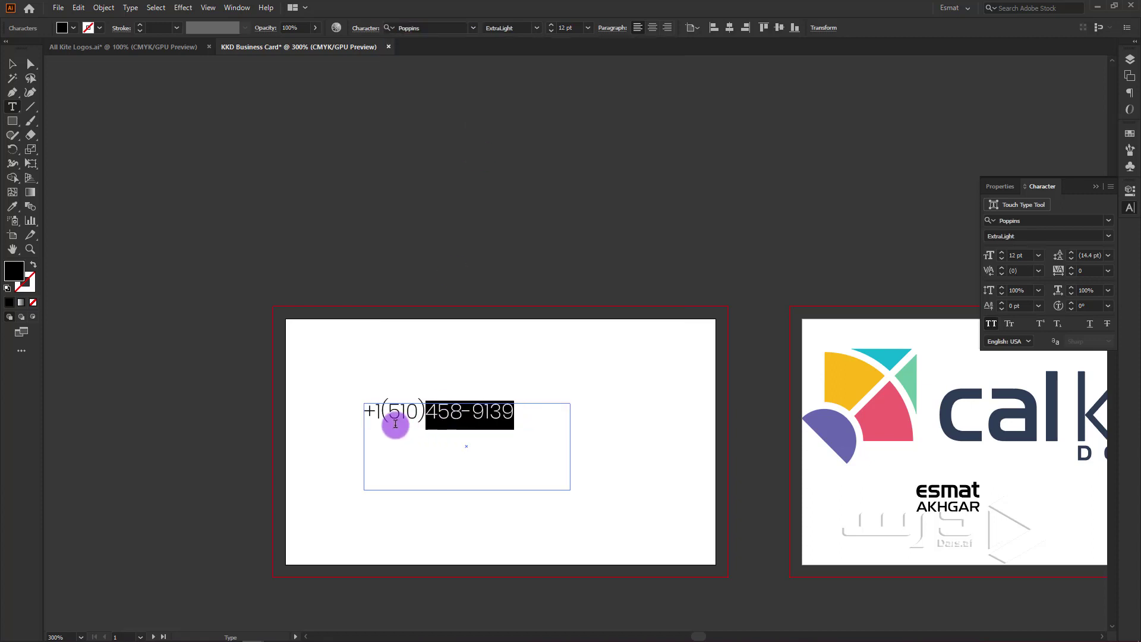
pyautogui.click(434, 419)
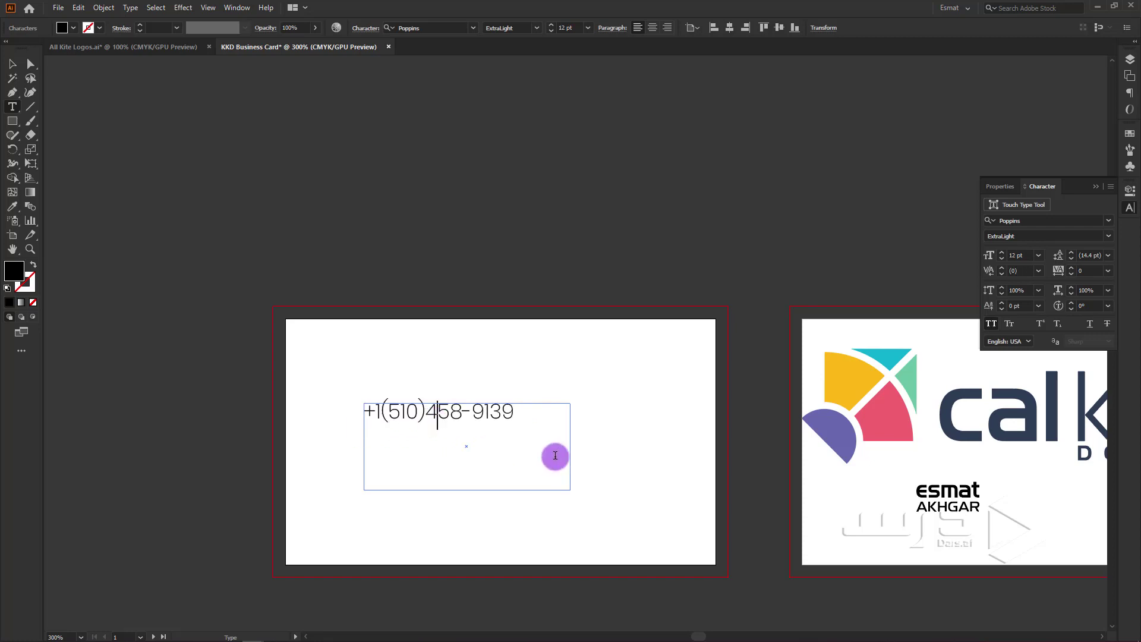
pyautogui.moveTo(520, 410); pyautogui.dragTo(365, 415)
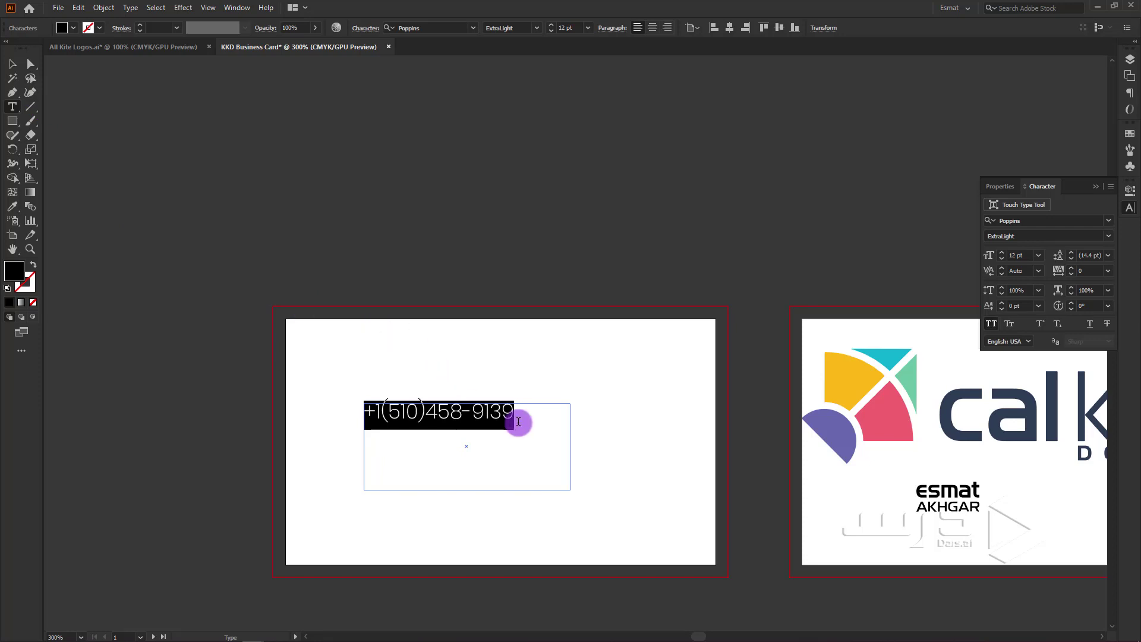
pyautogui.click(522, 420)
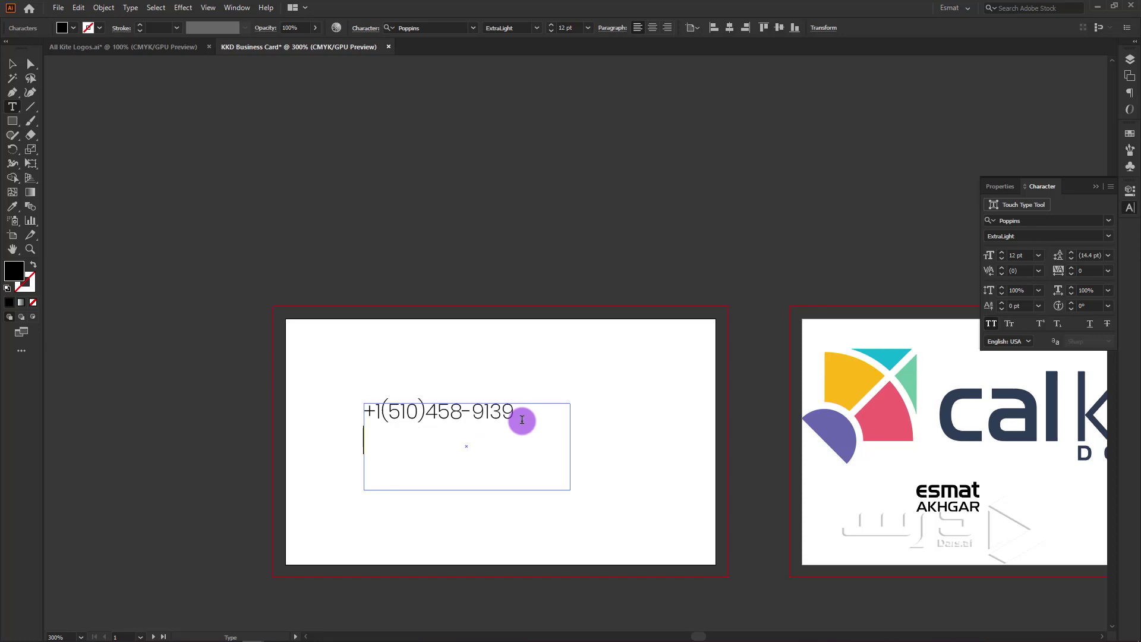
pyautogui.click(991, 324)
pyautogui.write('www.')
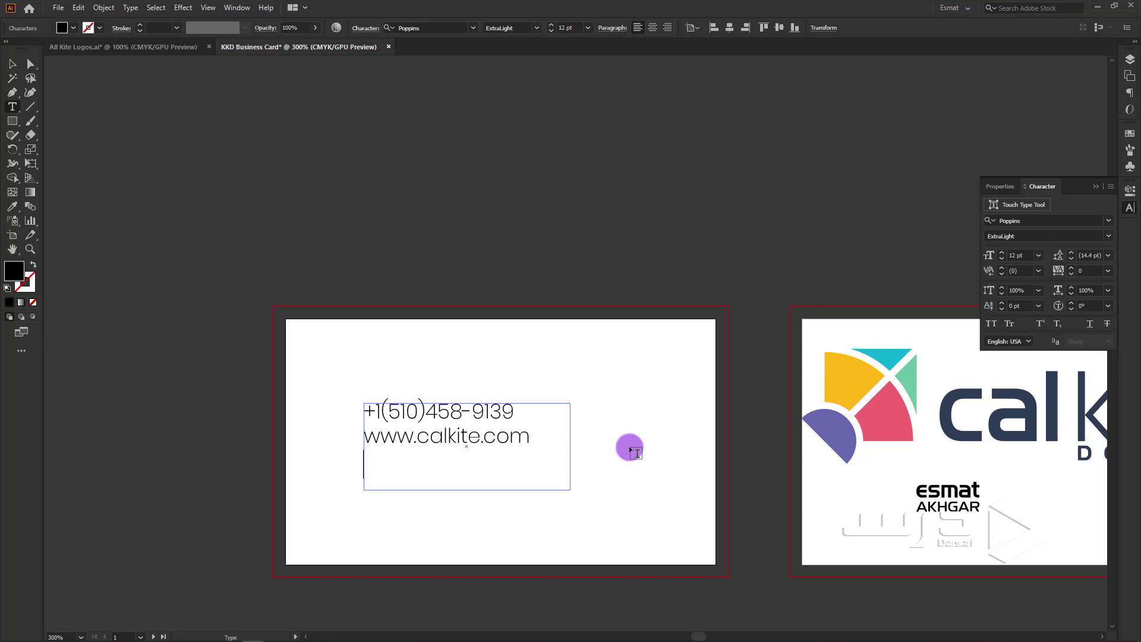
pyautogui.write('calkit')
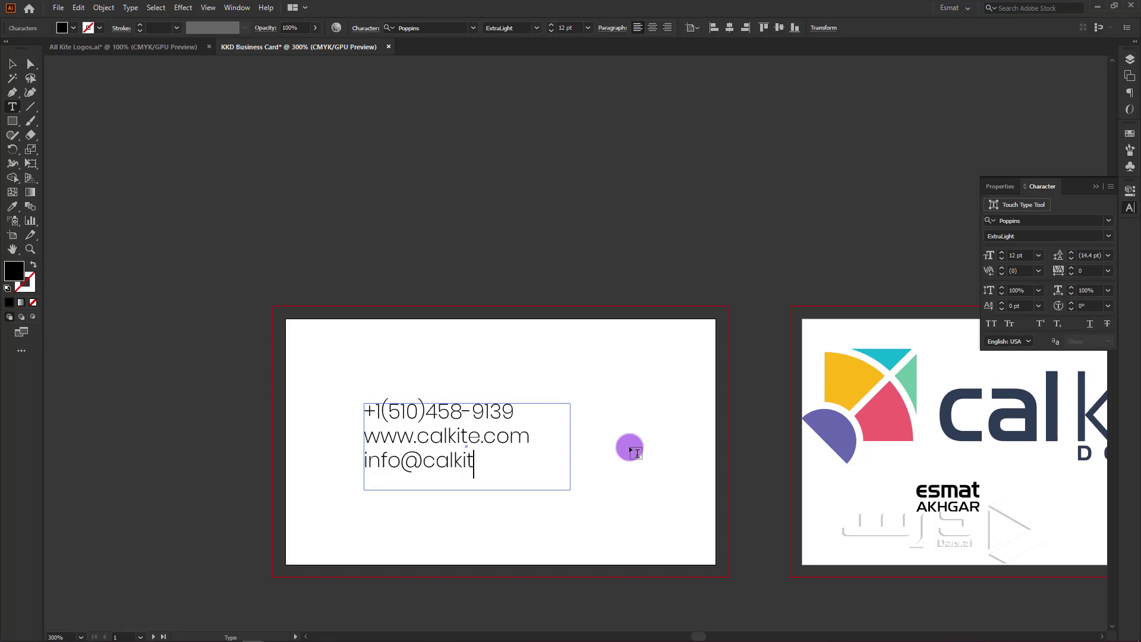
pyautogui.write('e.com')
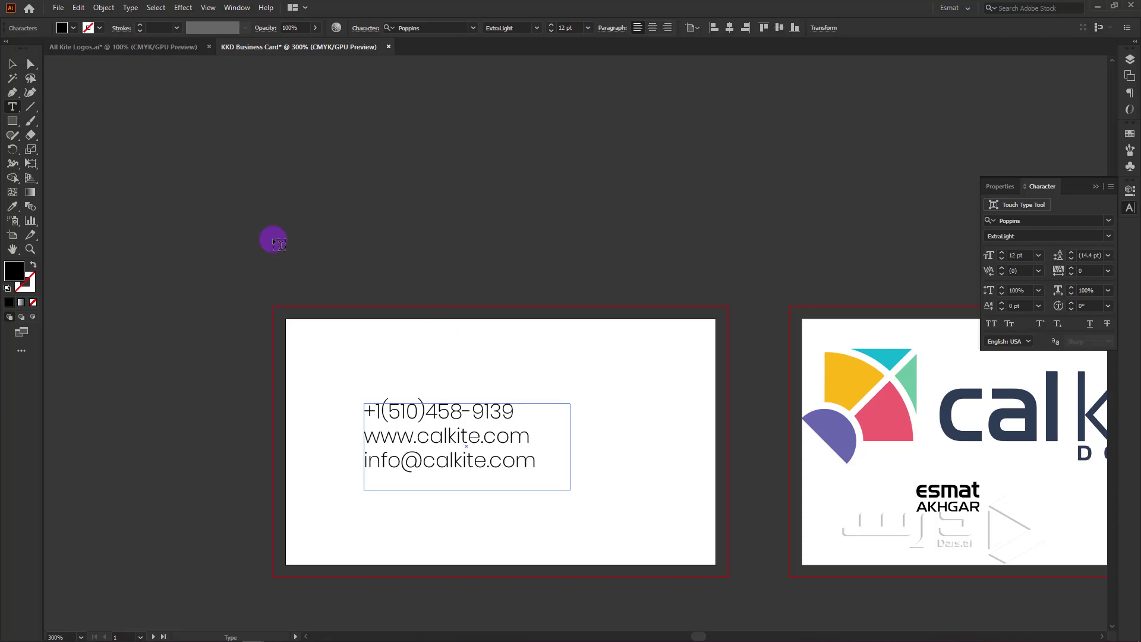
# - Alt-drag an editable backup copy of the contact text off the card, up and left
pyautogui.click(13, 66)
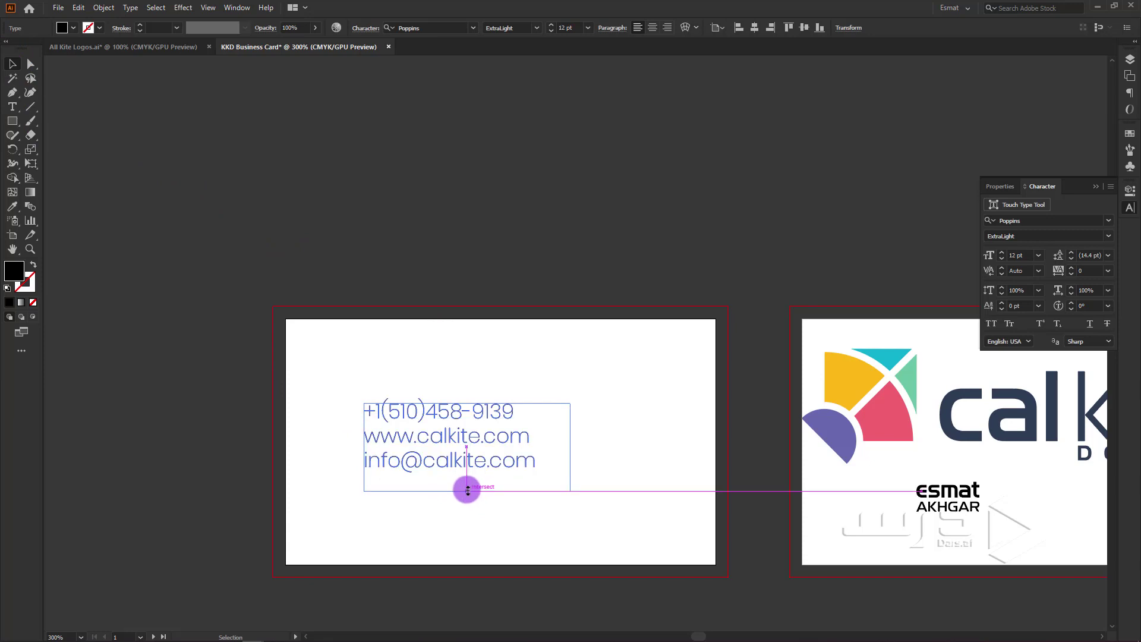
pyautogui.scroll(-2, 527, 449)
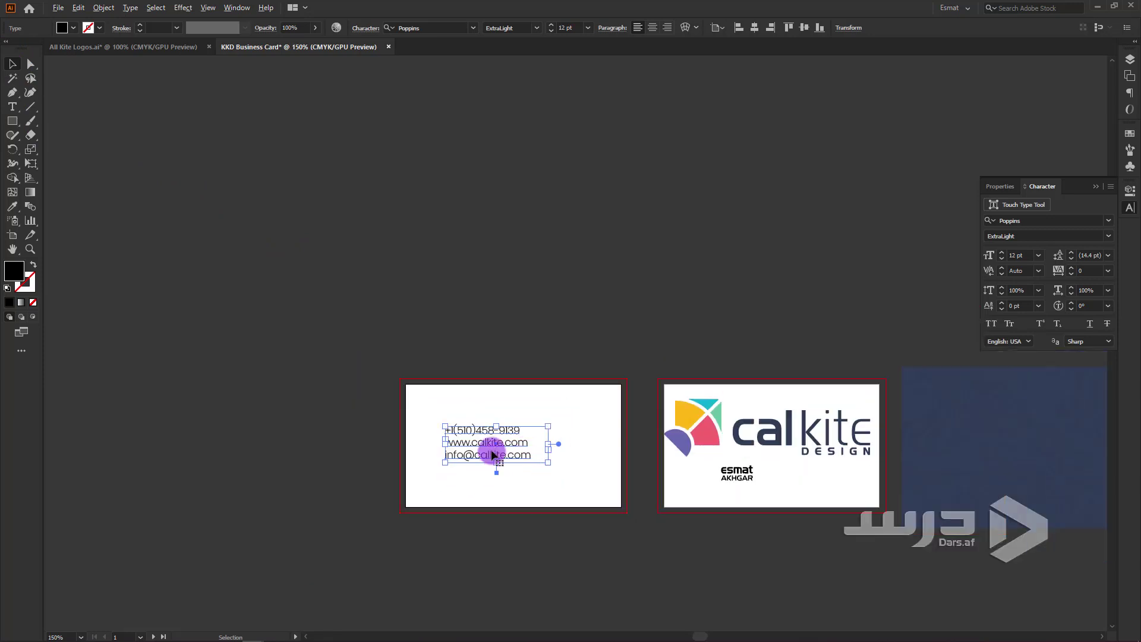
pyautogui.moveTo(492, 449); pyautogui.dragTo(185, 470)
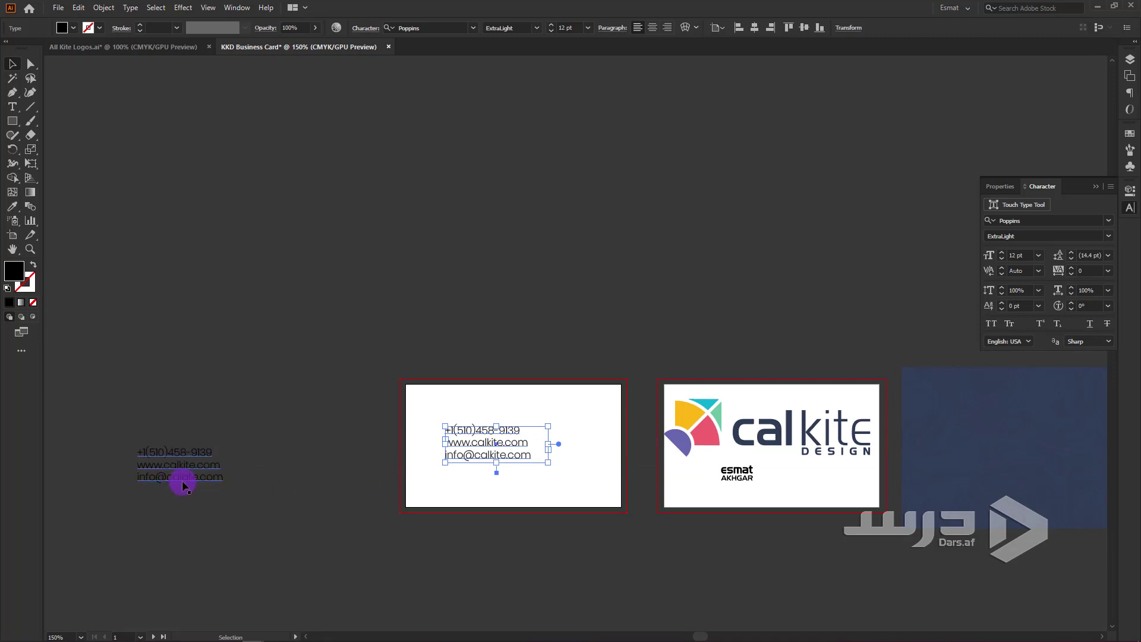
pyautogui.click(471, 461)
pyautogui.scroll(1, 179, 493)
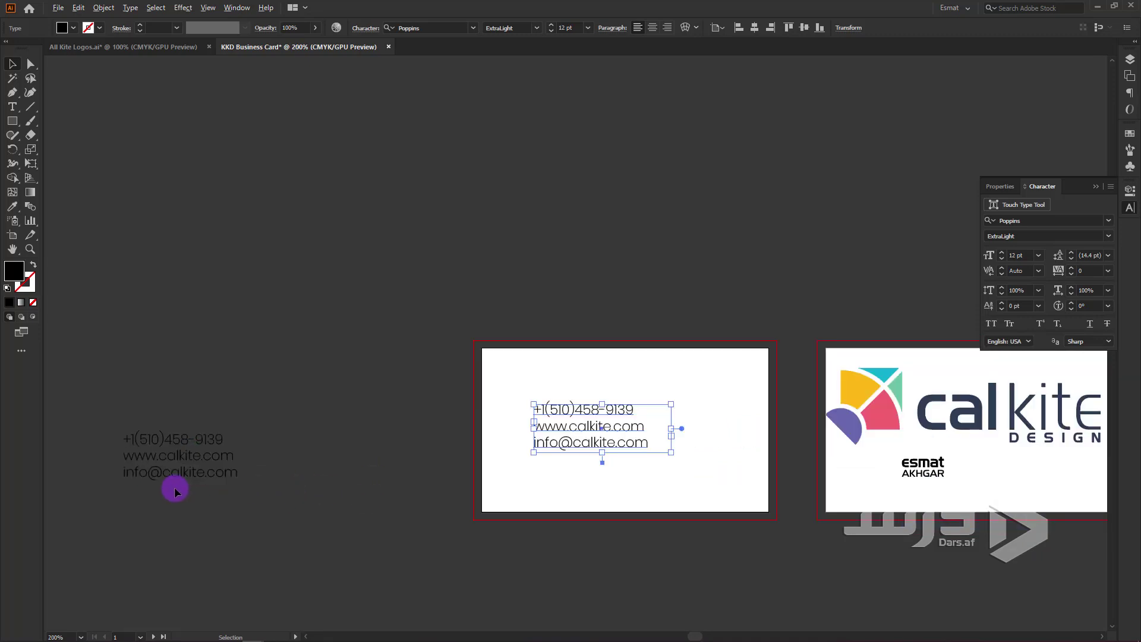
pyautogui.click(201, 456)
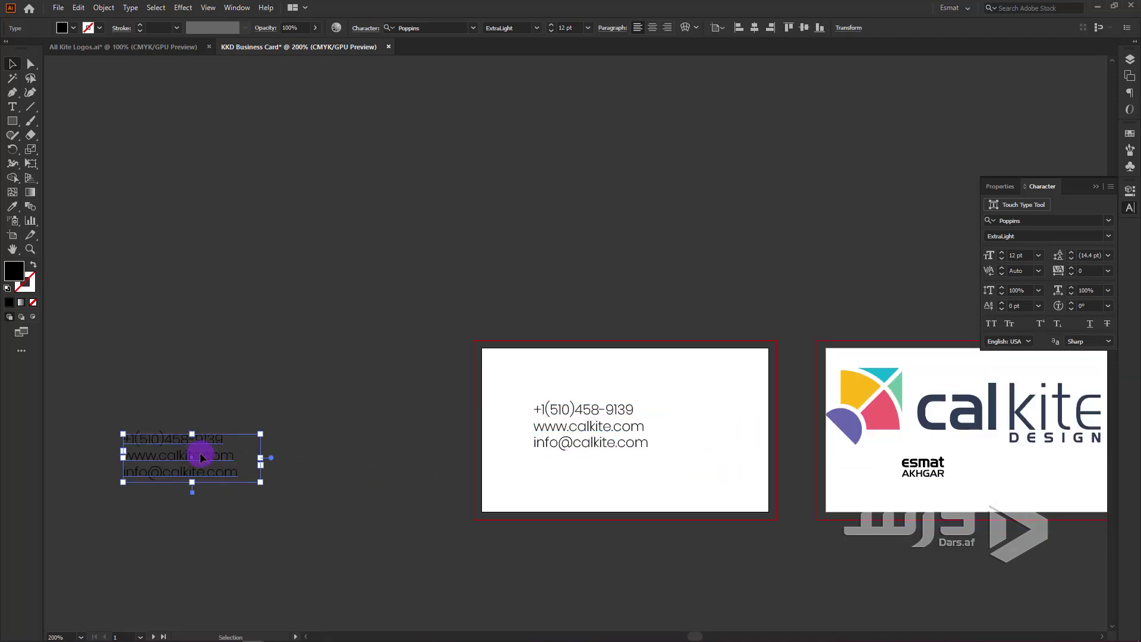
pyautogui.moveTo(200, 456); pyautogui.dragTo(142, 431)
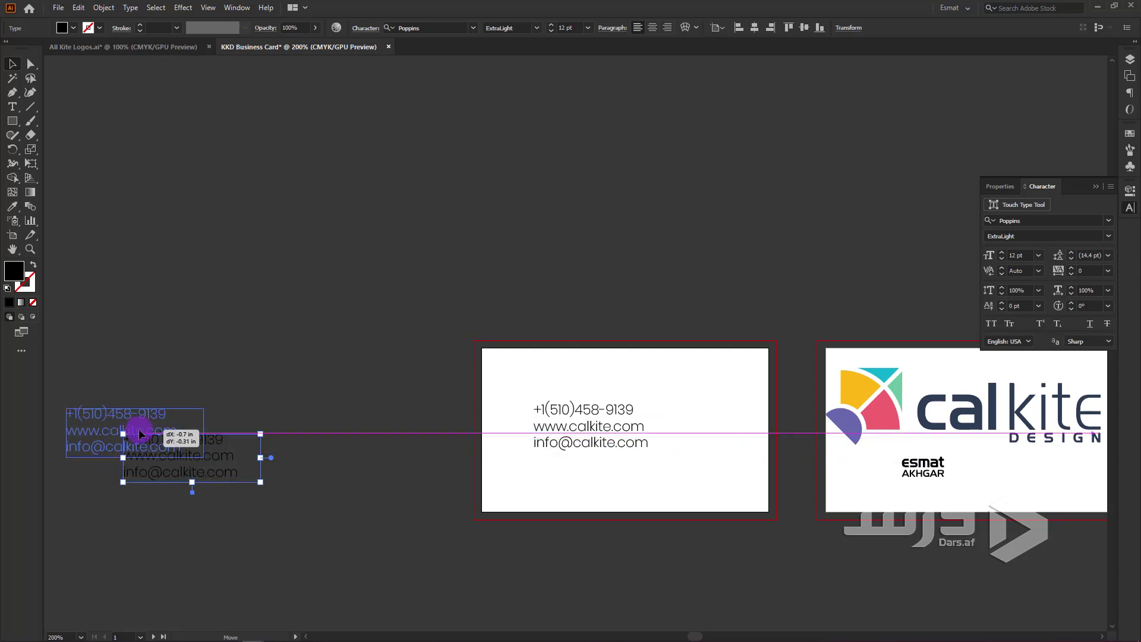
# - Right-align the contact lines on the card and expand them into outlines with Object > Expand
pyautogui.click(541, 429)
pyautogui.scroll(2, 641, 448)
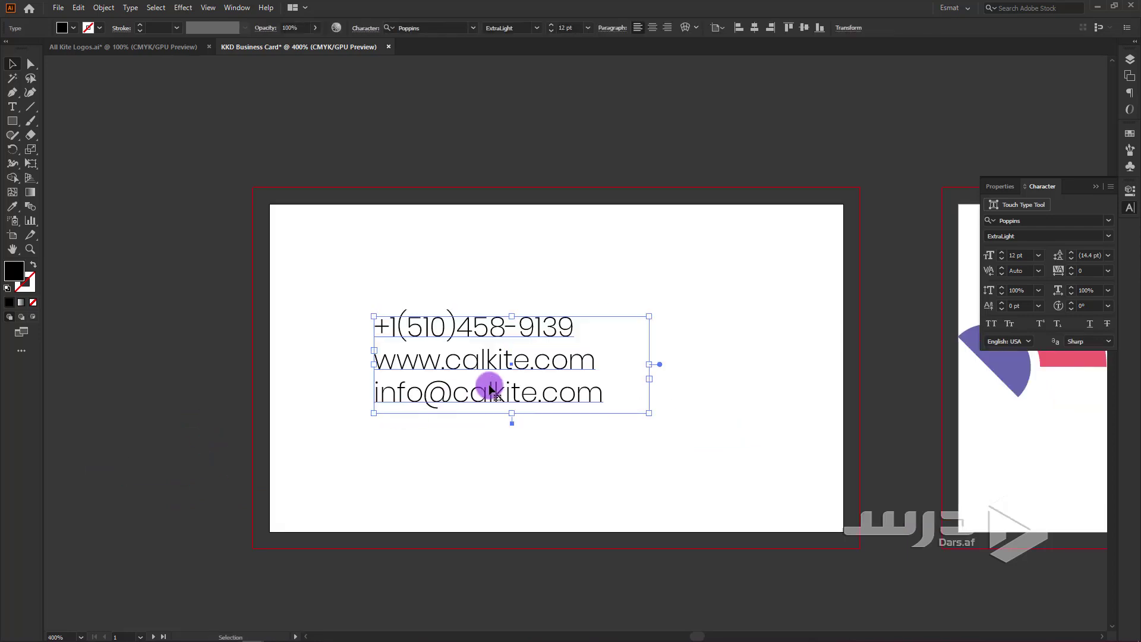
pyautogui.click(667, 28)
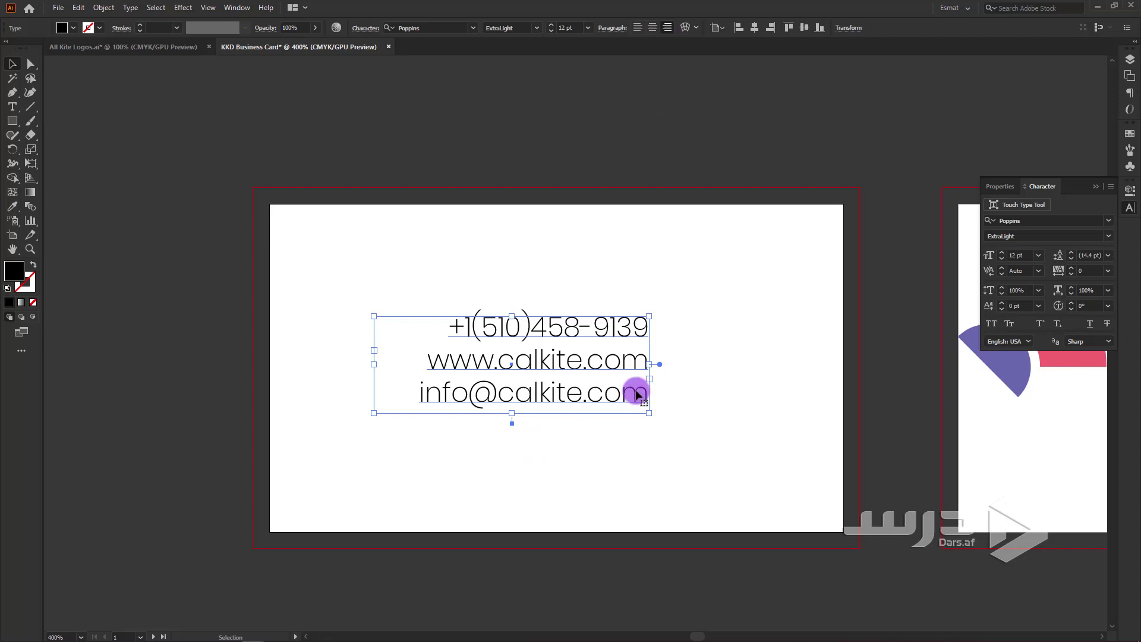
pyautogui.click(103, 7)
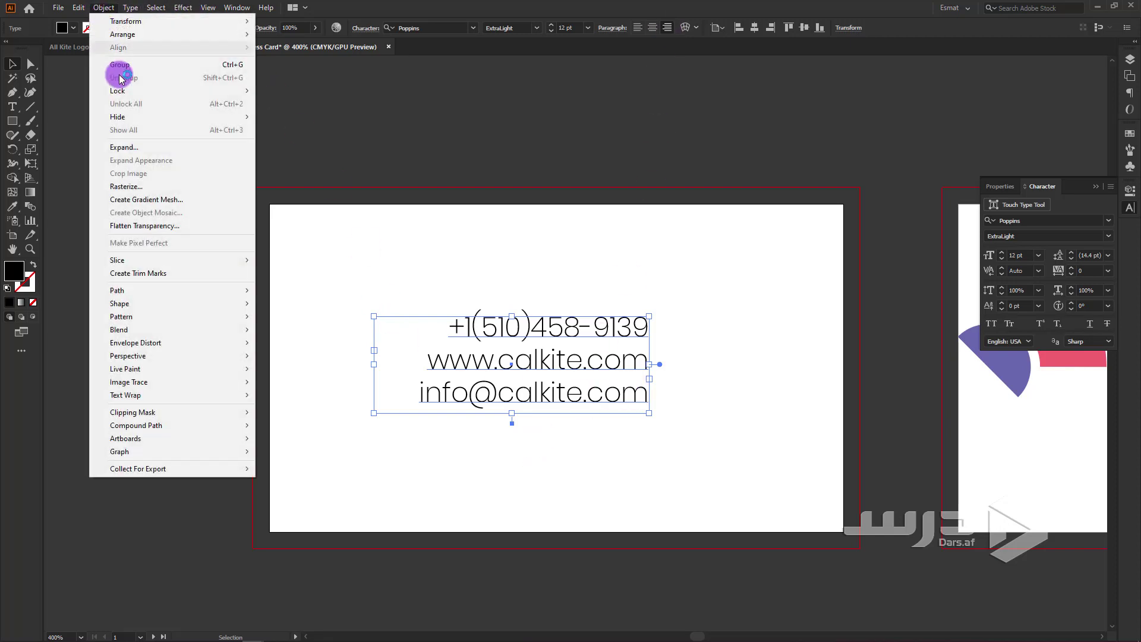
pyautogui.click(123, 147)
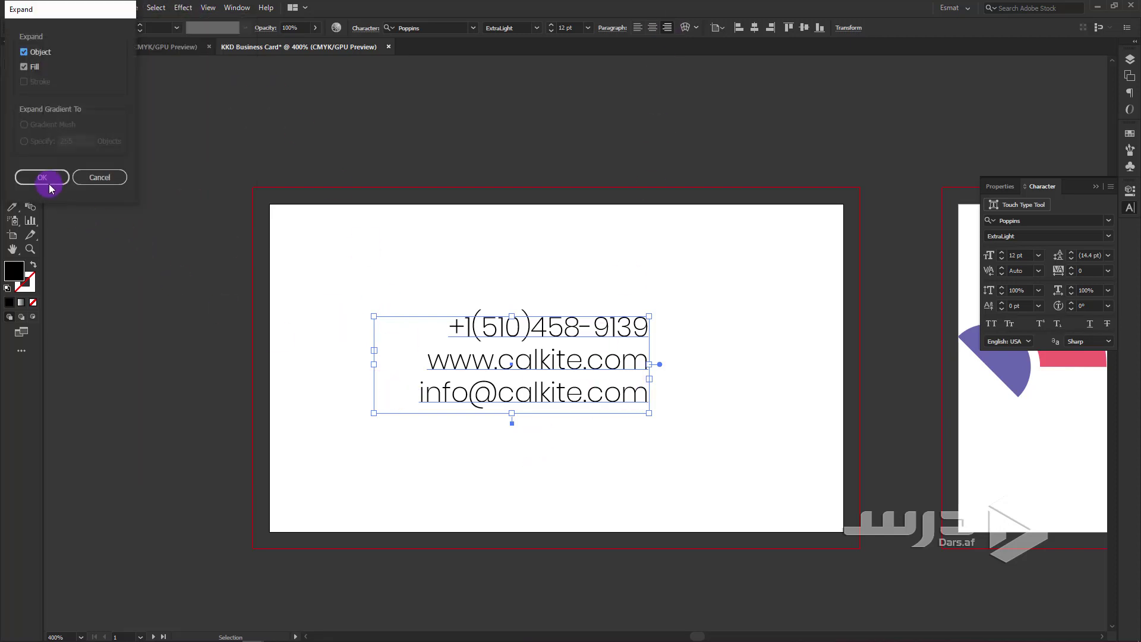
pyautogui.click(48, 181)
pyautogui.click(92, 279)
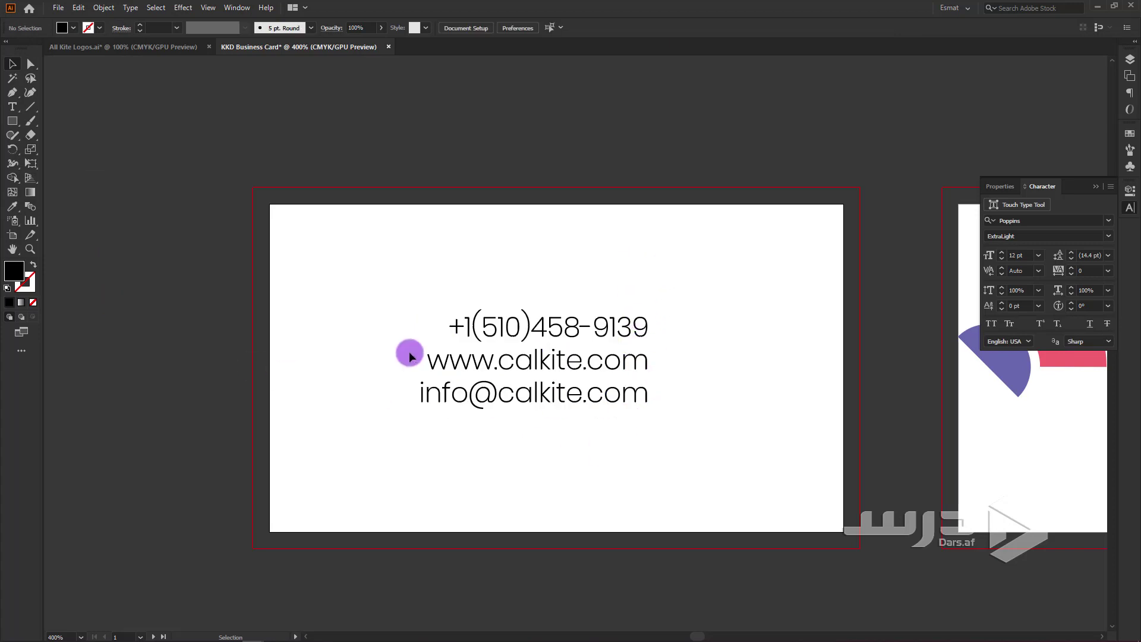
pyautogui.scroll(-3, 344, 422)
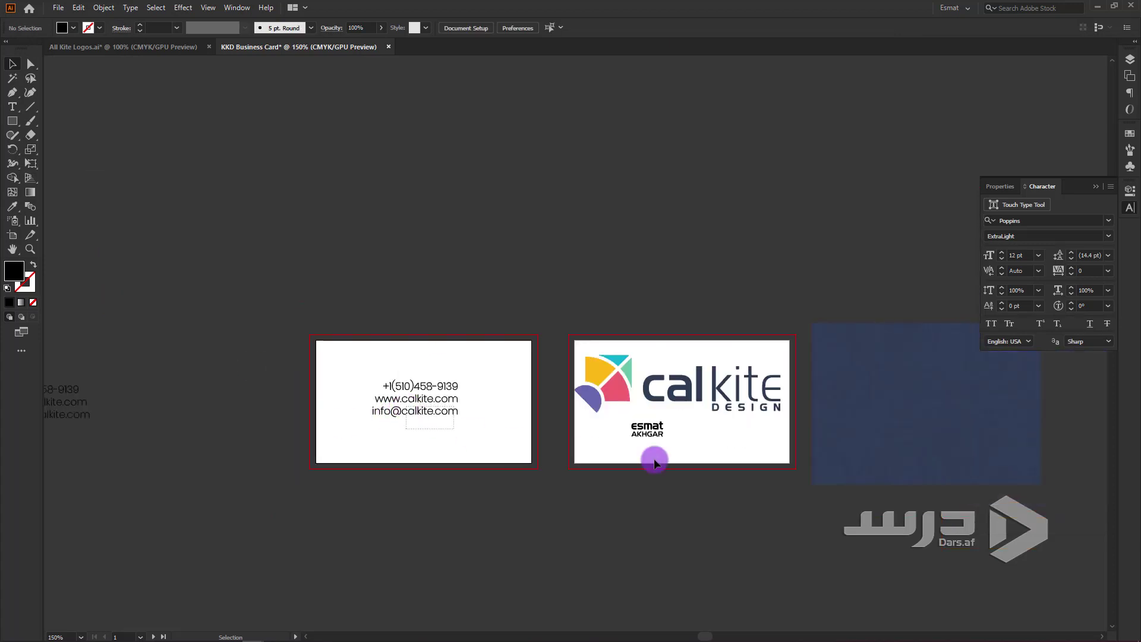
# - Drag the outlined contact lines onto the logo card's lower right and deselect
pyautogui.moveTo(451, 411); pyautogui.dragTo(765, 448)
pyautogui.click(747, 496)
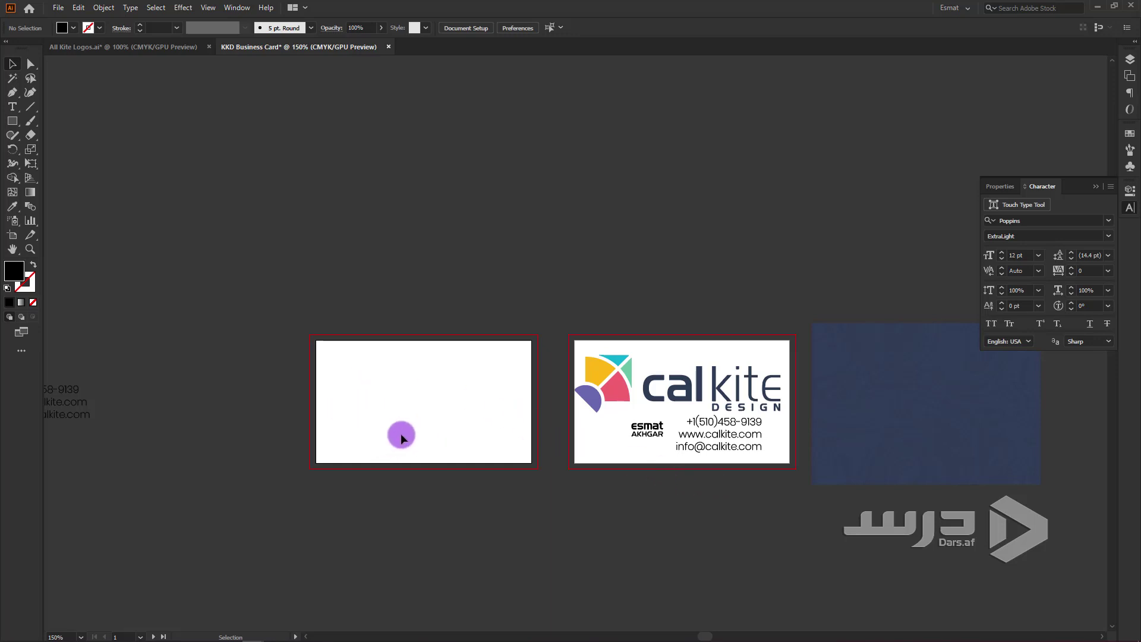
pyautogui.scroll(2, 367, 411)
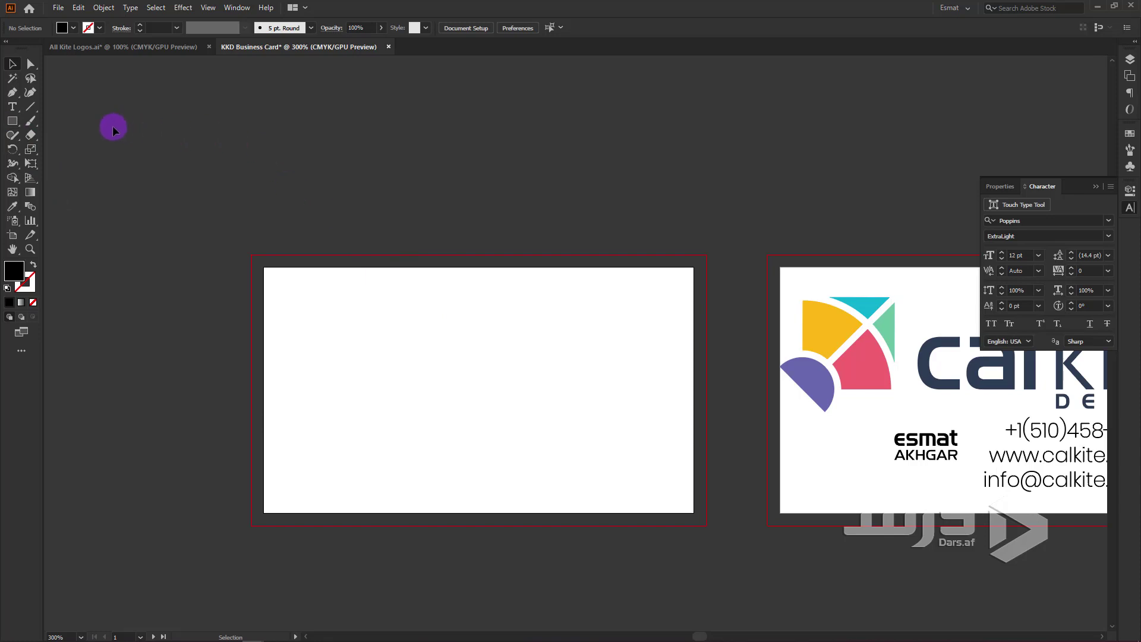
# - Show rulers with Ctrl+R, then drag out a vertical guide and delete it
pyautogui.press('a')
pyautogui.hotkey('ctrl', 'r')
pyautogui.press('v')
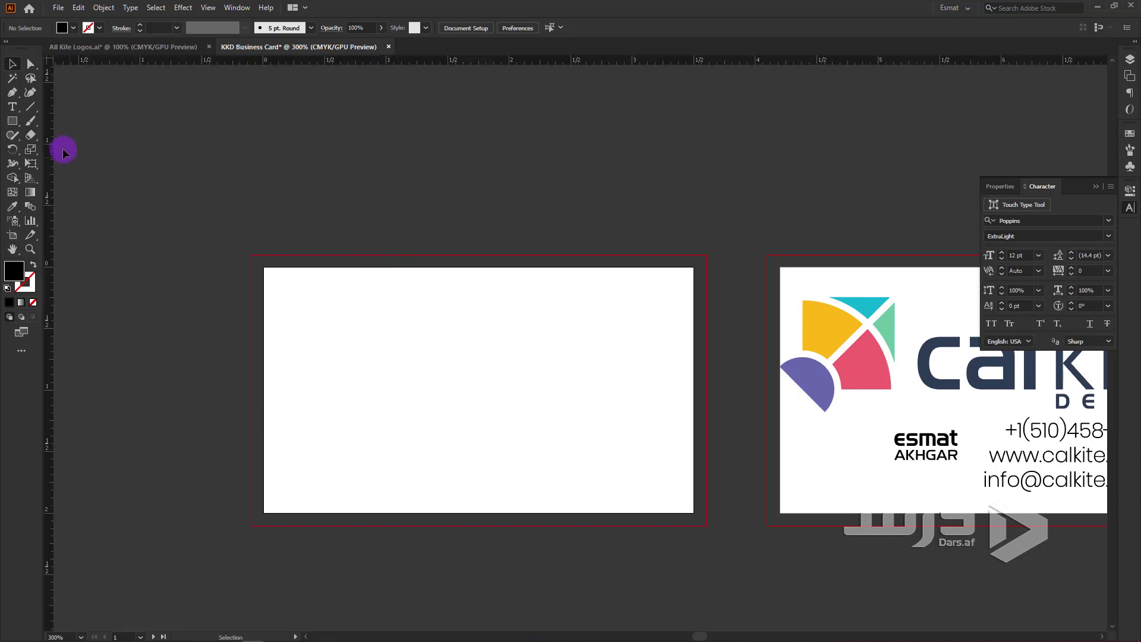
pyautogui.moveTo(49, 140); pyautogui.dragTo(326, 199)
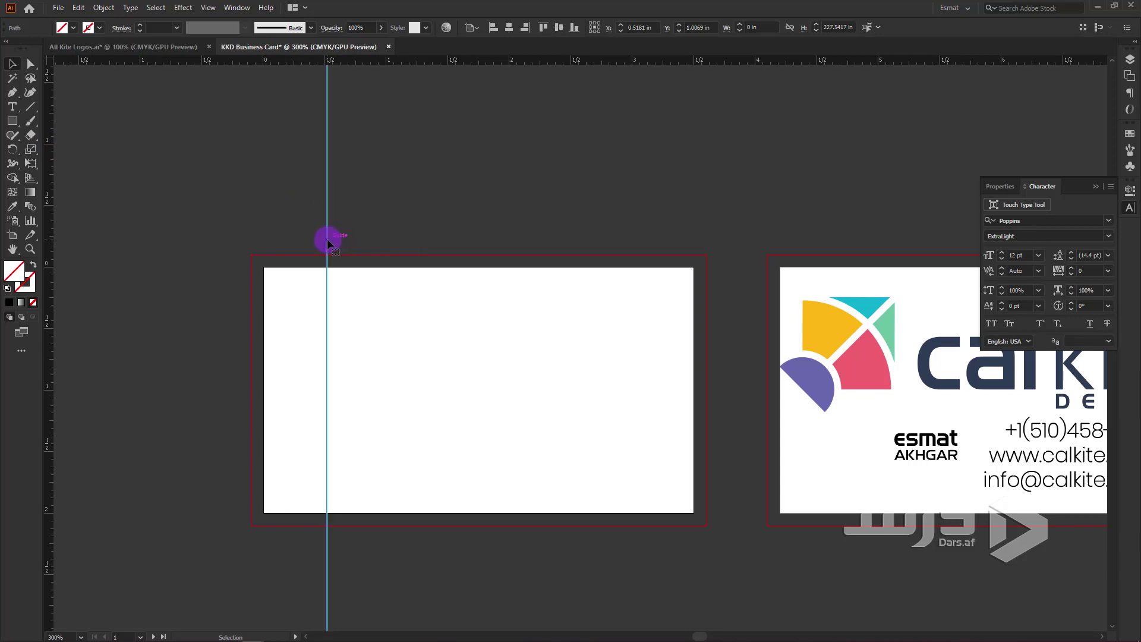
pyautogui.moveTo(326, 242); pyautogui.dragTo(219, 257)
pyautogui.press('Delete')
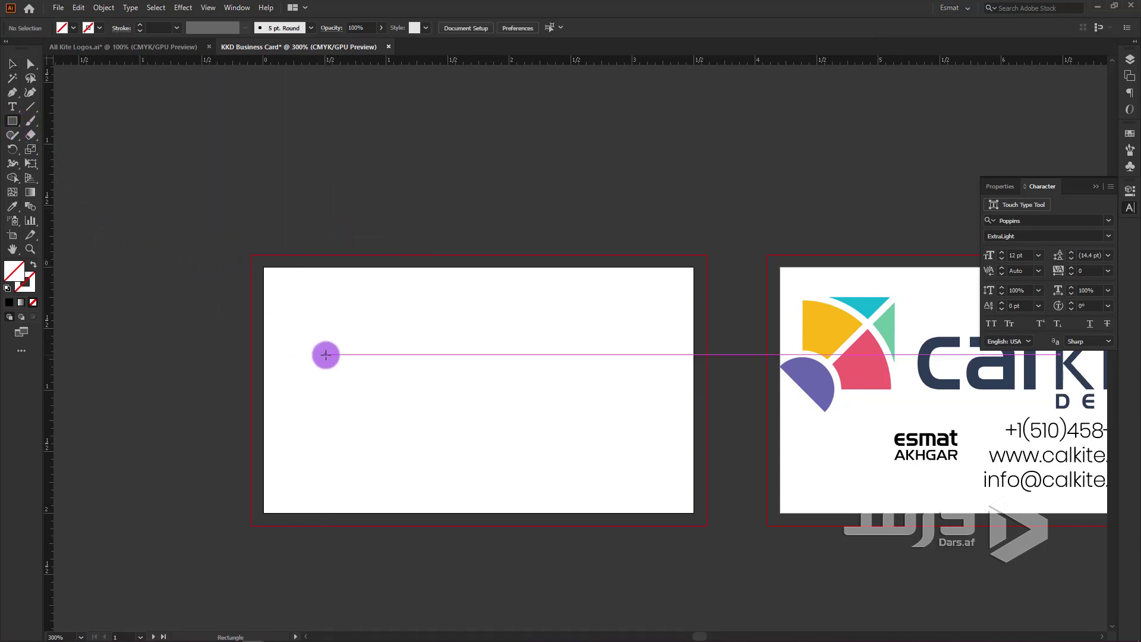
pyautogui.scroll(2, 320, 355)
pyautogui.scroll(-2, 223, 268)
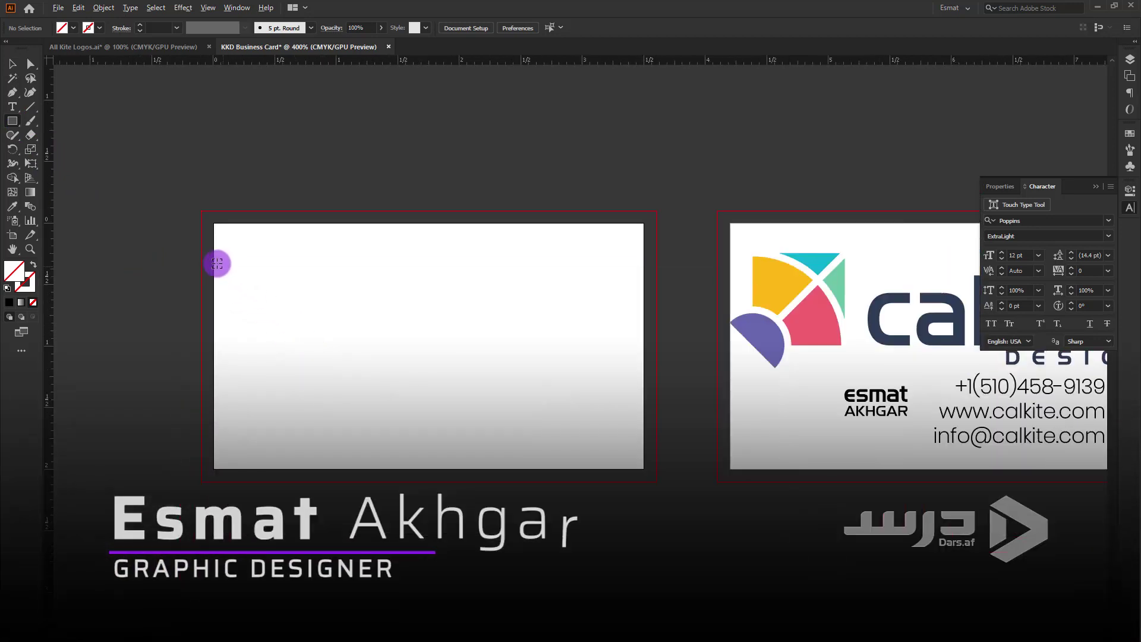
# - Draw a small square near the blank card's top-left corner and fill it cyan
pyautogui.moveTo(245, 254)
pyautogui.mouseDown()
pyautogui.moveTo(289, 304)
pyautogui.moveTo(286, 292)
pyautogui.mouseUp()
pyautogui.click(73, 28)
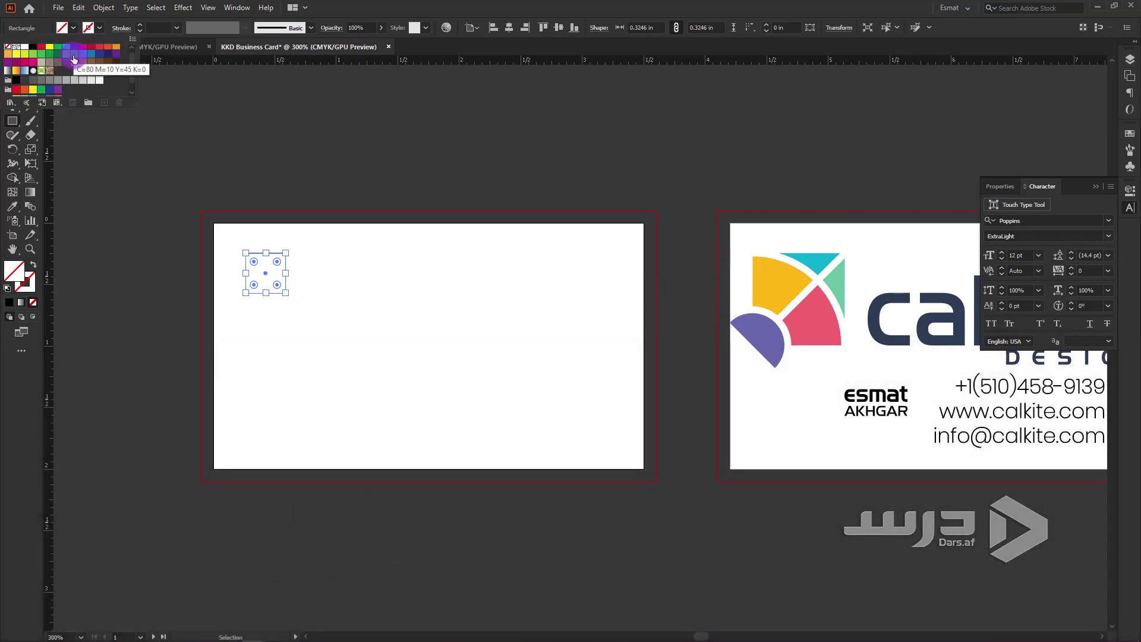
pyautogui.click(99, 29)
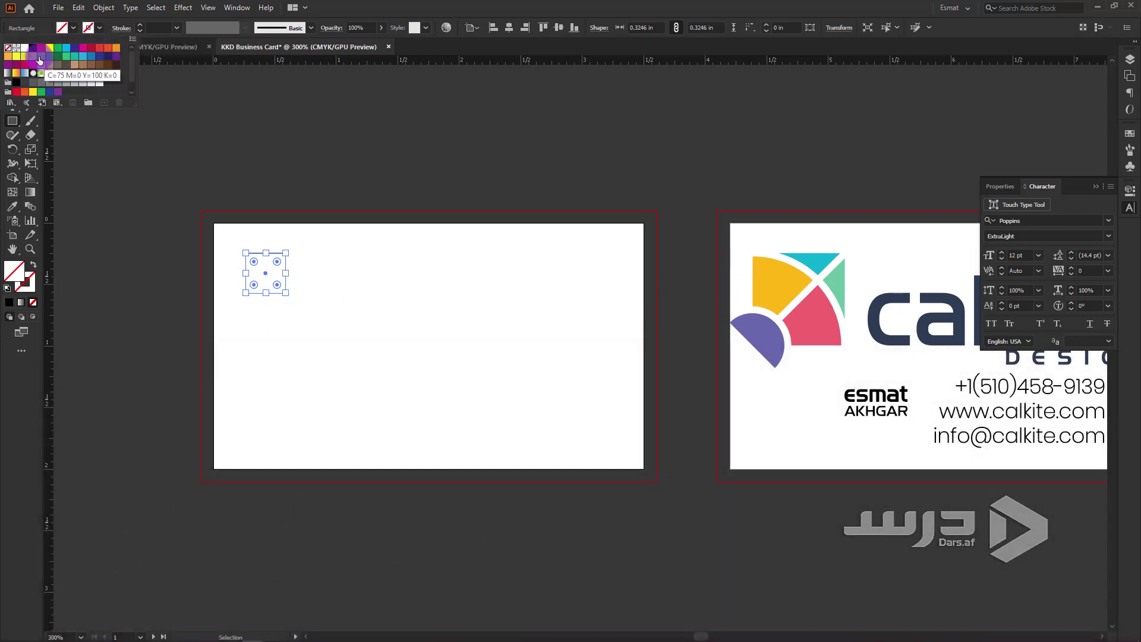
pyautogui.click(74, 28)
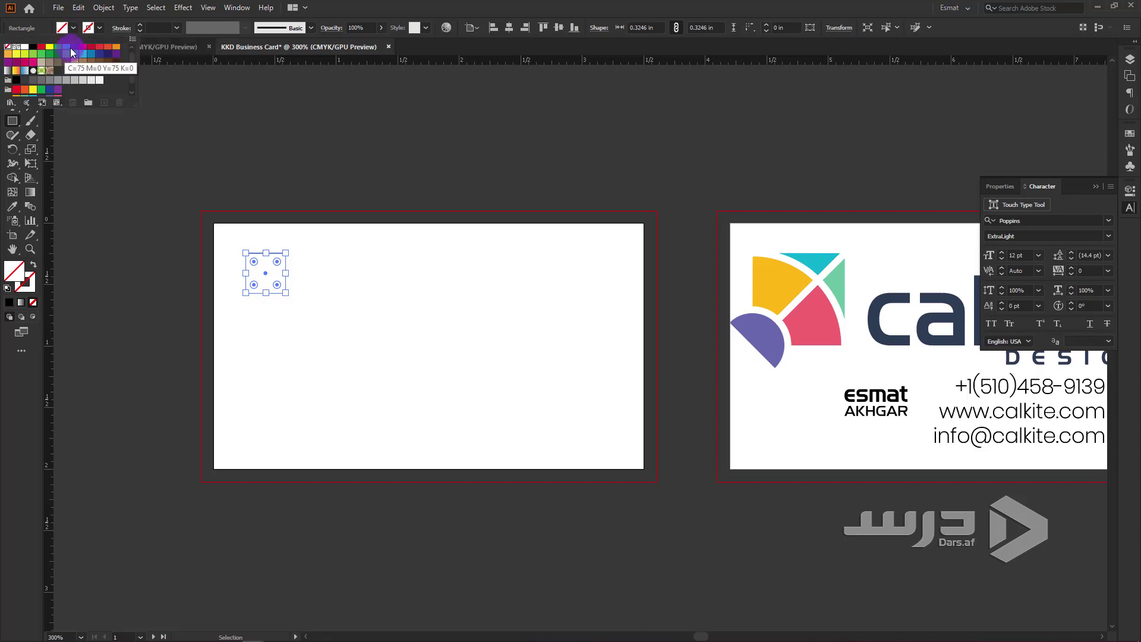
pyautogui.click(66, 46)
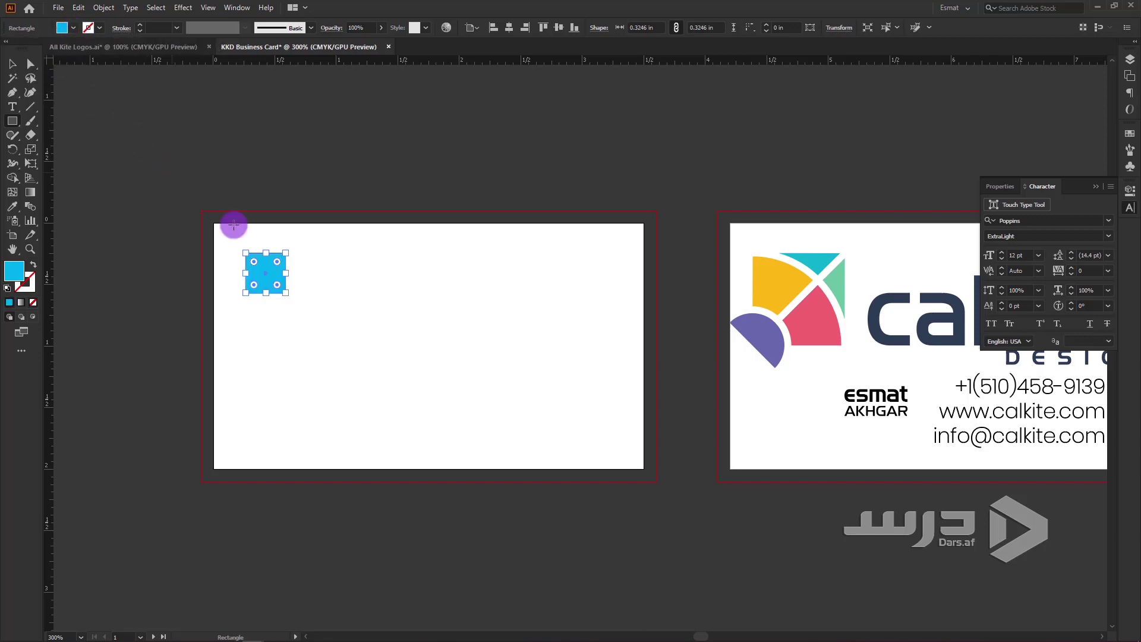
pyautogui.scroll(2, 276, 288)
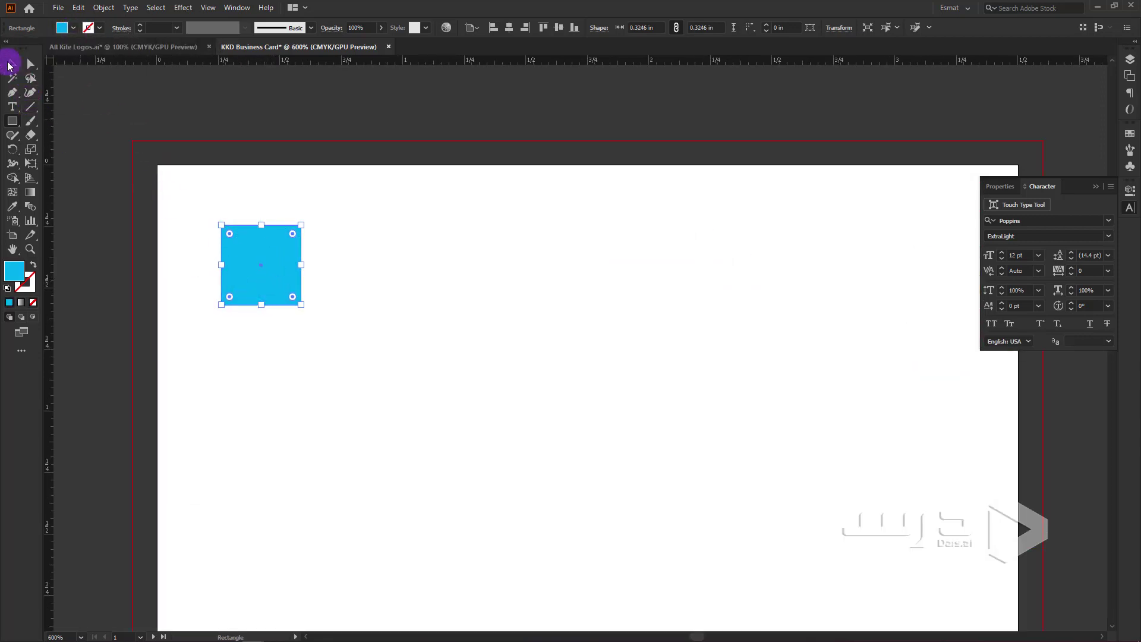
pyautogui.click(8, 66)
# - Alt-drag copies of the cyan square into a row, then copy the row downward
pyautogui.moveTo(237, 285); pyautogui.dragTo(415, 288)
pyautogui.scroll(-2, 327, 300)
pyautogui.scroll(3, 255, 249)
pyautogui.scroll(2, 713, 352)
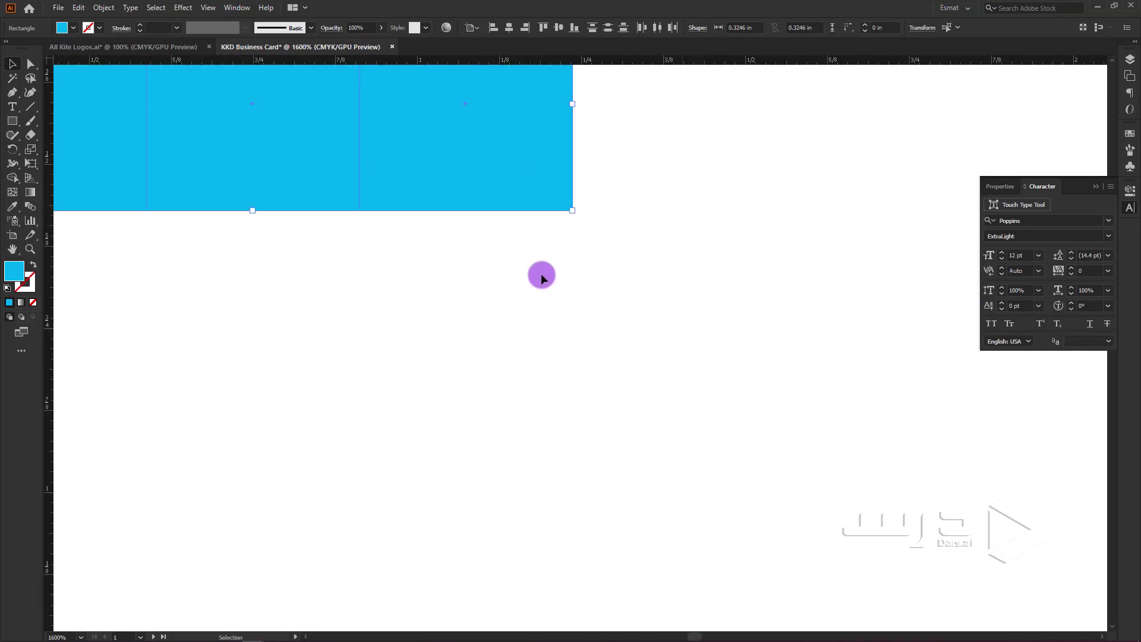
pyautogui.scroll(-1, 542, 277)
pyautogui.scroll(-2, 582, 335)
pyautogui.scroll(-1, 542, 341)
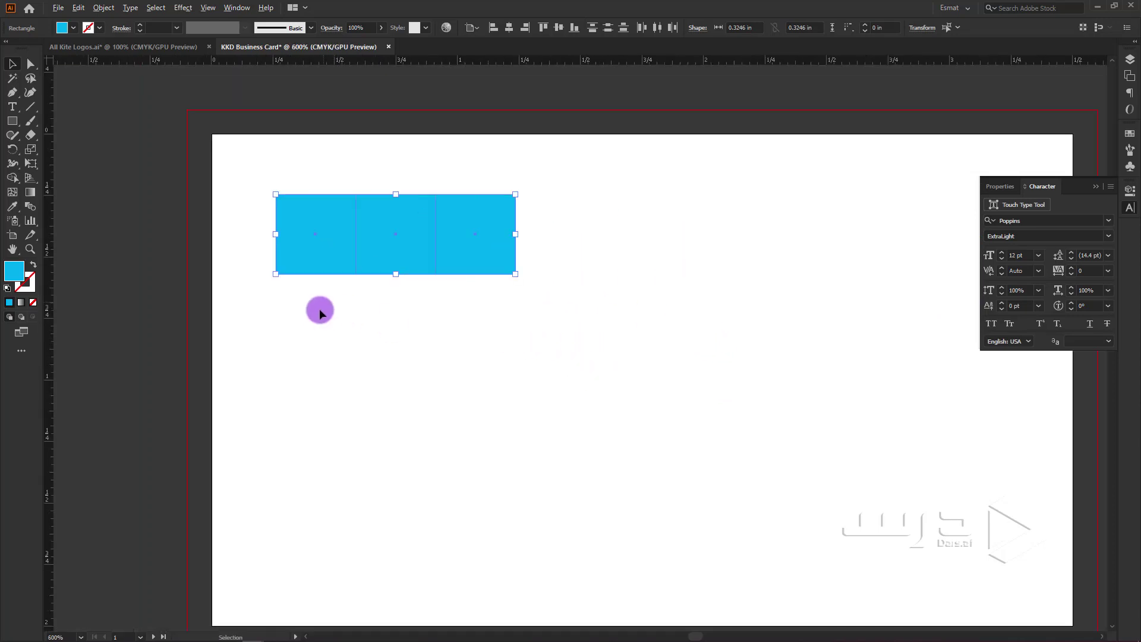
pyautogui.moveTo(505, 234)
pyautogui.mouseDown()
pyautogui.moveTo(478, 325)
pyautogui.moveTo(480, 396)
pyautogui.mouseUp()
pyautogui.scroll(-2, 293, 408)
pyautogui.scroll(-1, 293, 458)
# - Select all nine cyan squares, align them to the card's top-left corner, and stretch them over the card
pyautogui.moveTo(296, 459); pyautogui.dragTo(422, 319)
pyautogui.scroll(1, 360, 409)
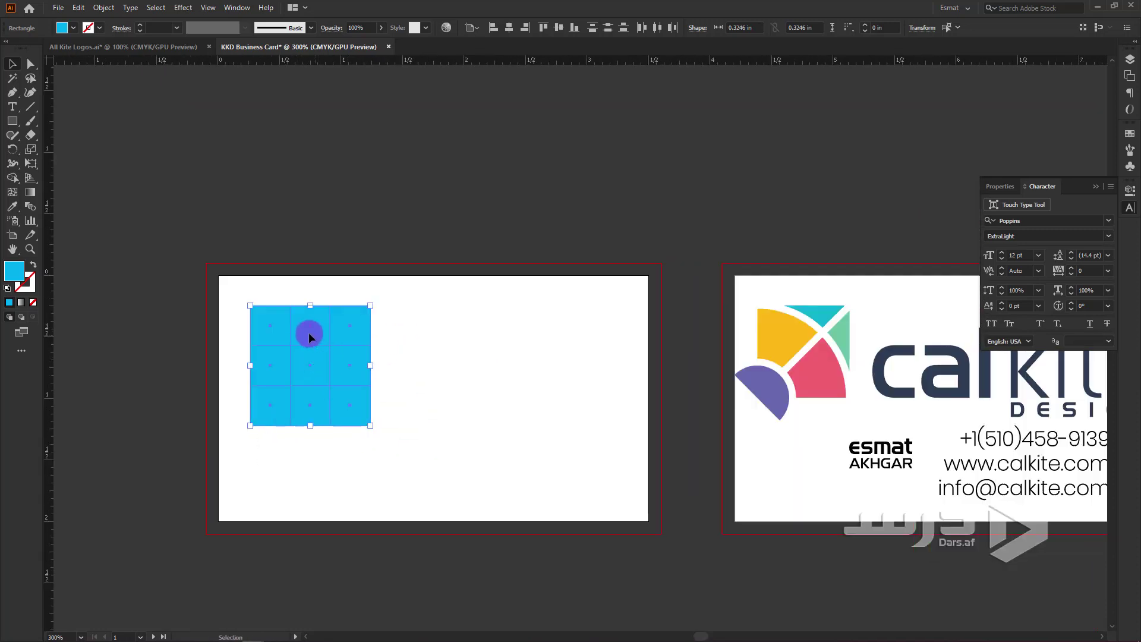
pyautogui.moveTo(308, 337); pyautogui.dragTo(284, 304)
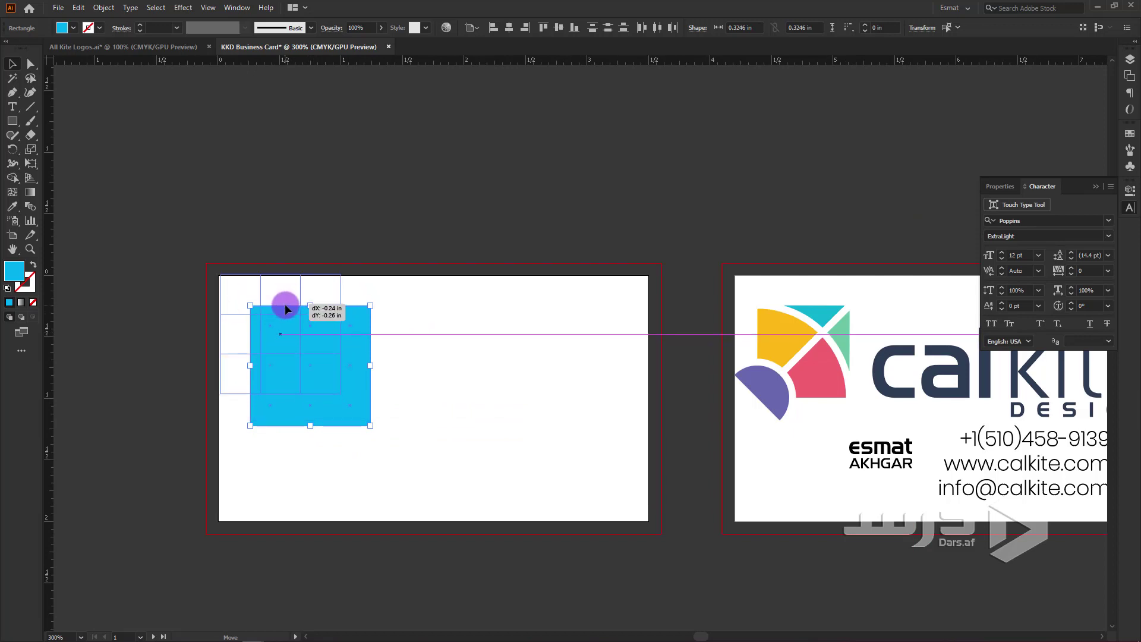
pyautogui.scroll(6, 210, 274)
pyautogui.moveTo(284, 304); pyautogui.dragTo(325, 305)
pyautogui.scroll(-4, 201, 292)
pyautogui.scroll(-3, 194, 279)
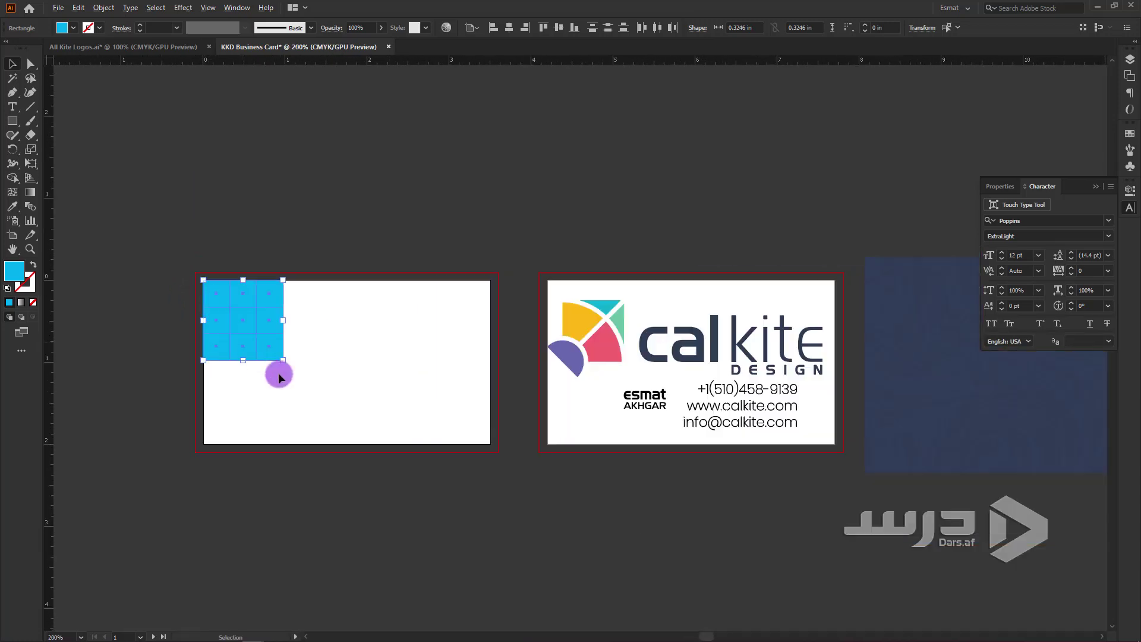
pyautogui.moveTo(283, 360); pyautogui.dragTo(491, 444)
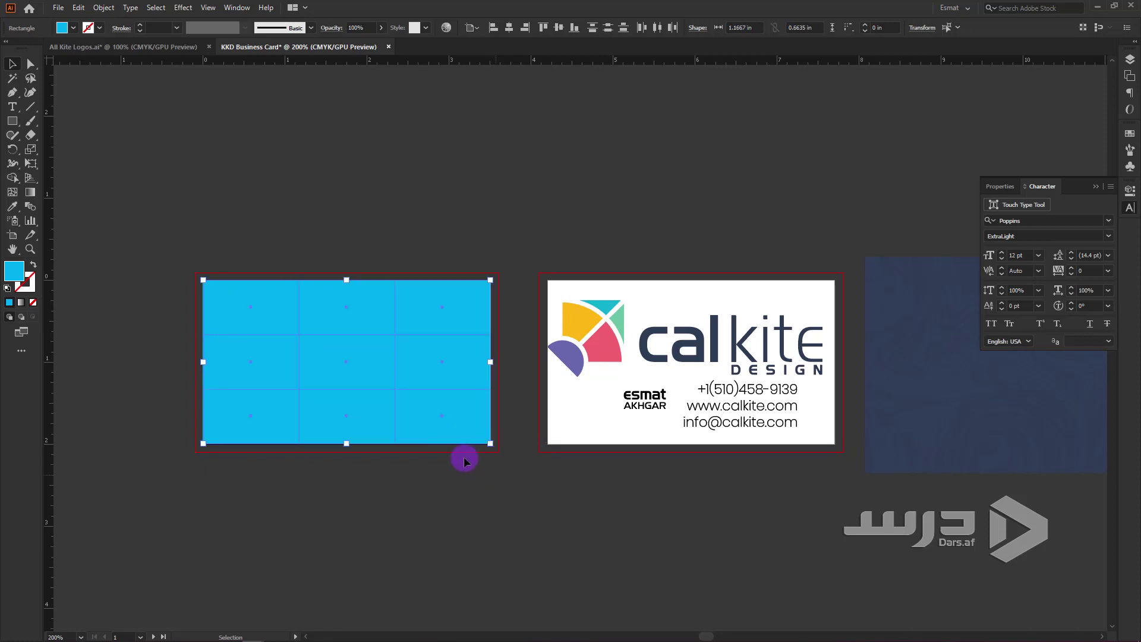
# - Drag the grid's bottom edge down to the card's bottom edge
pyautogui.keyDown('alt'); pyautogui.scroll(1, 298, 406); pyautogui.keyUp('alt')
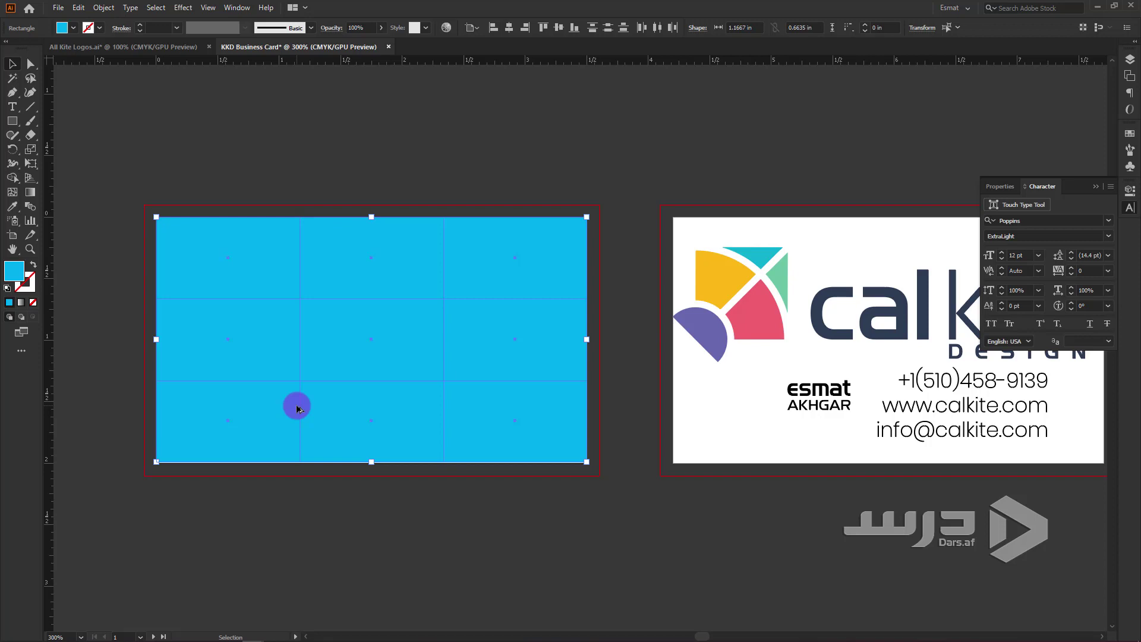
pyautogui.scroll(5, 370, 473)
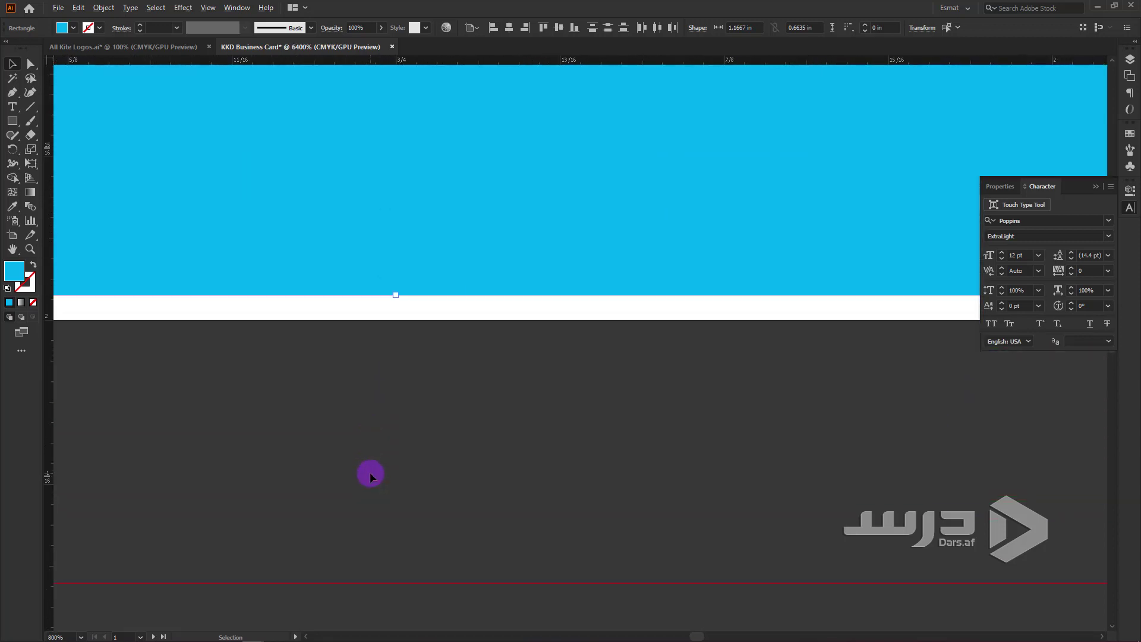
pyautogui.scroll(-2, 386, 318)
pyautogui.scroll(-2, 363, 322)
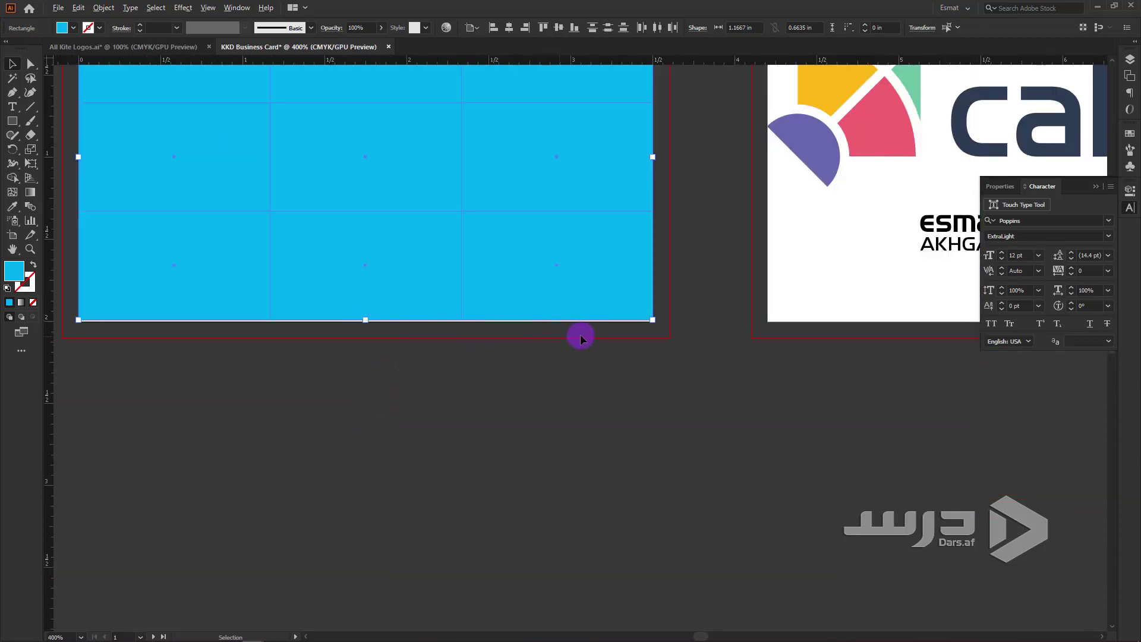
pyautogui.scroll(-2, 580, 334)
pyautogui.scroll(2, 742, 309)
pyautogui.scroll(-3, 681, 325)
pyautogui.scroll(3, 453, 336)
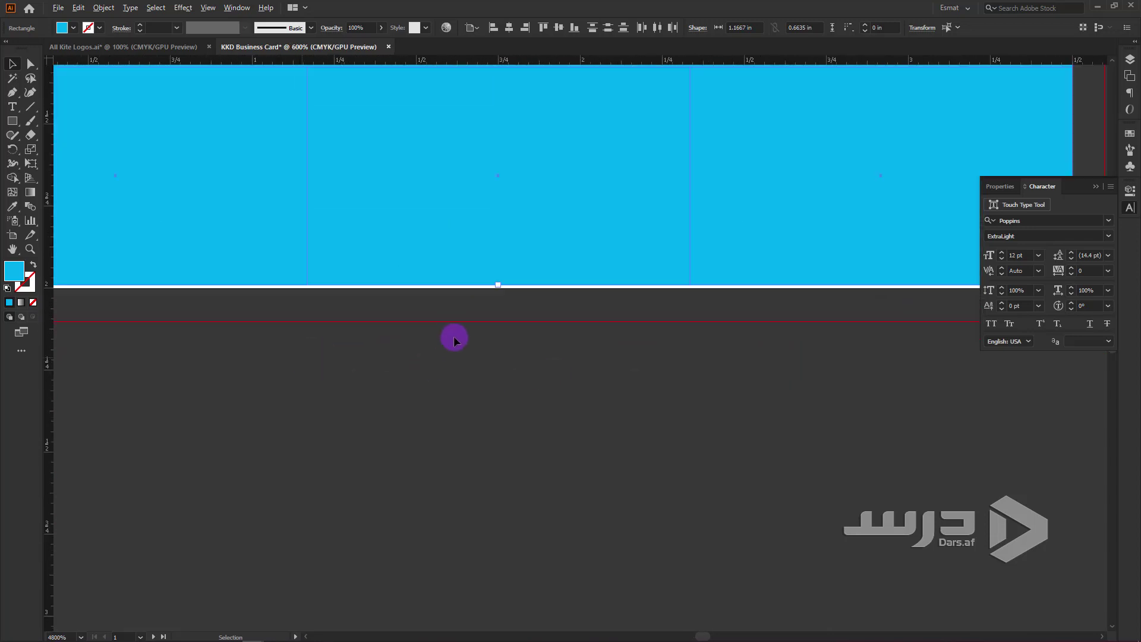
pyautogui.scroll(1, 616, 176)
pyautogui.scroll(3, 616, 177)
pyautogui.scroll(3, 680, 186)
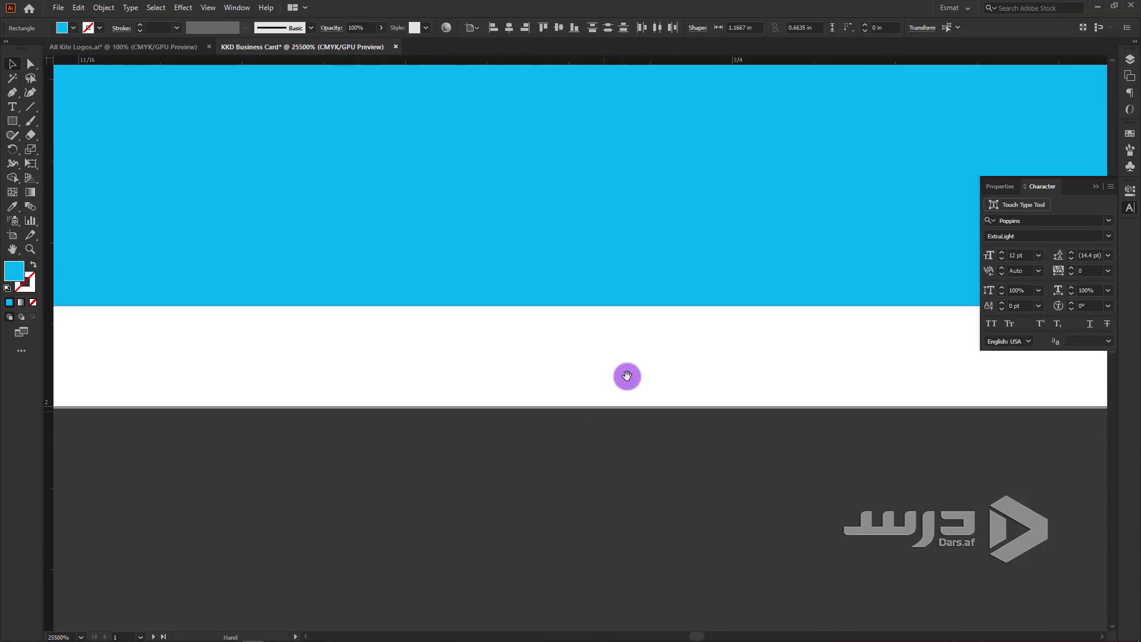
pyautogui.moveTo(731, 306); pyautogui.dragTo(732, 406)
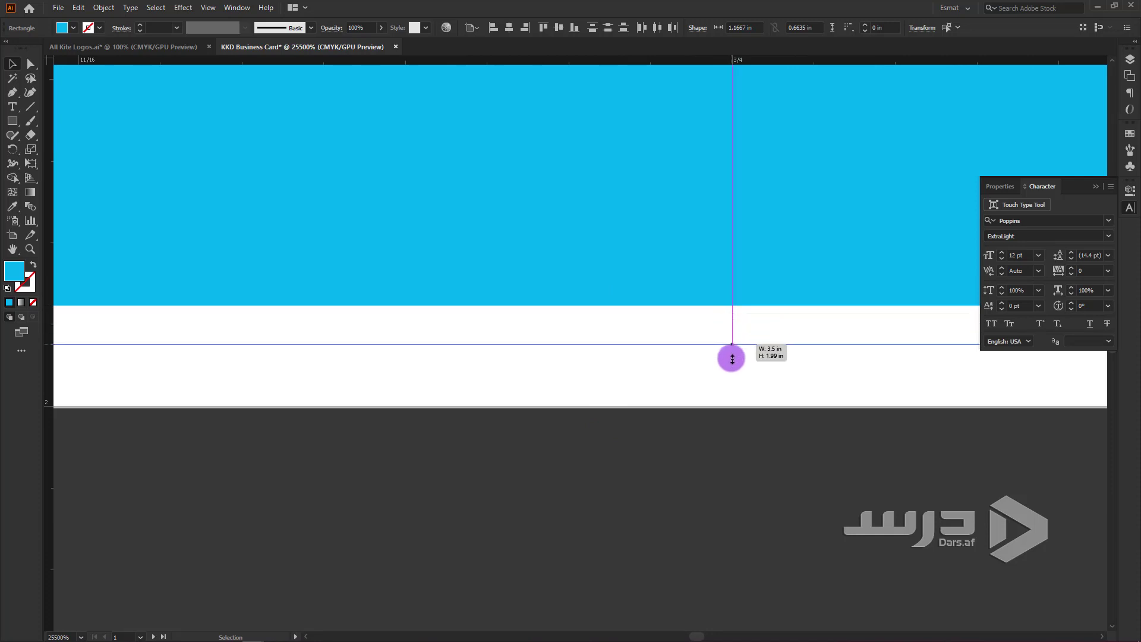
pyautogui.scroll(-2, 601, 462)
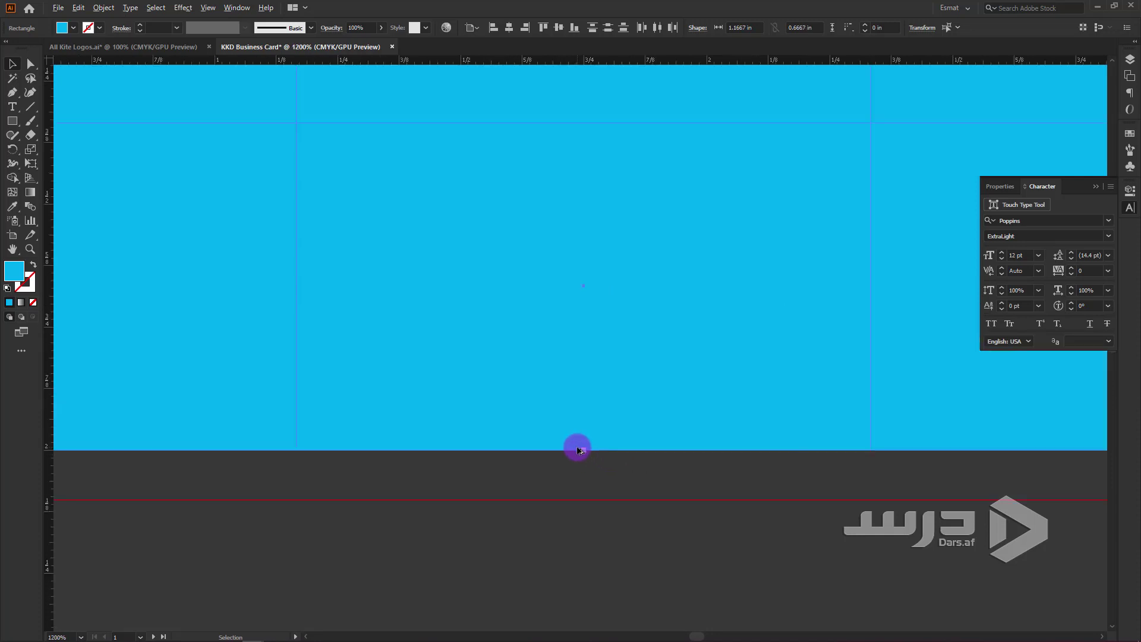
pyautogui.scroll(-5, 576, 448)
pyautogui.scroll(4, 578, 323)
pyautogui.scroll(-2, 573, 341)
pyautogui.scroll(-5, 539, 445)
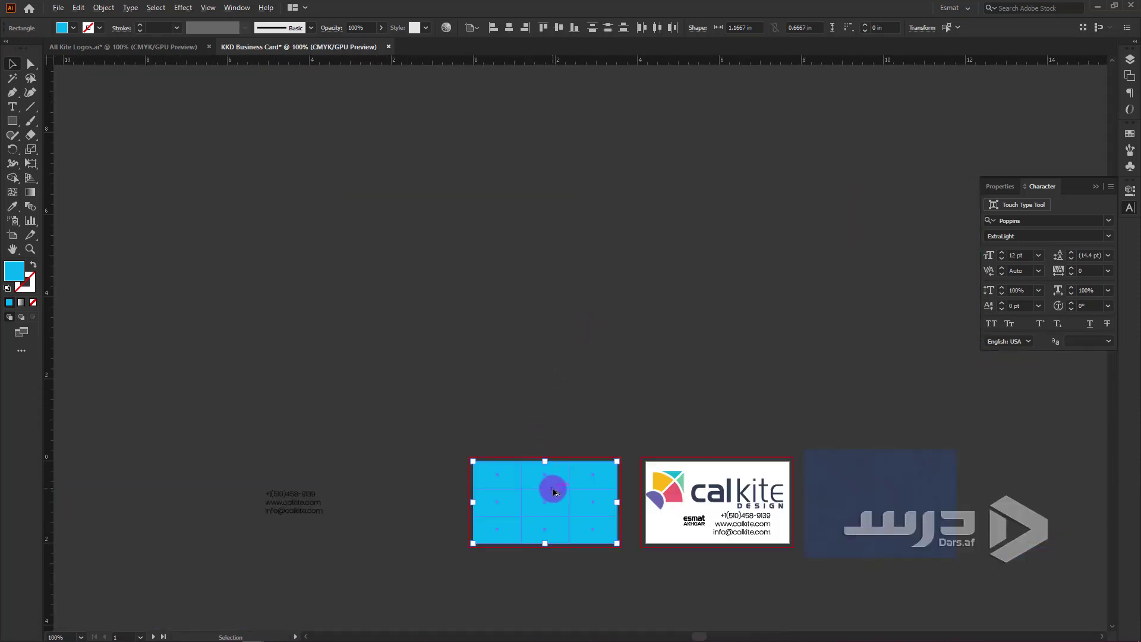
pyautogui.scroll(3, 552, 489)
pyautogui.moveTo(560, 492); pyautogui.dragTo(483, 289)
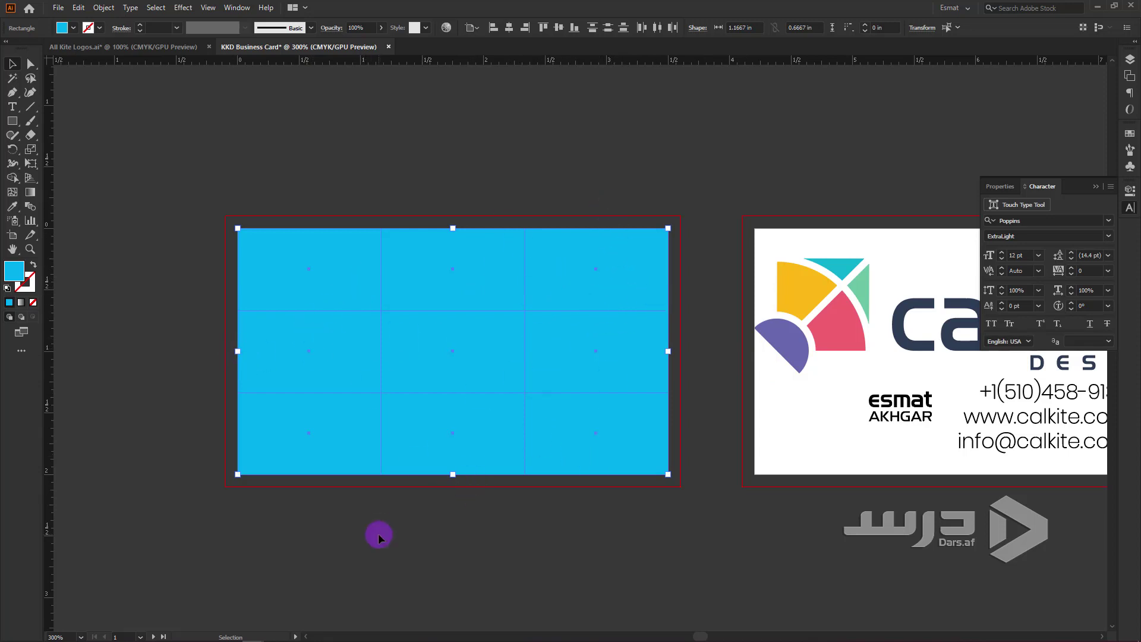
# - Give the grid no fill and a grey 0.25 pt stroke
pyautogui.click(73, 28)
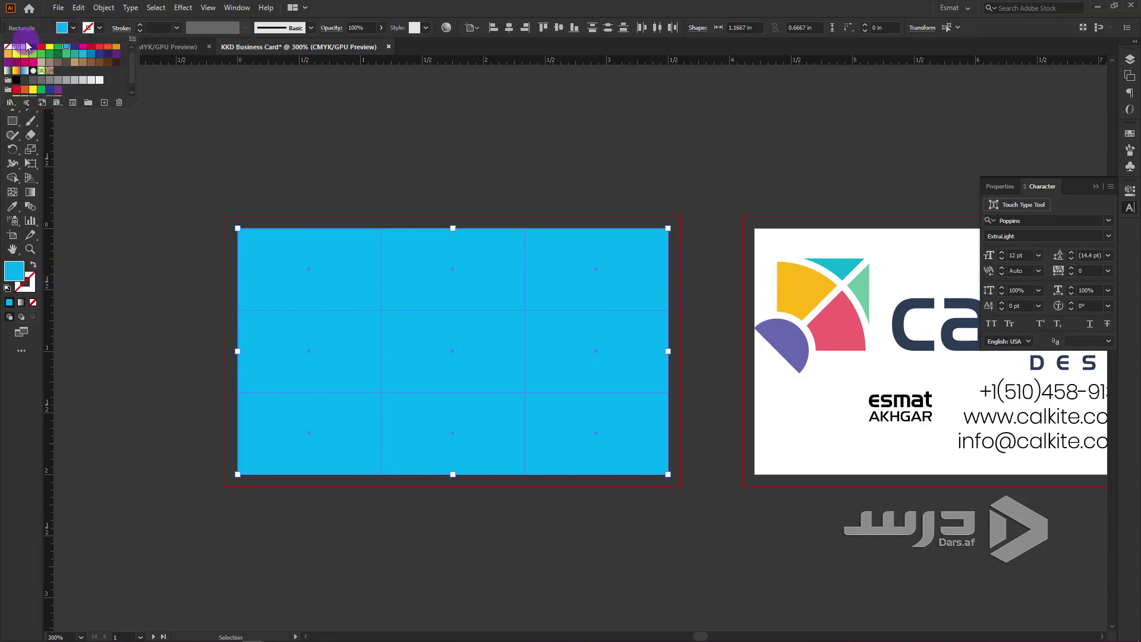
pyautogui.click(8, 48)
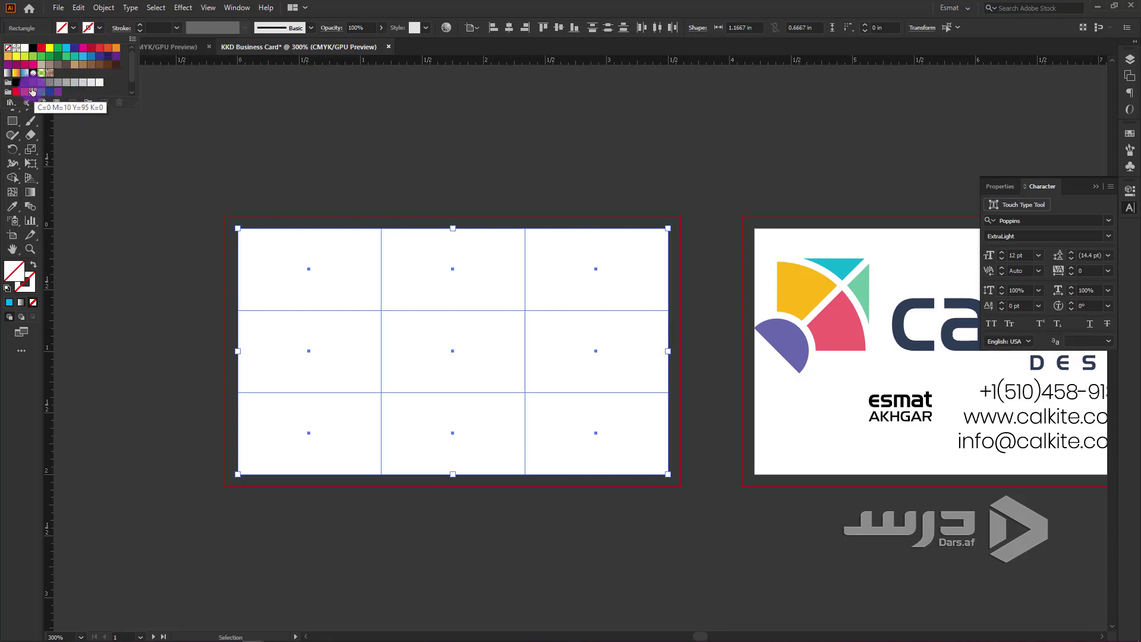
pyautogui.click(65, 84)
pyautogui.click(106, 30)
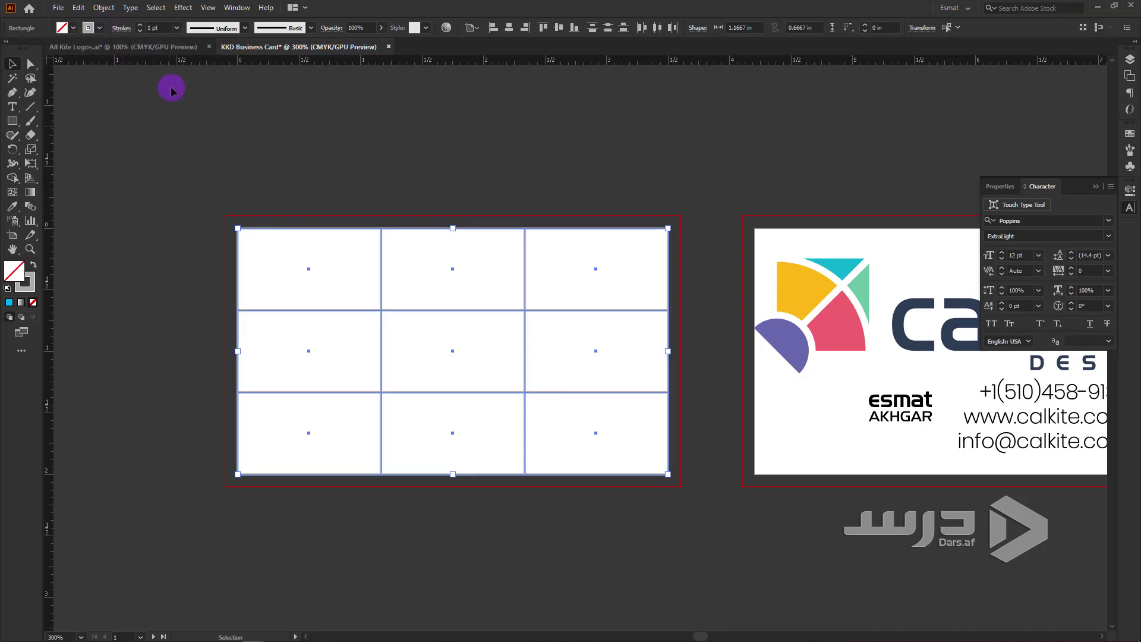
pyautogui.click(178, 29)
pyautogui.click(194, 41)
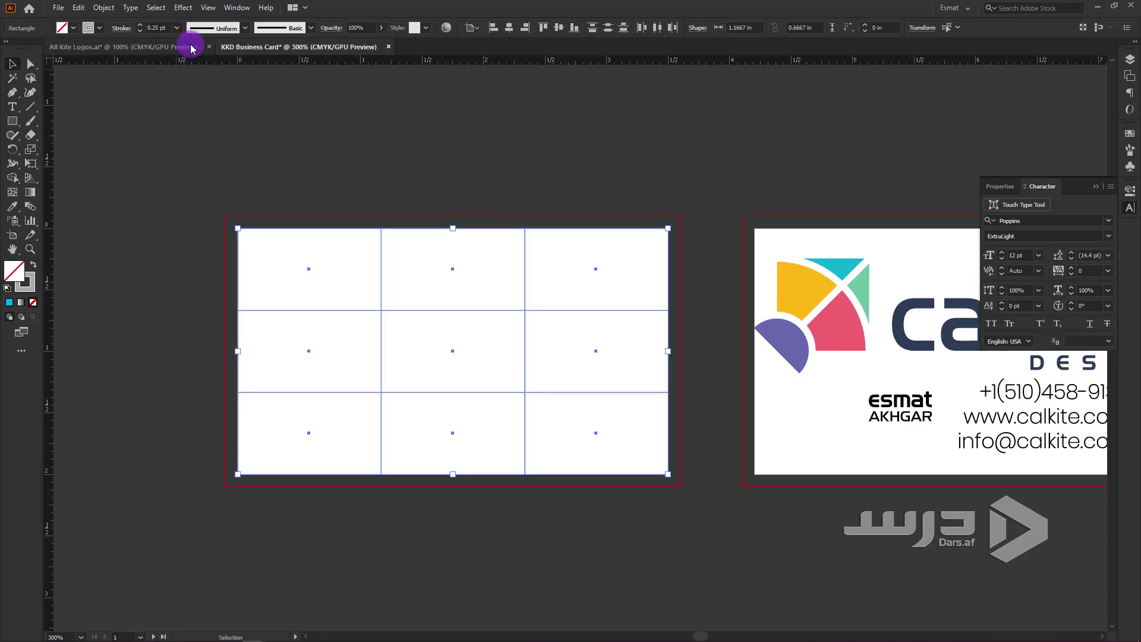
pyautogui.click(325, 196)
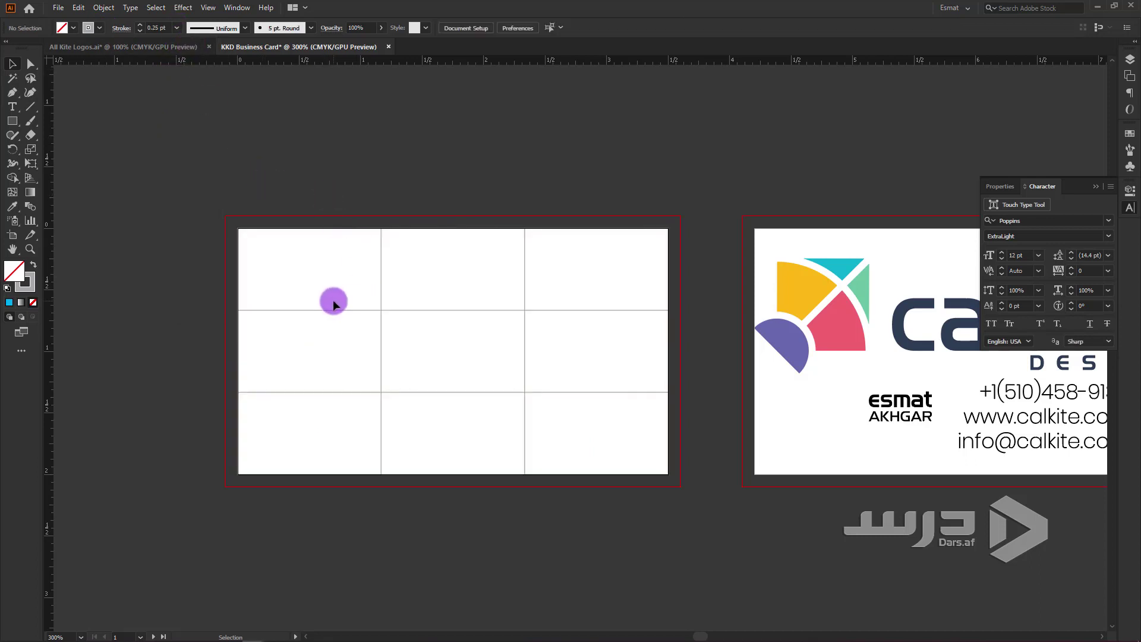
pyautogui.moveTo(333, 304); pyautogui.dragTo(606, 441)
pyautogui.click(565, 551)
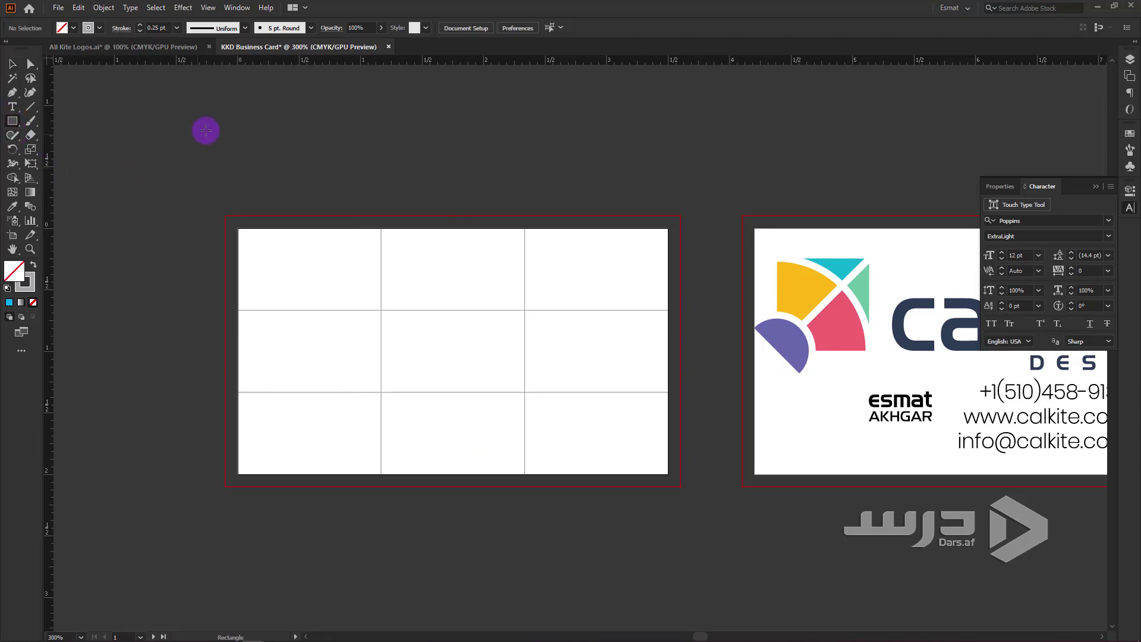
# - Draw a small square above the card with no stroke and a green fill
pyautogui.moveTo(203, 117); pyautogui.dragTo(245, 158)
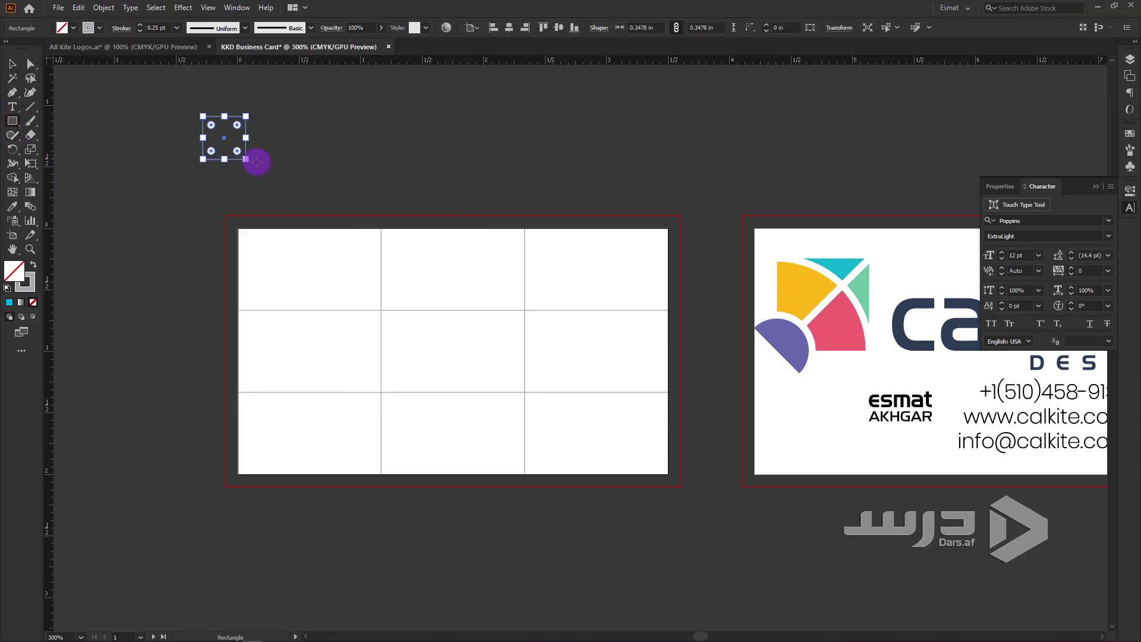
pyautogui.click(12, 64)
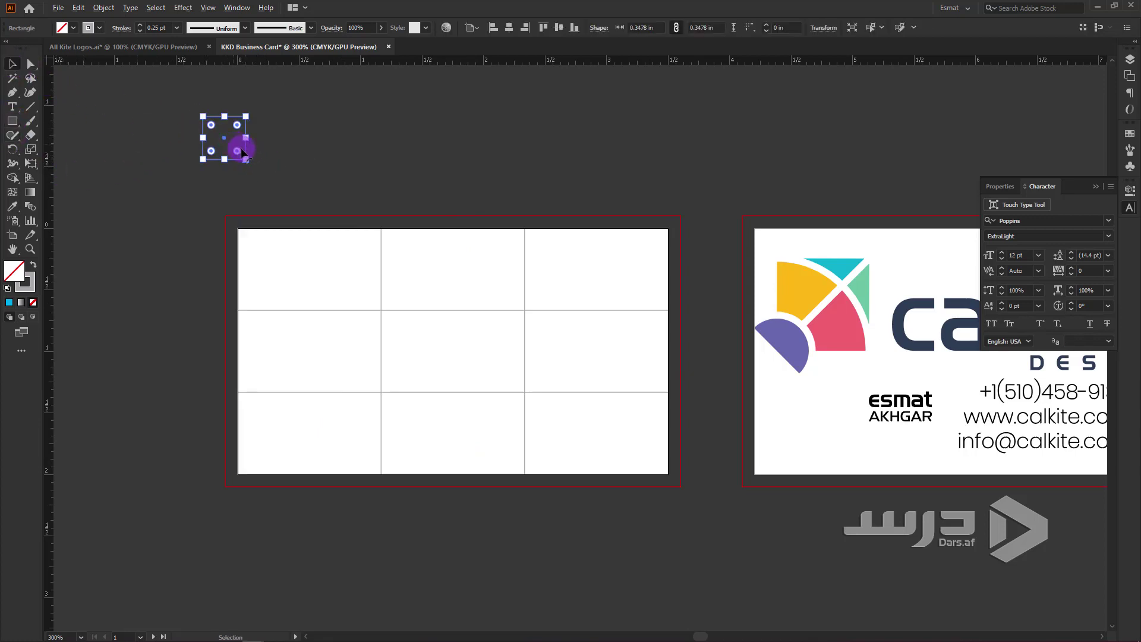
pyautogui.click(99, 29)
pyautogui.click(8, 47)
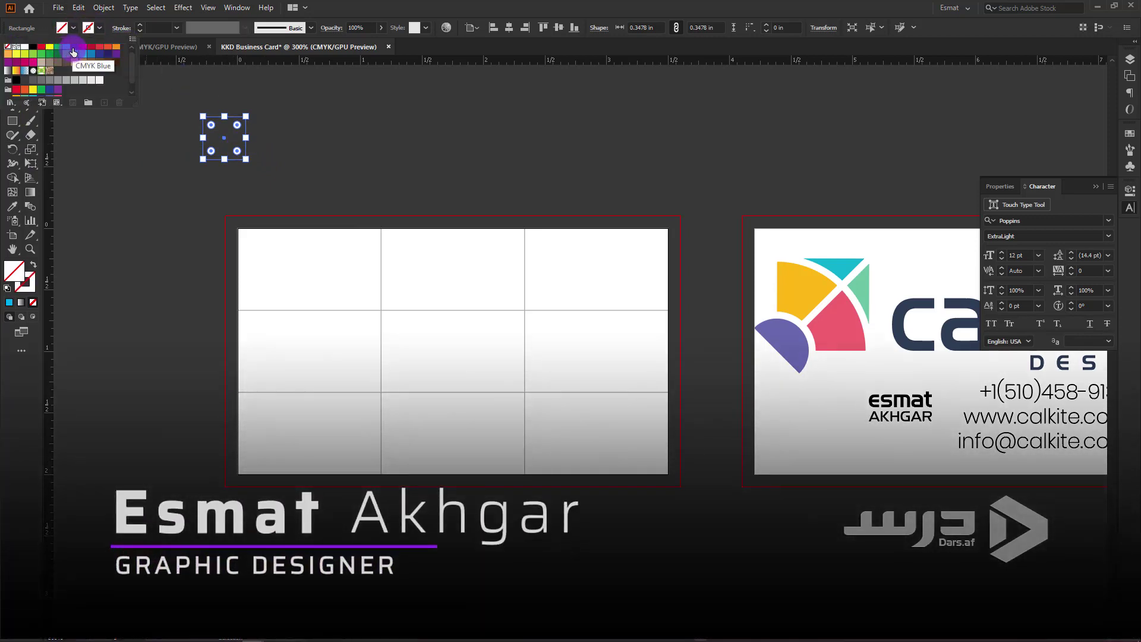
pyautogui.click(66, 53)
# - Copy the green square into a two-by-two block and stretch it across the whole card
pyautogui.moveTo(216, 149)
pyautogui.mouseDown()
pyautogui.moveTo(257, 260)
pyautogui.moveTo(299, 261)
pyautogui.moveTo(301, 302)
pyautogui.mouseUp()
pyautogui.keyDown('shift'); pyautogui.click(276, 265); pyautogui.keyUp('shift')
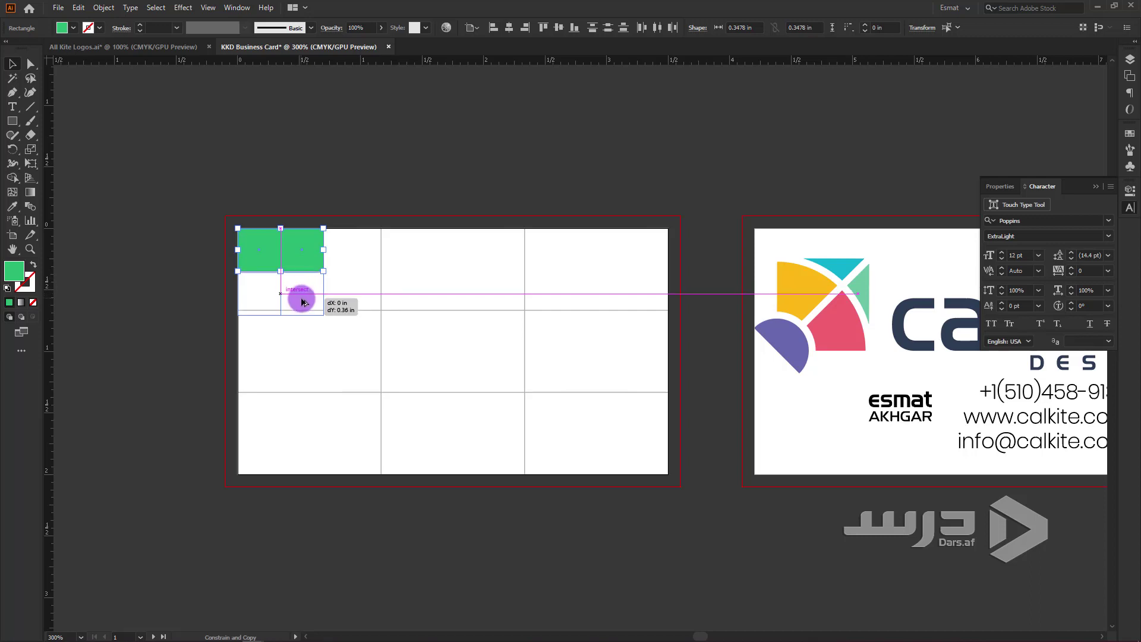
pyautogui.moveTo(302, 301); pyautogui.dragTo(337, 281)
pyautogui.scroll(5, 279, 282)
pyautogui.scroll(-3, 336, 281)
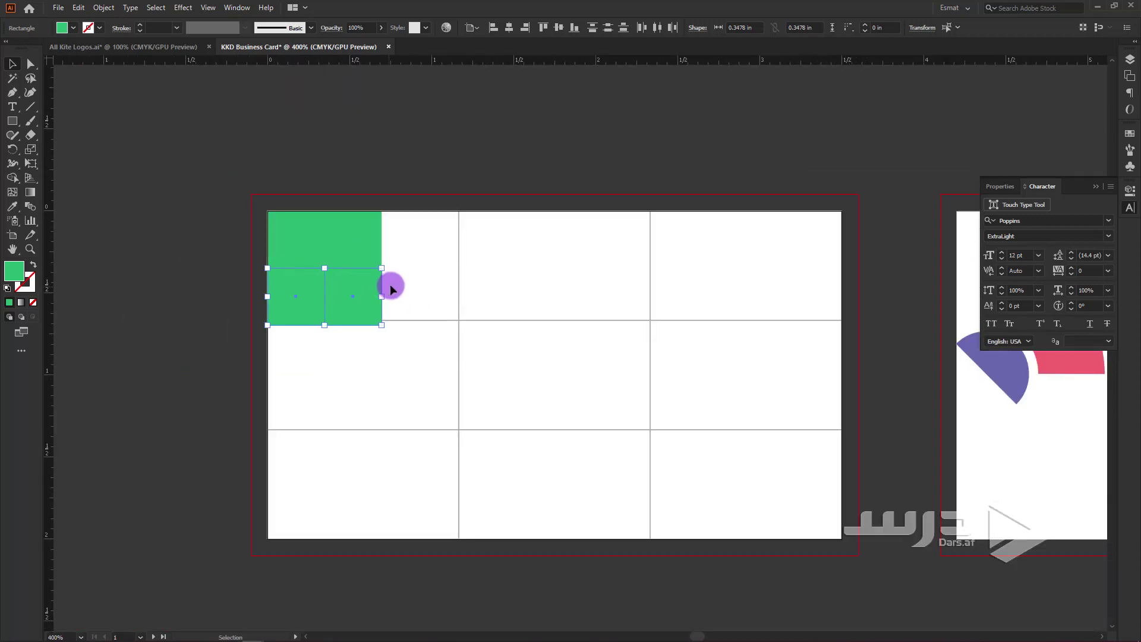
pyautogui.keyDown('shift'); pyautogui.click(352, 252); pyautogui.keyUp('shift')
pyautogui.keyDown('shift'); pyautogui.click(306, 247); pyautogui.keyUp('shift')
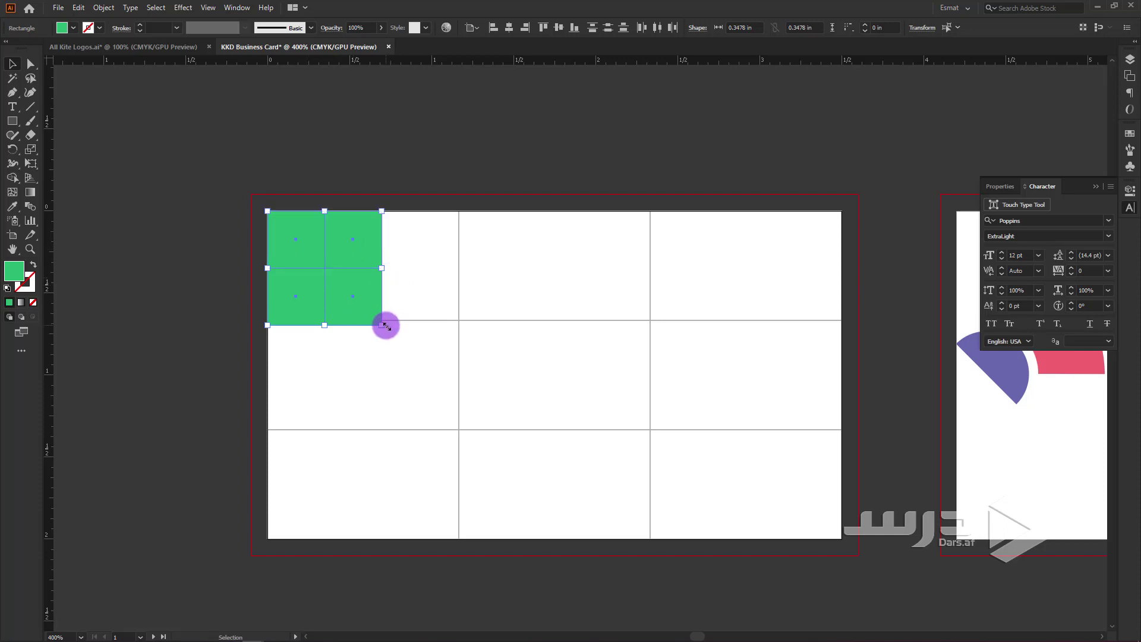
pyautogui.moveTo(381, 325); pyautogui.dragTo(825, 534)
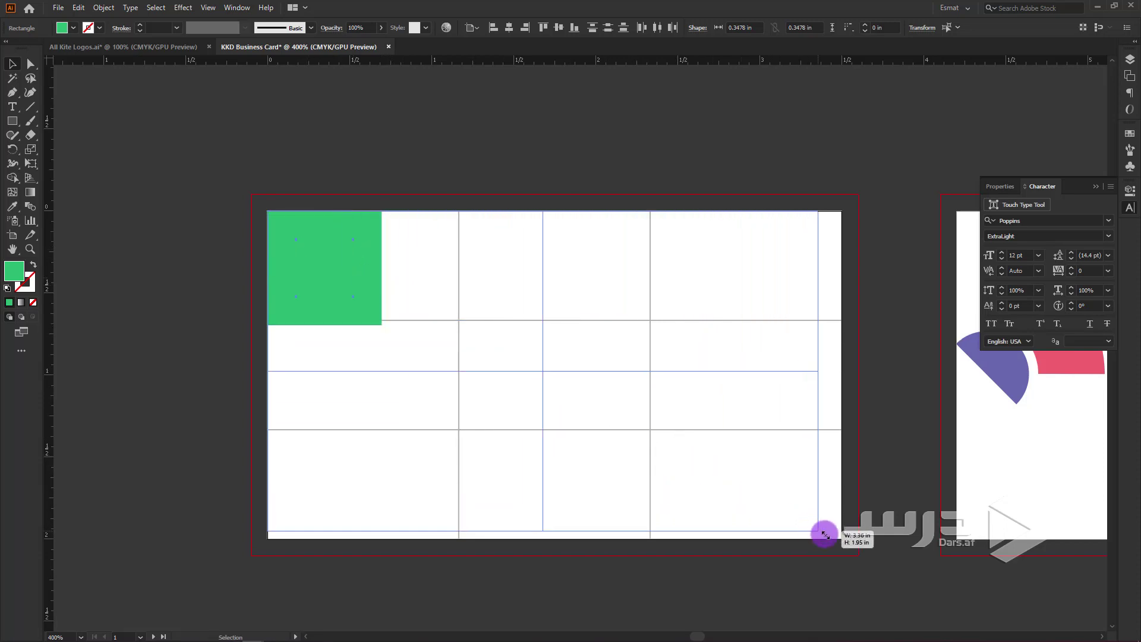
pyautogui.moveTo(825, 534); pyautogui.dragTo(841, 539)
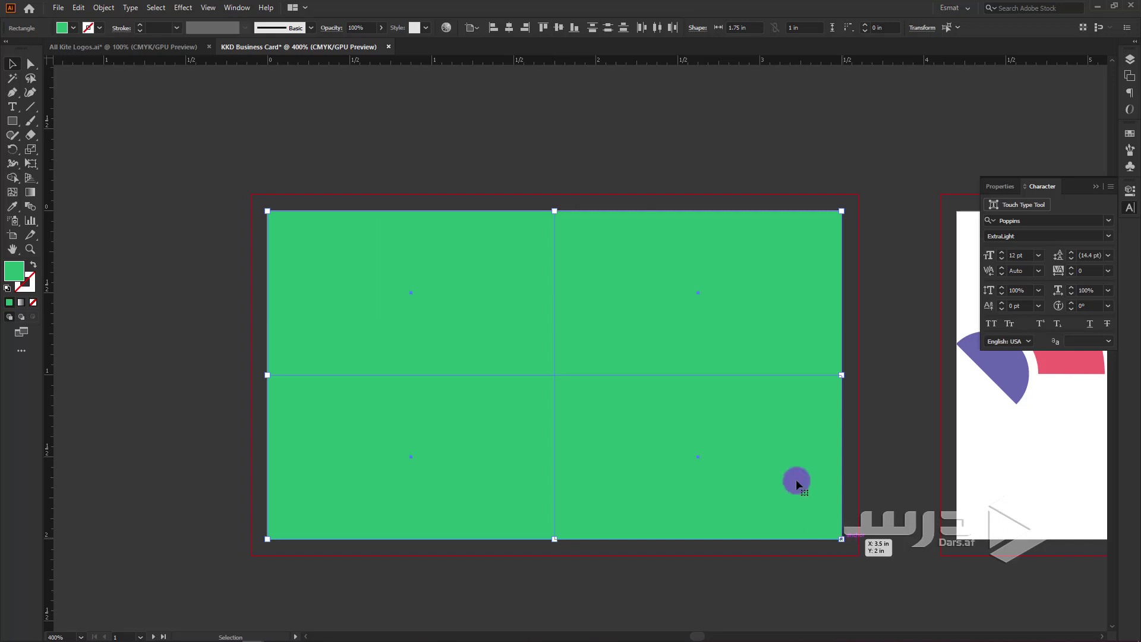
# - Give the green rectangles a black stroke aligned inside and remove their fill
pyautogui.click(177, 27)
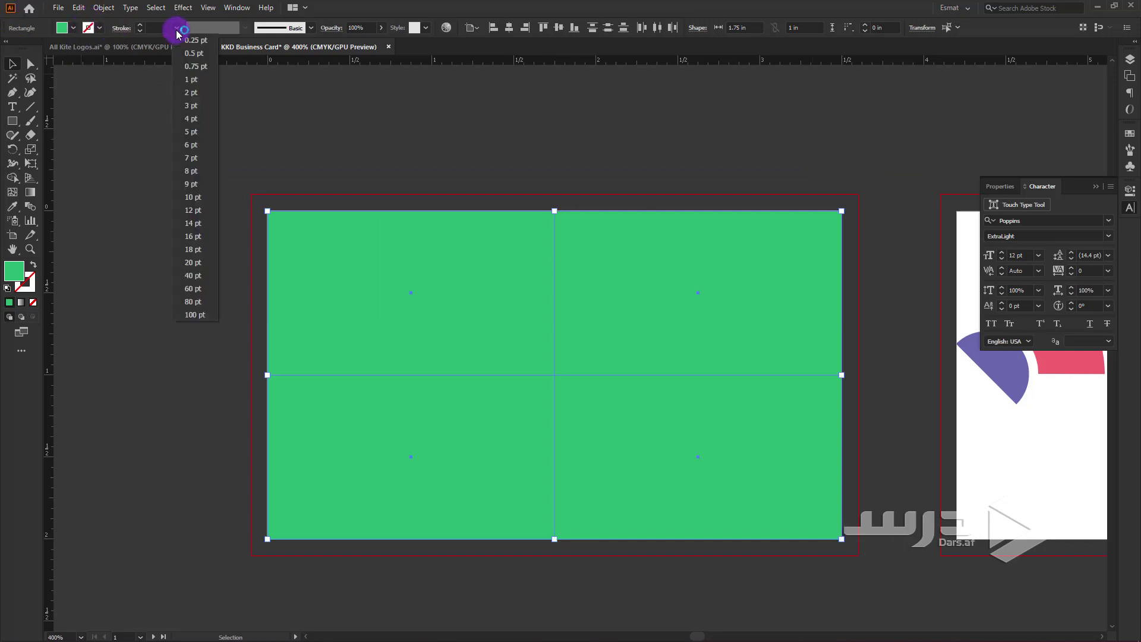
pyautogui.click(197, 82)
pyautogui.click(102, 29)
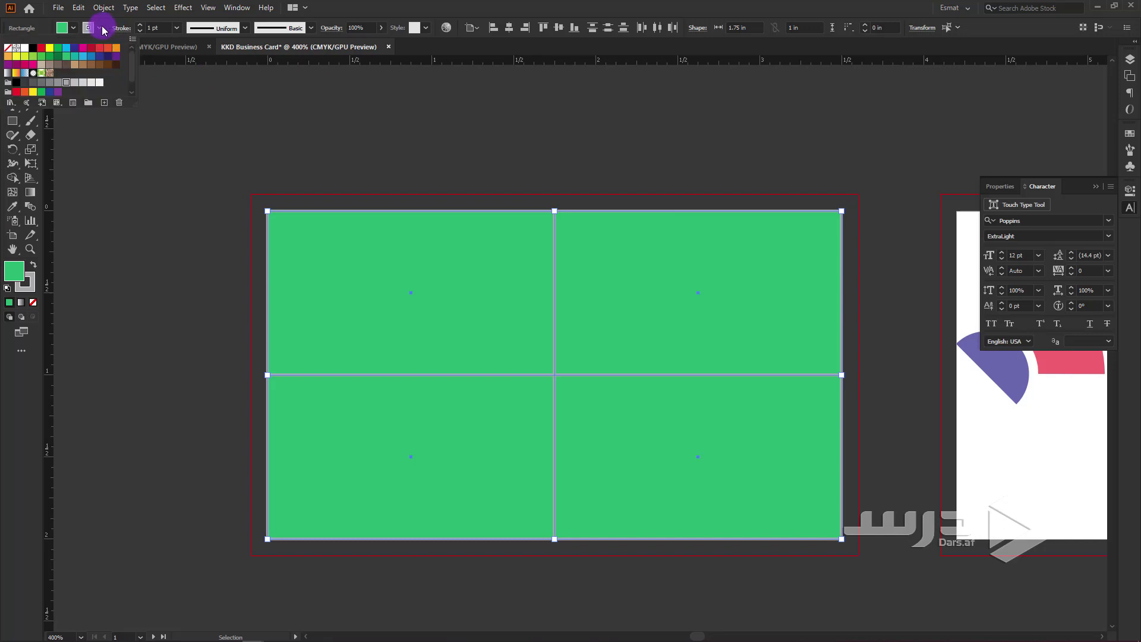
pyautogui.click(17, 86)
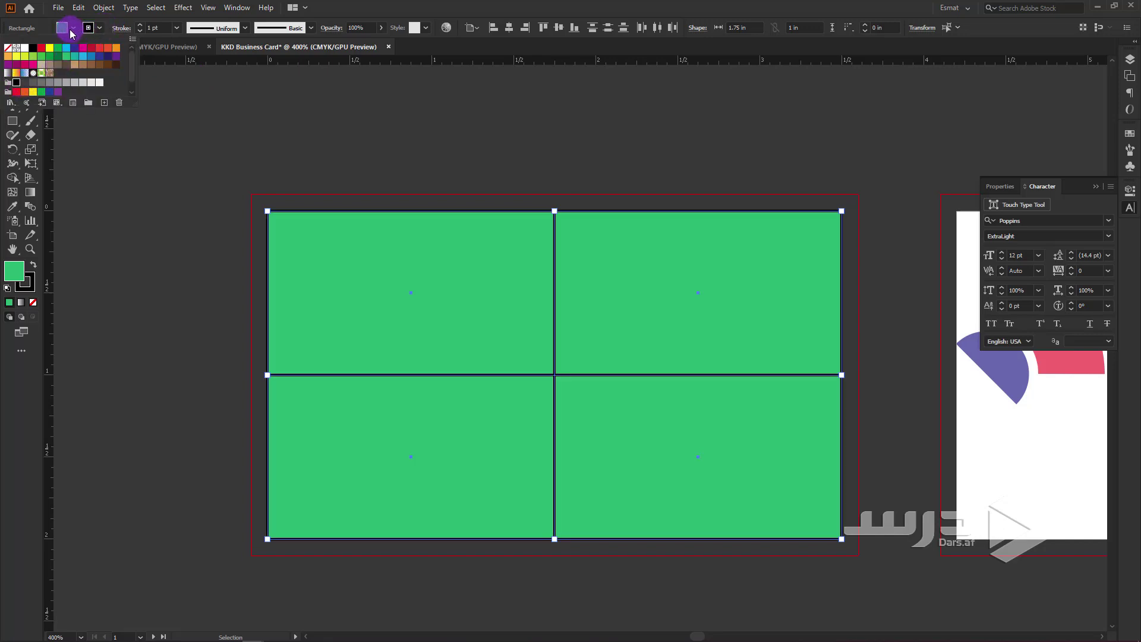
pyautogui.click(70, 33)
pyautogui.click(12, 51)
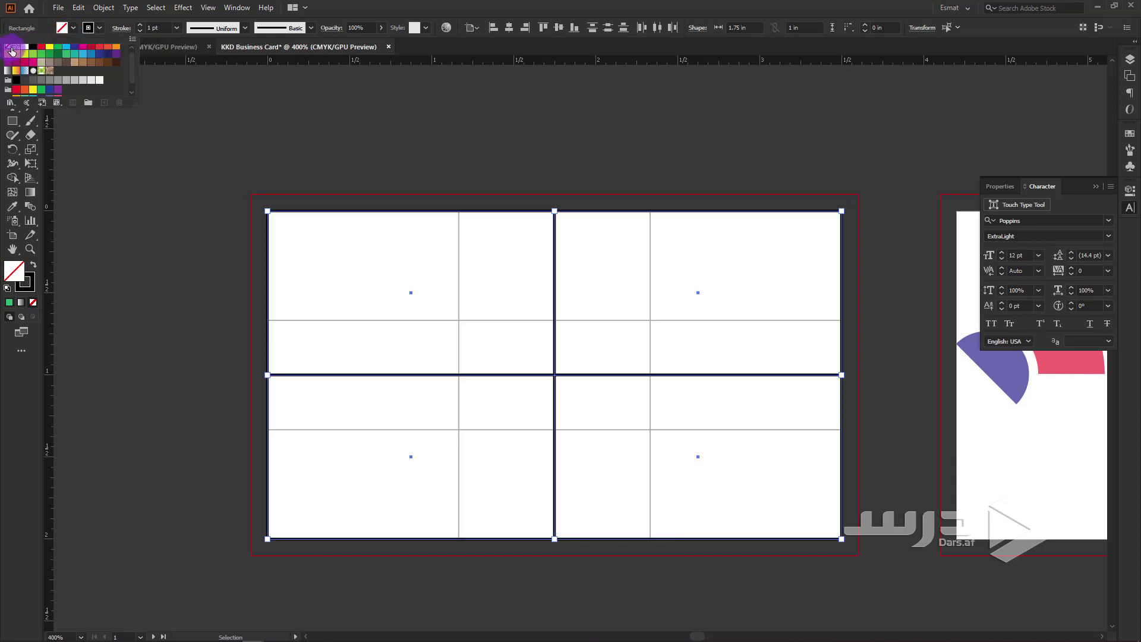
pyautogui.click(120, 29)
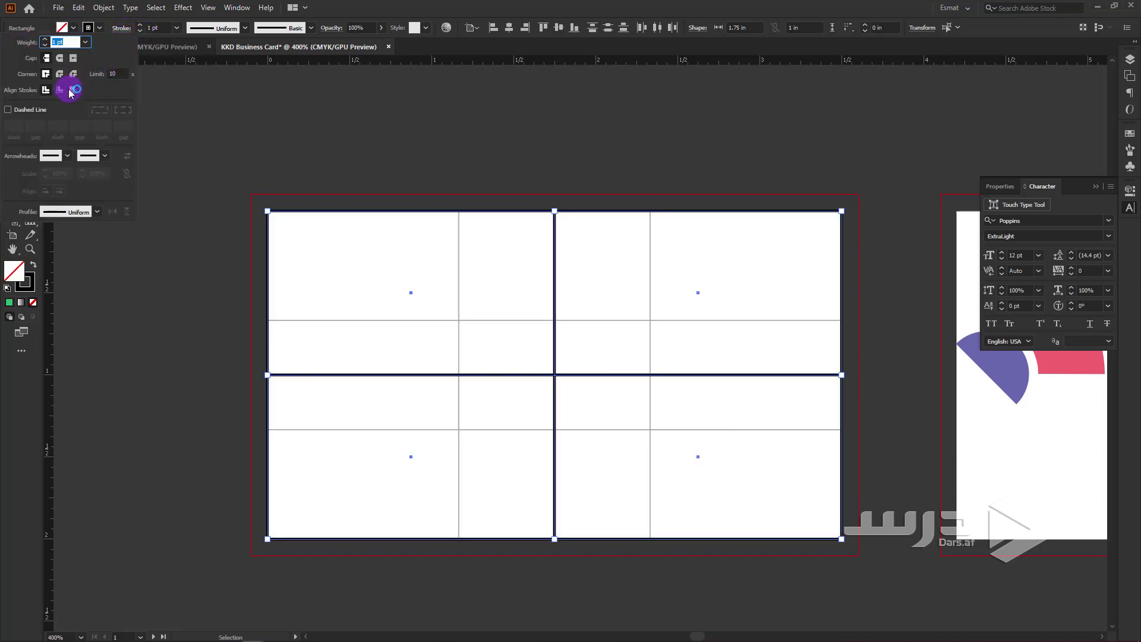
pyautogui.click(60, 90)
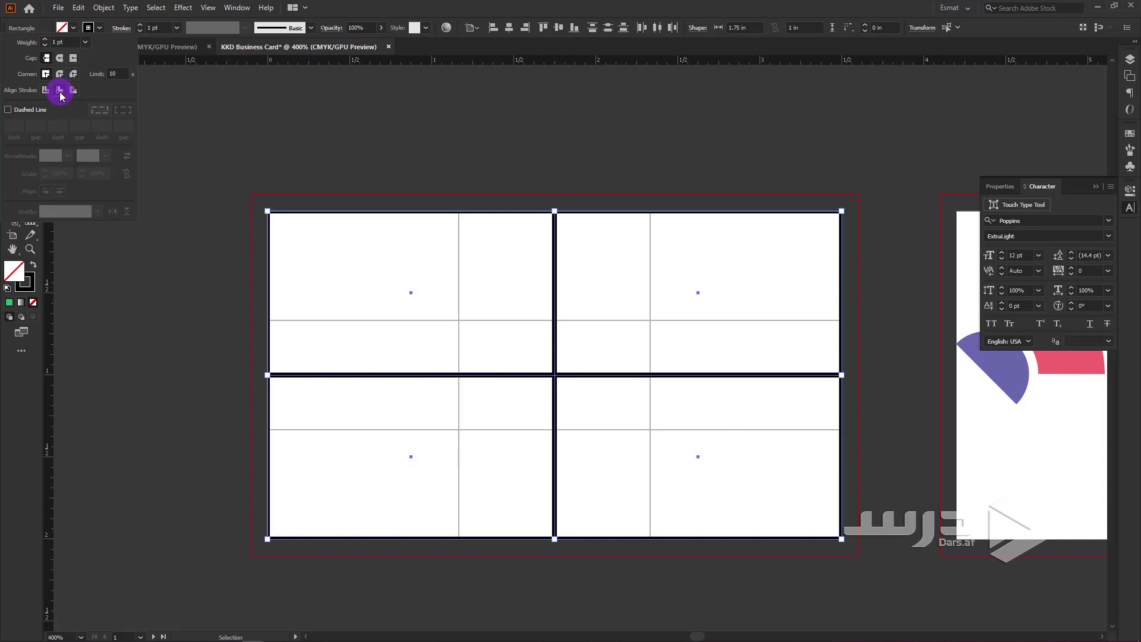
pyautogui.click(256, 173)
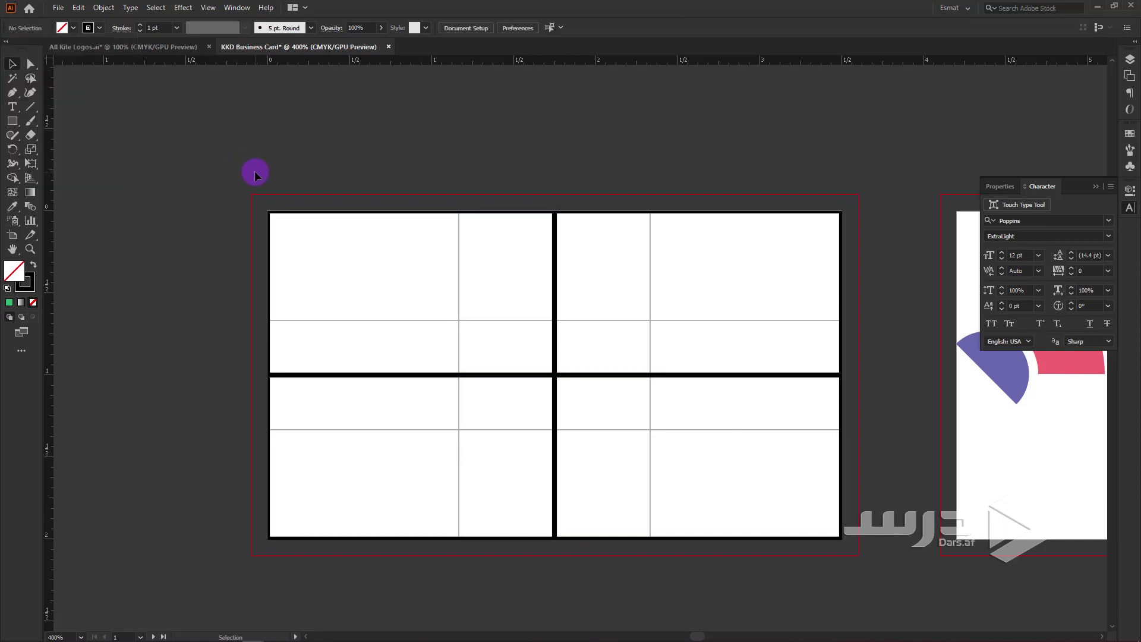
# - Select the four grid rectangles and thin their strokes to 0.5 pt
pyautogui.click(568, 379)
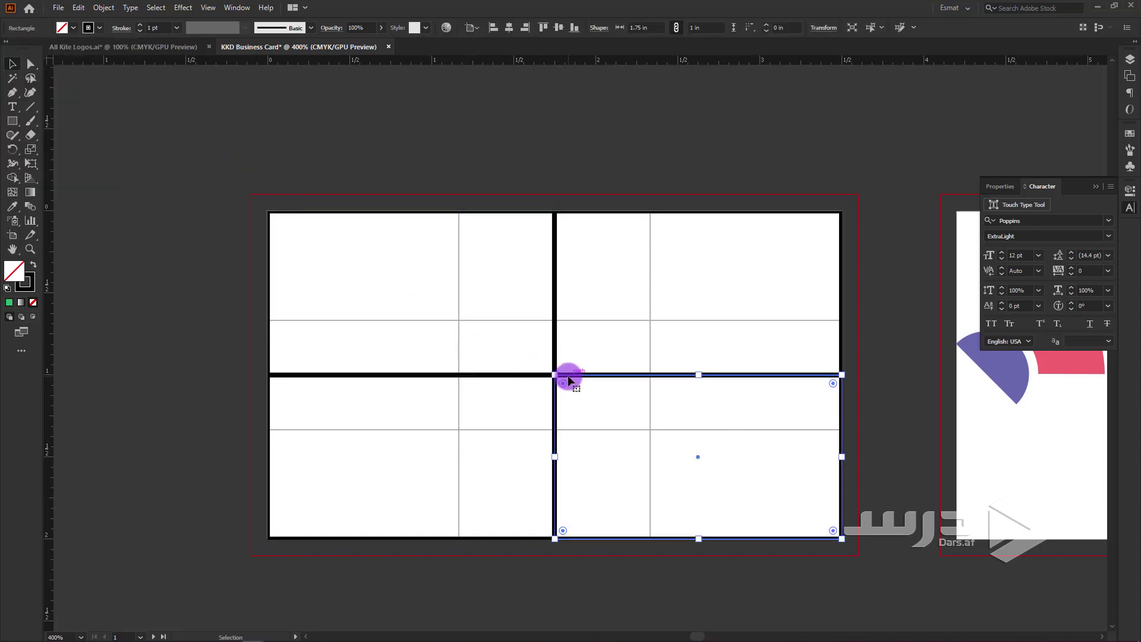
pyautogui.keyDown('shift'); pyautogui.click(555, 362); pyautogui.keyUp('shift')
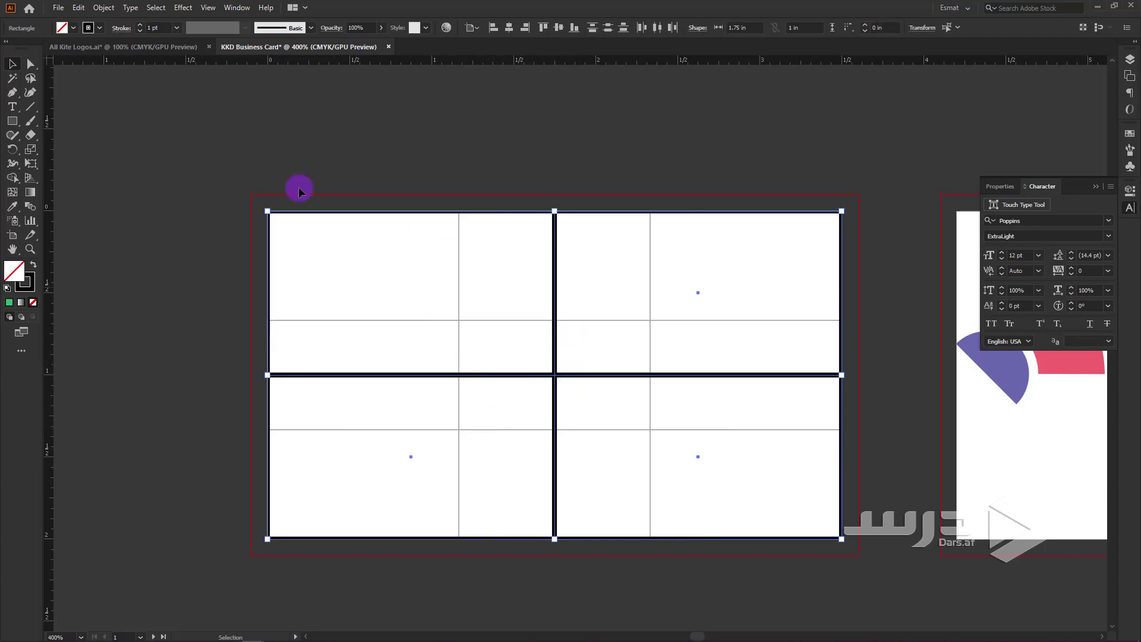
pyautogui.click(178, 28)
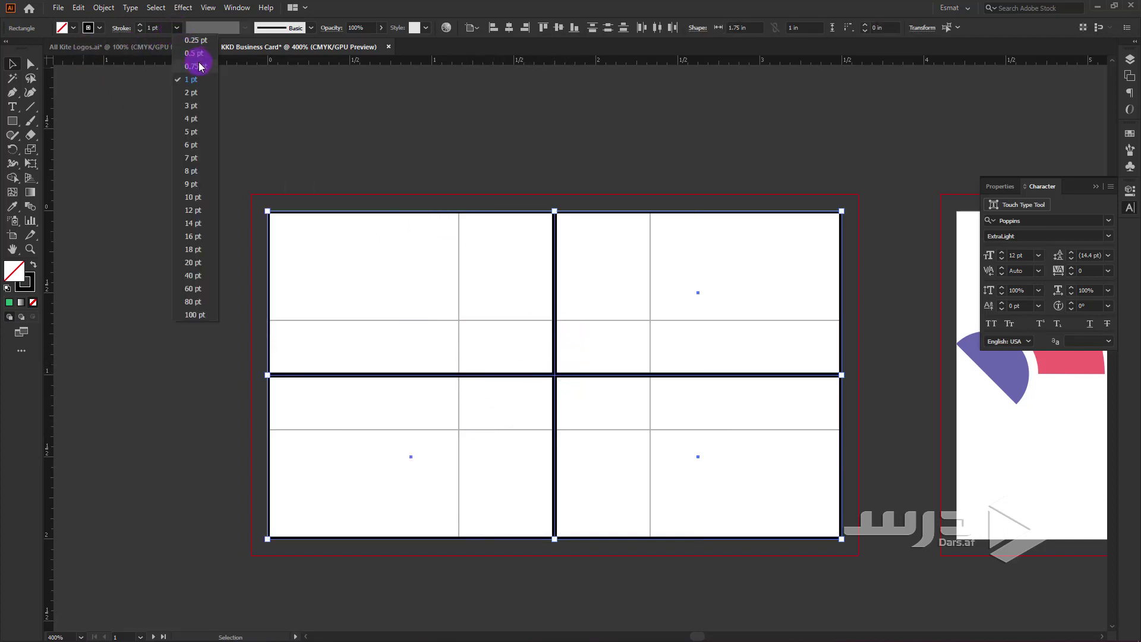
pyautogui.click(194, 66)
pyautogui.hotkey('ctrl', 'a')
pyautogui.click(244, 140)
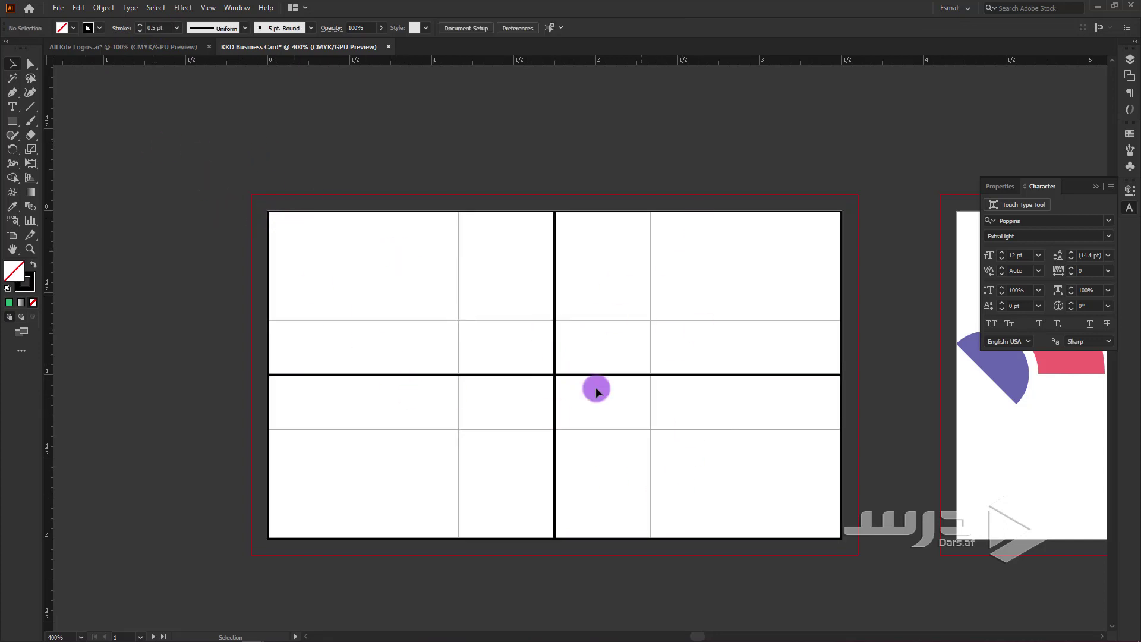
# - Draw a card-sized frame rectangle with a 7 pt stroke aligned inside
pyautogui.click(18, 123)
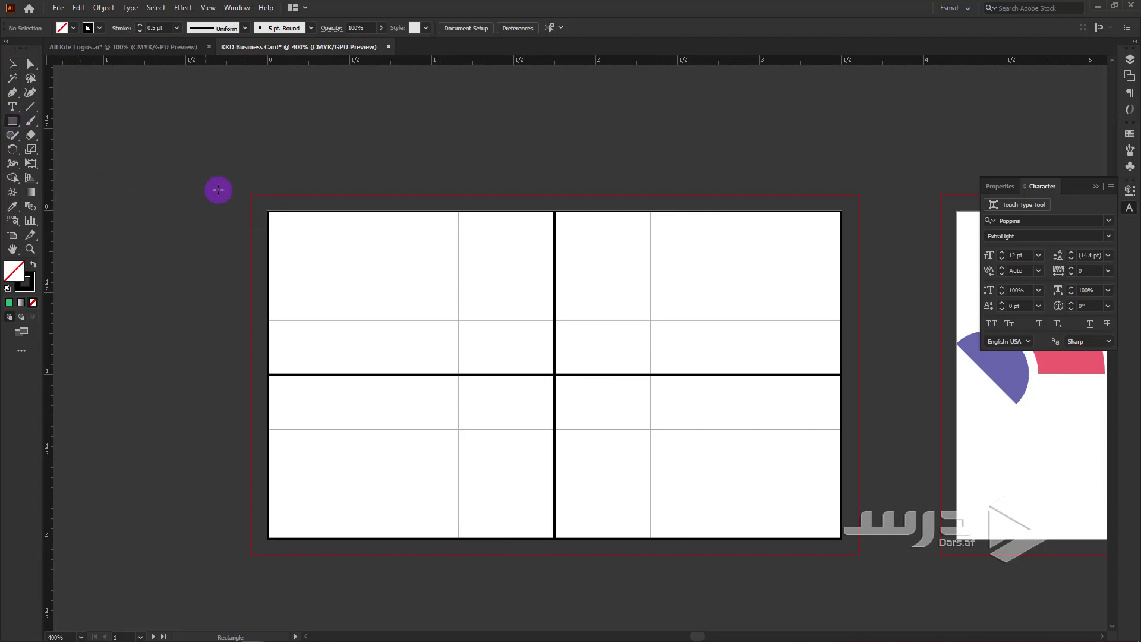
pyautogui.moveTo(269, 213); pyautogui.dragTo(842, 538)
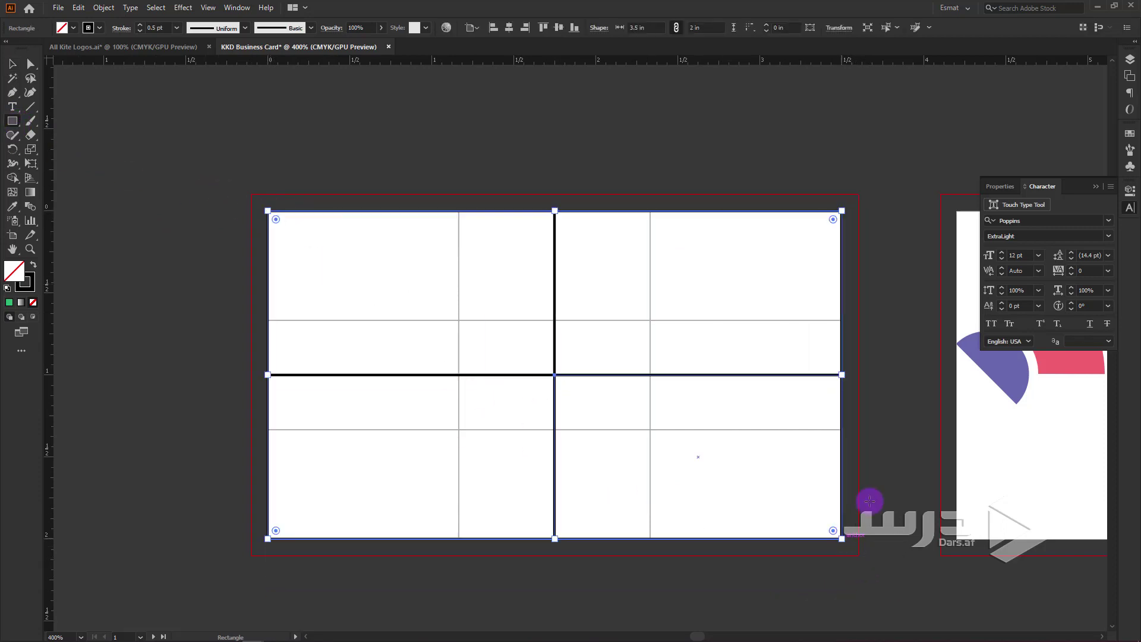
pyautogui.click(160, 28)
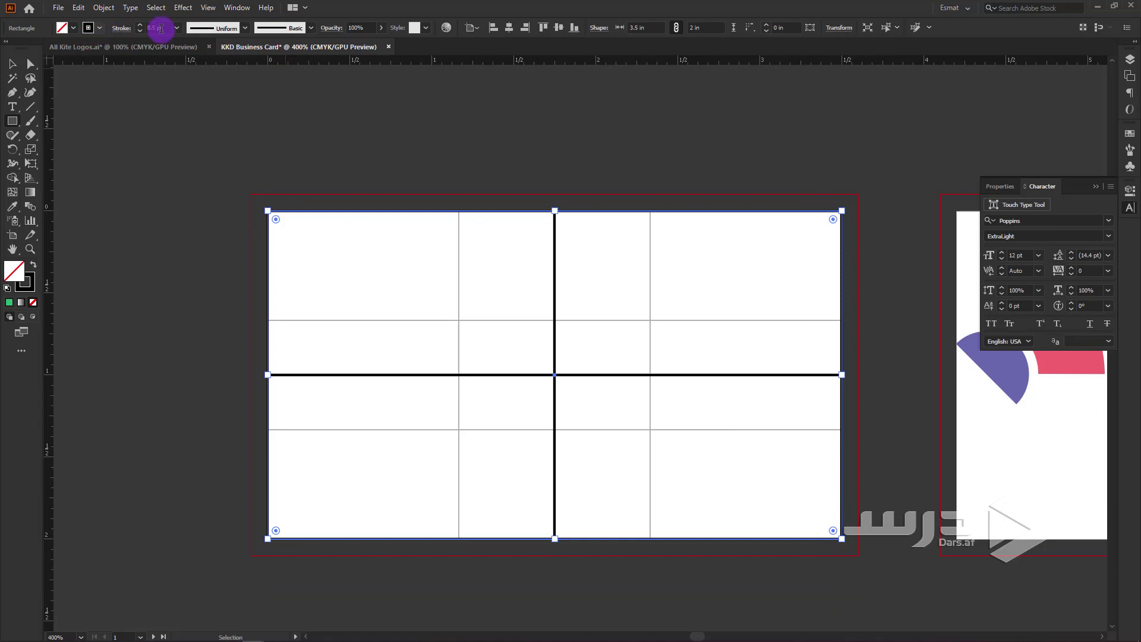
pyautogui.click(177, 27)
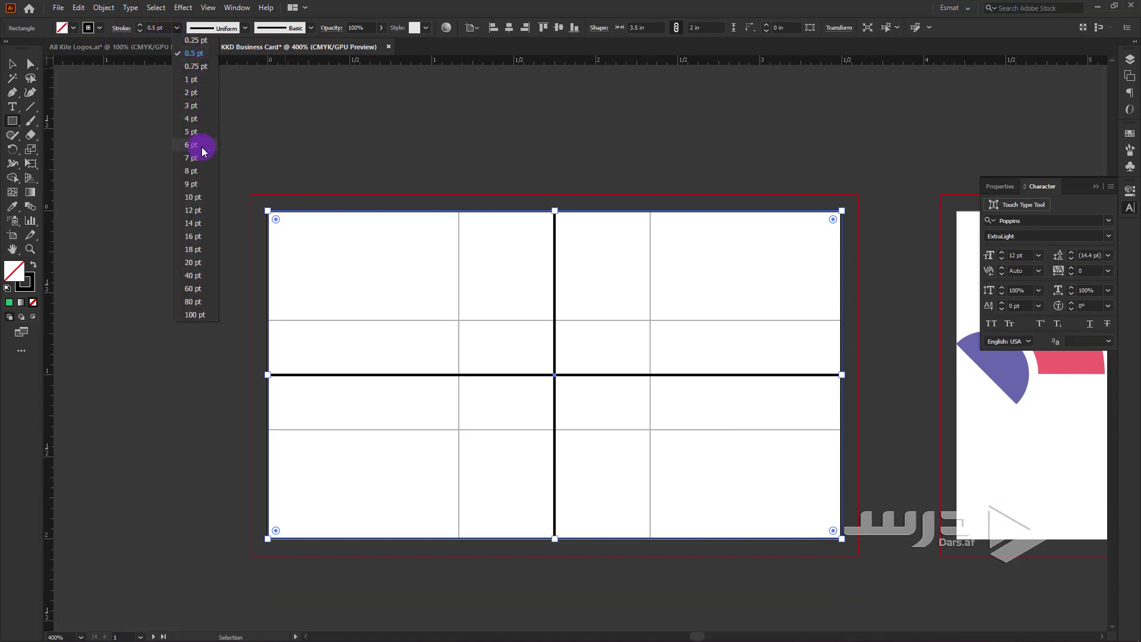
pyautogui.click(193, 197)
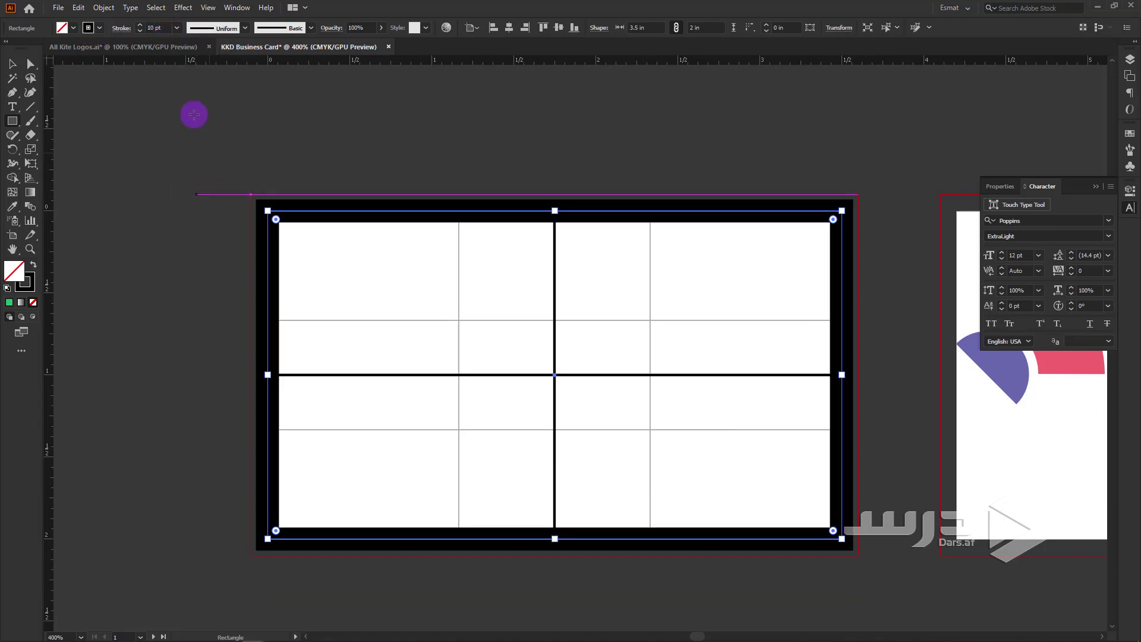
pyautogui.click(176, 29)
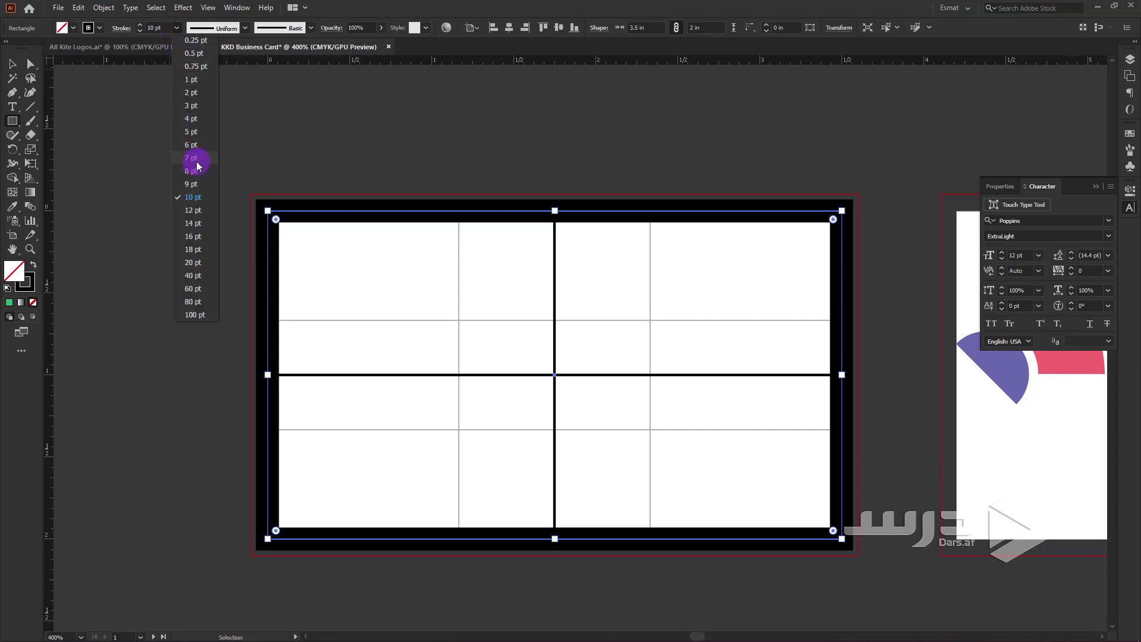
pyautogui.click(193, 132)
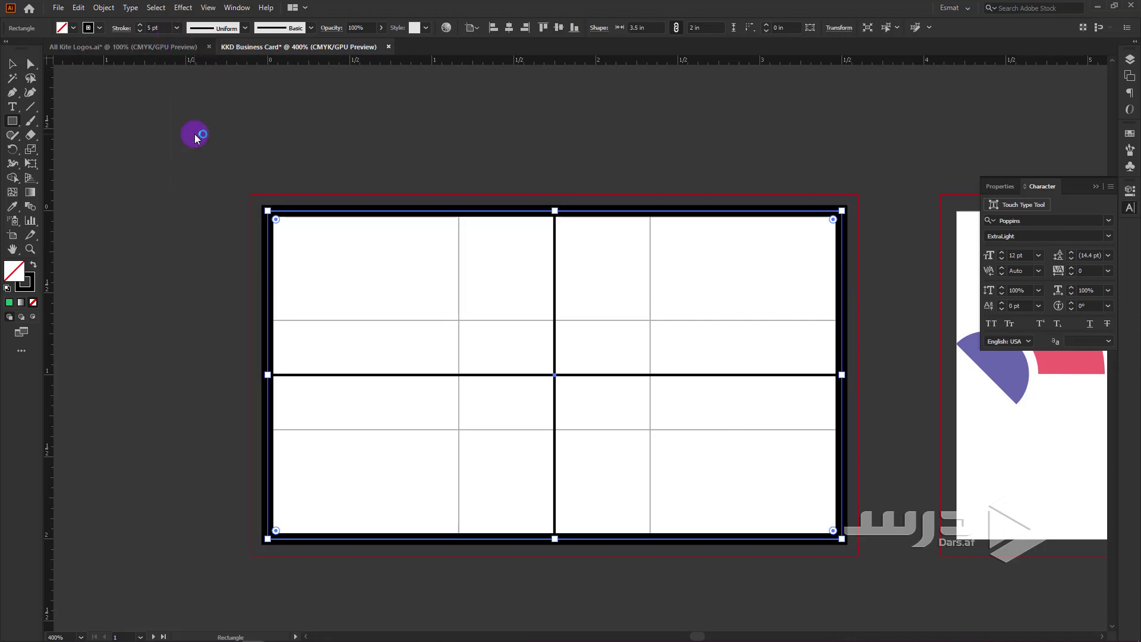
pyautogui.click(118, 28)
pyautogui.click(62, 89)
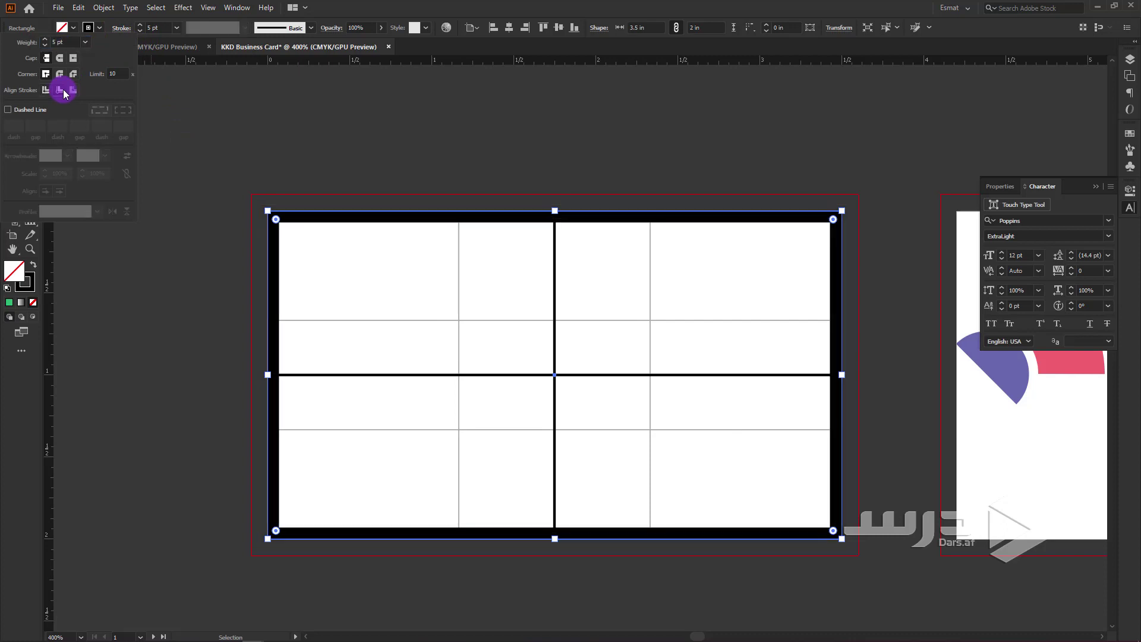
pyautogui.click(177, 28)
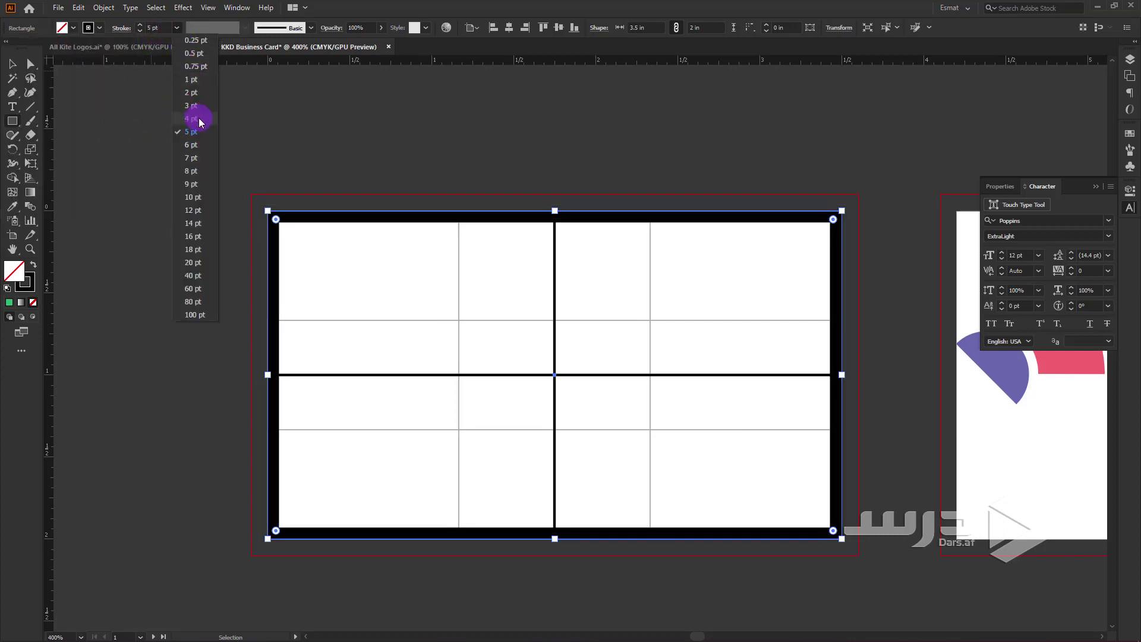
pyautogui.click(199, 158)
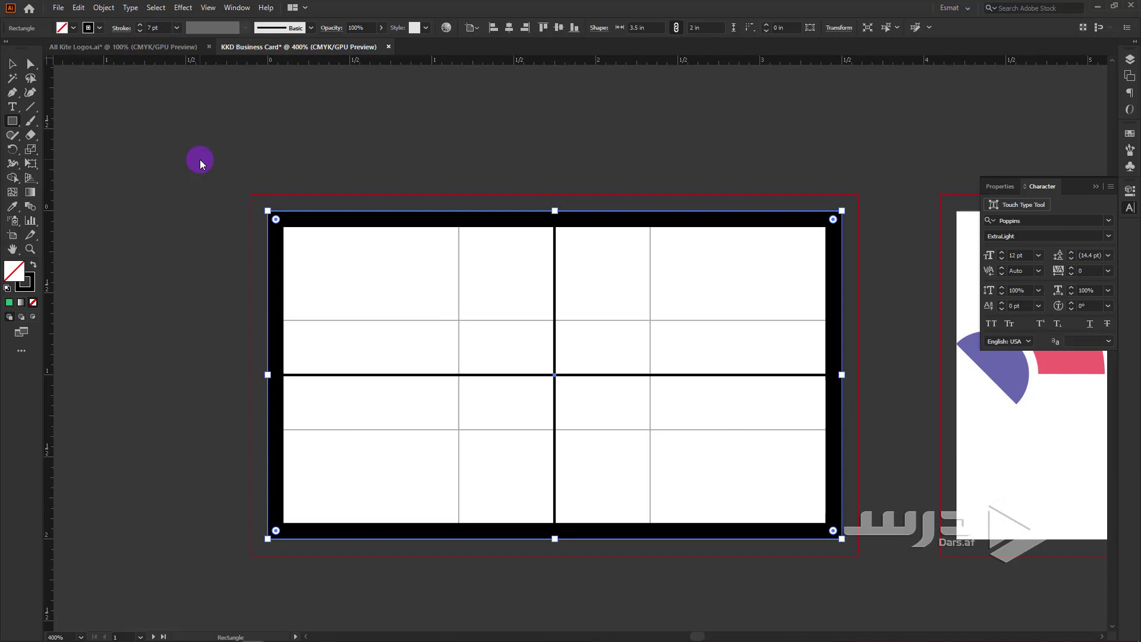
# - Deselect, then marquee-select all the grid rectangles with the Direct Selection tool
pyautogui.click(12, 64)
pyautogui.click(174, 162)
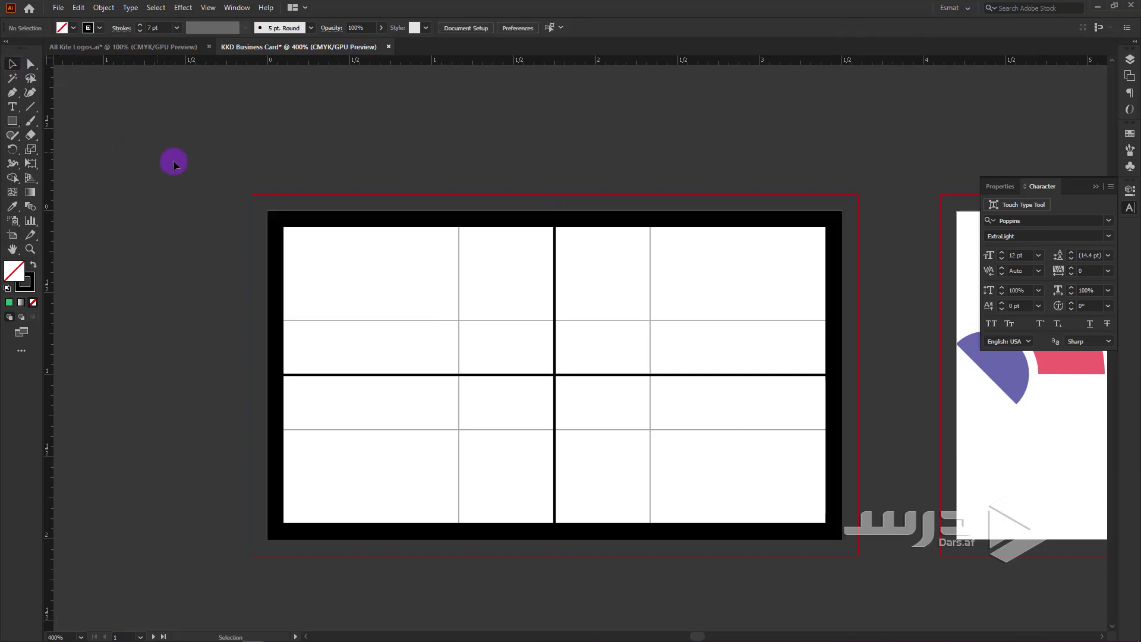
pyautogui.press('a')
pyautogui.moveTo(173, 161); pyautogui.dragTo(885, 600)
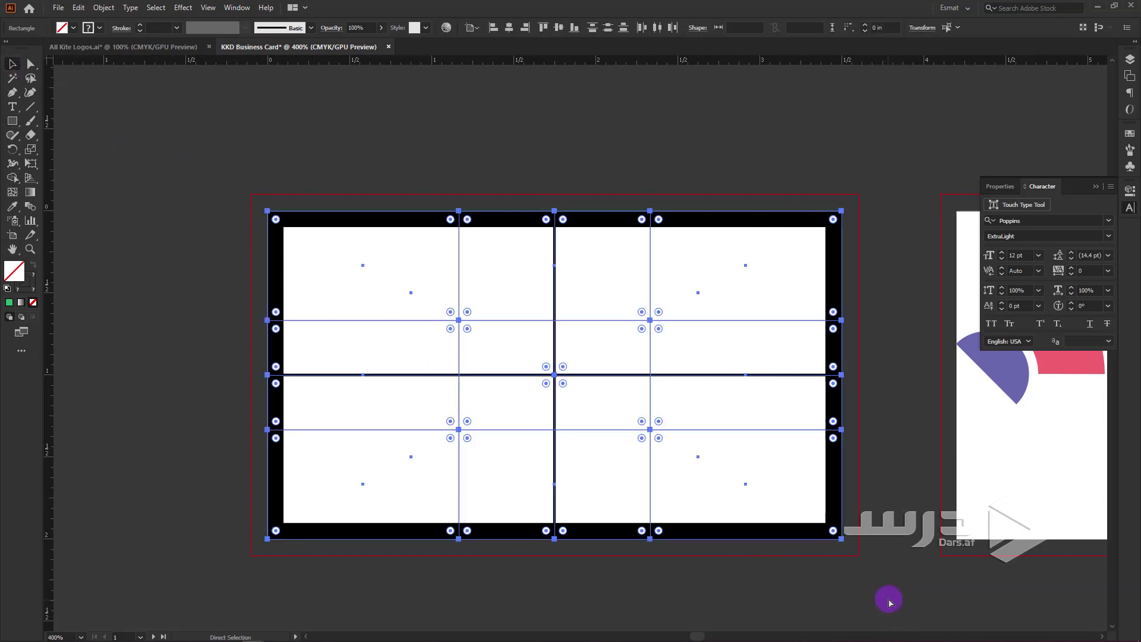
# - Move the grid artwork from Layer 1 into Layer 2 and lock Layer 2
pyautogui.press('v')
pyautogui.click(497, 107)
pyautogui.scroll(-2, 408, 168)
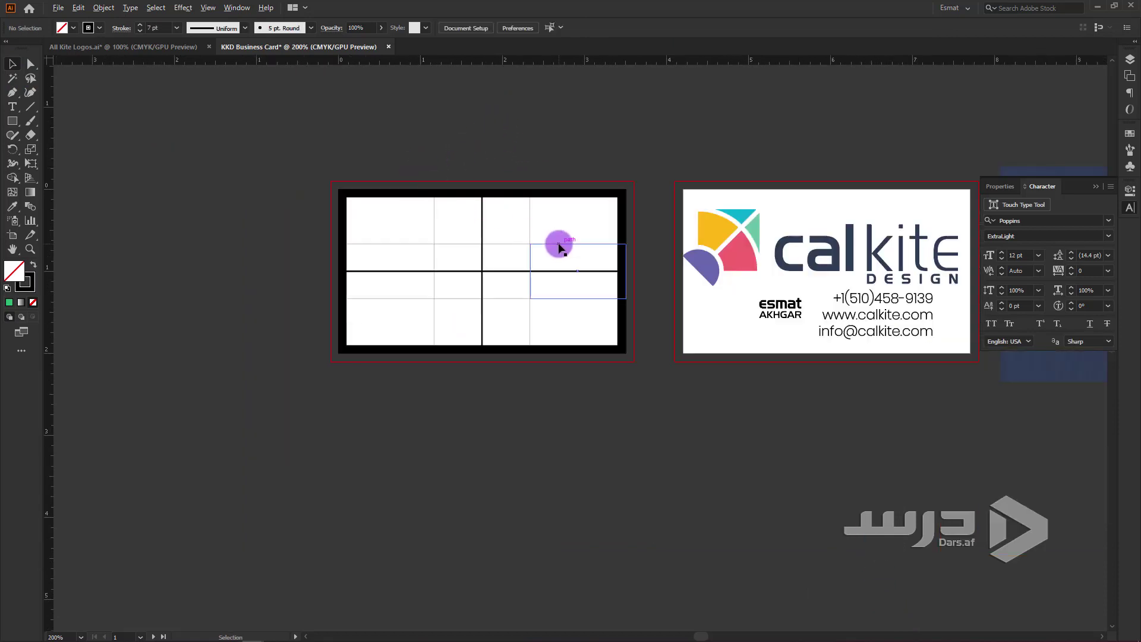
pyautogui.scroll(1, 559, 246)
pyautogui.click(1132, 63)
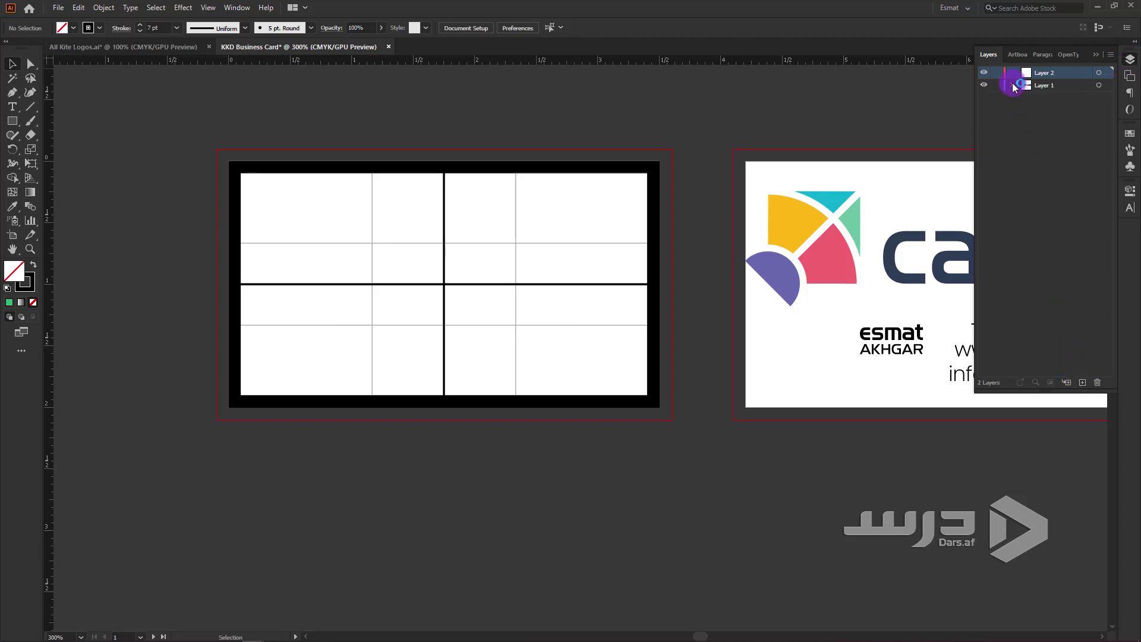
pyautogui.click(1012, 85)
pyautogui.moveTo(682, 140); pyautogui.dragTo(207, 461)
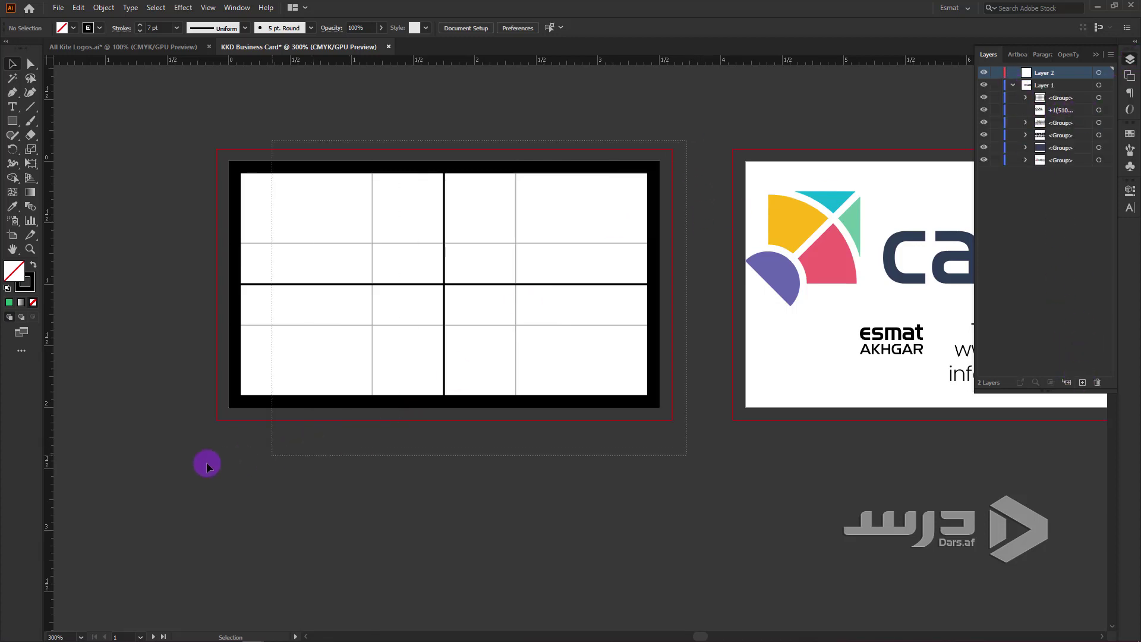
pyautogui.moveTo(1059, 98); pyautogui.dragTo(1055, 74)
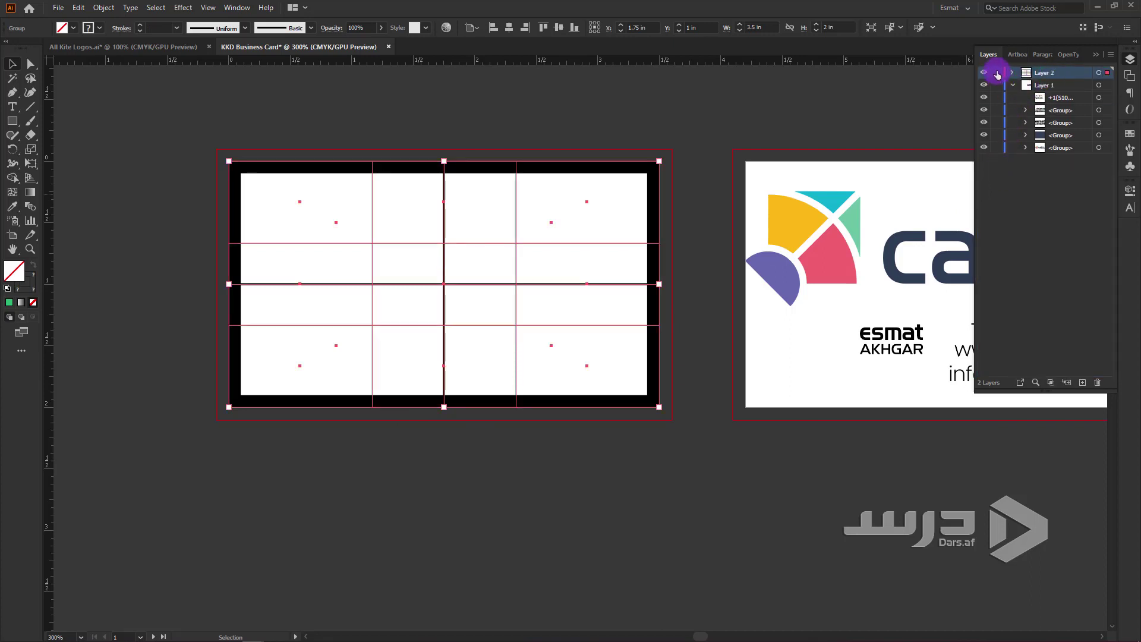
pyautogui.click(997, 73)
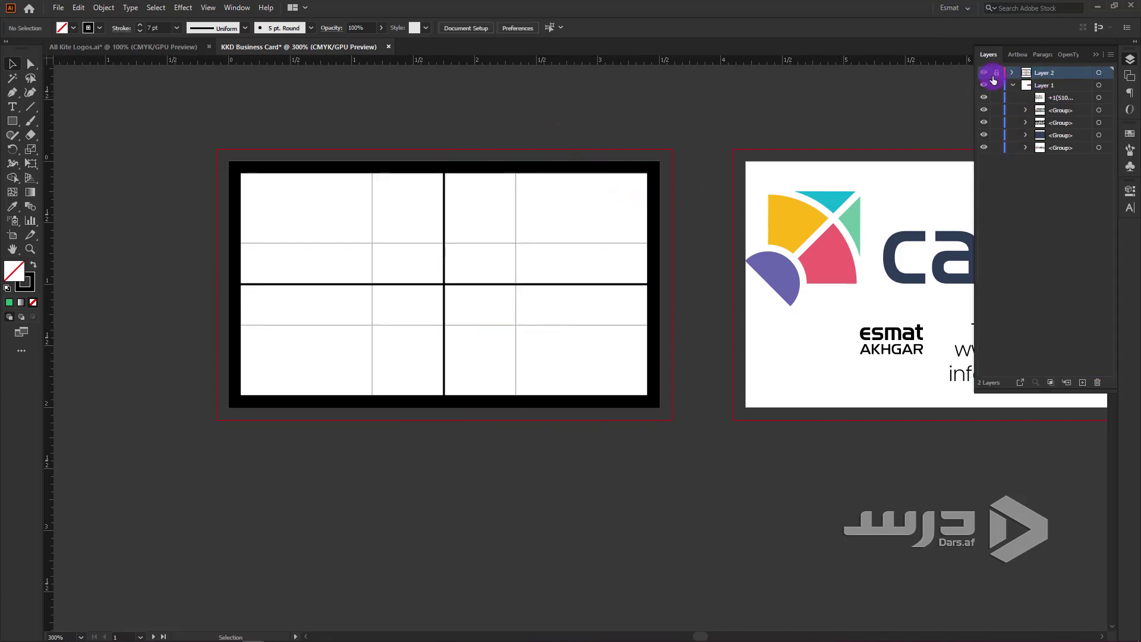
# - Fade the grid on Layer 2 to 29% opacity and lock the layer again
pyautogui.click(982, 71)
pyautogui.click(983, 71)
pyautogui.click(983, 72)
pyautogui.click(982, 72)
pyautogui.scroll(2, 186, 115)
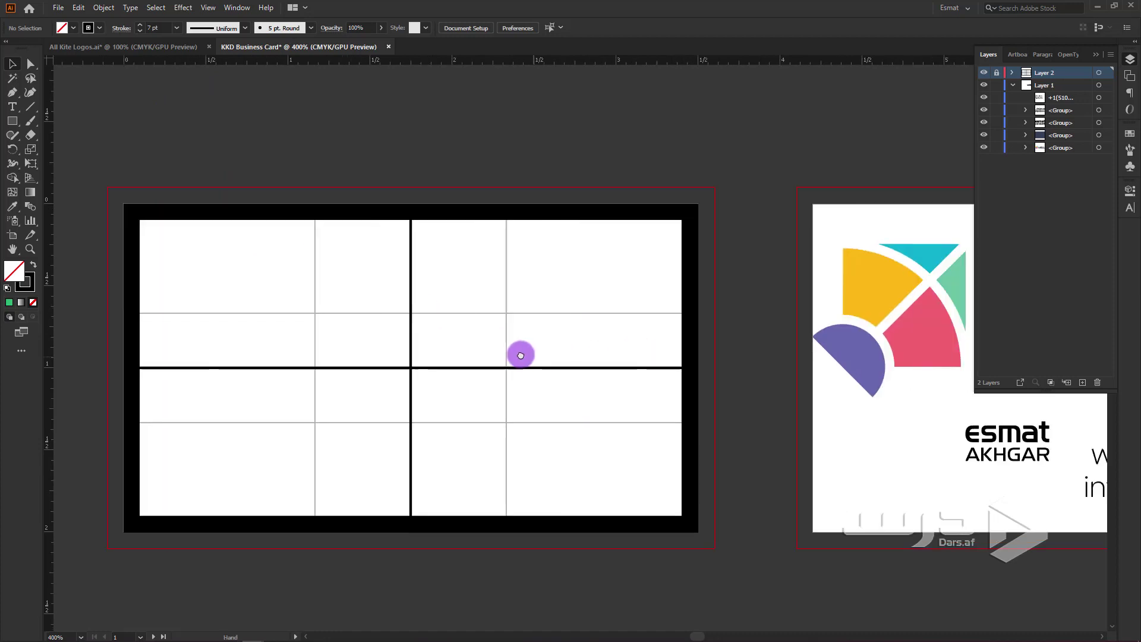
pyautogui.moveTo(521, 355); pyautogui.dragTo(507, 353)
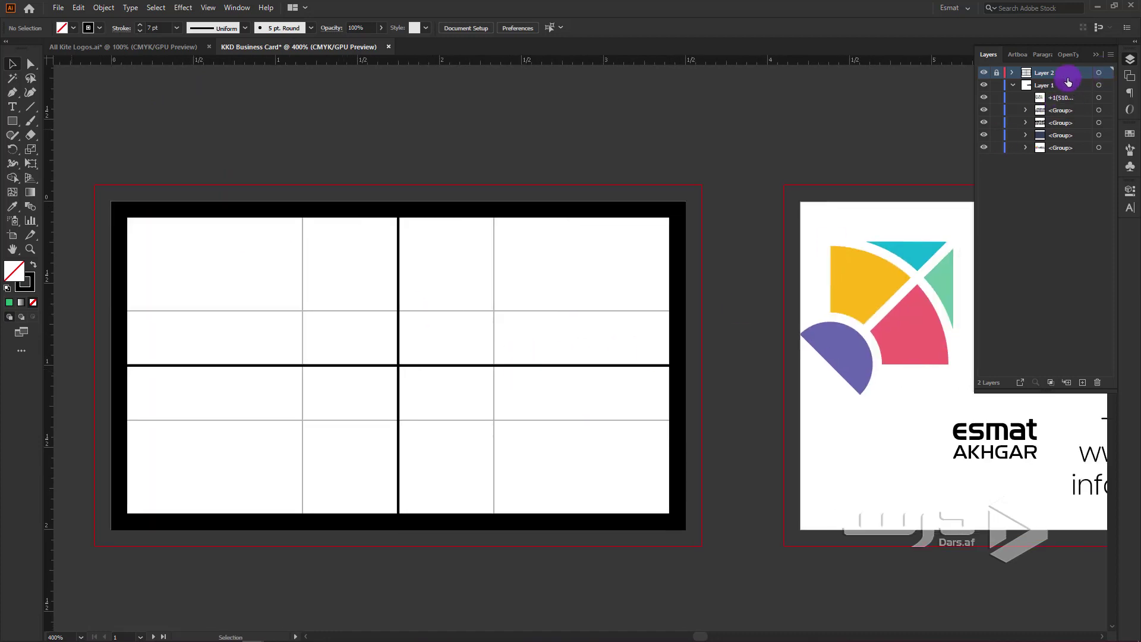
pyautogui.click(1099, 73)
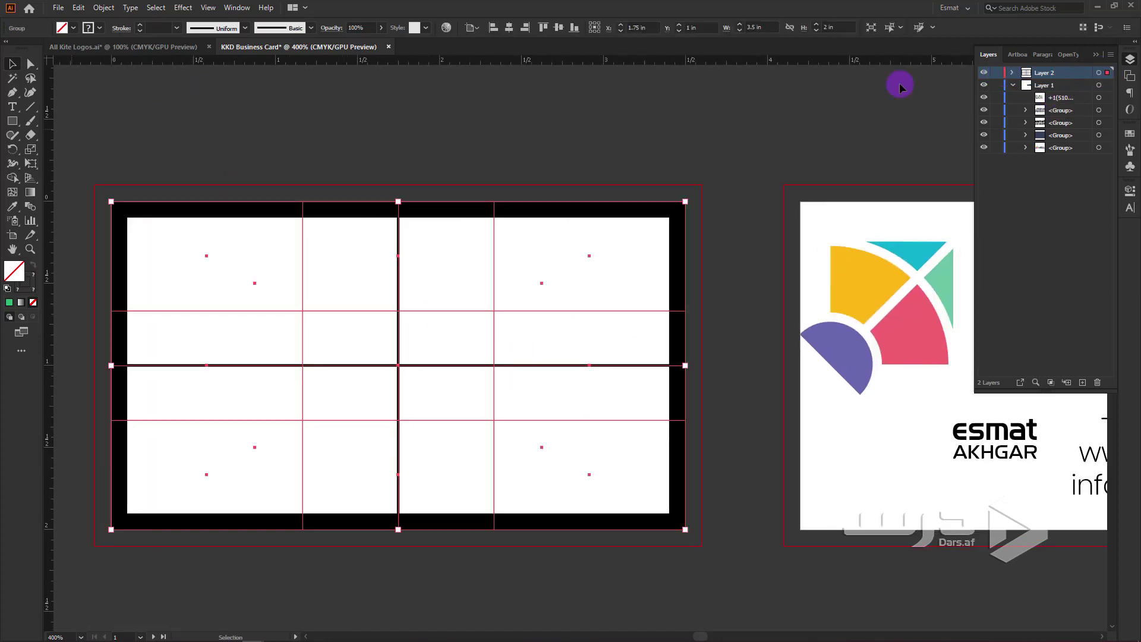
pyautogui.click(381, 27)
pyautogui.moveTo(380, 45); pyautogui.dragTo(350, 47)
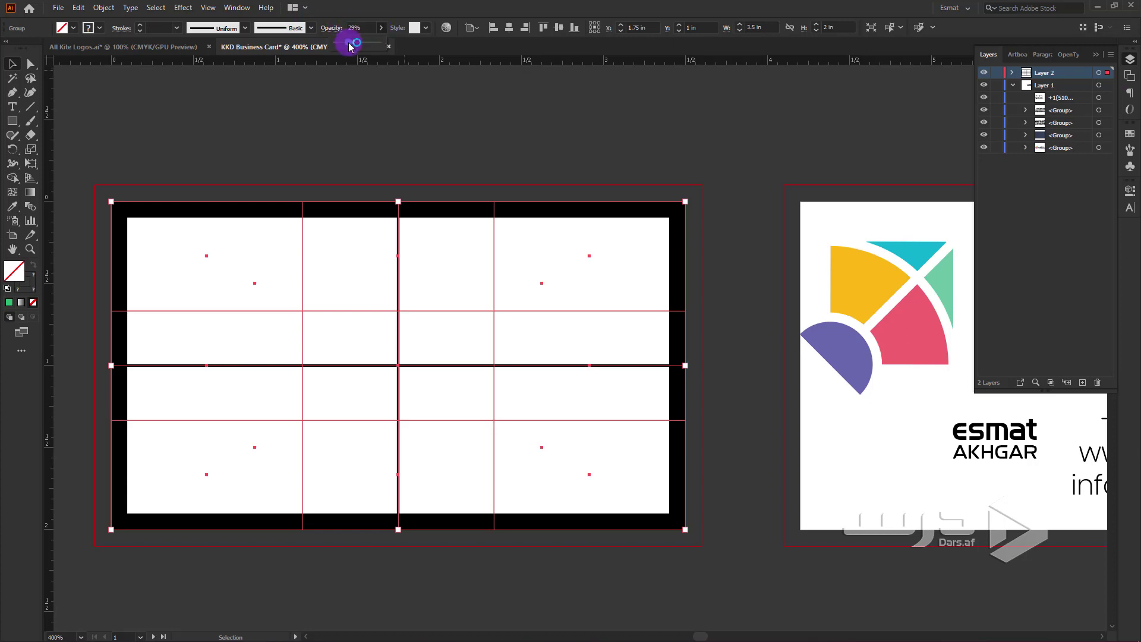
pyautogui.click(1026, 79)
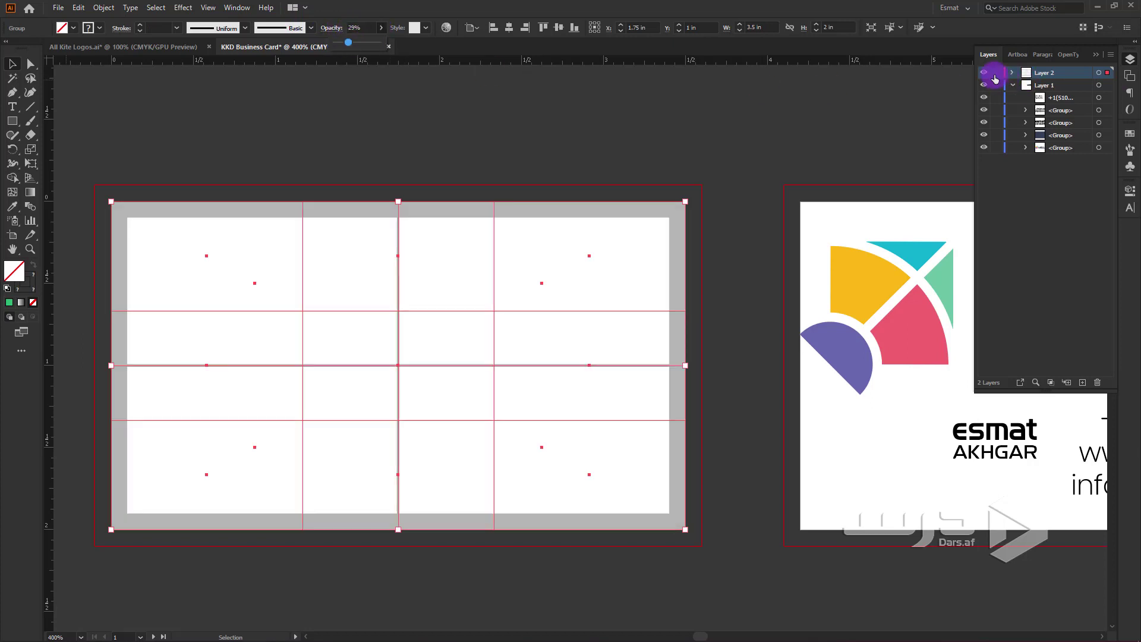
pyautogui.click(996, 73)
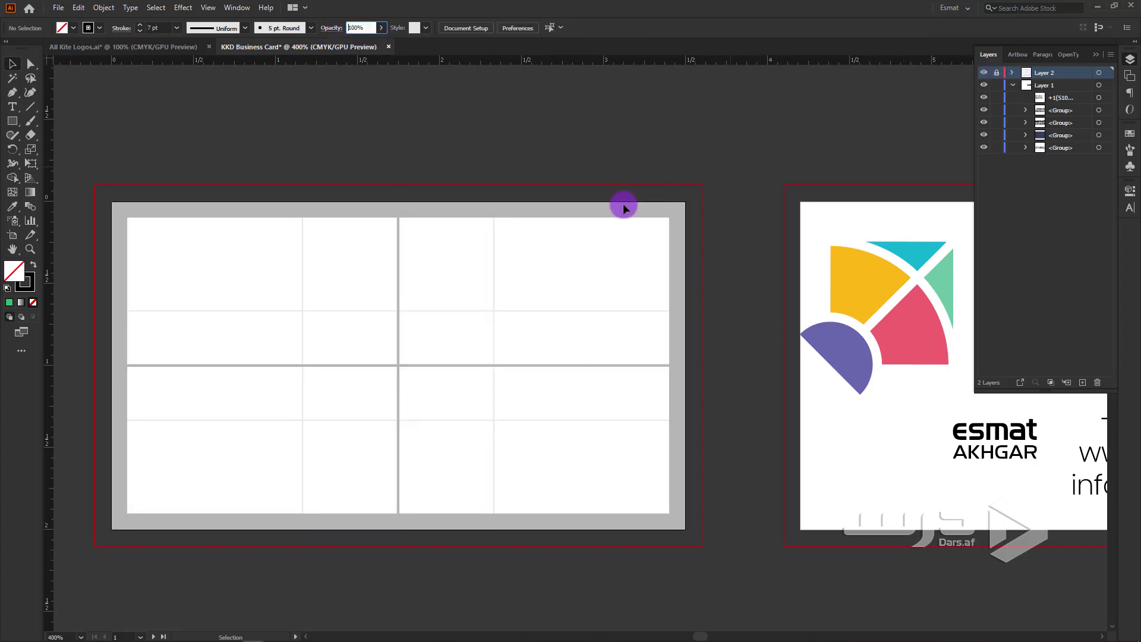
pyautogui.scroll(-1, 623, 205)
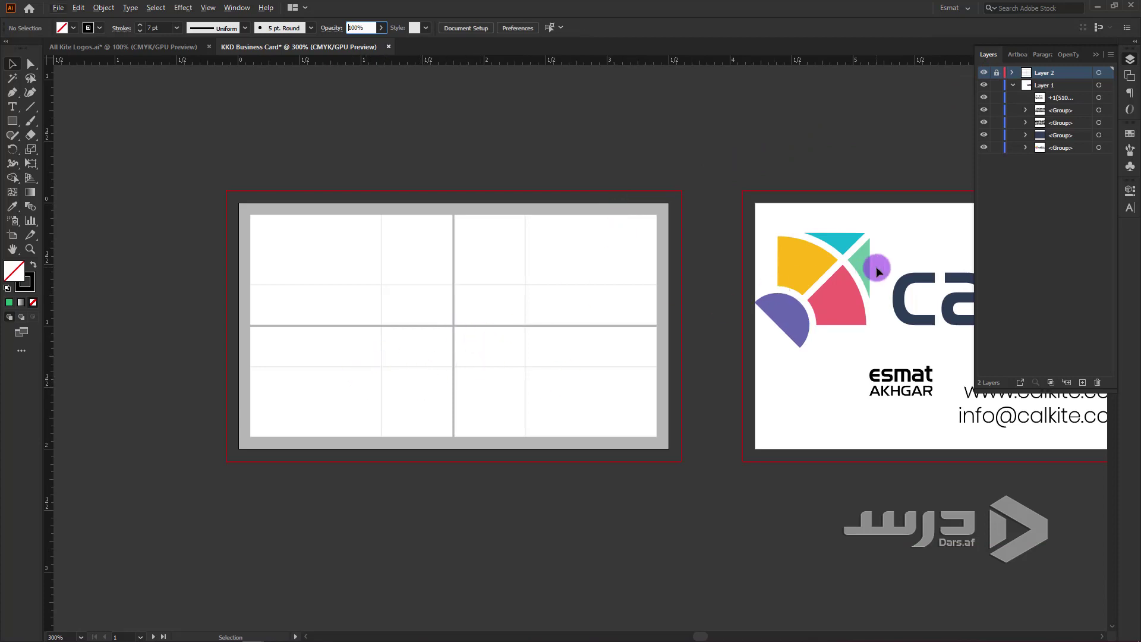
# - Add a new layer, keep Layer 2 on top, and rename it Guide
pyautogui.scroll(-1, 471, 321)
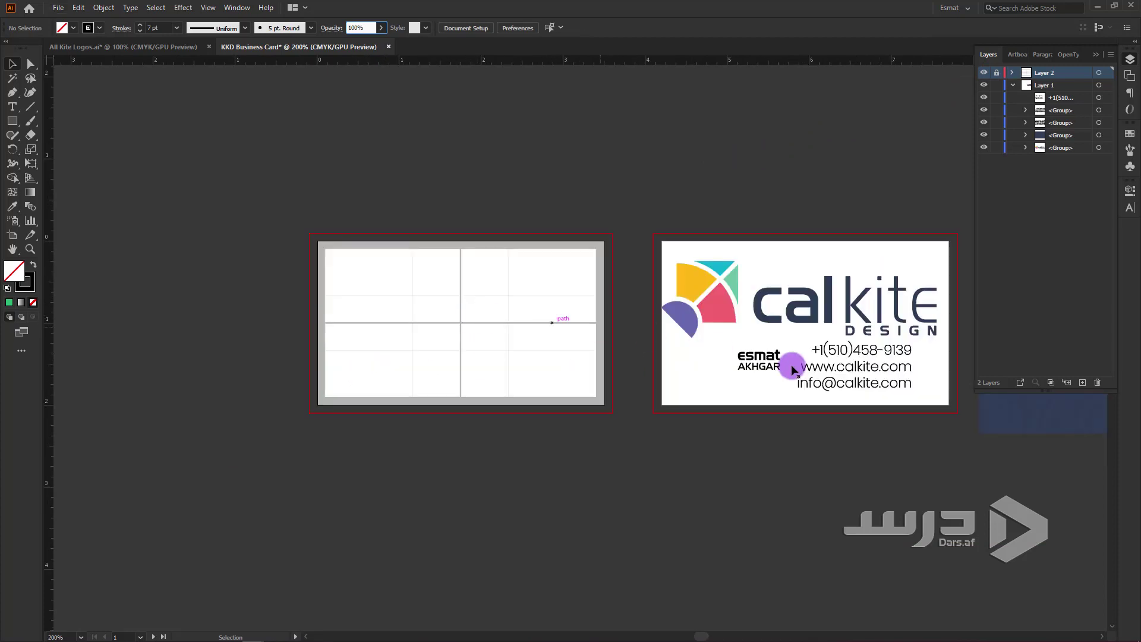
pyautogui.click(1082, 383)
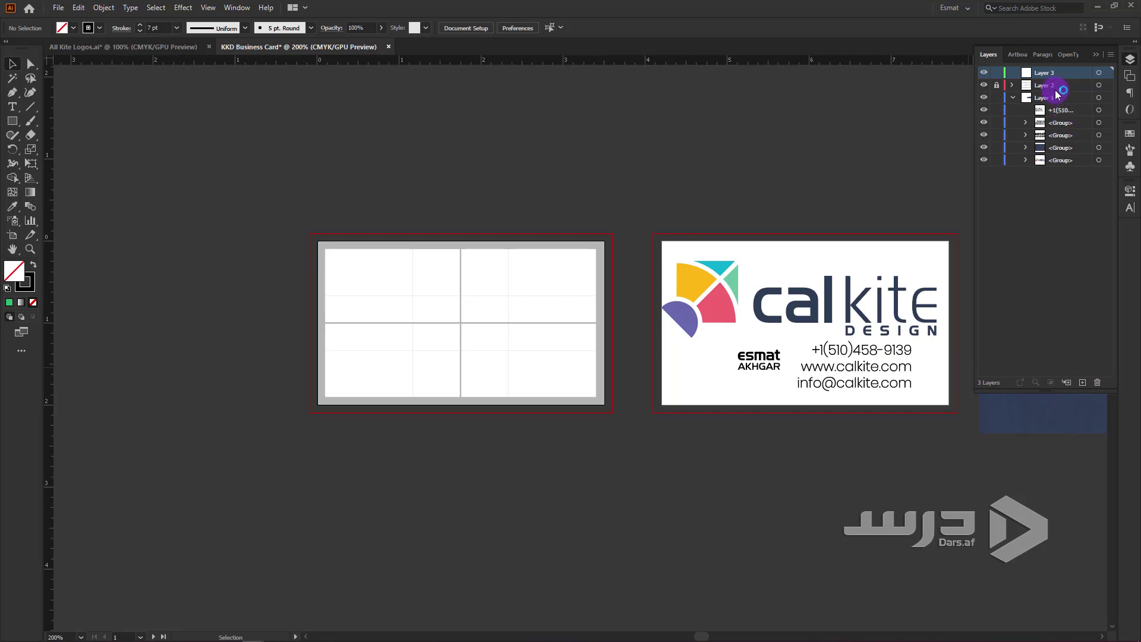
pyautogui.moveTo(1049, 82); pyautogui.dragTo(1050, 71)
pyautogui.doubleClick(1050, 73)
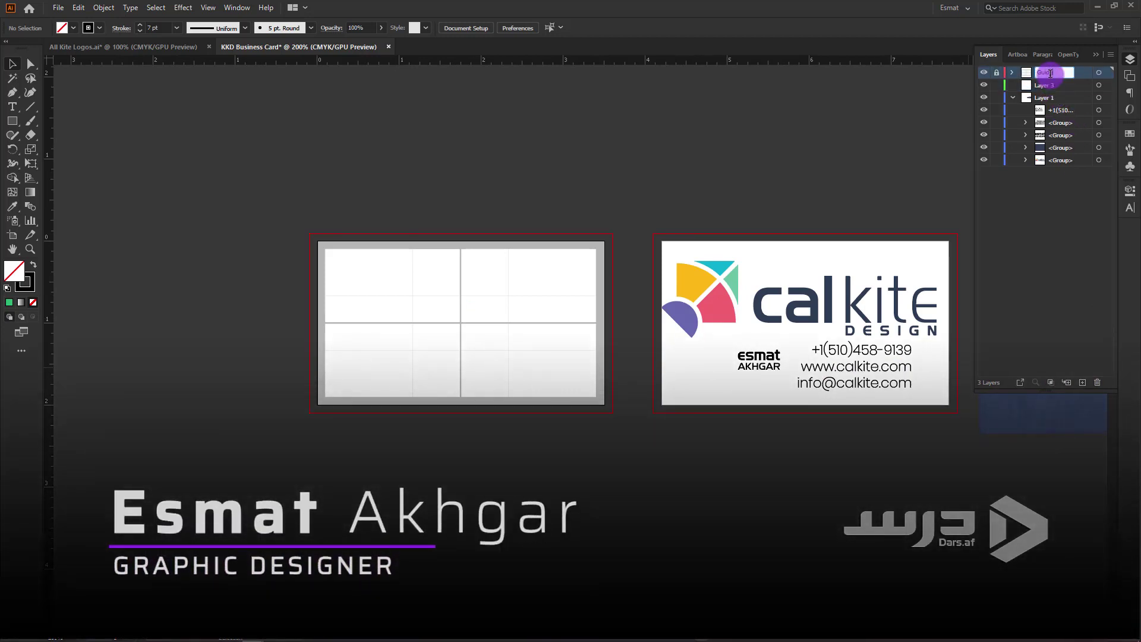
pyautogui.write('Guide')
pyautogui.click(1057, 87)
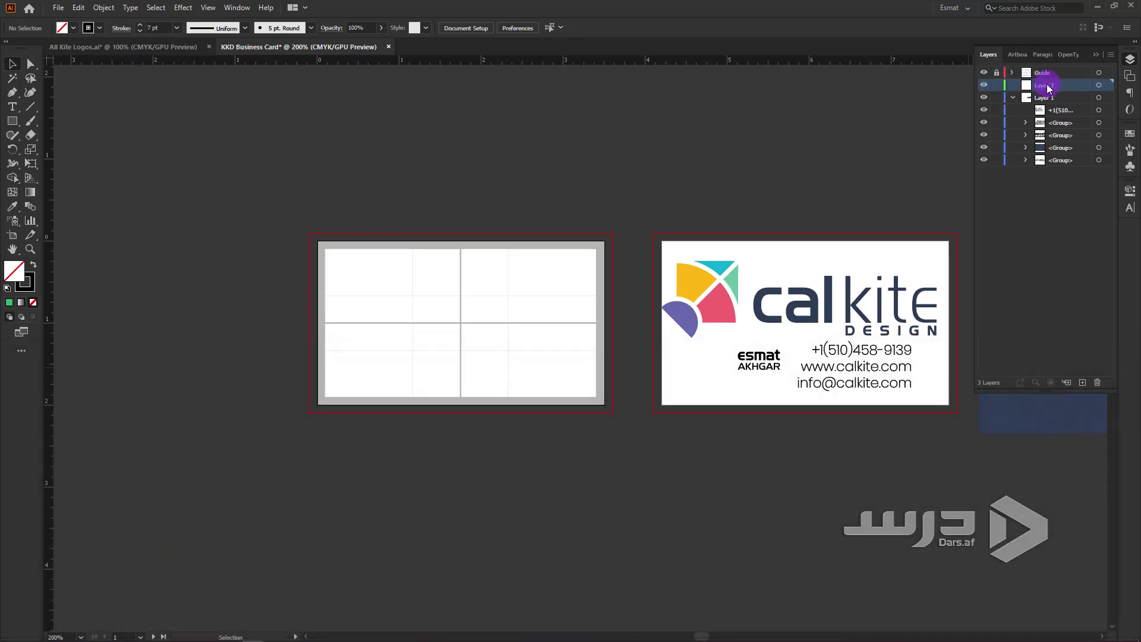
# - Rename Layer 3 to Design and shift the calkite logo right on the front card
pyautogui.doubleClick(1045, 85)
pyautogui.write('Design')
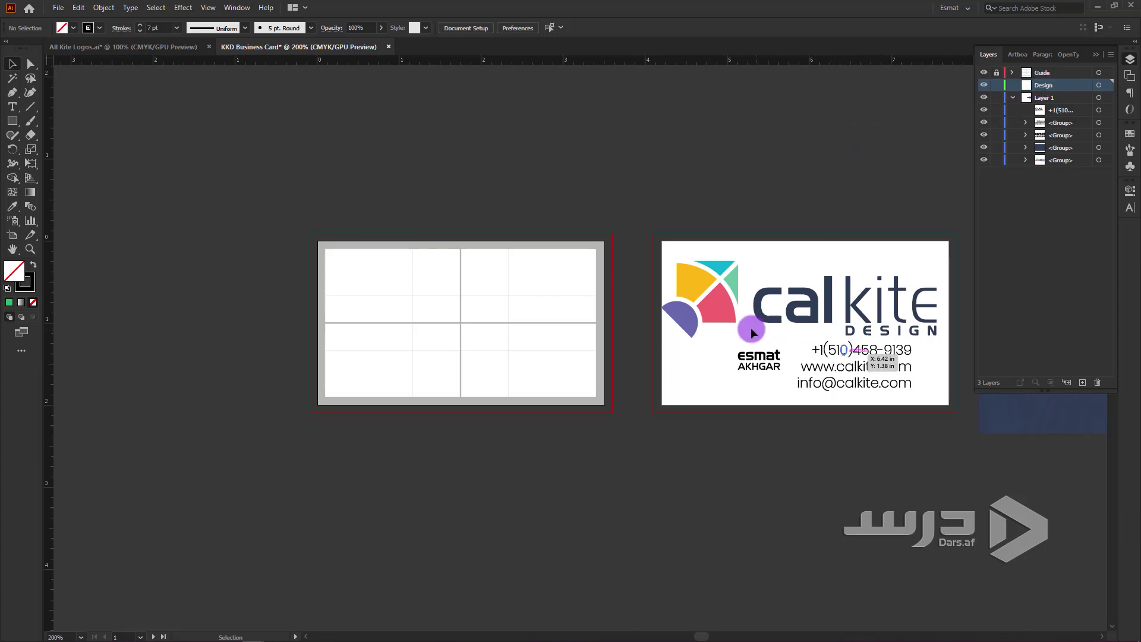
pyautogui.click(725, 326)
pyautogui.moveTo(719, 323); pyautogui.dragTo(754, 357)
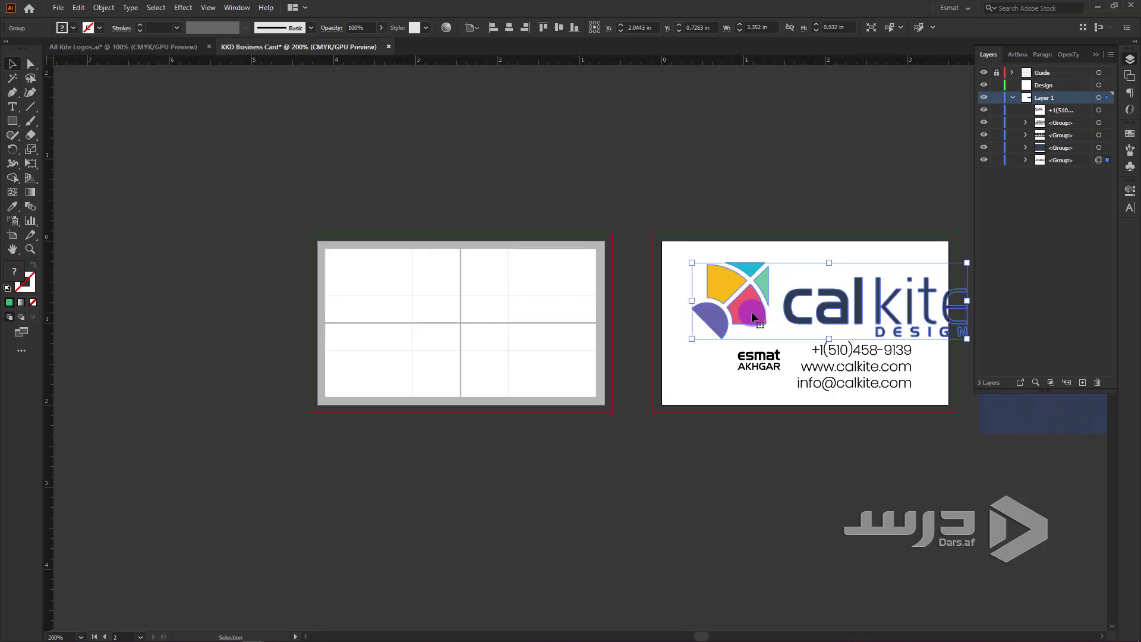
# - Cut the kite mark from the isolated logo group, then undo to keep the front logo intact
pyautogui.doubleClick(751, 311)
pyautogui.click(736, 321)
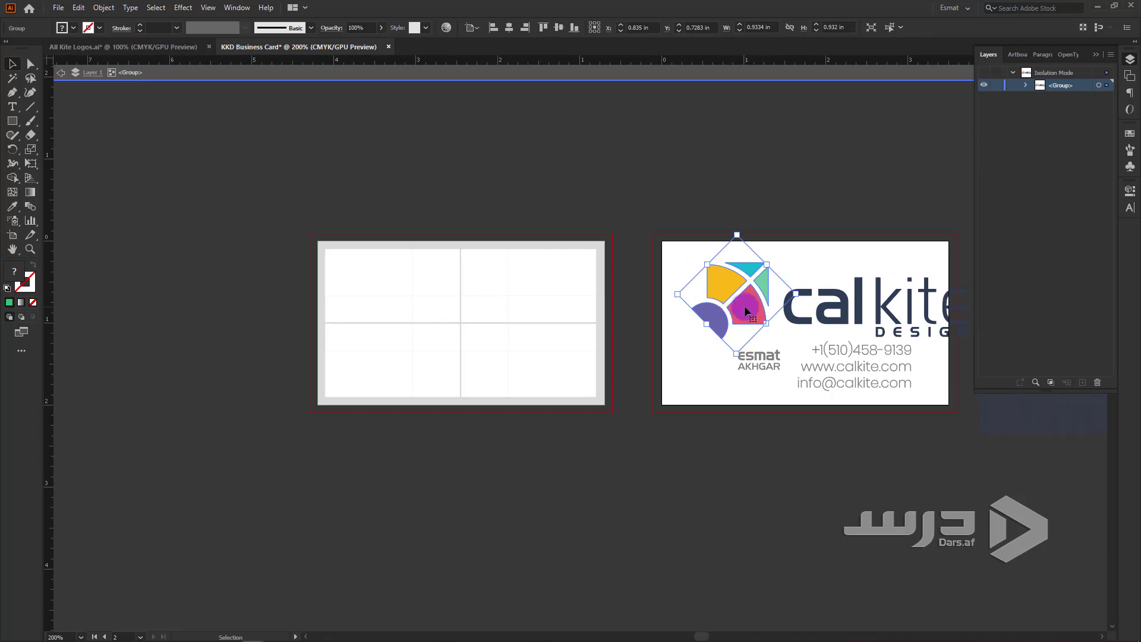
pyautogui.press('a')
pyautogui.press('Delete')
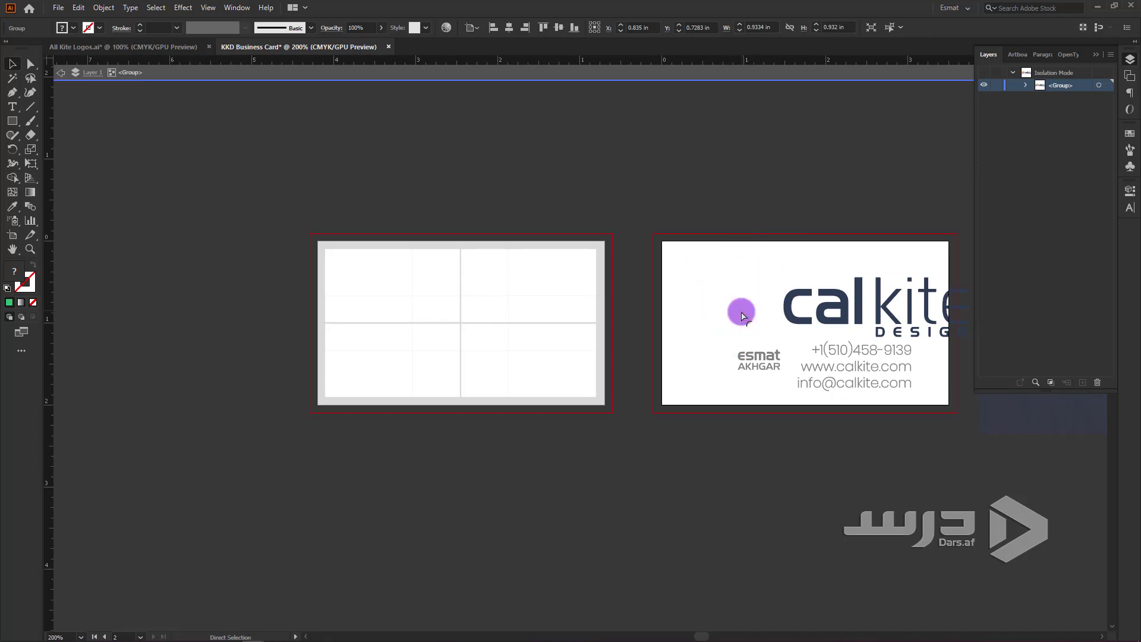
pyautogui.doubleClick(602, 178)
pyautogui.hotkey('ctrl', 'z')
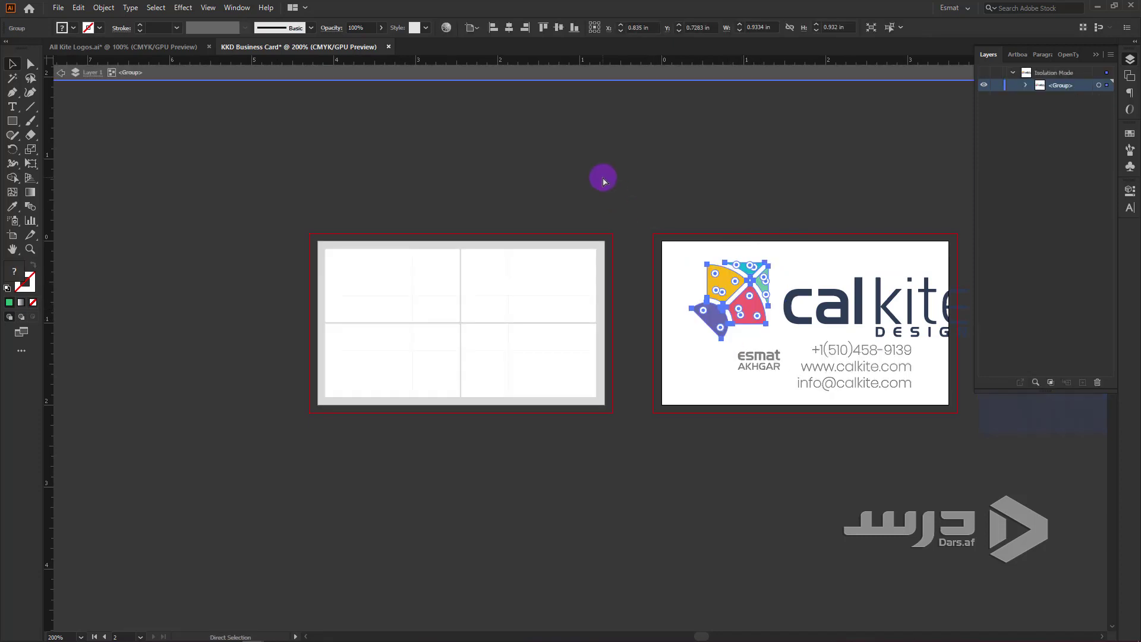
pyautogui.click(683, 196)
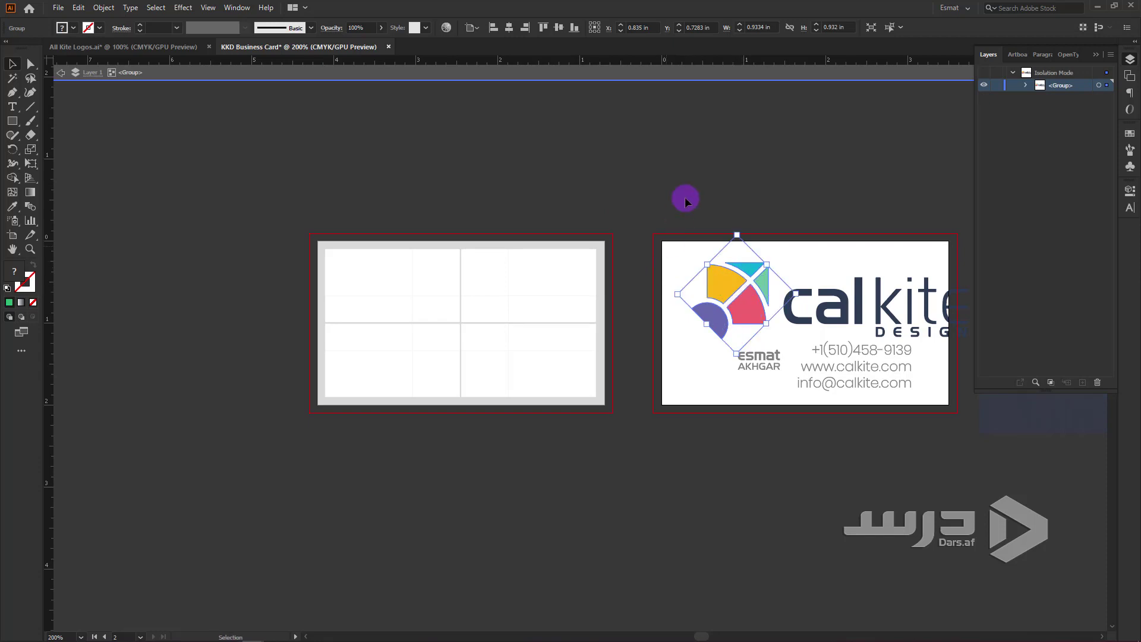
pyautogui.doubleClick(682, 196)
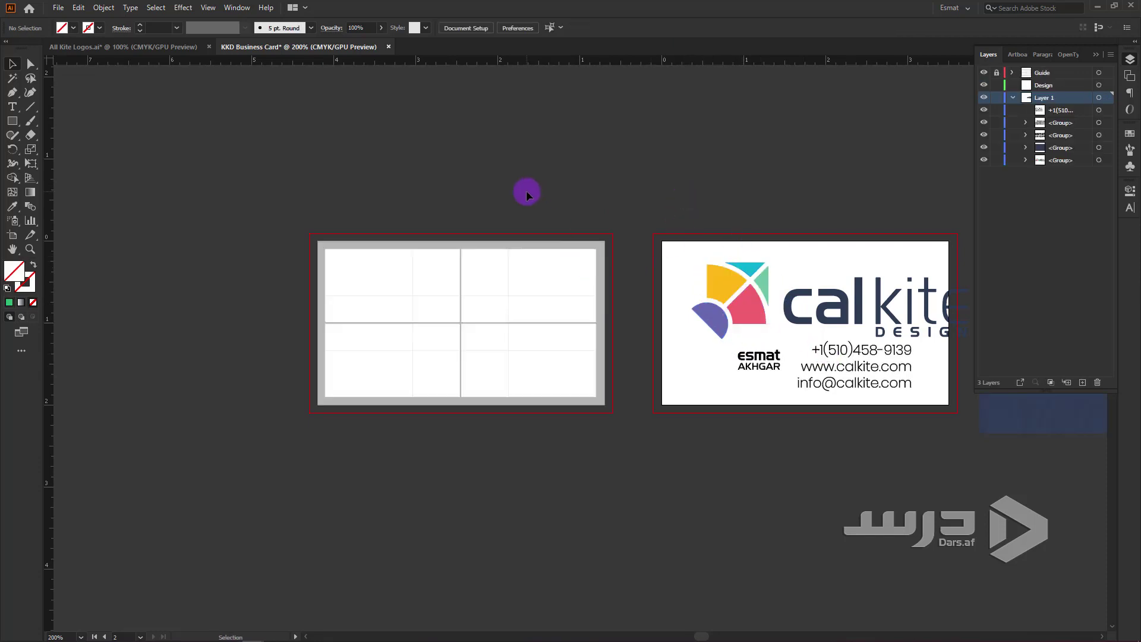
# - Paste the kite mark copy onto the back card's top-left corner
pyautogui.hotkey('ctrl', 'v')
pyautogui.moveTo(581, 329)
pyautogui.mouseDown()
pyautogui.moveTo(364, 191)
pyautogui.moveTo(375, 254)
pyautogui.mouseUp()
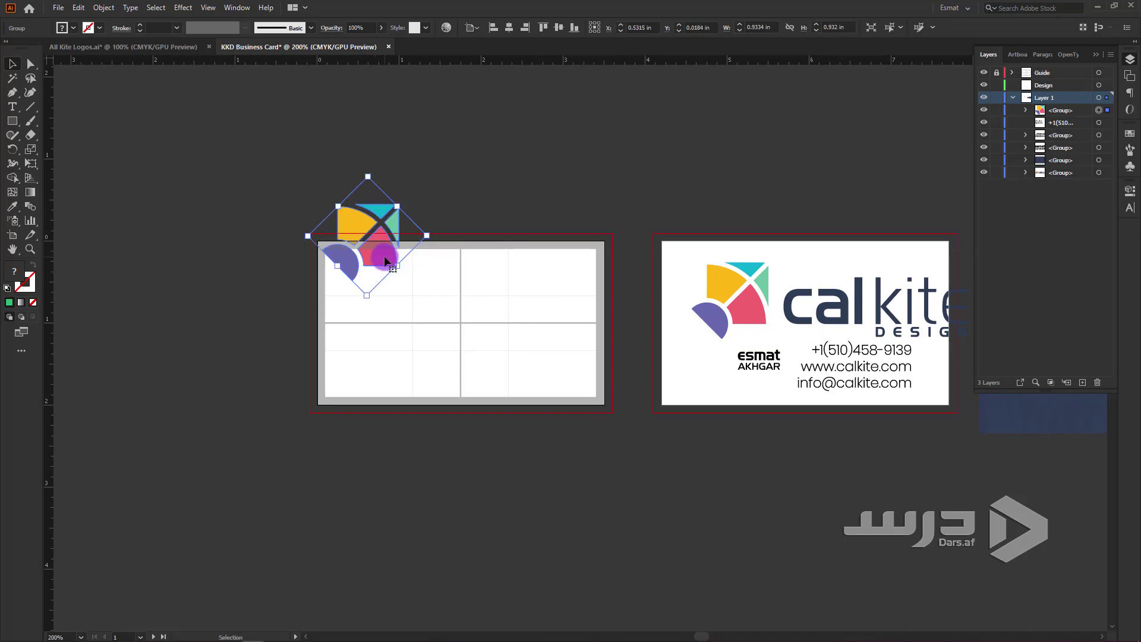
pyautogui.hotkey('ctrl', '=')
pyautogui.hotkey('ctrl', '=')
pyautogui.hotkey('ctrl', '=')
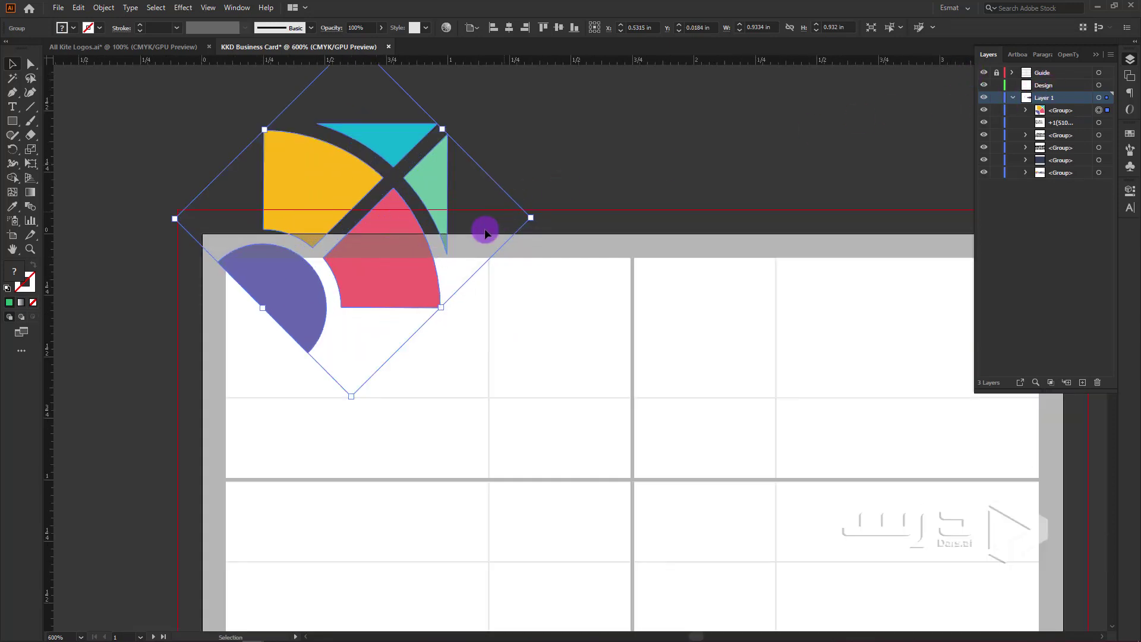
pyautogui.moveTo(376, 287); pyautogui.dragTo(385, 316)
pyautogui.click(527, 176)
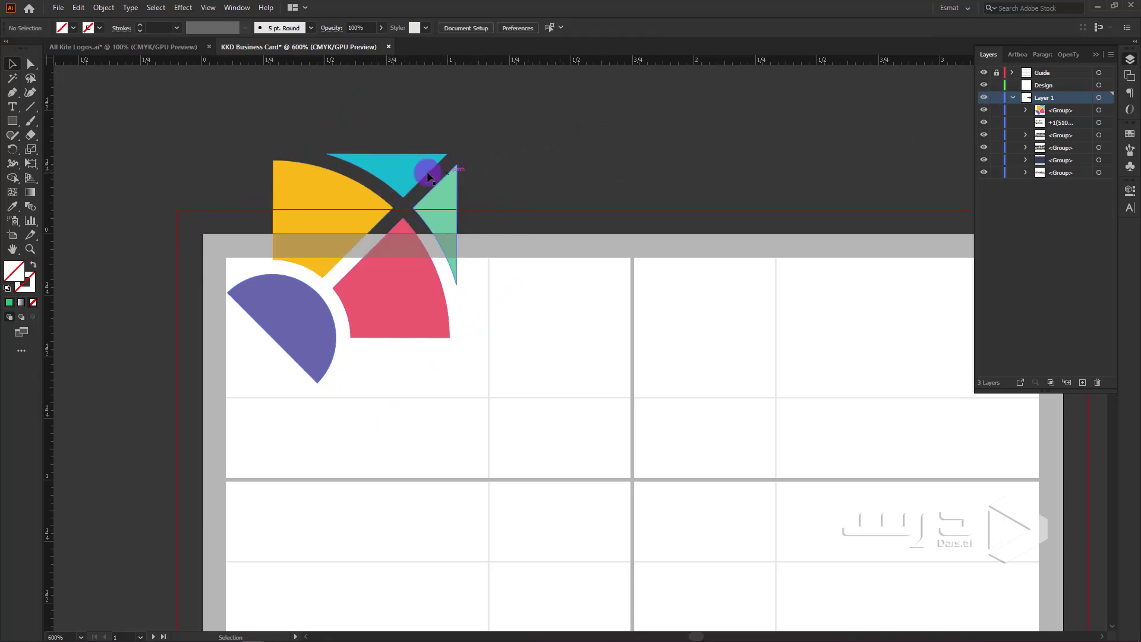
pyautogui.click(408, 174)
pyautogui.scroll(-2, 408, 174)
pyautogui.scroll(-2, 409, 175)
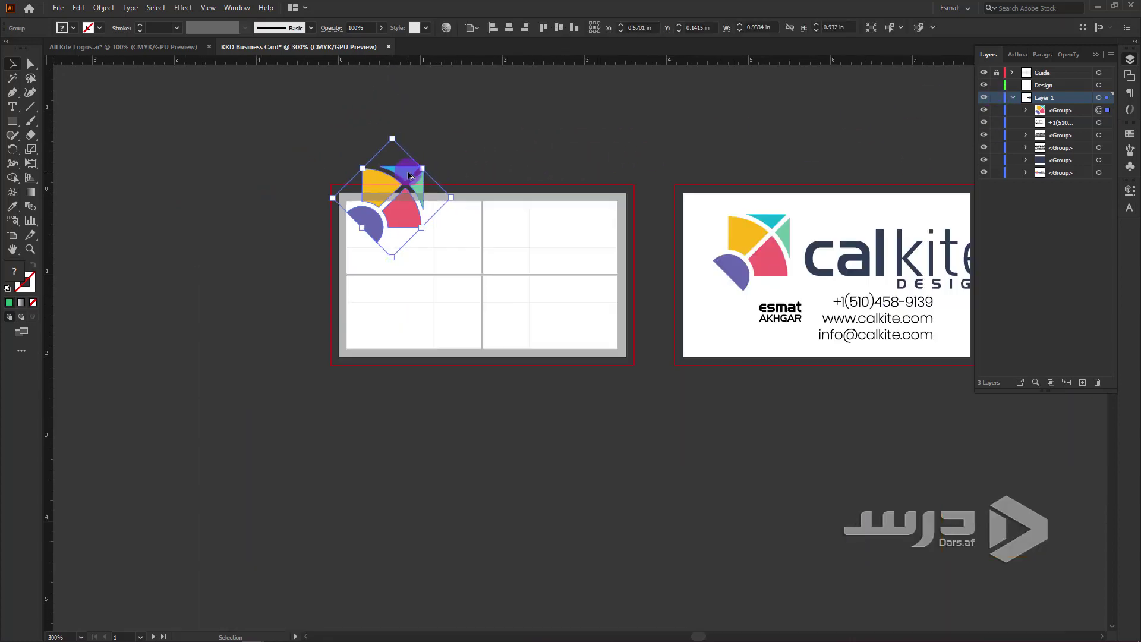
pyautogui.scroll(1, 409, 175)
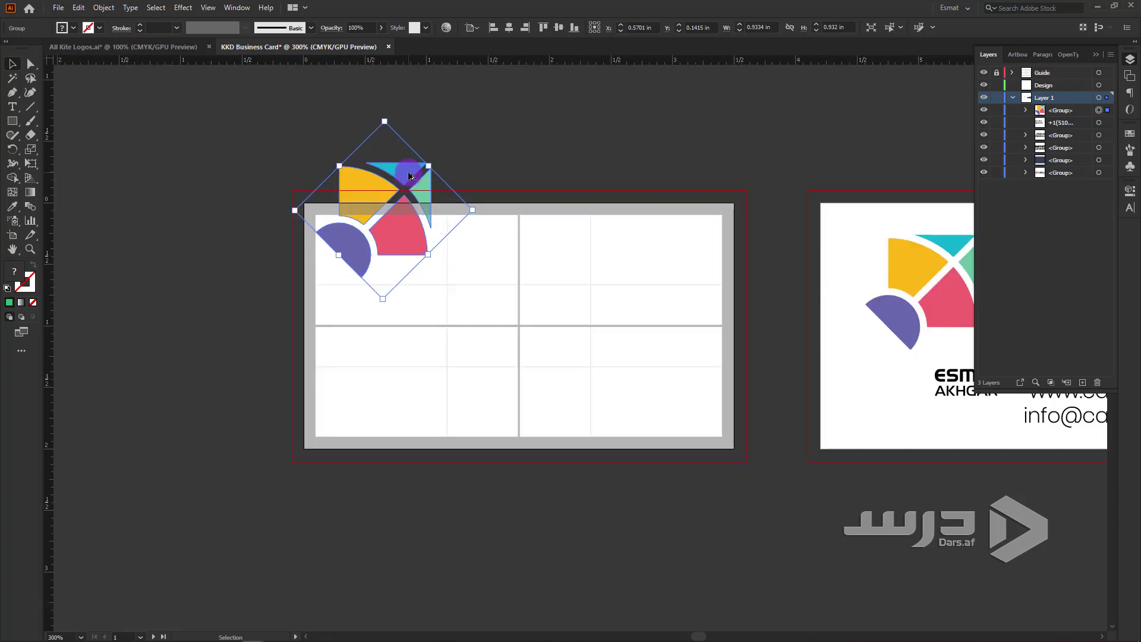
# - Scale the kite mark copy up twice and shift it right and down past the back card's edges
pyautogui.moveTo(409, 174)
pyautogui.mouseDown()
pyautogui.moveTo(641, 316)
pyautogui.moveTo(491, 318)
pyautogui.mouseUp()
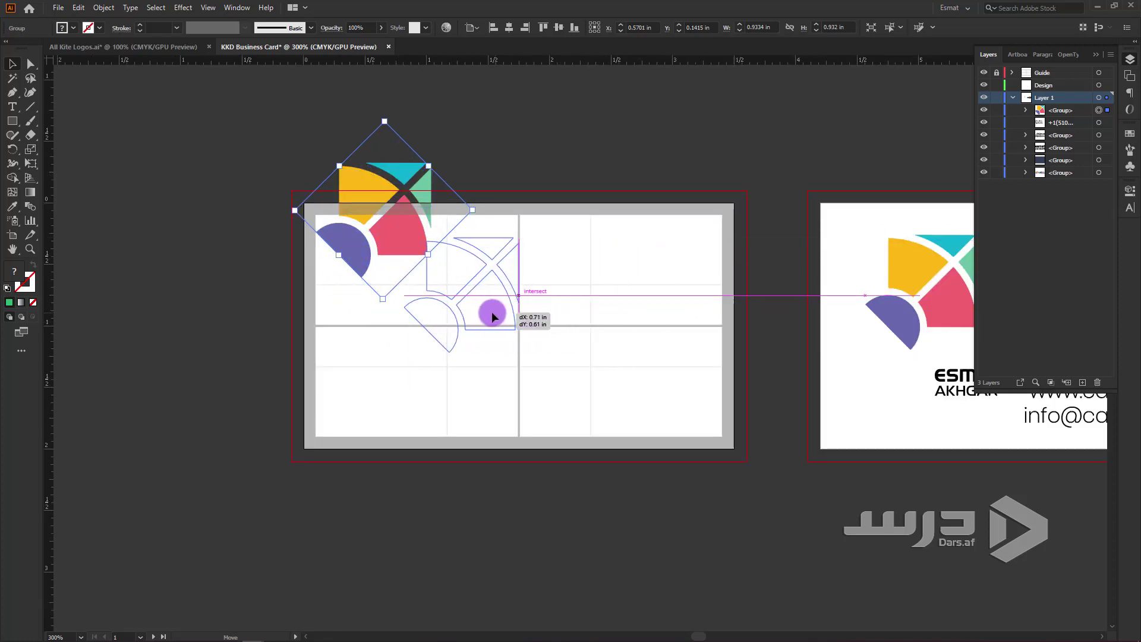
pyautogui.moveTo(492, 318); pyautogui.dragTo(496, 318)
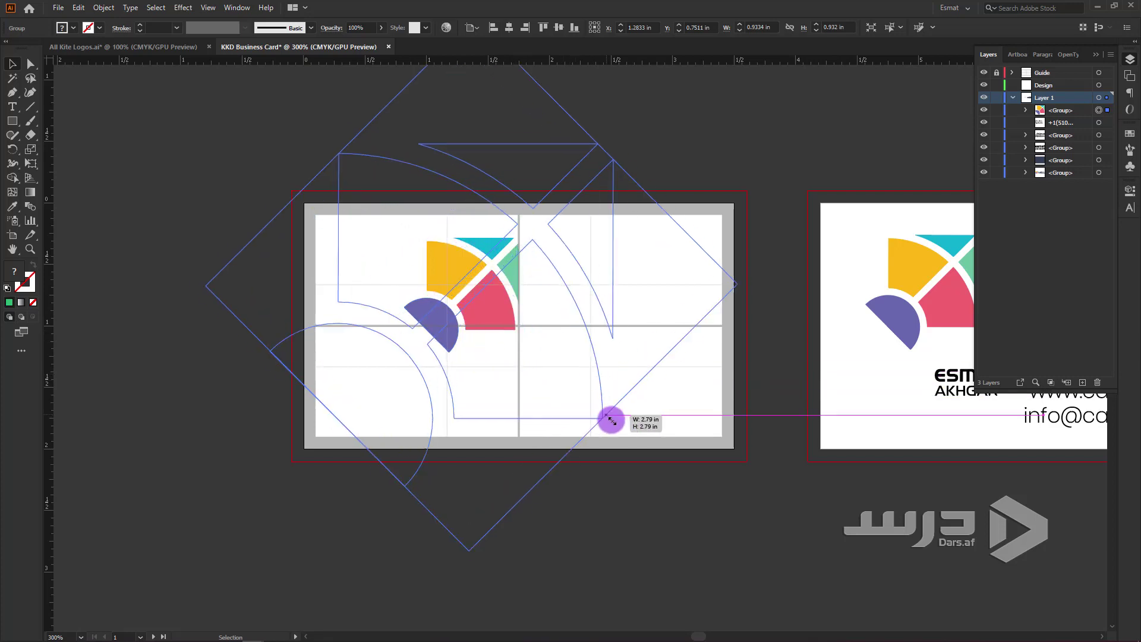
pyautogui.moveTo(514, 331); pyautogui.dragTo(608, 423)
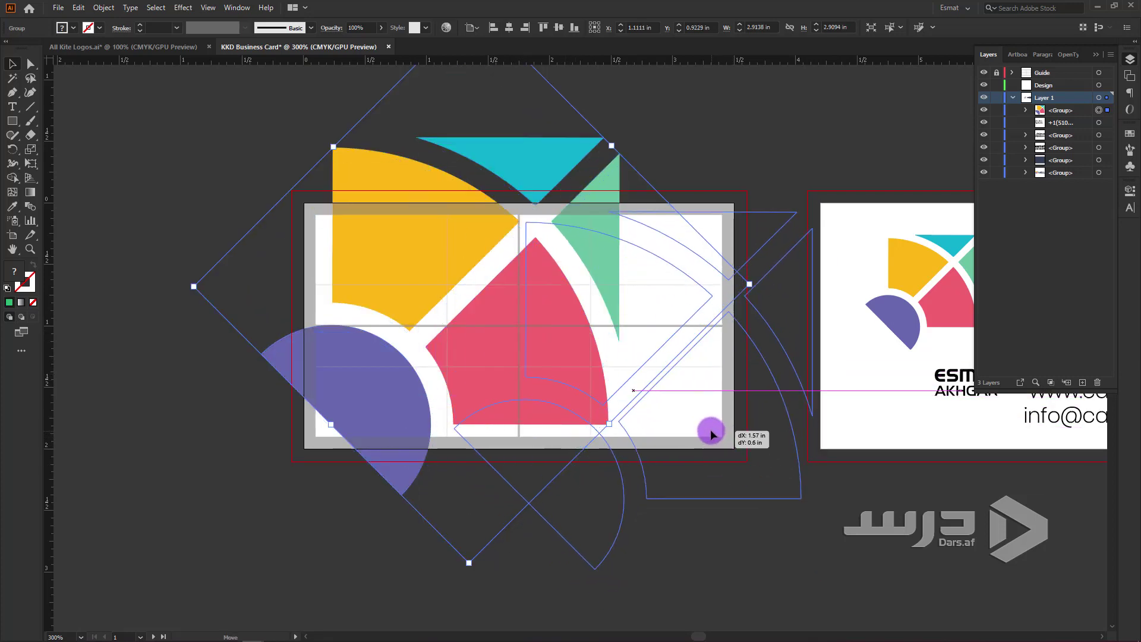
pyautogui.moveTo(550, 381); pyautogui.dragTo(742, 454)
pyautogui.moveTo(802, 497); pyautogui.dragTo(844, 540)
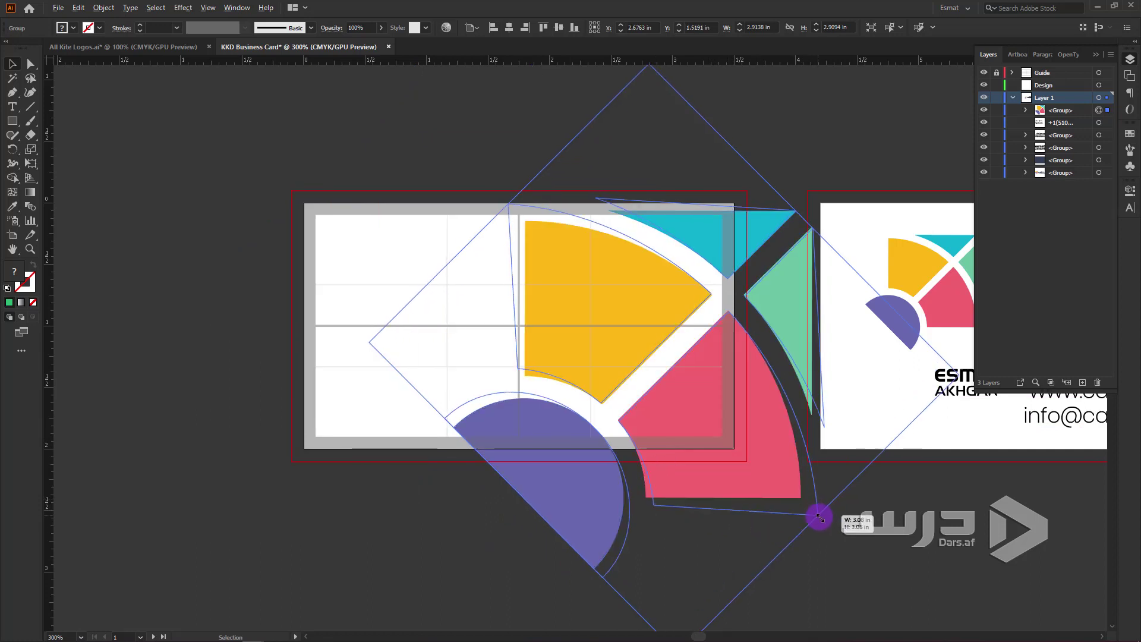
pyautogui.moveTo(621, 367); pyautogui.dragTo(662, 429)
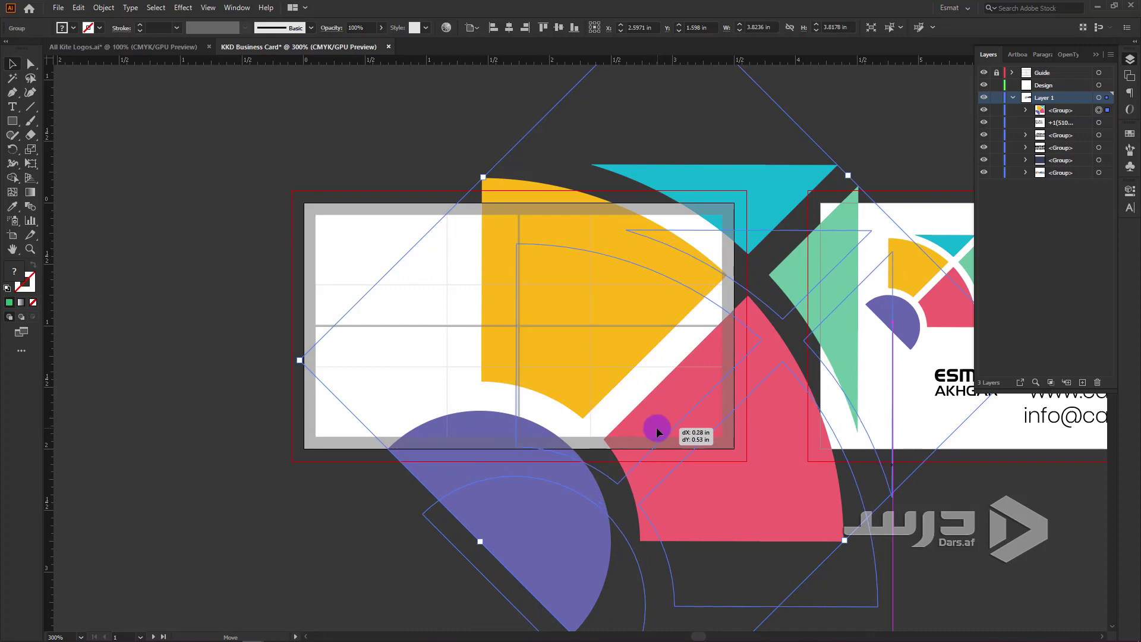
pyautogui.moveTo(661, 429); pyautogui.dragTo(658, 429)
pyautogui.scroll(3, 571, 333)
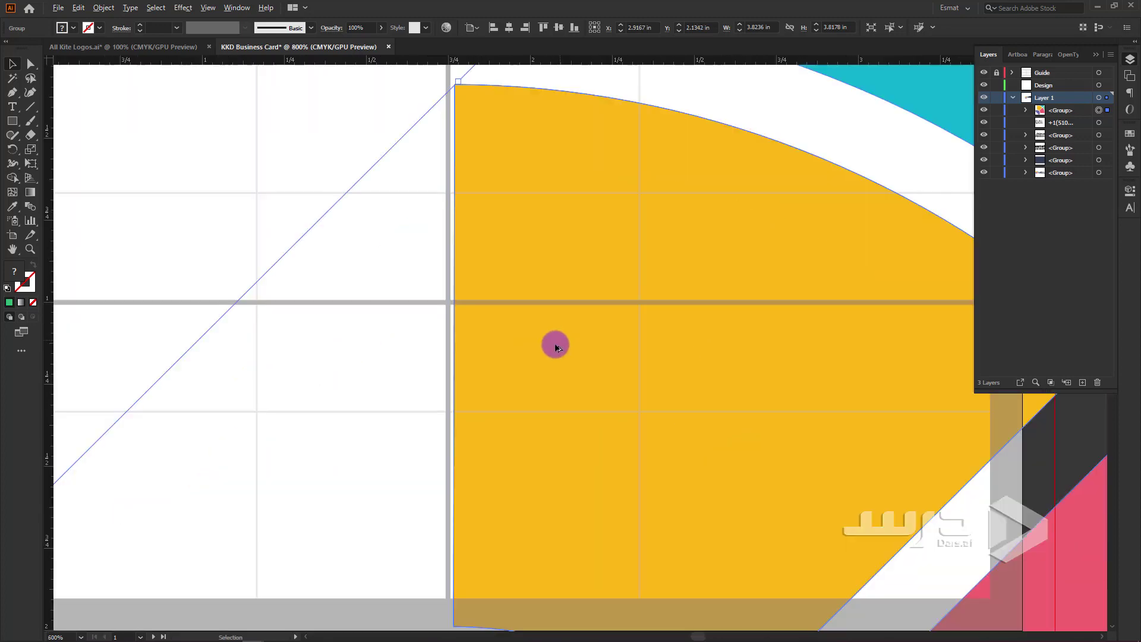
pyautogui.scroll(2, 555, 341)
pyautogui.moveTo(477, 425); pyautogui.dragTo(468, 428)
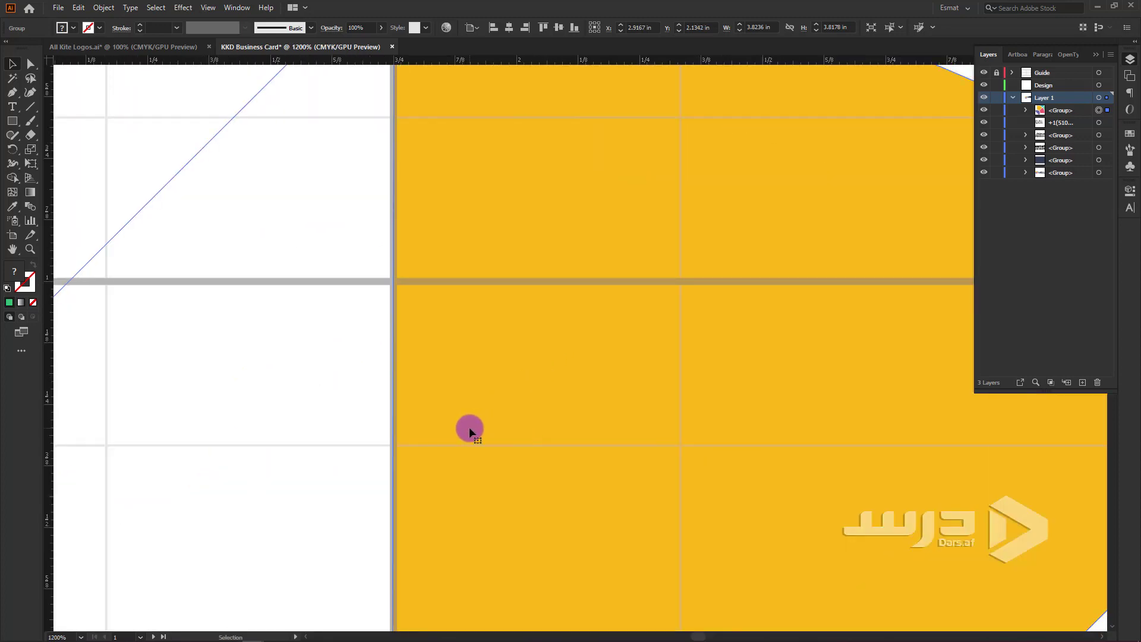
pyautogui.scroll(-4, 369, 344)
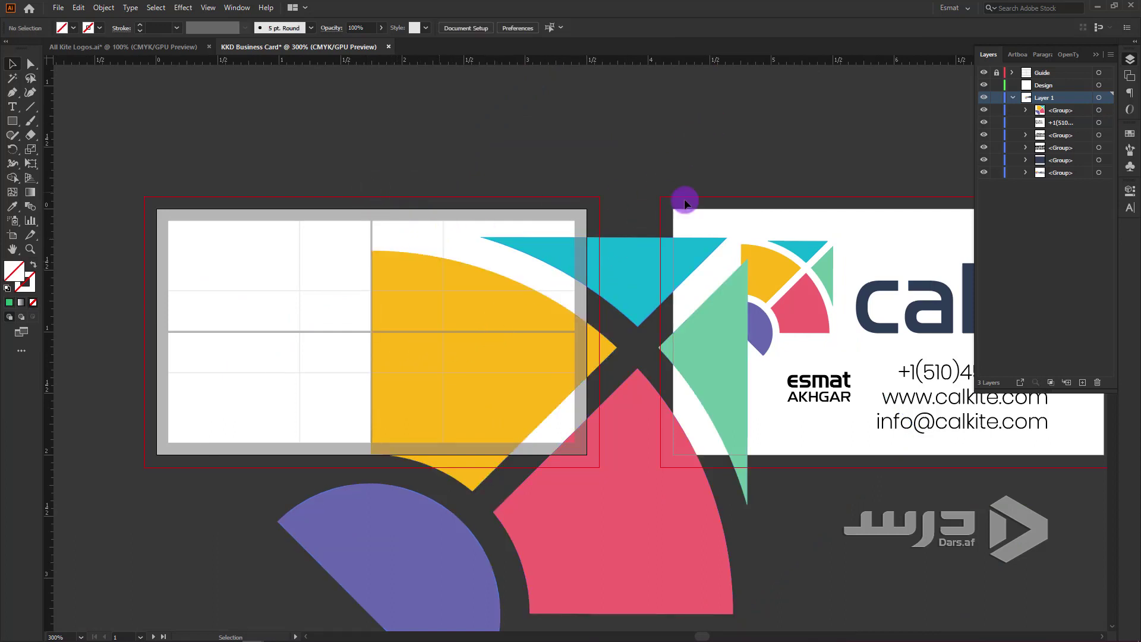
# - Toggle the Guide grid off and on, and move the enlarged kite mark up-left above the back card
pyautogui.click(984, 72)
pyautogui.moveTo(526, 119); pyautogui.dragTo(713, 143)
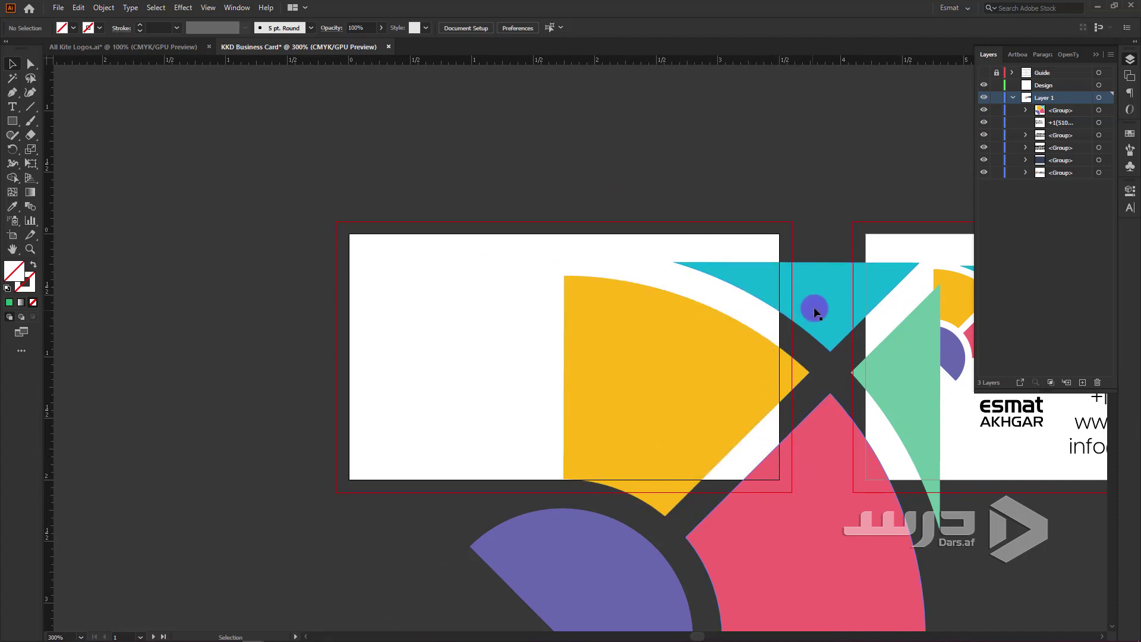
pyautogui.moveTo(832, 292); pyautogui.dragTo(832, 269)
pyautogui.click(548, 143)
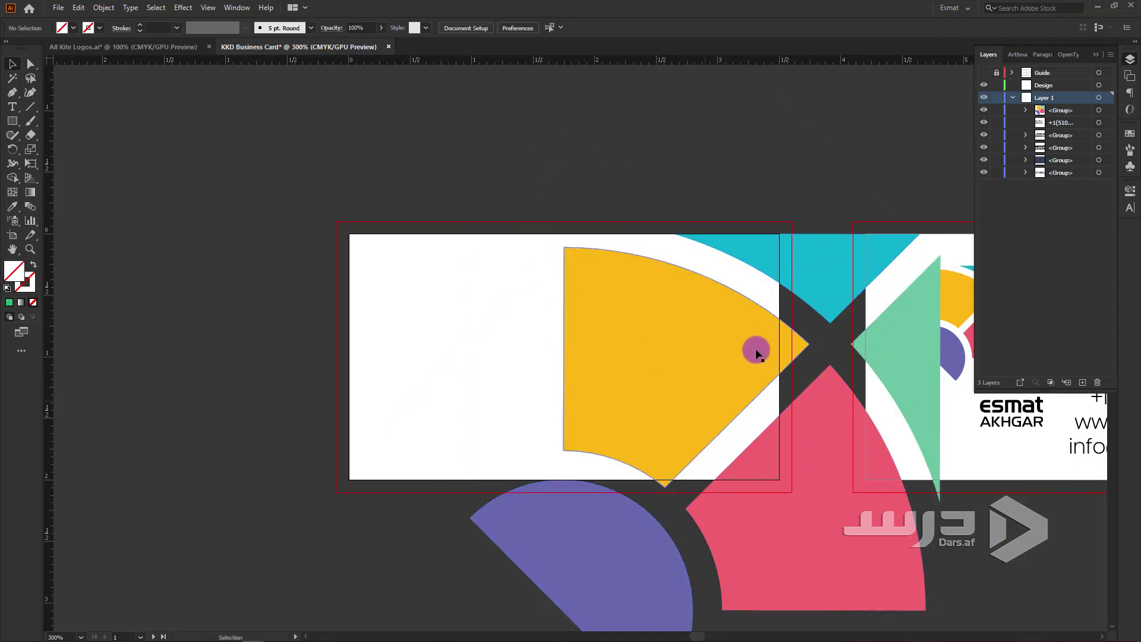
pyautogui.keyDown('alt'); pyautogui.scroll(-1, 529, 298); pyautogui.keyUp('alt')
pyautogui.scroll(-1, 527, 296)
pyautogui.scroll(1, 567, 331)
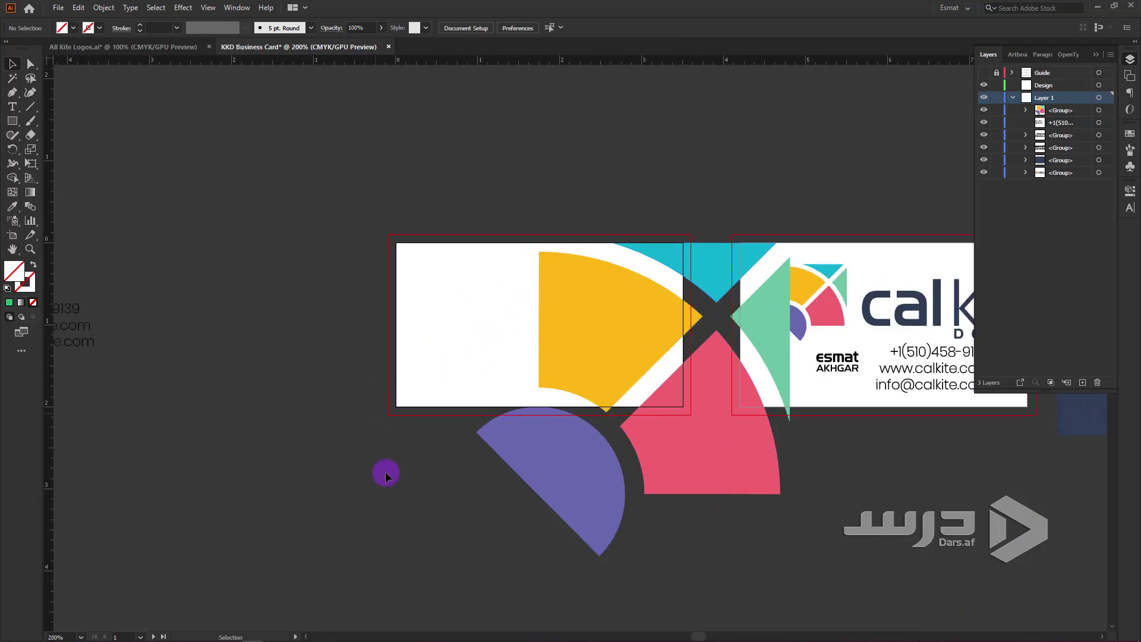
pyautogui.click(983, 83)
pyautogui.moveTo(760, 440)
pyautogui.mouseDown()
pyautogui.moveTo(522, 198)
pyautogui.moveTo(517, 214)
pyautogui.mouseUp()
pyautogui.scroll(1, 501, 249)
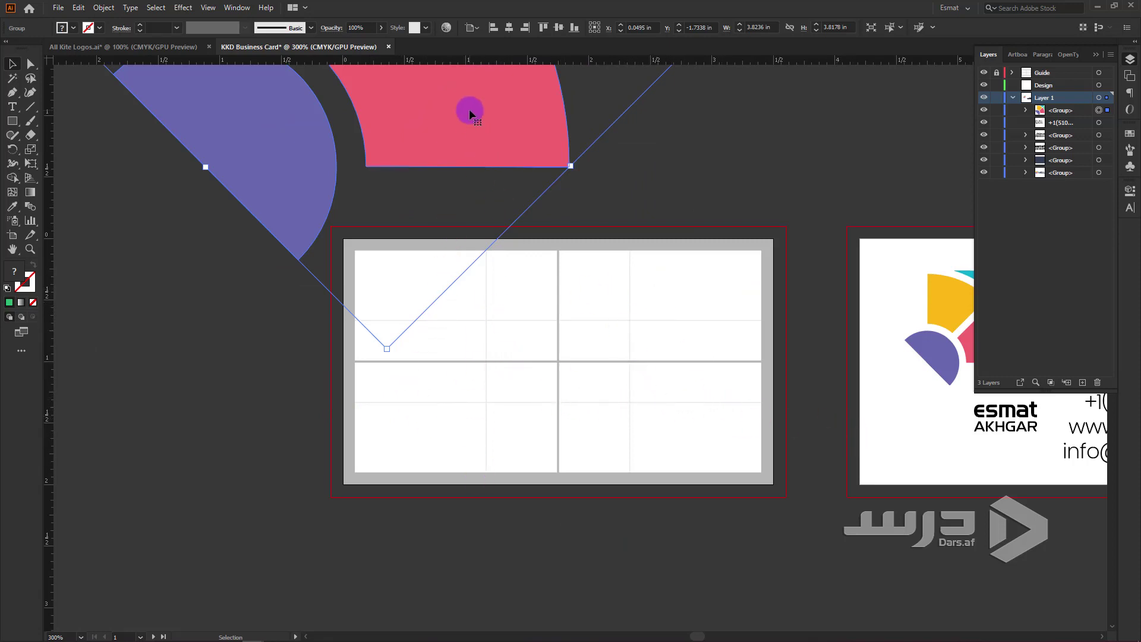
pyautogui.moveTo(973, 451); pyautogui.dragTo(719, 471)
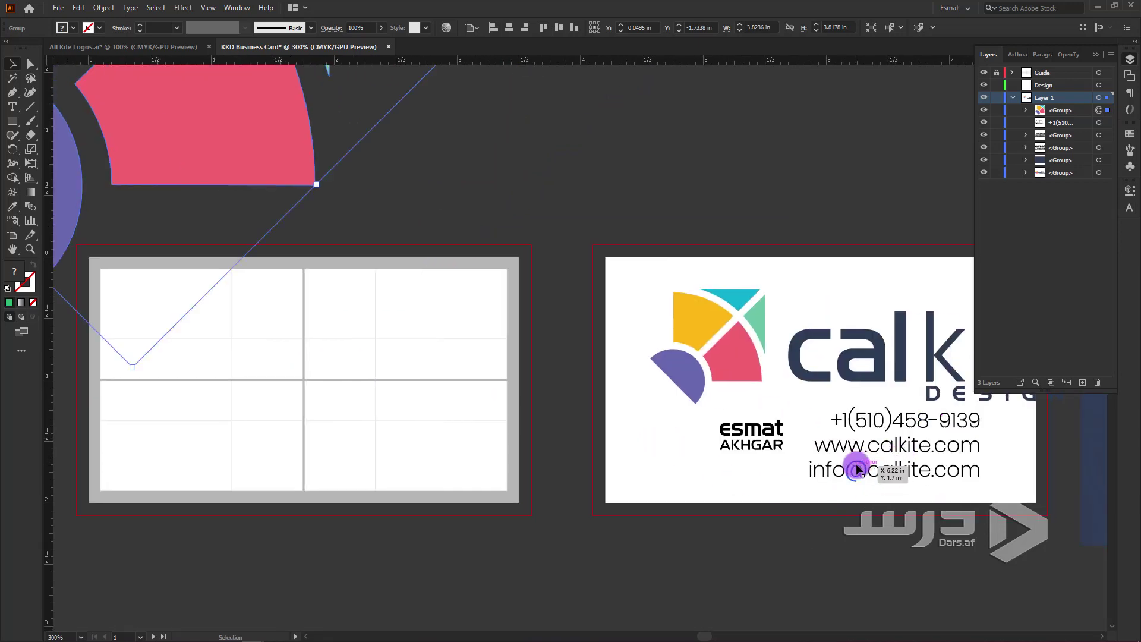
pyautogui.moveTo(356, 393); pyautogui.dragTo(626, 422)
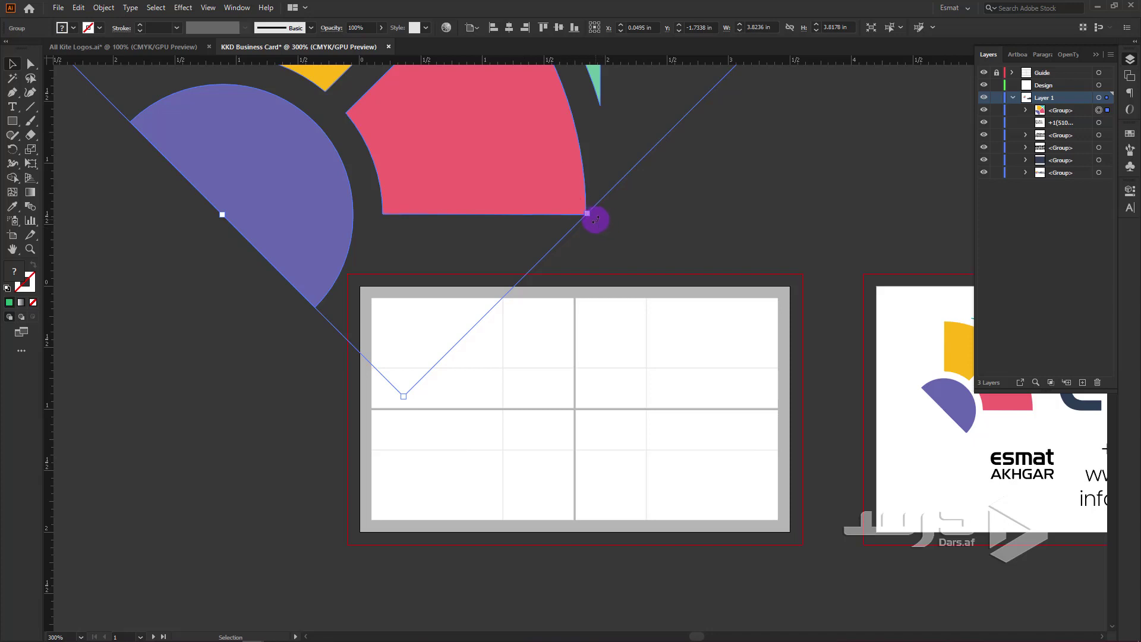
# - Rotate the enlarged kite mark and move it over the blank card back
pyautogui.scroll(-3, 517, 191)
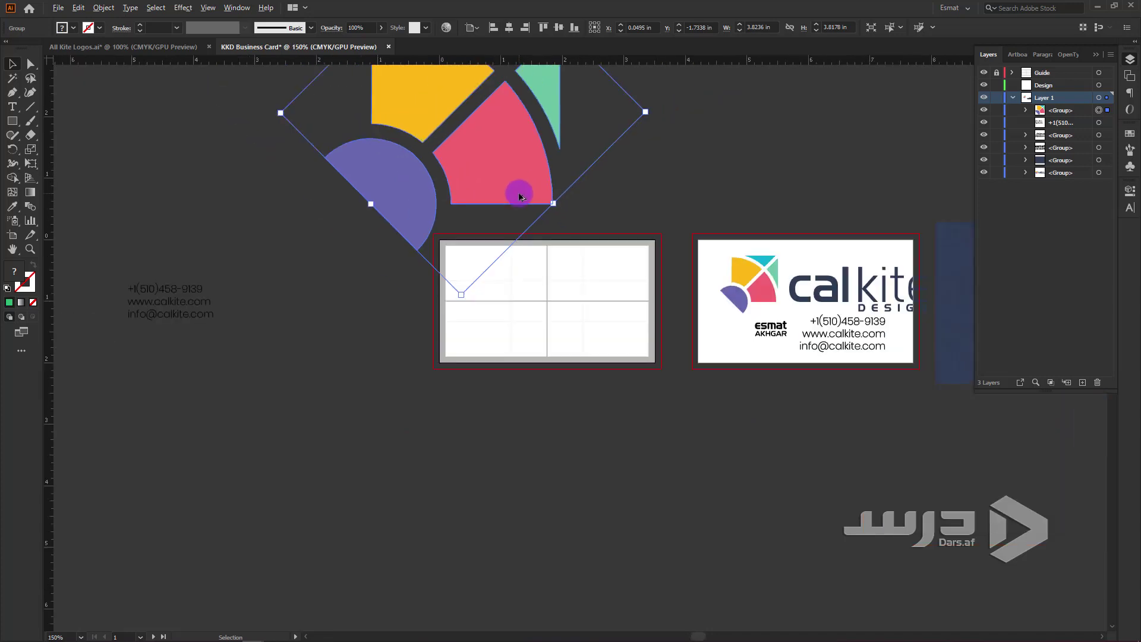
pyautogui.scroll(-2, 514, 237)
pyautogui.scroll(1, 482, 230)
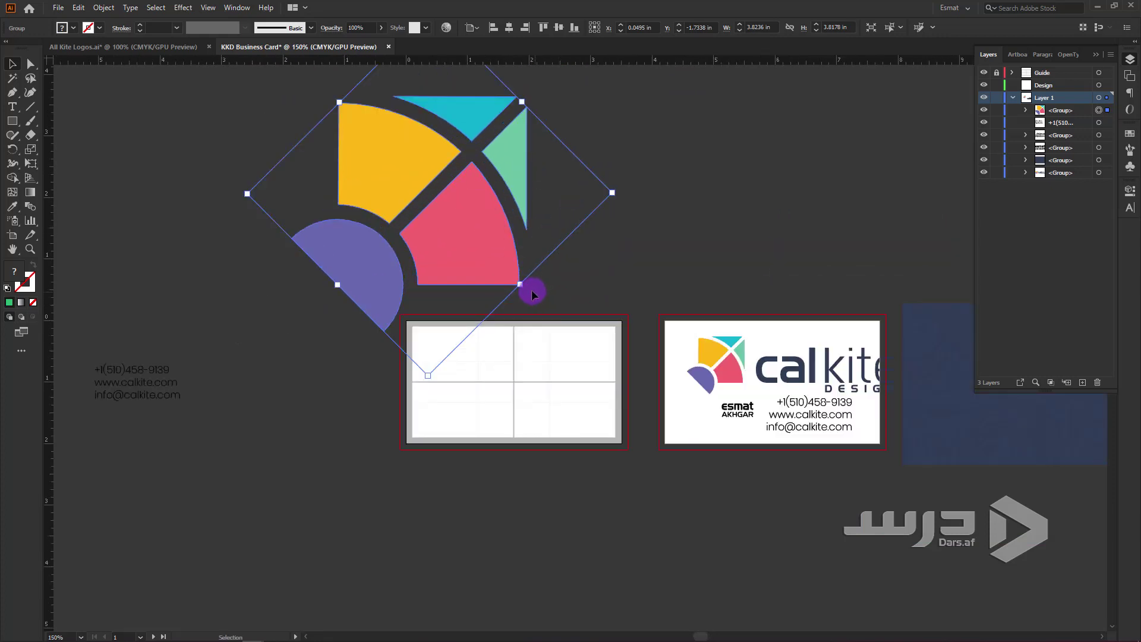
pyautogui.moveTo(528, 294); pyautogui.dragTo(359, 289)
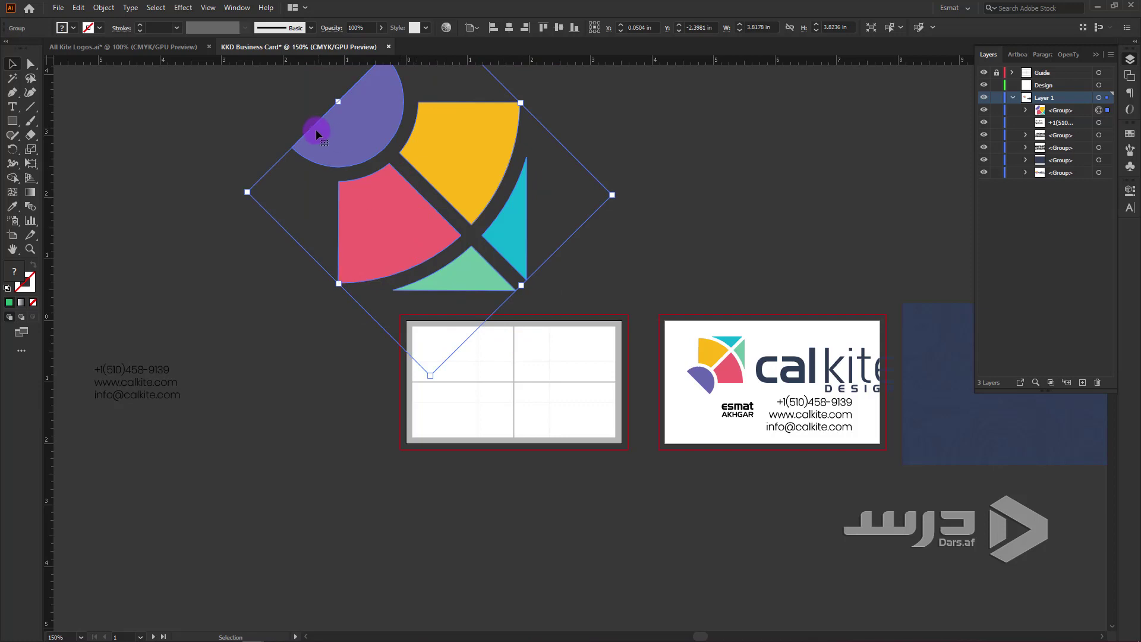
pyautogui.moveTo(467, 271); pyautogui.dragTo(536, 404)
# - Zoom in and nudge the kite logo slightly down and left on the card back
pyautogui.hotkey('ctrl', '+')
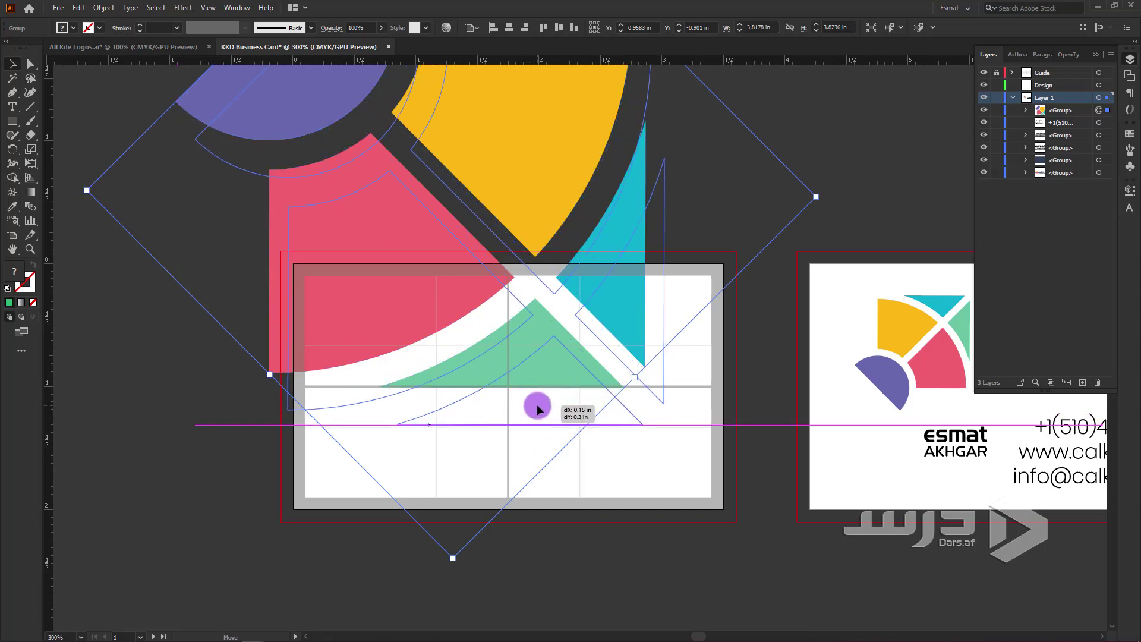
pyautogui.hotkey('ctrl', '+')
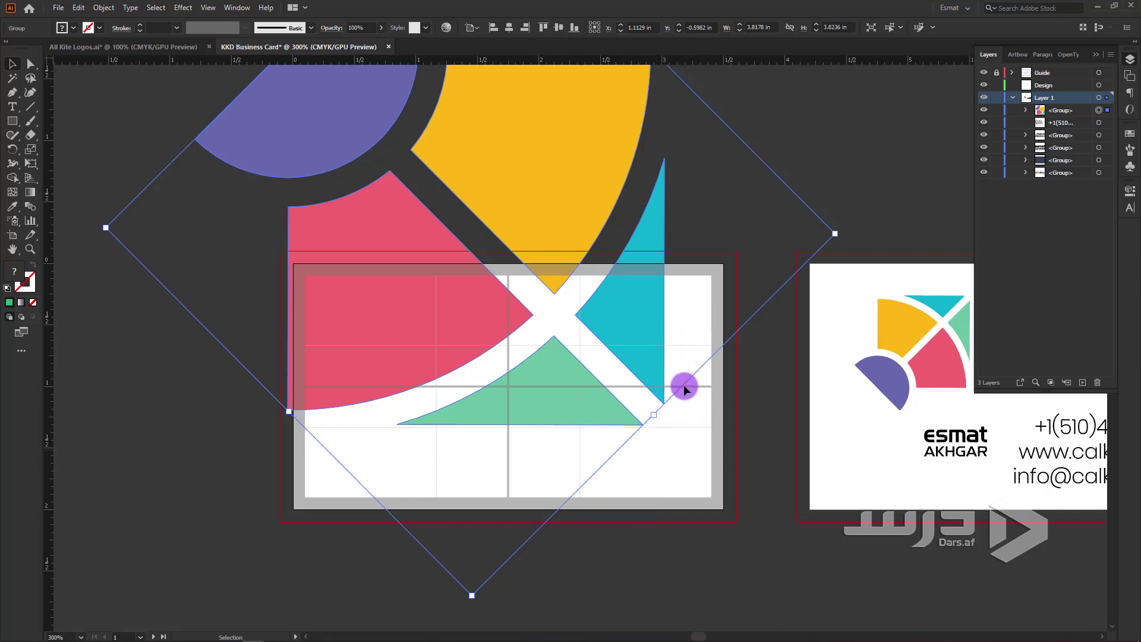
pyautogui.scroll(1, 552, 445)
pyautogui.scroll(1, 540, 417)
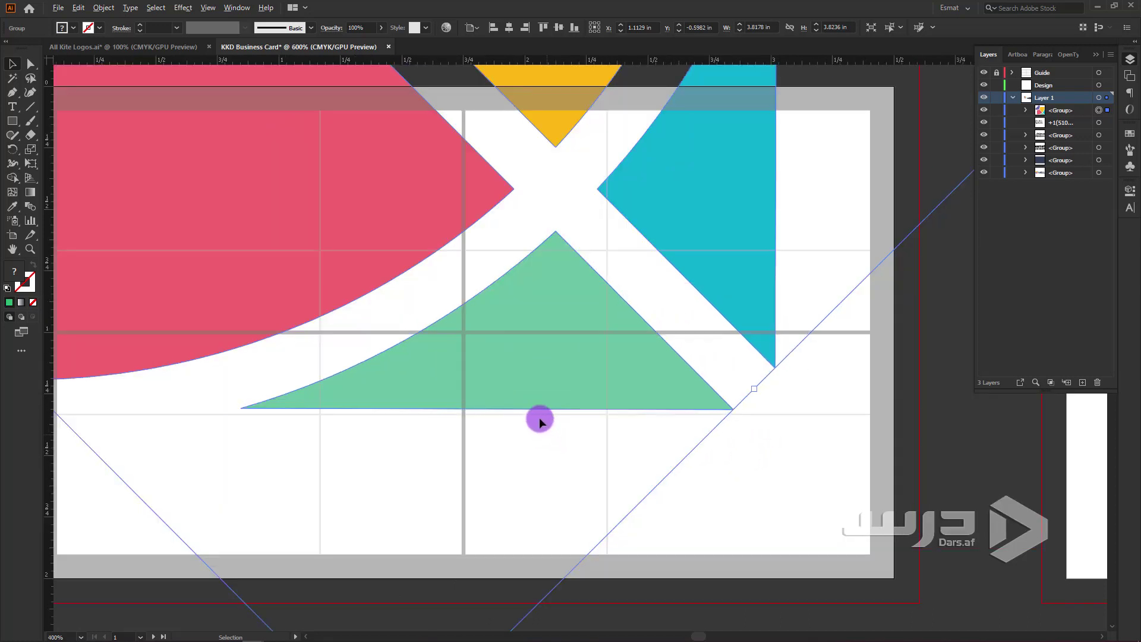
pyautogui.moveTo(538, 392); pyautogui.dragTo(537, 397)
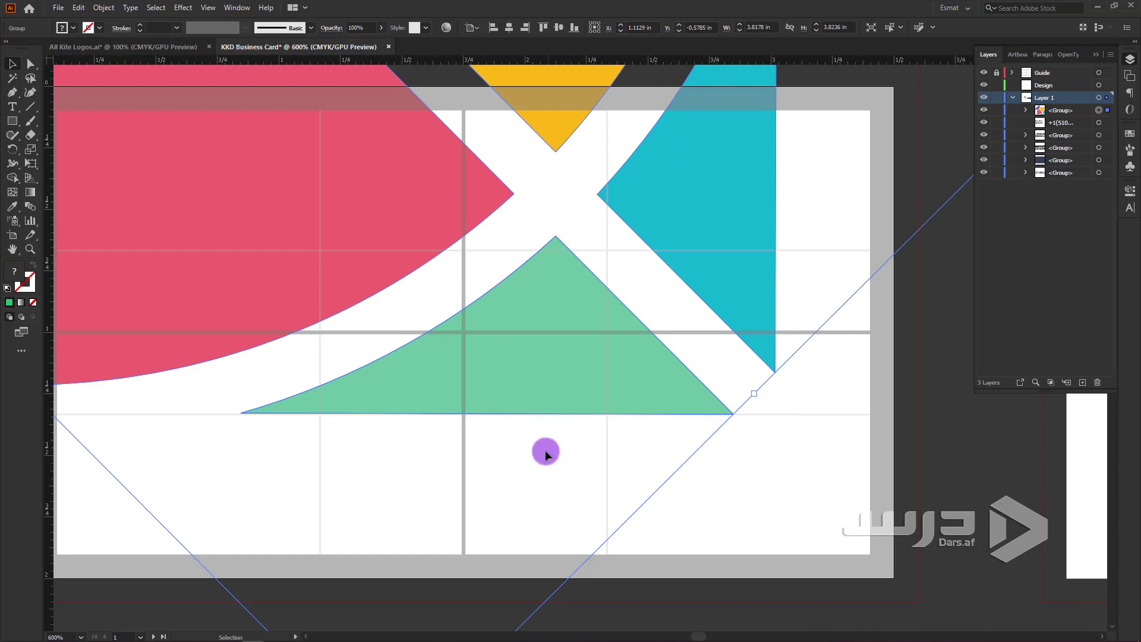
pyautogui.scroll(-1, 537, 450)
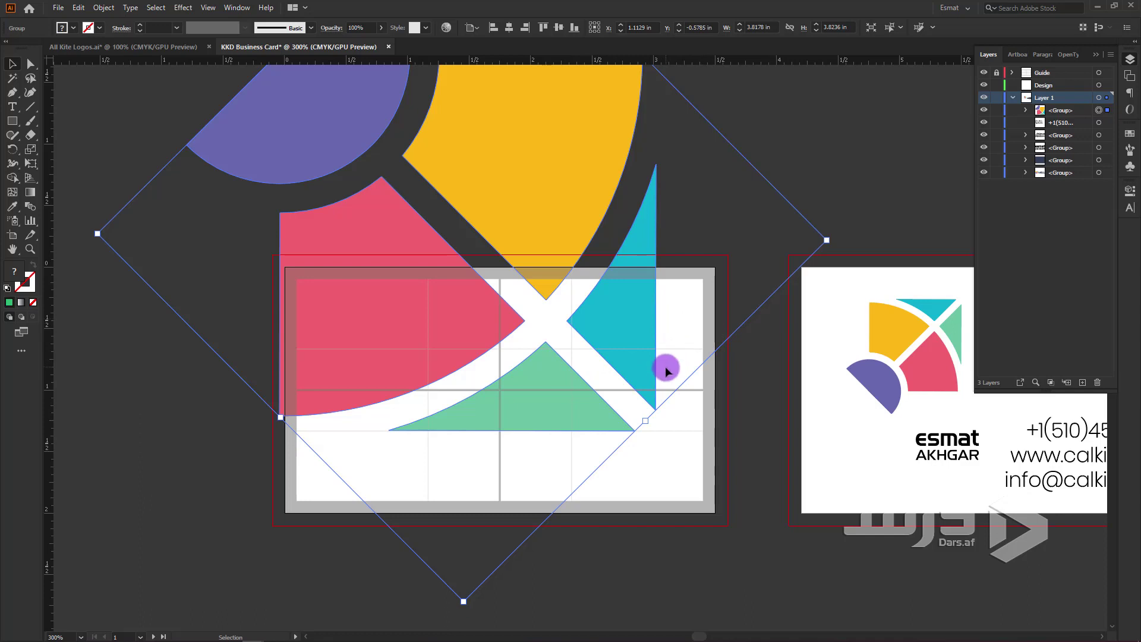
pyautogui.scroll(2, 661, 465)
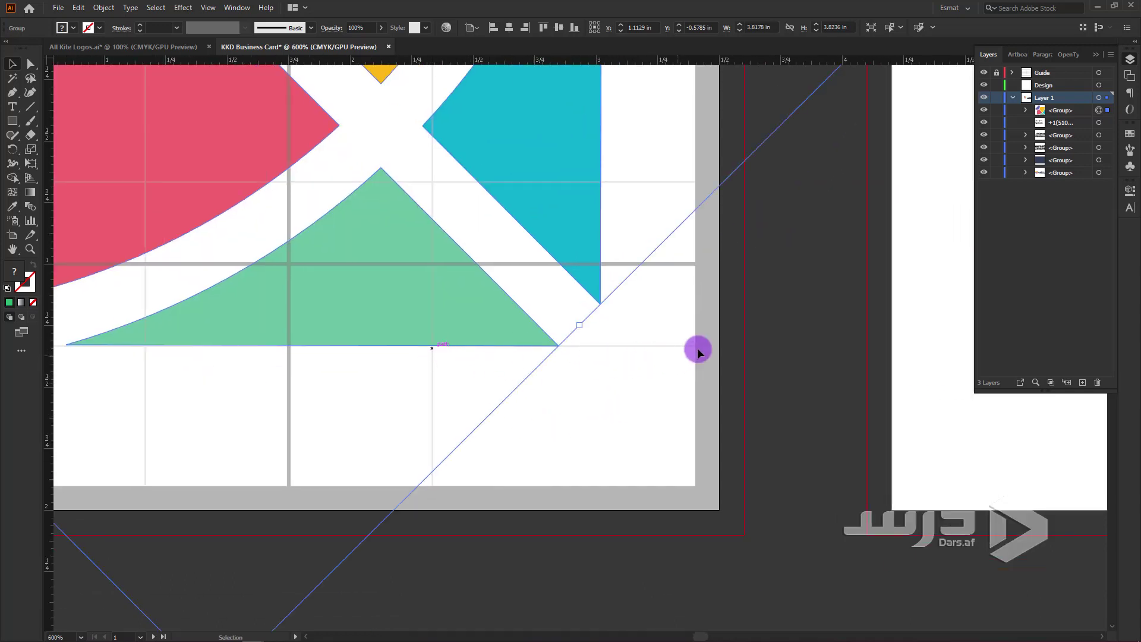
pyautogui.scroll(-1, 568, 406)
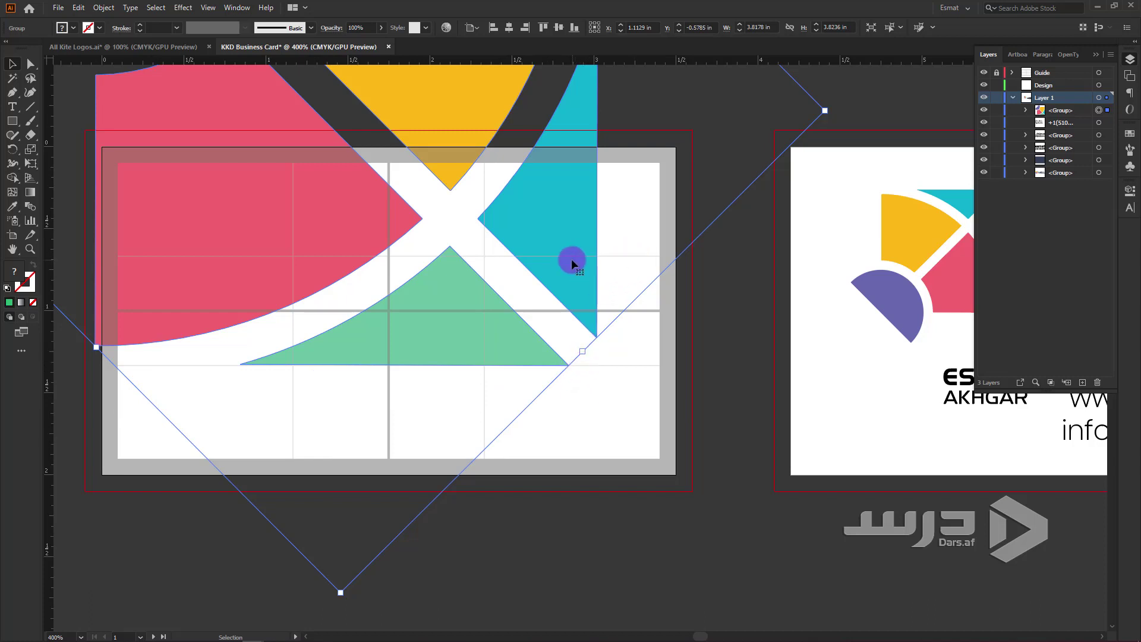
pyautogui.moveTo(572, 261); pyautogui.dragTo(546, 262)
# - Scale the kite logo down slightly from its top bounding-box handle, keeping it over the card back
pyautogui.click(721, 265)
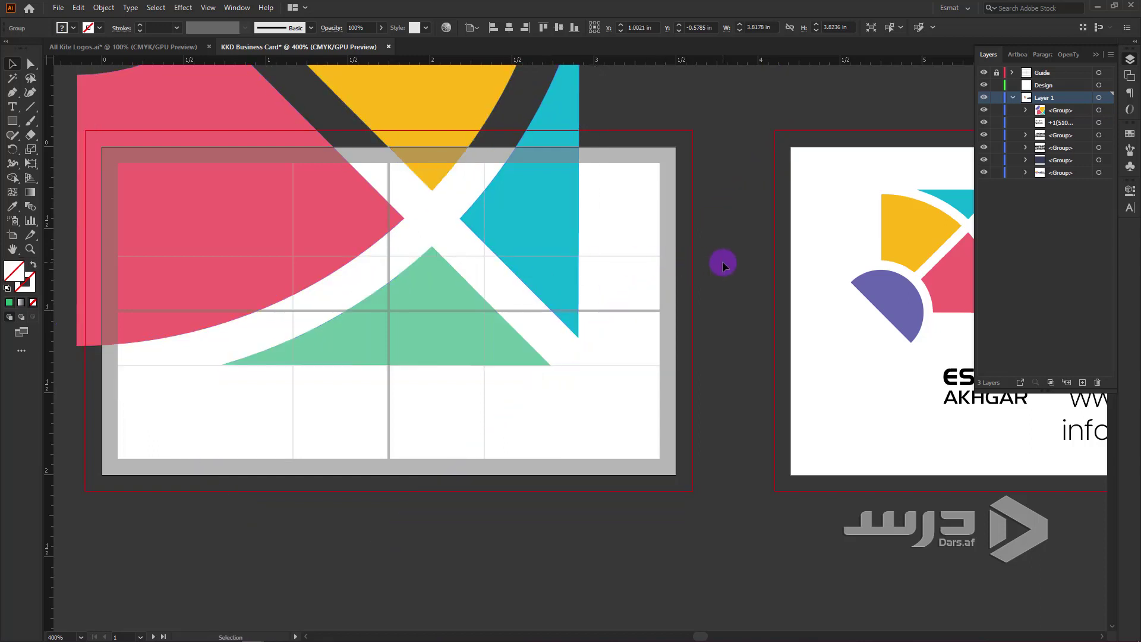
pyautogui.scroll(-1, 722, 265)
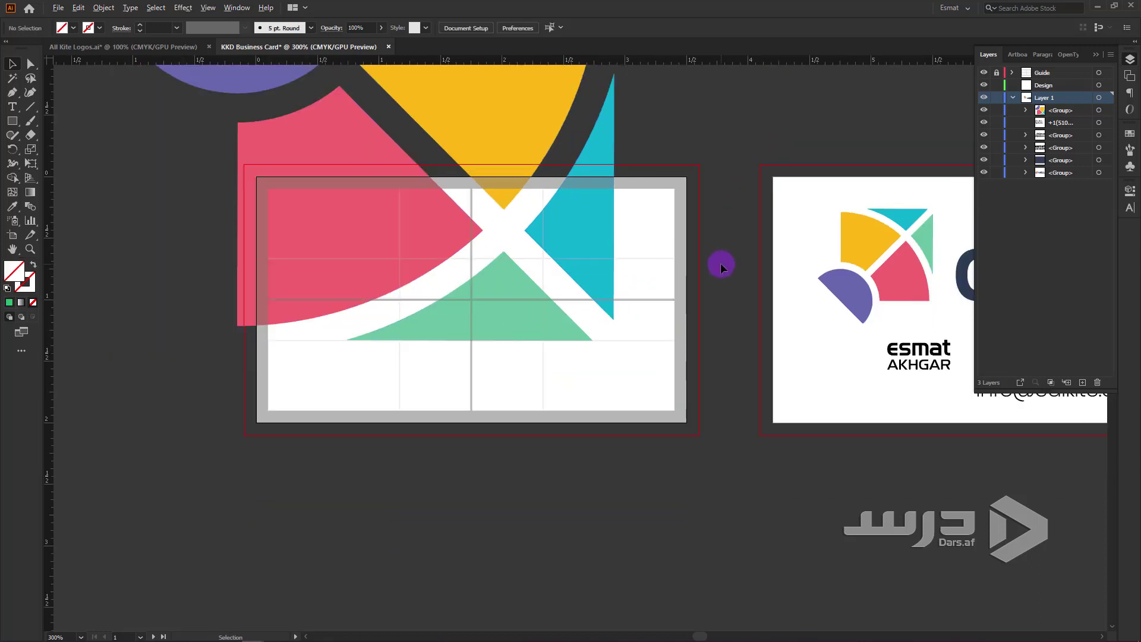
pyautogui.scroll(1, 590, 296)
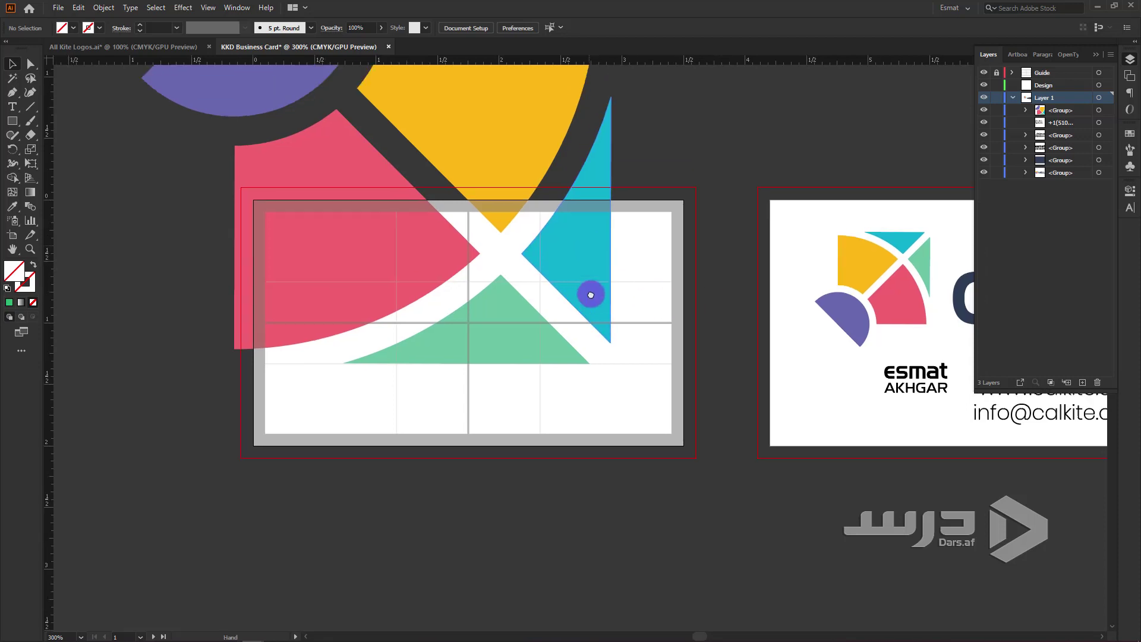
pyautogui.scroll(3, 603, 354)
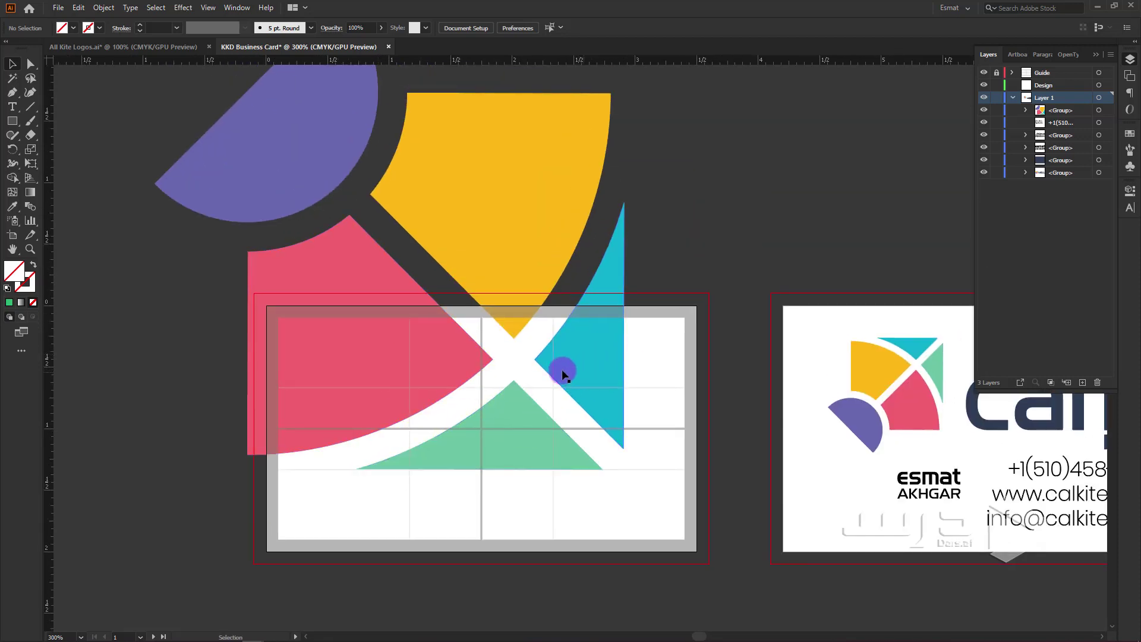
pyautogui.click(510, 276)
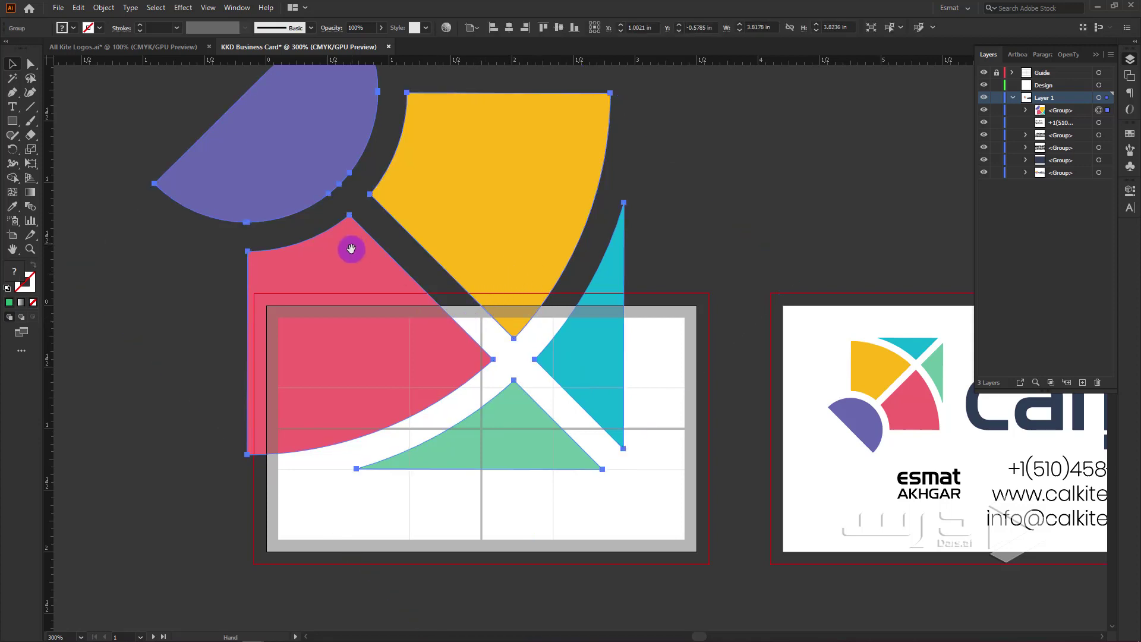
pyautogui.scroll(3, 348, 247)
pyautogui.scroll(-1, 350, 217)
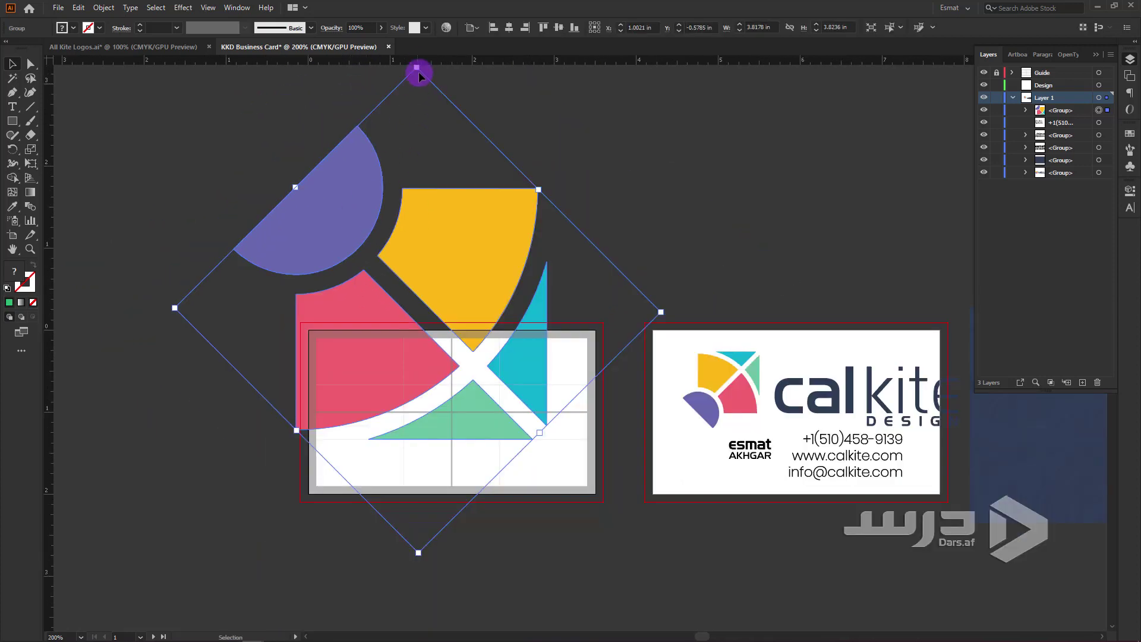
pyautogui.moveTo(415, 67); pyautogui.dragTo(415, 84)
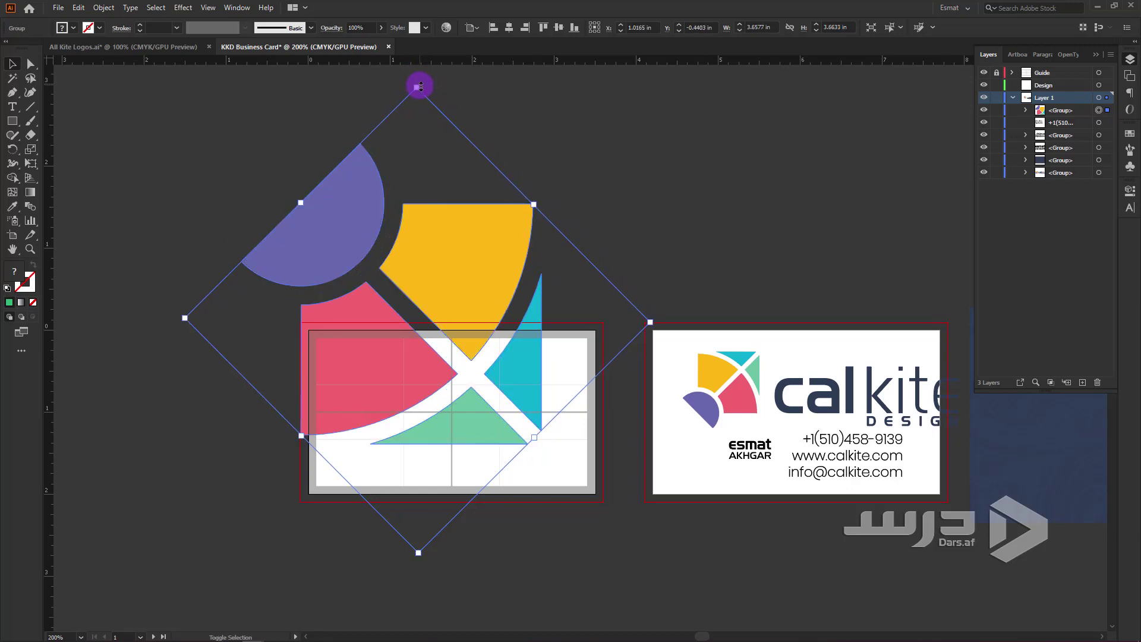
pyautogui.scroll(1, 277, 469)
pyautogui.scroll(1, 309, 442)
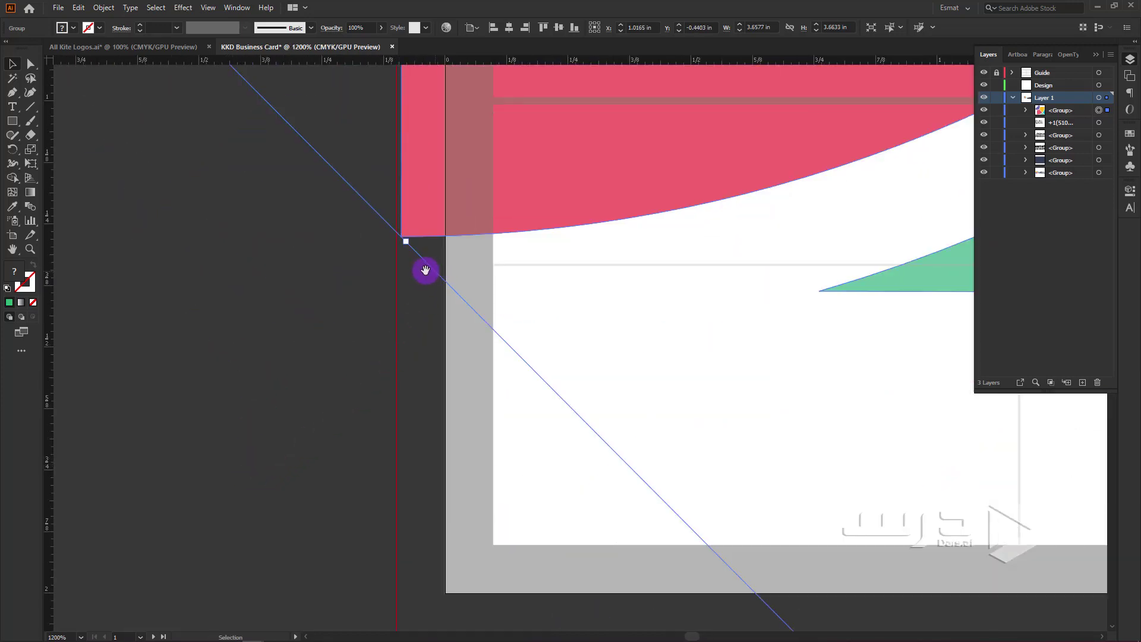
pyautogui.scroll(3, 425, 267)
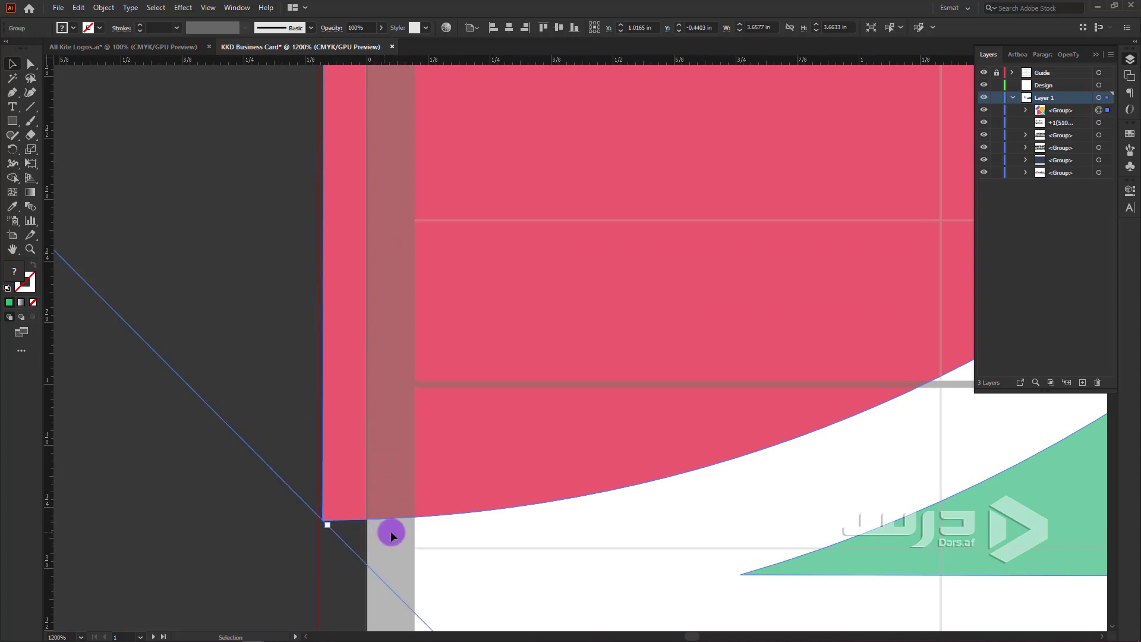
pyautogui.scroll(-1, 286, 478)
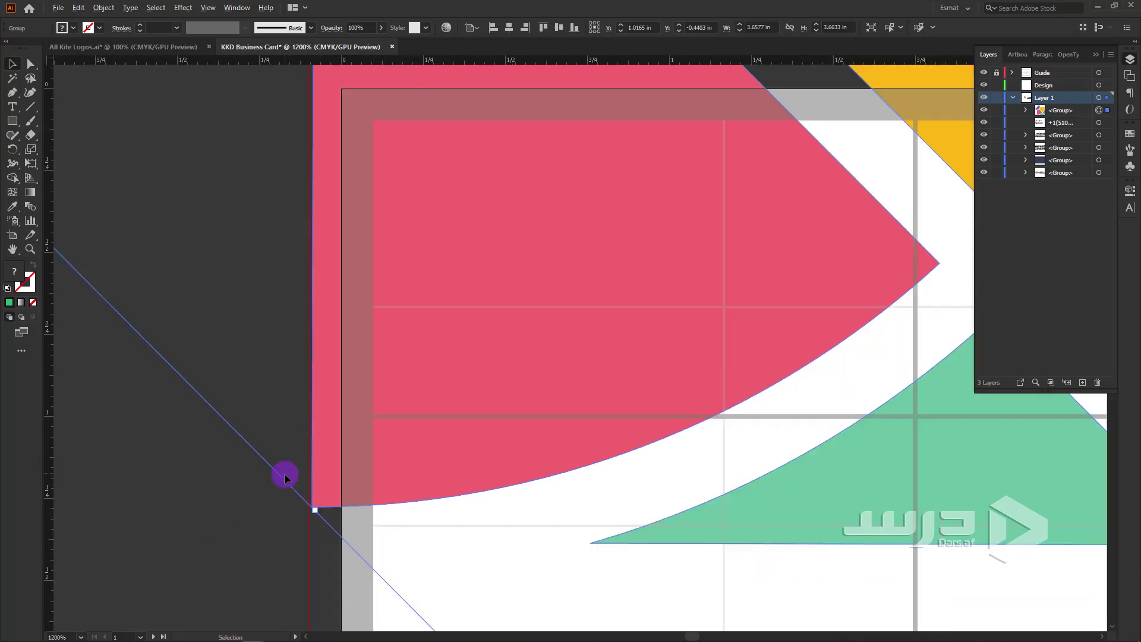
pyautogui.scroll(-3, 285, 478)
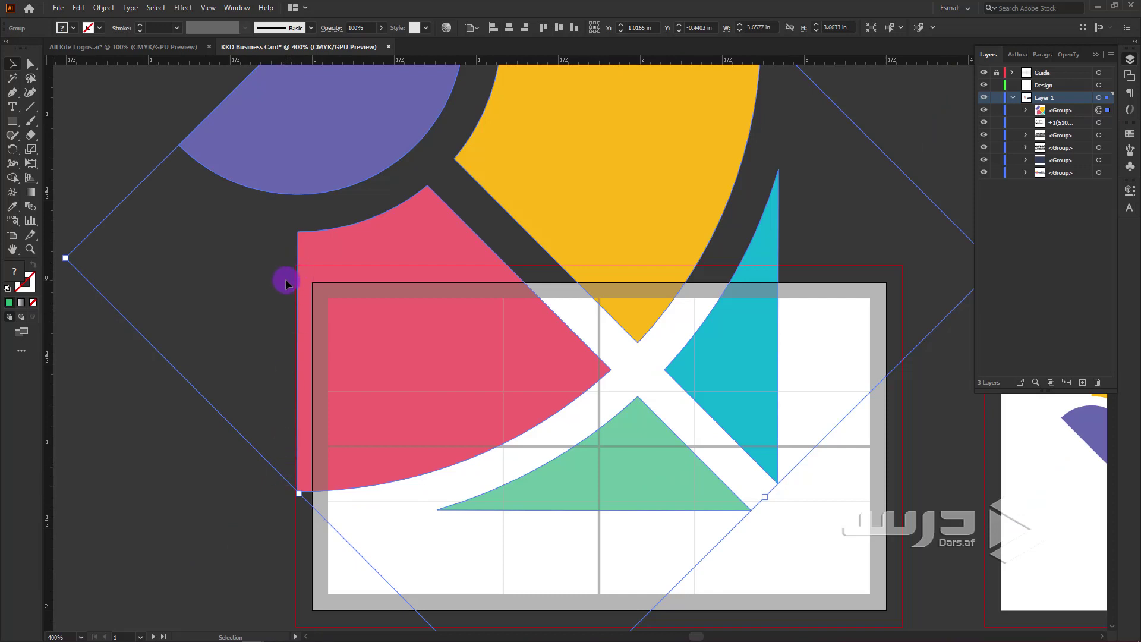
pyautogui.click(247, 412)
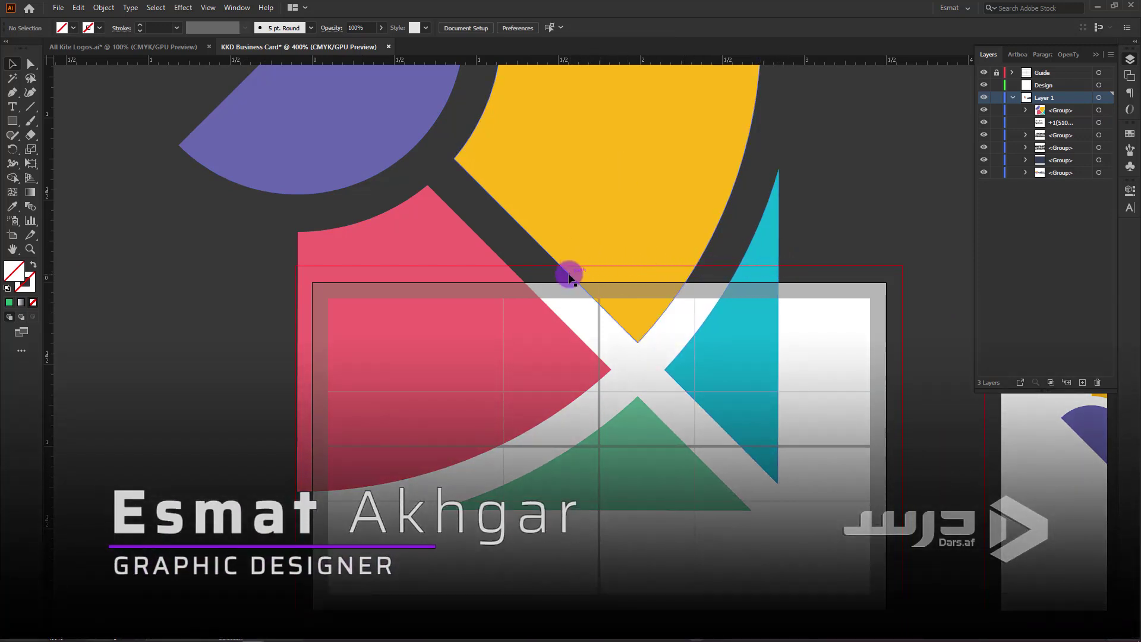
pyautogui.scroll(-1, 267, 261)
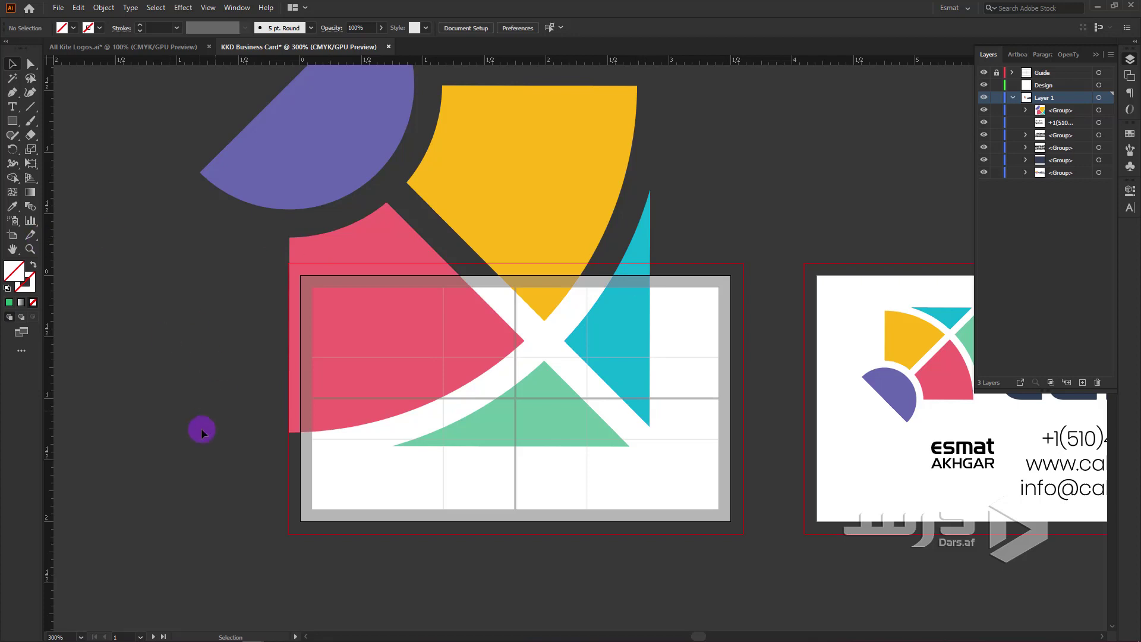
pyautogui.click(12, 121)
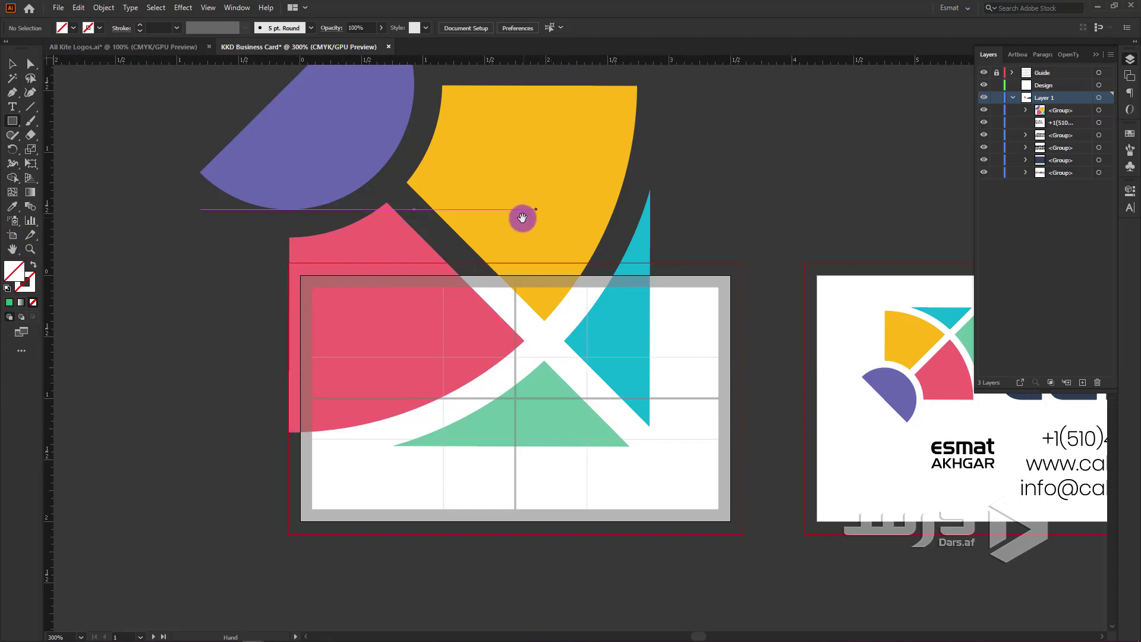
# - Draw a green-filled rectangle covering the logo parts above the card back
pyautogui.moveTo(522, 217); pyautogui.dragTo(519, 438)
pyautogui.moveTo(810, 221); pyautogui.dragTo(160, 480)
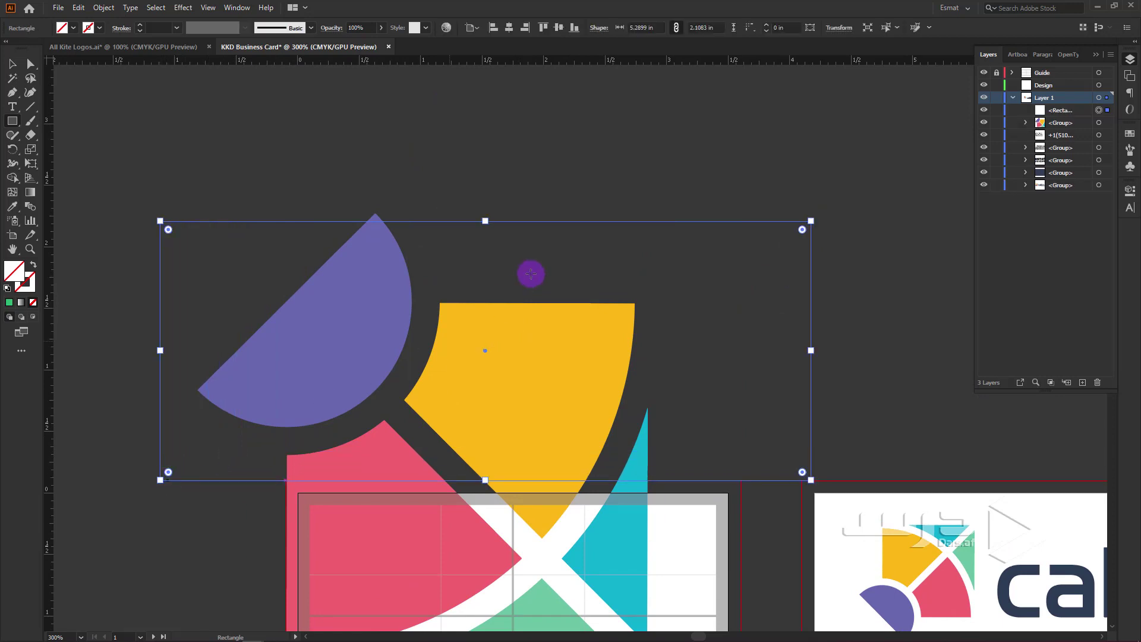
pyautogui.moveTo(483, 215); pyautogui.dragTo(485, 196)
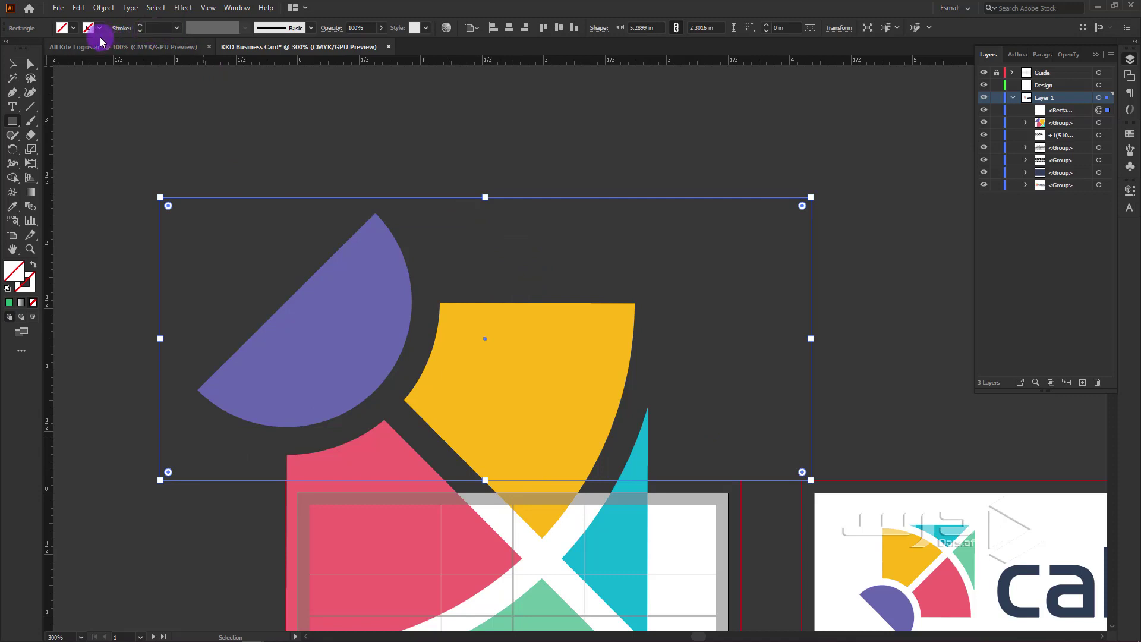
pyautogui.click(64, 29)
pyautogui.click(59, 48)
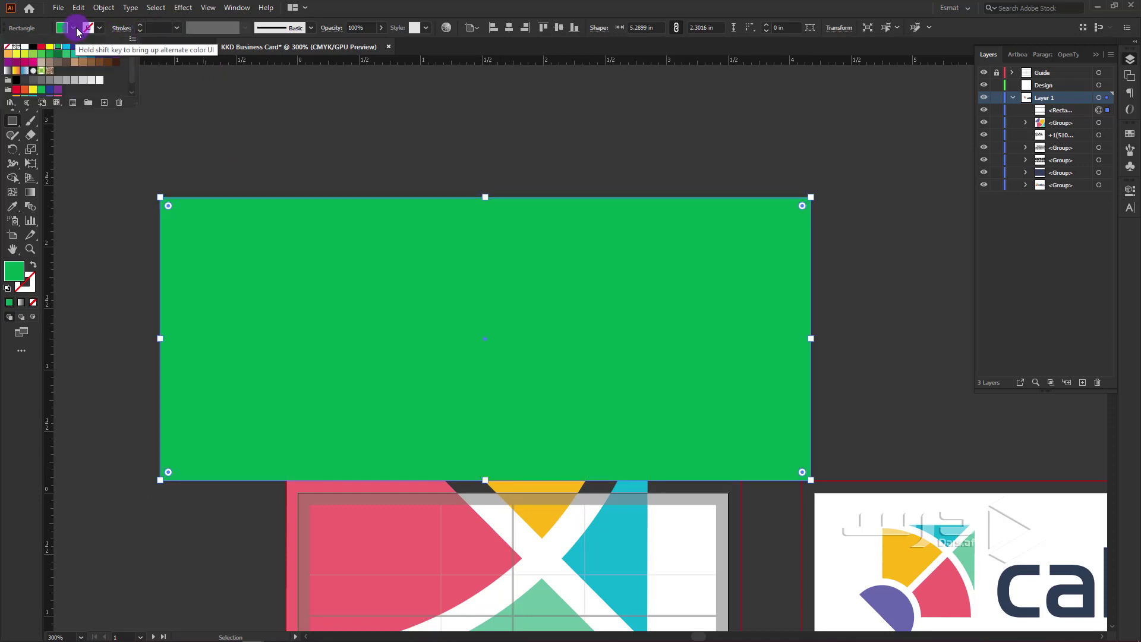
# - Merge the overhanging kite parts into the rectangle with Shape Builder, then delete it
pyautogui.click(12, 64)
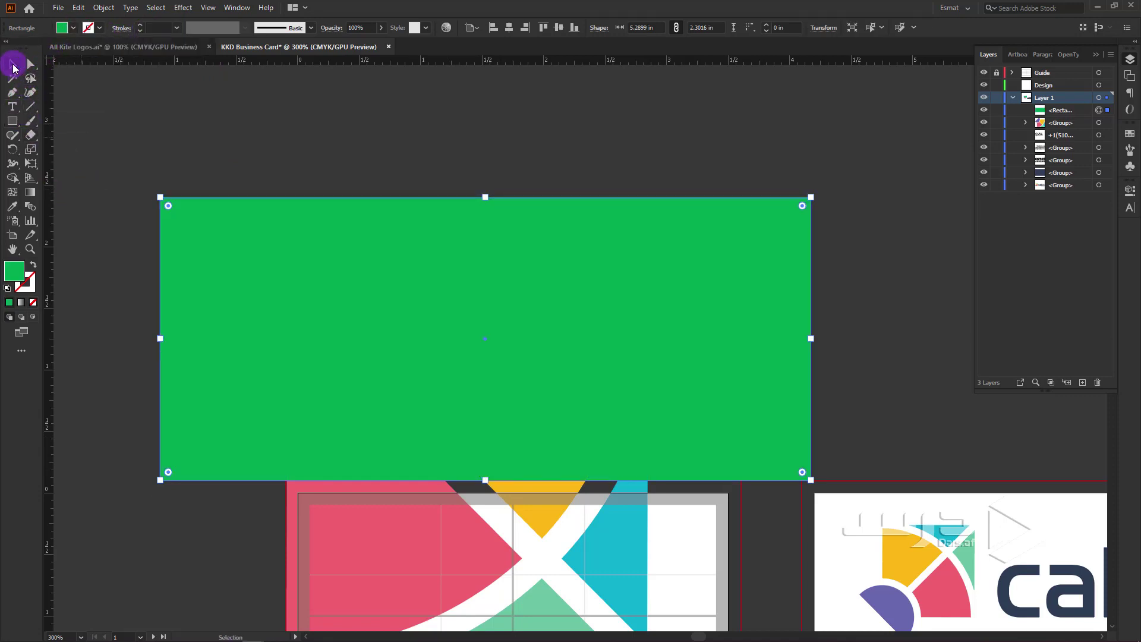
pyautogui.keyDown('shift'); pyautogui.click(836, 464); pyautogui.keyUp('shift')
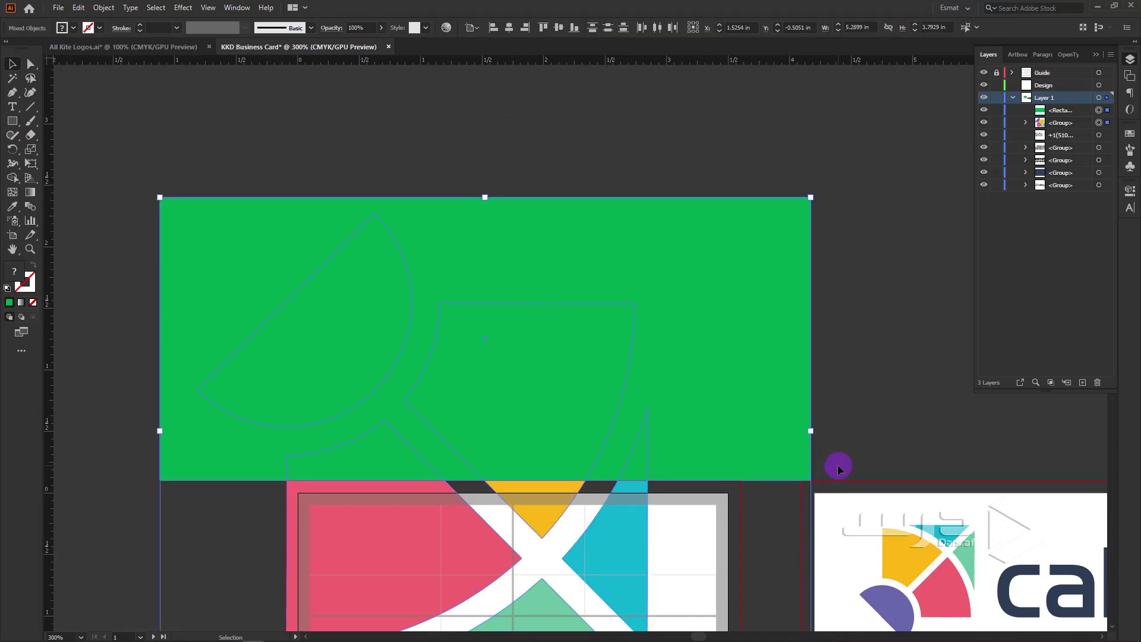
pyautogui.click(12, 177)
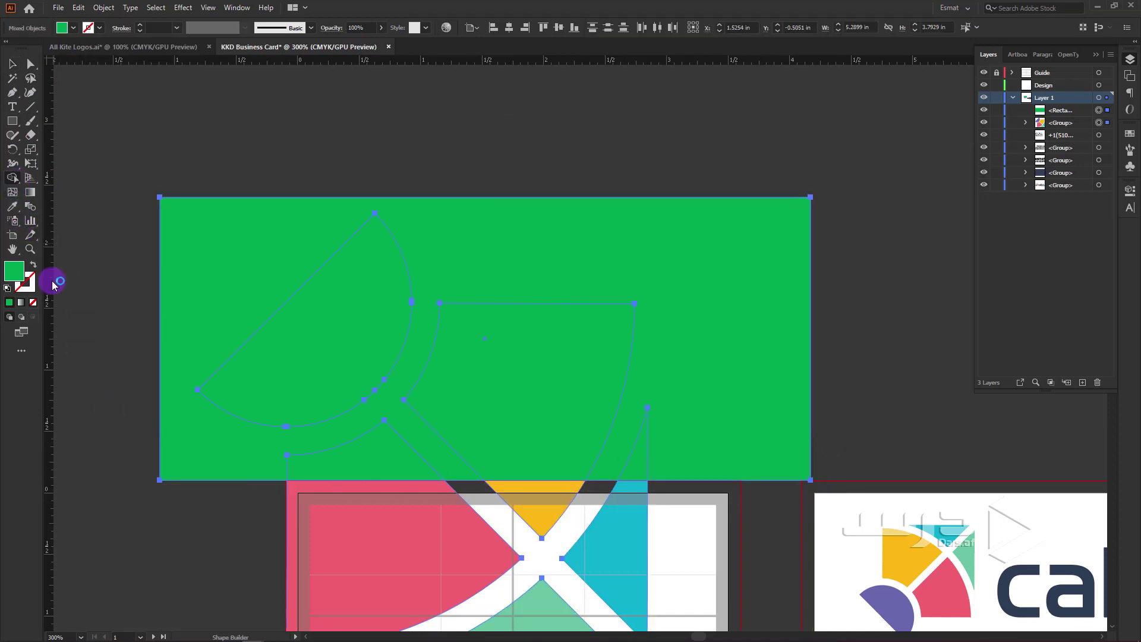
pyautogui.moveTo(227, 329)
pyautogui.mouseDown()
pyautogui.moveTo(561, 378)
pyautogui.moveTo(405, 459)
pyautogui.mouseUp()
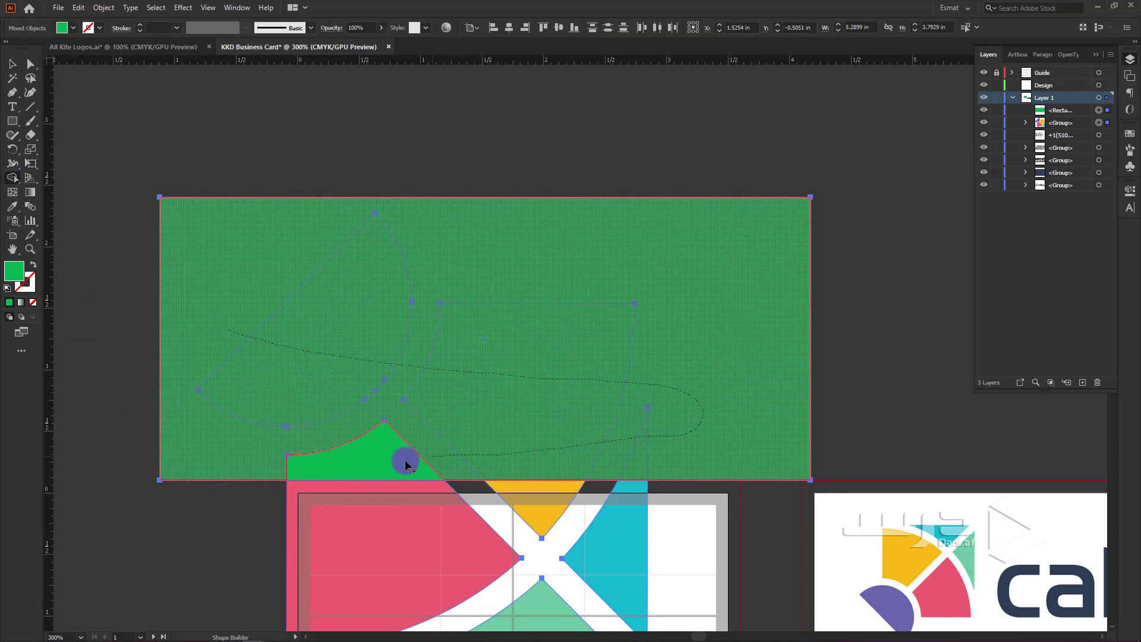
pyautogui.moveTo(539, 455); pyautogui.dragTo(540, 454)
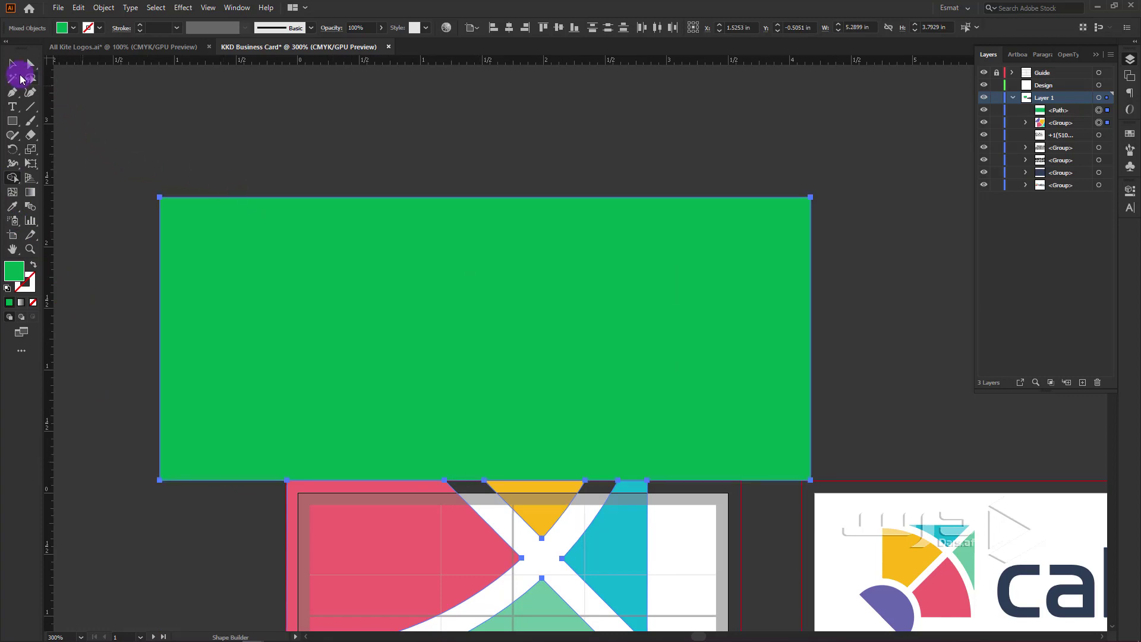
pyautogui.click(12, 64)
pyautogui.click(149, 160)
pyautogui.click(315, 276)
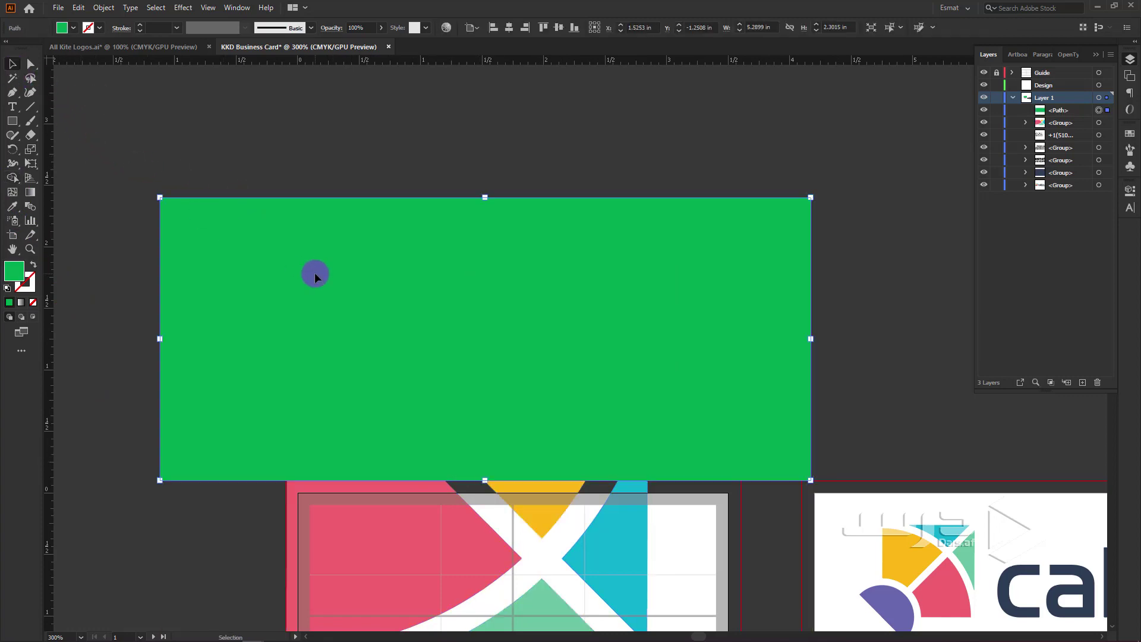
pyautogui.press('Delete')
pyautogui.scroll(-3, 331, 298)
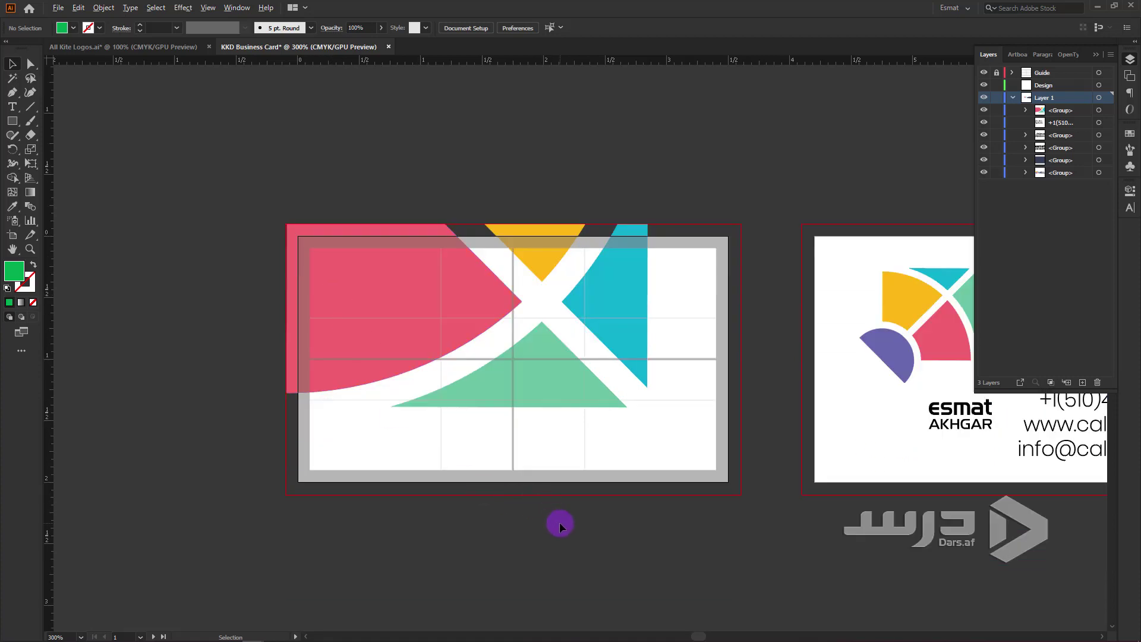
# - Nudge the kite shape group up two arrow-key steps on the card back
pyautogui.scroll(1, 560, 526)
pyautogui.moveTo(579, 509); pyautogui.dragTo(580, 577)
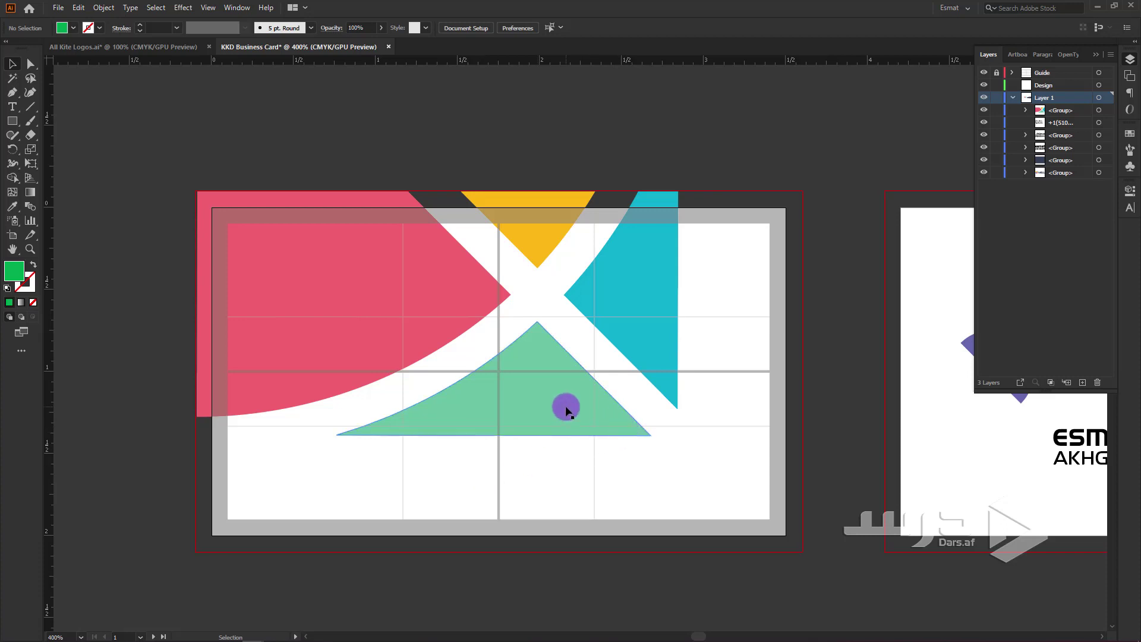
pyautogui.click(527, 428)
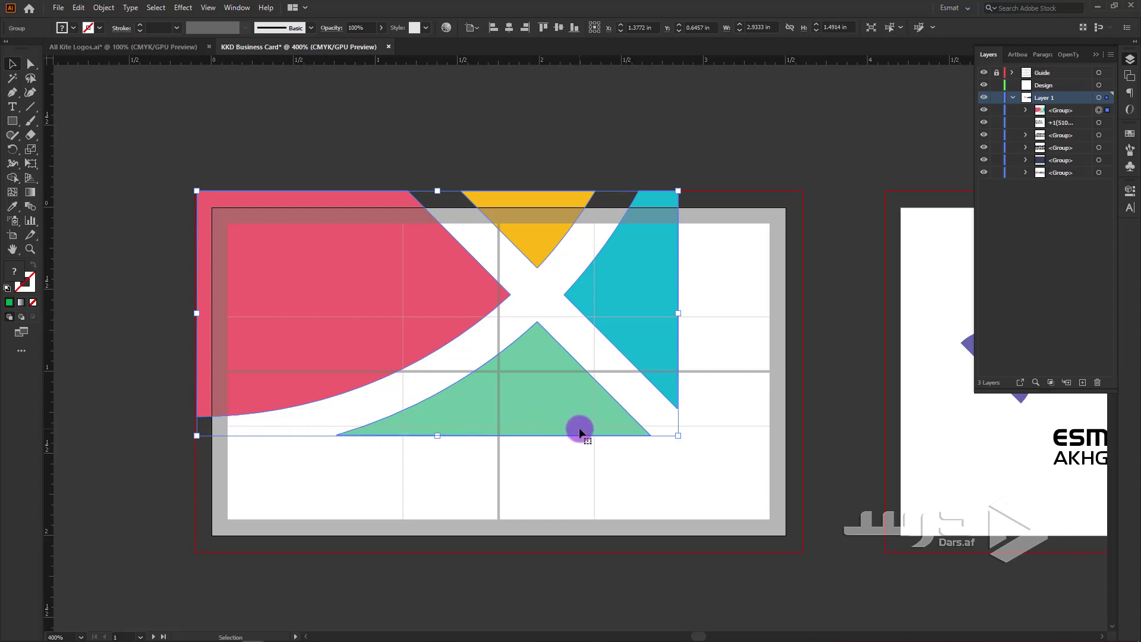
pyautogui.scroll(3, 654, 433)
pyautogui.scroll(-2, 591, 406)
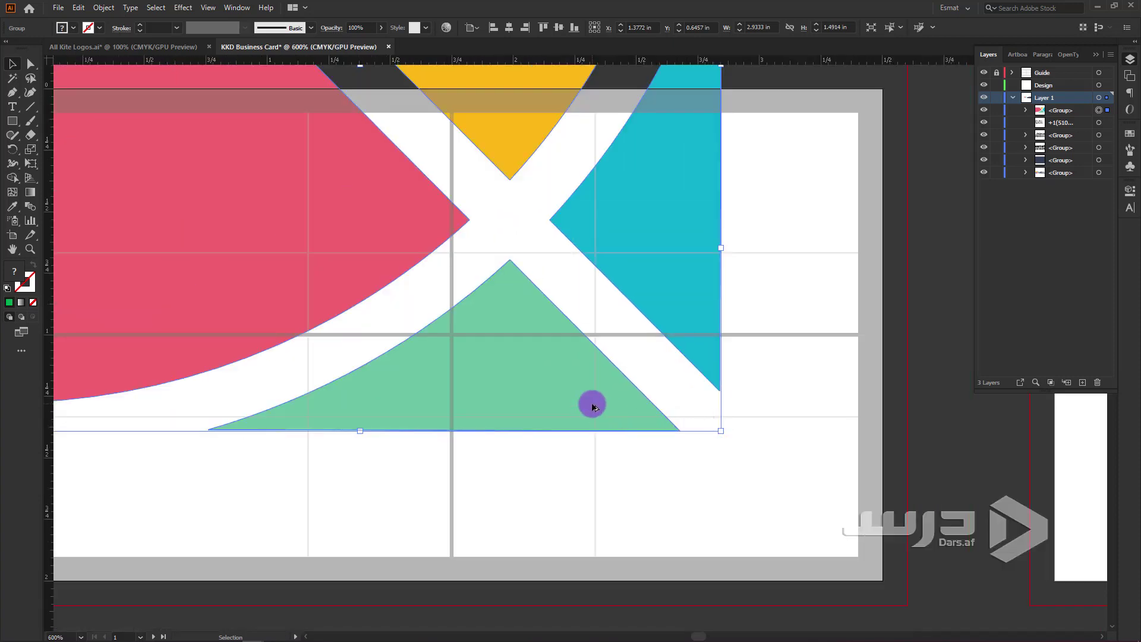
pyautogui.press('Up')
pyautogui.press('Up')
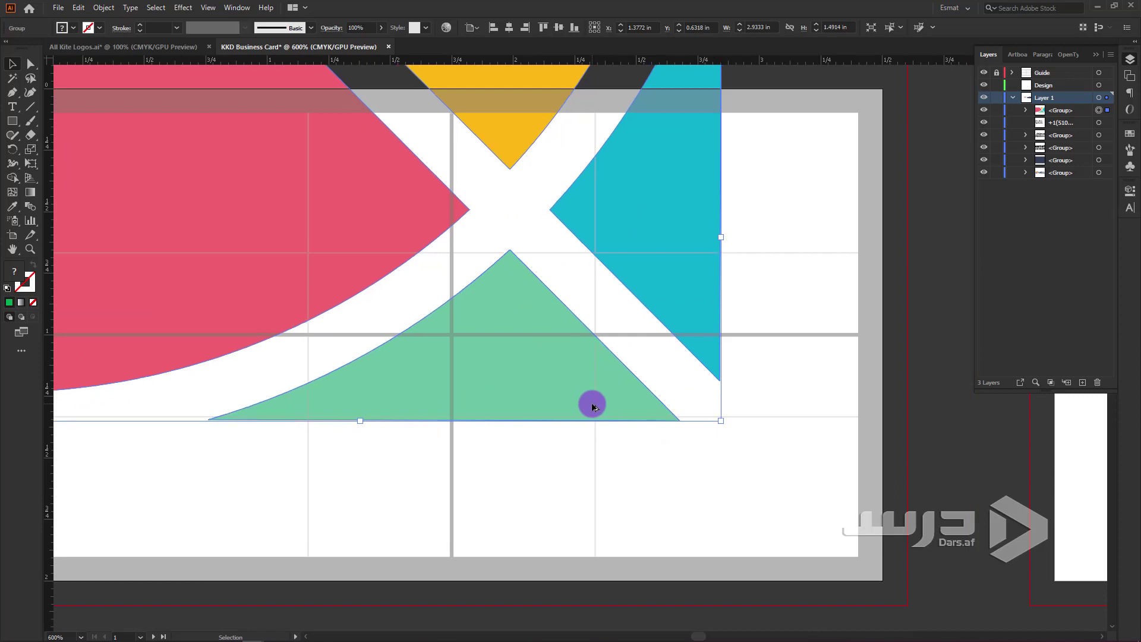
pyautogui.press('Up')
pyautogui.press('Up')
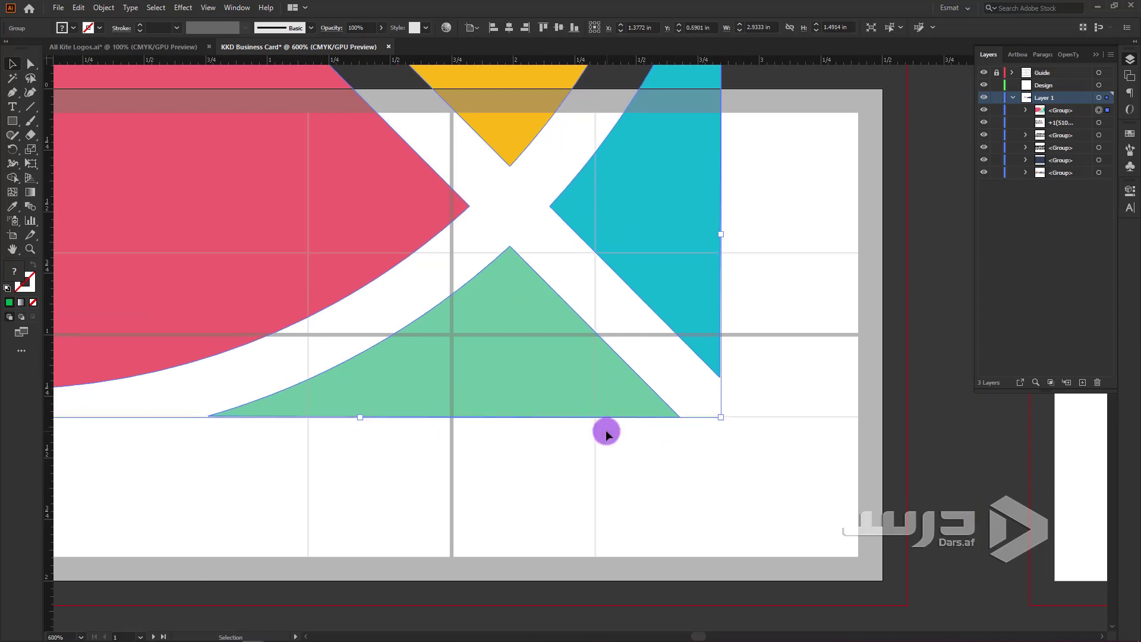
pyautogui.scroll(-3, 605, 429)
pyautogui.scroll(1, 604, 429)
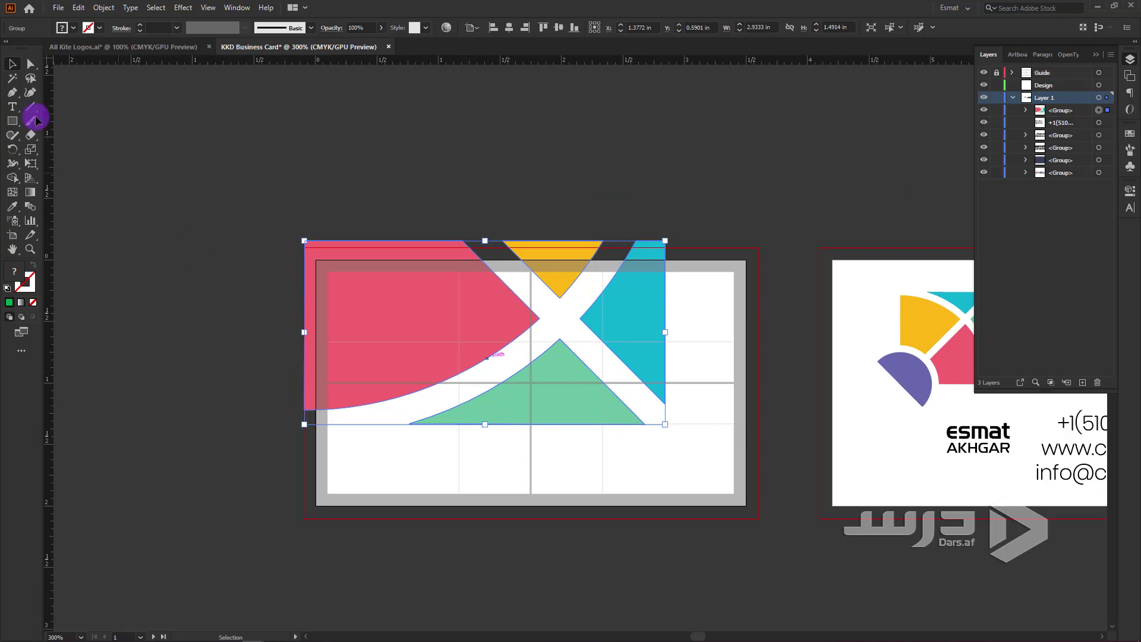
# - Draw a bar across the card top, merge the overflowing kite tops into it, and delete it
pyautogui.click(12, 122)
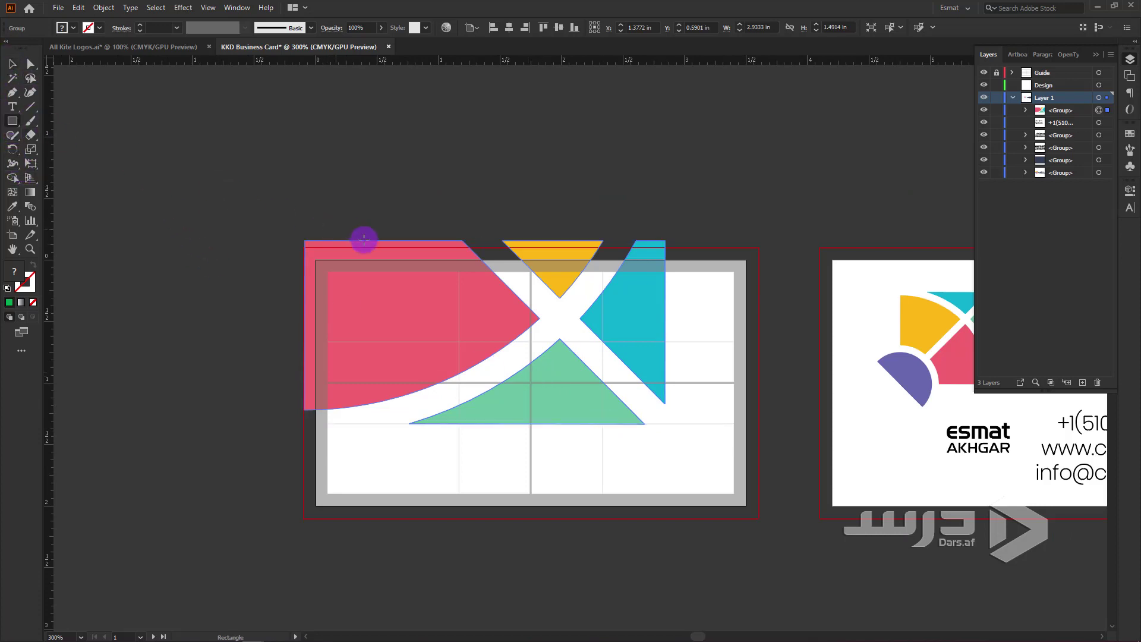
pyautogui.moveTo(207, 180)
pyautogui.mouseDown()
pyautogui.moveTo(797, 234)
pyautogui.moveTo(796, 247)
pyautogui.mouseUp()
pyautogui.click(12, 64)
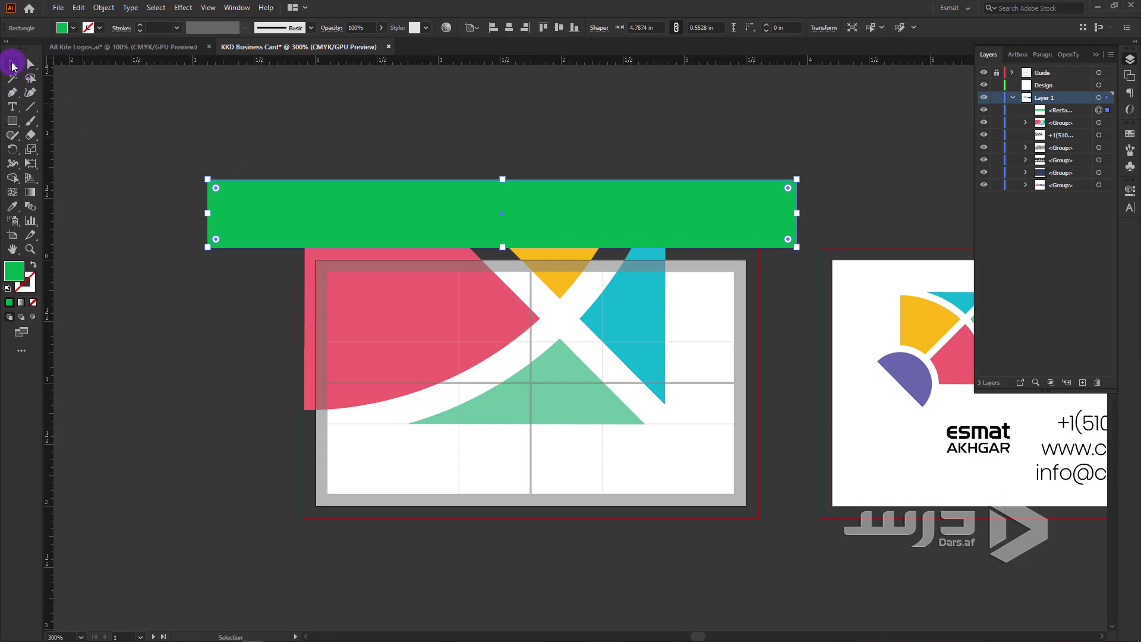
pyautogui.moveTo(833, 244); pyautogui.dragTo(807, 246)
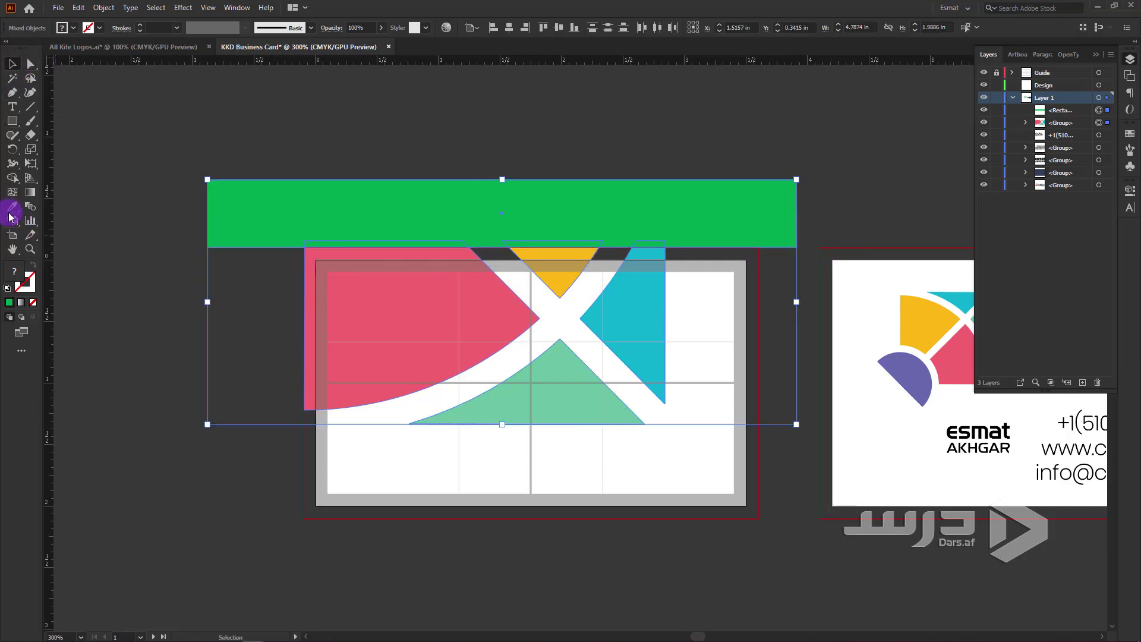
pyautogui.click(11, 181)
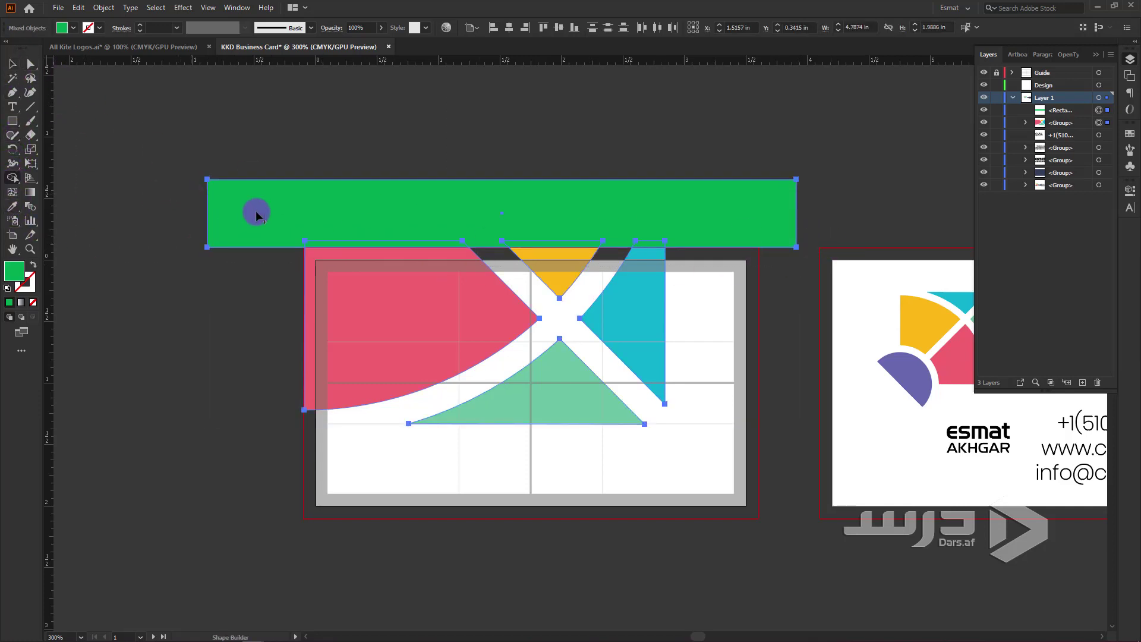
pyautogui.moveTo(279, 212); pyautogui.dragTo(636, 238)
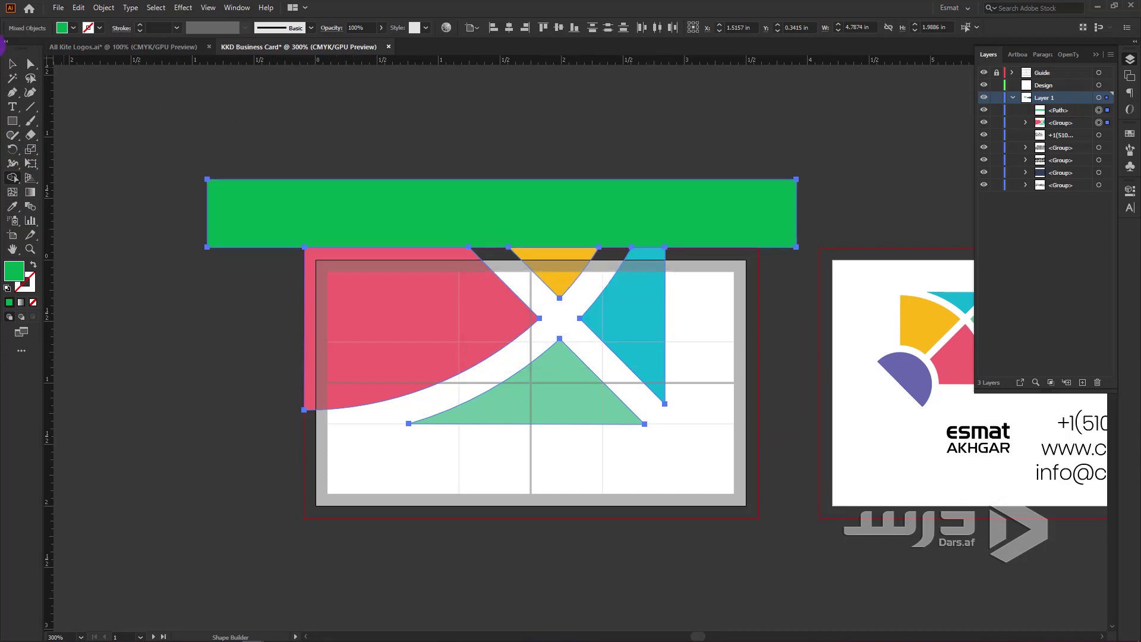
pyautogui.click(12, 63)
pyautogui.click(190, 148)
pyautogui.click(345, 196)
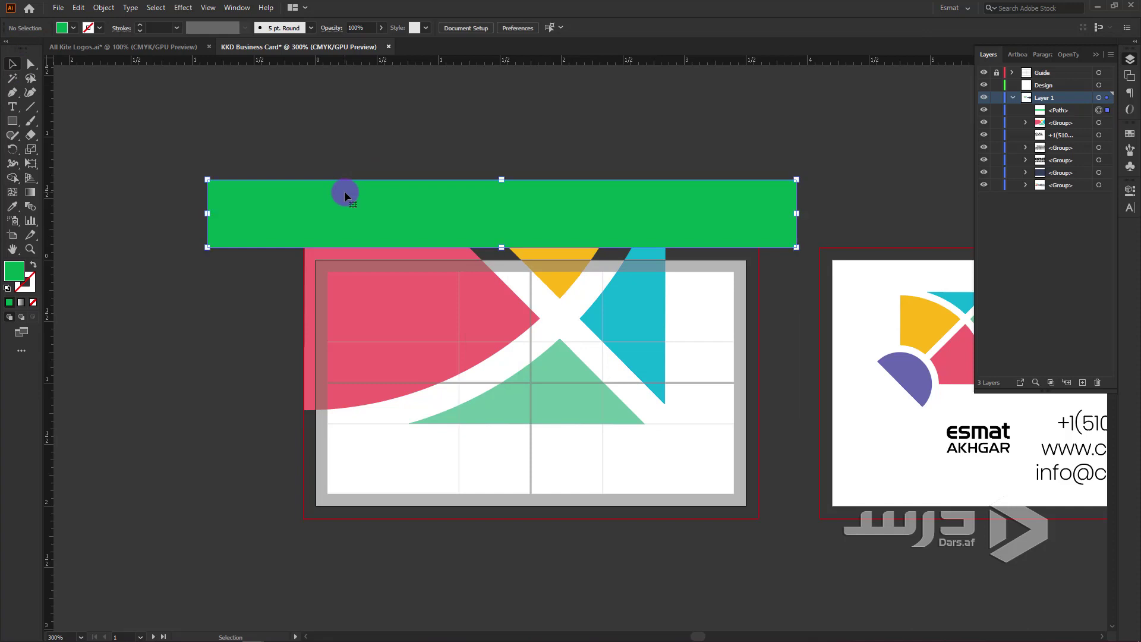
pyautogui.press('Delete')
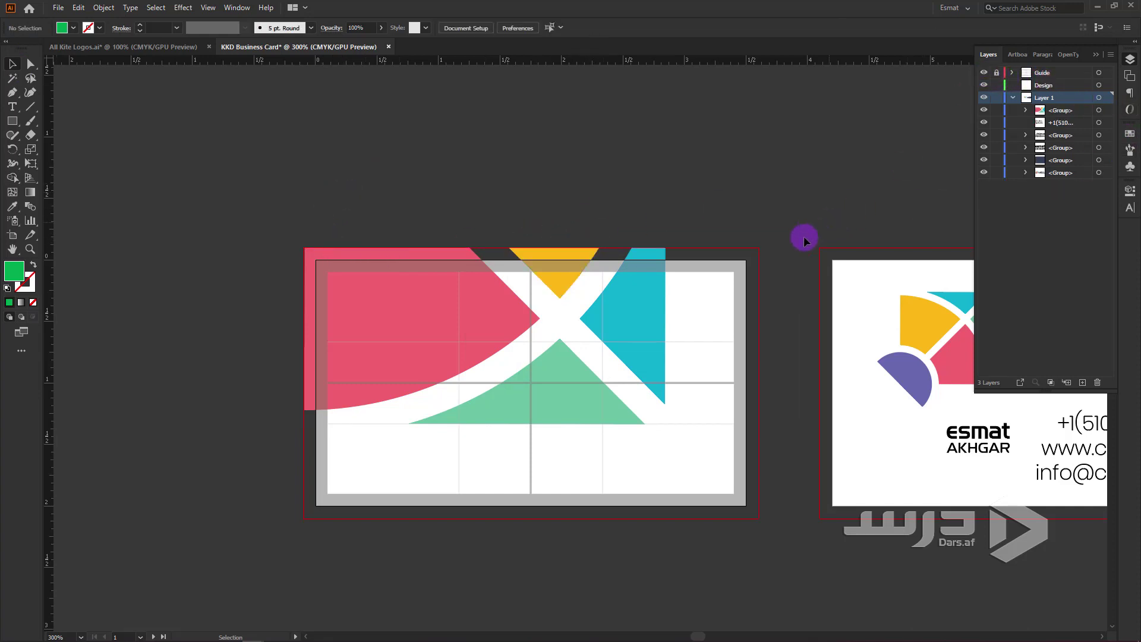
# - Hide the Guide layer, pan to show both cards, and select the kite-shape group
pyautogui.click(983, 73)
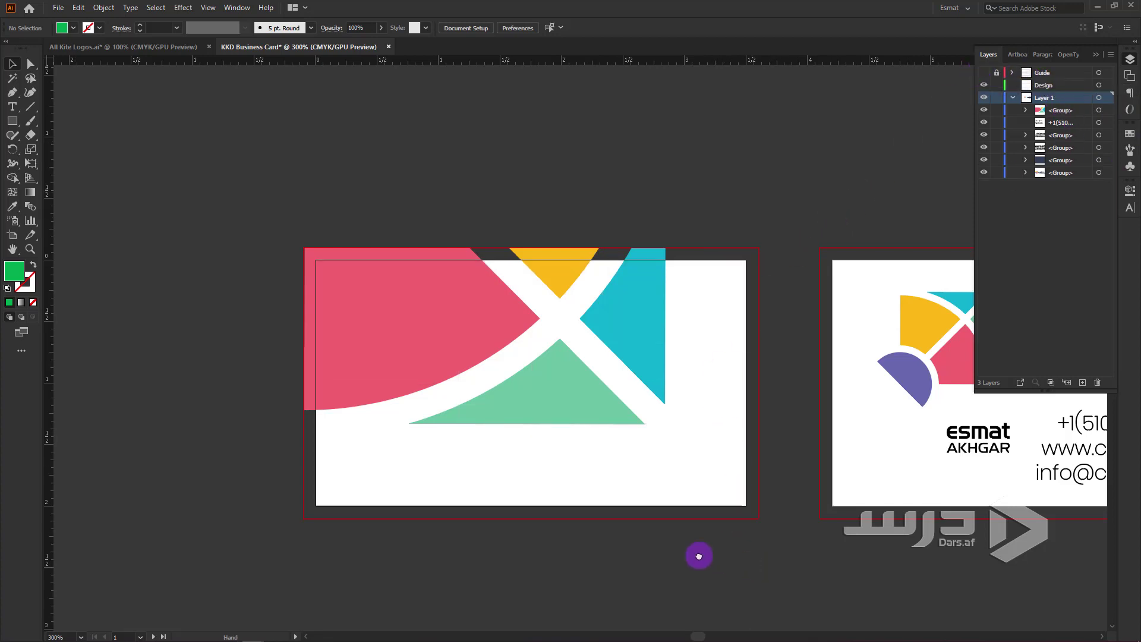
pyautogui.moveTo(699, 556); pyautogui.dragTo(626, 509)
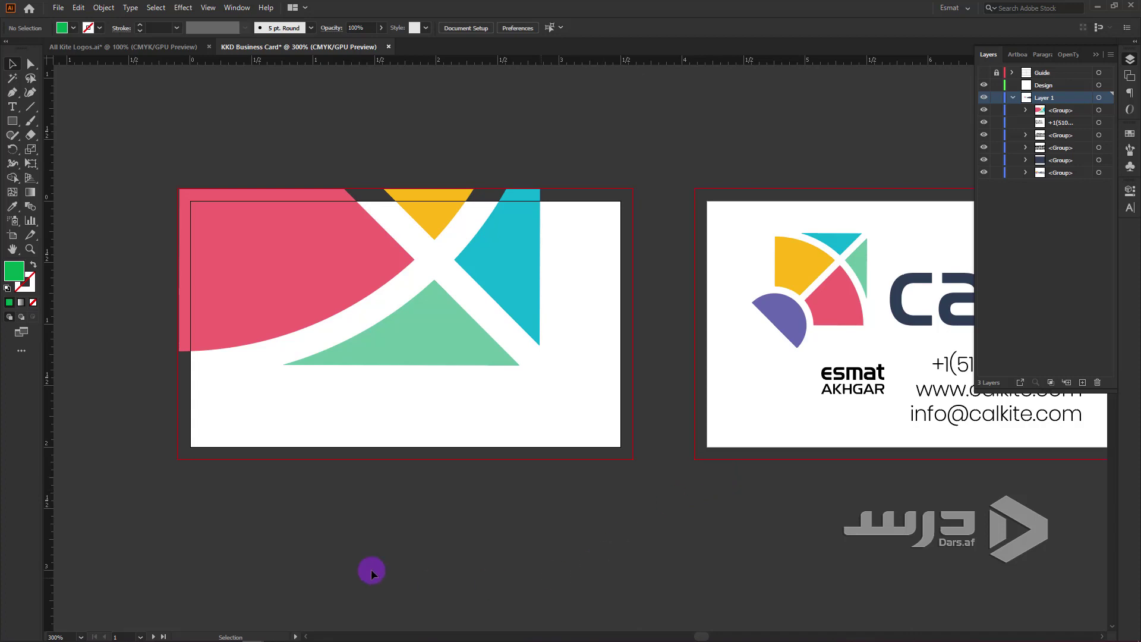
pyautogui.click(448, 355)
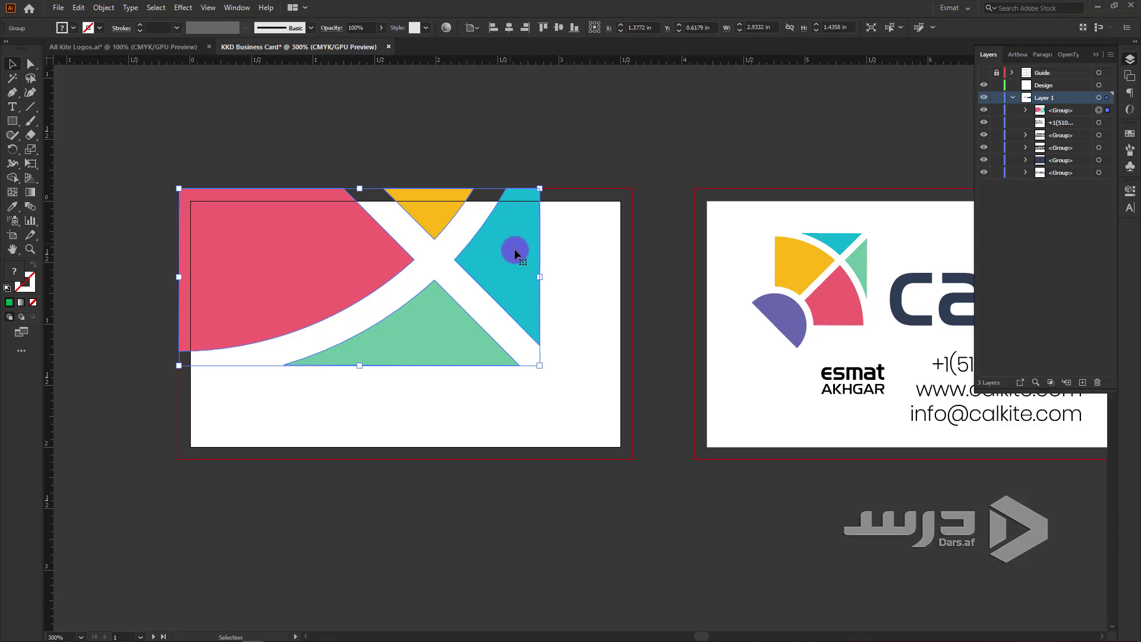
# - Inside the kite group, fill the green lower triangle with a pink swatch
pyautogui.doubleClick(423, 340)
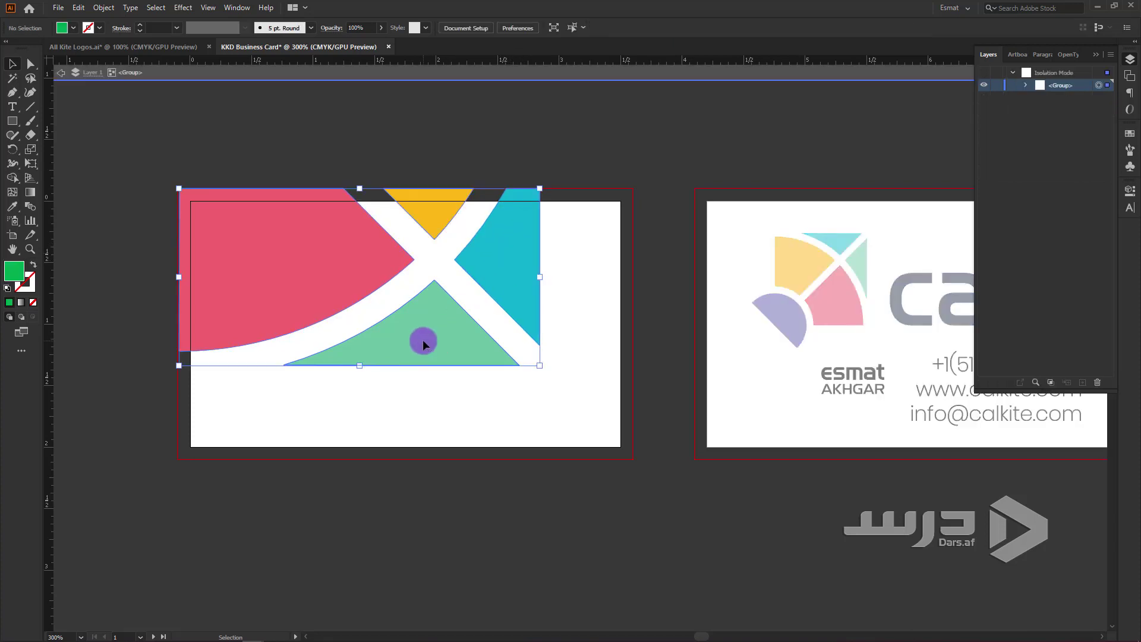
pyautogui.click(423, 330)
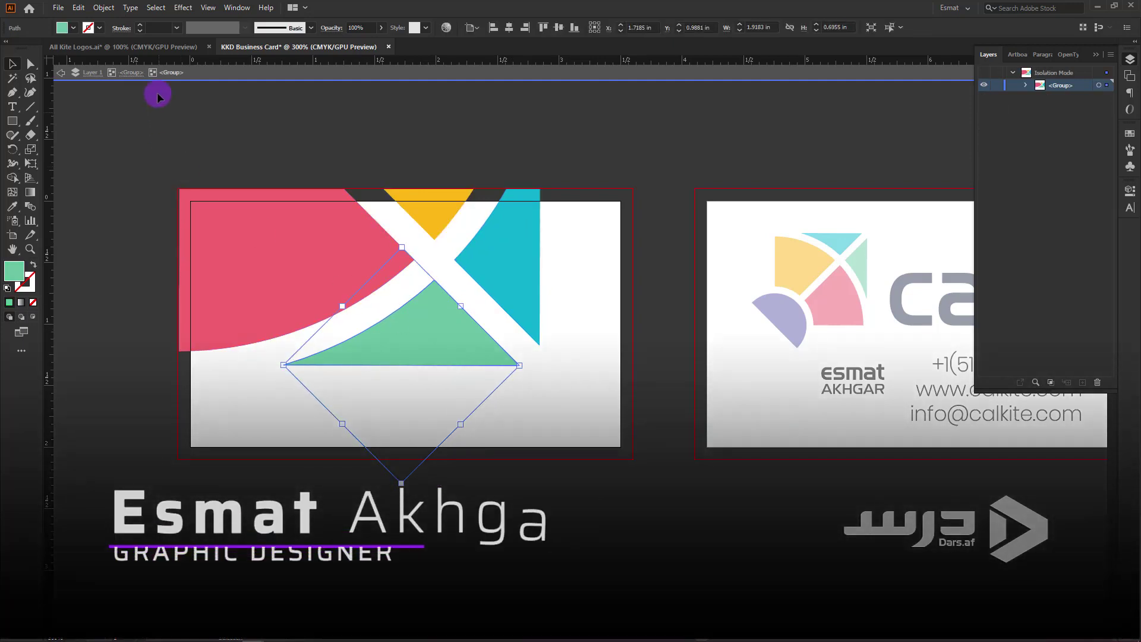
pyautogui.click(73, 29)
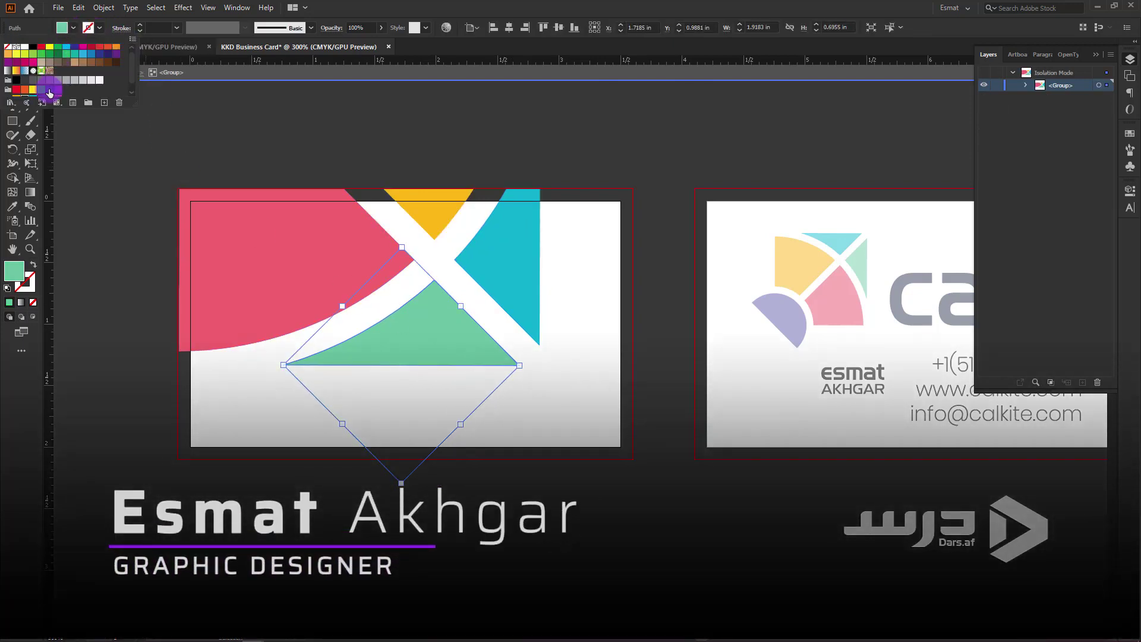
pyautogui.scroll(-1, 48, 88)
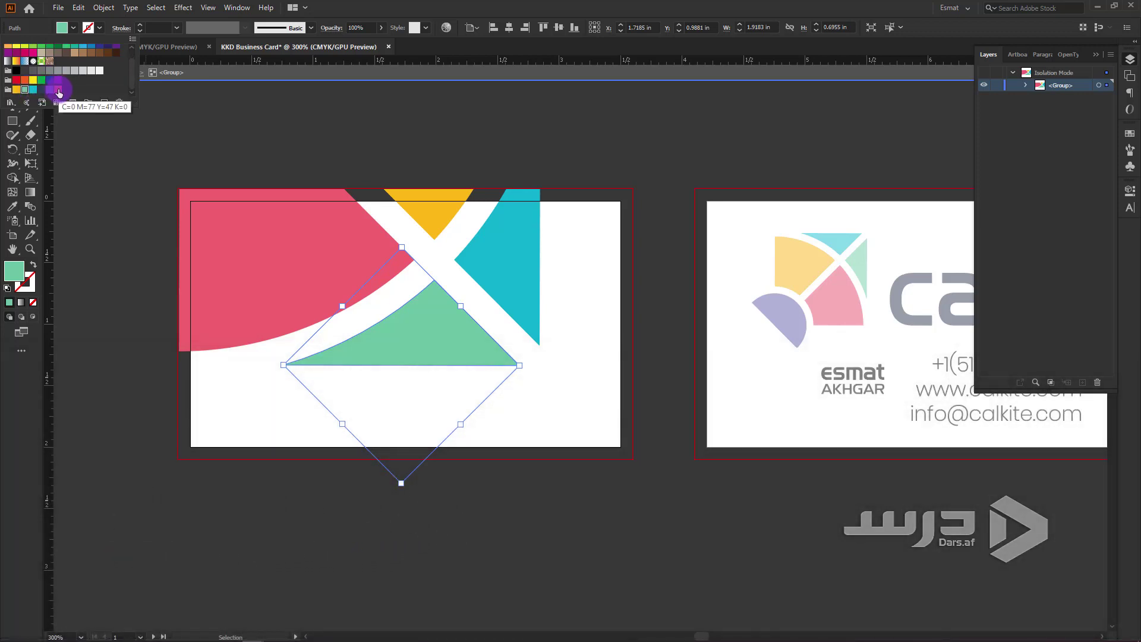
pyautogui.click(58, 87)
pyautogui.click(339, 522)
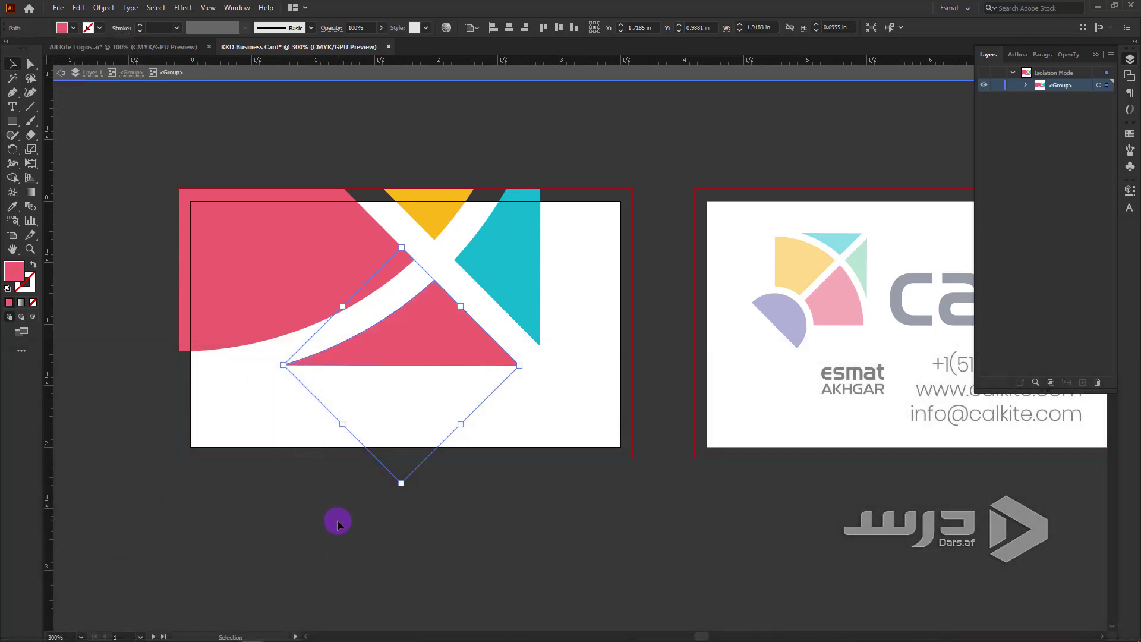
# - Fill the large curved shape on the left with the dark navy swatch
pyautogui.click(235, 273)
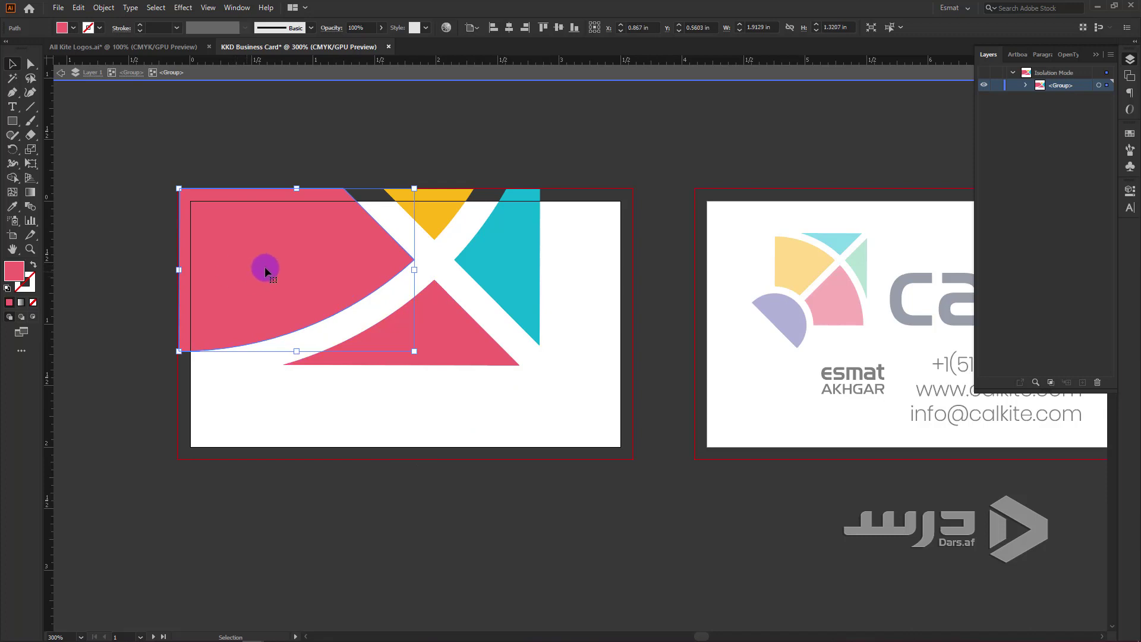
pyautogui.click(73, 28)
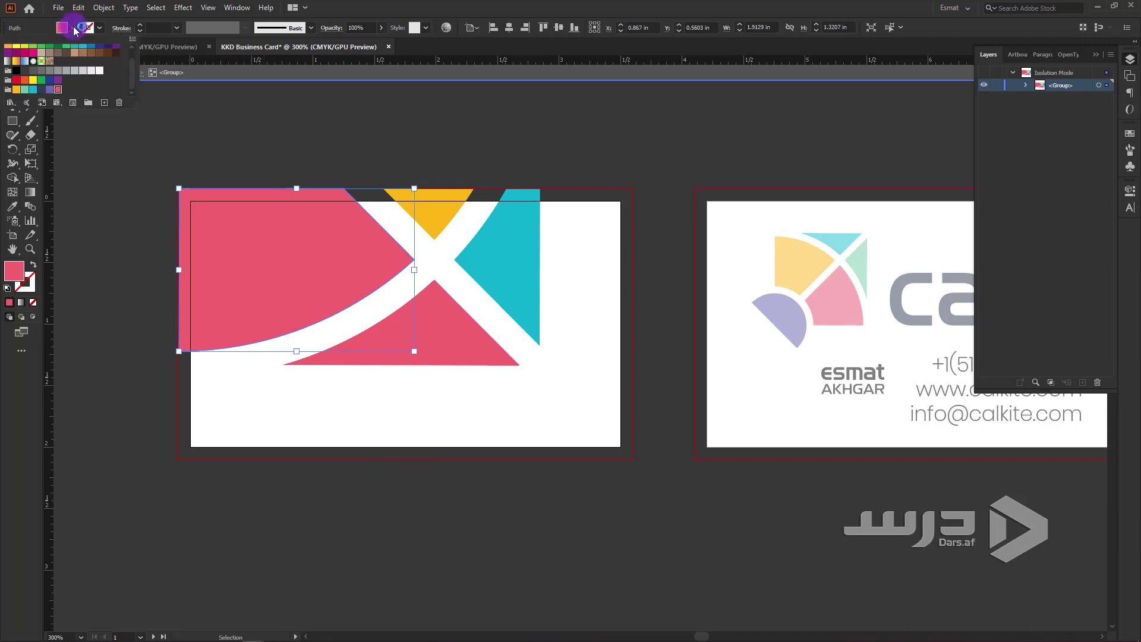
pyautogui.click(41, 92)
pyautogui.click(299, 151)
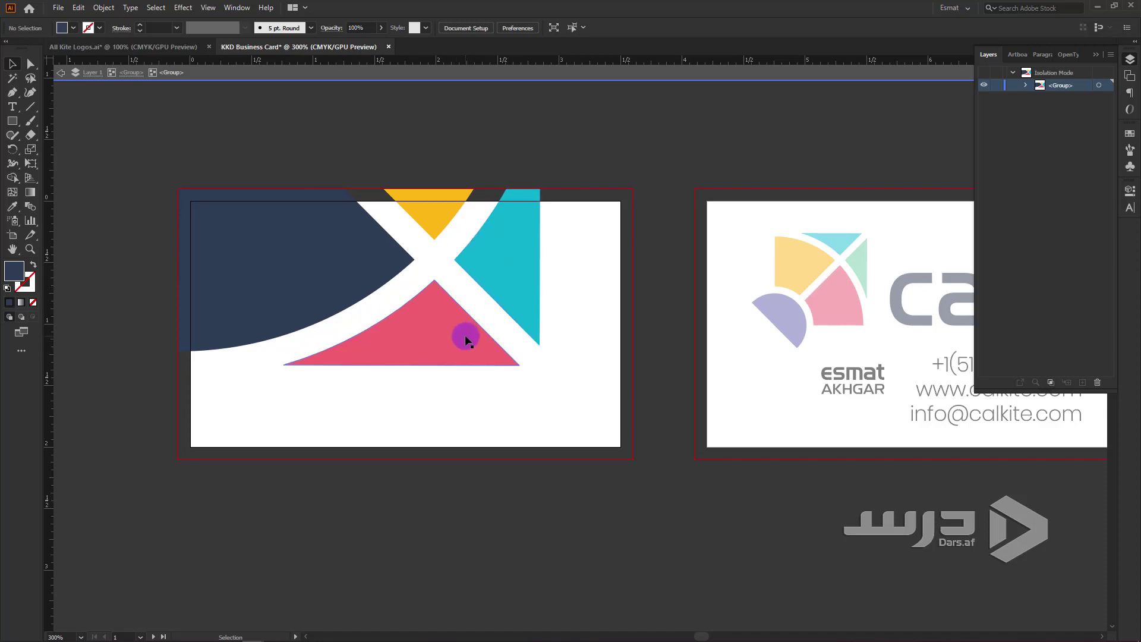
pyautogui.click(258, 280)
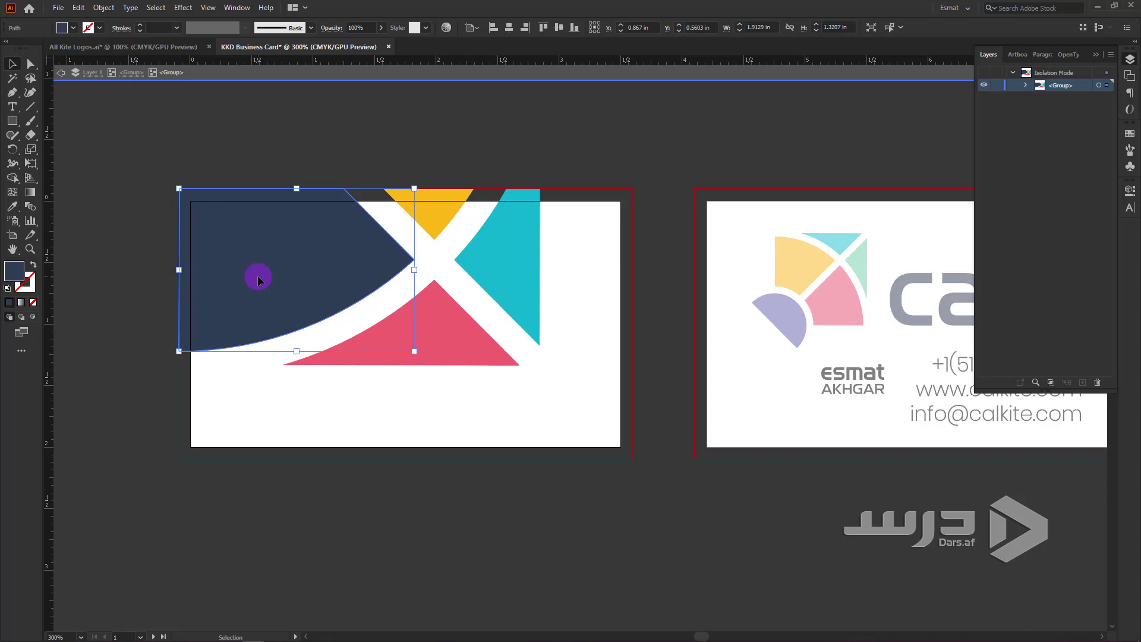
pyautogui.click(153, 373)
pyautogui.scroll(-1, 415, 362)
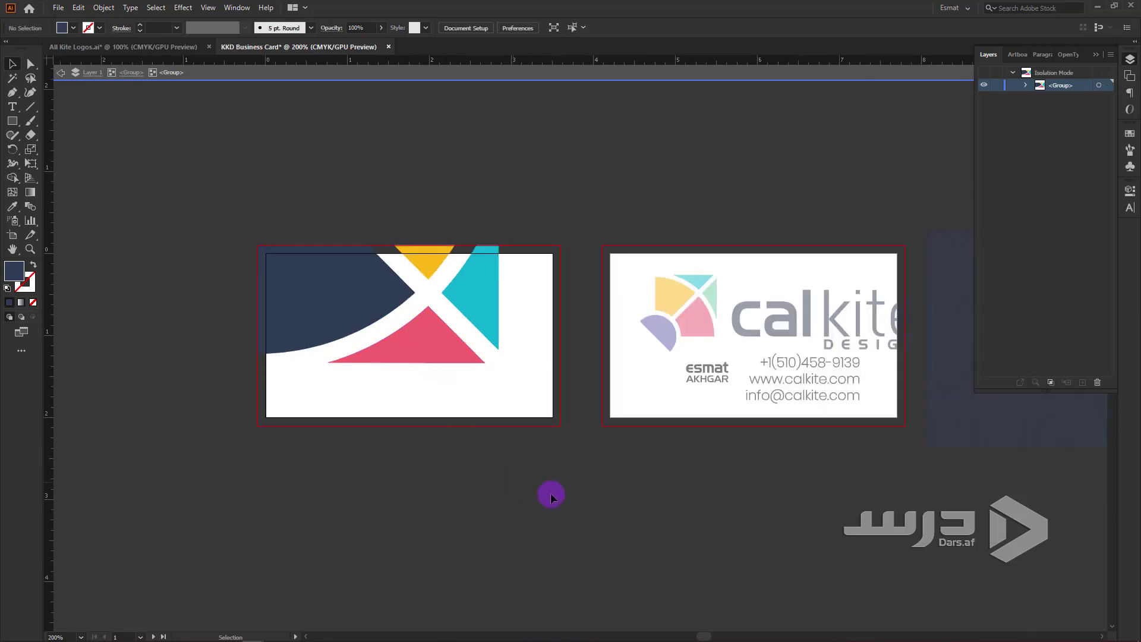
# - Move the name block onto the navy area and stack it above the kite shapes
pyautogui.doubleClick(709, 455)
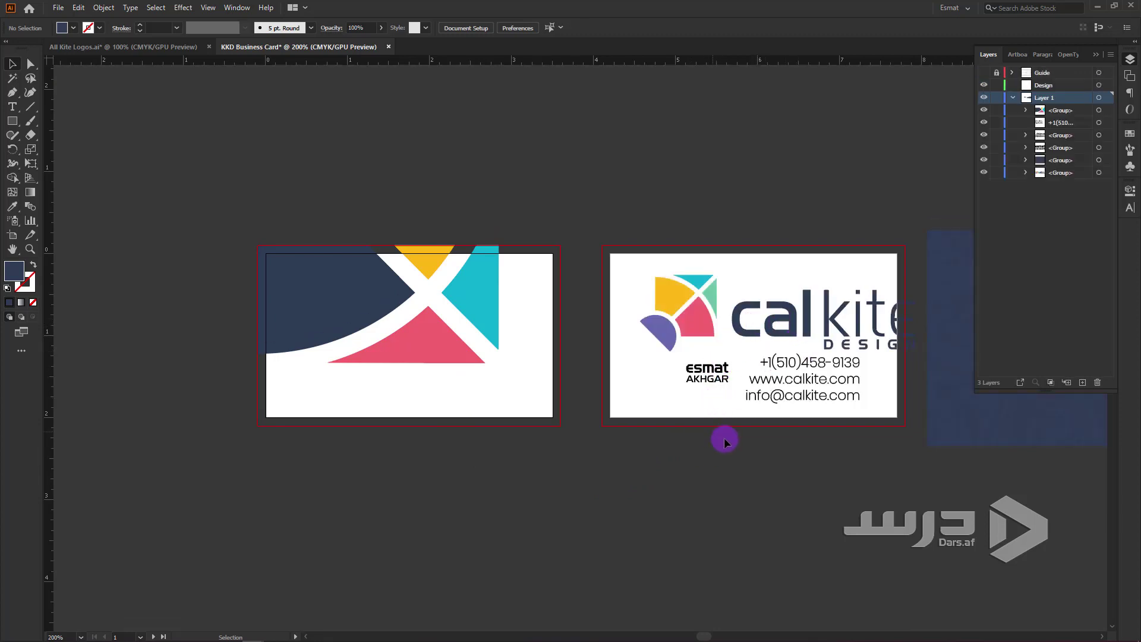
pyautogui.moveTo(722, 381); pyautogui.dragTo(466, 397)
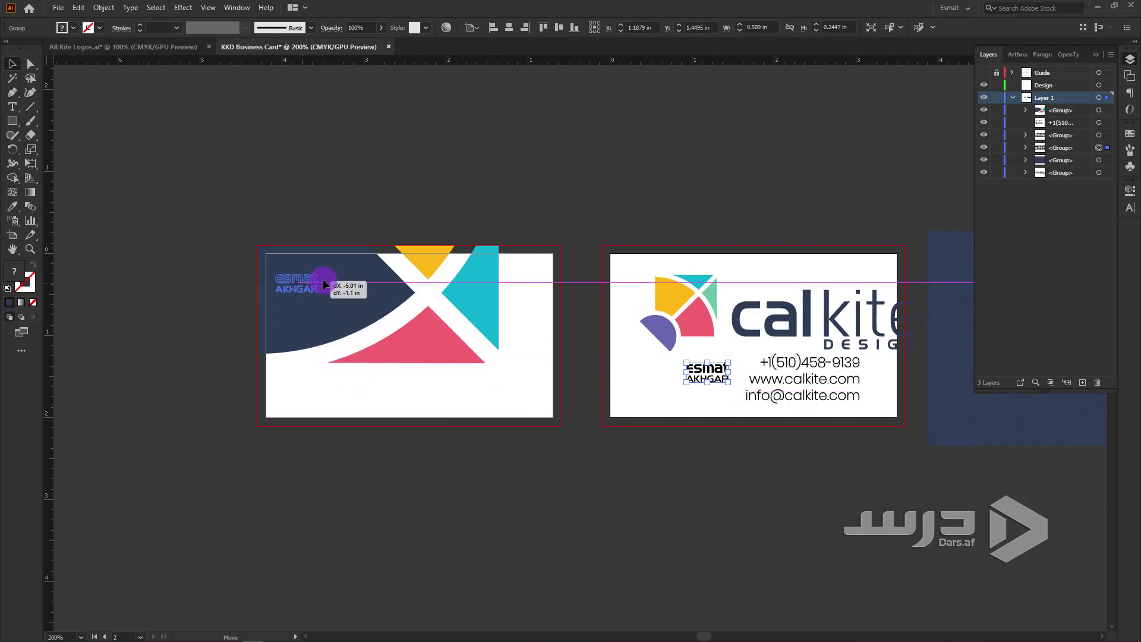
pyautogui.moveTo(466, 397); pyautogui.dragTo(350, 304)
pyautogui.click(334, 303)
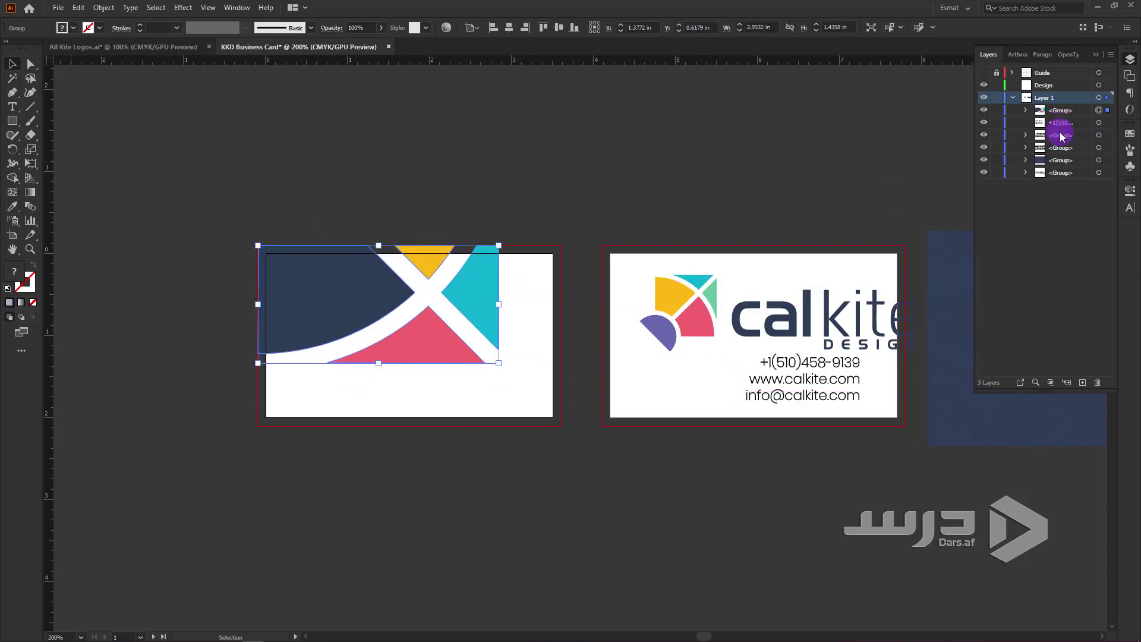
pyautogui.moveTo(1060, 143); pyautogui.dragTo(1063, 108)
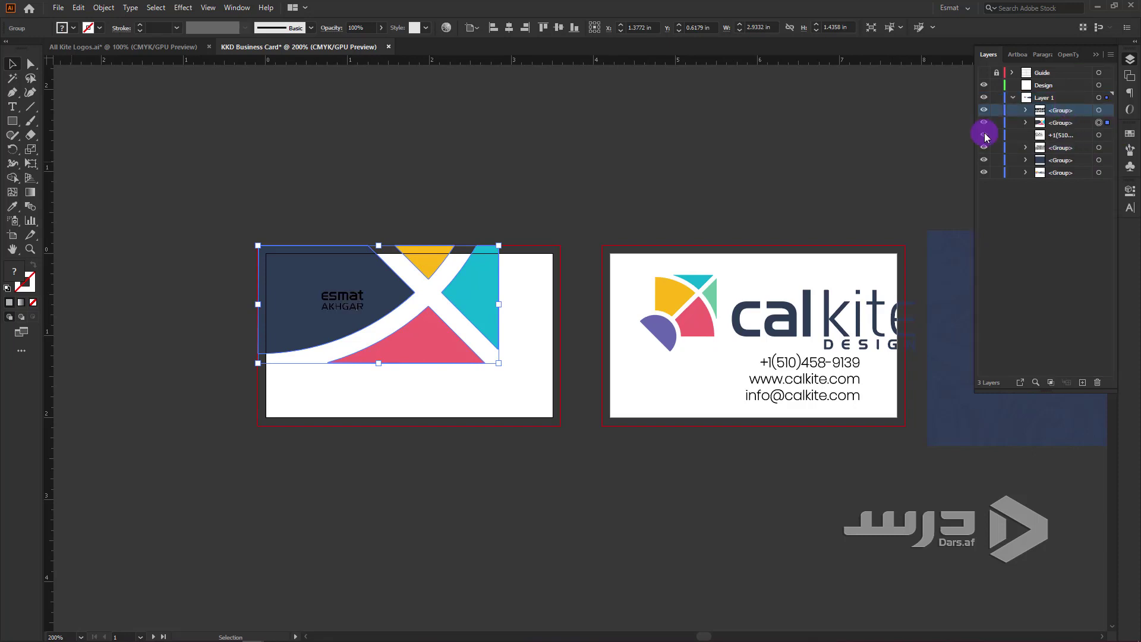
pyautogui.click(342, 299)
pyautogui.click(74, 28)
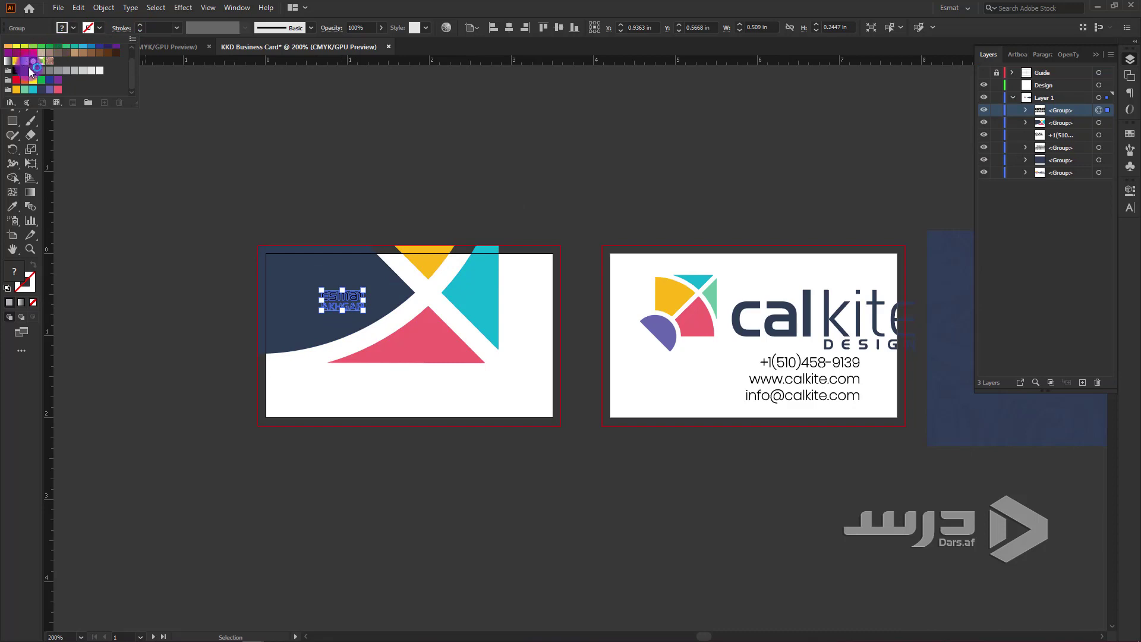
pyautogui.click(24, 48)
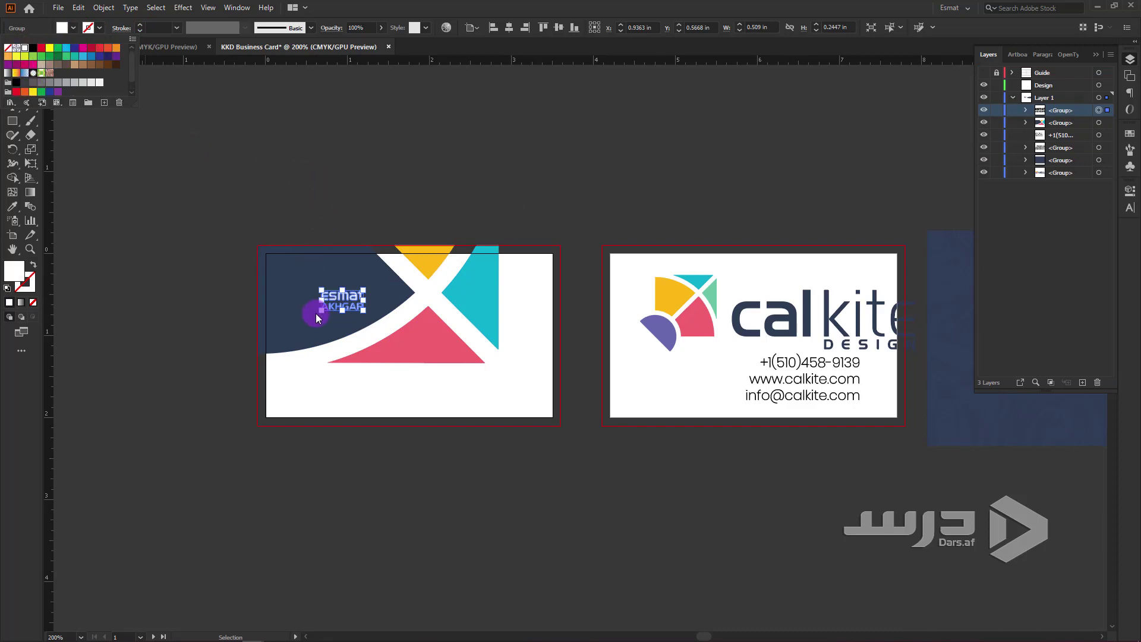
# - Enlarge the name and shift it up and left on the navy shape
pyautogui.press('Escape')
pyautogui.scroll(3, 344, 318)
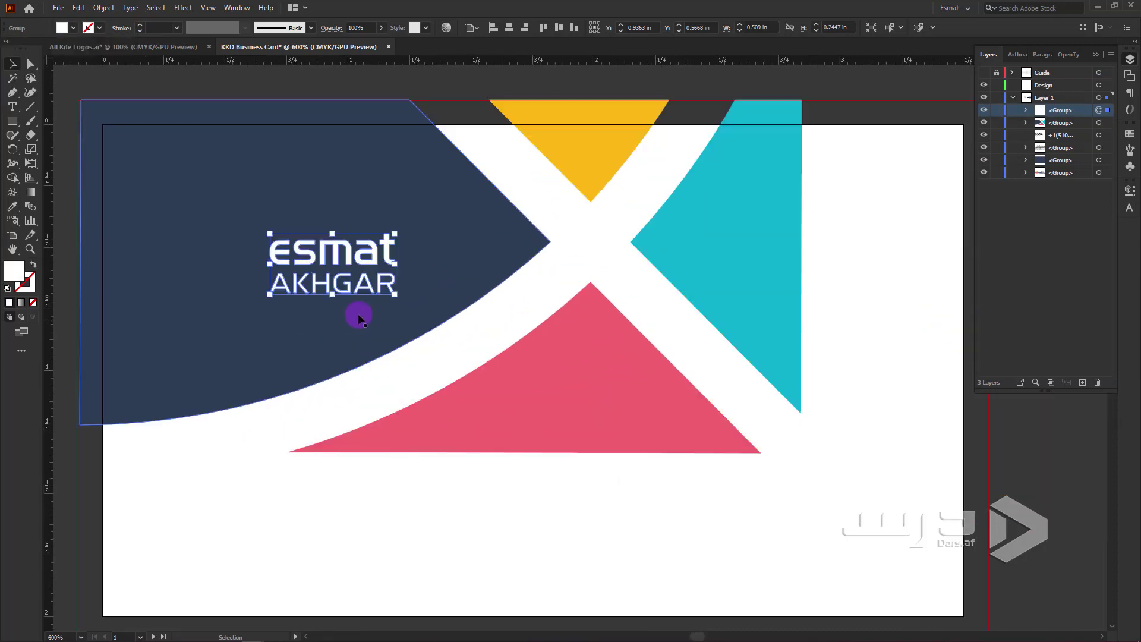
pyautogui.moveTo(395, 292); pyautogui.dragTo(426, 311)
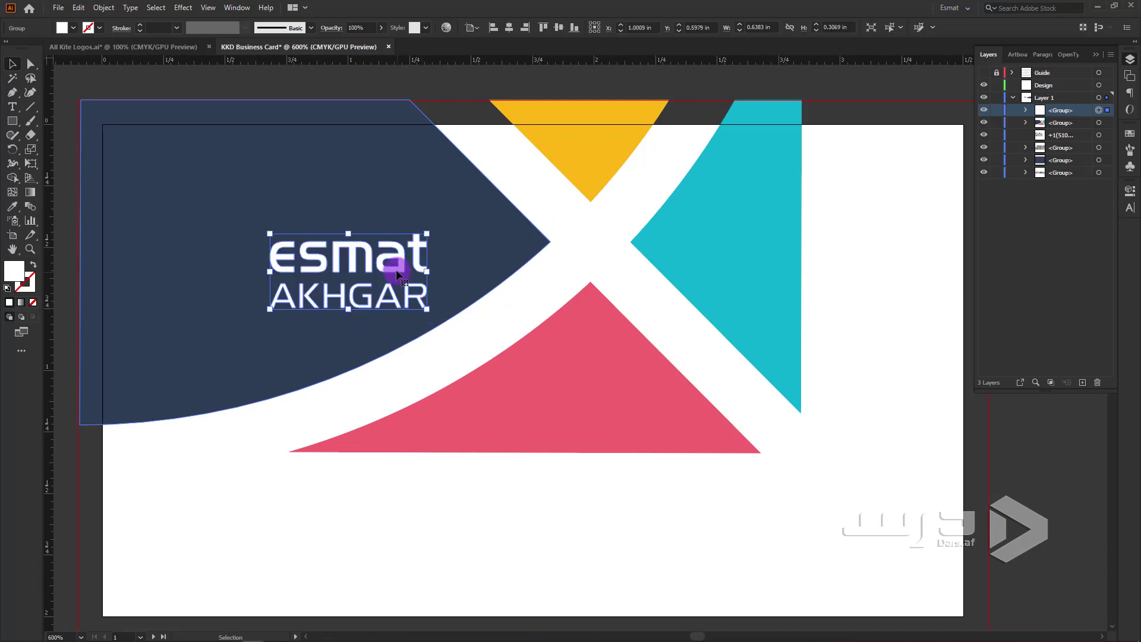
pyautogui.moveTo(397, 270); pyautogui.dragTo(328, 246)
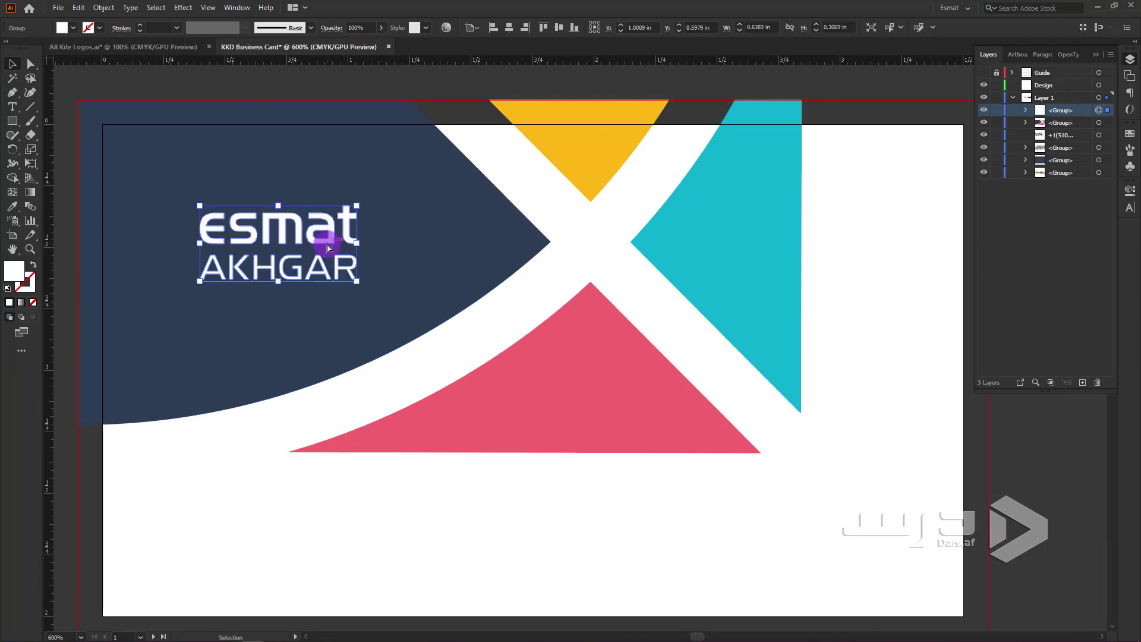
pyautogui.click(339, 318)
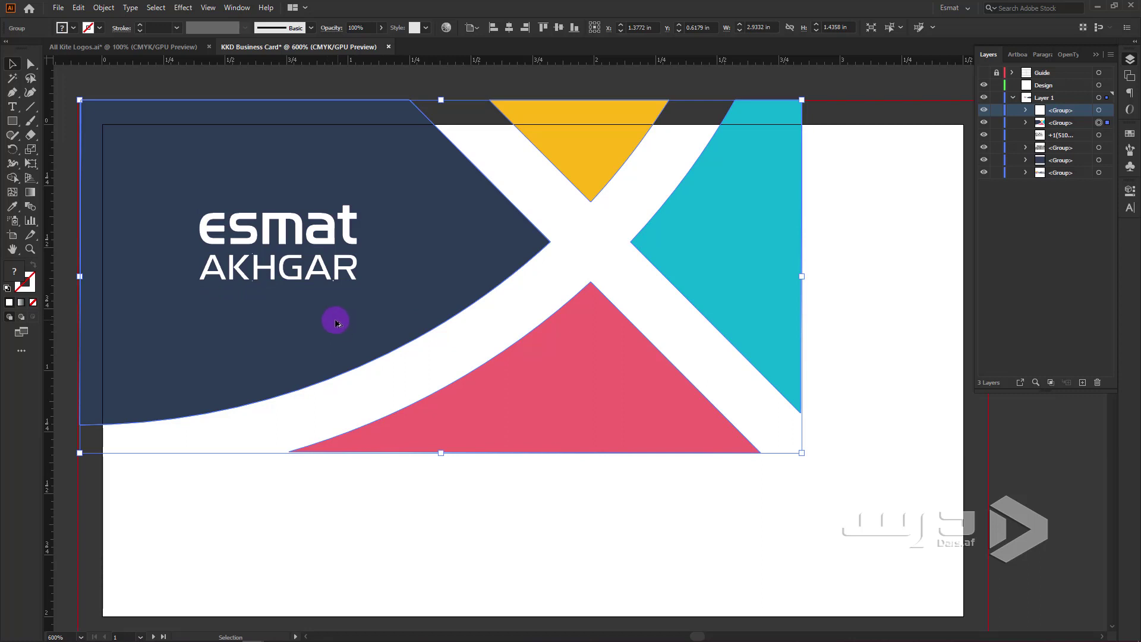
pyautogui.scroll(-2, 340, 319)
# - Leave the navy group's isolation, isolate the left card's kite group, and select the navy shape
pyautogui.doubleClick(366, 300)
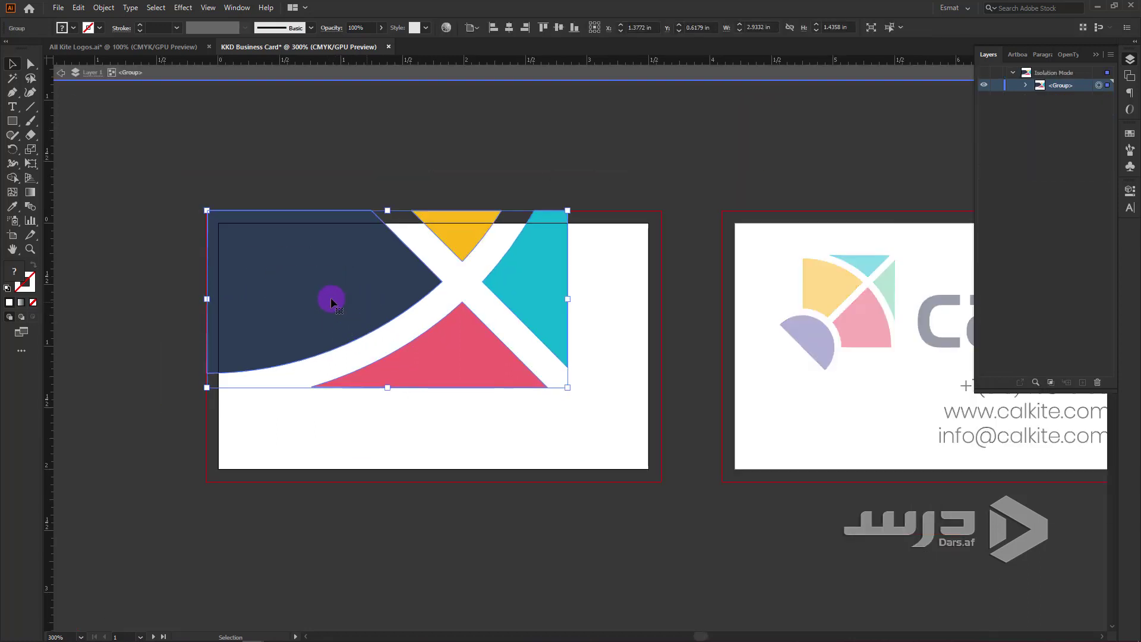
pyautogui.scroll(-2, 294, 283)
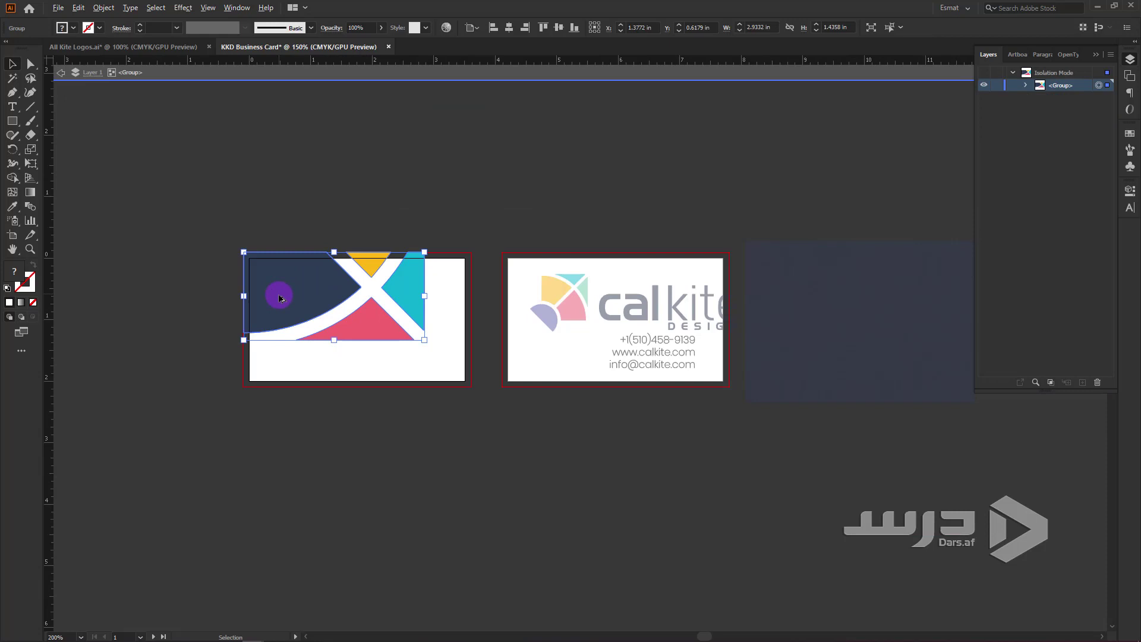
pyautogui.doubleClick(715, 445)
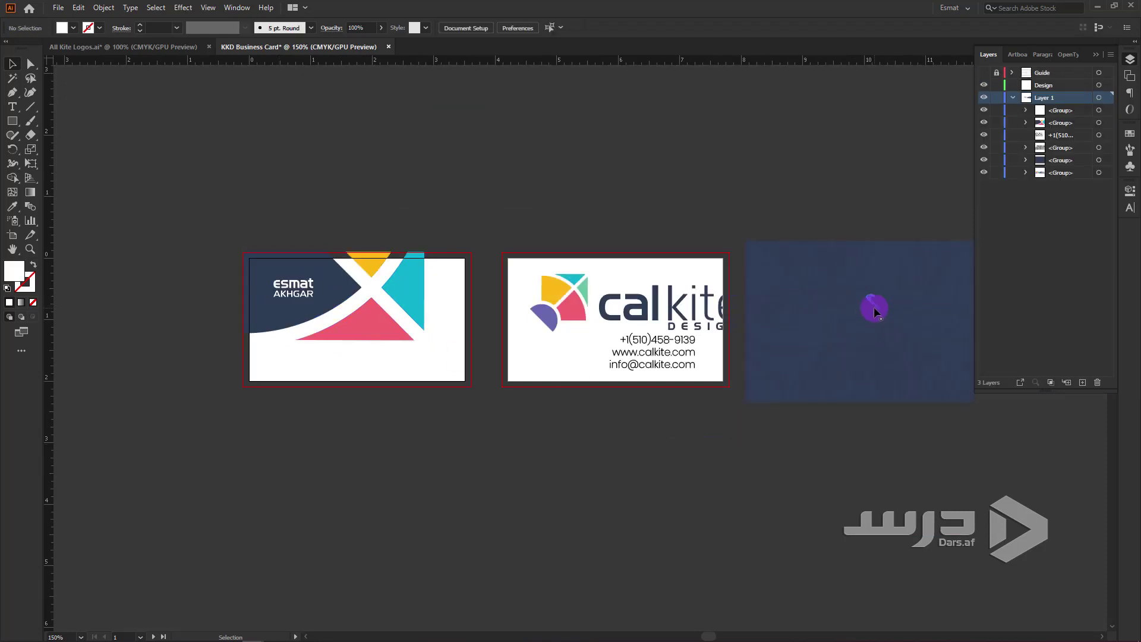
pyautogui.click(873, 308)
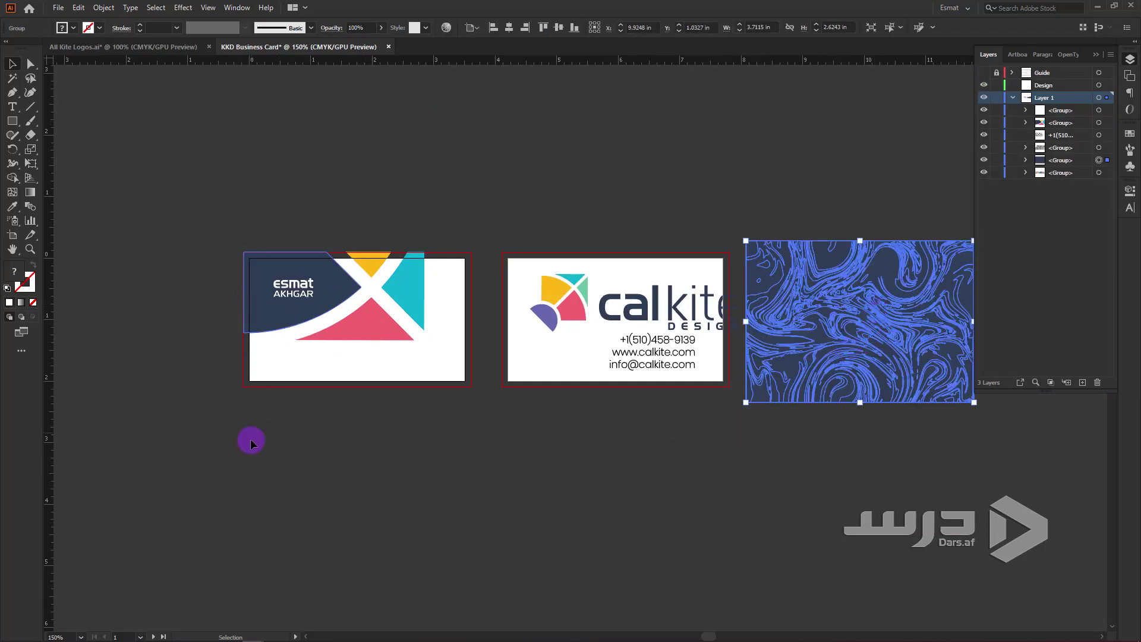
pyautogui.scroll(3, 265, 387)
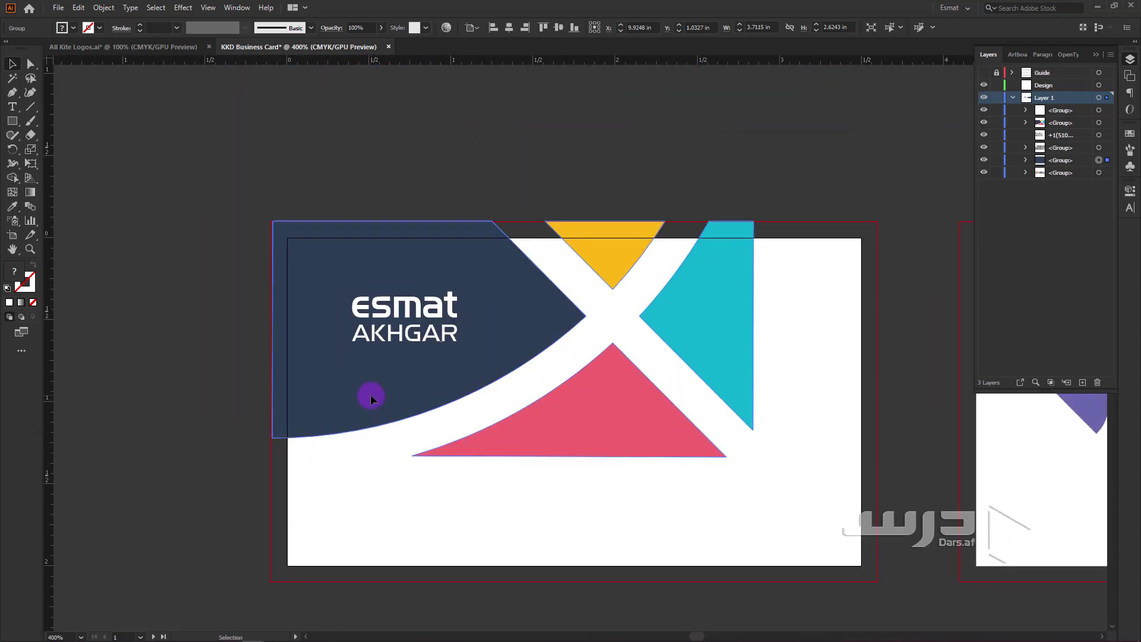
pyautogui.doubleClick(369, 394)
pyautogui.click(375, 369)
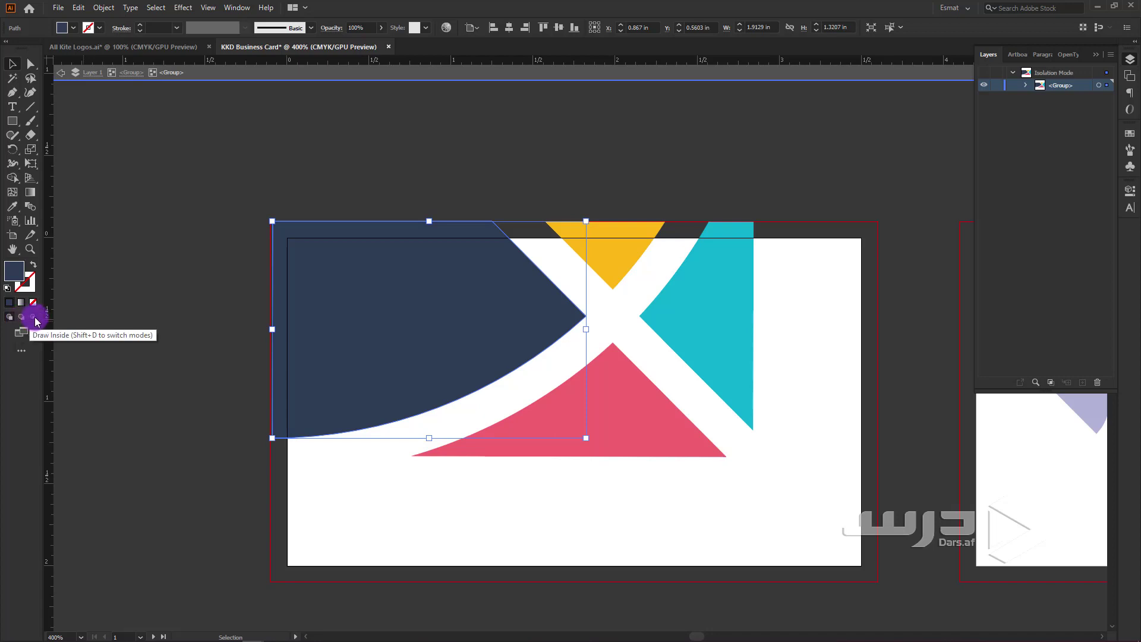
# - Draw a small white rectangle inside the navy shape at the card's left edge
pyautogui.click(34, 319)
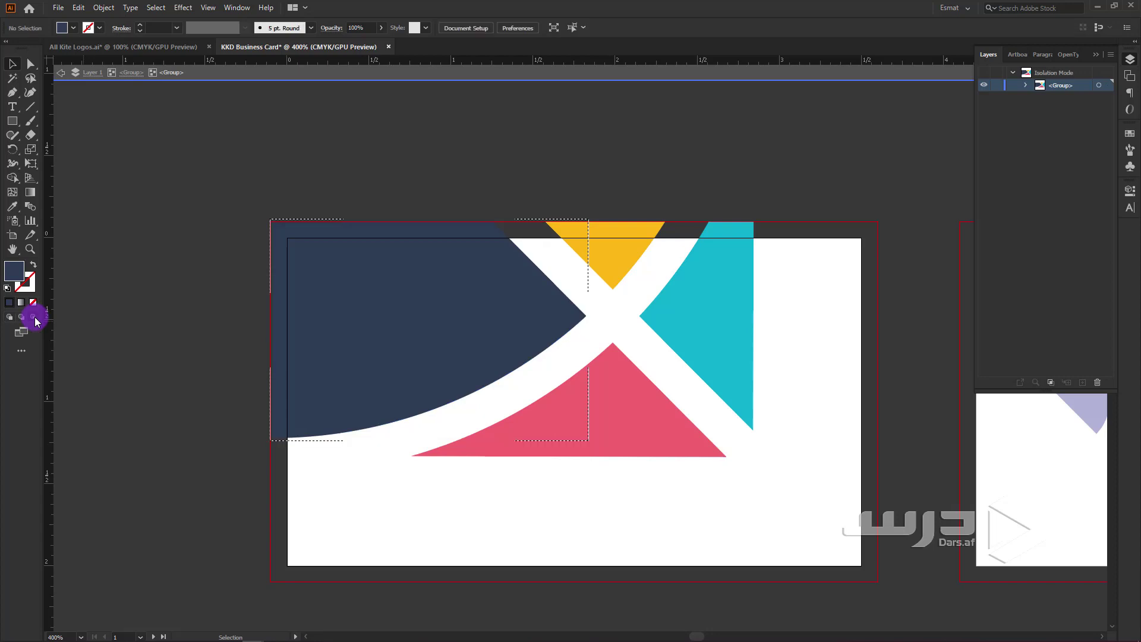
pyautogui.click(13, 120)
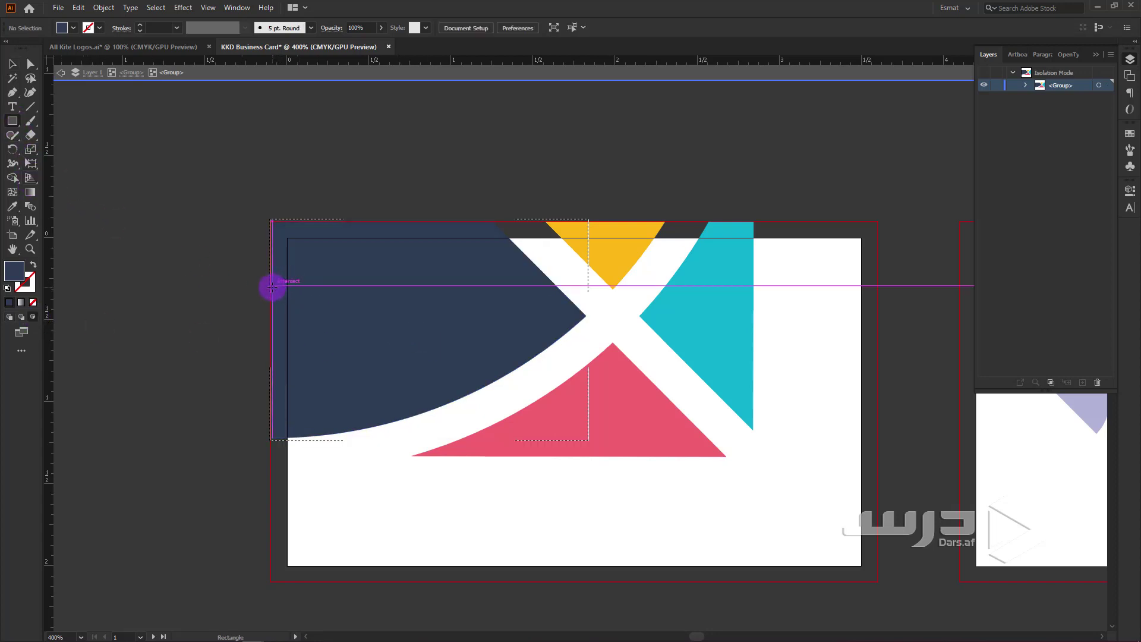
pyautogui.moveTo(272, 286); pyautogui.dragTo(305, 354)
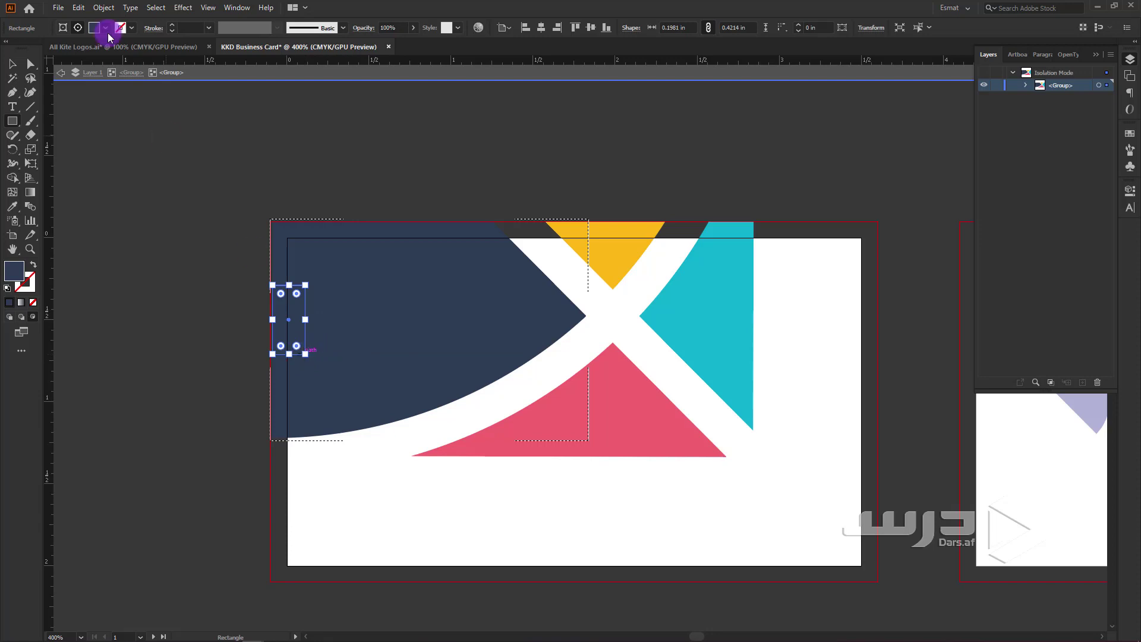
pyautogui.click(105, 28)
pyautogui.scroll(1, 89, 54)
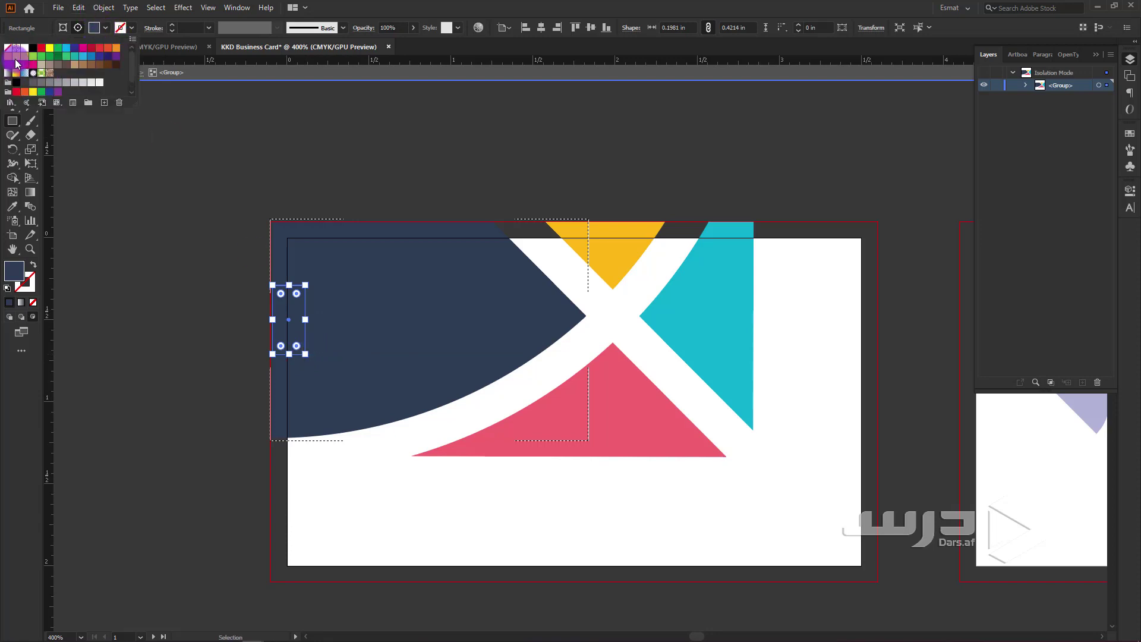
pyautogui.click(25, 47)
pyautogui.click(104, 30)
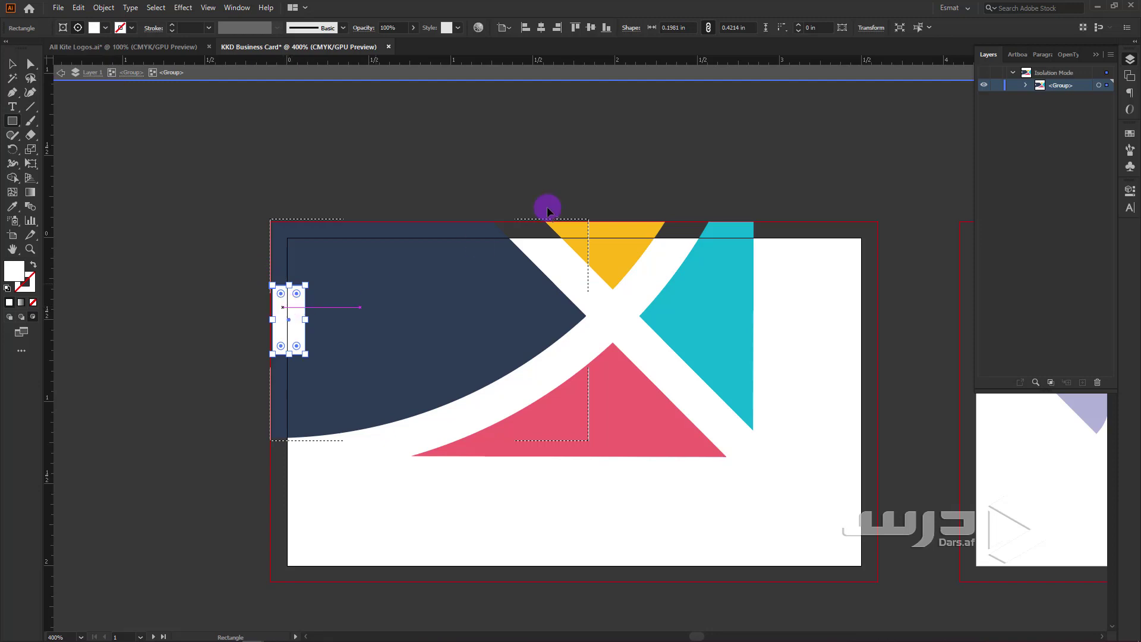
pyautogui.click(569, 194)
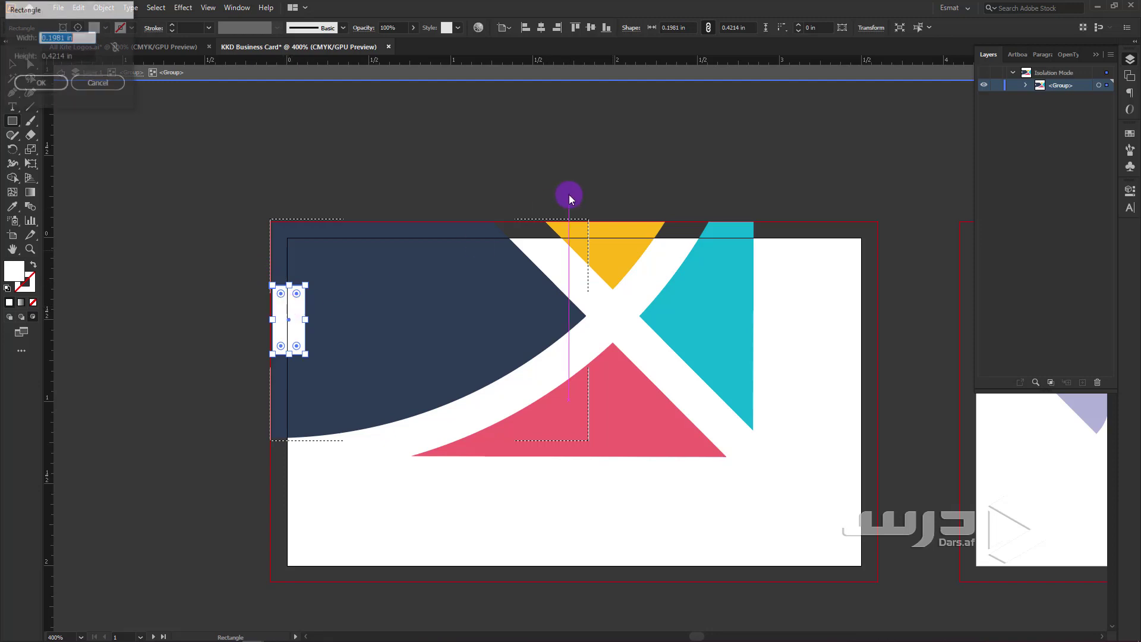
pyautogui.click(112, 82)
pyautogui.press('v')
pyautogui.doubleClick(198, 207)
# - Copy the blue marble swirl pattern and deselect it
pyautogui.scroll(-2, 163, 253)
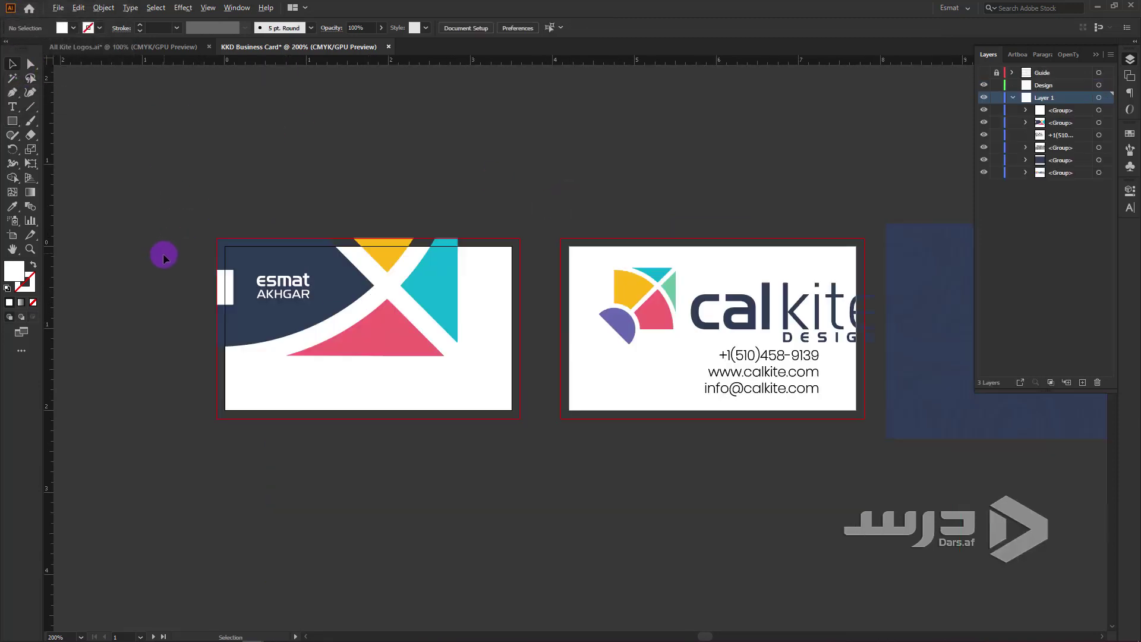
pyautogui.click(914, 380)
pyautogui.moveTo(952, 464); pyautogui.dragTo(969, 465)
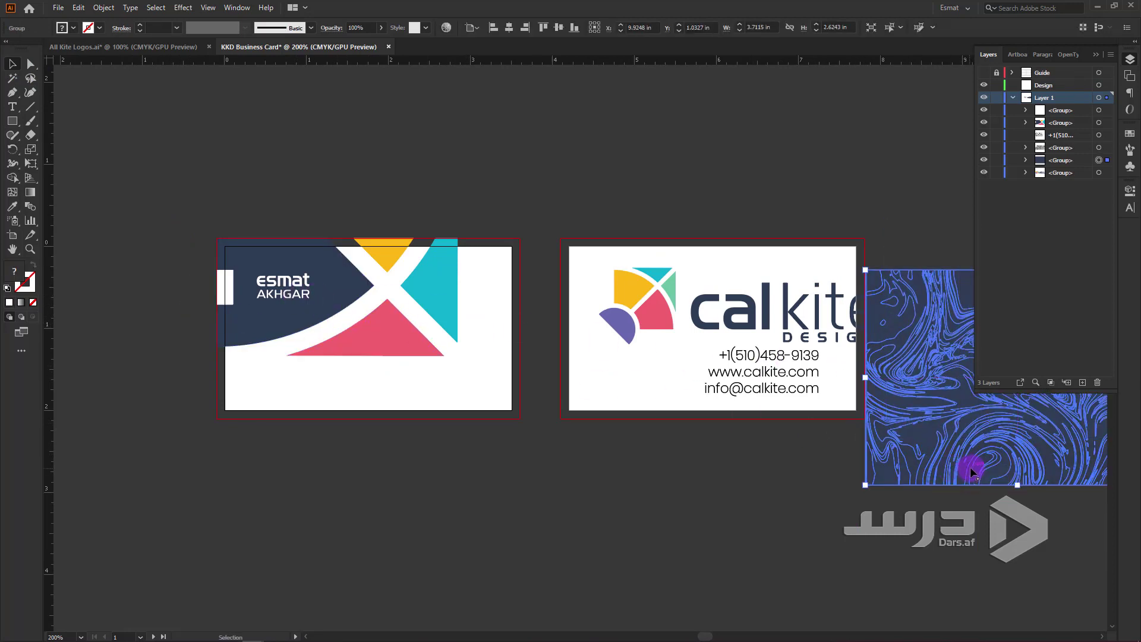
pyautogui.press('a')
pyautogui.press('v')
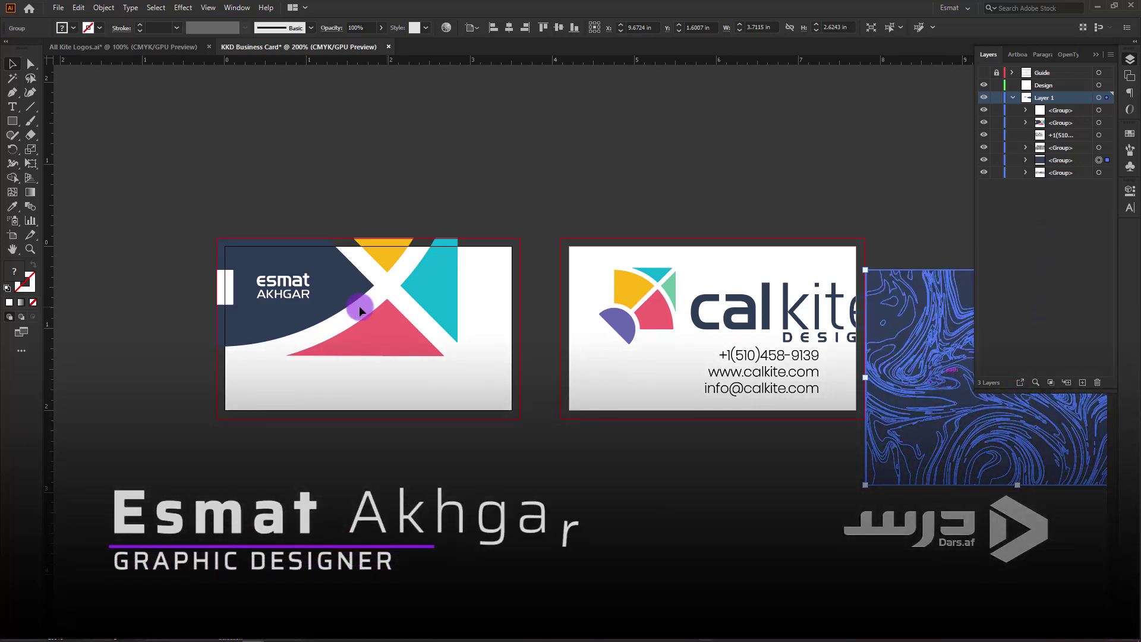
pyautogui.hotkey('ctrl', 'shift', 'a')
# - Isolate the left card's kite group and expand its nested layers to the white bar
pyautogui.doubleClick(351, 282)
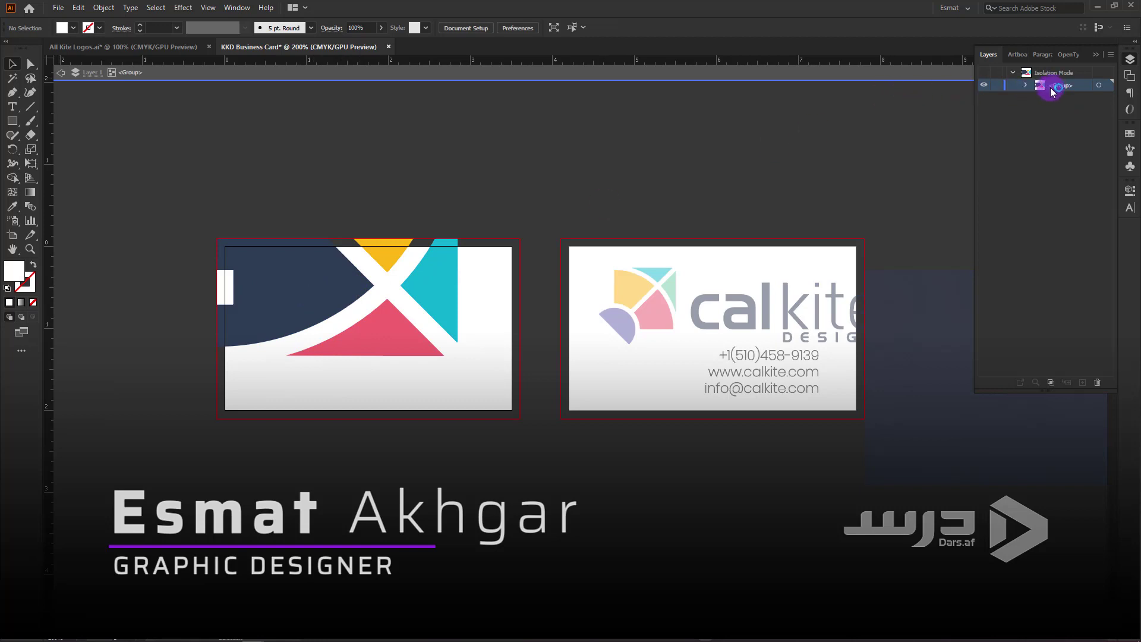
pyautogui.click(1025, 85)
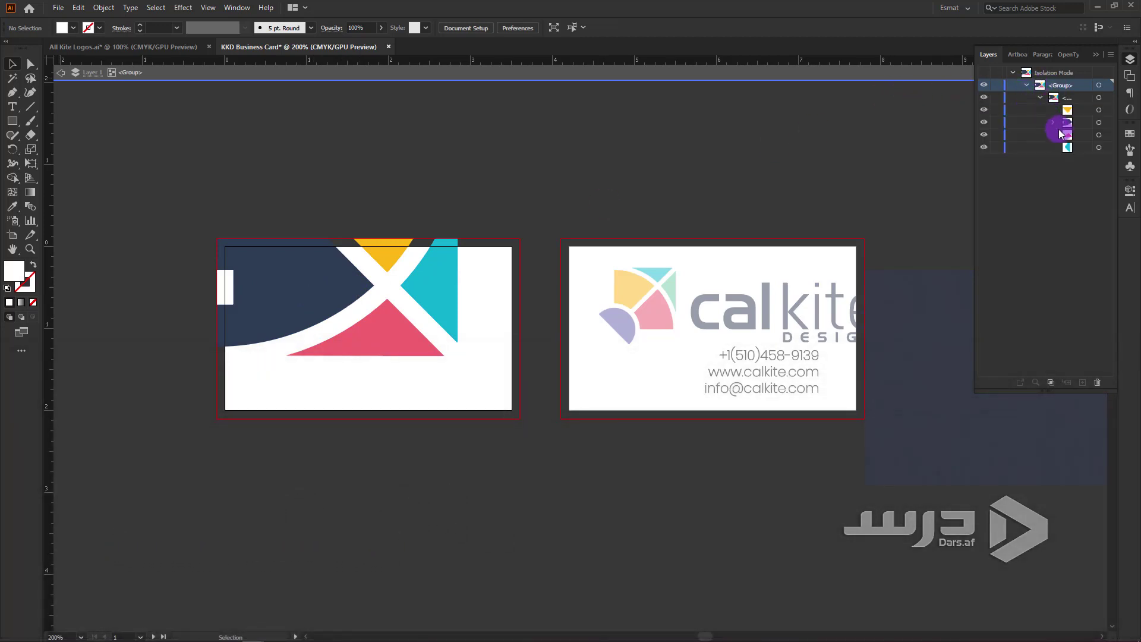
pyautogui.click(1054, 123)
pyautogui.click(1107, 148)
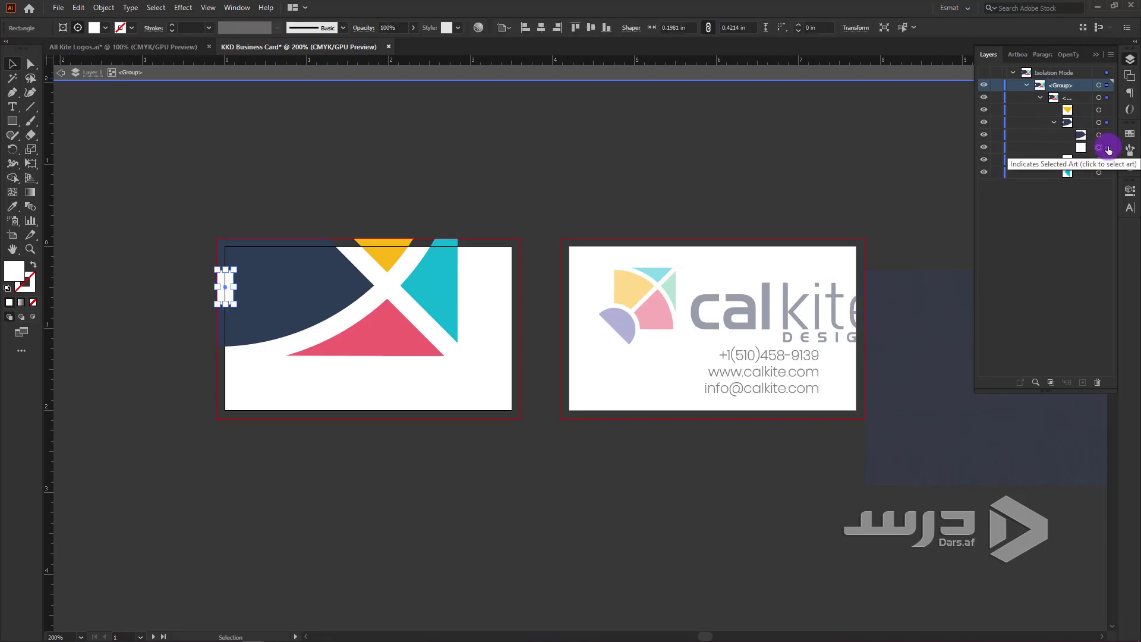
# - Paste the swirl over the left card and put it inside the navy shape's clip group
pyautogui.hotkey('ctrl', 'v')
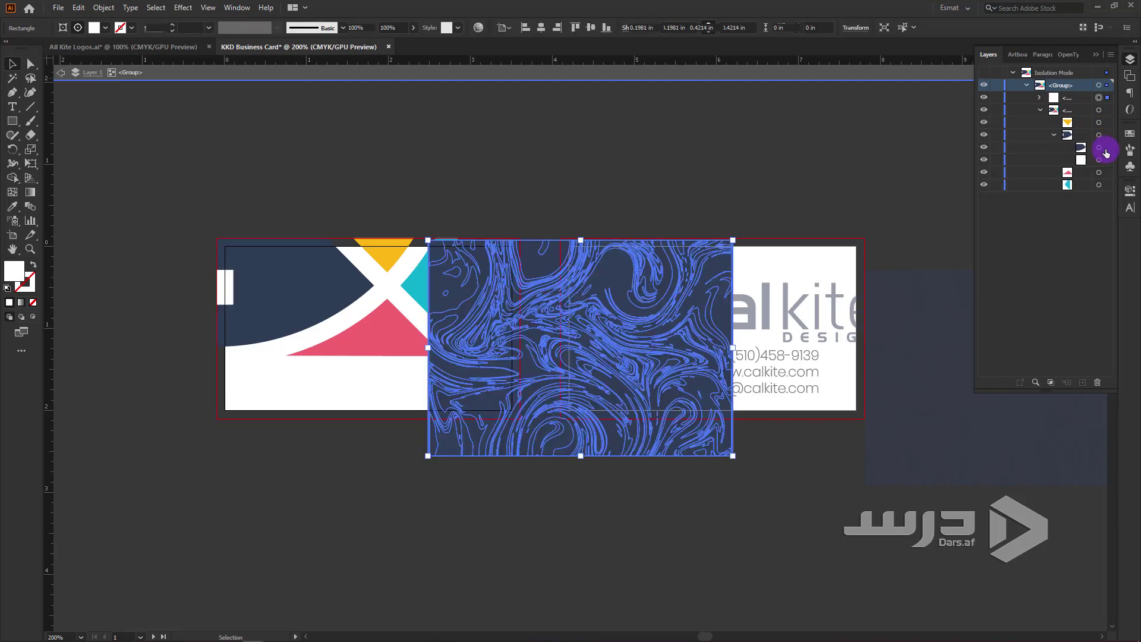
pyautogui.moveTo(681, 377); pyautogui.dragTo(417, 364)
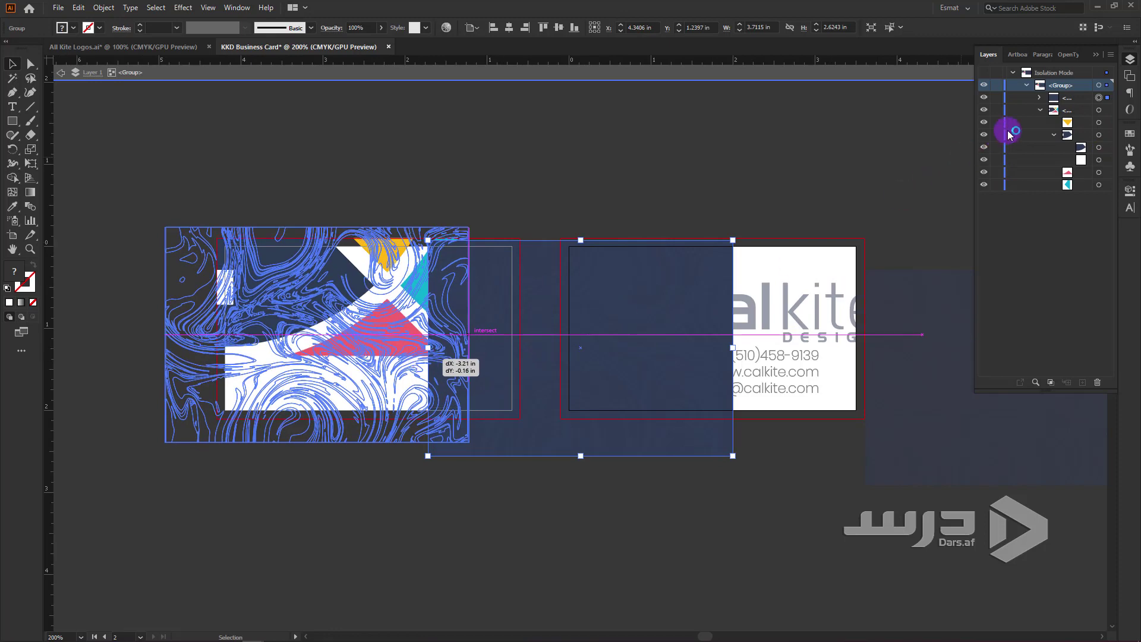
pyautogui.moveTo(1005, 128)
pyautogui.mouseDown()
pyautogui.moveTo(1074, 97)
pyautogui.moveTo(1077, 141)
pyautogui.mouseUp()
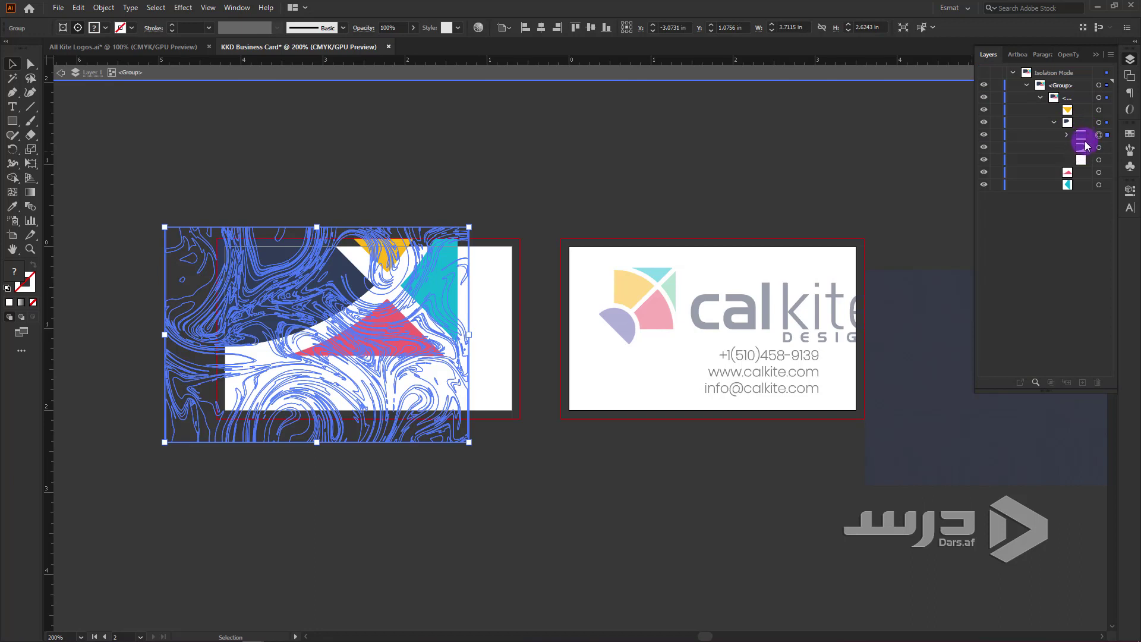
pyautogui.moveTo(1088, 153); pyautogui.dragTo(1085, 138)
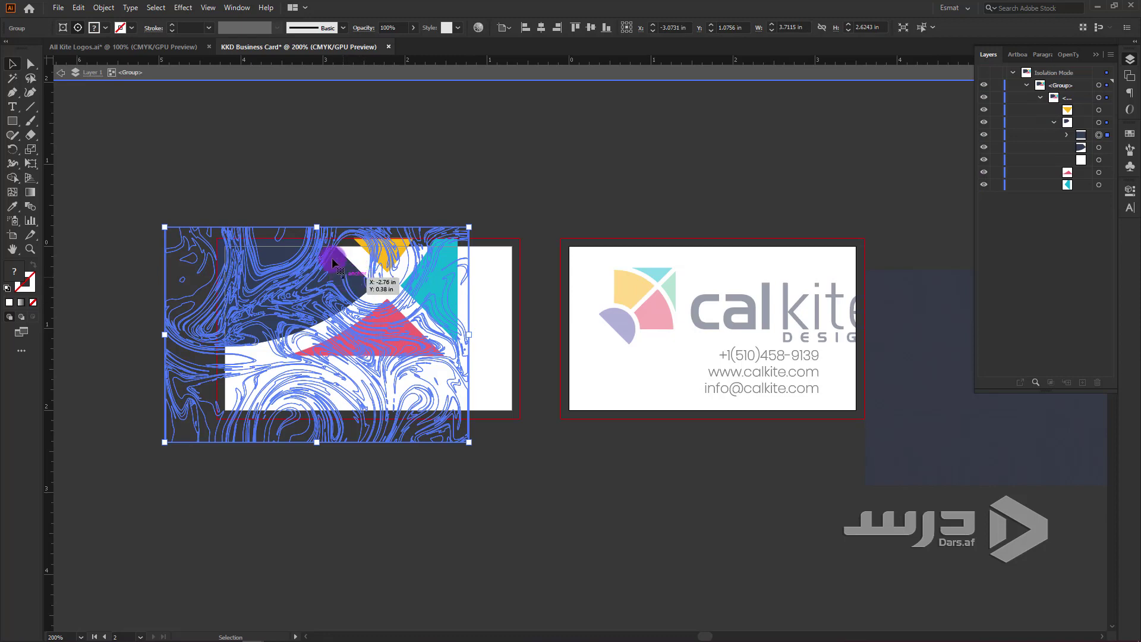
# - Restack the white bar above the swirl texture
pyautogui.click(294, 163)
pyautogui.scroll(4, 232, 273)
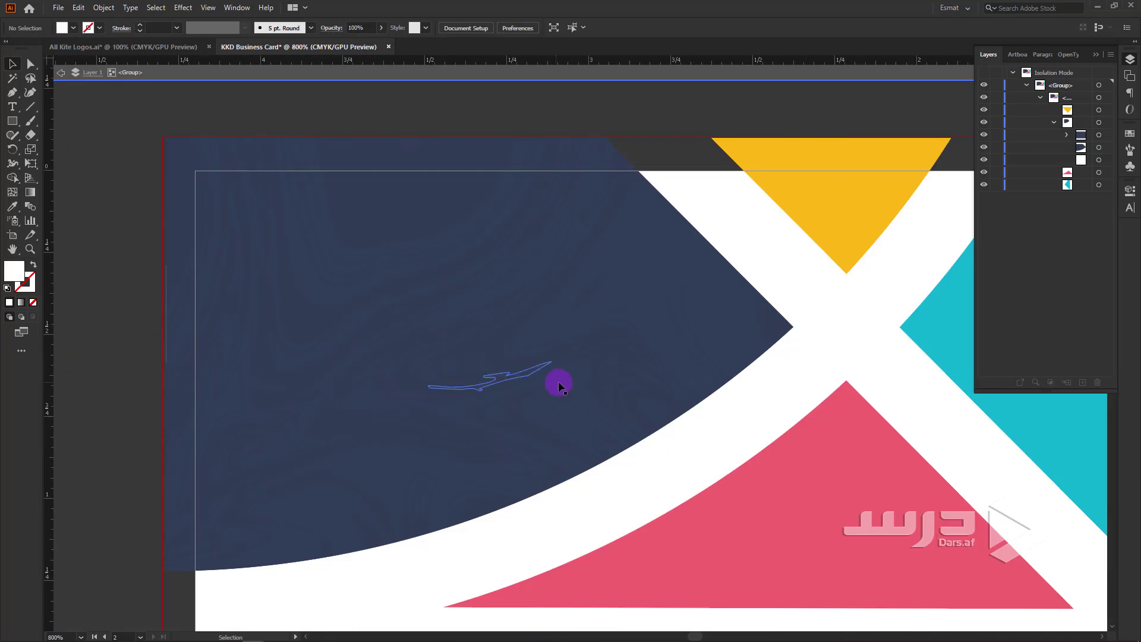
pyautogui.scroll(-2, 534, 259)
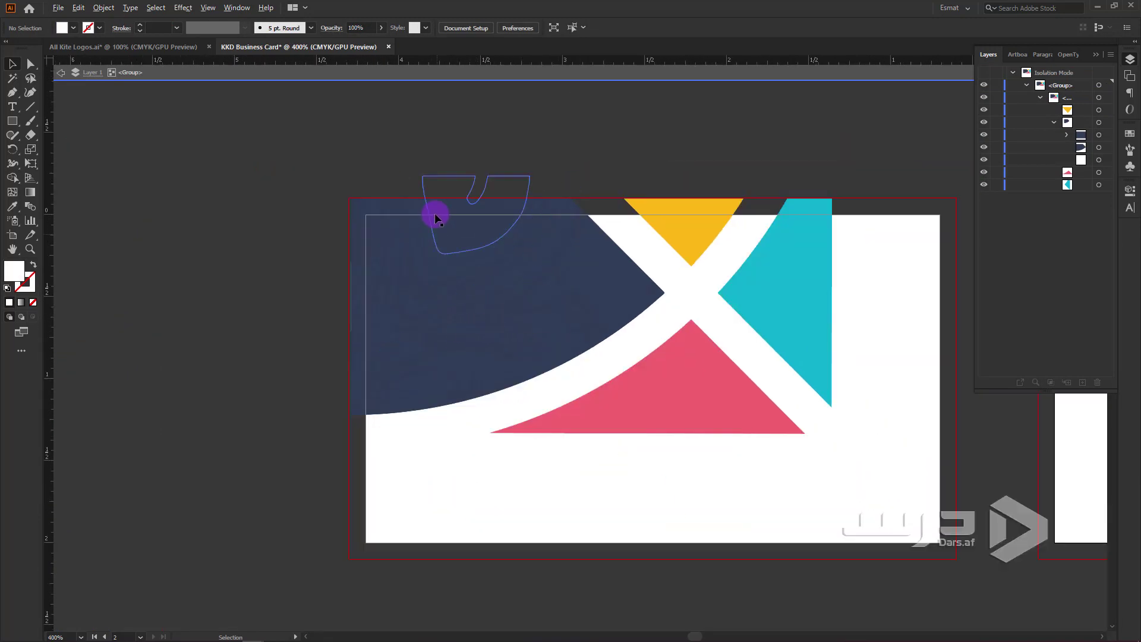
pyautogui.click(1081, 159)
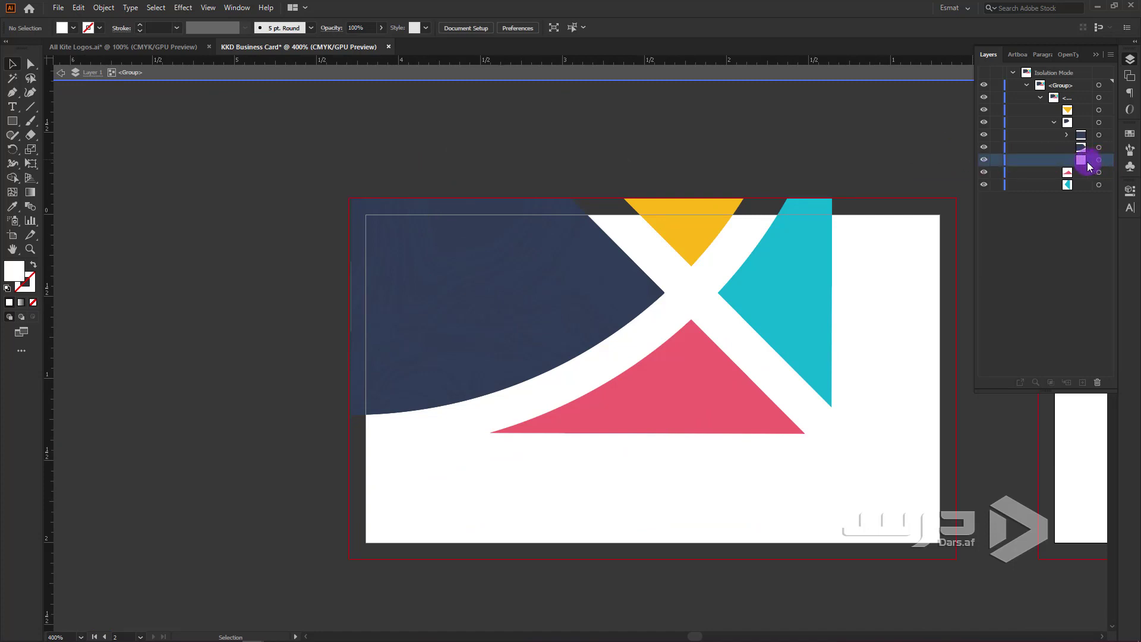
pyautogui.moveTo(1082, 159); pyautogui.dragTo(1082, 131)
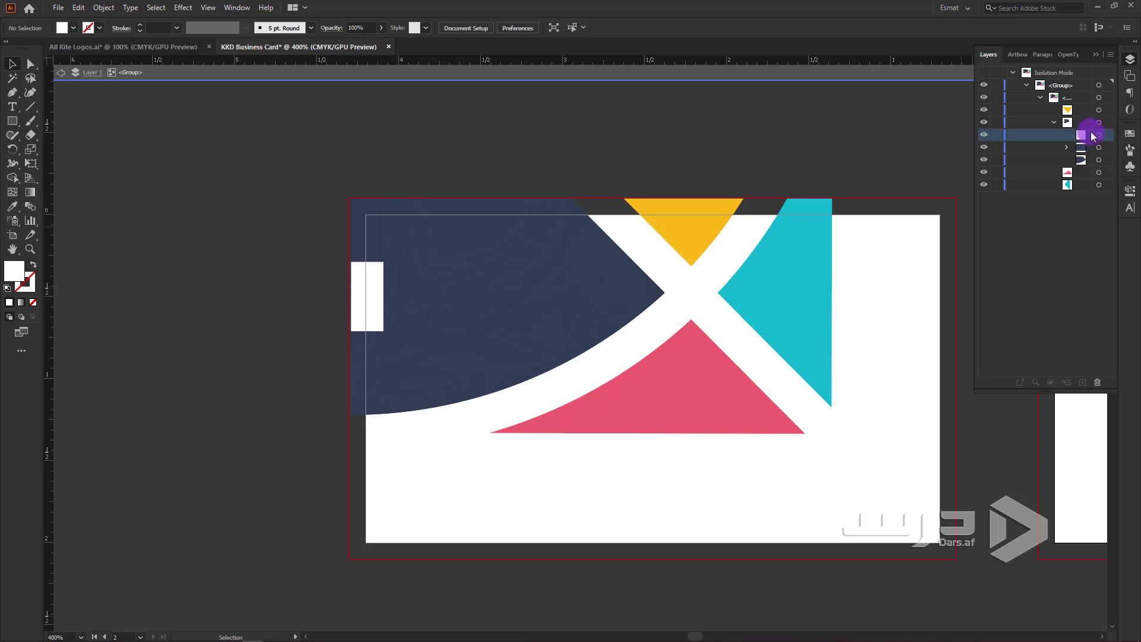
# - Leave isolation and bring the whole card into view
pyautogui.doubleClick(749, 155)
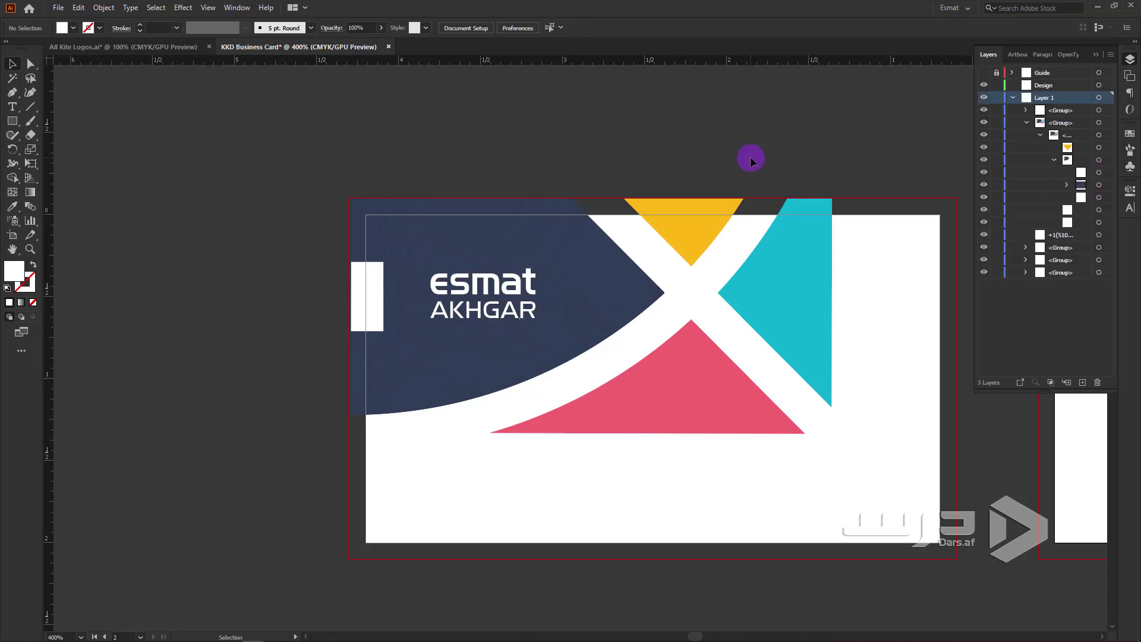
pyautogui.keyDown('alt'); pyautogui.scroll(-1, 793, 134); pyautogui.keyUp('alt')
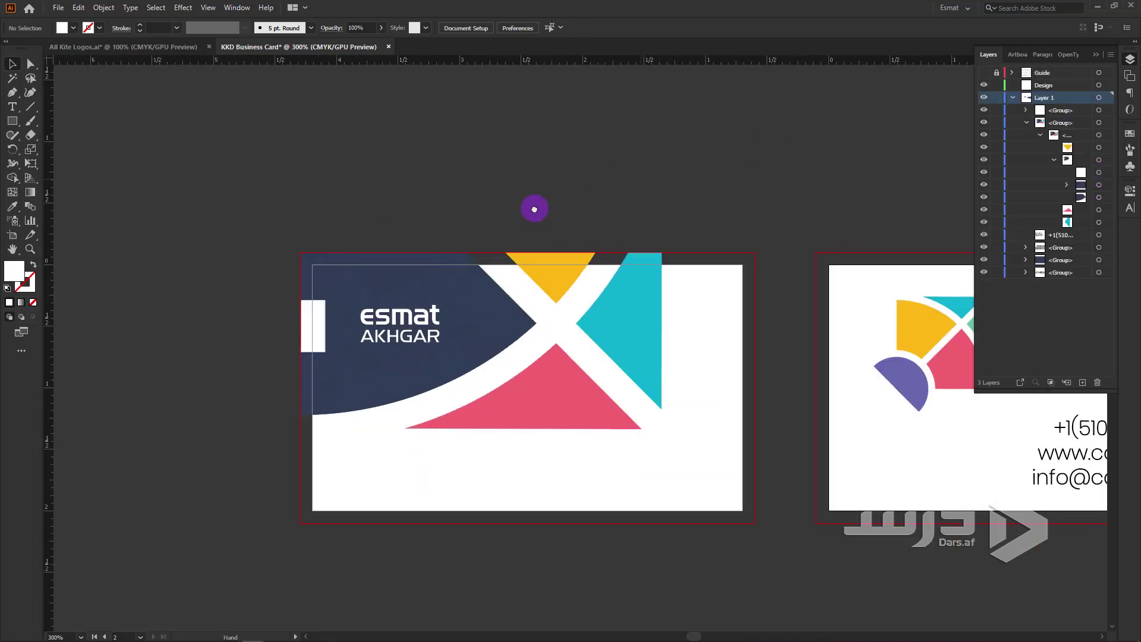
pyautogui.hscroll(5, 533, 209)
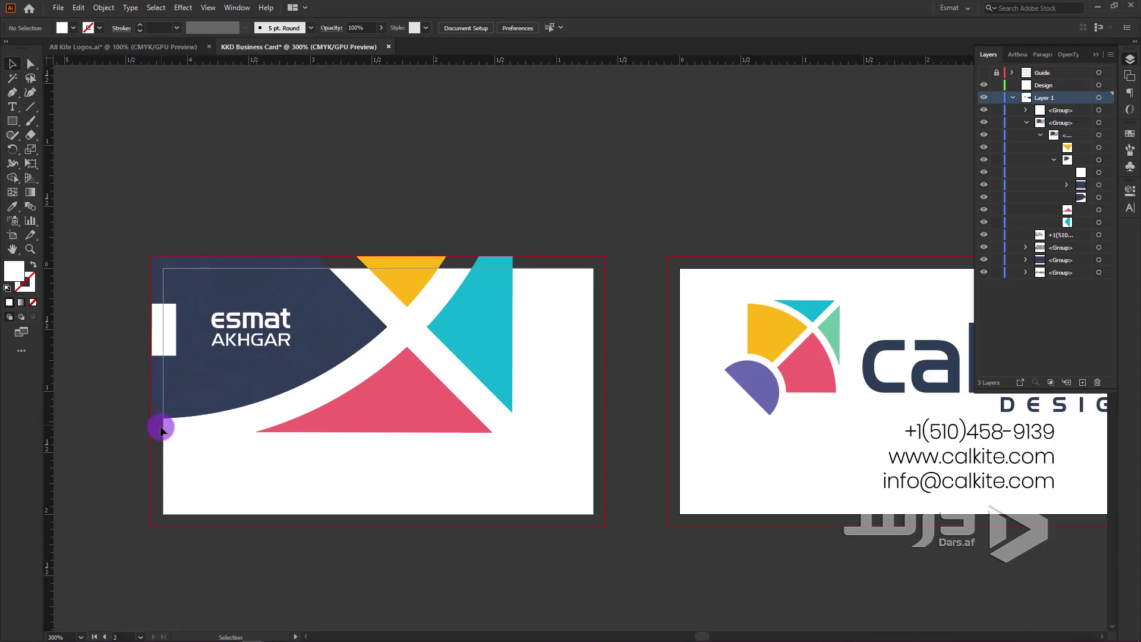
pyautogui.click(173, 350)
pyautogui.keyDown('alt'); pyautogui.scroll(3, 147, 344); pyautogui.keyUp('alt')
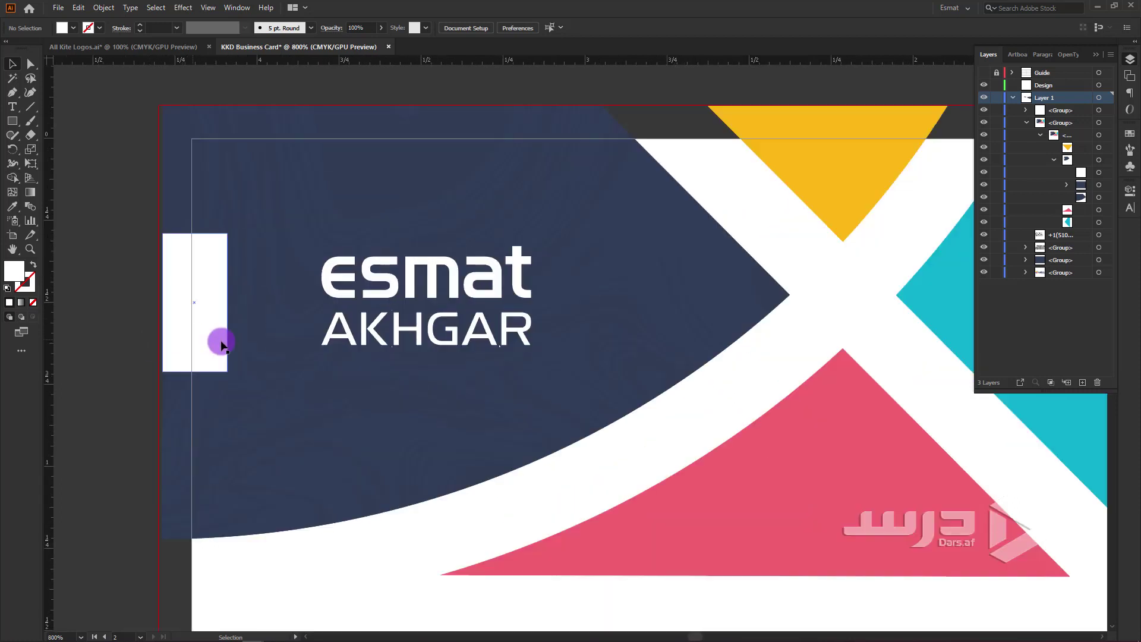
pyautogui.click(221, 344)
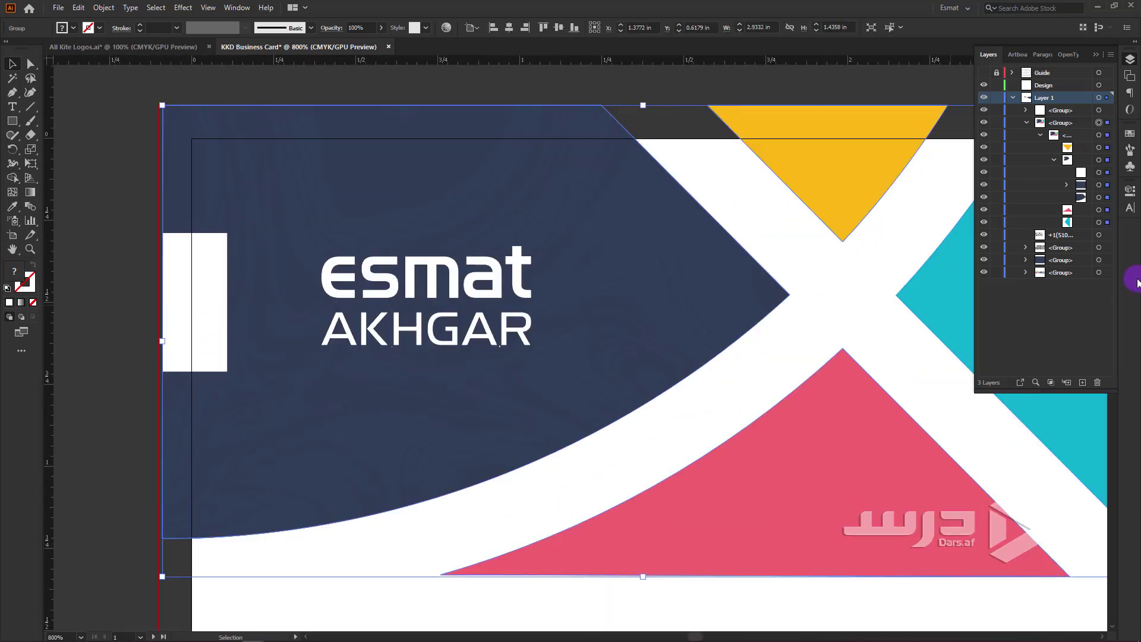
pyautogui.click(466, 287)
pyautogui.moveTo(531, 349); pyautogui.dragTo(524, 343)
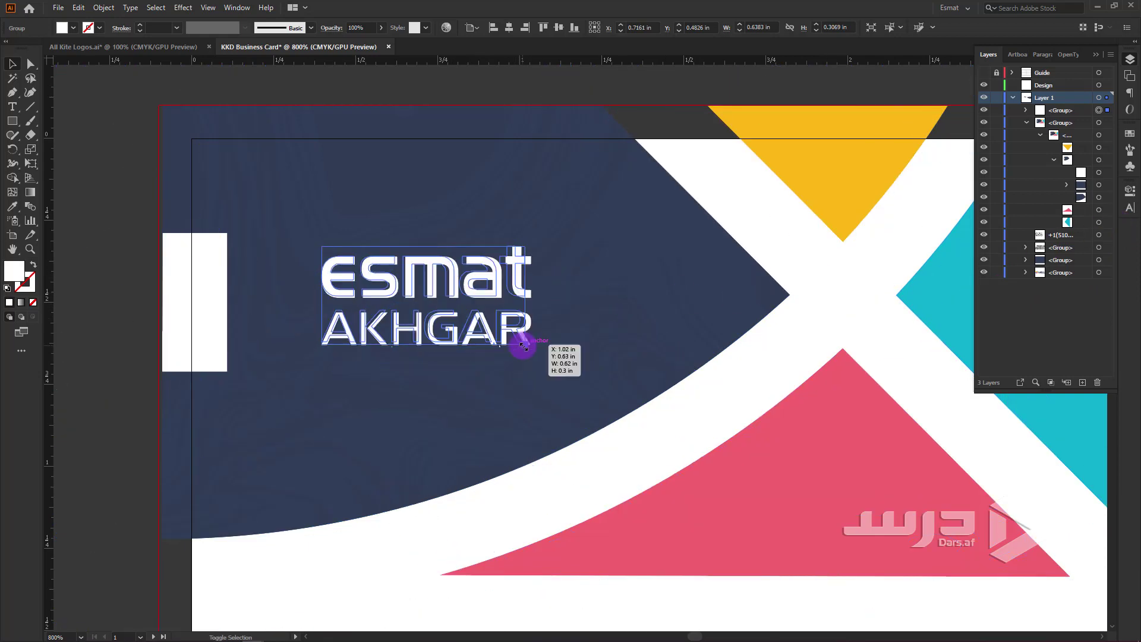
pyautogui.moveTo(483, 287); pyautogui.dragTo(421, 271)
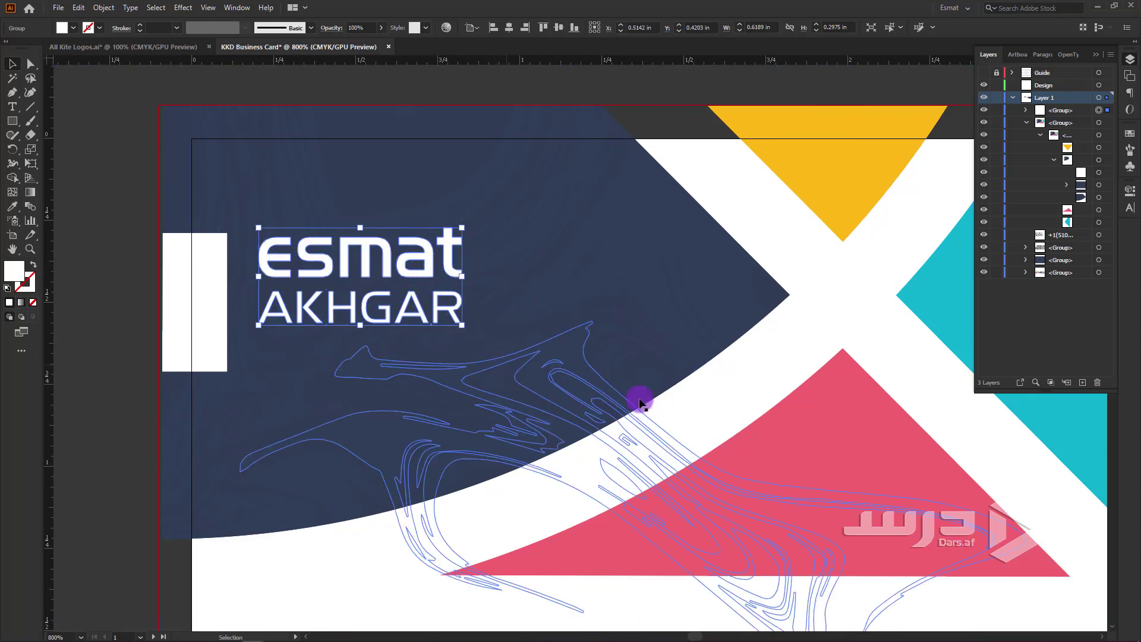
pyautogui.click(663, 336)
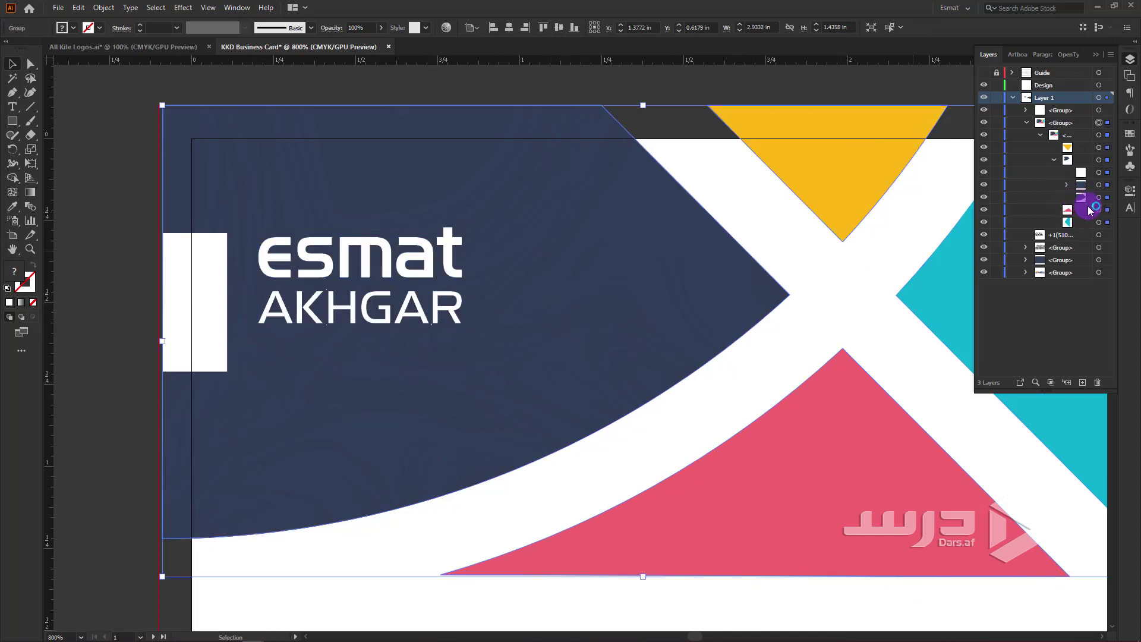
pyautogui.click(1066, 185)
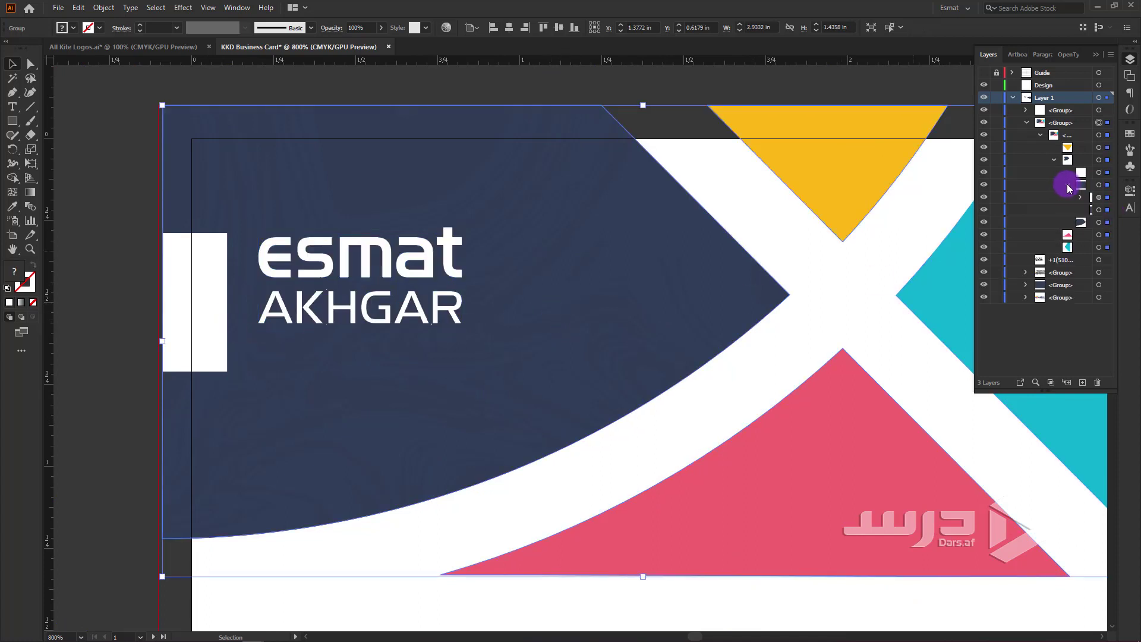
# - Lock the texture pattern clip group and select the white bar
pyautogui.click(1066, 184)
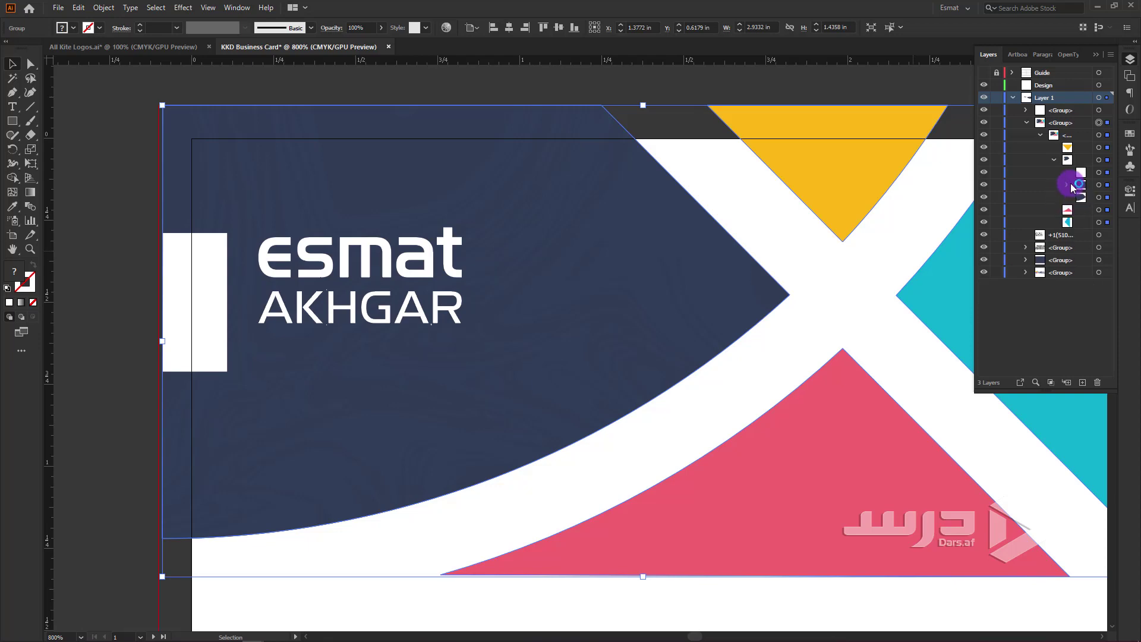
pyautogui.click(1108, 194)
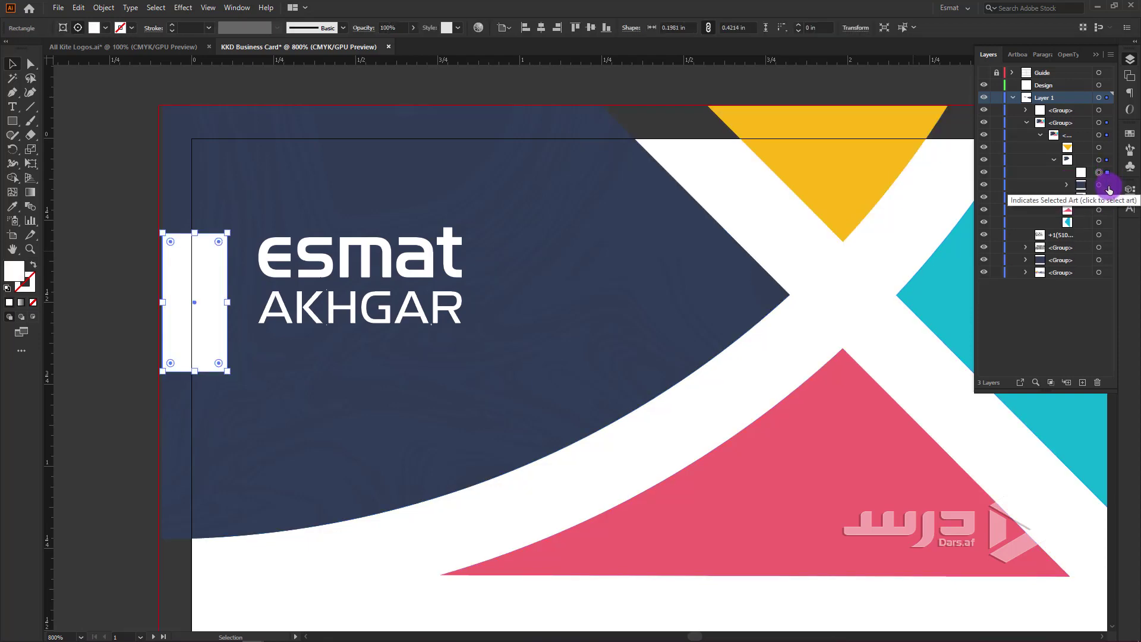
pyautogui.click(994, 184)
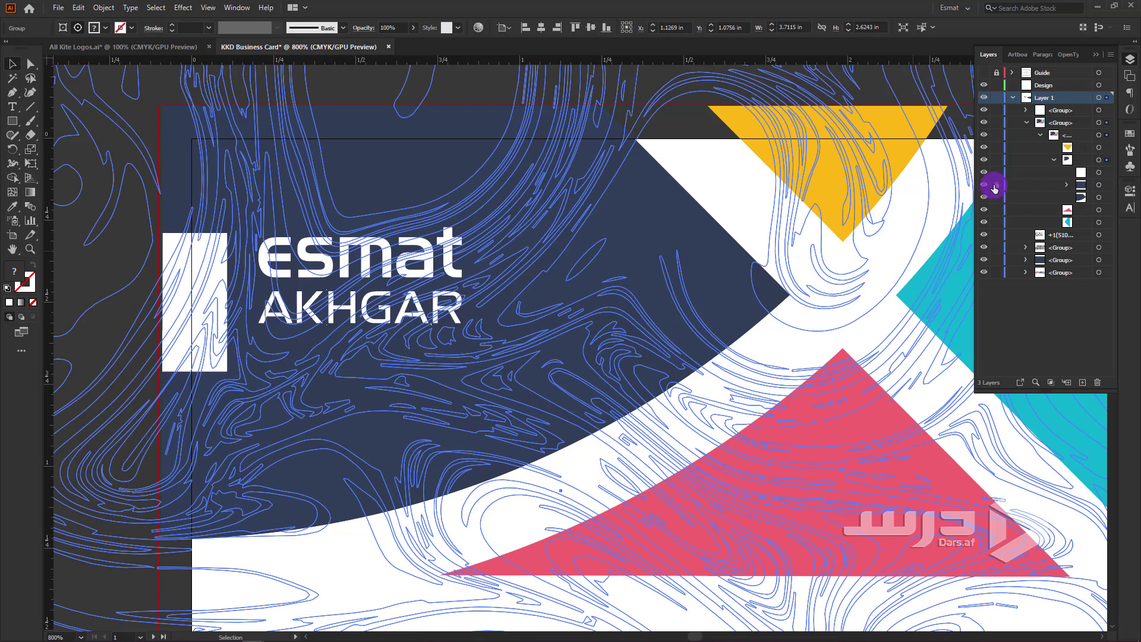
pyautogui.click(1104, 172)
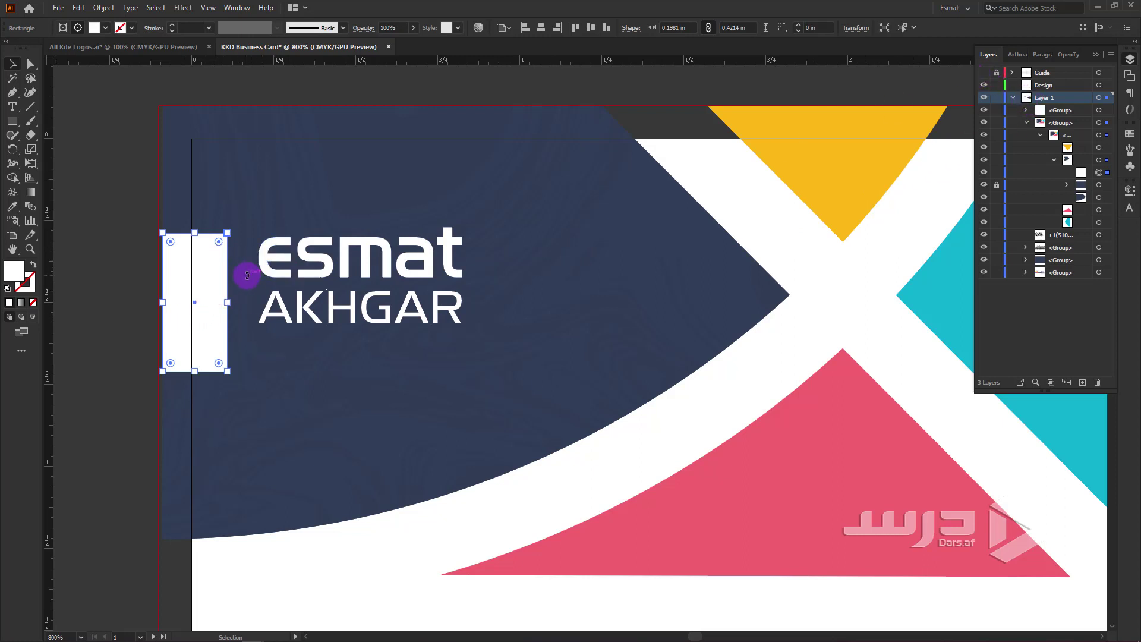
# - Using the Guide layer, narrow the white bar and align its left edge to the card edge
pyautogui.scroll(-3, 232, 365)
pyautogui.scroll(3, 231, 333)
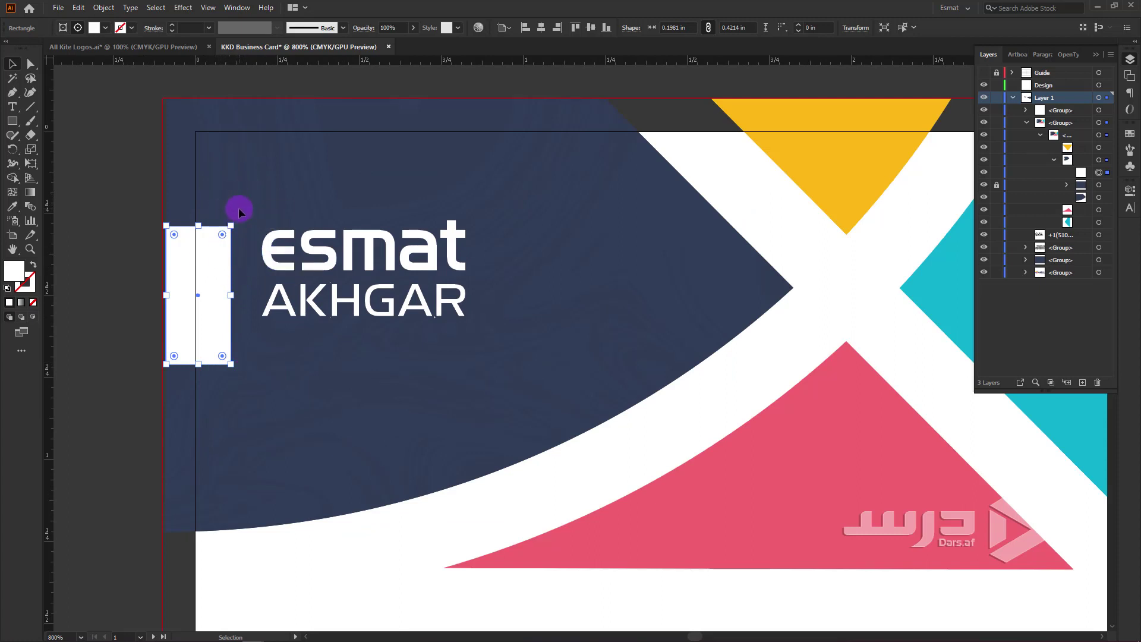
pyautogui.click(984, 73)
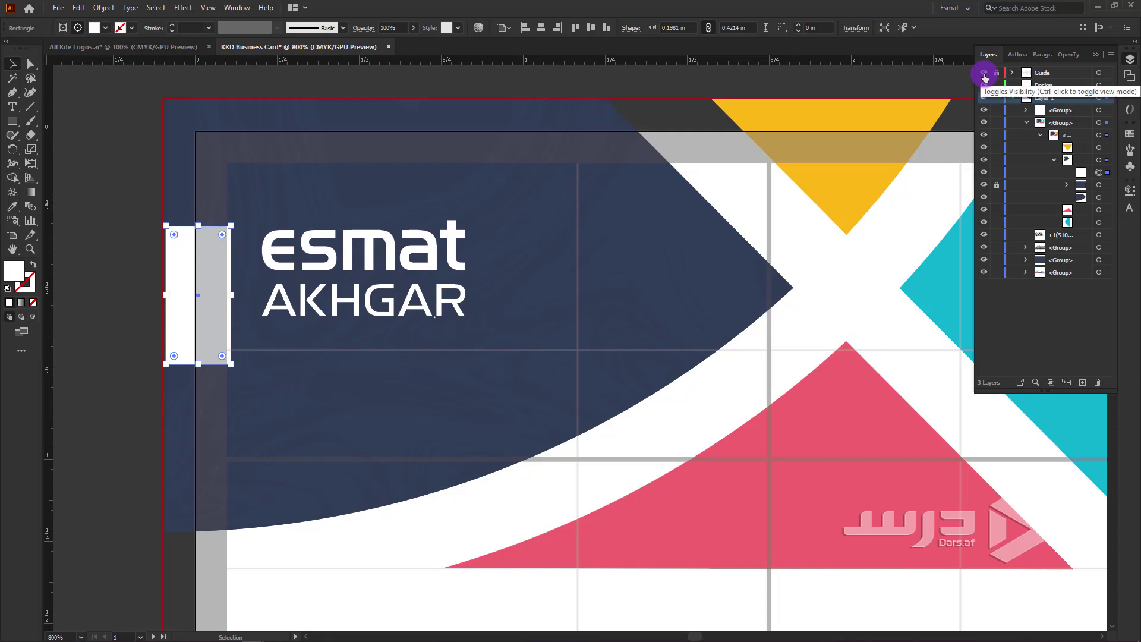
pyautogui.scroll(3, 178, 316)
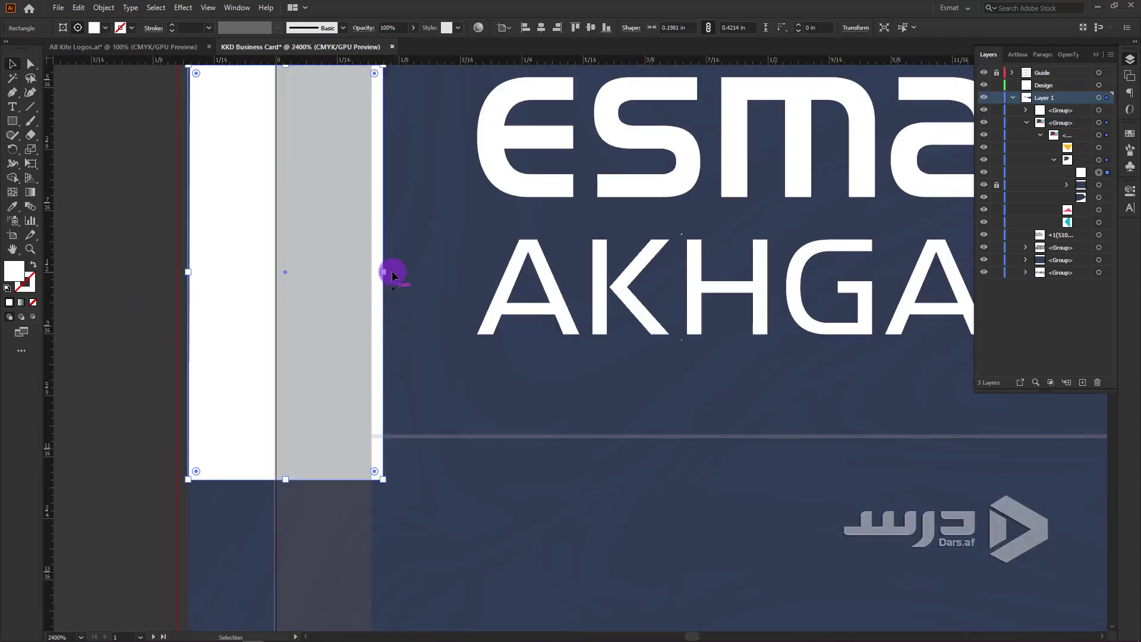
pyautogui.moveTo(385, 272); pyautogui.dragTo(373, 274)
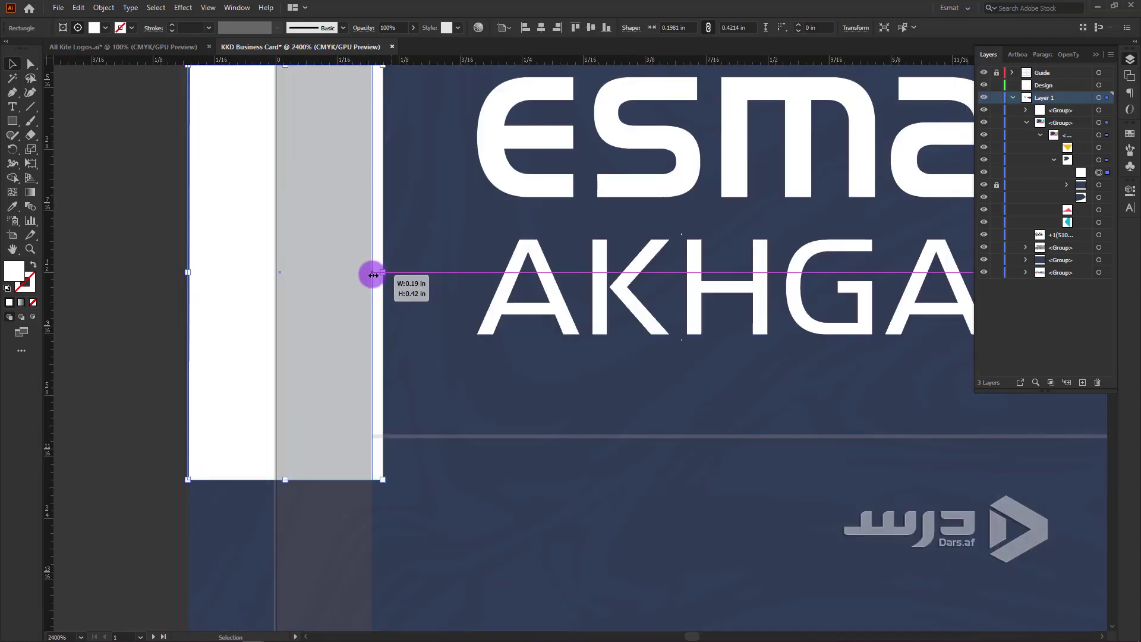
pyautogui.scroll(-2, 241, 326)
pyautogui.scroll(-1, 244, 331)
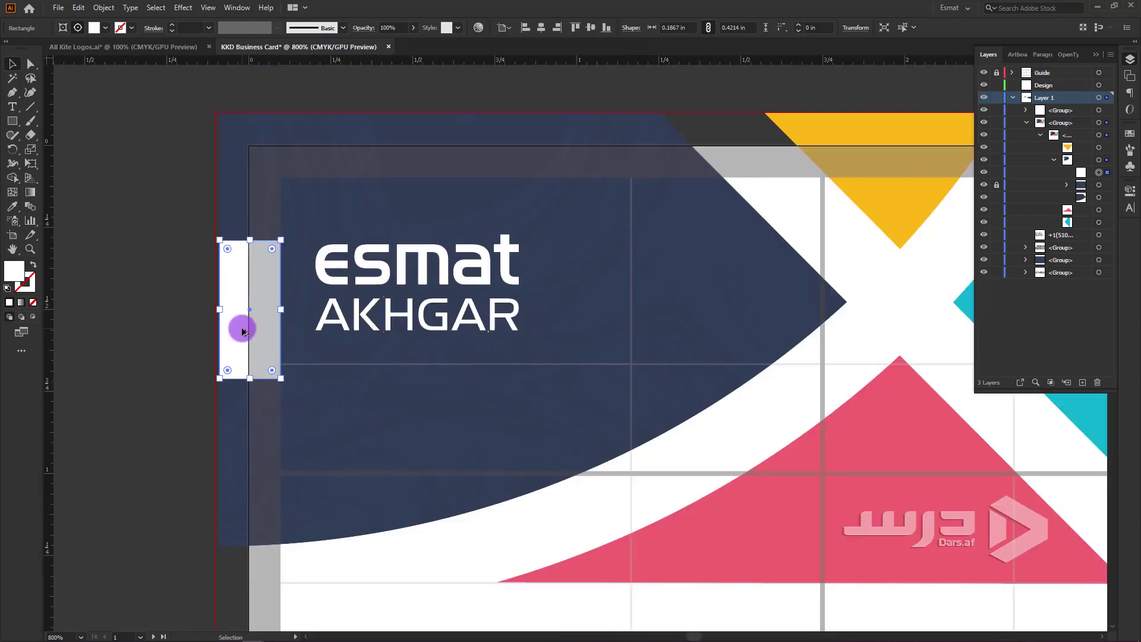
pyautogui.scroll(-1, 242, 331)
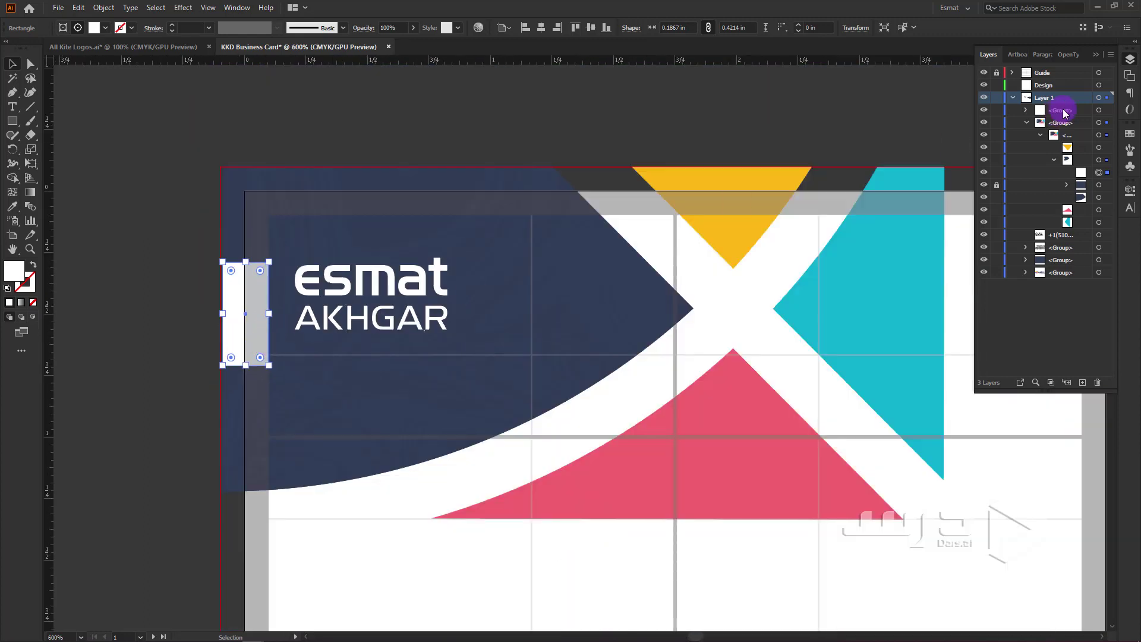
pyautogui.click(984, 72)
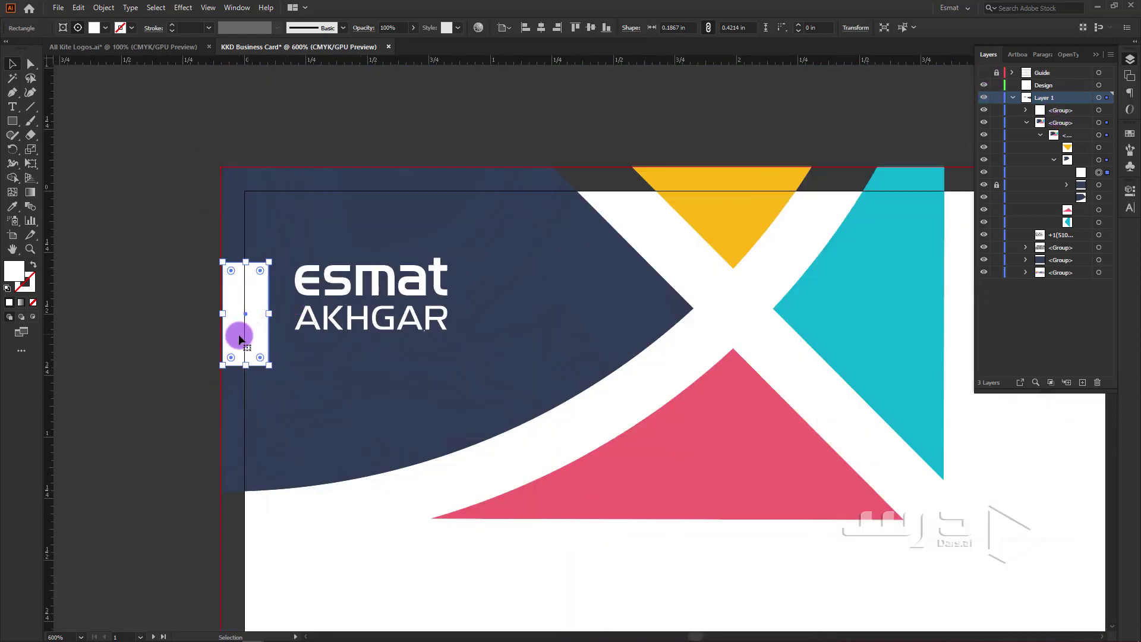
pyautogui.moveTo(226, 331); pyautogui.dragTo(222, 331)
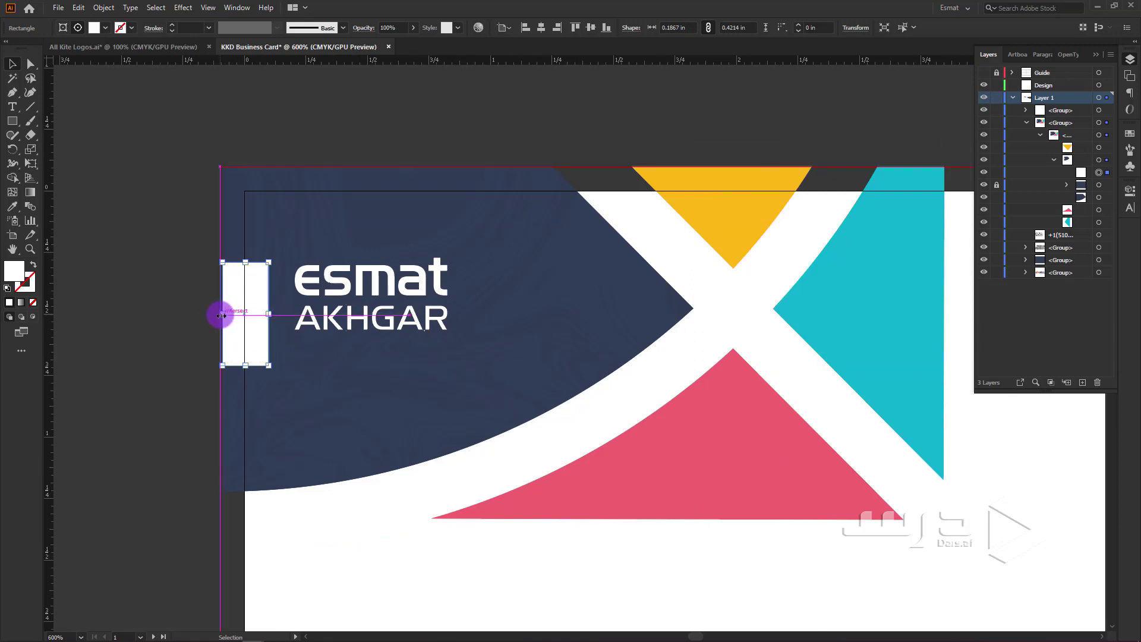
pyautogui.click(204, 331)
pyautogui.scroll(1, 246, 331)
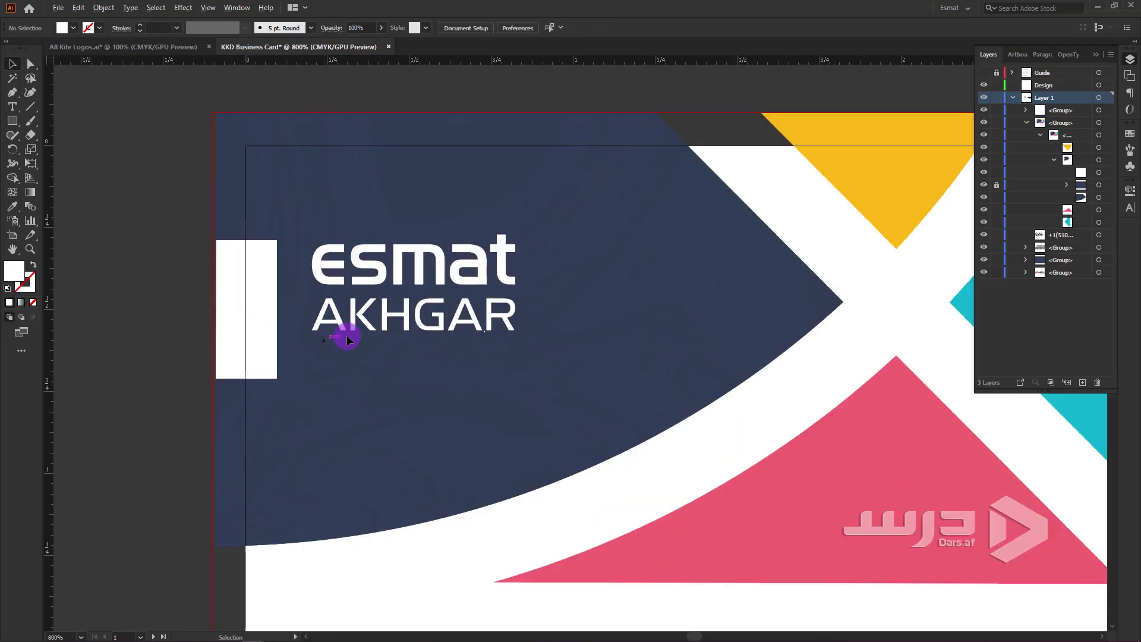
pyautogui.click(442, 279)
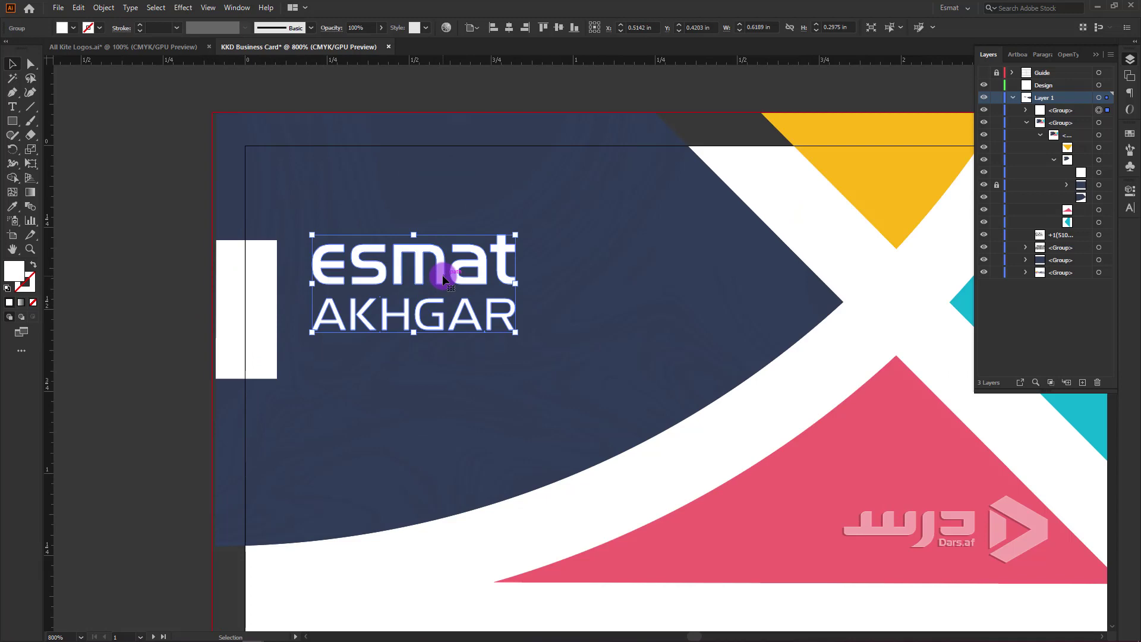
pyautogui.moveTo(443, 279); pyautogui.dragTo(444, 274)
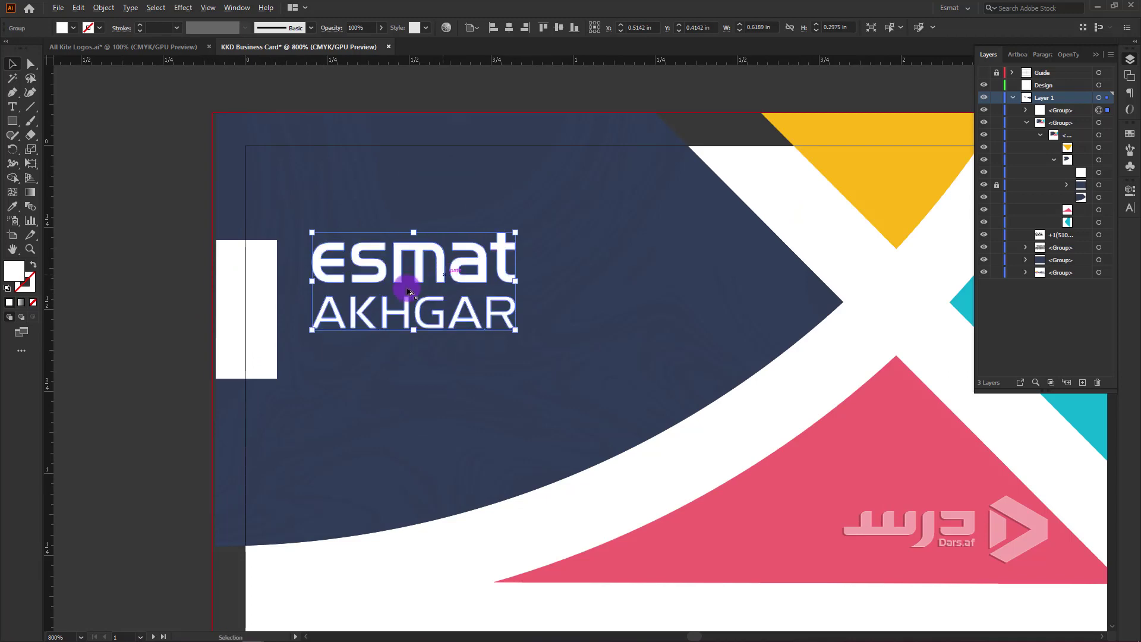
pyautogui.scroll(2, 393, 288)
pyautogui.moveTo(466, 230)
pyautogui.mouseDown()
pyautogui.moveTo(344, 242)
pyautogui.moveTo(341, 225)
pyautogui.moveTo(471, 225)
pyautogui.mouseUp()
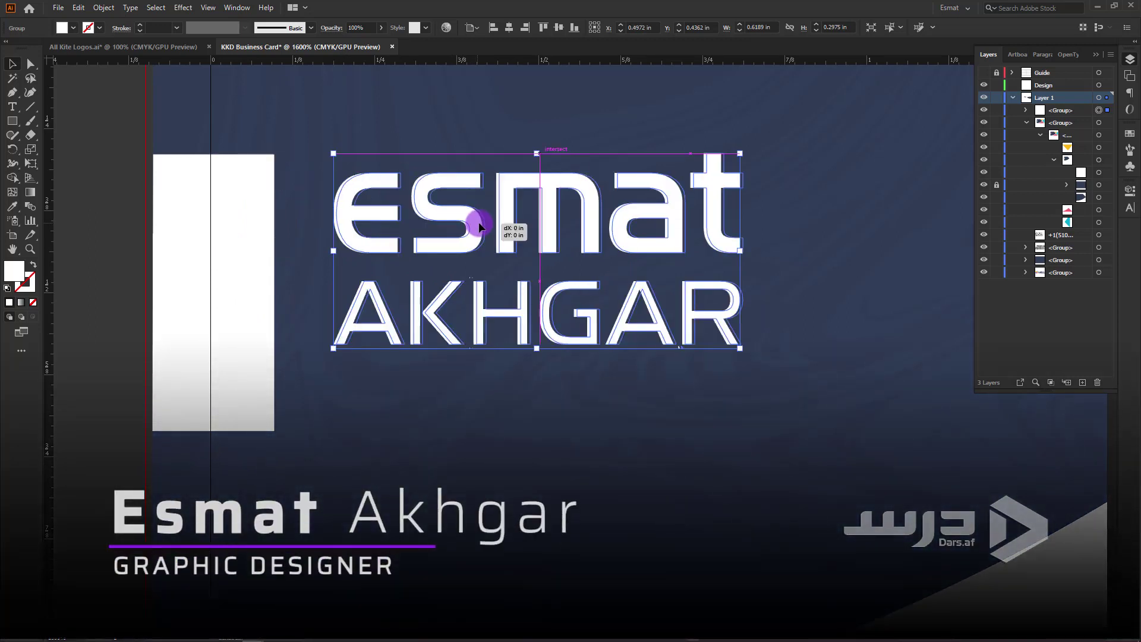
pyautogui.moveTo(473, 222); pyautogui.dragTo(478, 222)
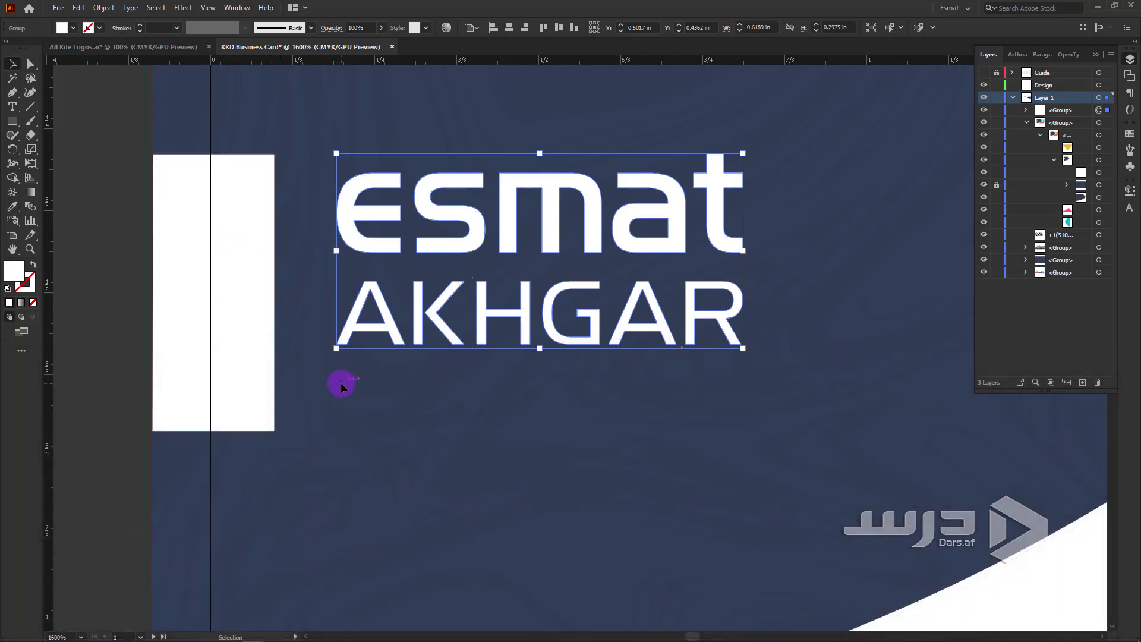
pyautogui.click(379, 430)
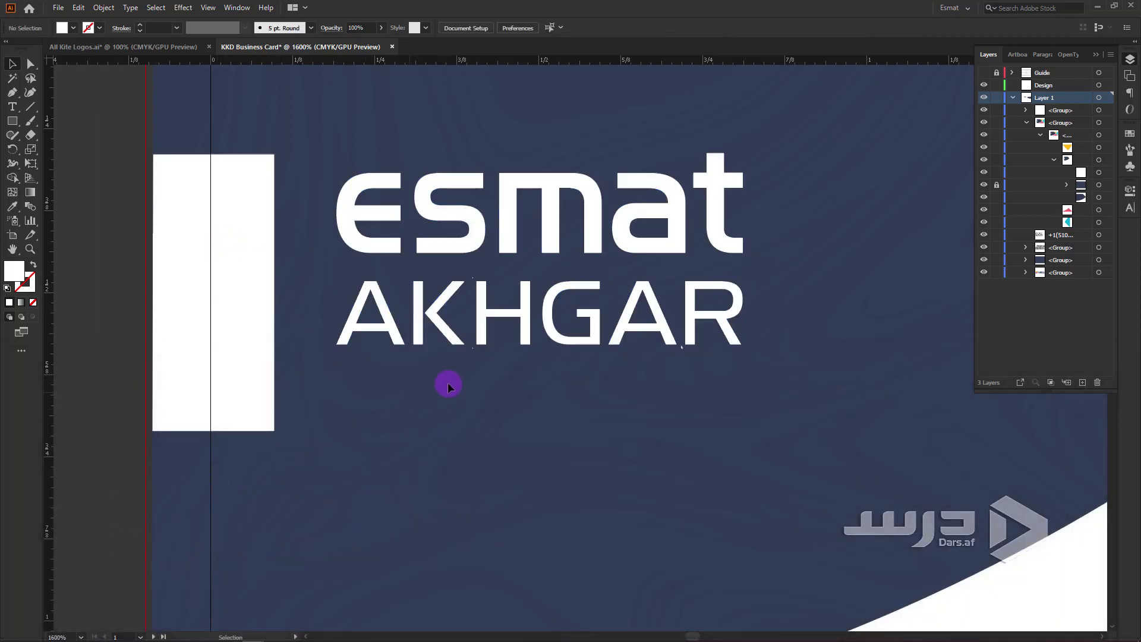
pyautogui.scroll(-1, 484, 363)
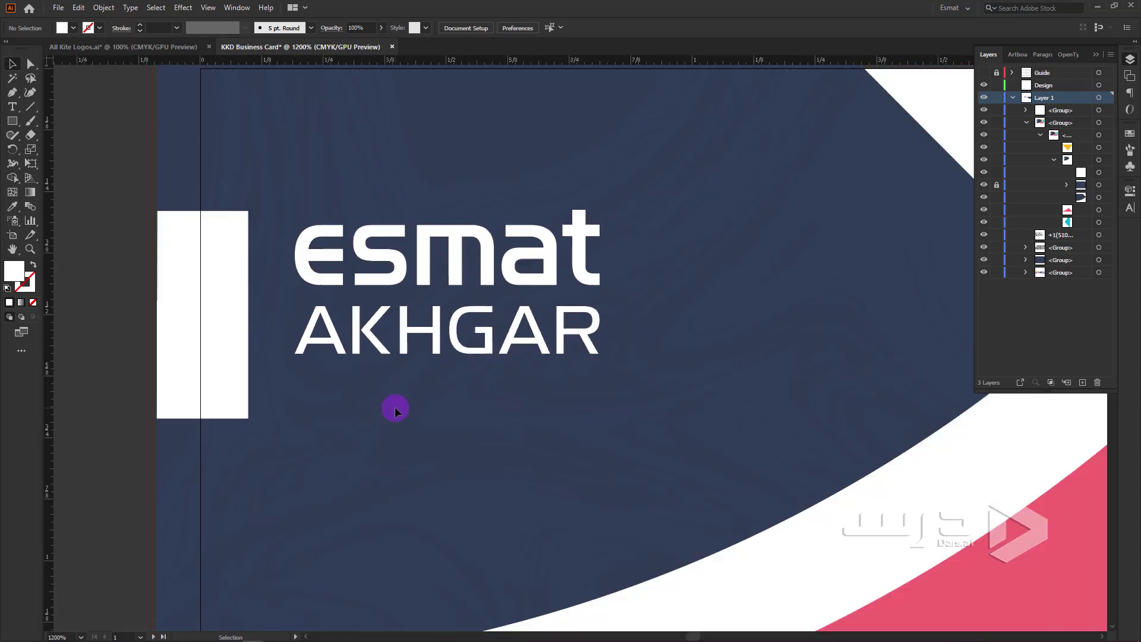
pyautogui.click(20, 106)
# - Draw a text frame below the AKHGAR name and set its font size to 8 pt
pyautogui.click(265, 393)
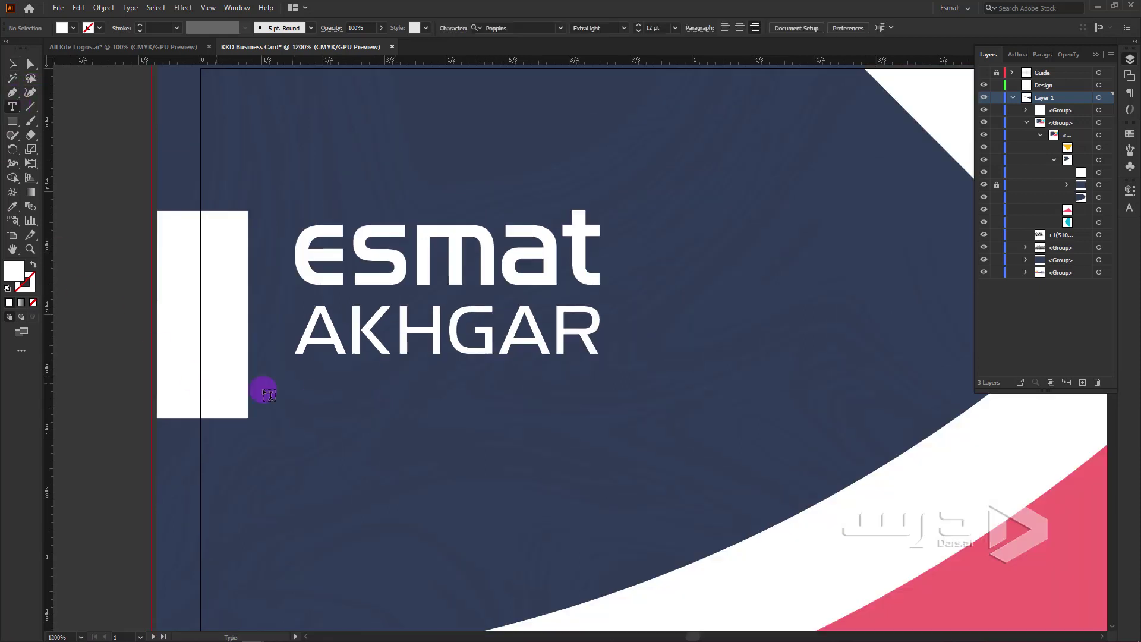
pyautogui.scroll(-3, 297, 381)
pyautogui.scroll(-1, 299, 393)
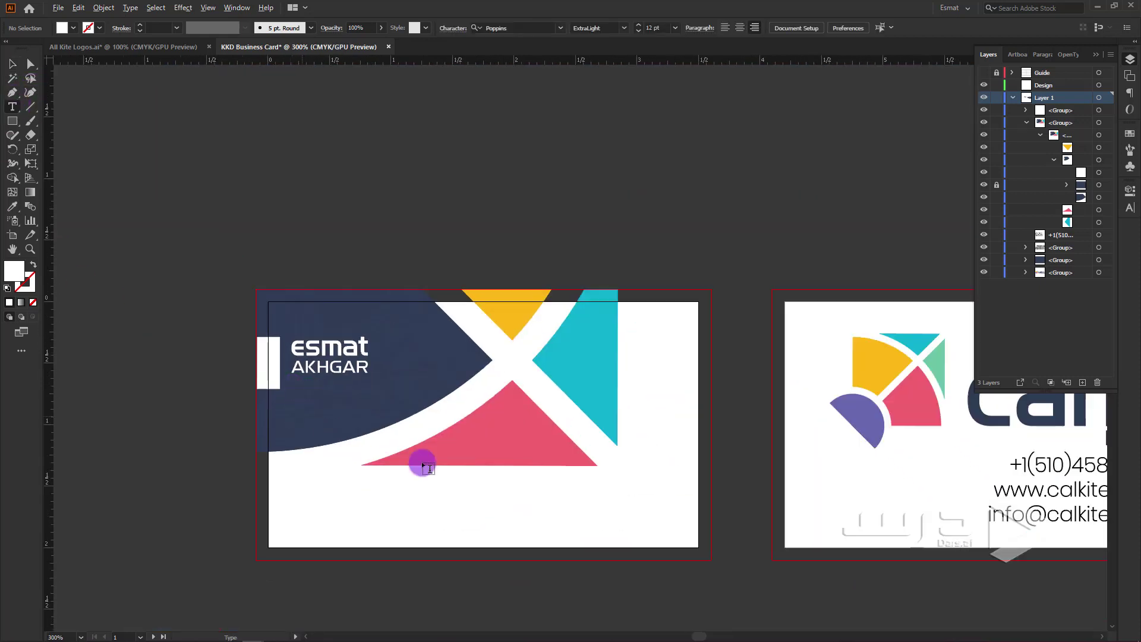
pyautogui.scroll(5, 351, 485)
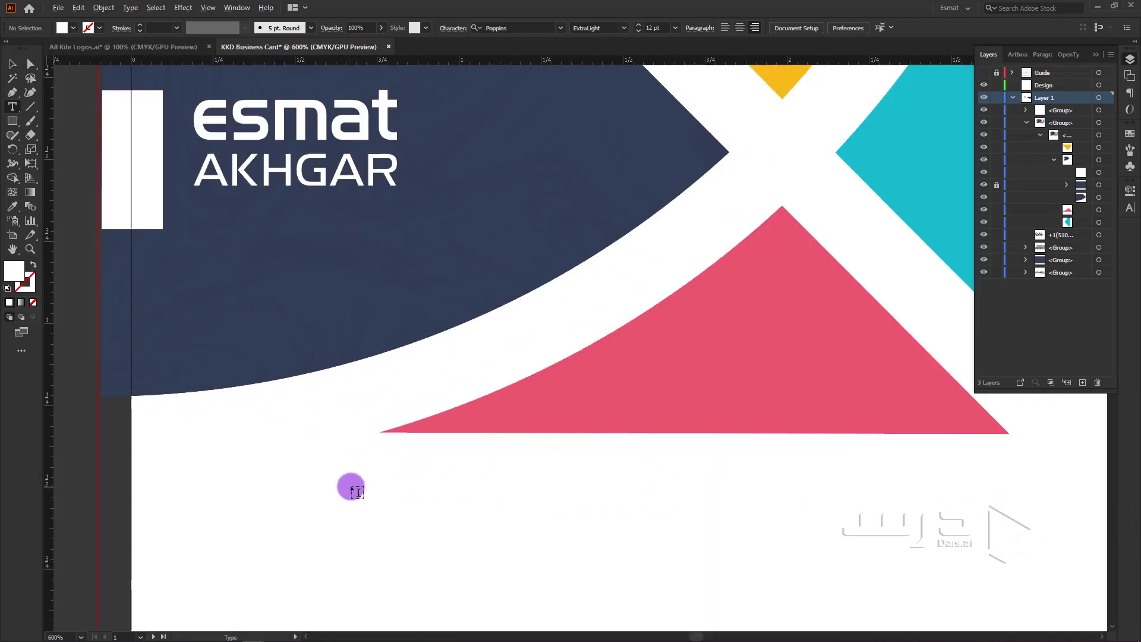
pyautogui.scroll(2, 435, 454)
pyautogui.scroll(3, 402, 407)
pyautogui.moveTo(386, 391); pyautogui.dragTo(601, 438)
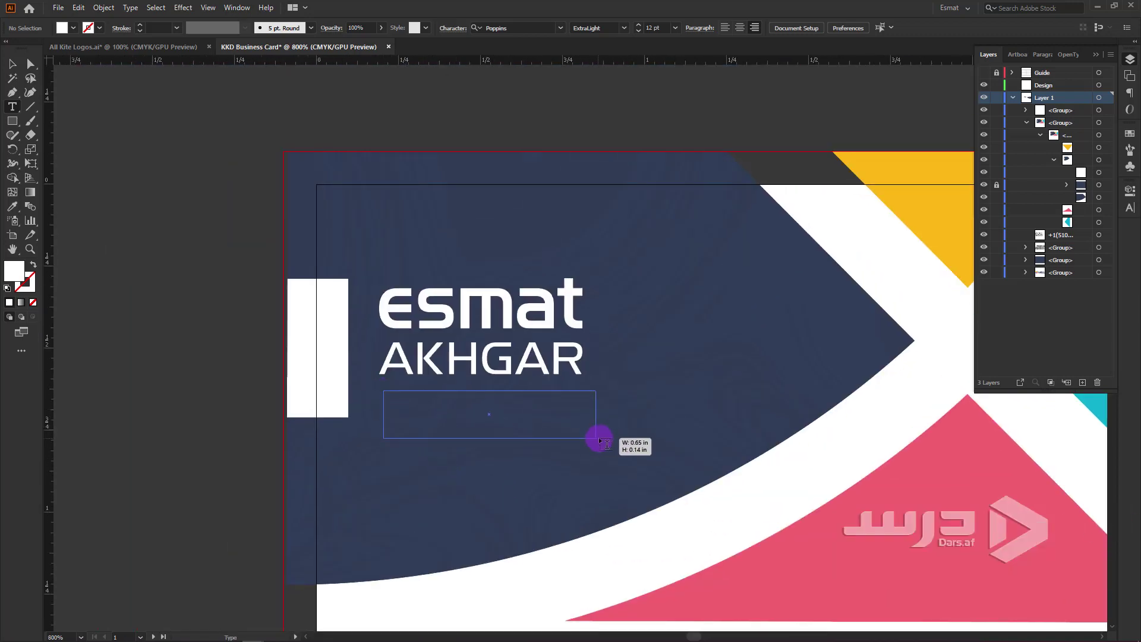
pyautogui.scroll(2, 484, 441)
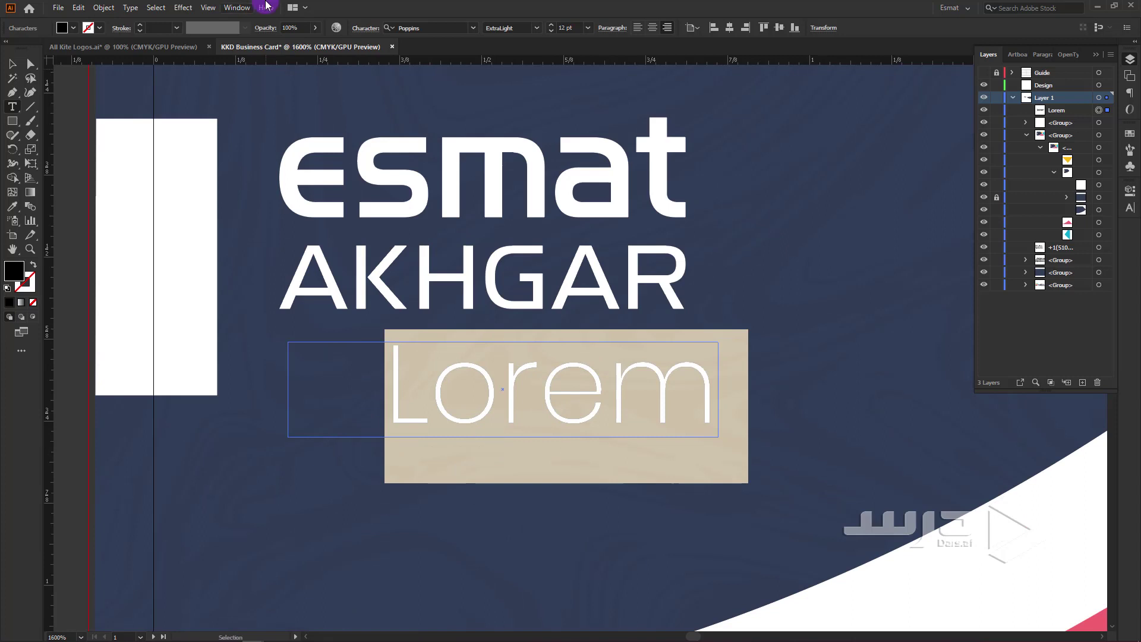
pyautogui.click(587, 27)
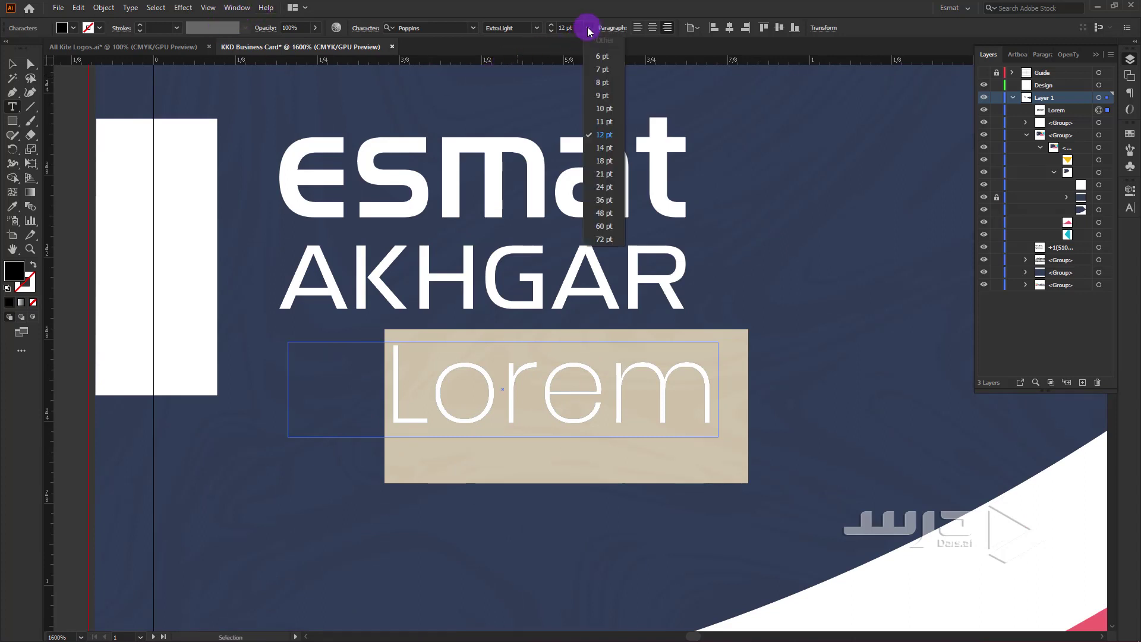
pyautogui.click(607, 87)
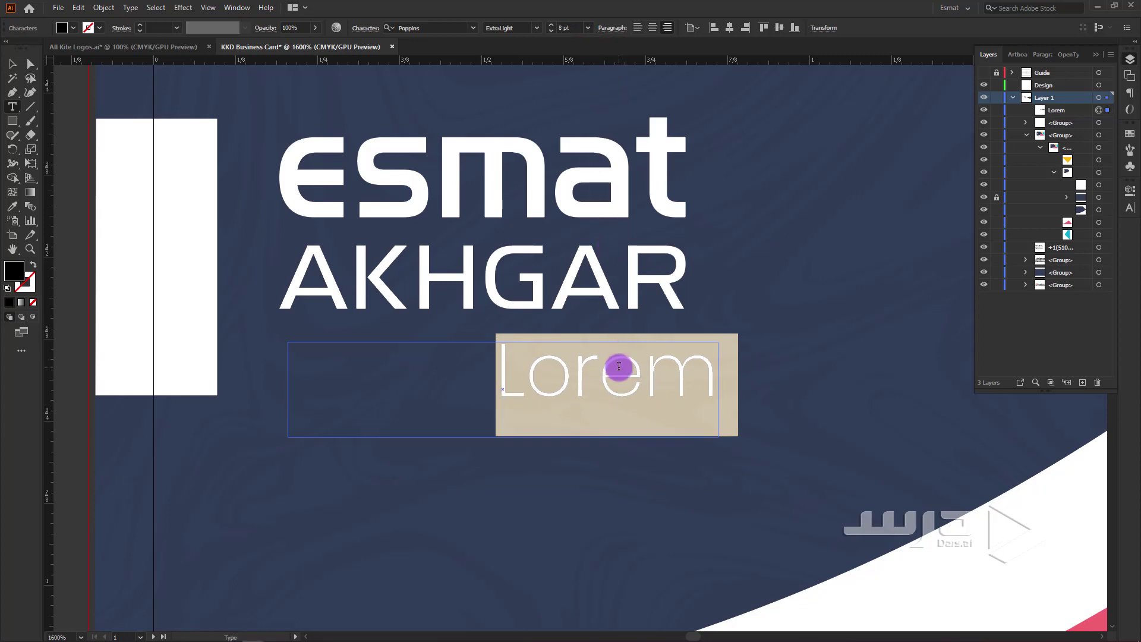
# - Enter 'Web / Graphic' in English and widen the frame so the line fits
pyautogui.write('ص')
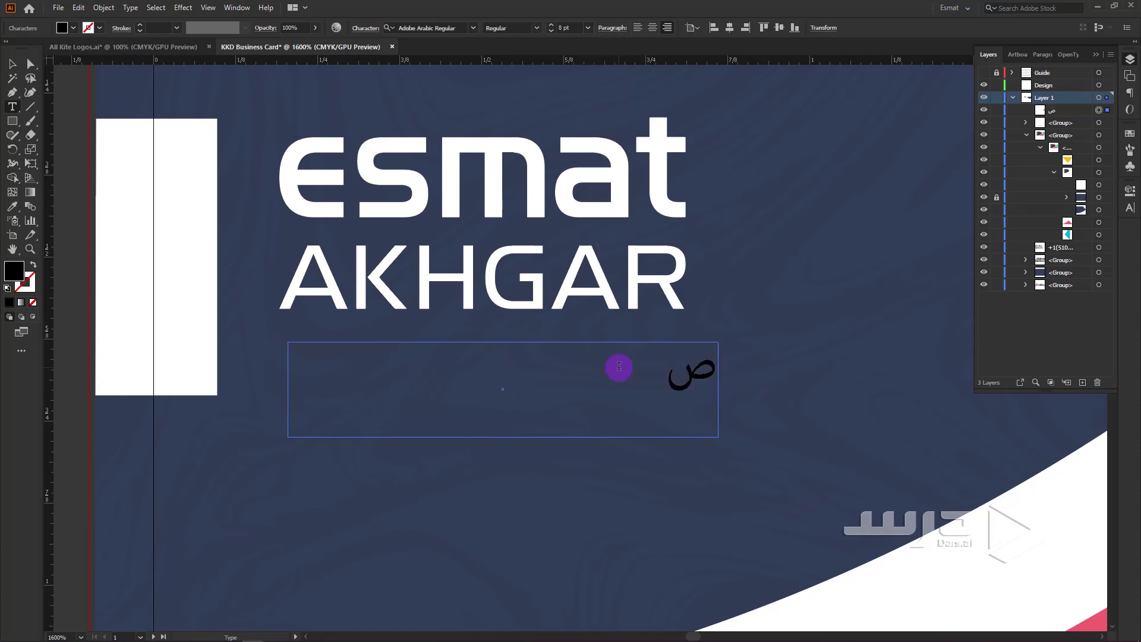
pyautogui.hotkey('ctrl', 'z')
pyautogui.press('super+space')
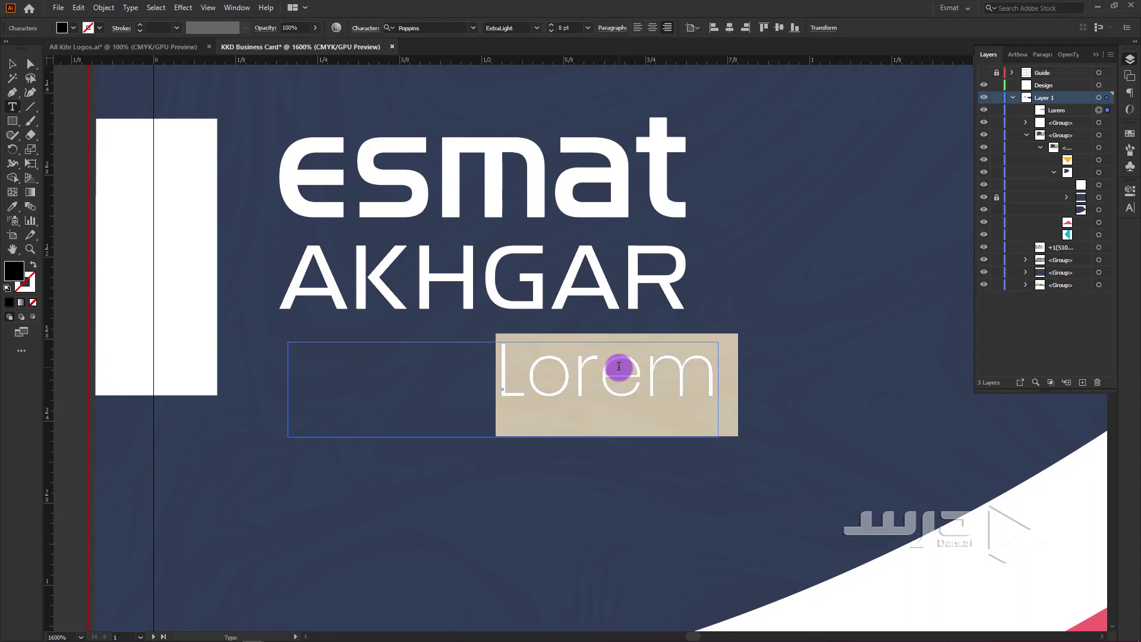
pyautogui.write('Web')
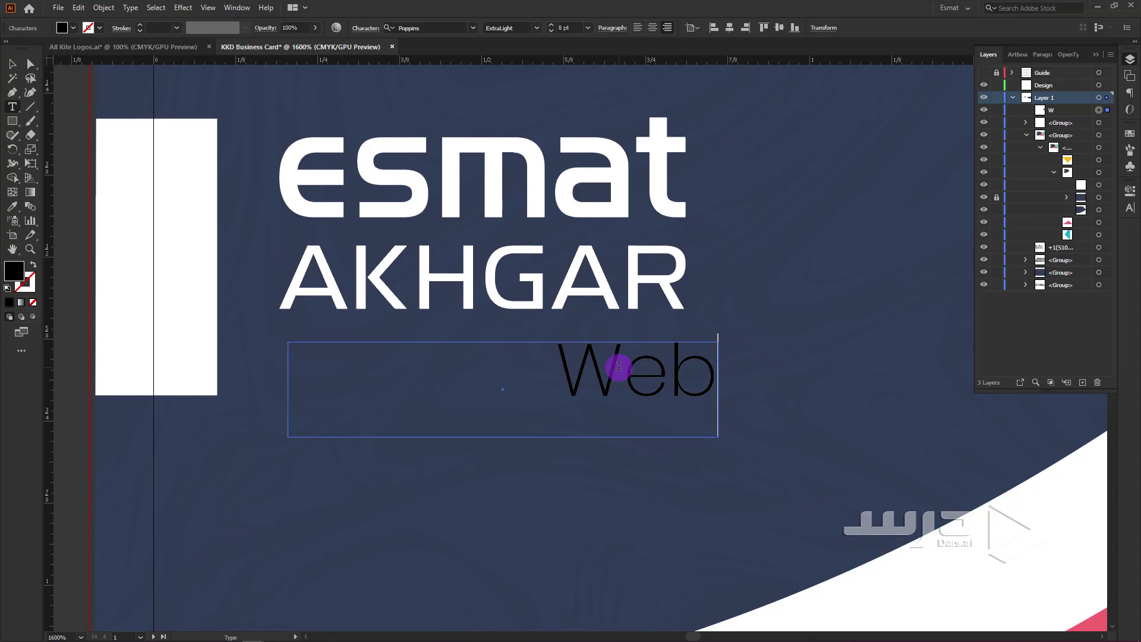
pyautogui.write(' / ')
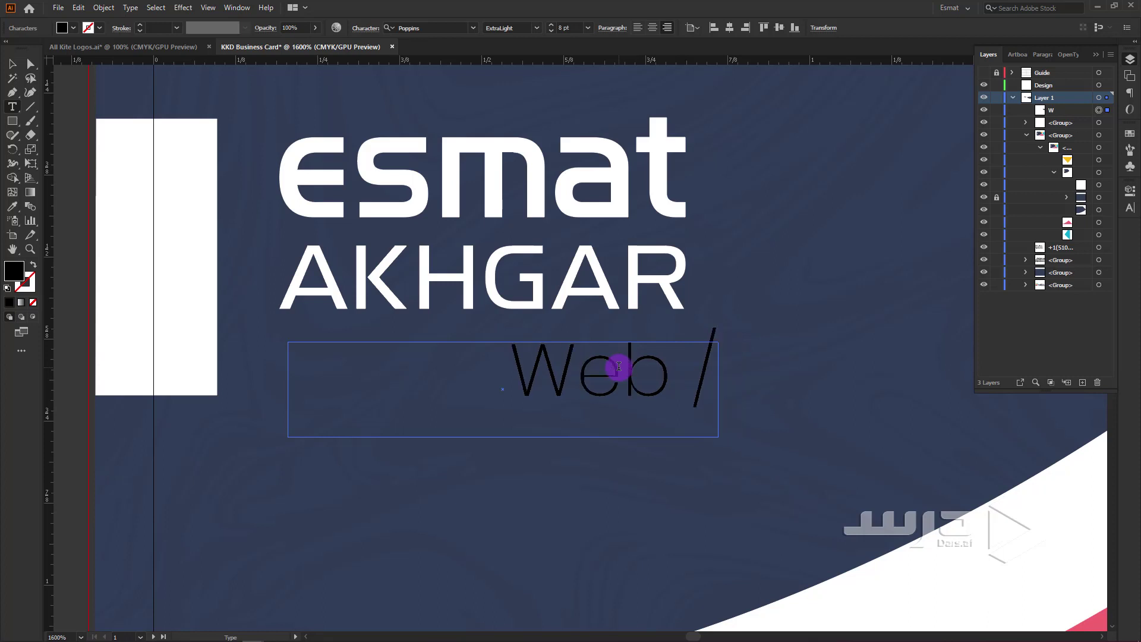
pyautogui.write('Graphic')
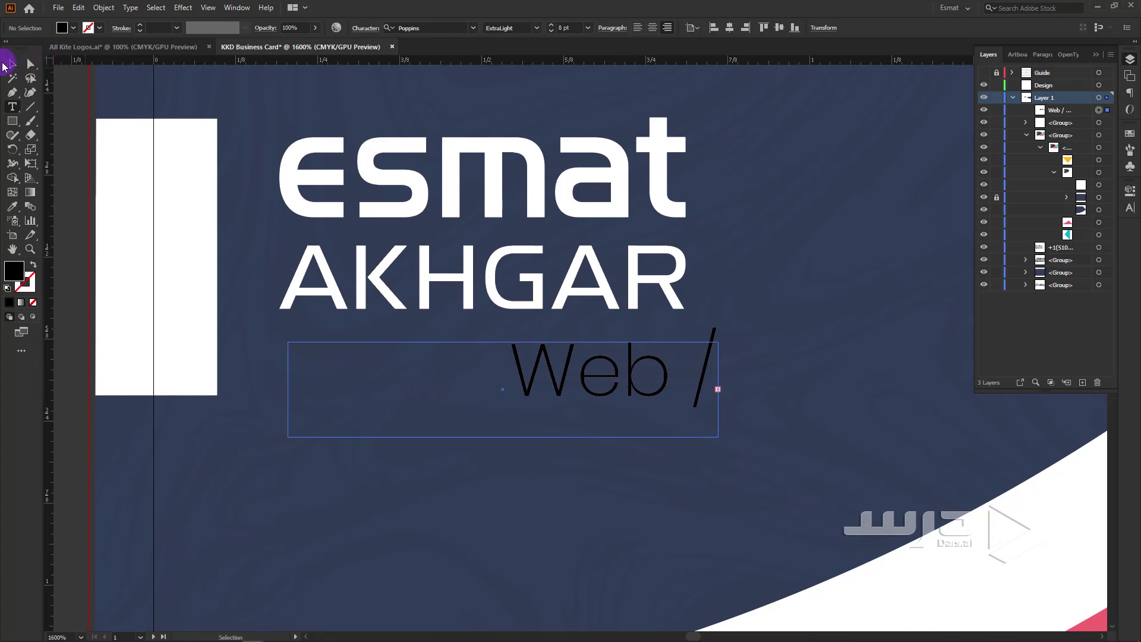
pyautogui.click(12, 63)
pyautogui.moveTo(717, 389); pyautogui.dragTo(1037, 389)
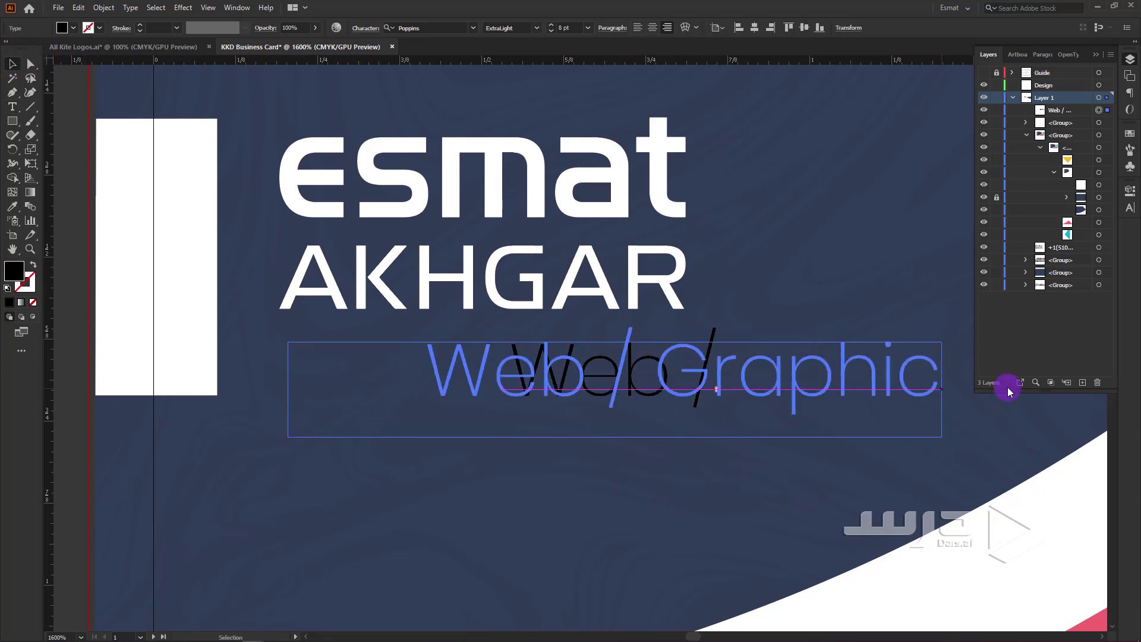
pyautogui.scroll(-1, 535, 393)
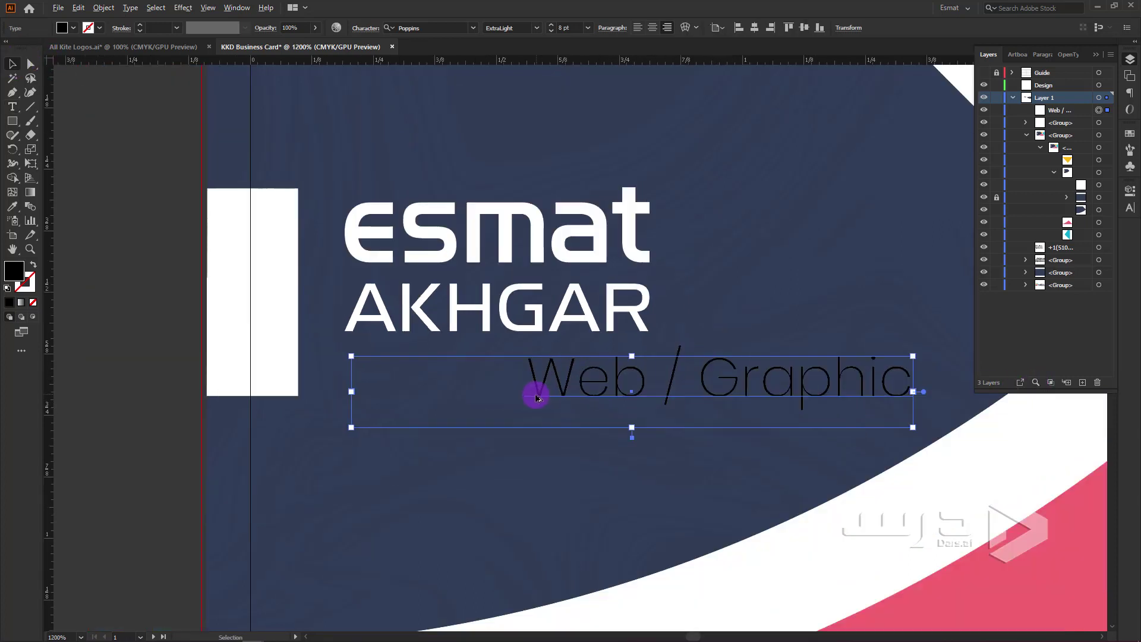
# - Left-align the subtitle and extend it to read 'Web / Graphic / Art'
pyautogui.doubleClick(779, 393)
pyautogui.hotkey('ctrl', 'a')
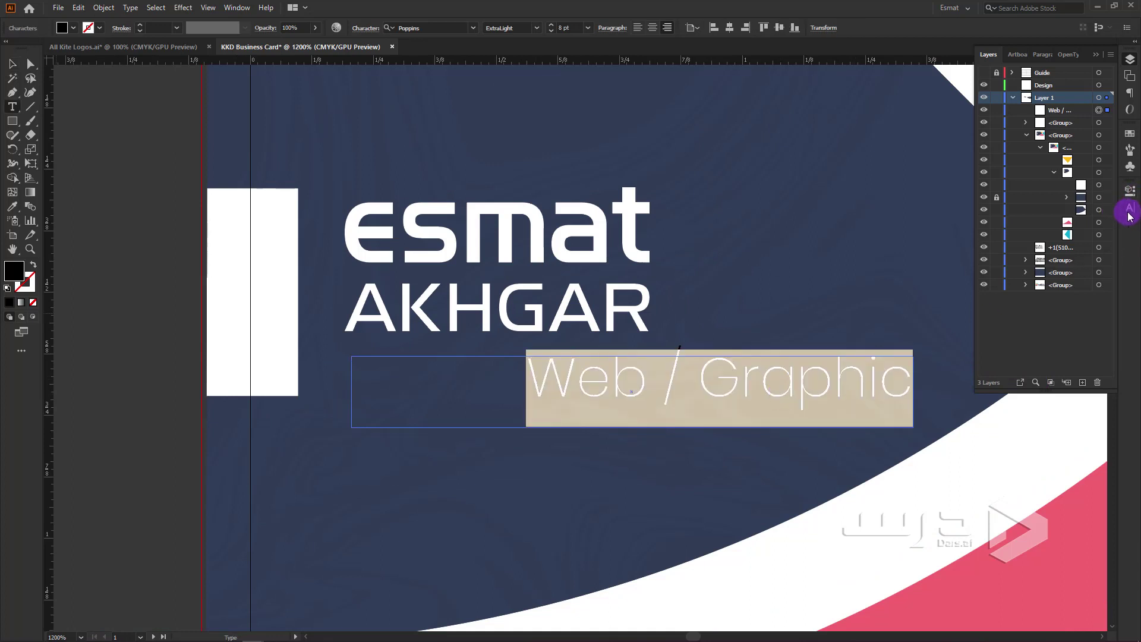
pyautogui.click(1130, 207)
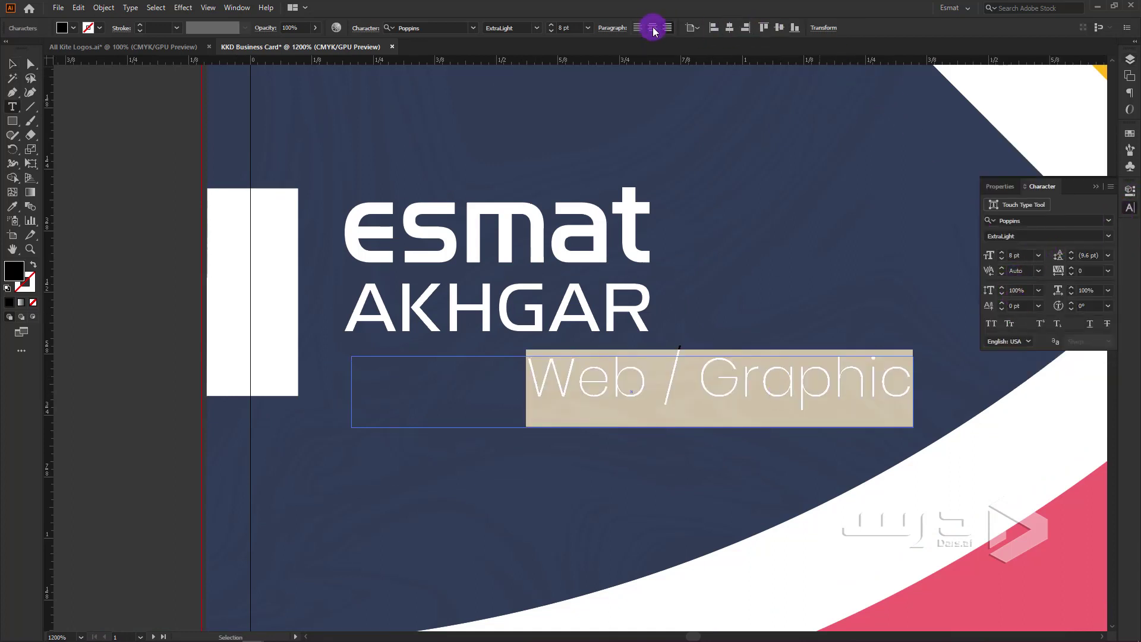
pyautogui.click(637, 28)
pyautogui.click(712, 394)
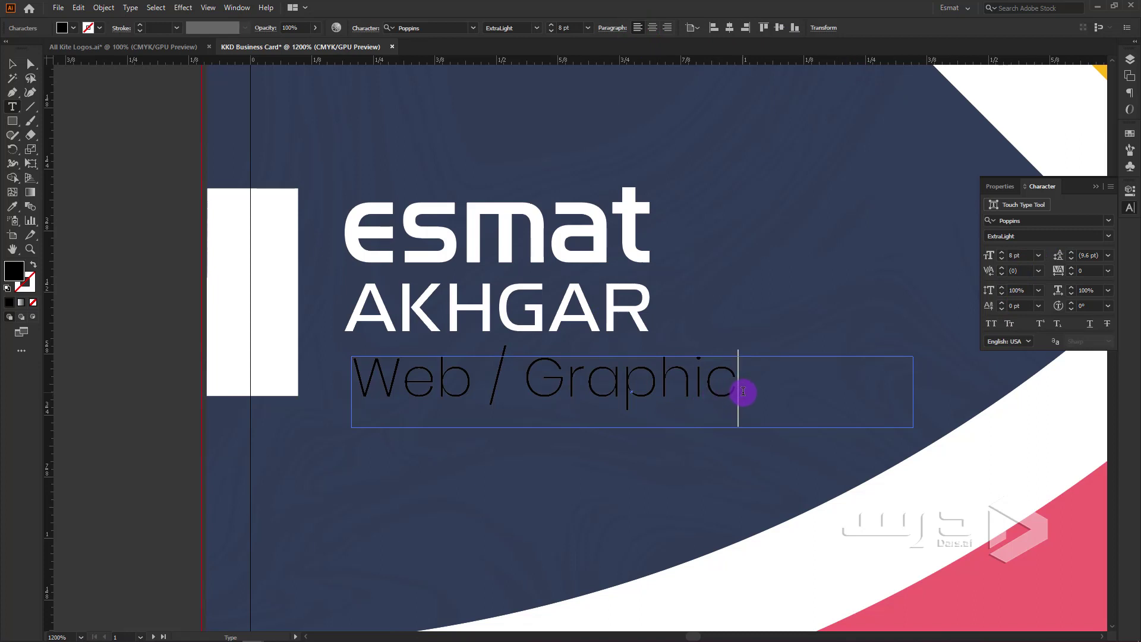
pyautogui.write('/ Ar')
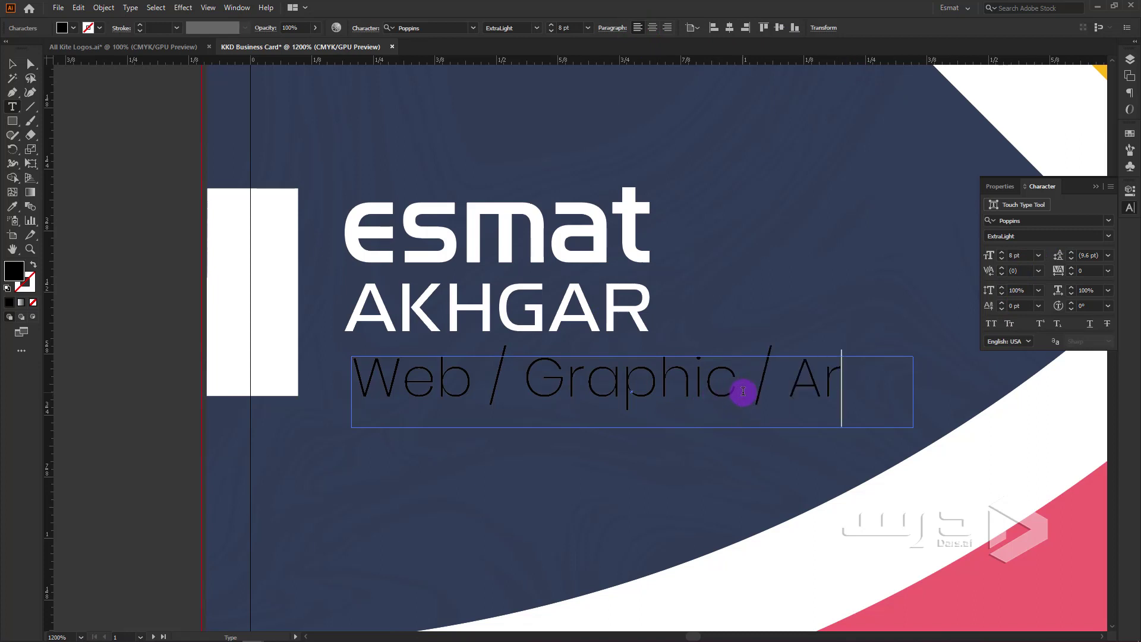
pyautogui.write('t')
# - Style the whole subtitle in Light weight, white fill, at 7 pt
pyautogui.hotkey('ctrl', 'a')
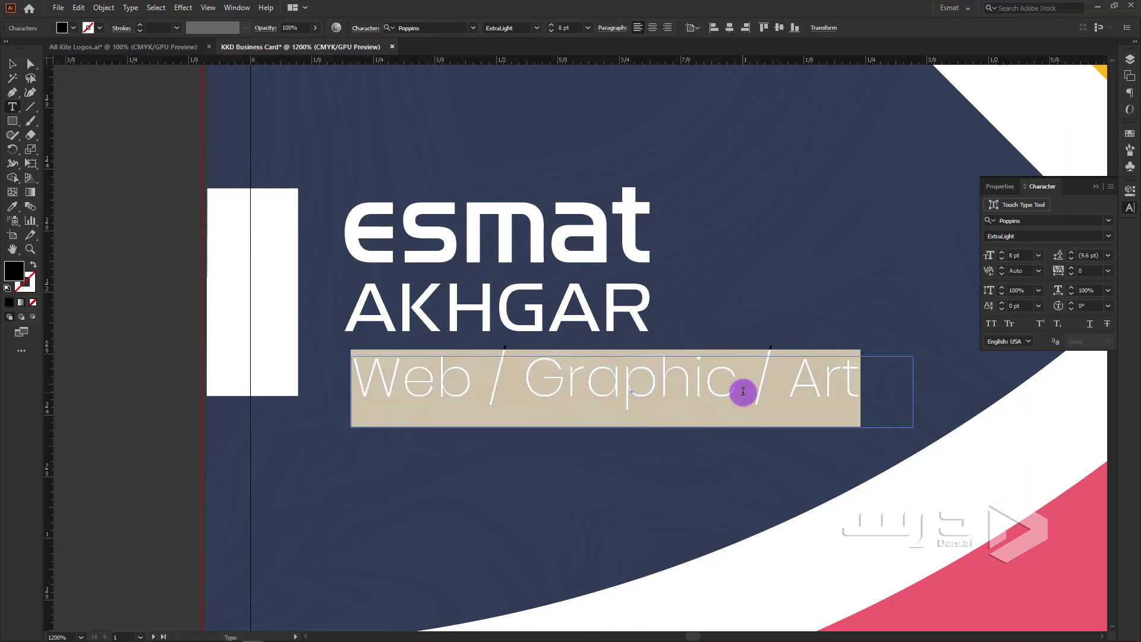
pyautogui.click(535, 28)
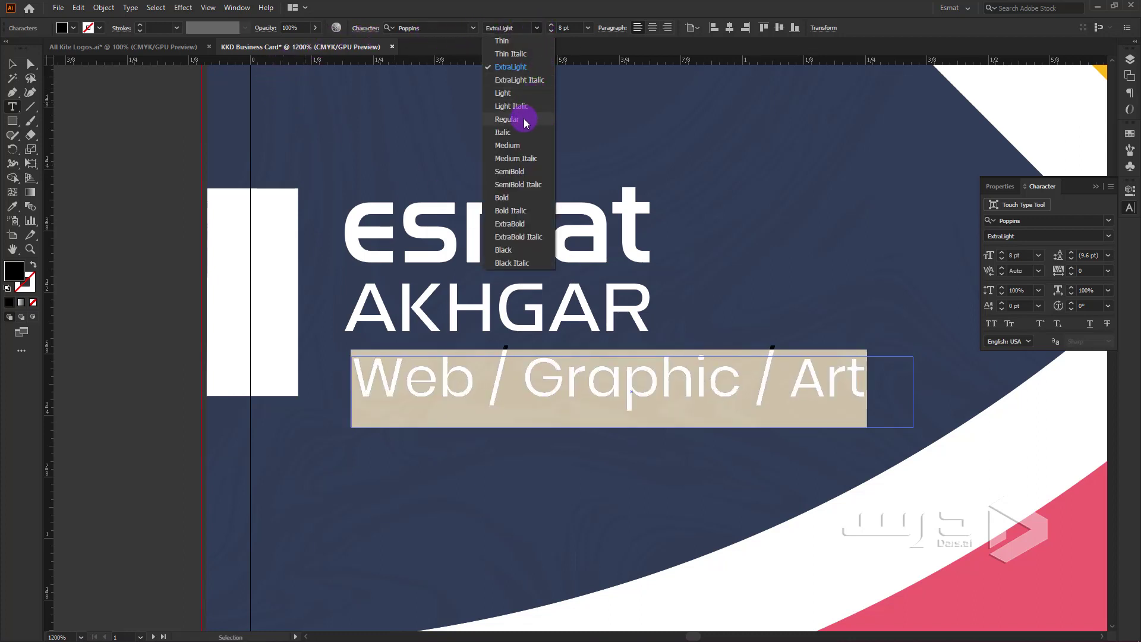
pyautogui.click(522, 120)
pyautogui.click(537, 28)
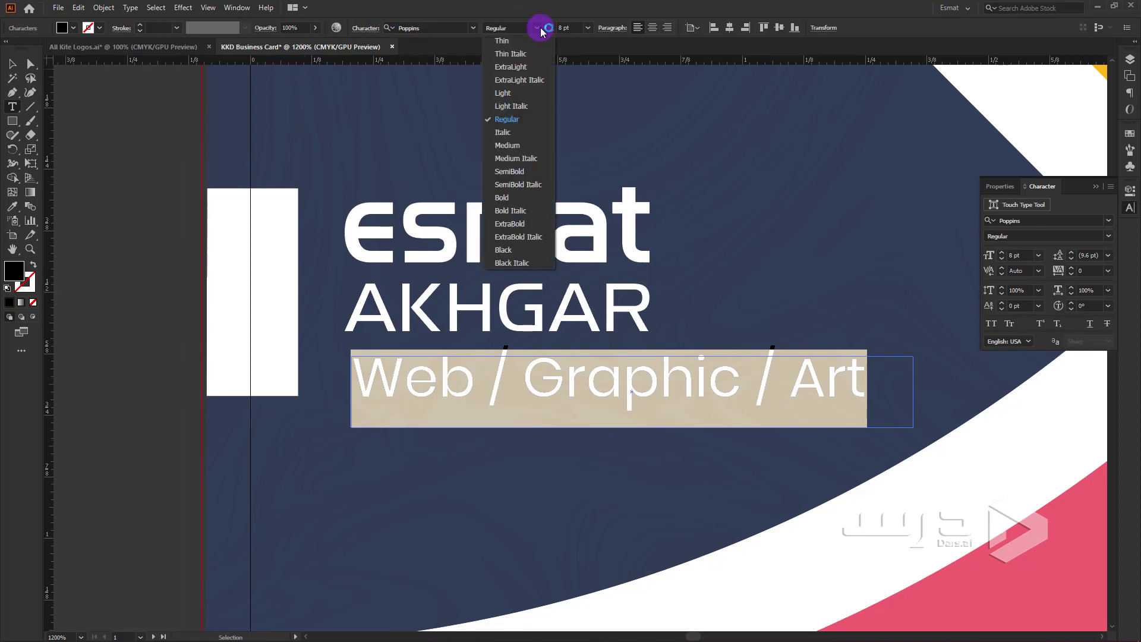
pyautogui.click(537, 92)
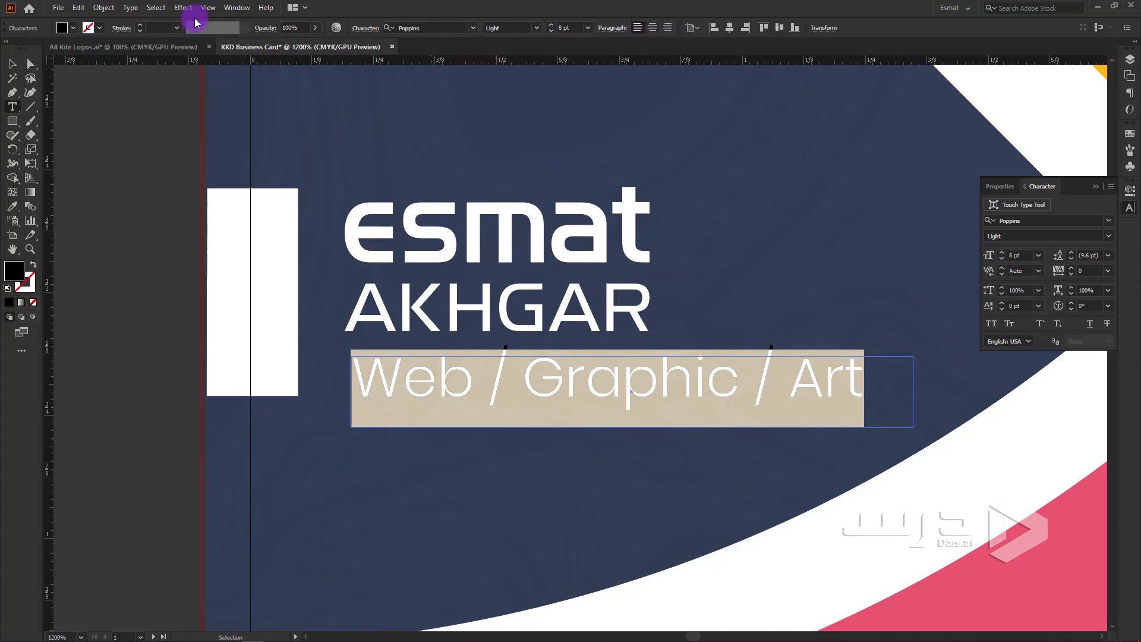
pyautogui.click(88, 29)
pyautogui.click(32, 47)
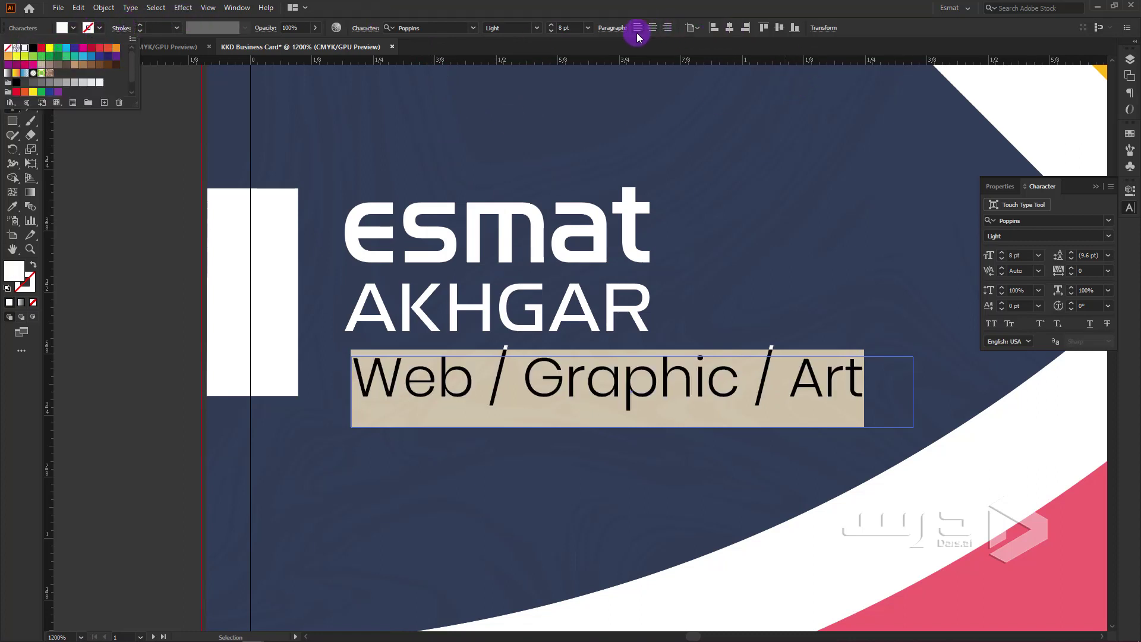
pyautogui.click(588, 28)
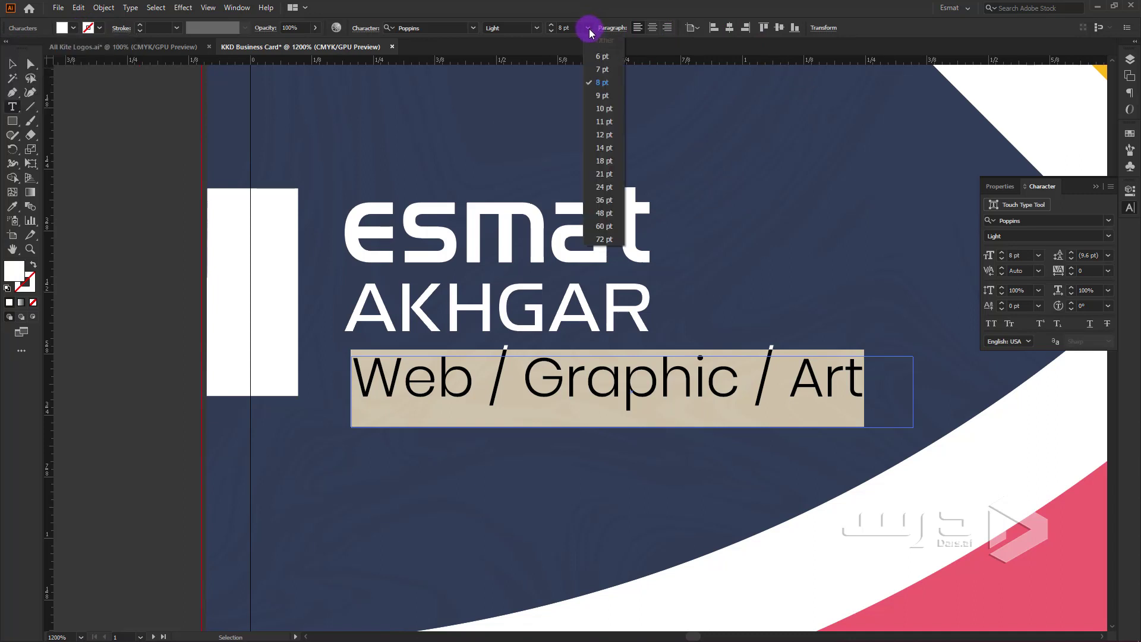
pyautogui.click(611, 70)
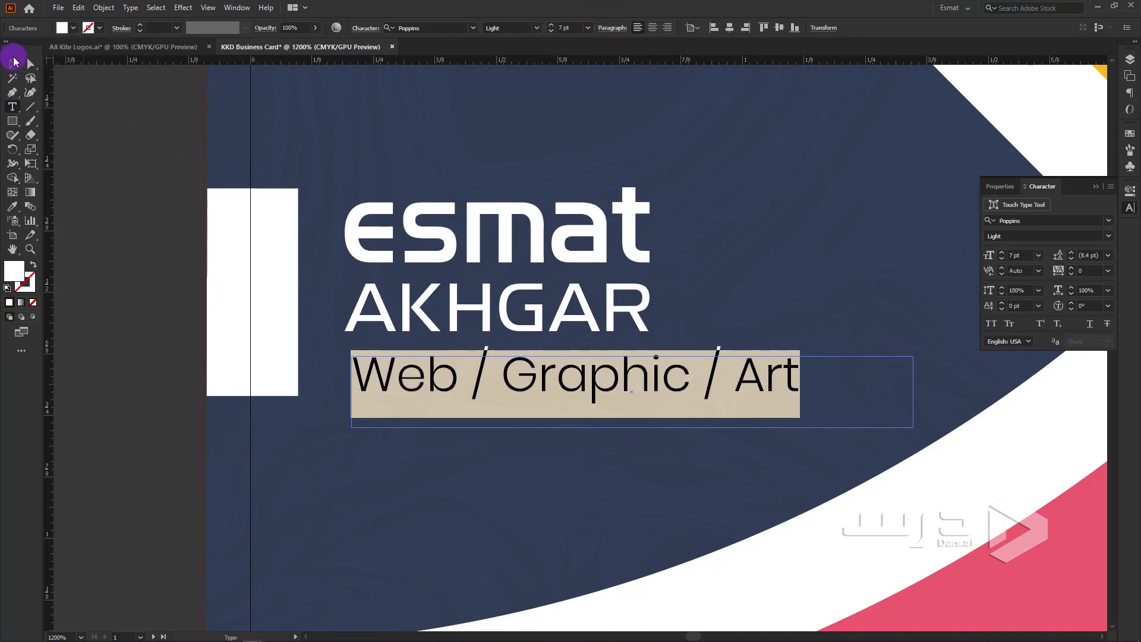
pyautogui.click(21, 64)
pyautogui.click(71, 122)
# - Reduce the 'Web / Graphic / Art' subtitle to 6 pt
pyautogui.scroll(-4, 102, 280)
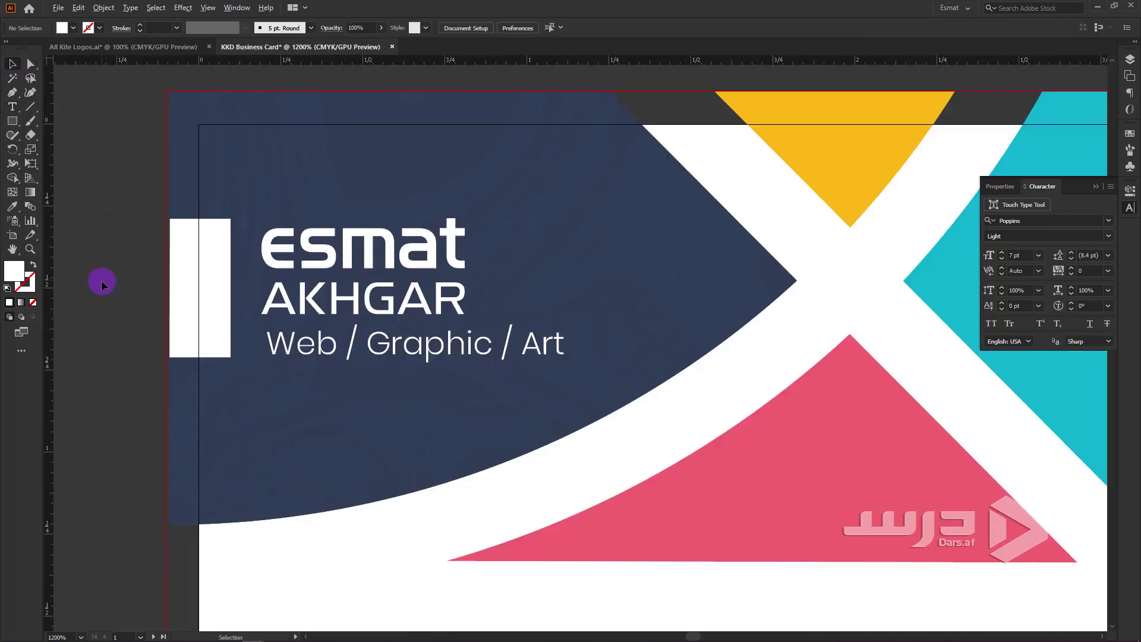
pyautogui.scroll(-2, 416, 437)
pyautogui.scroll(1, 469, 457)
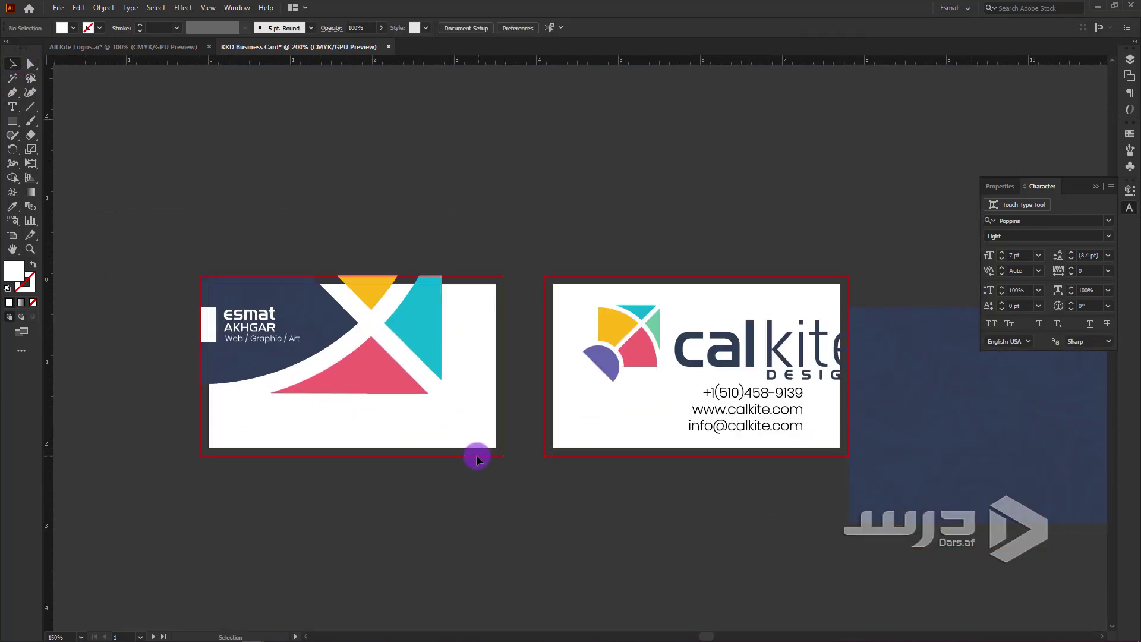
pyautogui.scroll(1, 273, 393)
pyautogui.scroll(1, 230, 330)
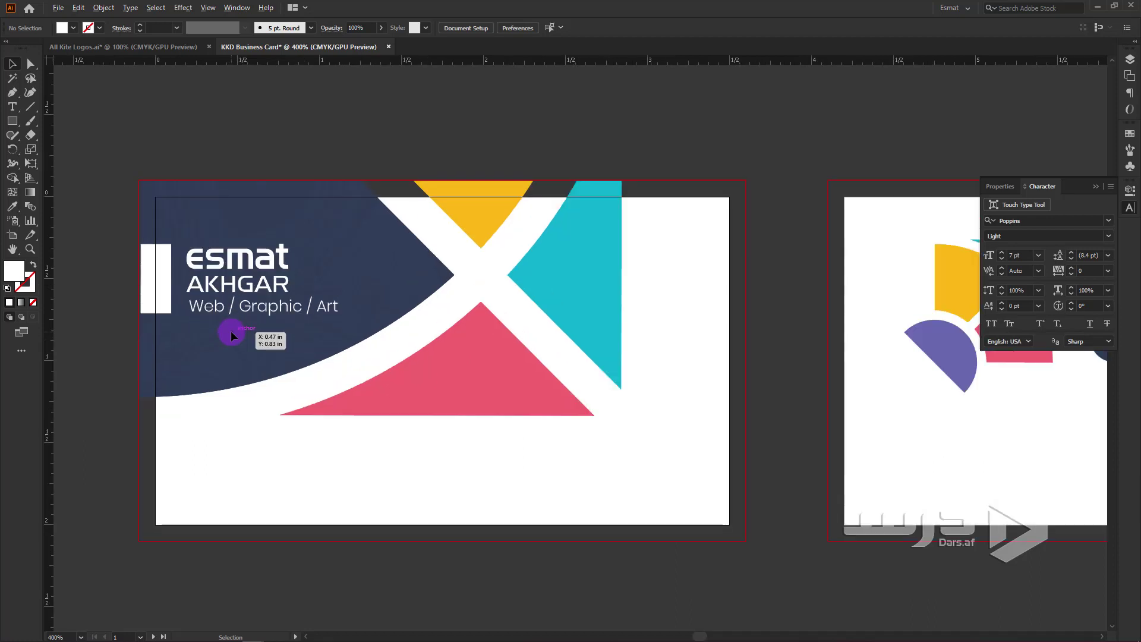
pyautogui.scroll(1, 209, 316)
pyautogui.click(212, 318)
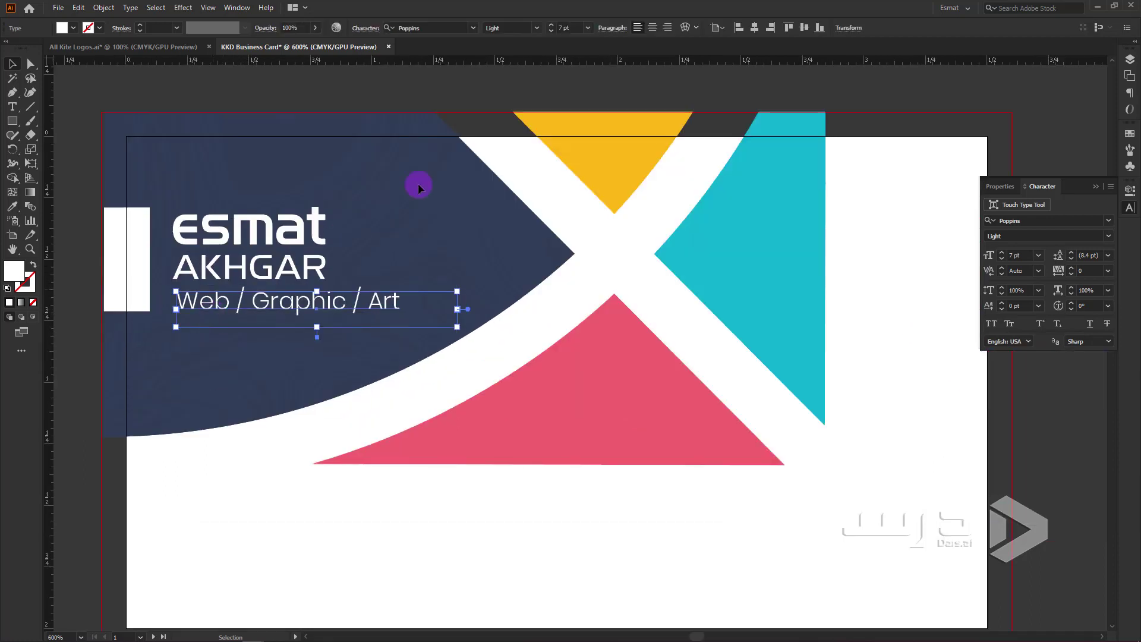
pyautogui.click(588, 28)
pyautogui.click(604, 62)
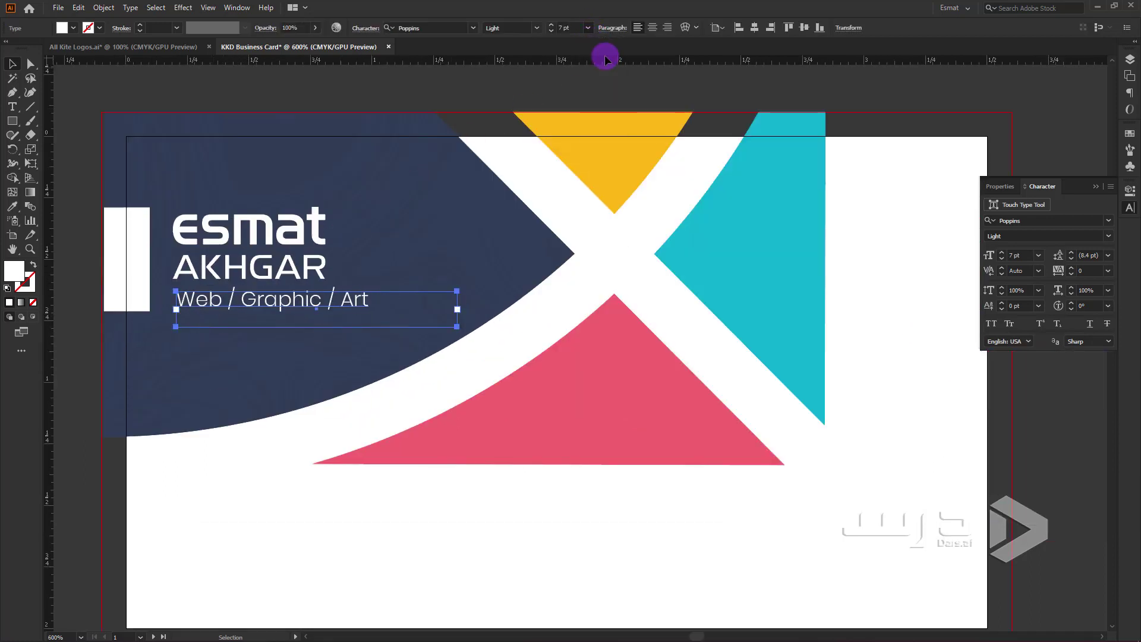
pyautogui.click(280, 86)
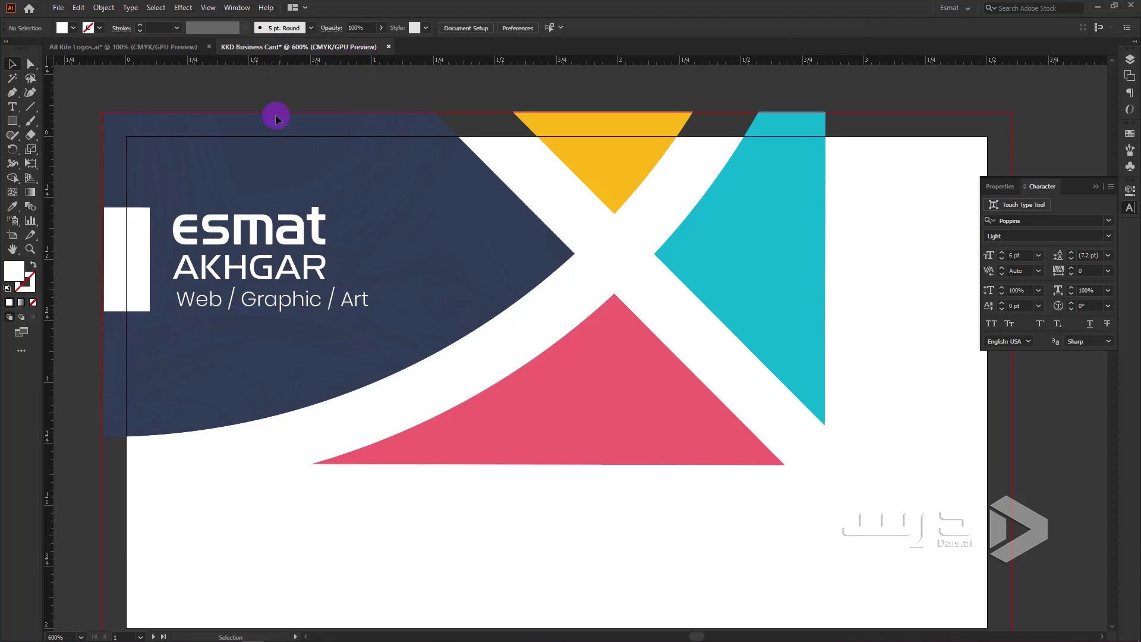
# - Shorten the subtitle's text box by raising its bottom edge
pyautogui.scroll(-3, 286, 178)
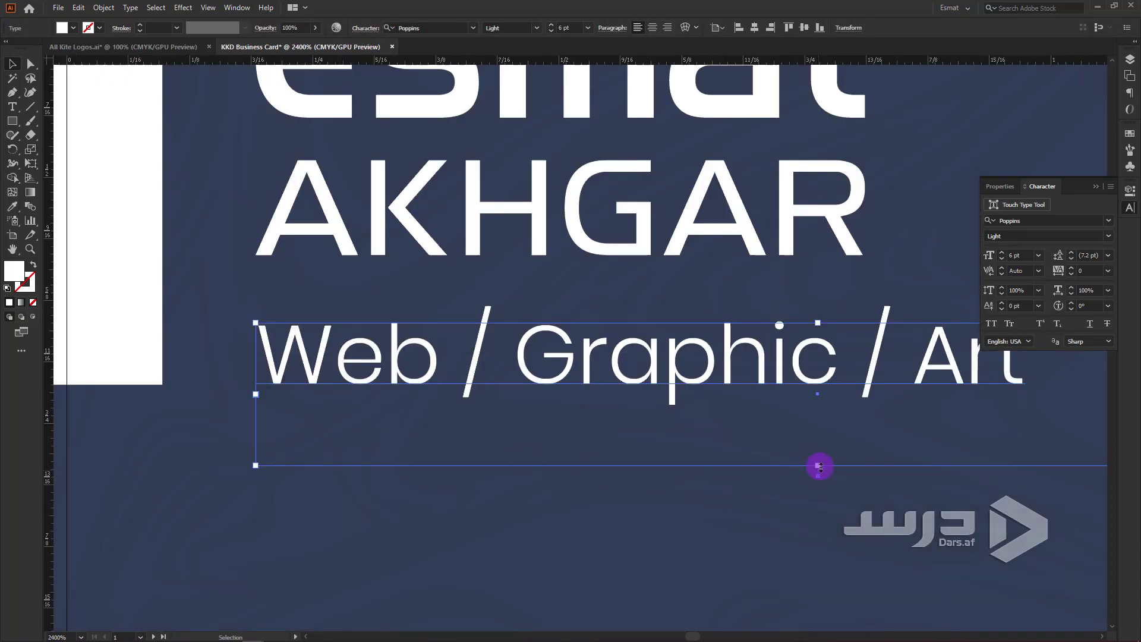
pyautogui.moveTo(820, 467); pyautogui.dragTo(816, 404)
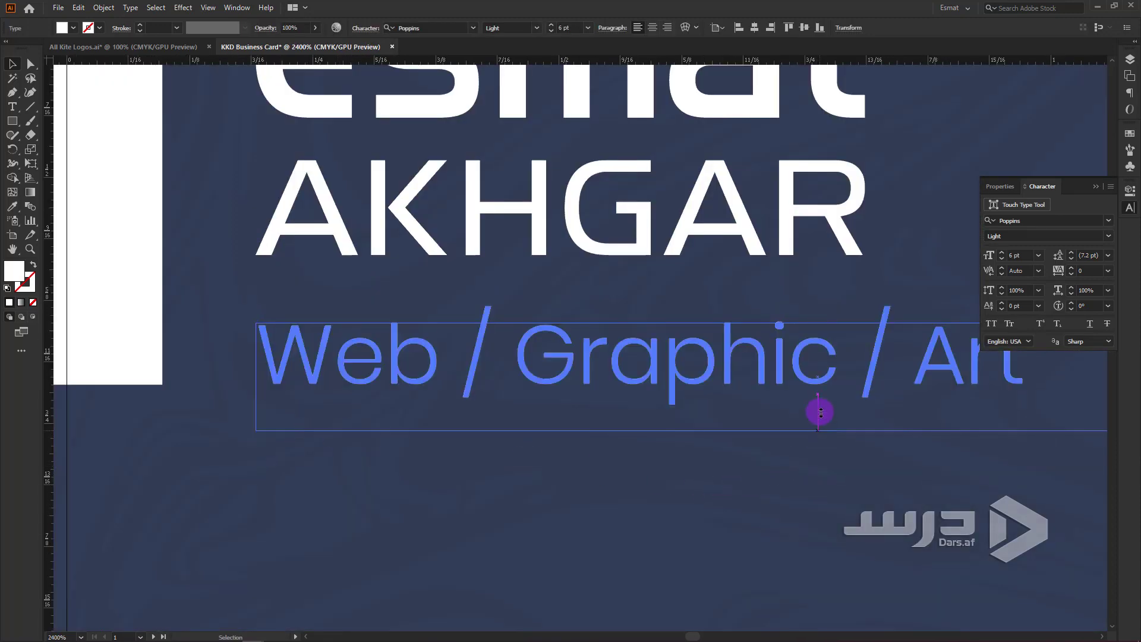
pyautogui.click(660, 504)
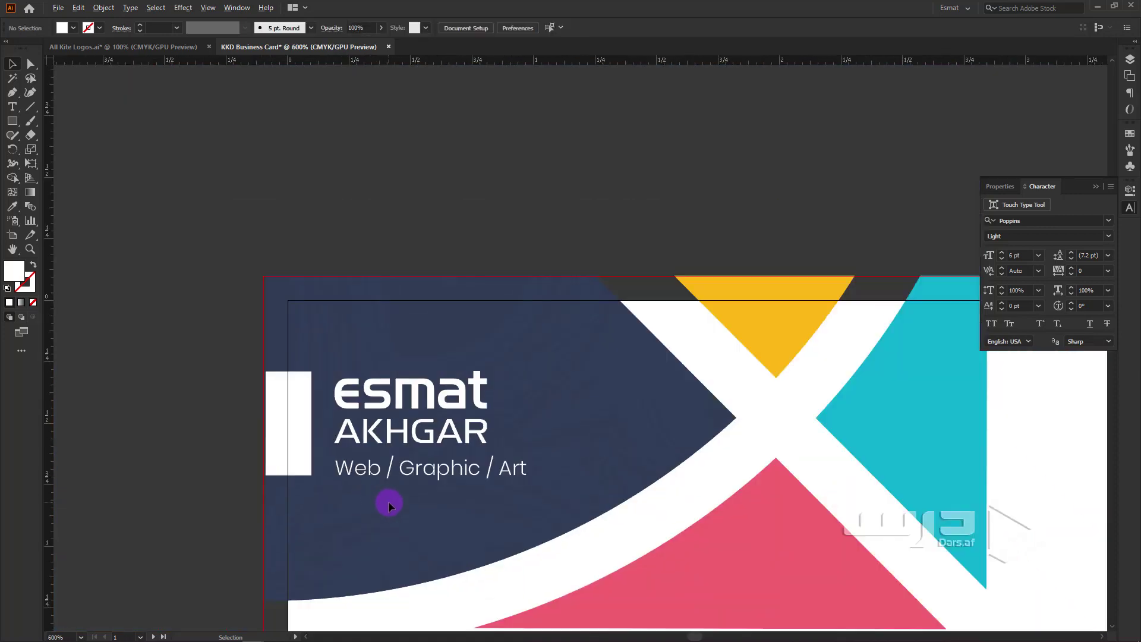
pyautogui.scroll(1, 389, 501)
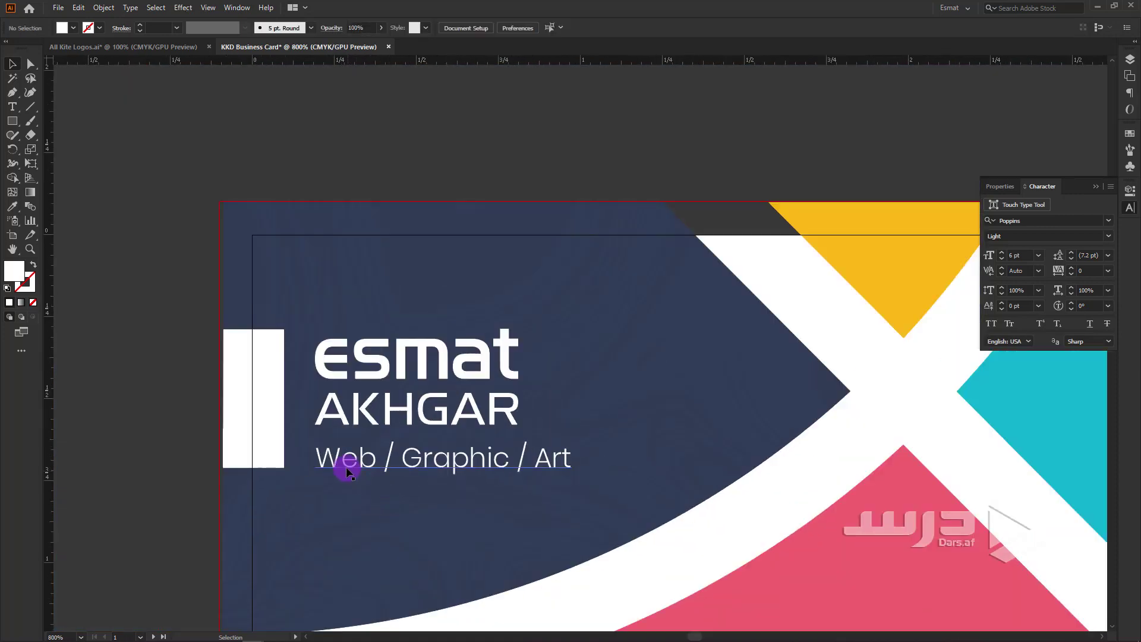
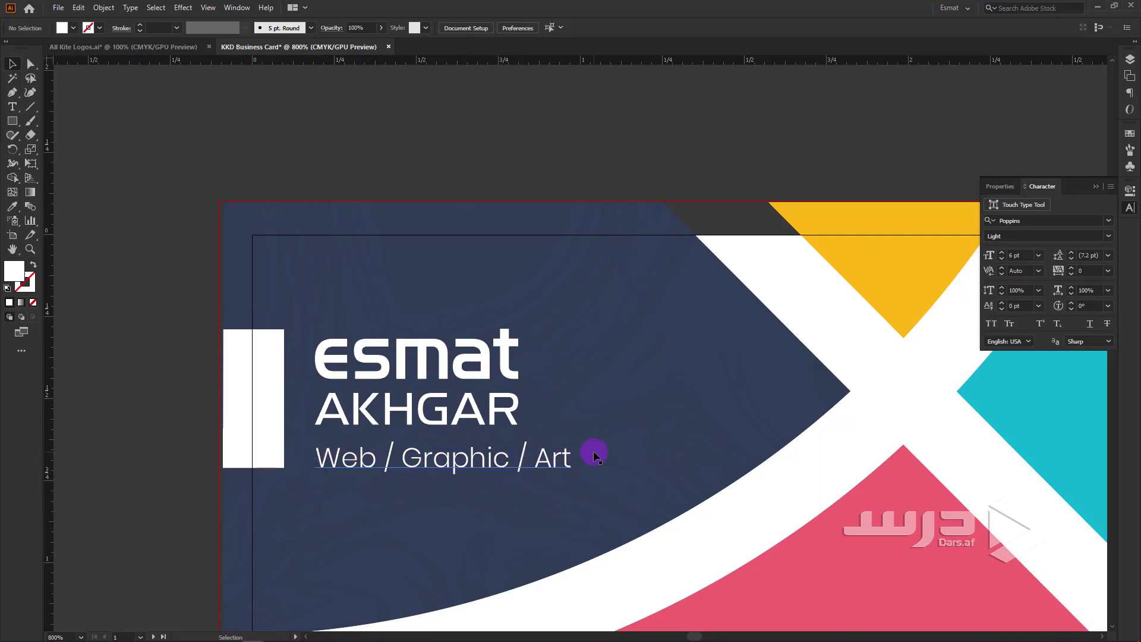
# - Draw a horizontal line between the AKHGAR name and the tagline
pyautogui.click(31, 109)
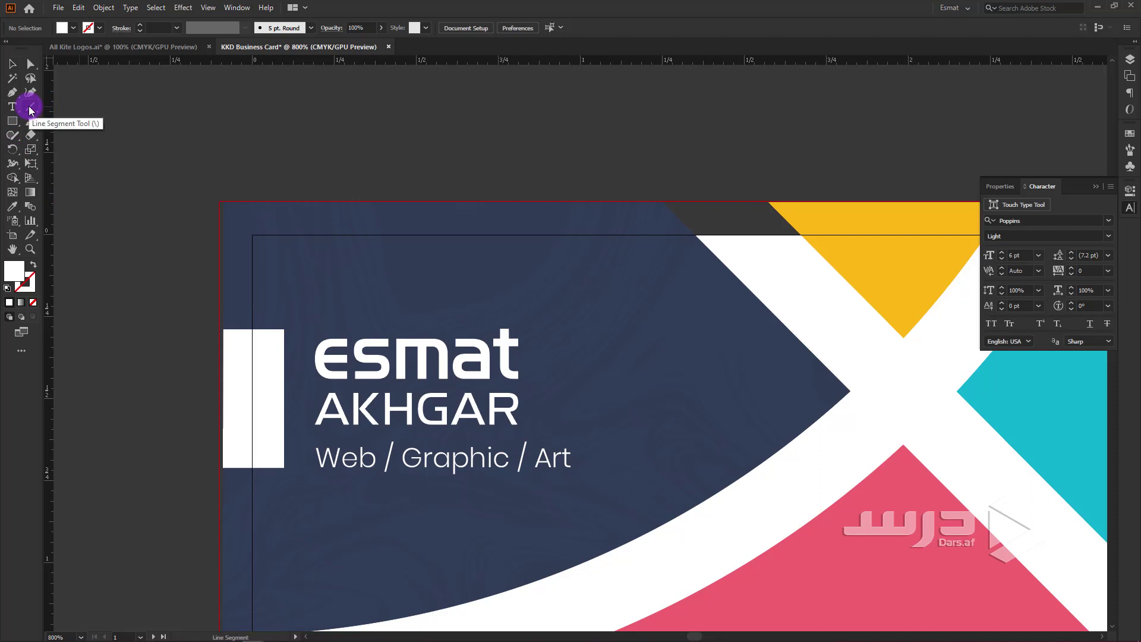
pyautogui.scroll(1, 362, 471)
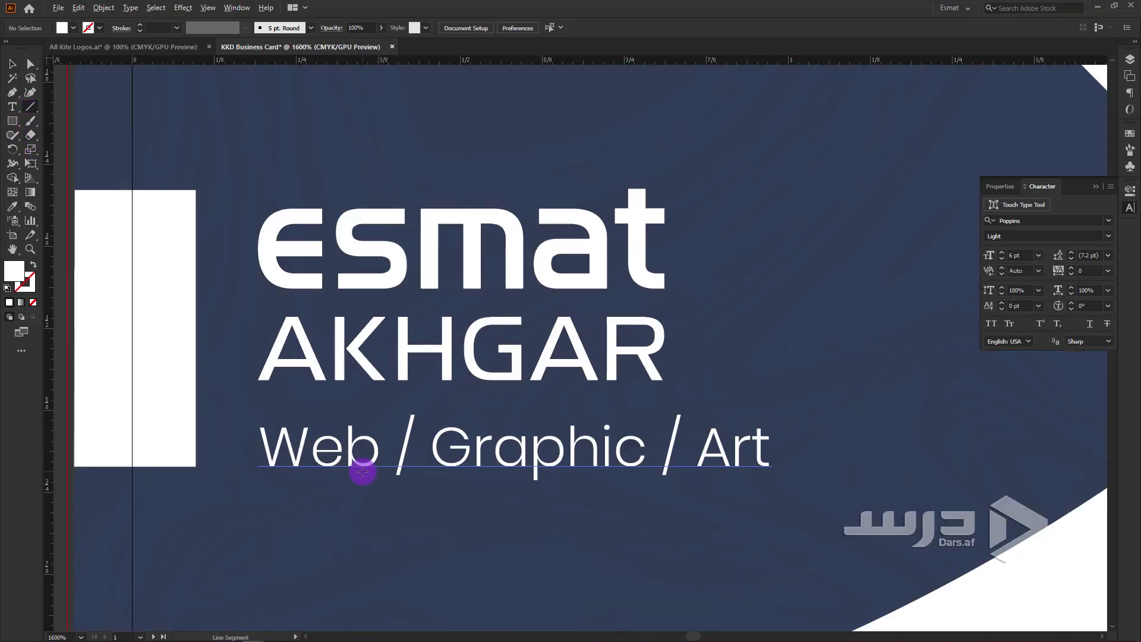
pyautogui.moveTo(257, 404); pyautogui.dragTo(765, 403)
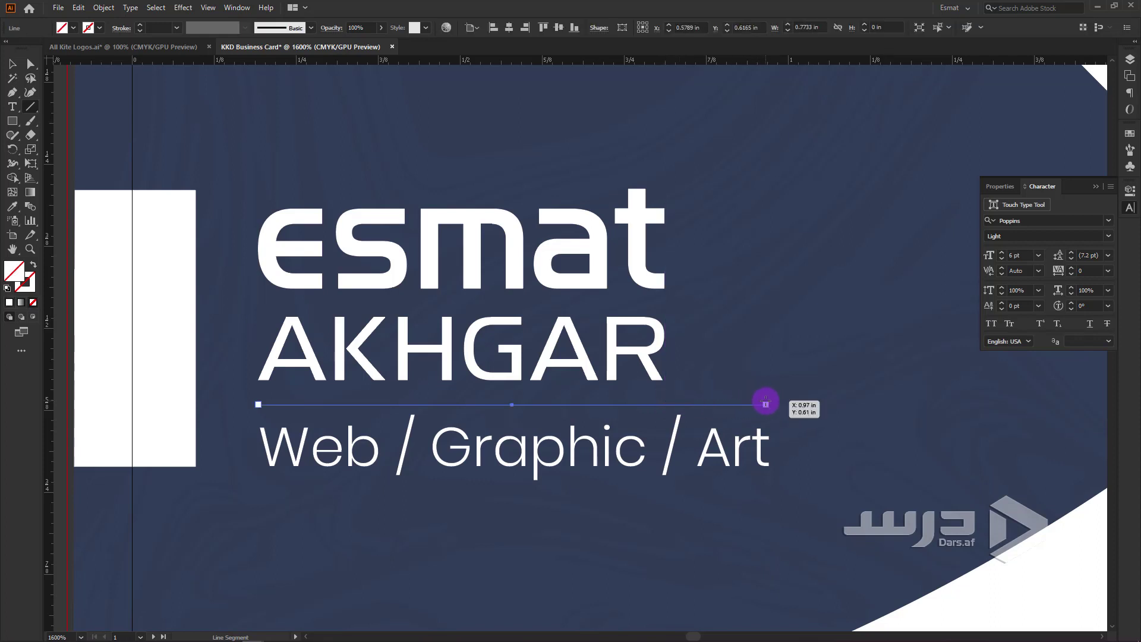
# - Give the divider line a white stroke at 0.25 pt weight, then deselect it
pyautogui.click(99, 28)
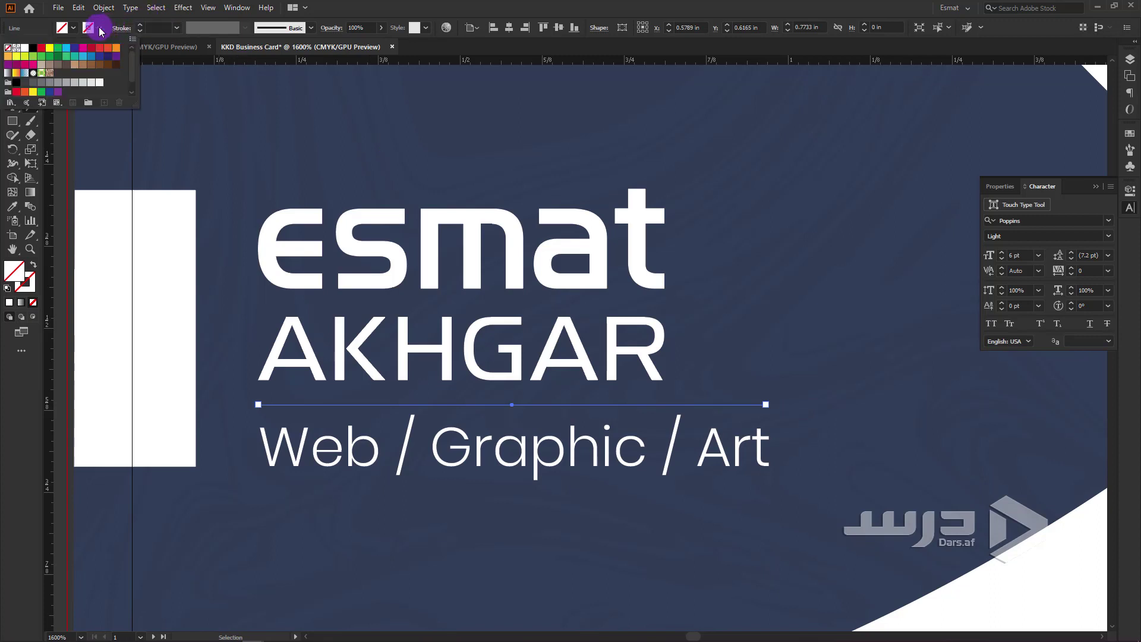
pyautogui.click(26, 54)
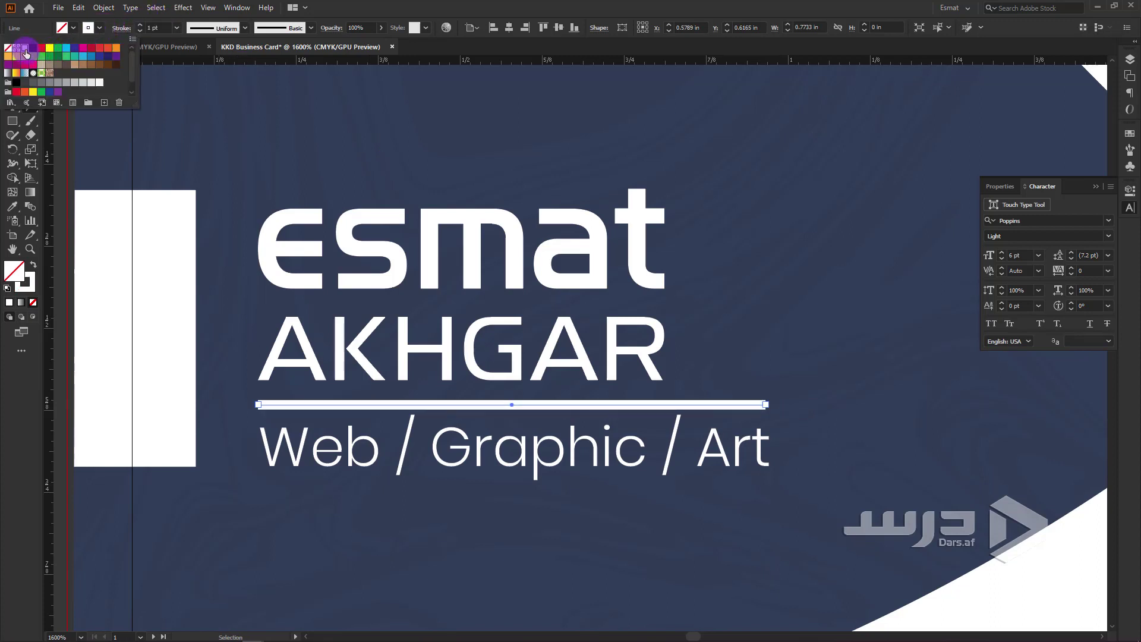
pyautogui.click(176, 28)
pyautogui.click(190, 40)
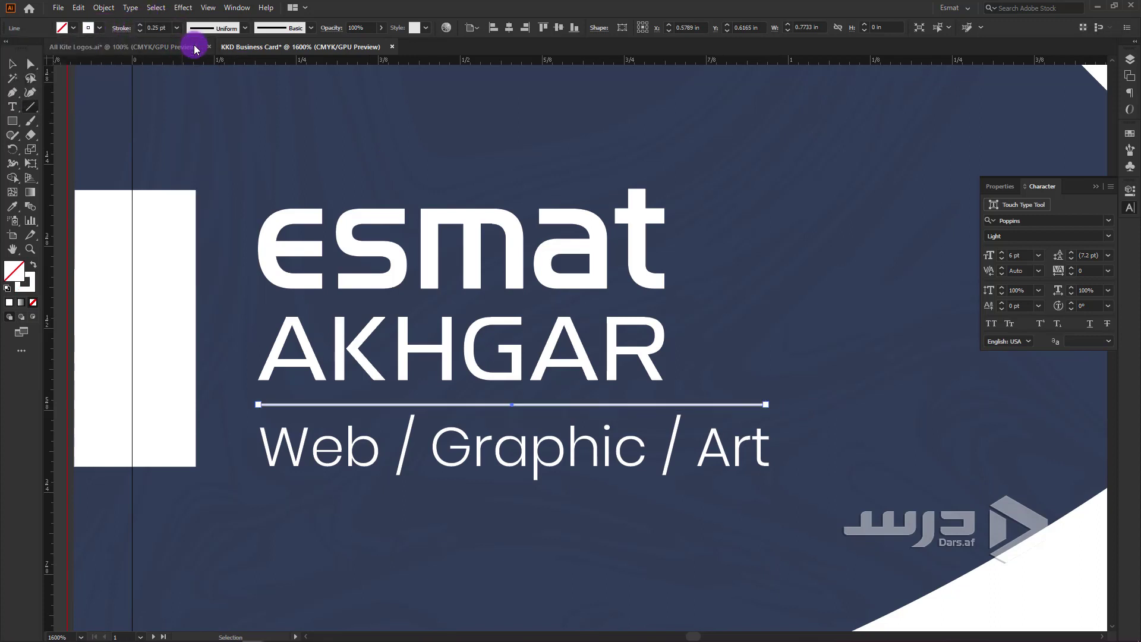
pyautogui.scroll(-3, 207, 359)
pyautogui.click(113, 413)
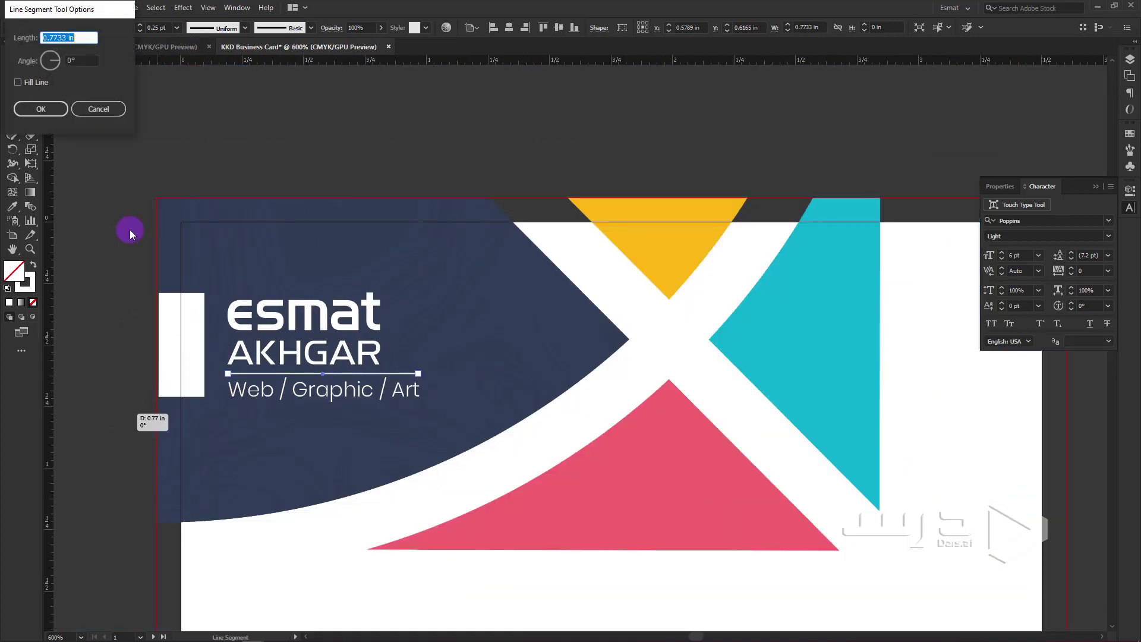
pyautogui.click(97, 109)
pyautogui.click(168, 173)
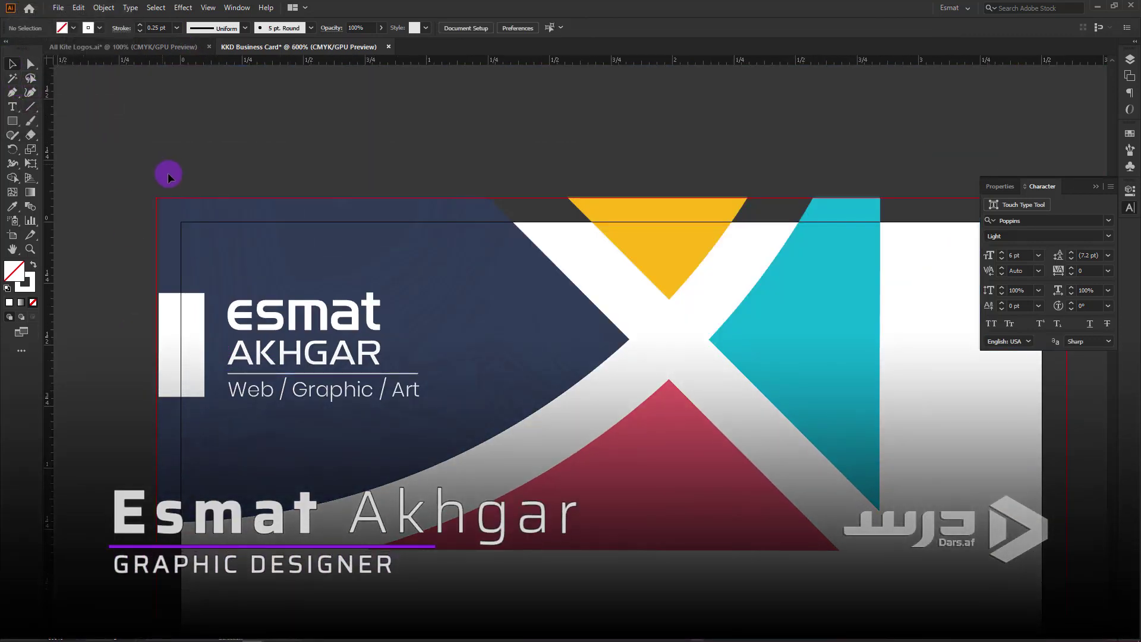
pyautogui.scroll(-3, 168, 174)
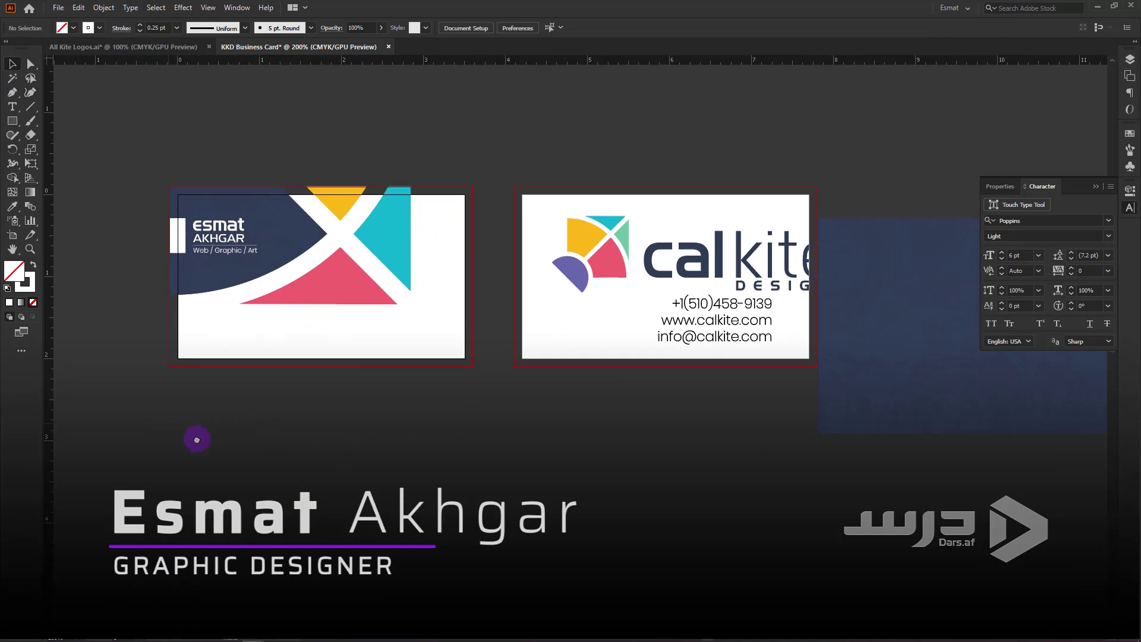
# - Move the phone, website and email block onto the front card and scale it down
pyautogui.moveTo(188, 422); pyautogui.dragTo(287, 468)
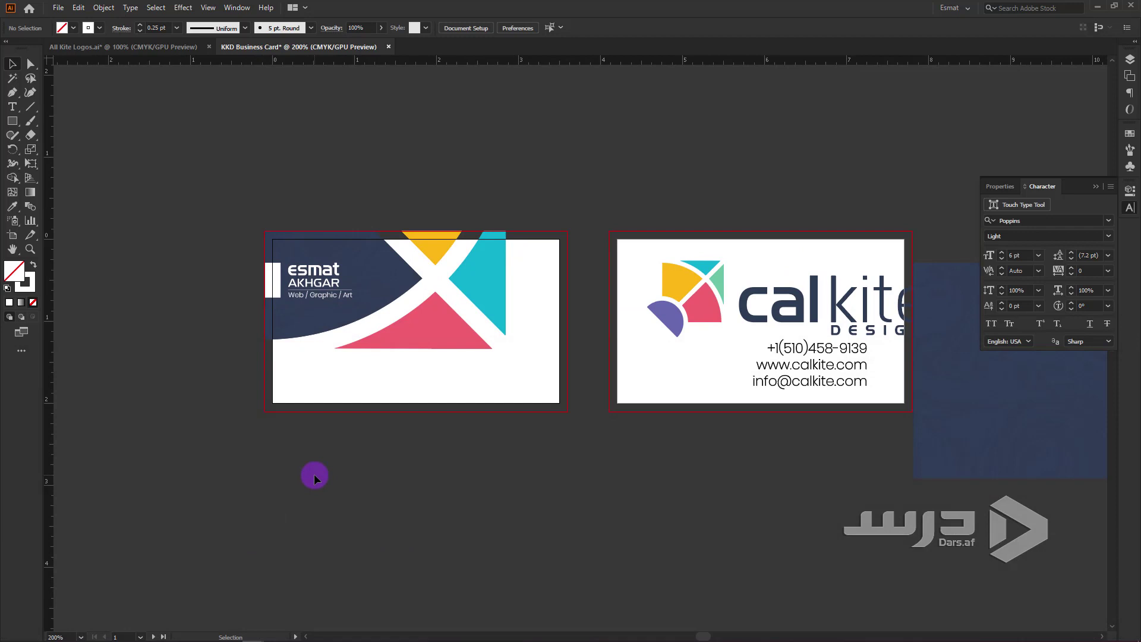
pyautogui.moveTo(803, 382); pyautogui.dragTo(485, 390)
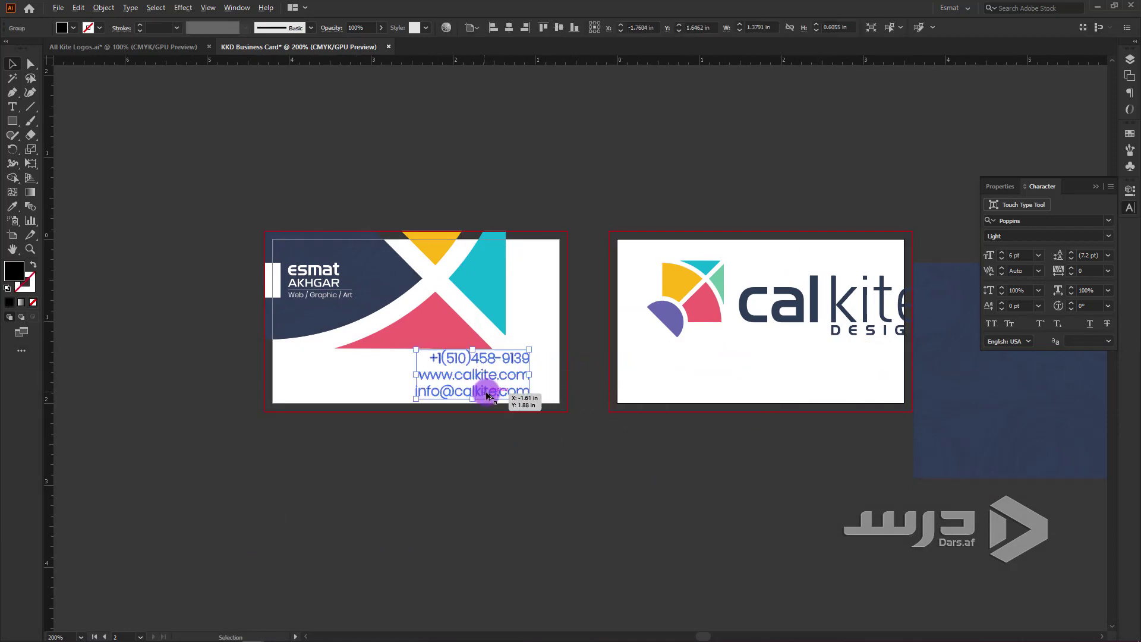
pyautogui.scroll(3, 484, 390)
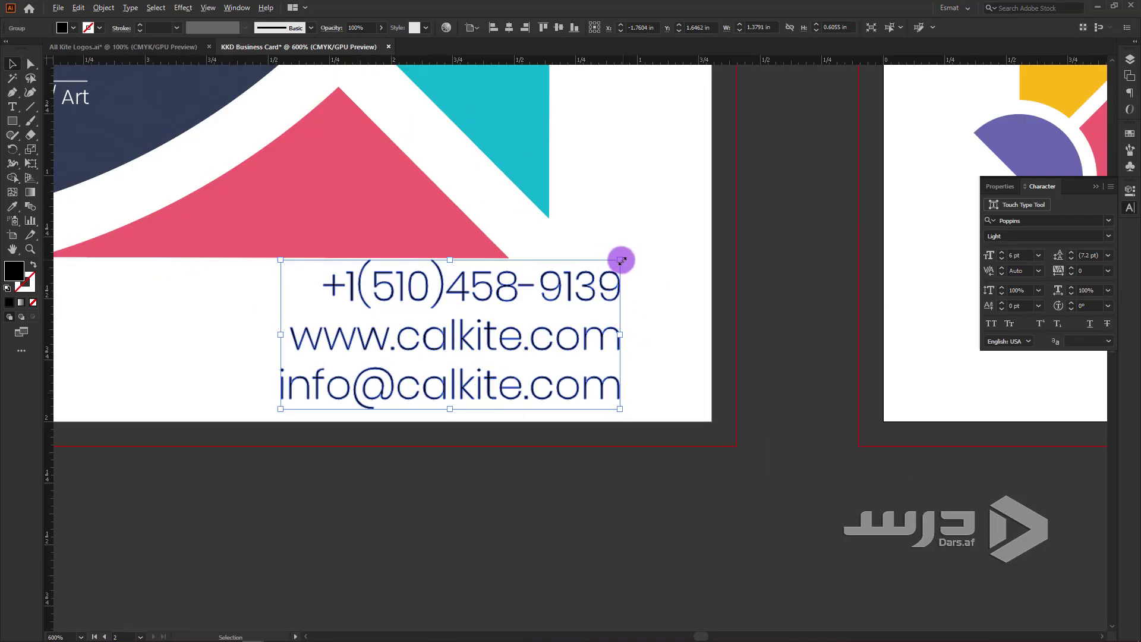
pyautogui.moveTo(621, 260); pyautogui.dragTo(549, 302)
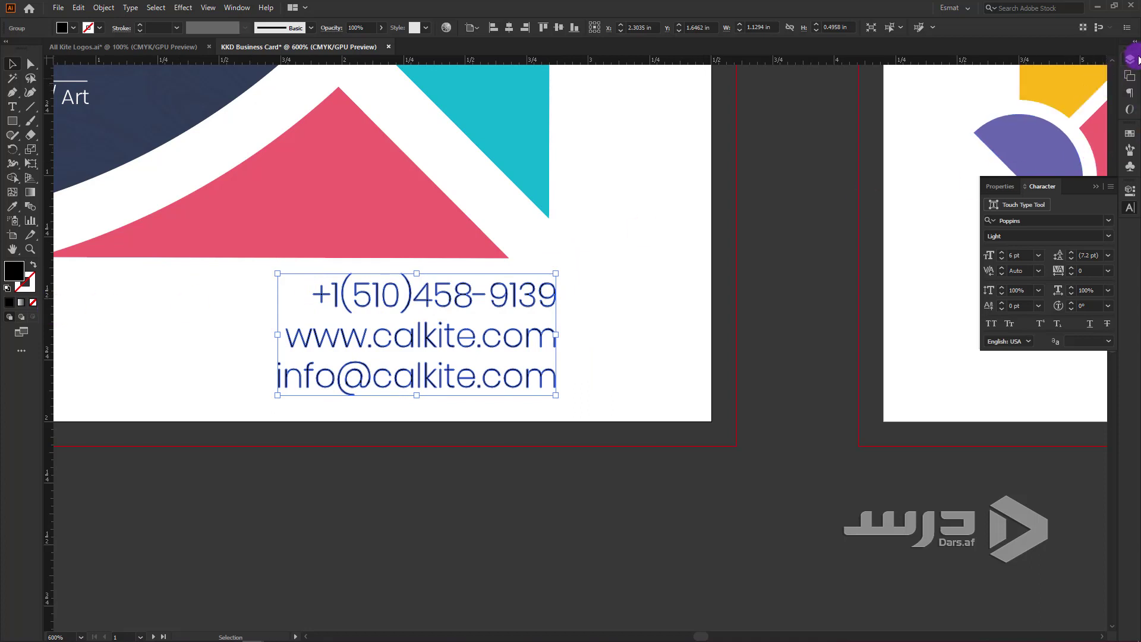
# - Pull out a vertical guide aligned with the teal shape's edge
pyautogui.click(1130, 61)
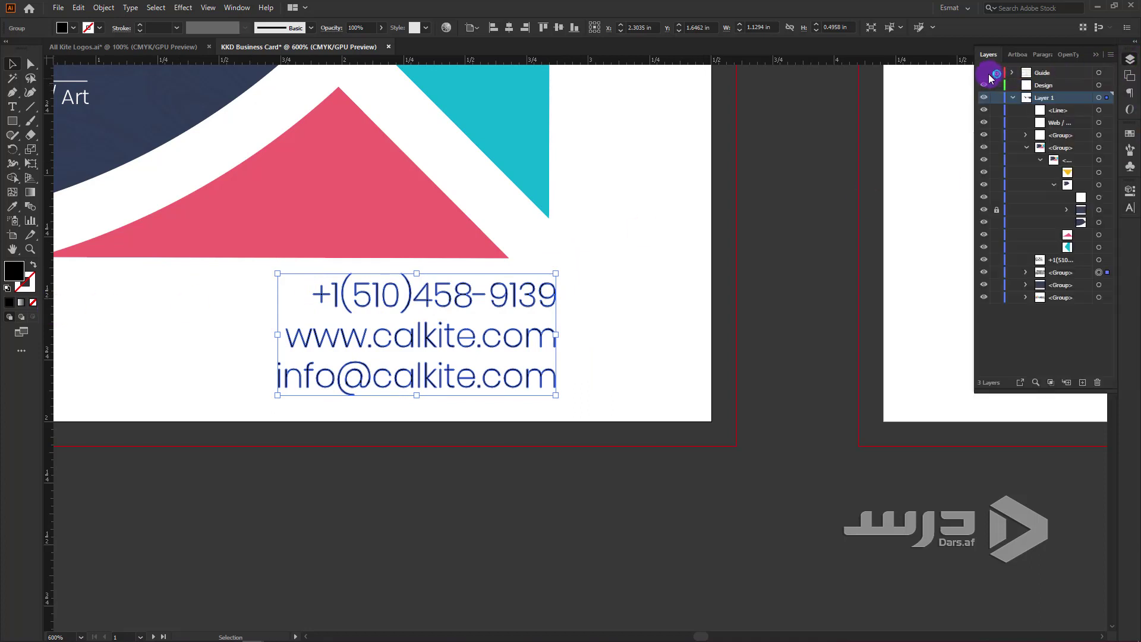
pyautogui.click(984, 73)
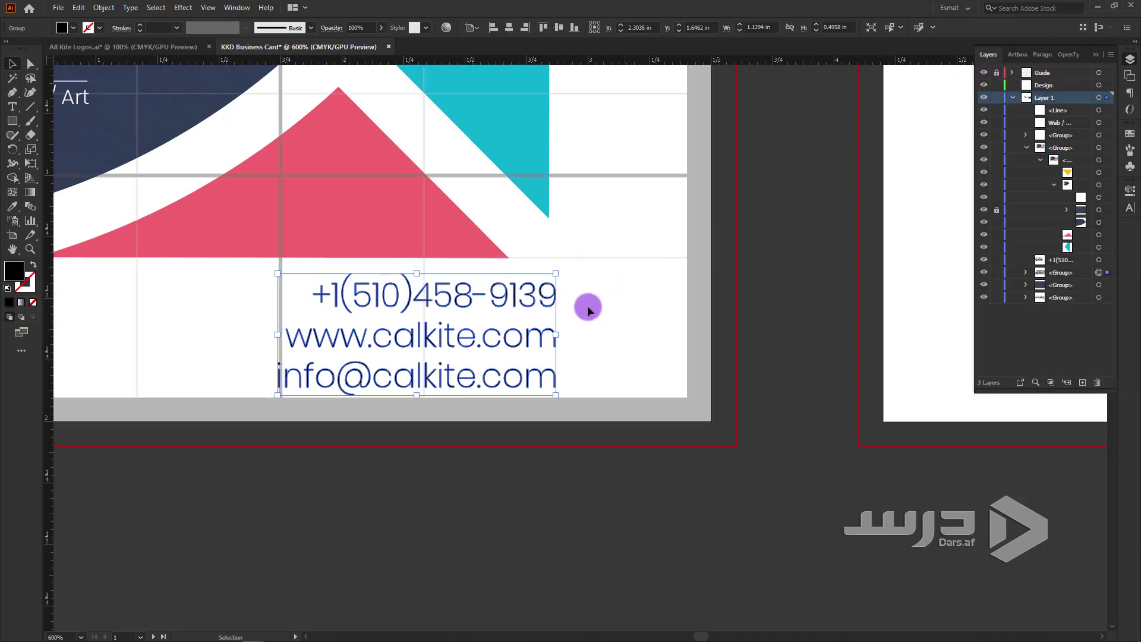
pyautogui.click(984, 73)
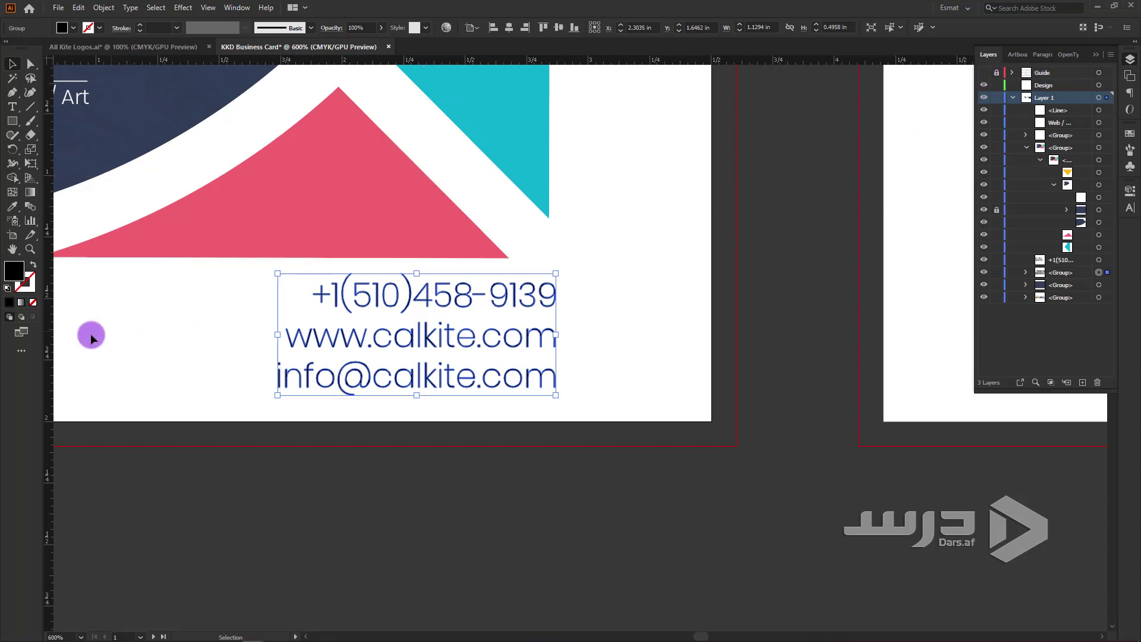
pyautogui.moveTo(50, 343); pyautogui.dragTo(549, 339)
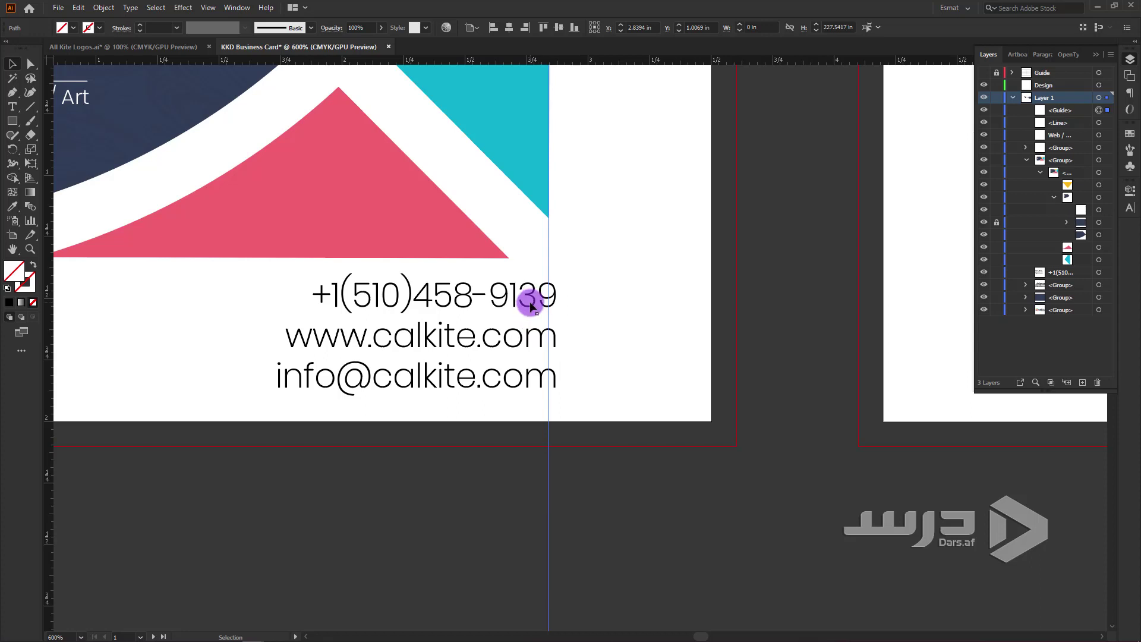
pyautogui.moveTo(524, 301); pyautogui.dragTo(524, 310)
# - Snap the contact text's right edge to the vertical guide
pyautogui.press('Right')
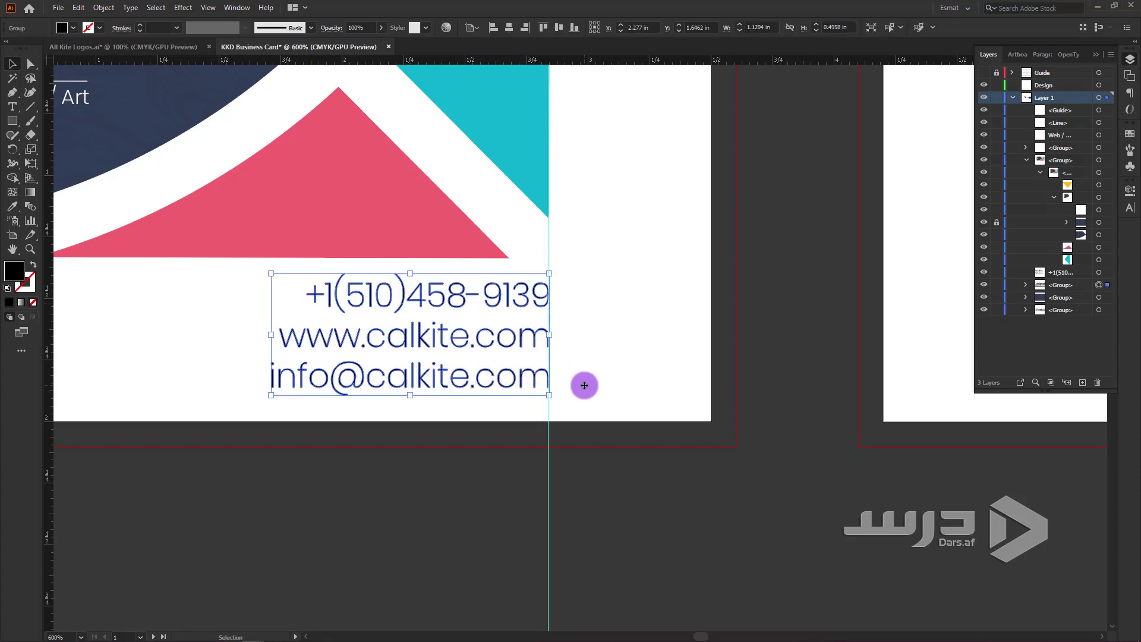
pyautogui.scroll(3, 584, 385)
pyautogui.scroll(6, 407, 399)
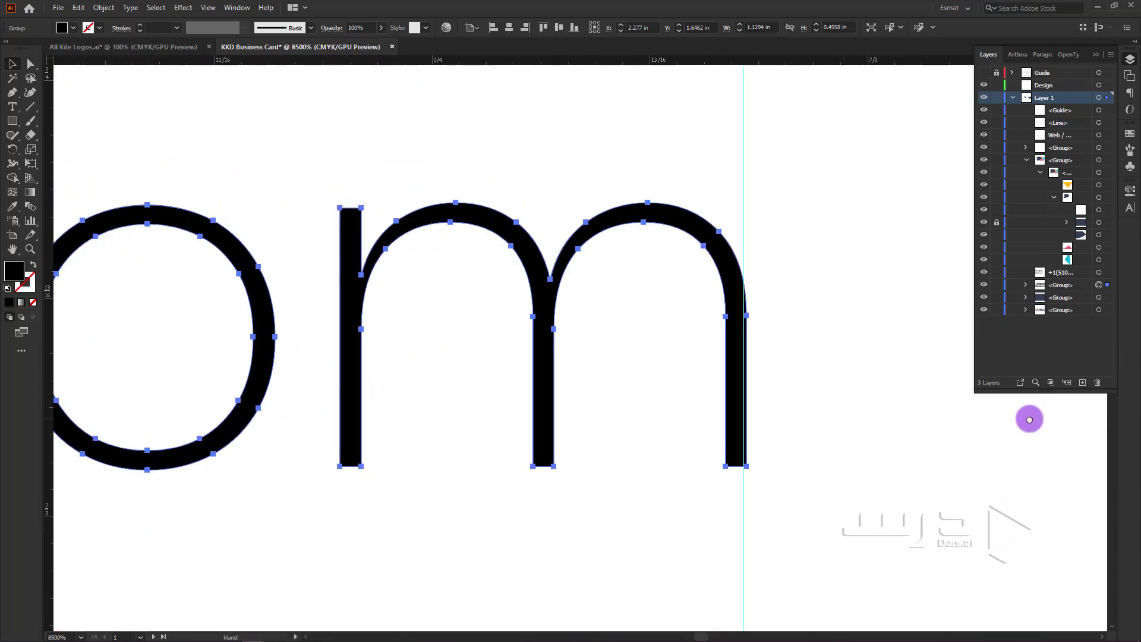
pyautogui.moveTo(759, 295); pyautogui.dragTo(771, 304)
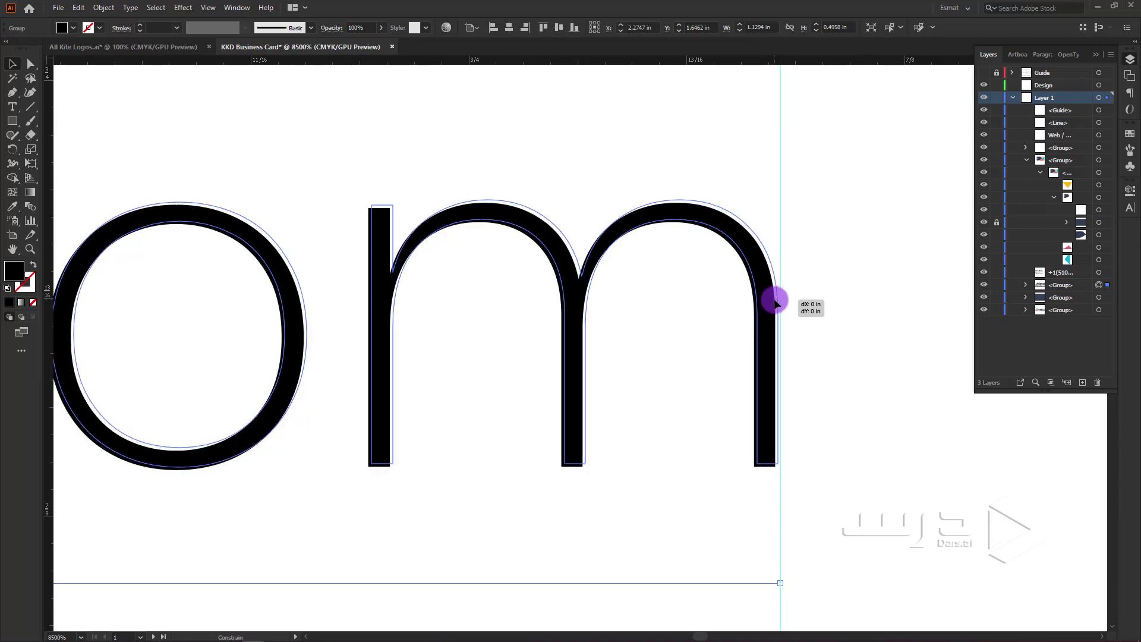
pyautogui.moveTo(771, 304); pyautogui.dragTo(775, 302)
pyautogui.click(830, 363)
pyautogui.scroll(-5, 792, 380)
pyautogui.scroll(-3, 788, 387)
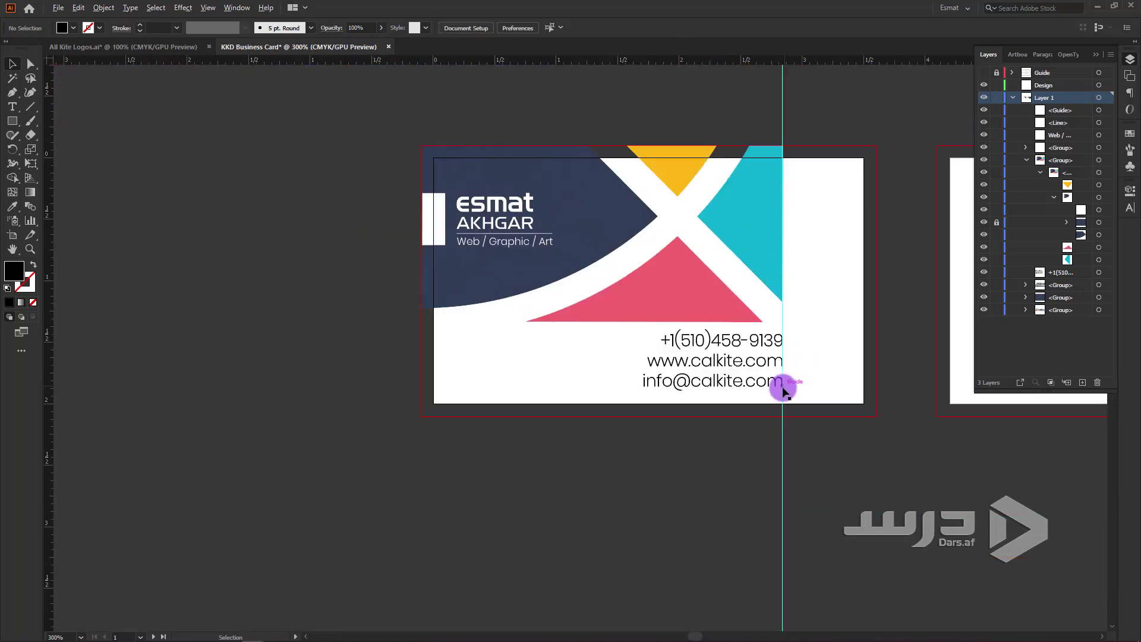
# - Scale the contact text group down a little more
pyautogui.click(766, 387)
pyautogui.scroll(2, 765, 387)
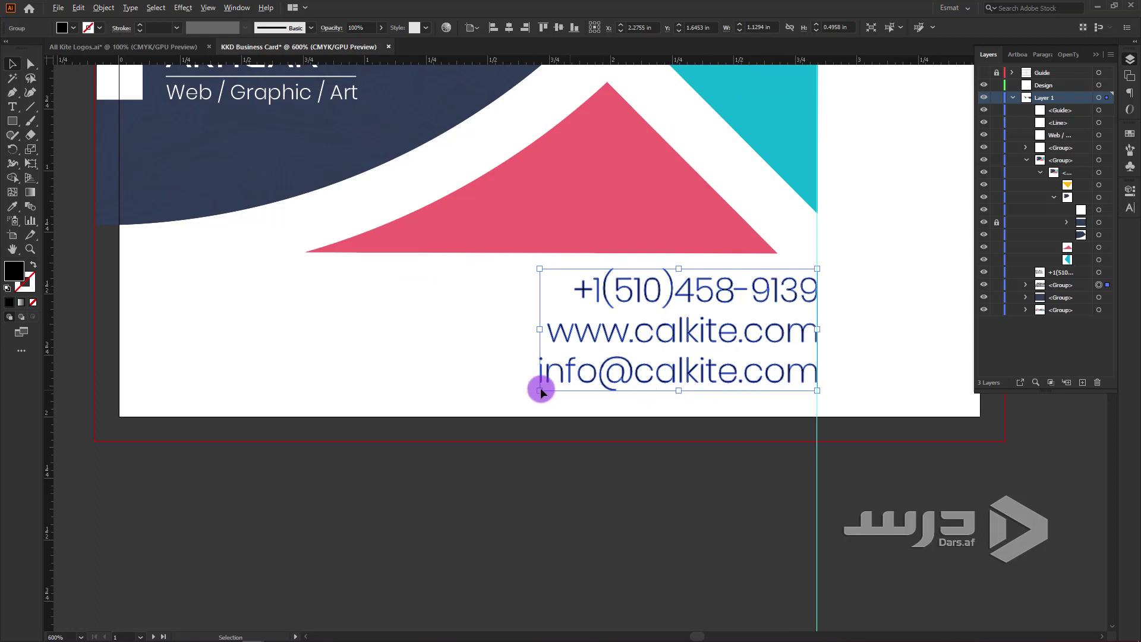
pyautogui.moveTo(536, 391); pyautogui.dragTo(542, 376)
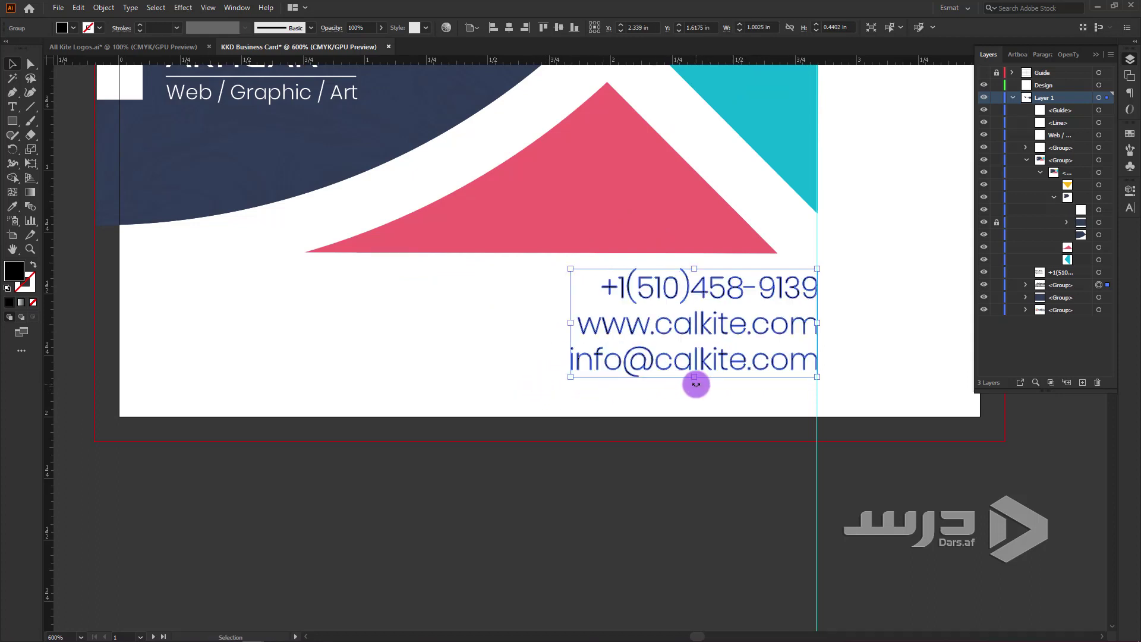
pyautogui.click(662, 491)
pyautogui.scroll(-2, 657, 496)
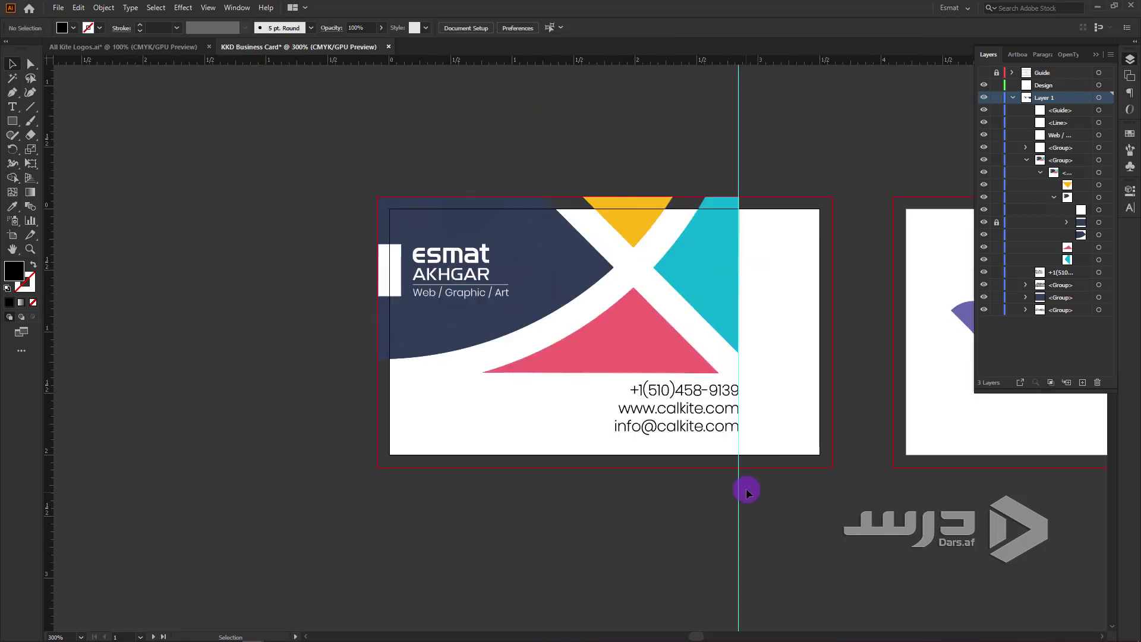
# - Colour the contact text dark navy and delete the vertical guide
pyautogui.click(699, 433)
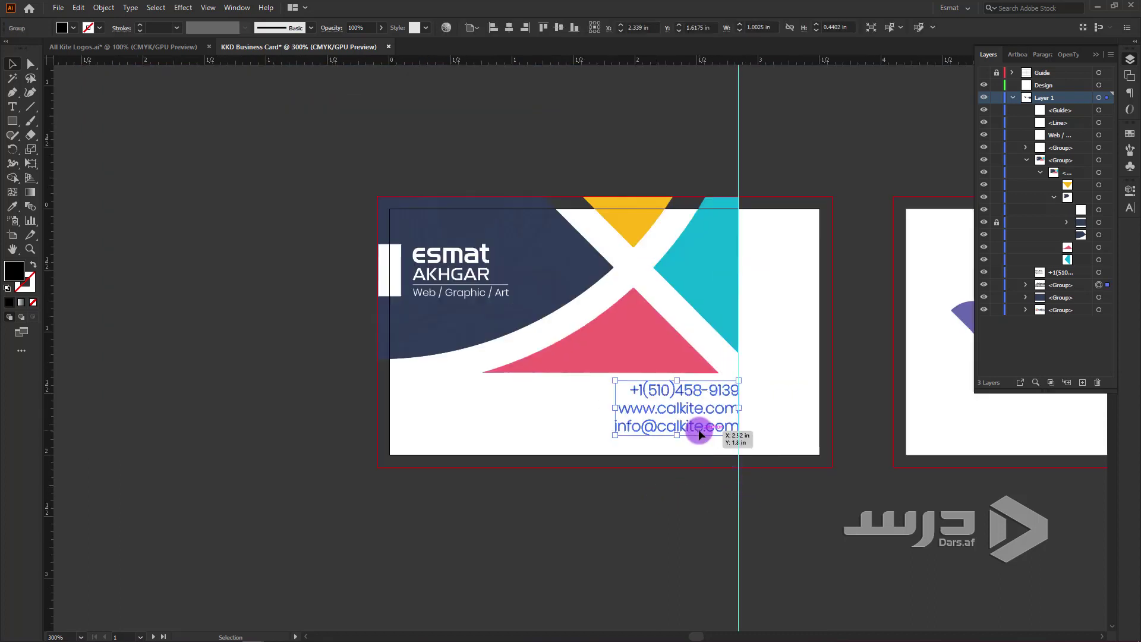
pyautogui.click(73, 28)
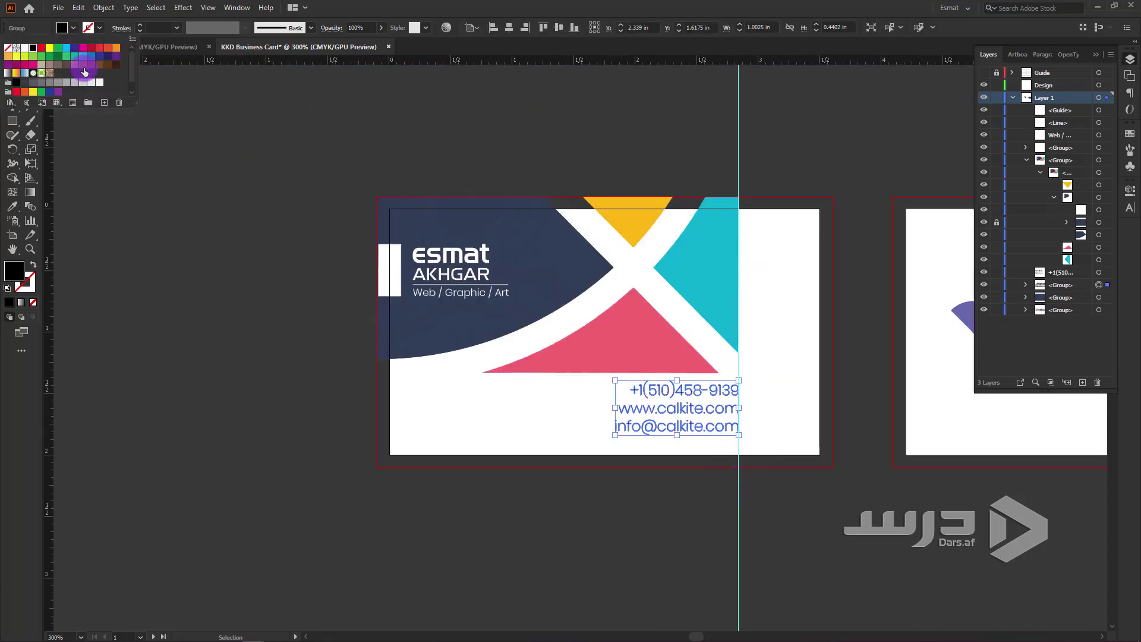
pyautogui.scroll(-1, 84, 72)
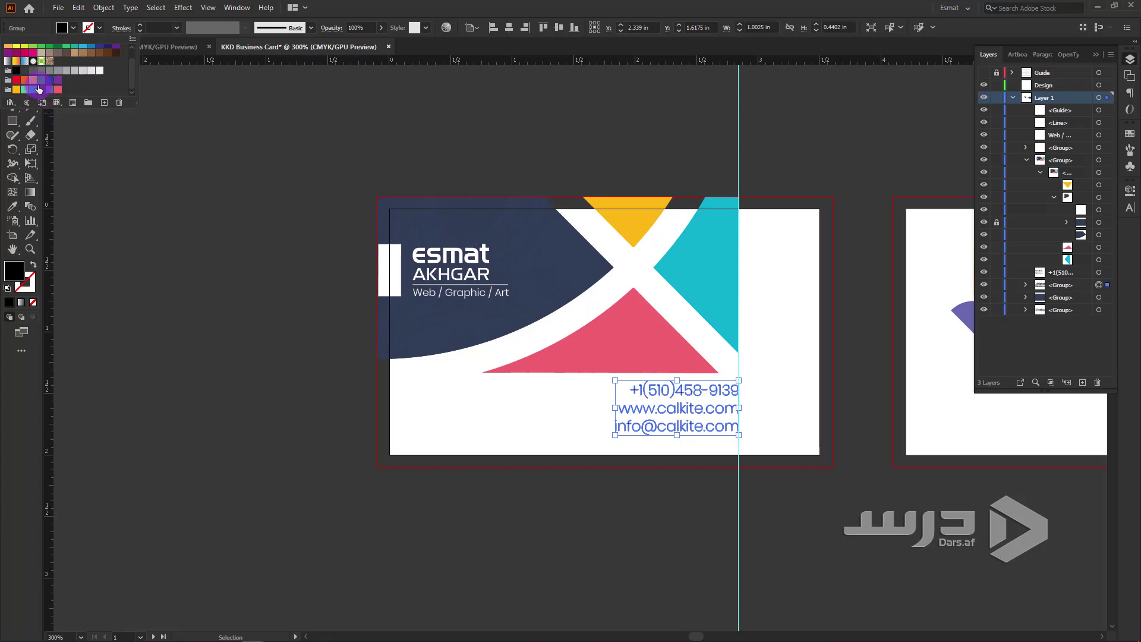
pyautogui.click(40, 94)
pyautogui.click(78, 30)
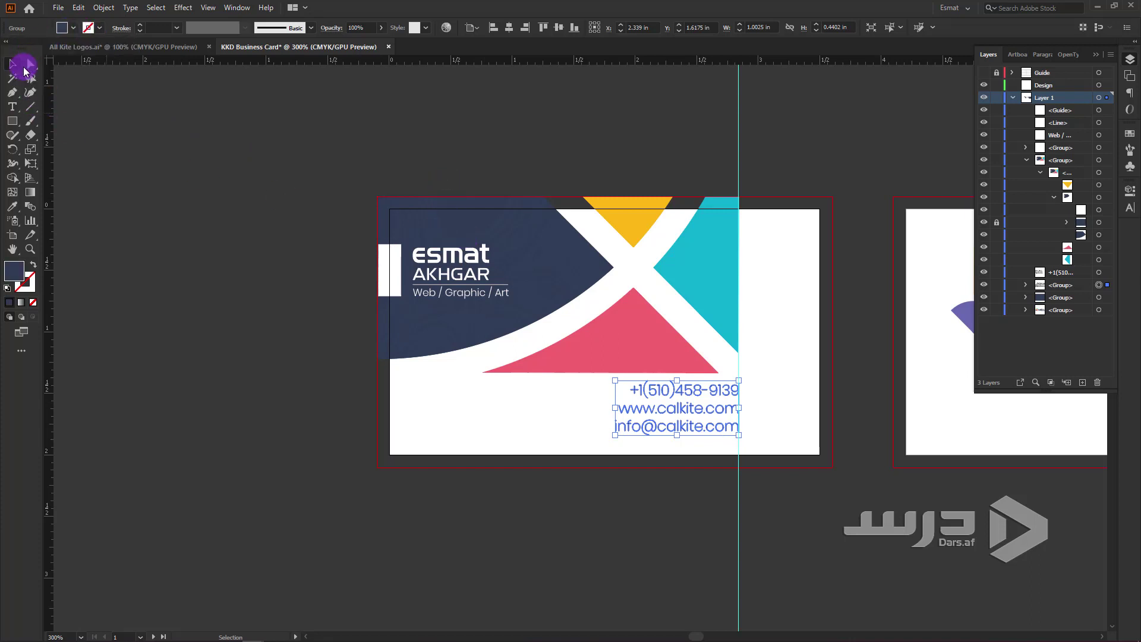
pyautogui.click(656, 531)
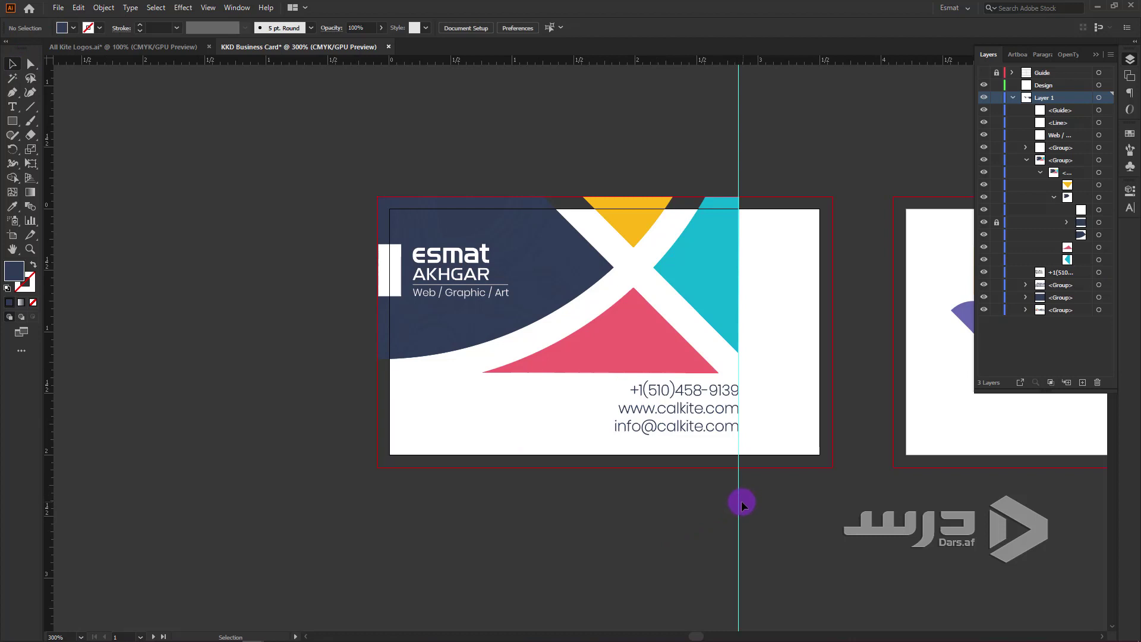
pyautogui.moveTo(738, 507); pyautogui.dragTo(738, 487)
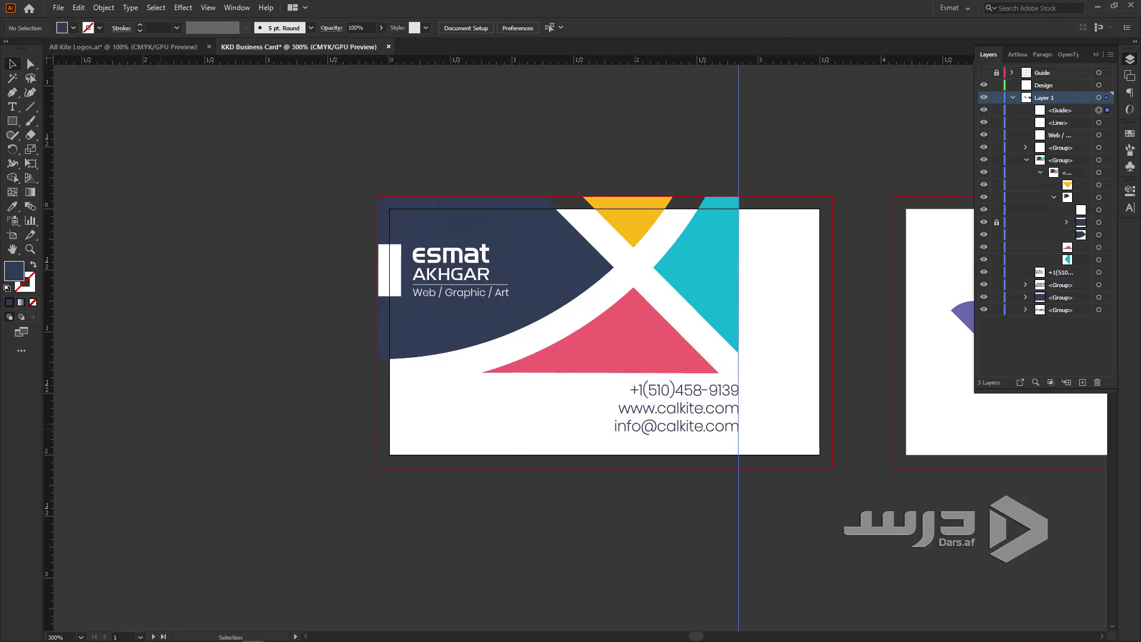
pyautogui.press('Delete')
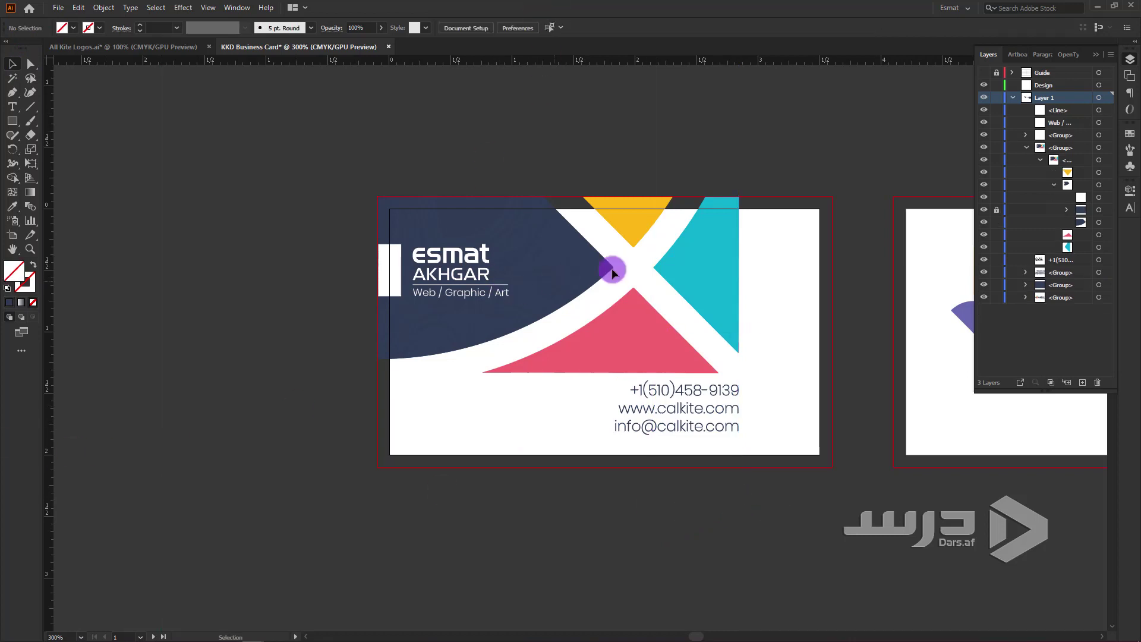
# - Show the guides and nudge the contact text block slightly lower
pyautogui.moveTo(746, 519)
pyautogui.mouseDown()
pyautogui.moveTo(520, 516)
pyautogui.moveTo(541, 543)
pyautogui.mouseUp()
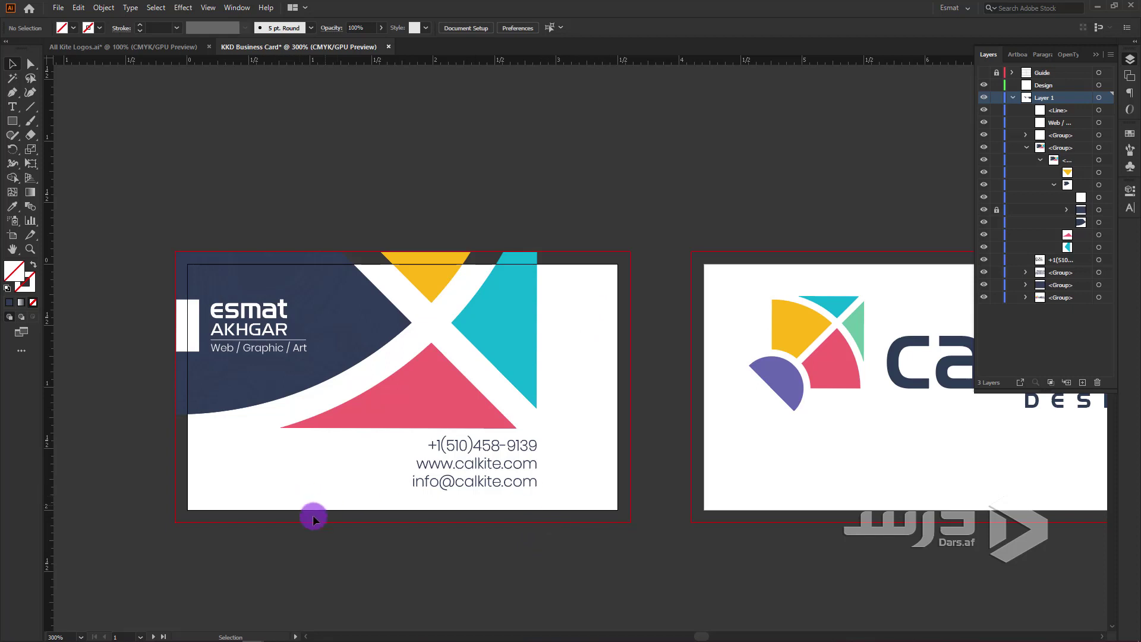
pyautogui.click(982, 72)
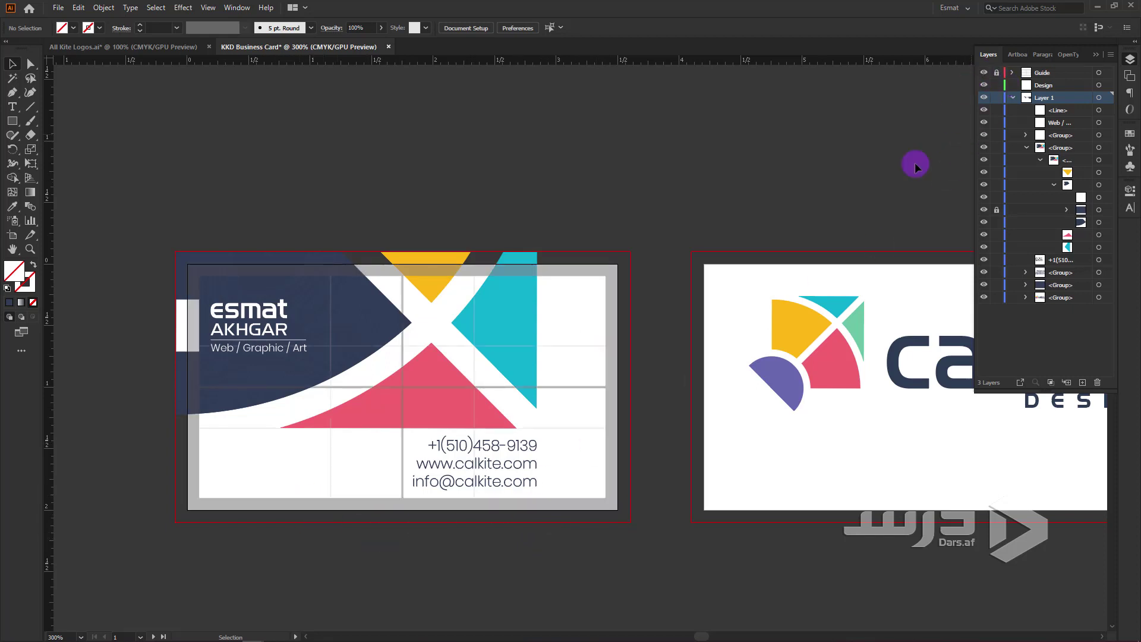
pyautogui.scroll(2, 487, 532)
pyautogui.scroll(1, 484, 535)
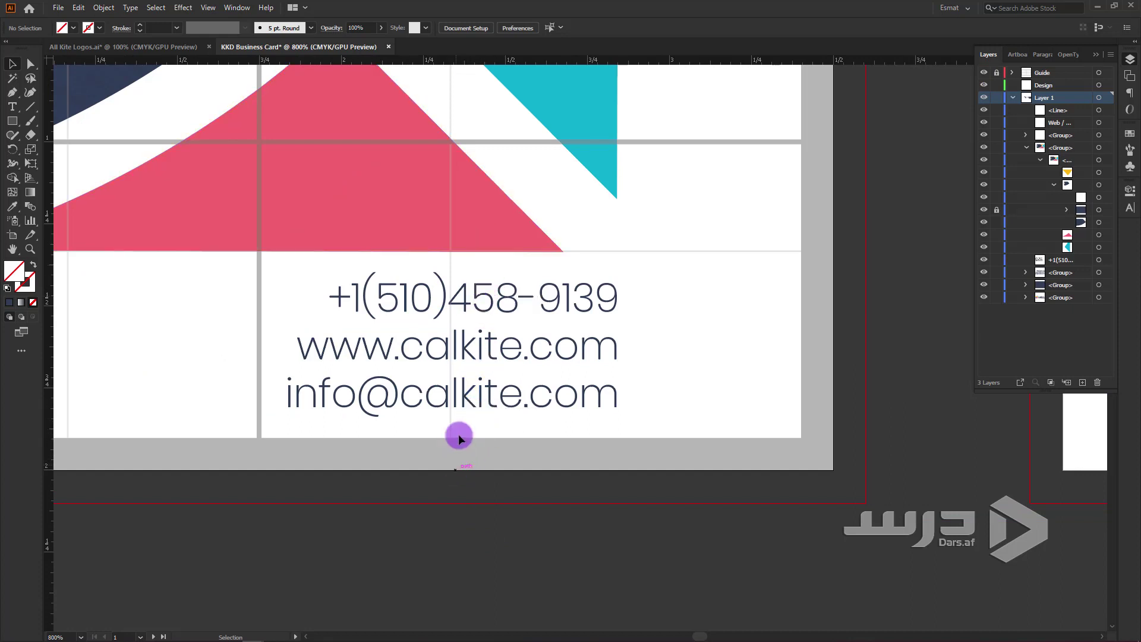
pyautogui.click(475, 408)
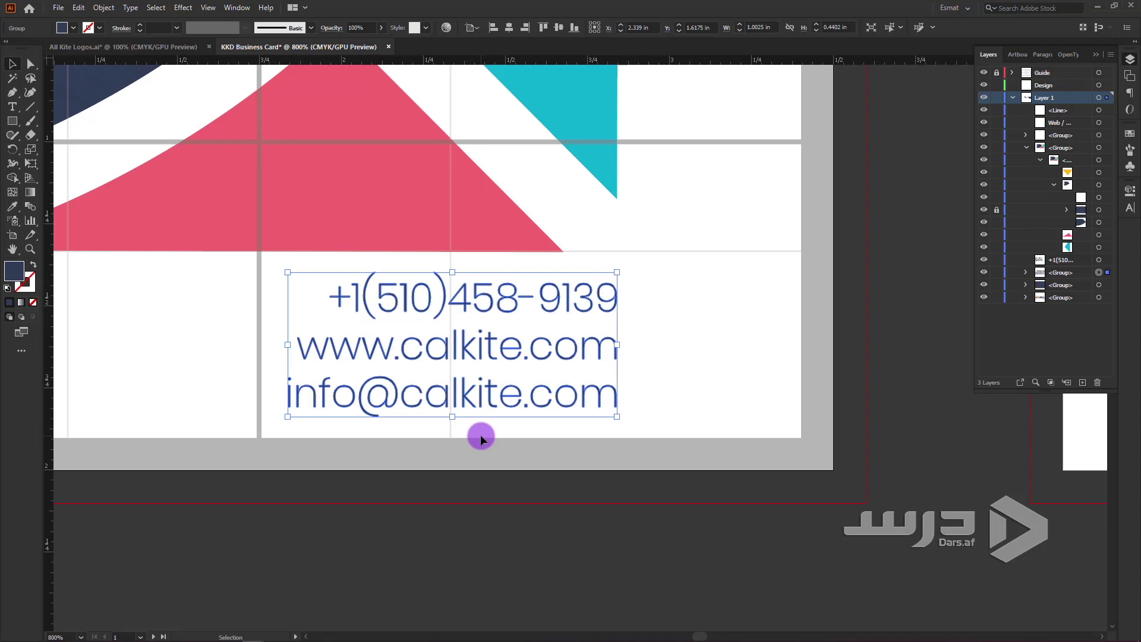
pyautogui.scroll(1, 478, 437)
pyautogui.scroll(1, 463, 422)
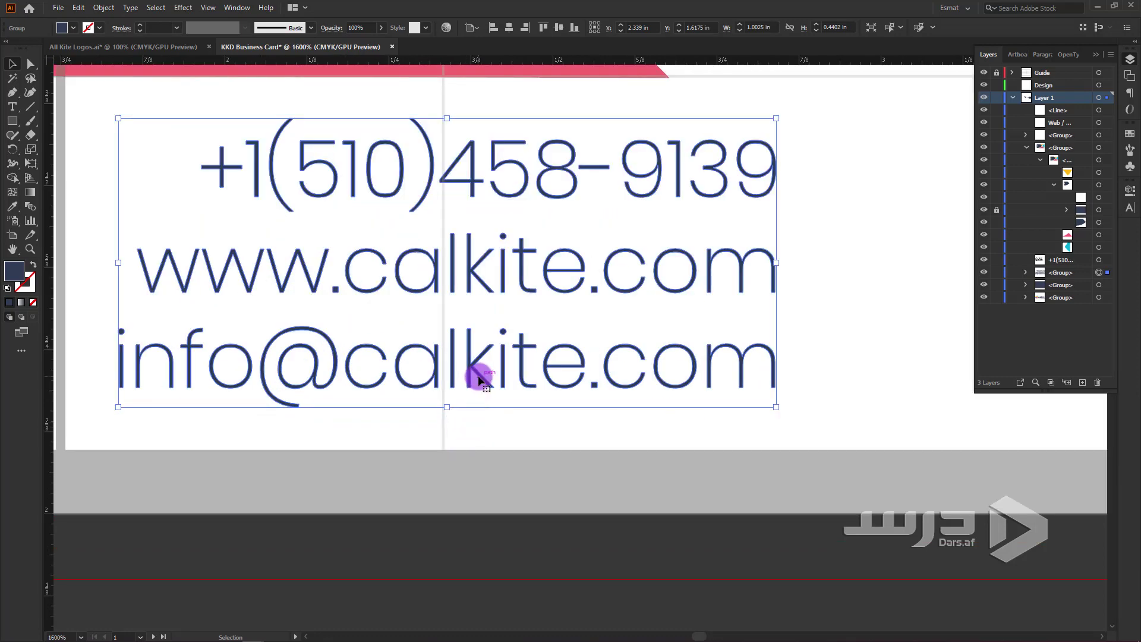
pyautogui.moveTo(479, 379); pyautogui.dragTo(478, 383)
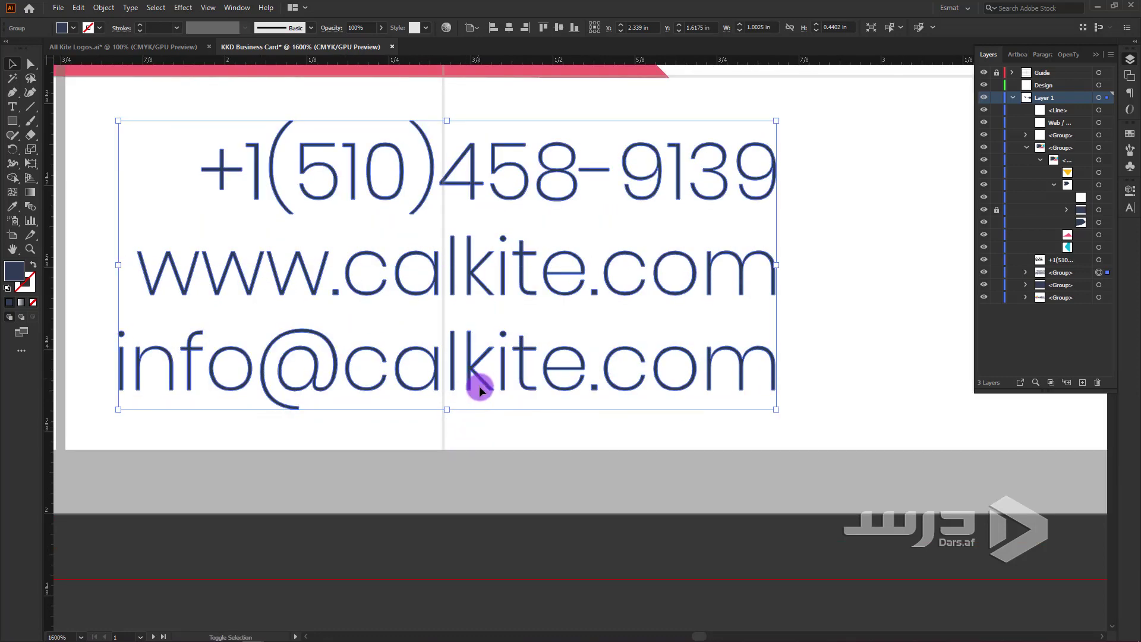
pyautogui.scroll(-1, 485, 451)
pyautogui.scroll(-1, 485, 451)
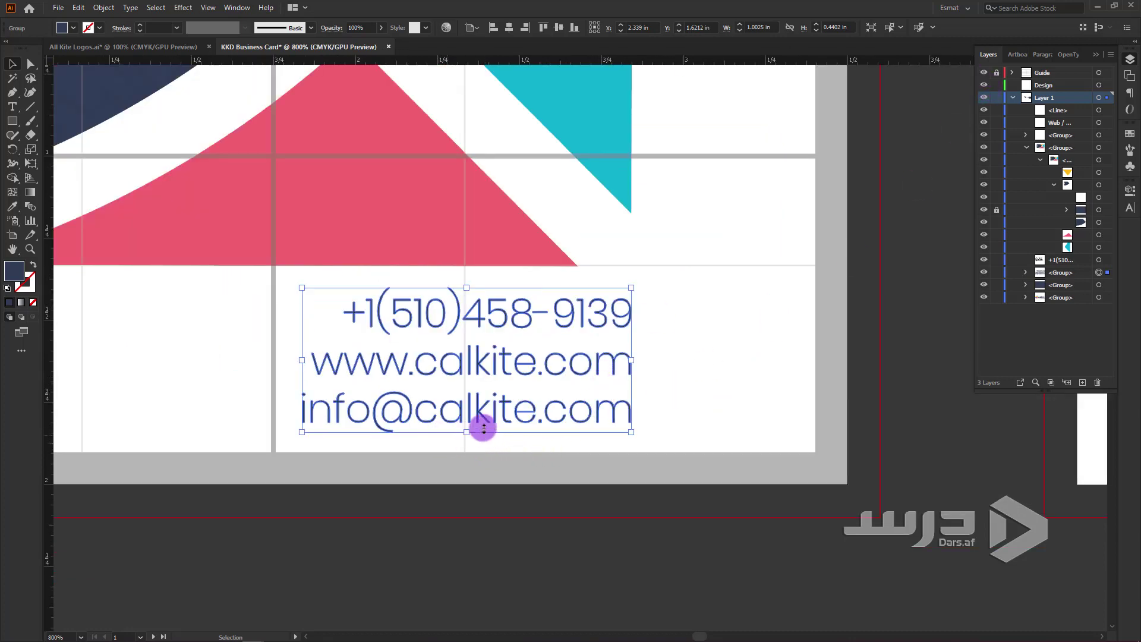
# - Hide the guides, deselect the text and zoom back out
pyautogui.click(983, 73)
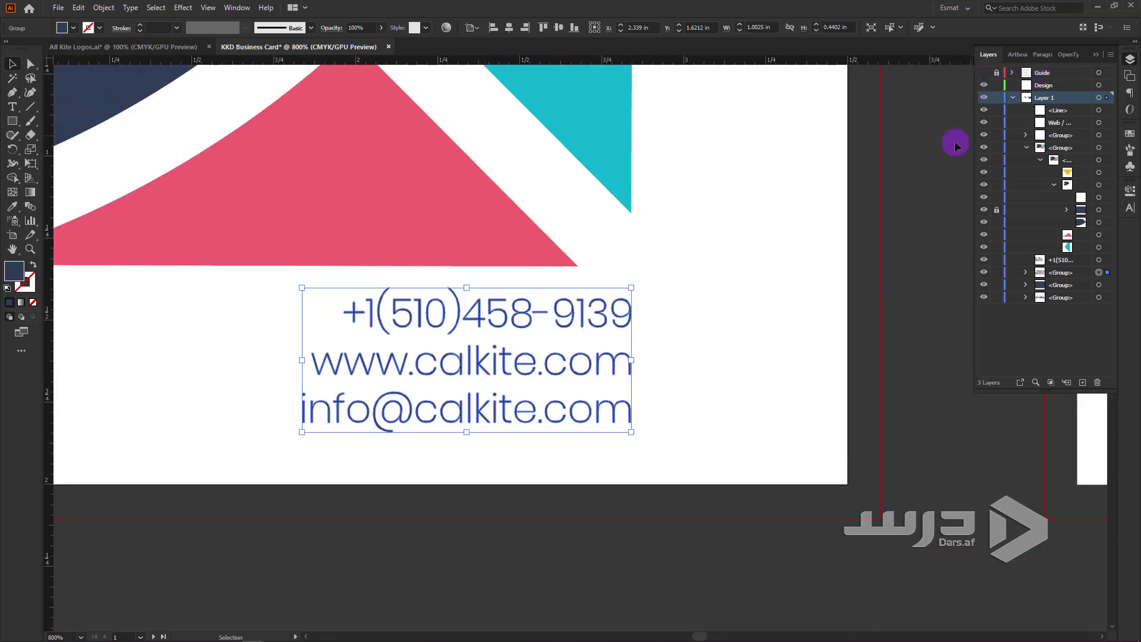
pyautogui.click(812, 618)
pyautogui.scroll(-3, 673, 572)
pyautogui.scroll(-1, 669, 576)
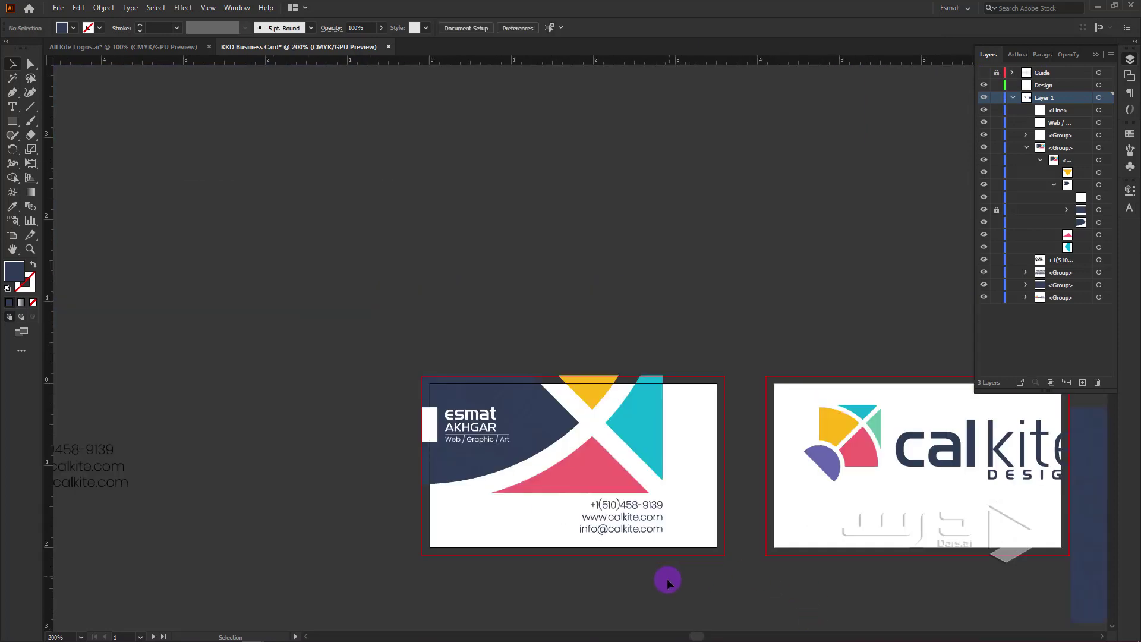
pyautogui.scroll(1, 665, 580)
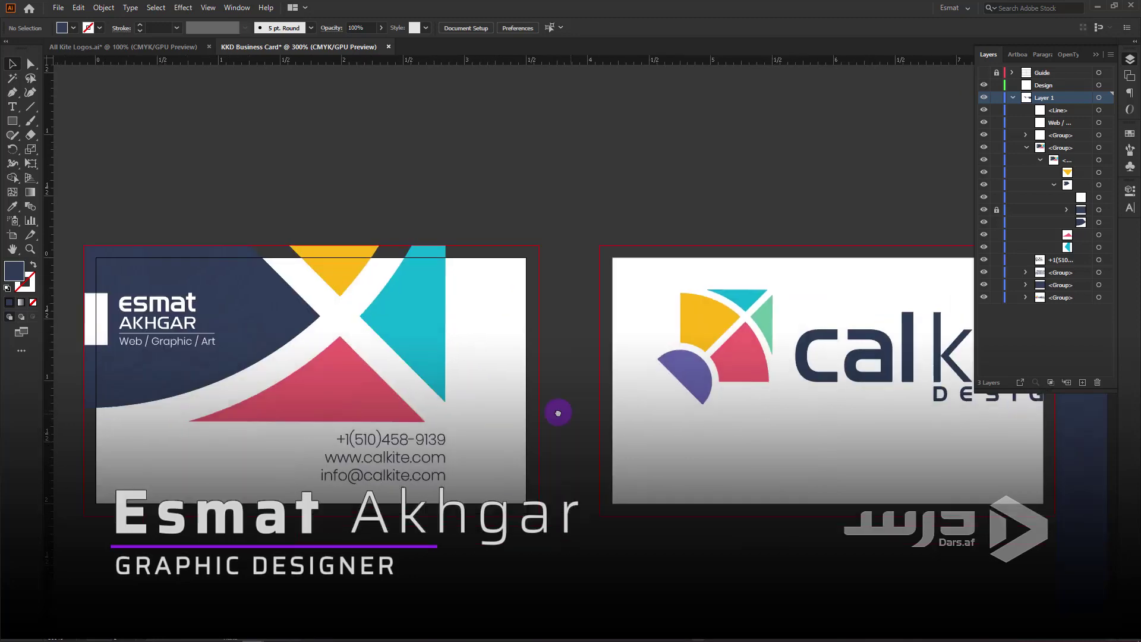
pyautogui.scroll(1, 702, 514)
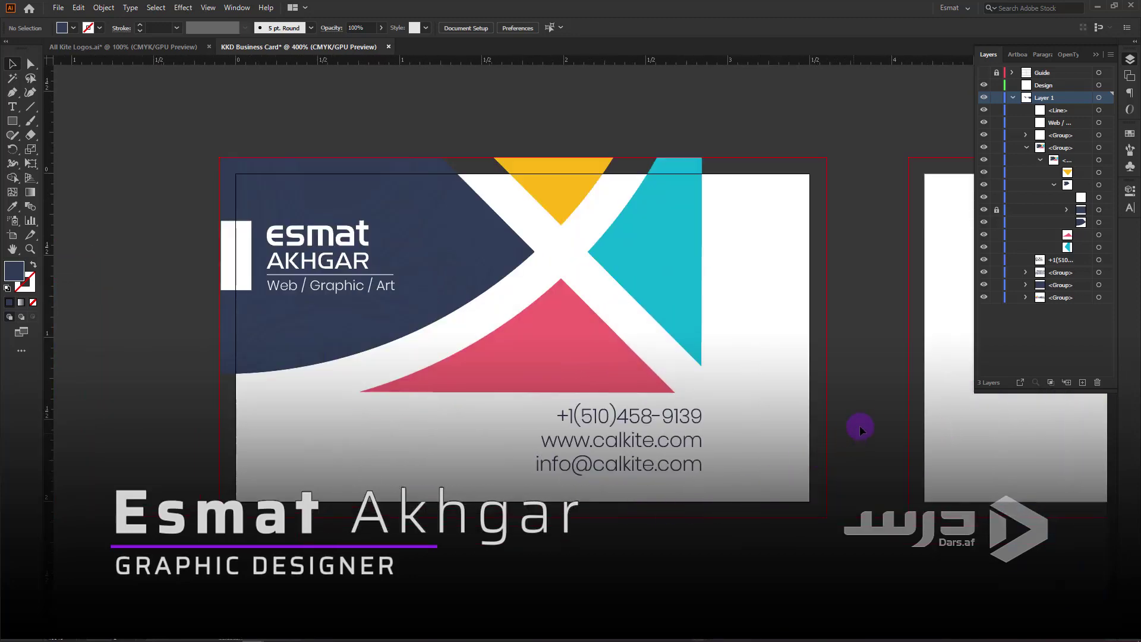
# - Move the Calkite logo above the artboards and add a new layer above Layer 1
pyautogui.scroll(-1, 962, 412)
pyautogui.moveTo(724, 464); pyautogui.dragTo(293, 474)
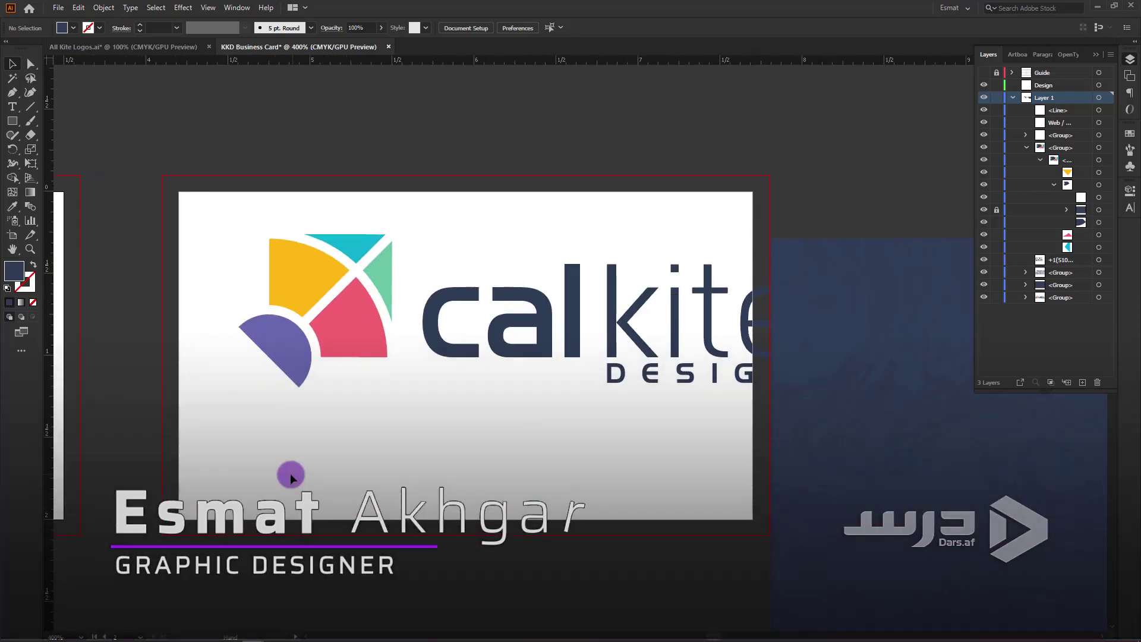
pyautogui.click(763, 476)
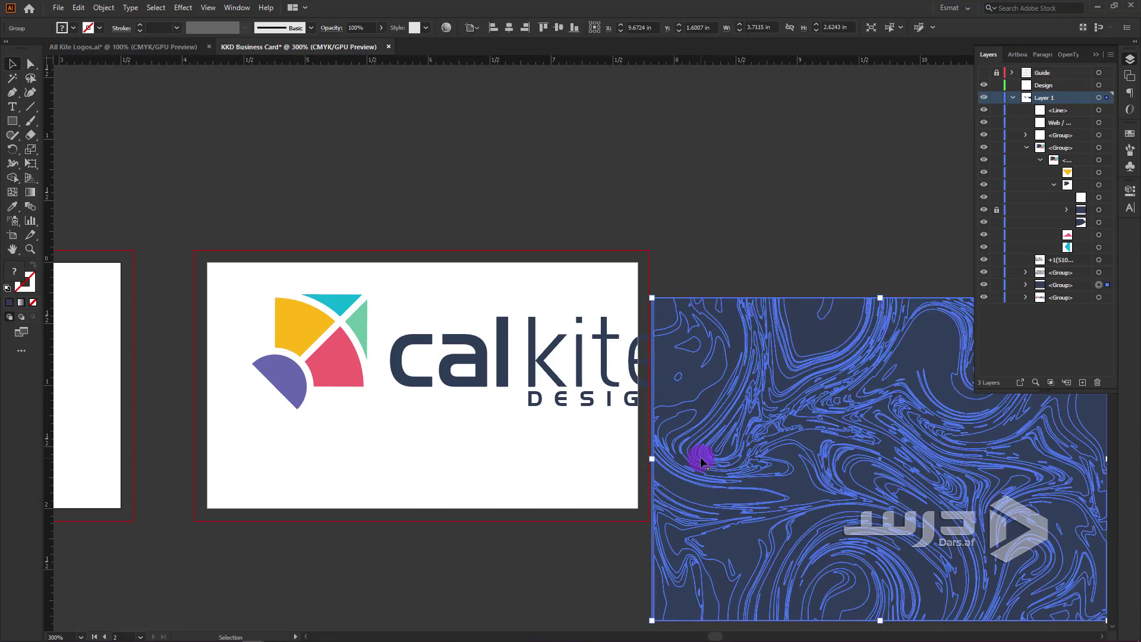
pyautogui.press('space')
pyautogui.moveTo(409, 431); pyautogui.dragTo(411, 458)
pyautogui.scroll(-1, 446, 433)
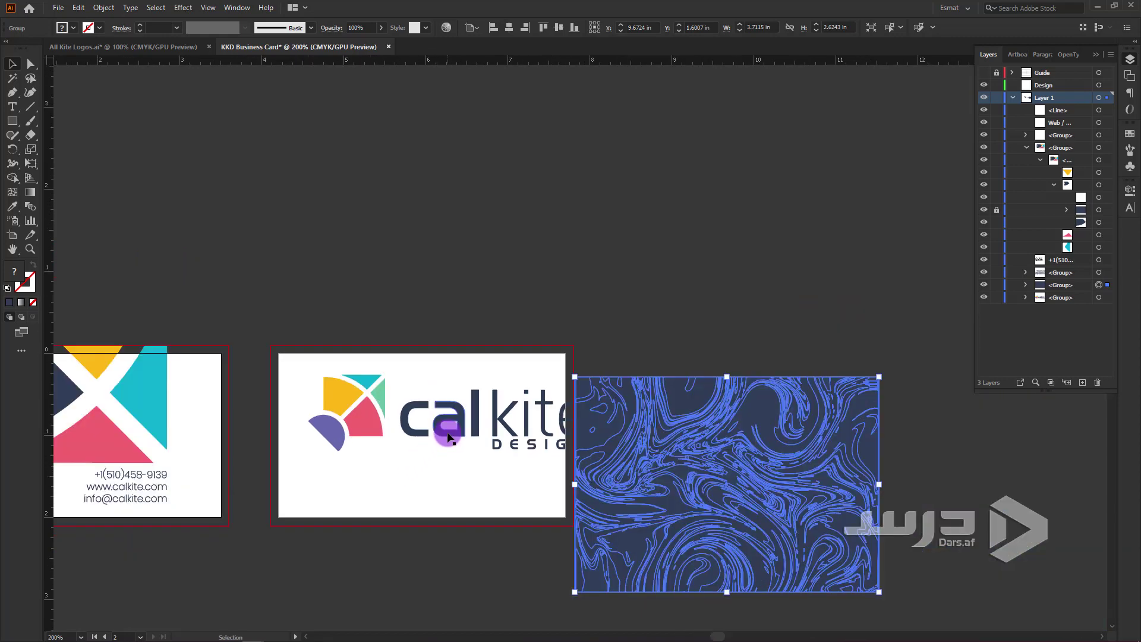
pyautogui.click(473, 439)
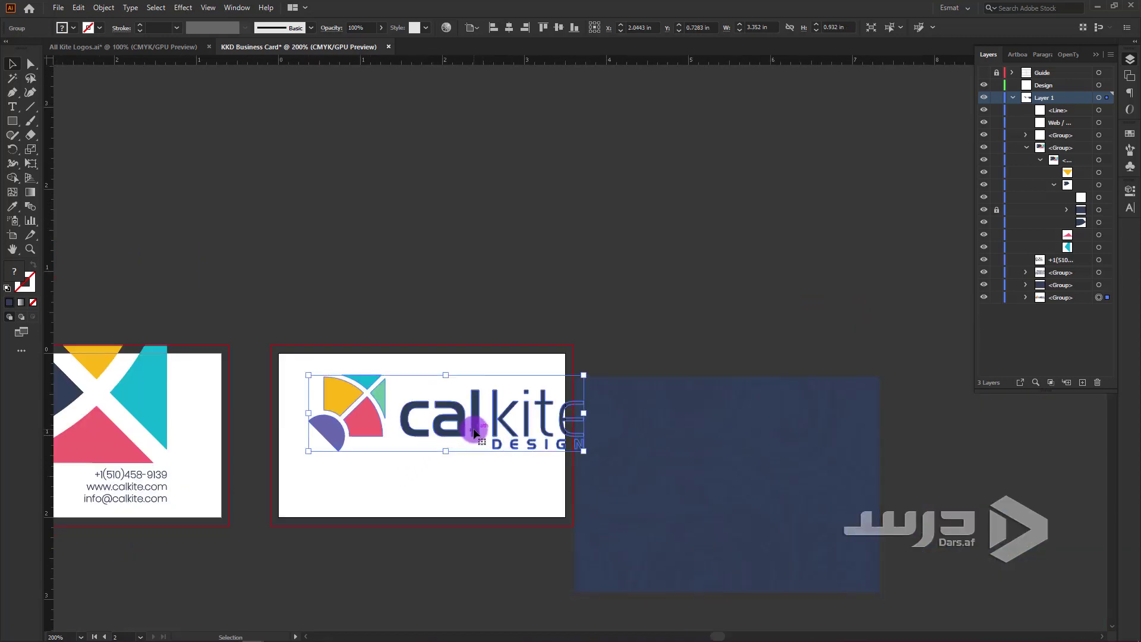
pyautogui.moveTo(473, 433); pyautogui.dragTo(459, 265)
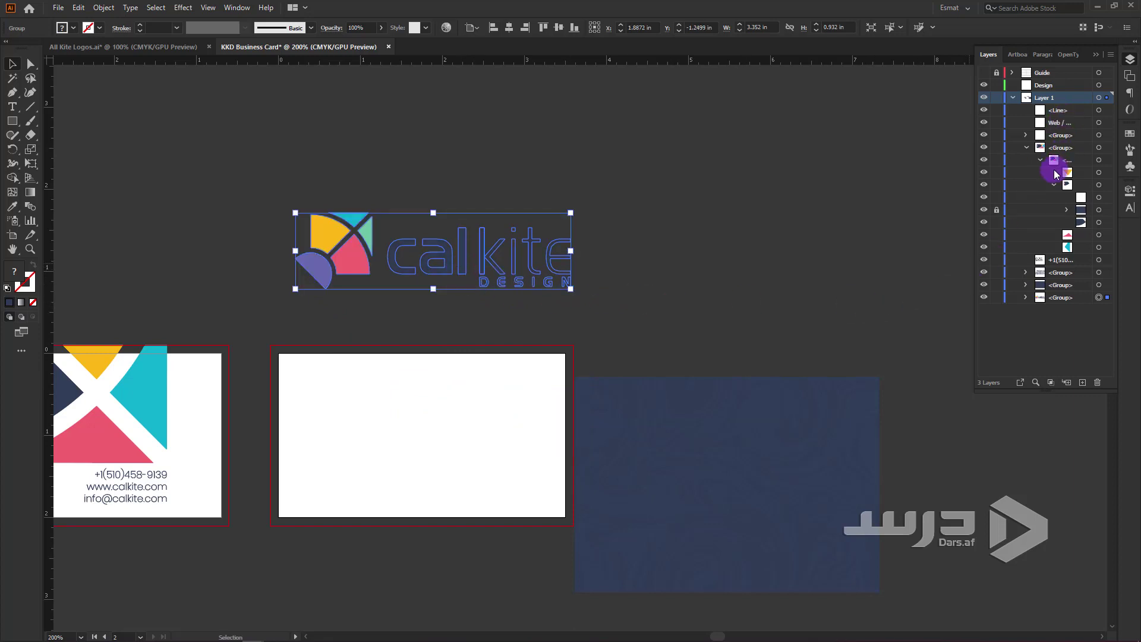
pyautogui.click(1081, 383)
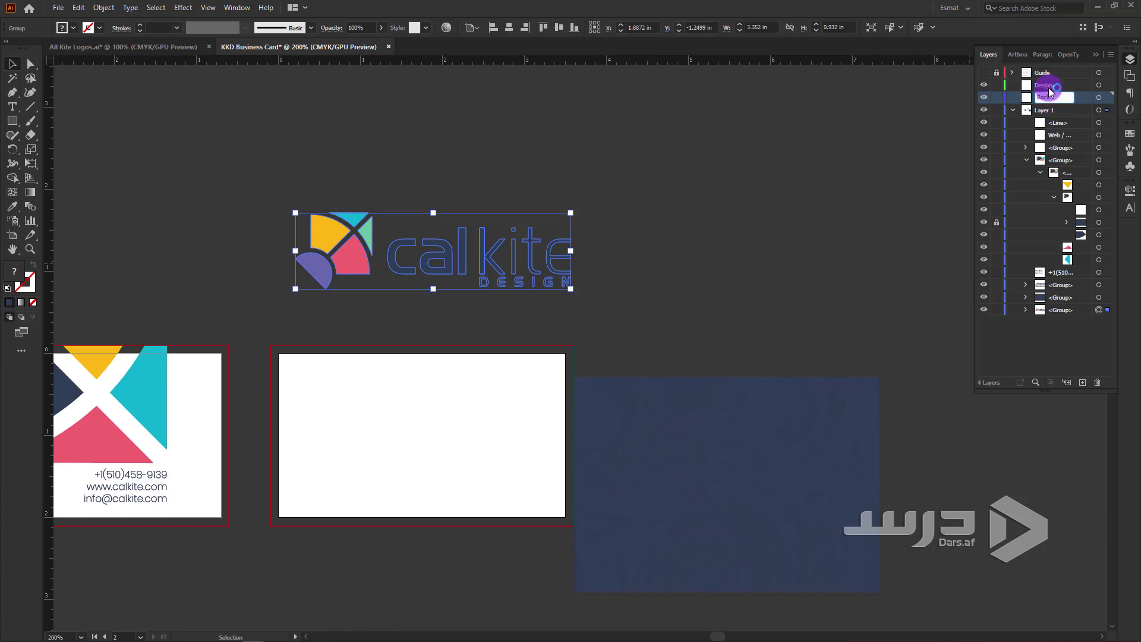
# - Rename the Design layer to Front and select the front card's objects
pyautogui.click(1048, 89)
pyautogui.write('Front')
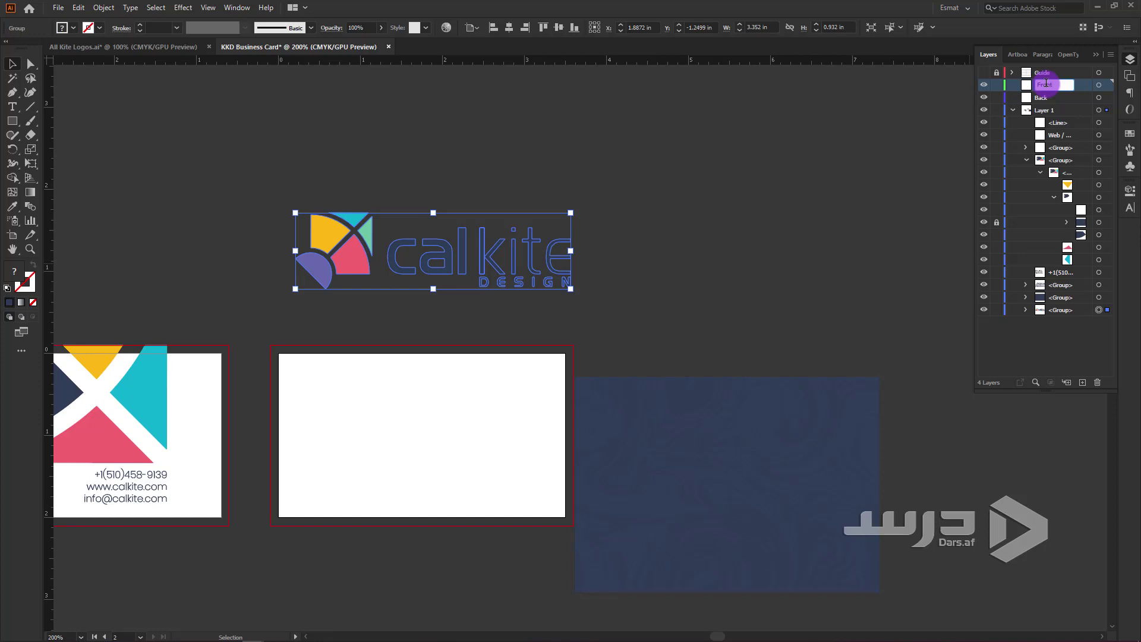
pyautogui.scroll(-1, 890, 233)
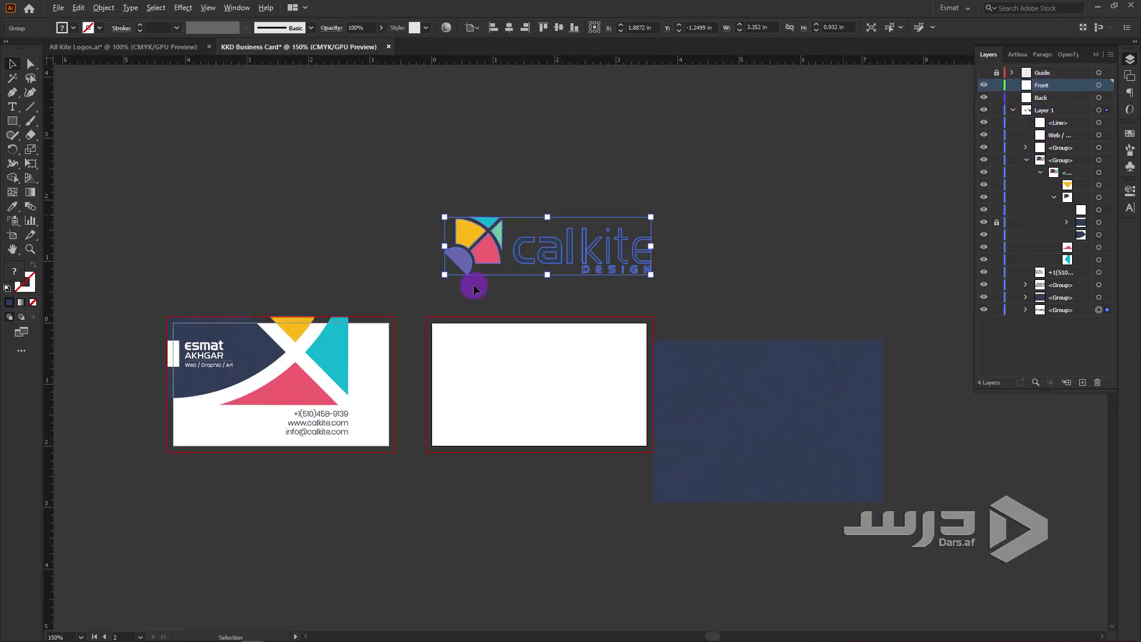
pyautogui.moveTo(398, 502); pyautogui.dragTo(397, 503)
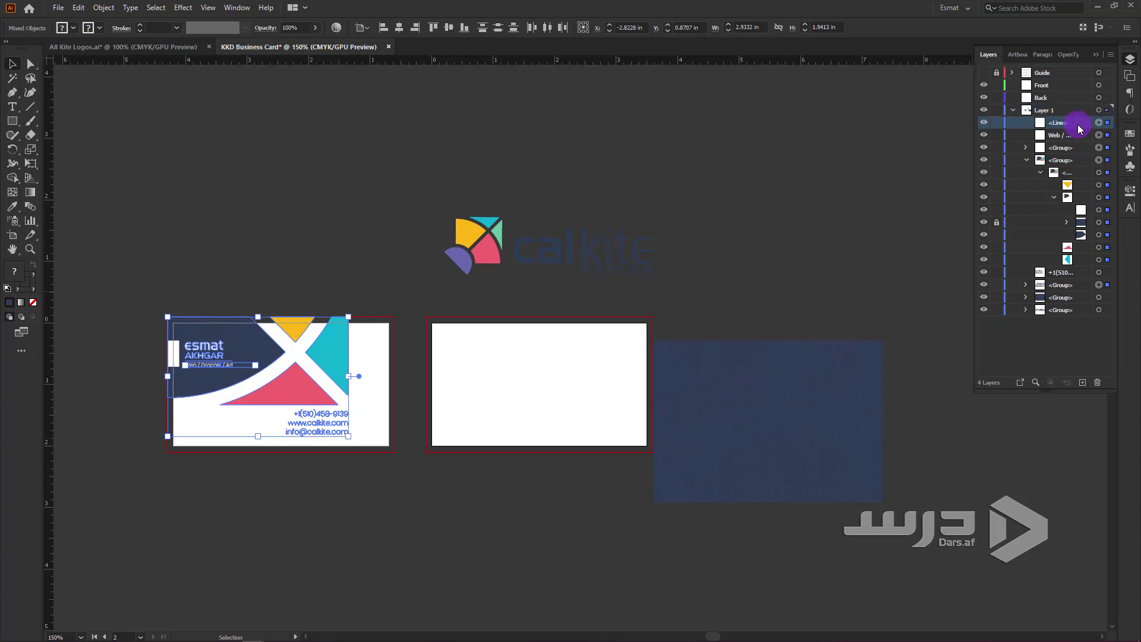
pyautogui.keyDown('ctrl'); pyautogui.click(1079, 260); pyautogui.keyUp('ctrl')
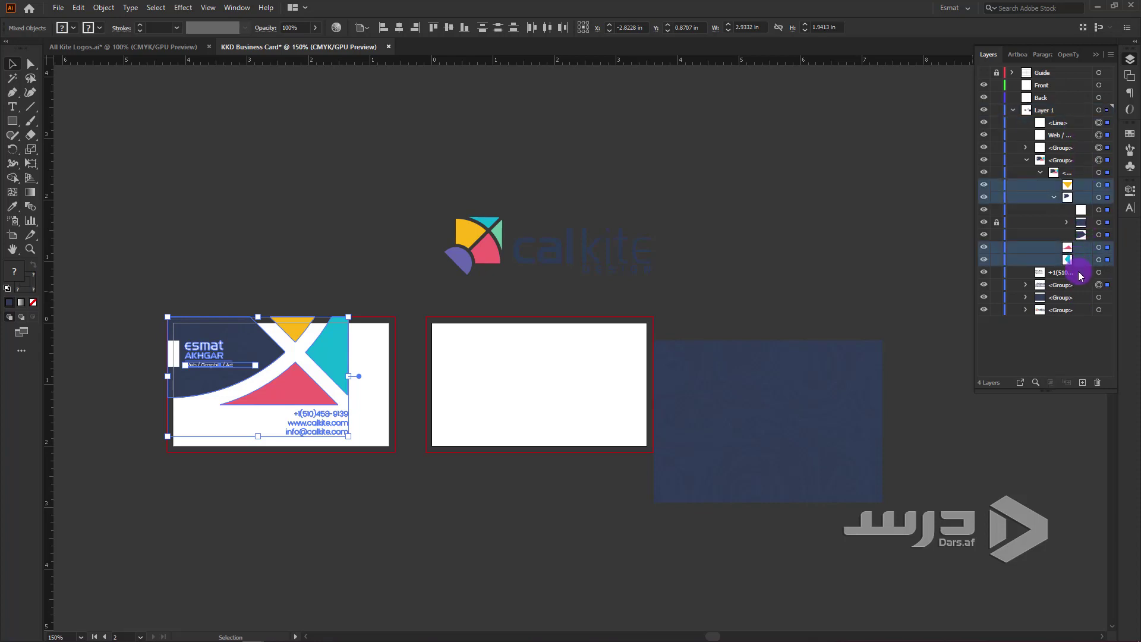
pyautogui.click(1012, 110)
pyautogui.click(1013, 110)
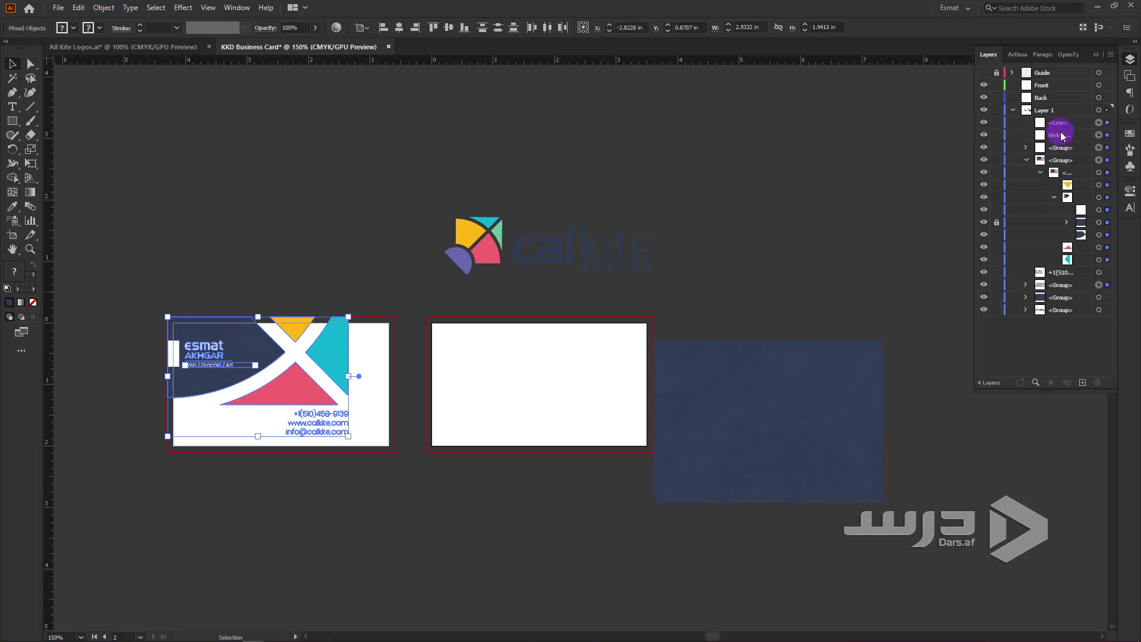
# - Move the front card's line, text, shape and group layers from Layer 1 into Front
pyautogui.click(1069, 123)
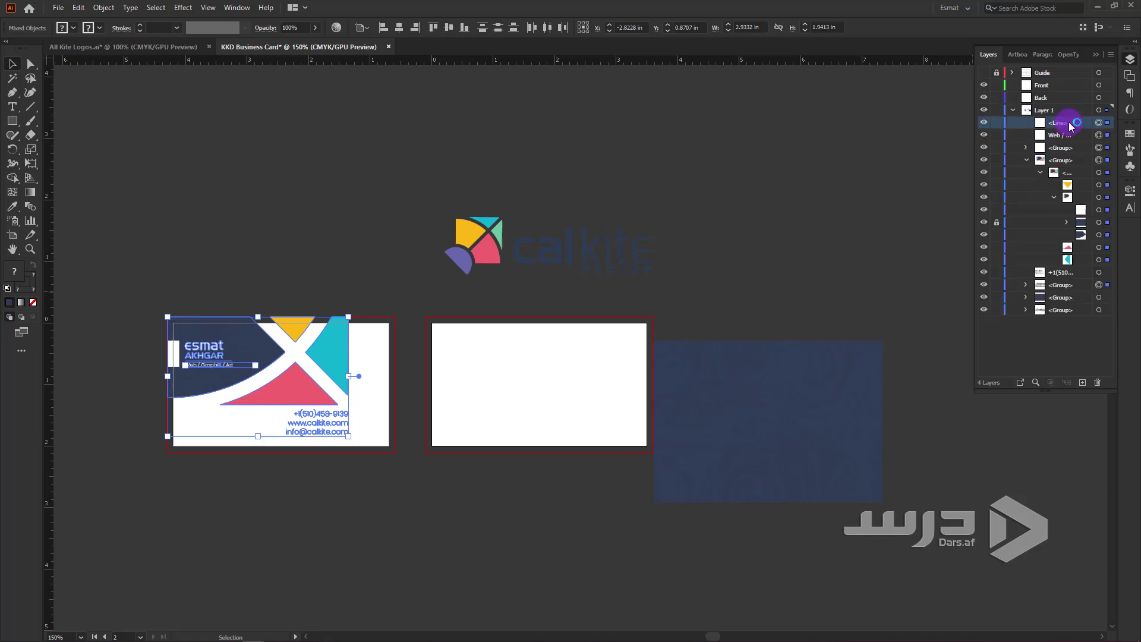
pyautogui.click(1087, 261)
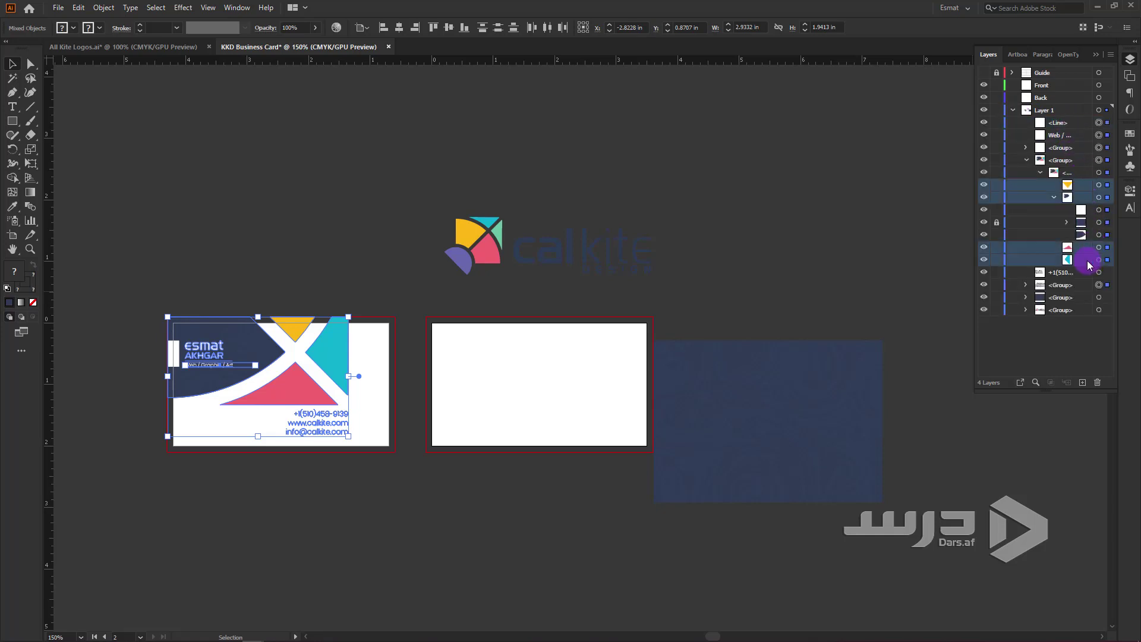
pyautogui.click(1074, 122)
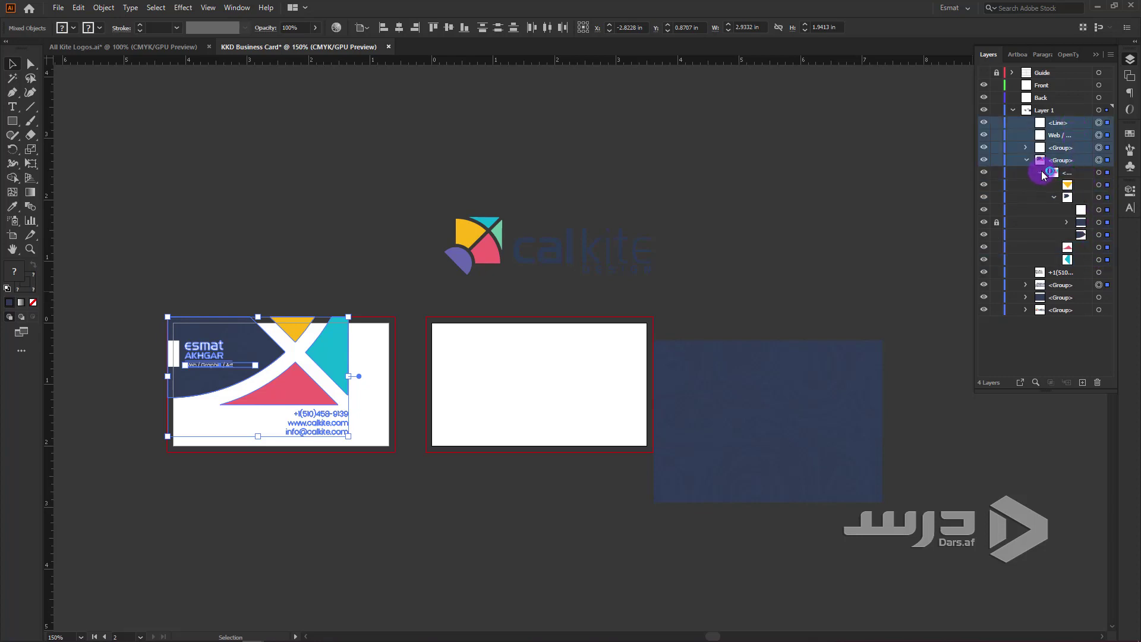
pyautogui.click(1041, 171)
pyautogui.click(1078, 116)
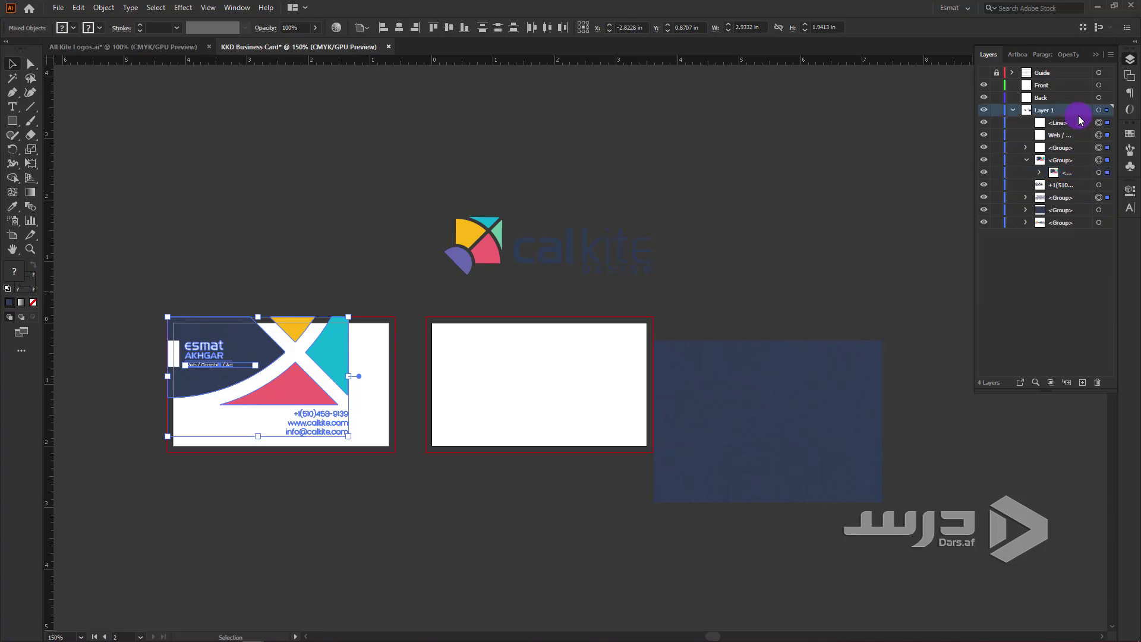
pyautogui.click(1073, 173)
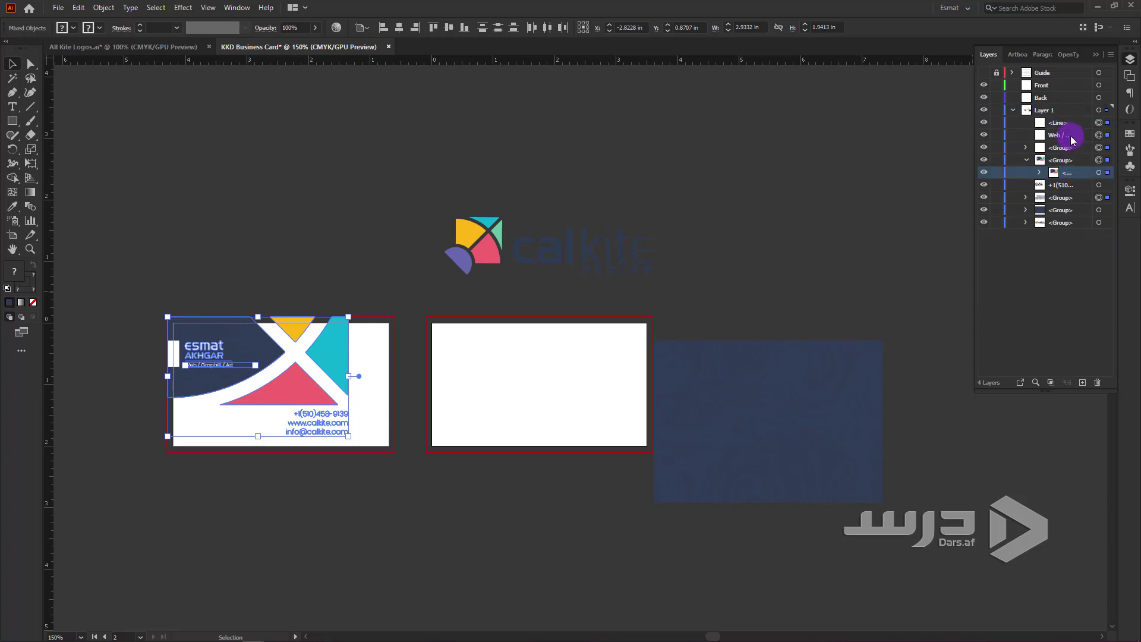
pyautogui.click(1063, 122)
pyautogui.keyDown('shift'); pyautogui.click(1046, 161); pyautogui.keyUp('shift')
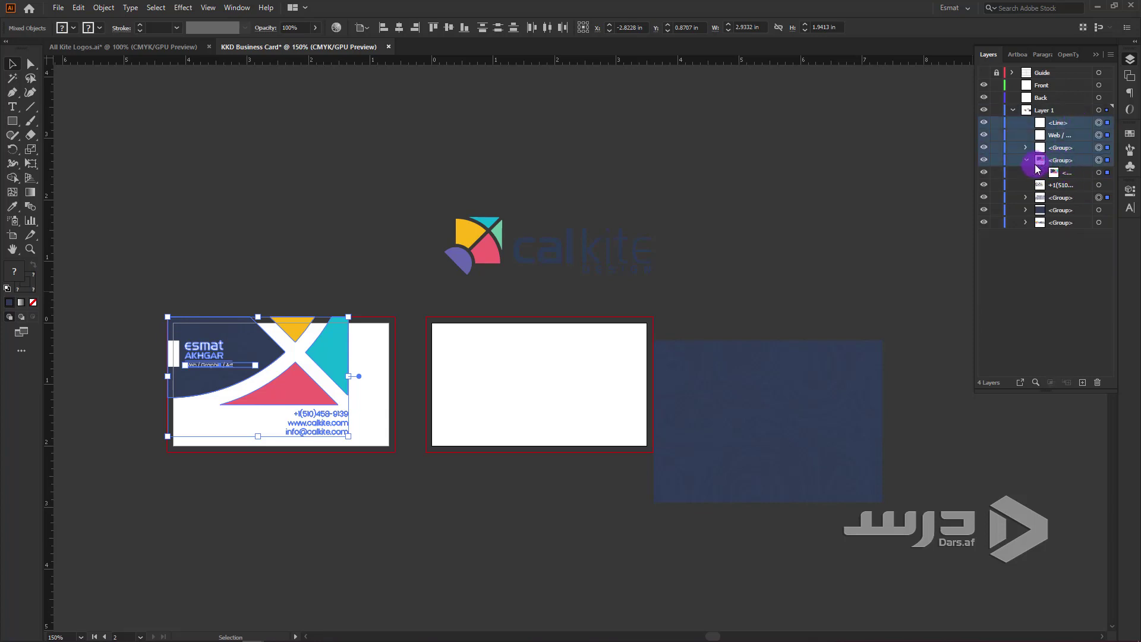
pyautogui.moveTo(1035, 168); pyautogui.dragTo(1057, 85)
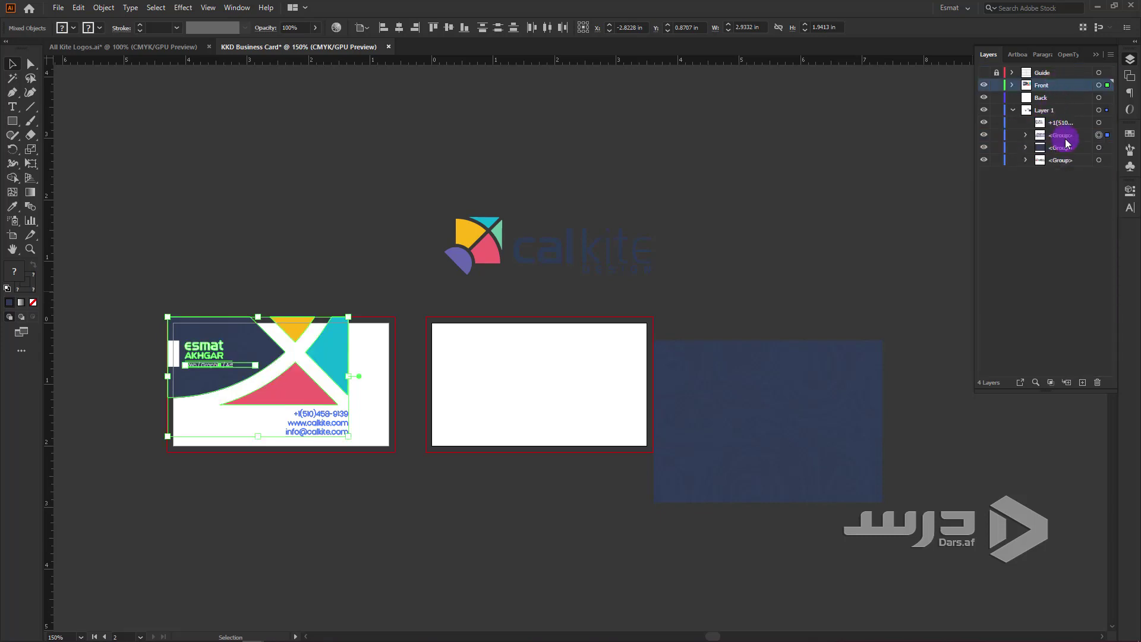
pyautogui.moveTo(1073, 137); pyautogui.dragTo(1071, 85)
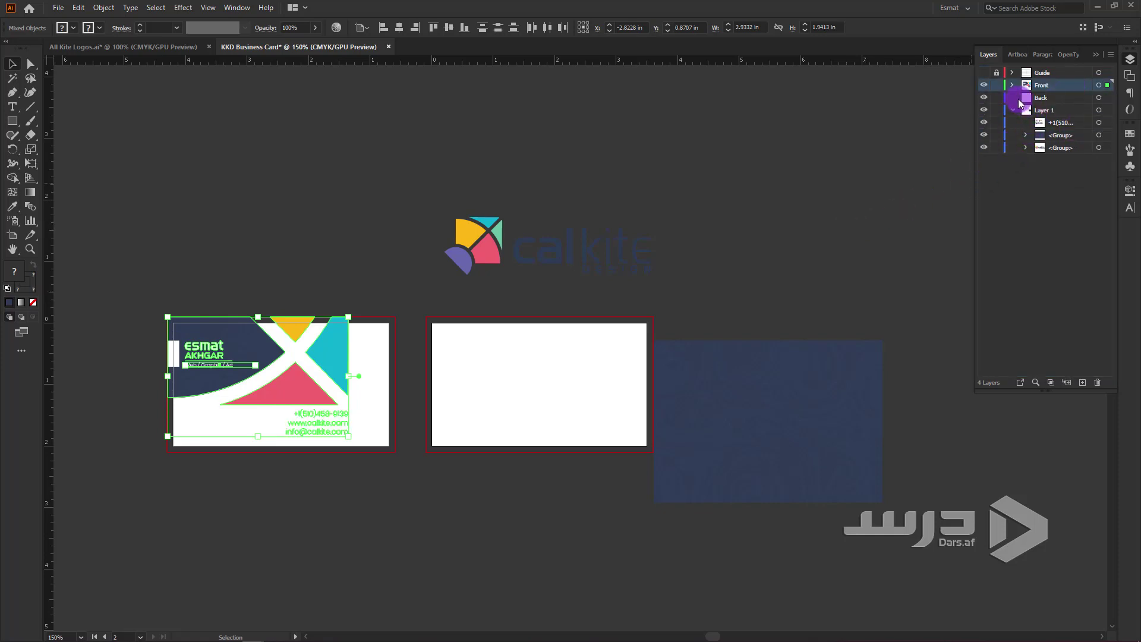
# - Toggle Back and Front visibility to check contents, then make Back the active layer
pyautogui.click(983, 97)
pyautogui.click(984, 85)
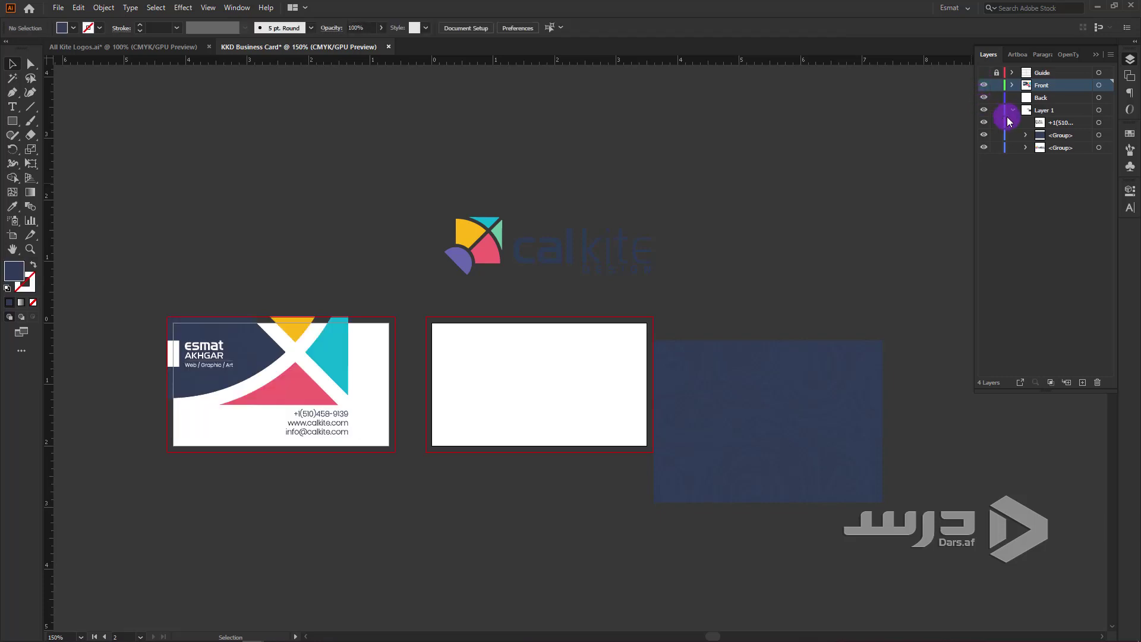
pyautogui.click(1046, 100)
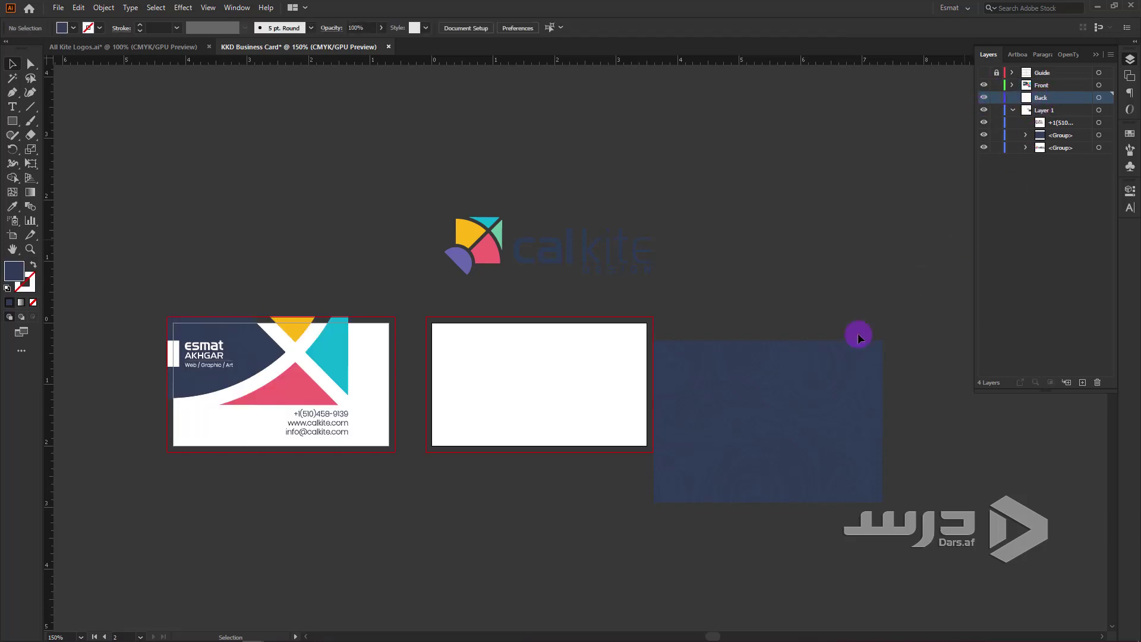
# - Move the marble background and Calkite logo groups into the Back layer
pyautogui.click(814, 367)
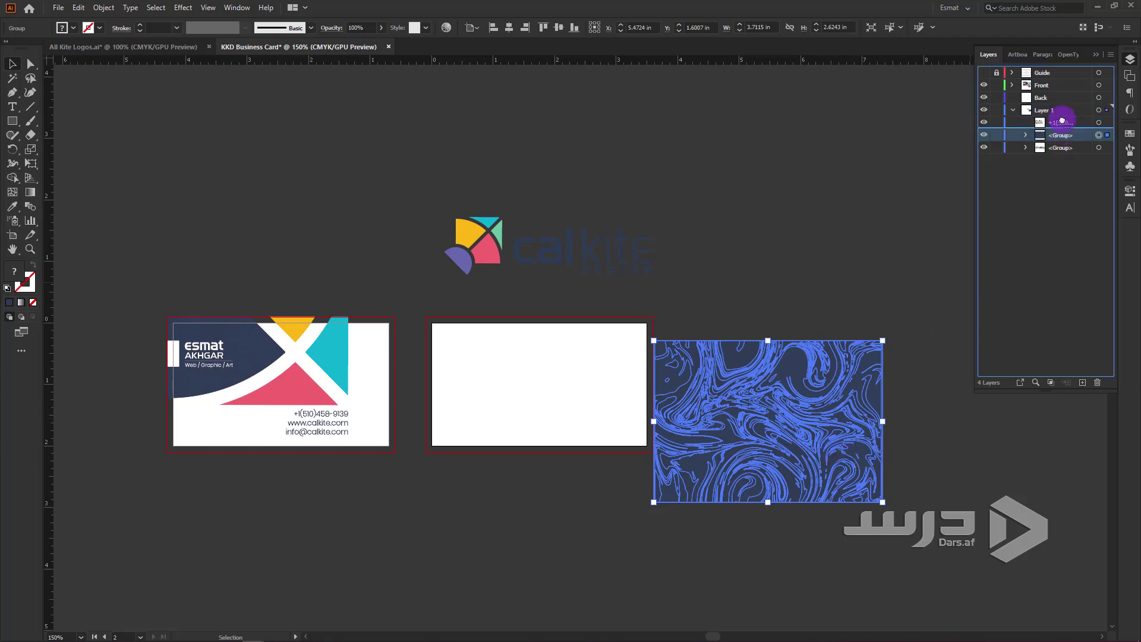
pyautogui.moveTo(1063, 142); pyautogui.dragTo(1060, 119)
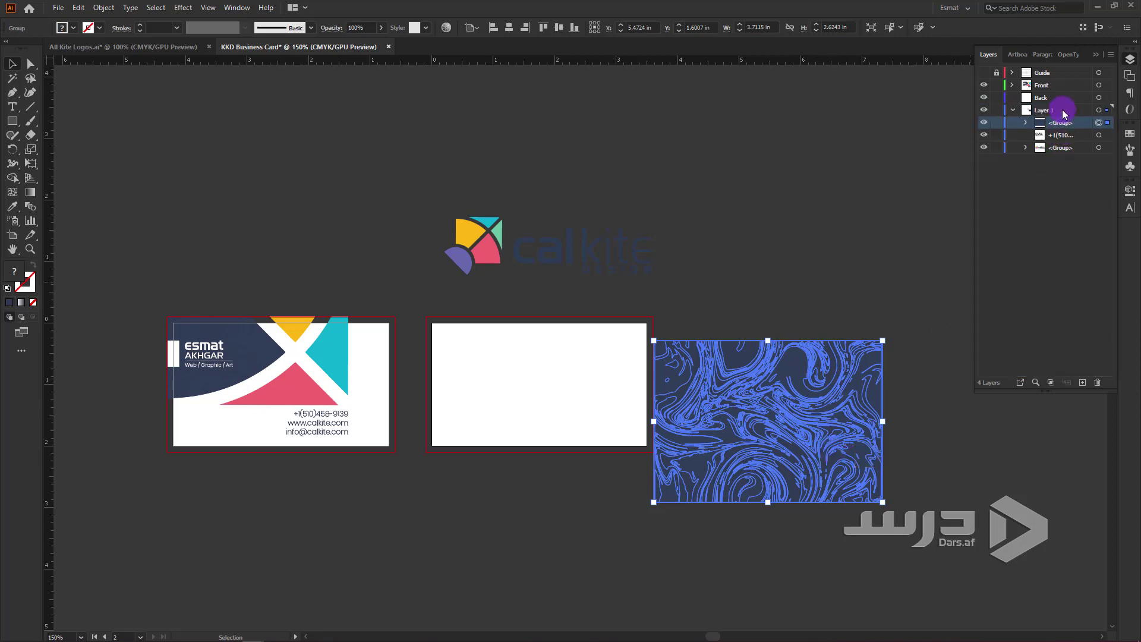
pyautogui.click(496, 250)
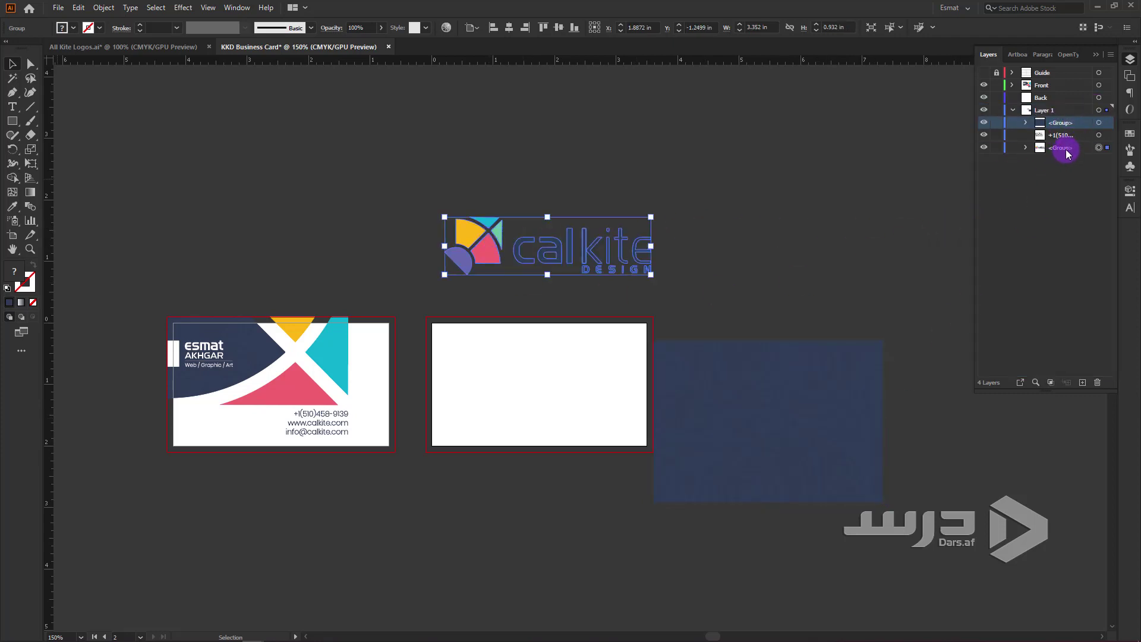
pyautogui.moveTo(1065, 149); pyautogui.dragTo(1069, 100)
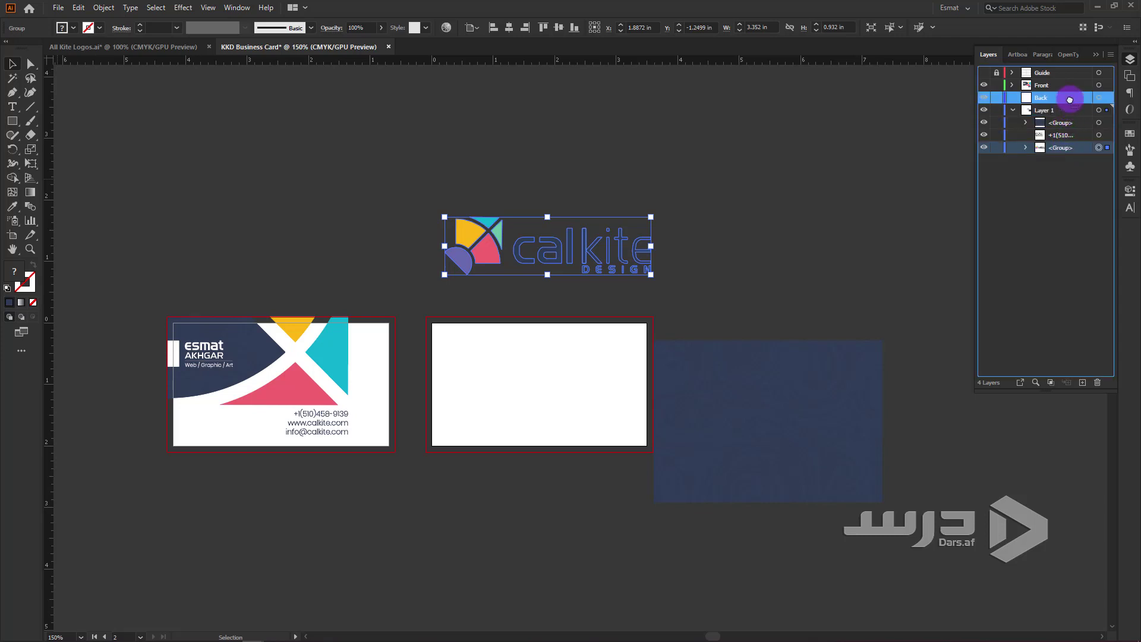
pyautogui.moveTo(1070, 100); pyautogui.dragTo(1070, 100)
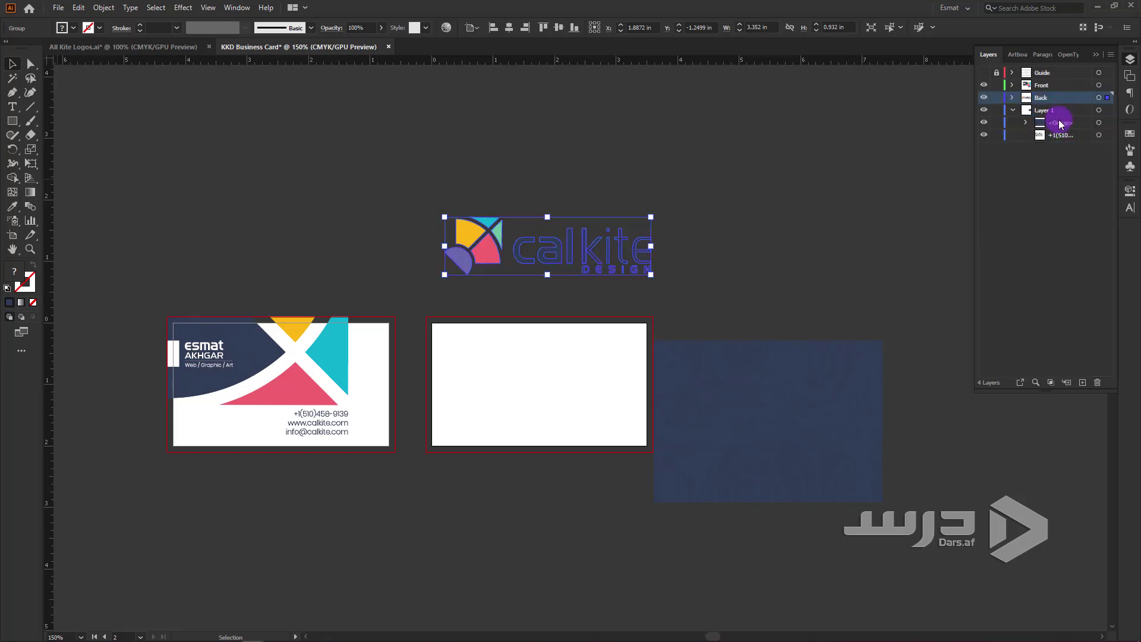
# - Lock and hide Layer 1 with its leftover contact text
pyautogui.click(1012, 110)
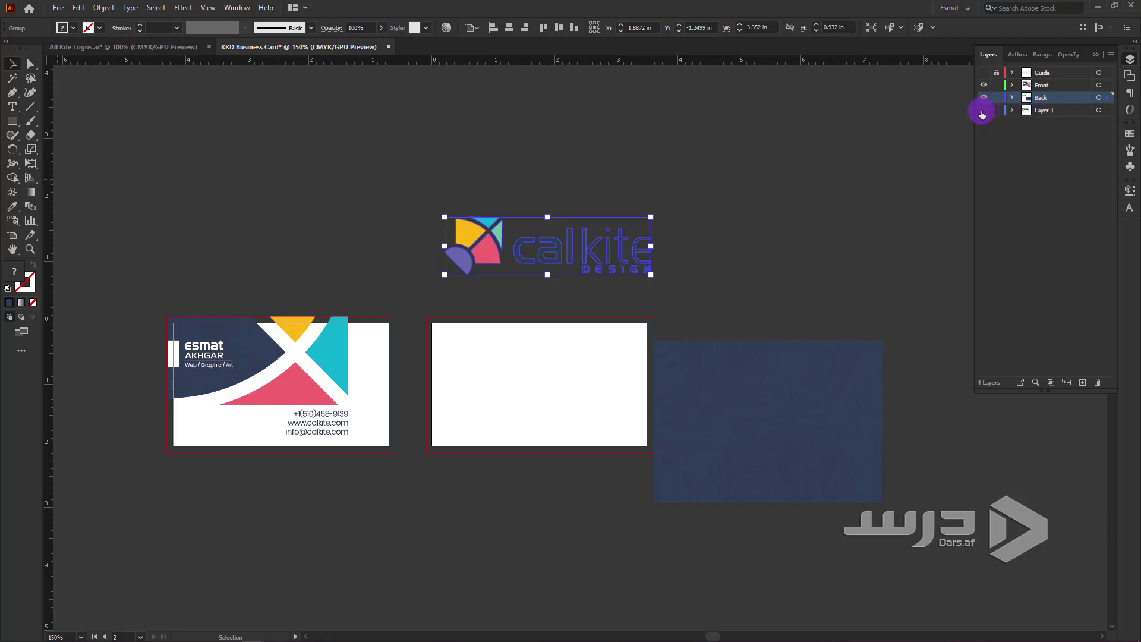
pyautogui.click(1011, 110)
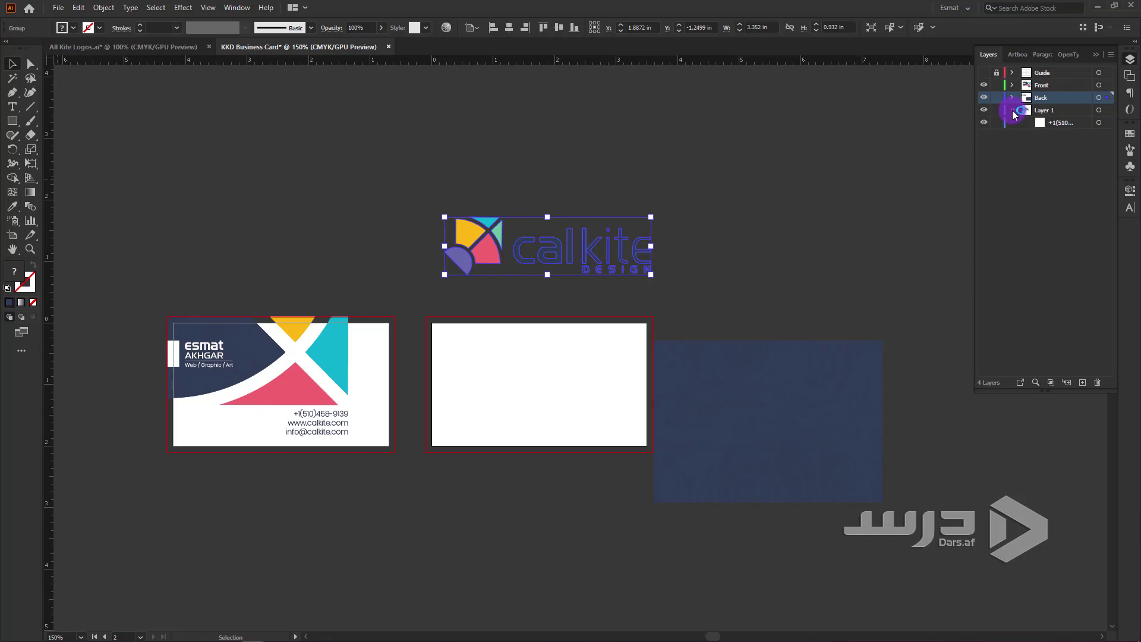
pyautogui.click(1059, 125)
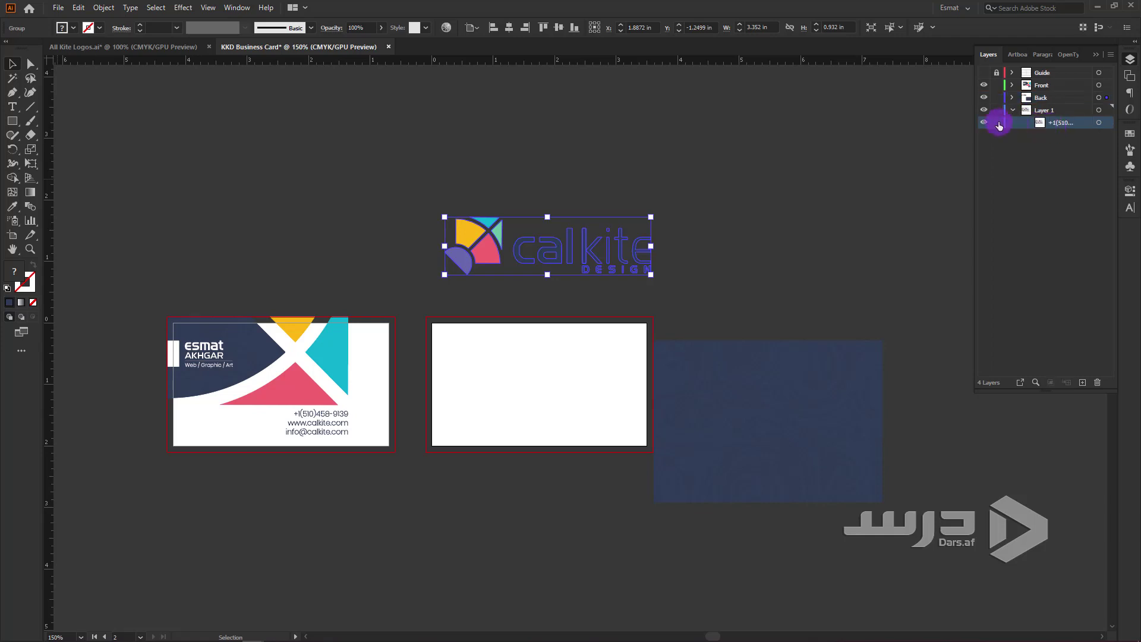
pyautogui.keyDown('alt'); pyautogui.scroll(-3, 669, 275); pyautogui.keyUp('alt')
pyautogui.scroll(3, 342, 332)
pyautogui.moveTo(446, 326); pyautogui.dragTo(599, 232)
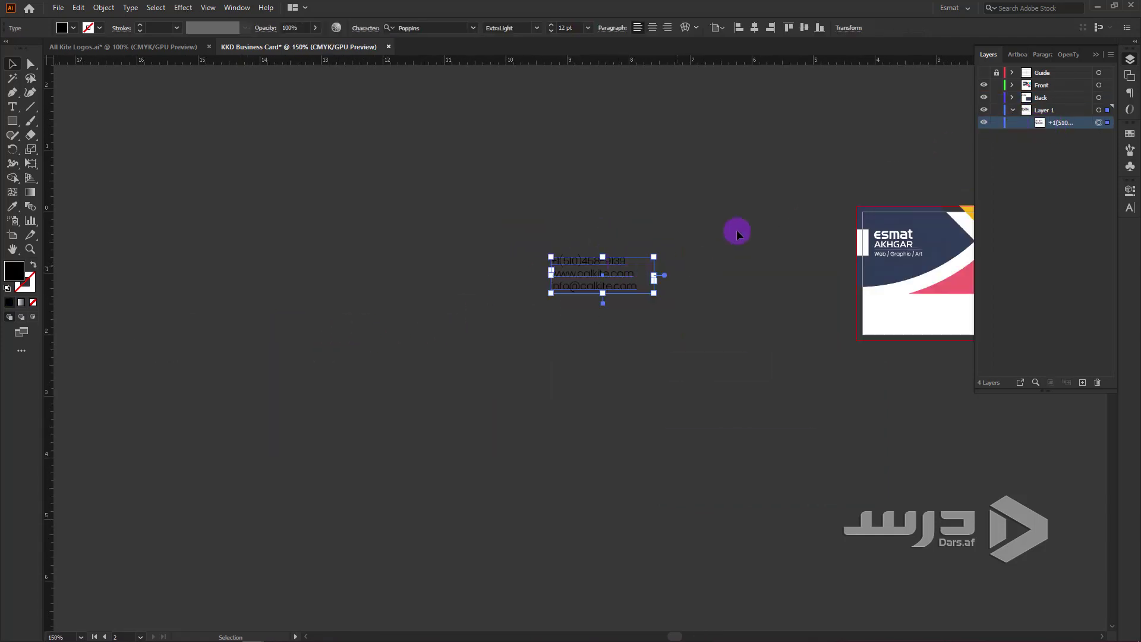
pyautogui.moveTo(737, 232); pyautogui.dragTo(567, 262)
pyautogui.click(996, 110)
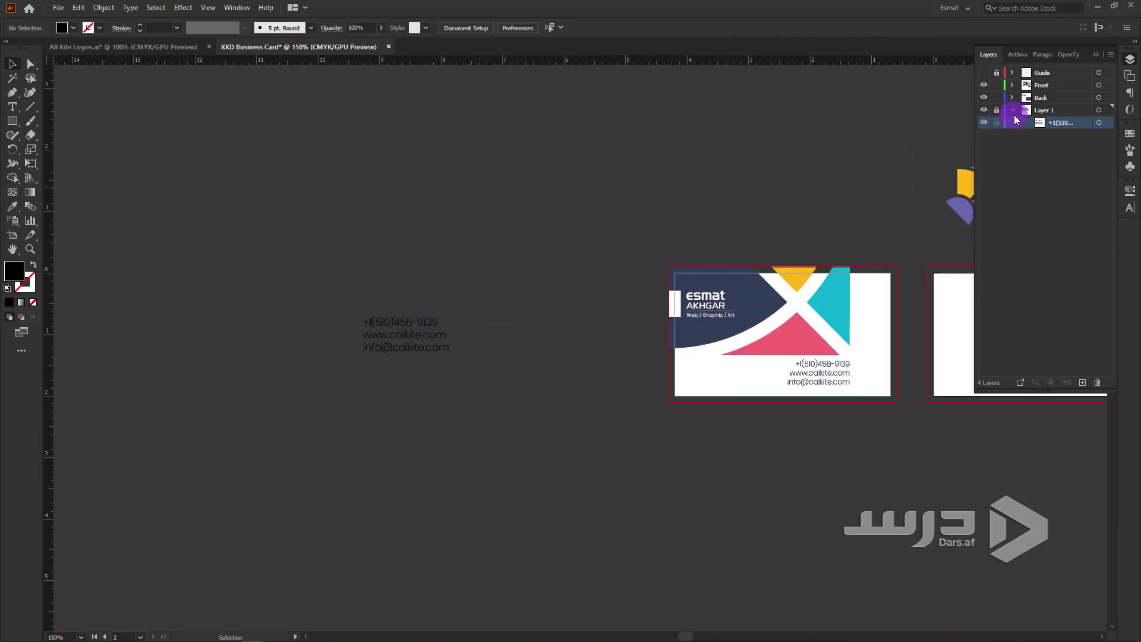
pyautogui.click(983, 110)
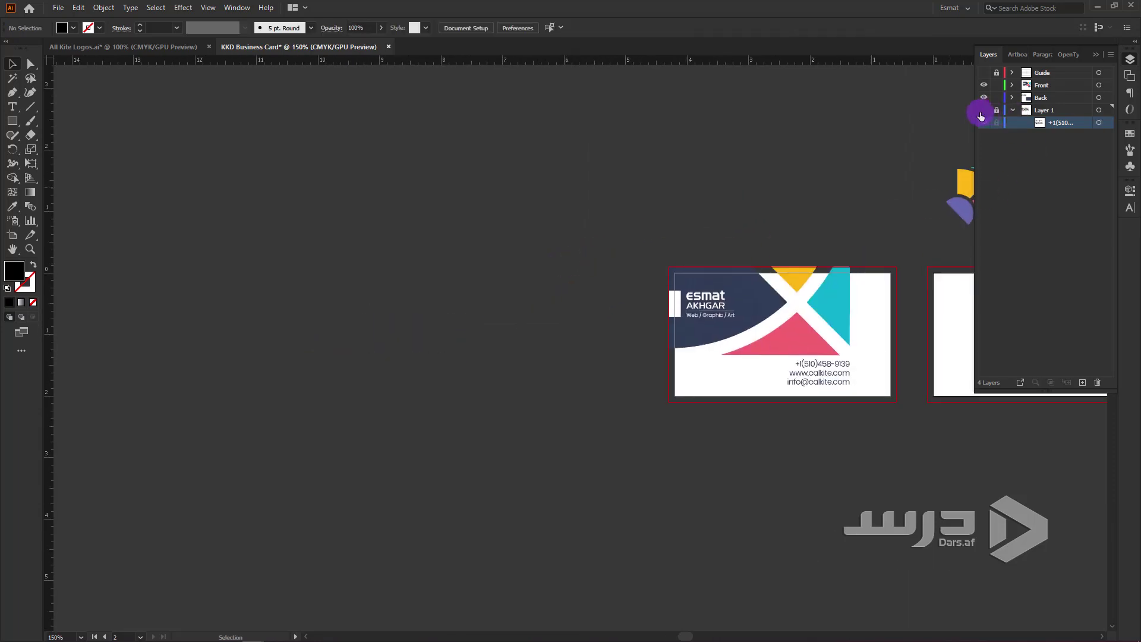
pyautogui.click(1013, 110)
# - Expand the Back layer and target its marble background group
pyautogui.moveTo(792, 155); pyautogui.dragTo(372, 238)
pyautogui.scroll(1, 657, 433)
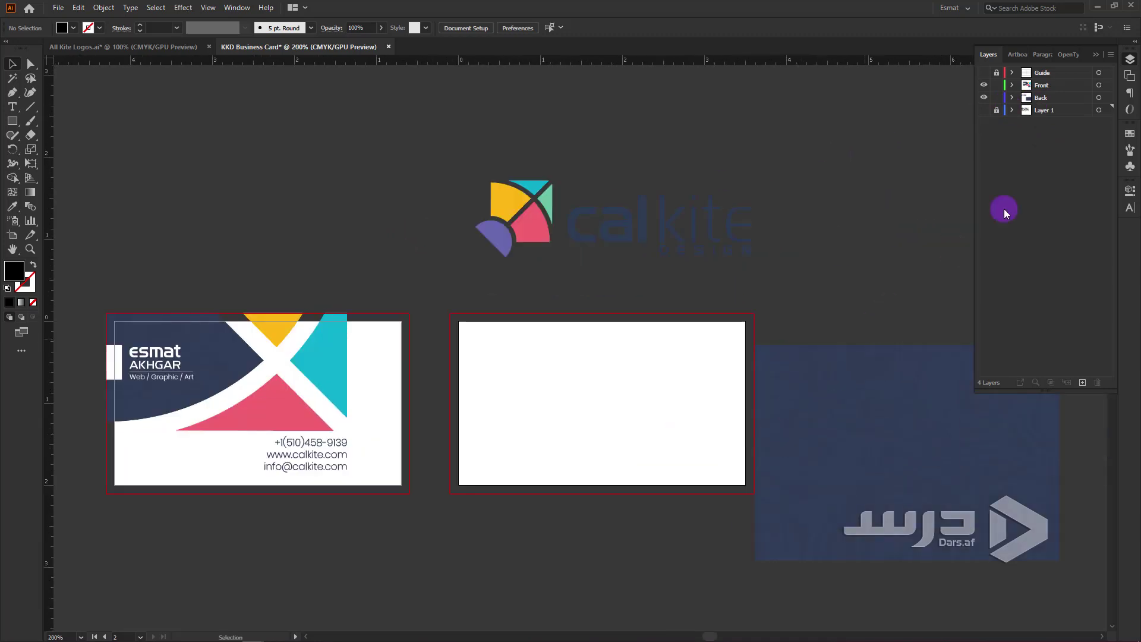
pyautogui.click(1012, 98)
pyautogui.click(1058, 123)
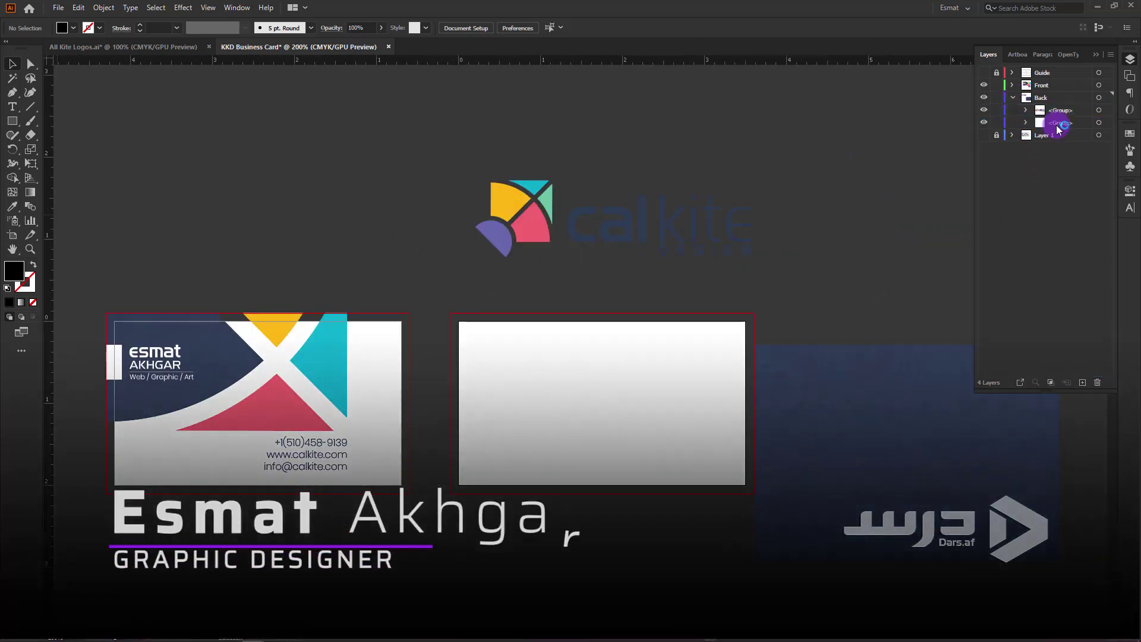
# - Try the marble background over the back card
pyautogui.click(981, 481)
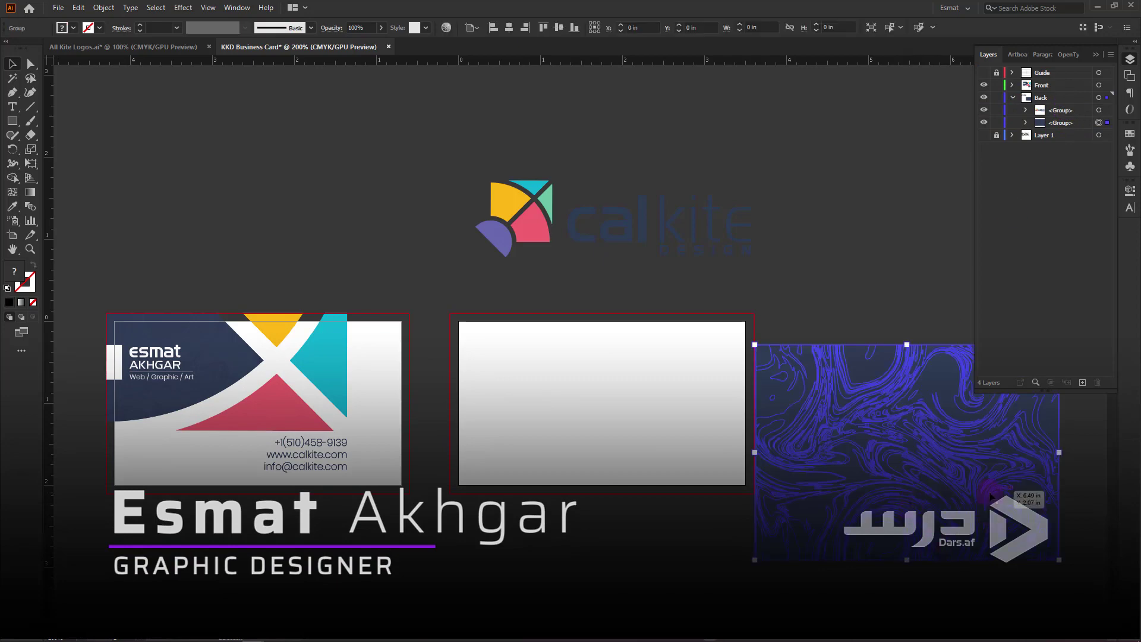
pyautogui.moveTo(991, 496); pyautogui.dragTo(684, 462)
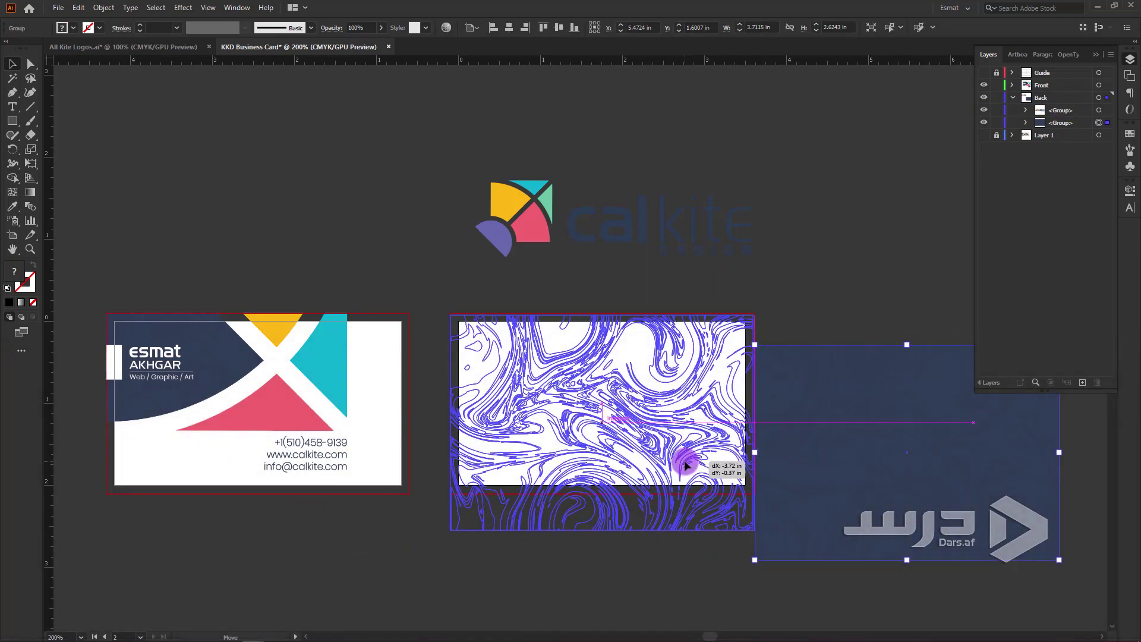
pyautogui.moveTo(684, 464); pyautogui.dragTo(685, 464)
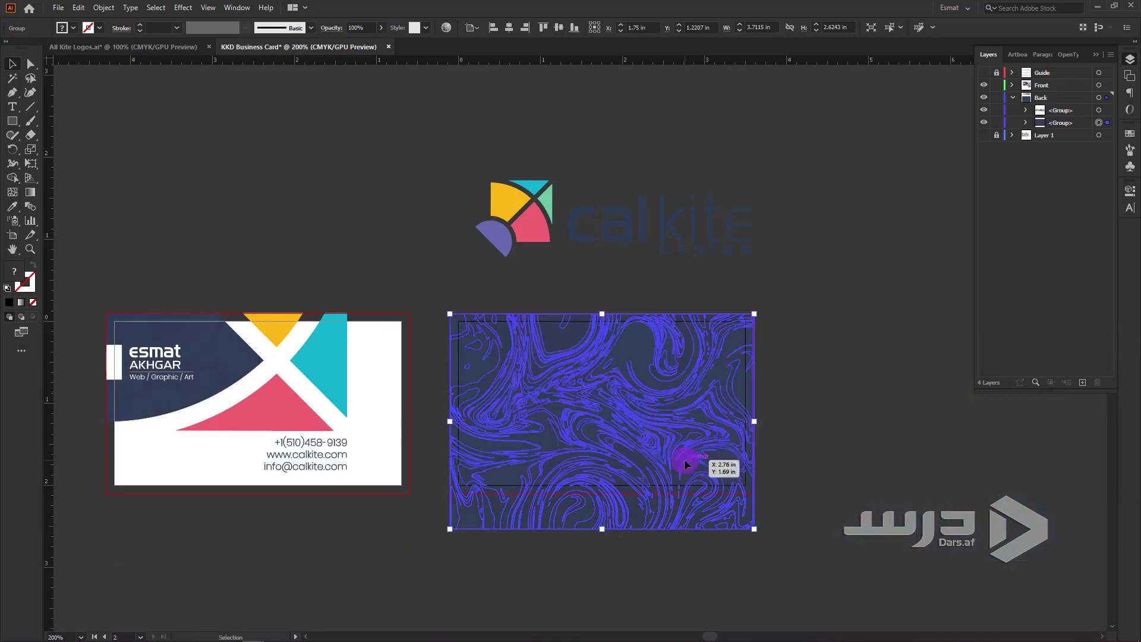
pyautogui.click(830, 396)
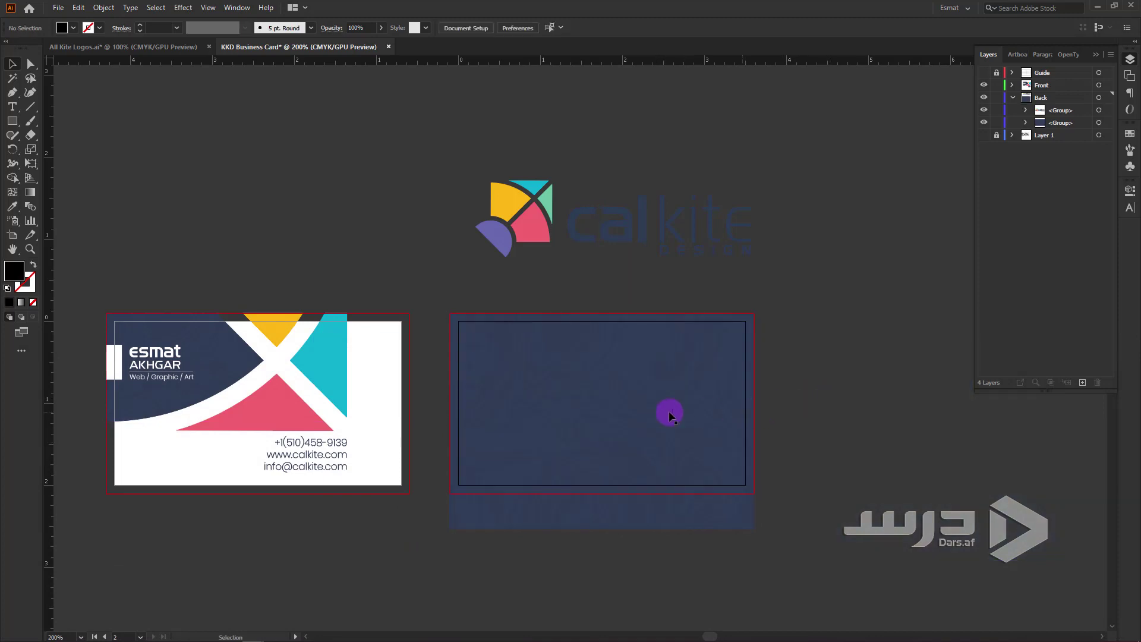
pyautogui.scroll(1, 188, 429)
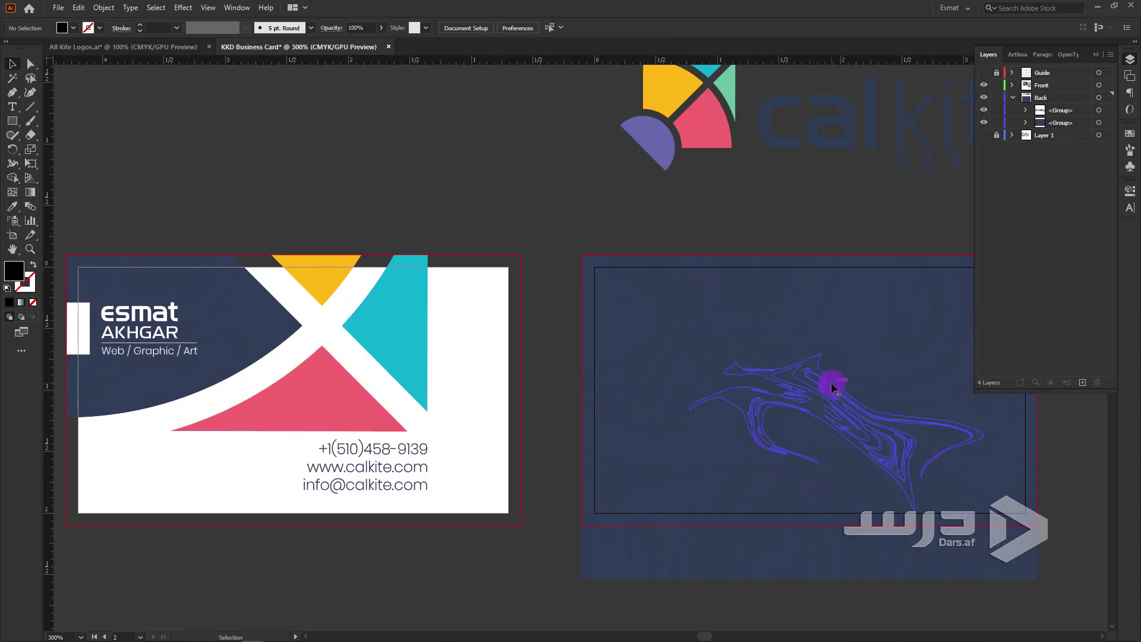
pyautogui.click(833, 387)
# - Try the marble background on the front card, shrinking it to a small patch
pyautogui.moveTo(377, 363); pyautogui.dragTo(518, 356)
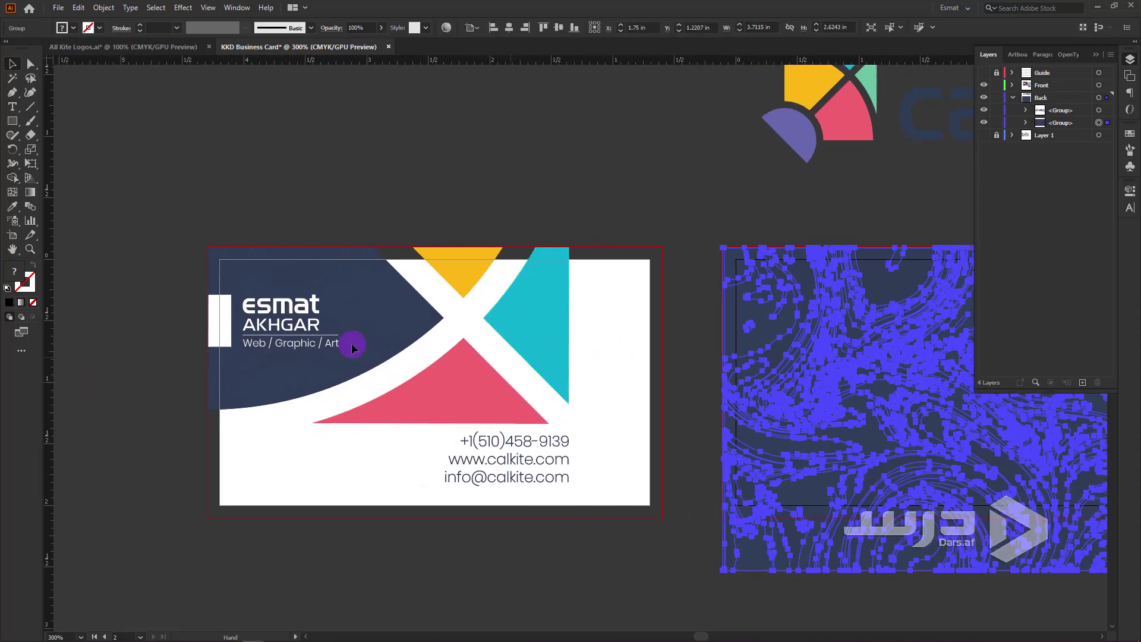
pyautogui.moveTo(827, 362); pyautogui.dragTo(514, 410)
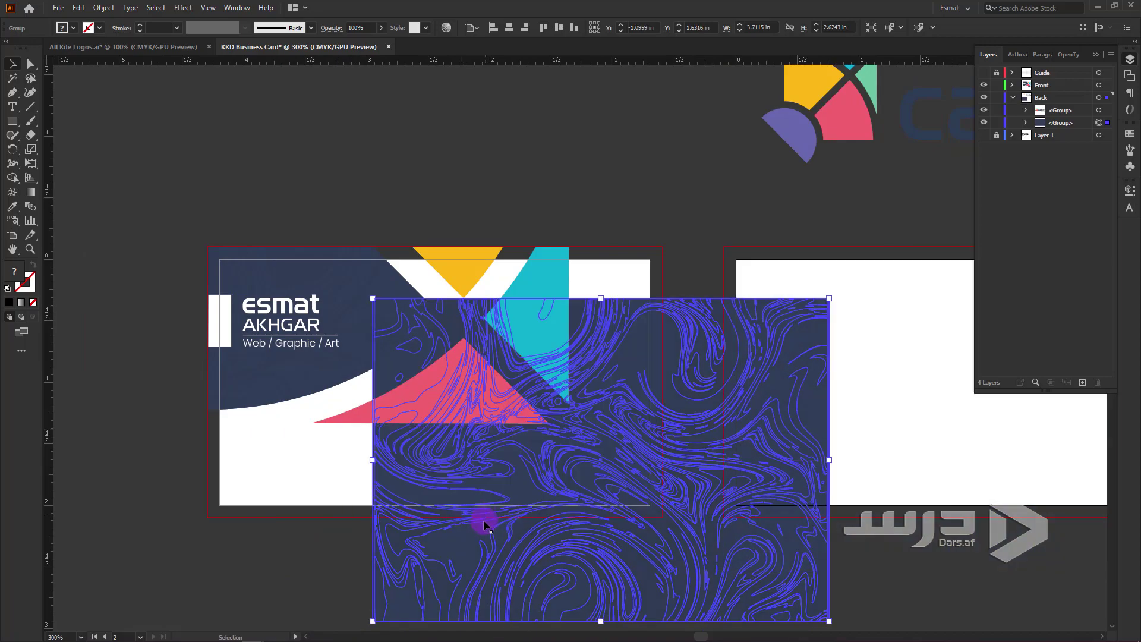
pyautogui.moveTo(483, 522)
pyautogui.mouseDown()
pyautogui.moveTo(731, 364)
pyautogui.moveTo(249, 331)
pyautogui.mouseUp()
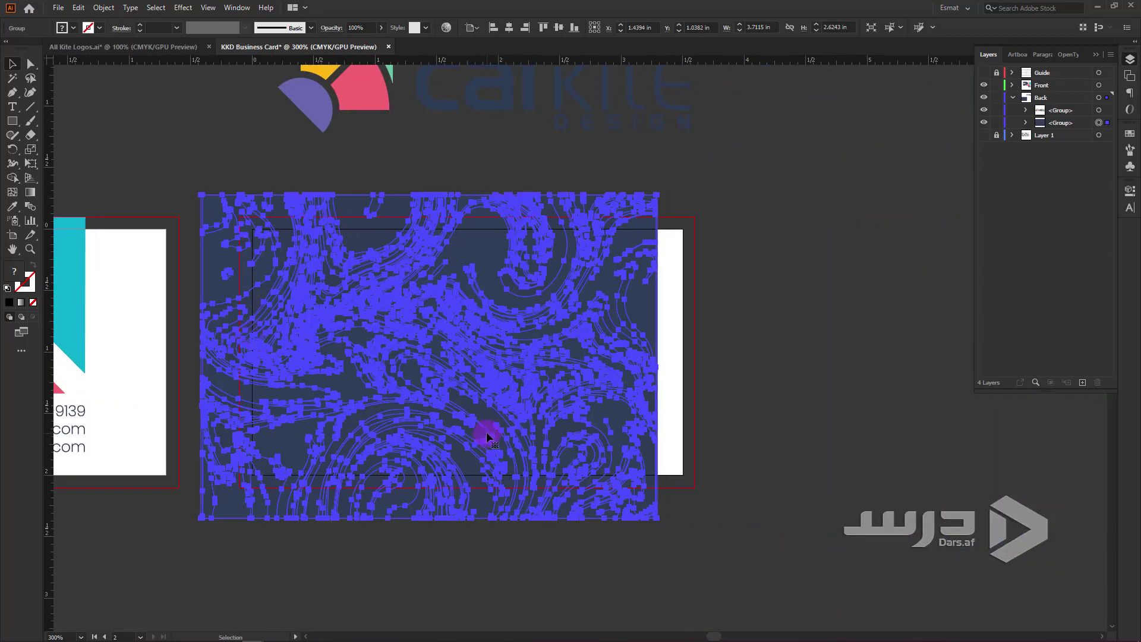
pyautogui.moveTo(485, 433); pyautogui.dragTo(601, 377)
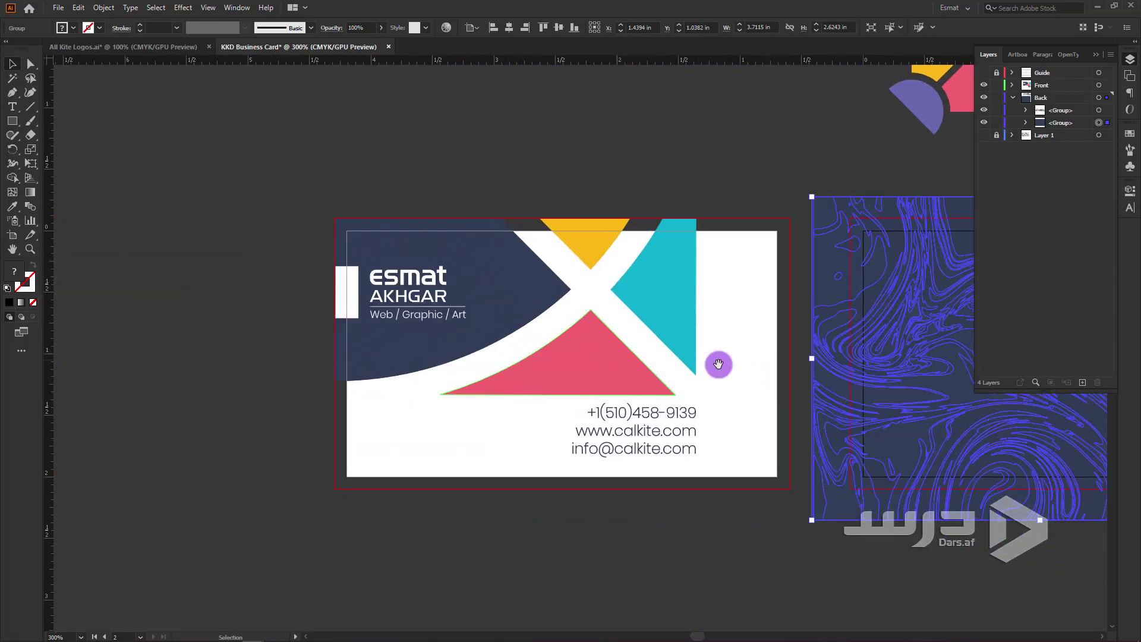
pyautogui.moveTo(718, 364); pyautogui.dragTo(523, 362)
pyautogui.moveTo(964, 395)
pyautogui.mouseDown()
pyautogui.moveTo(518, 424)
pyautogui.moveTo(463, 411)
pyautogui.mouseUp()
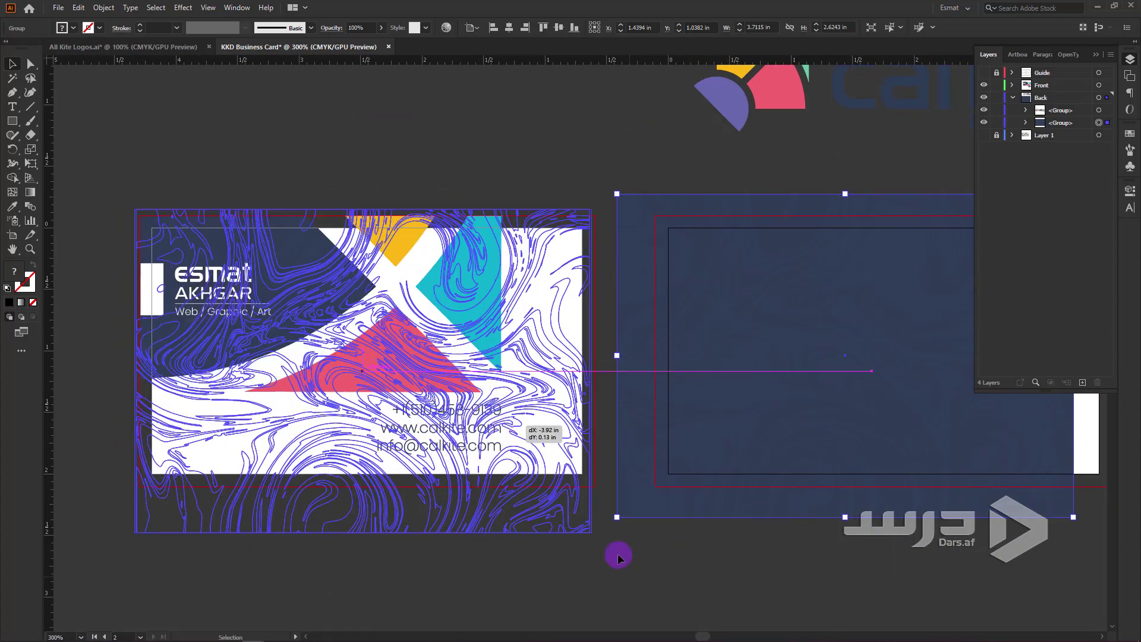
pyautogui.moveTo(591, 531)
pyautogui.mouseDown()
pyautogui.moveTo(352, 338)
pyautogui.moveTo(323, 340)
pyautogui.moveTo(336, 368)
pyautogui.mouseUp()
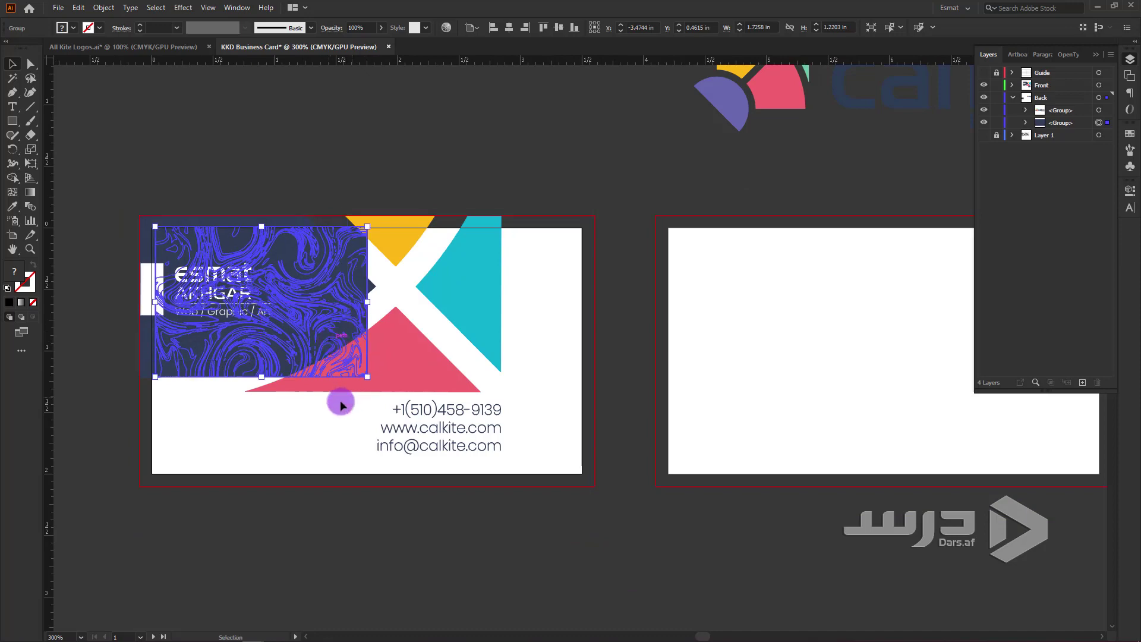
pyautogui.click(350, 136)
# - Move the small marble patch onto the back card to preview it
pyautogui.moveTo(285, 257)
pyautogui.mouseDown()
pyautogui.moveTo(811, 258)
pyautogui.moveTo(843, 305)
pyautogui.mouseUp()
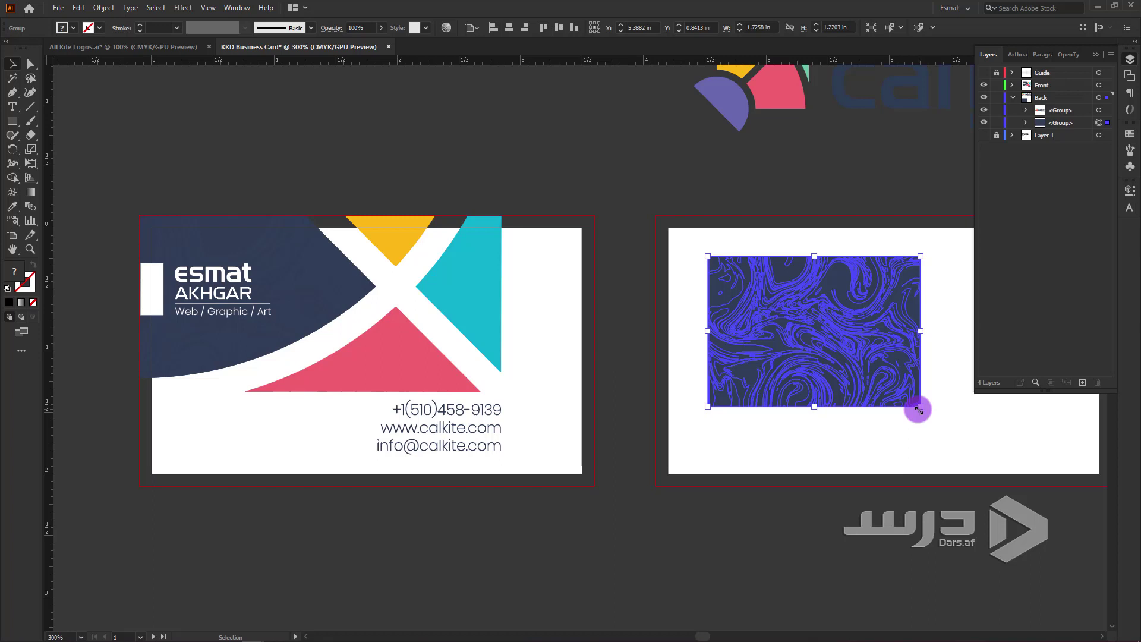
pyautogui.moveTo(918, 409)
pyautogui.mouseDown()
pyautogui.moveTo(989, 550)
pyautogui.moveTo(898, 505)
pyautogui.mouseUp()
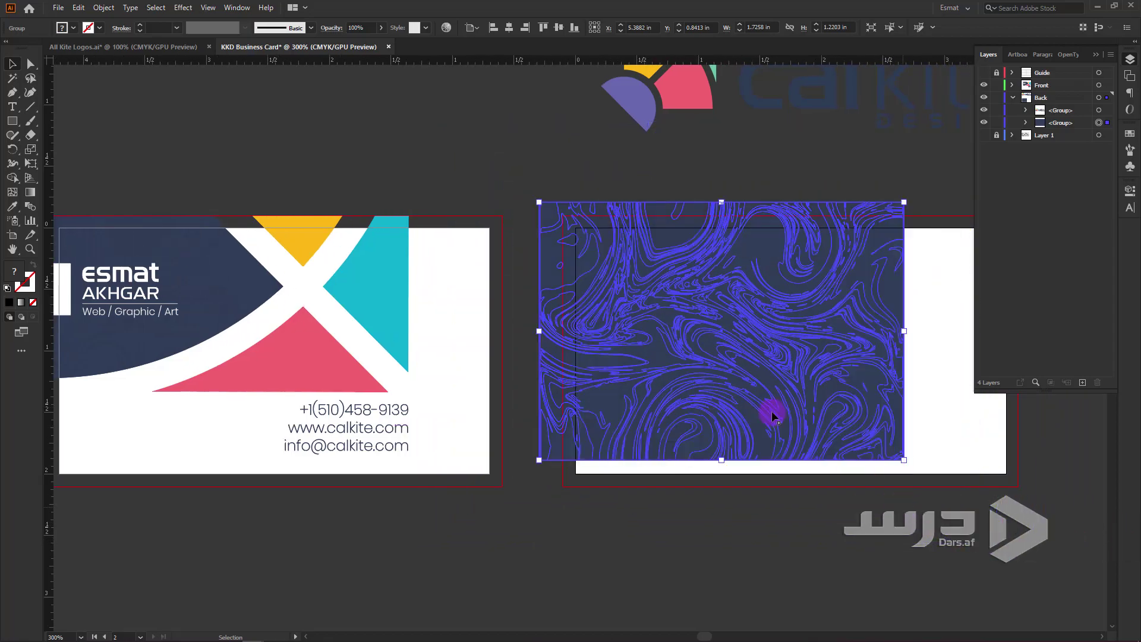
pyautogui.click(770, 529)
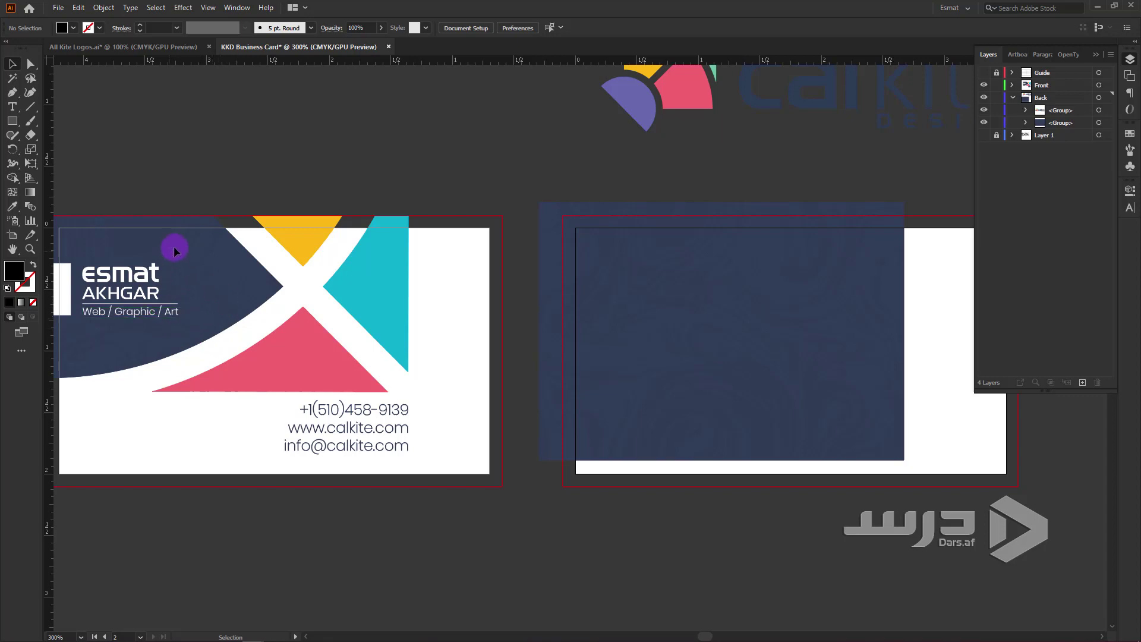
pyautogui.scroll(2, 709, 343)
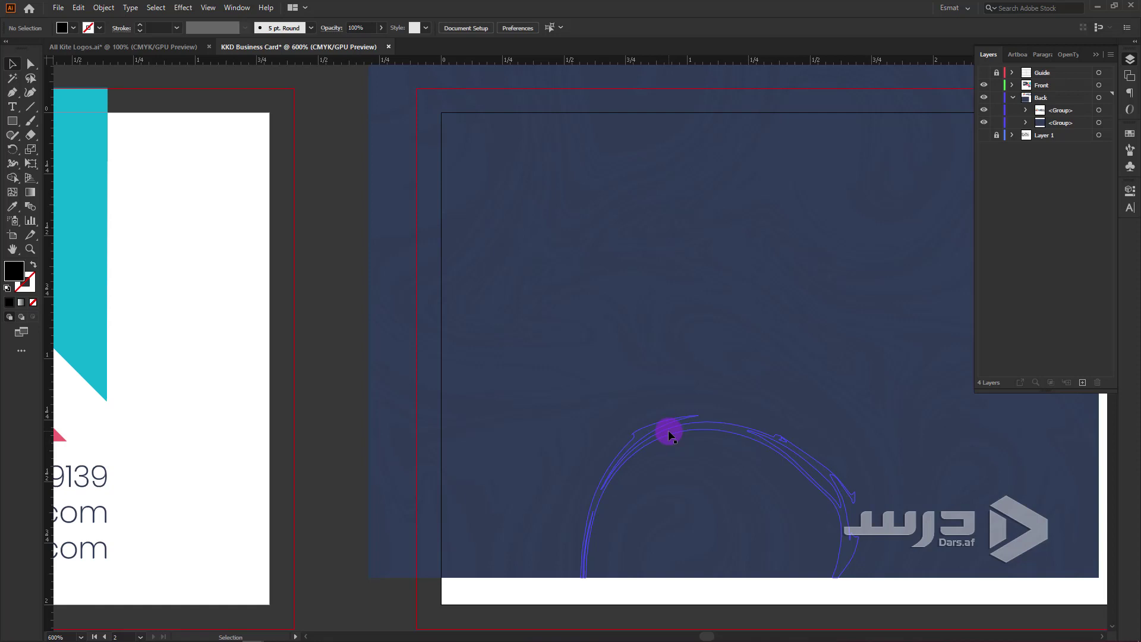
pyautogui.scroll(-4, 677, 440)
# - Shift the full-size marble background down-right, overlapping the back card's lower-right corner
pyautogui.click(679, 466)
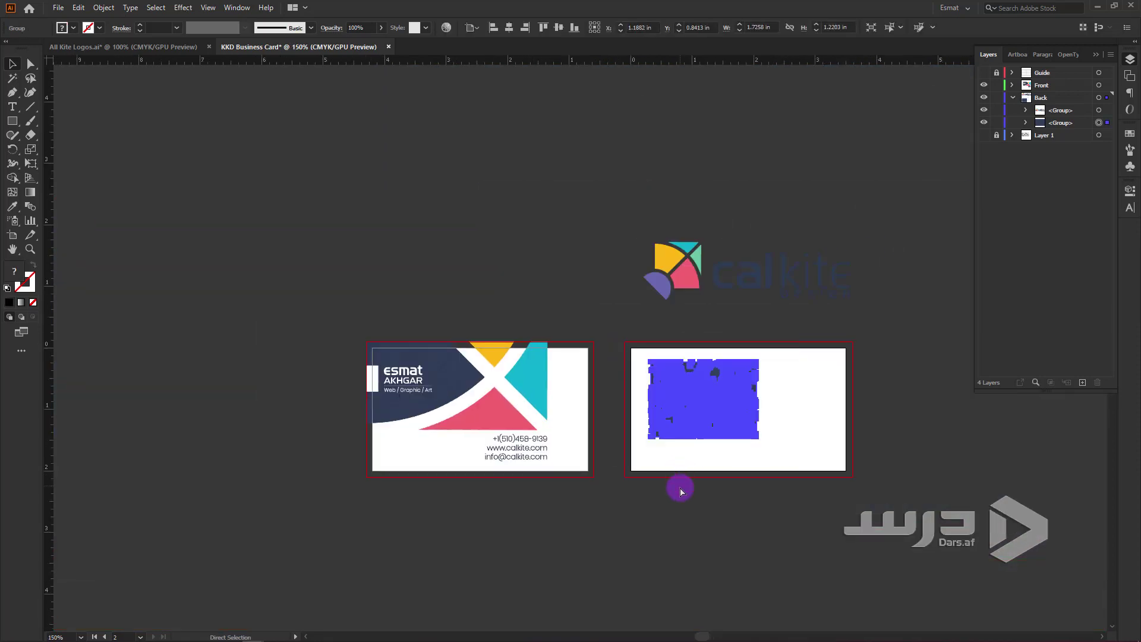
pyautogui.click(681, 491)
pyautogui.click(681, 491)
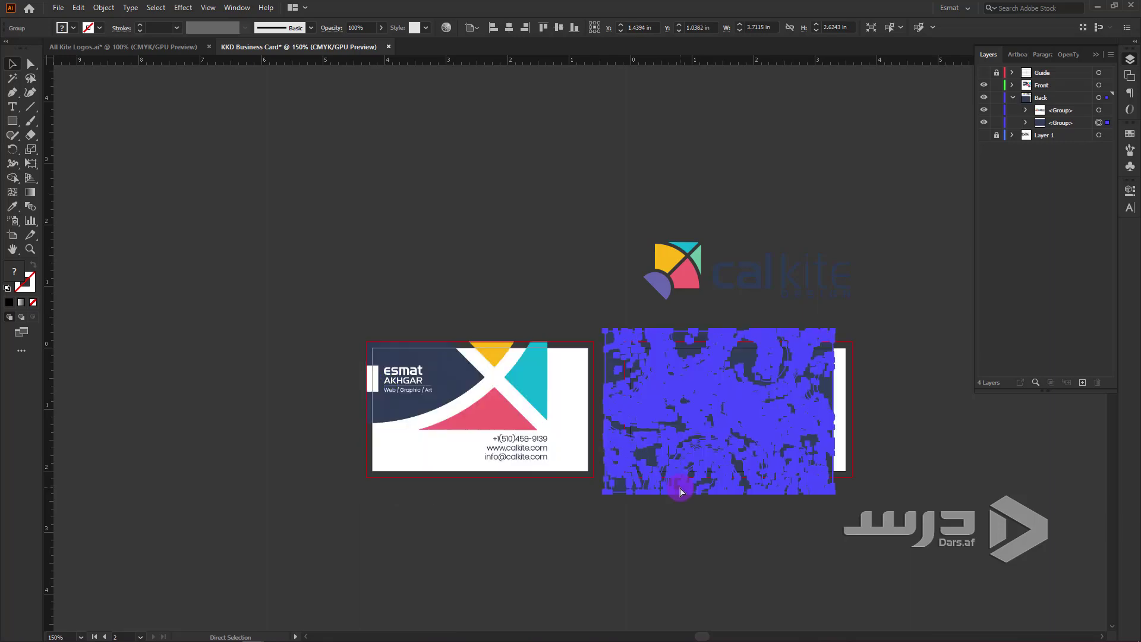
pyautogui.moveTo(660, 502)
pyautogui.mouseDown()
pyautogui.moveTo(637, 498)
pyautogui.moveTo(782, 504)
pyautogui.mouseUp()
pyautogui.scroll(1, 782, 504)
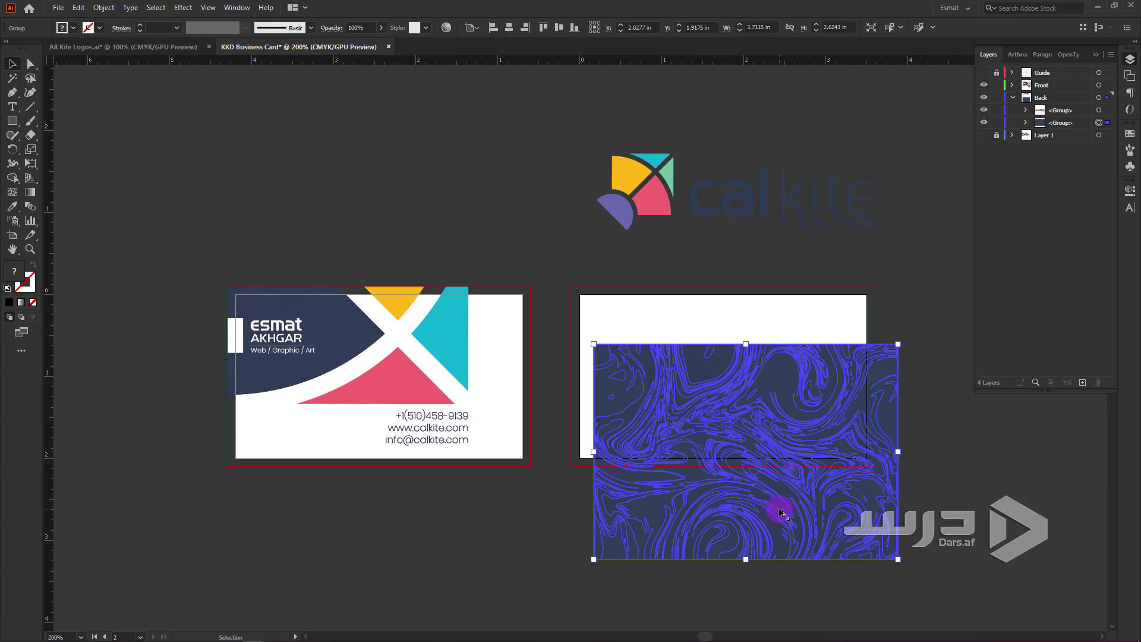
pyautogui.moveTo(786, 502); pyautogui.dragTo(764, 509)
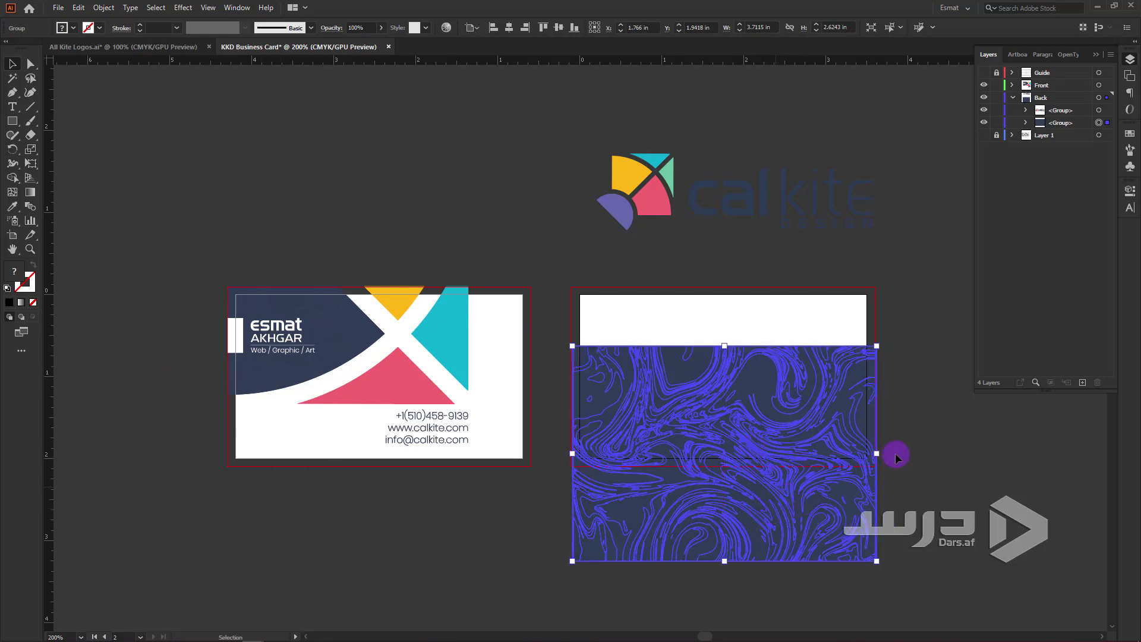
pyautogui.click(896, 453)
pyautogui.click(790, 533)
pyautogui.moveTo(700, 511); pyautogui.dragTo(966, 535)
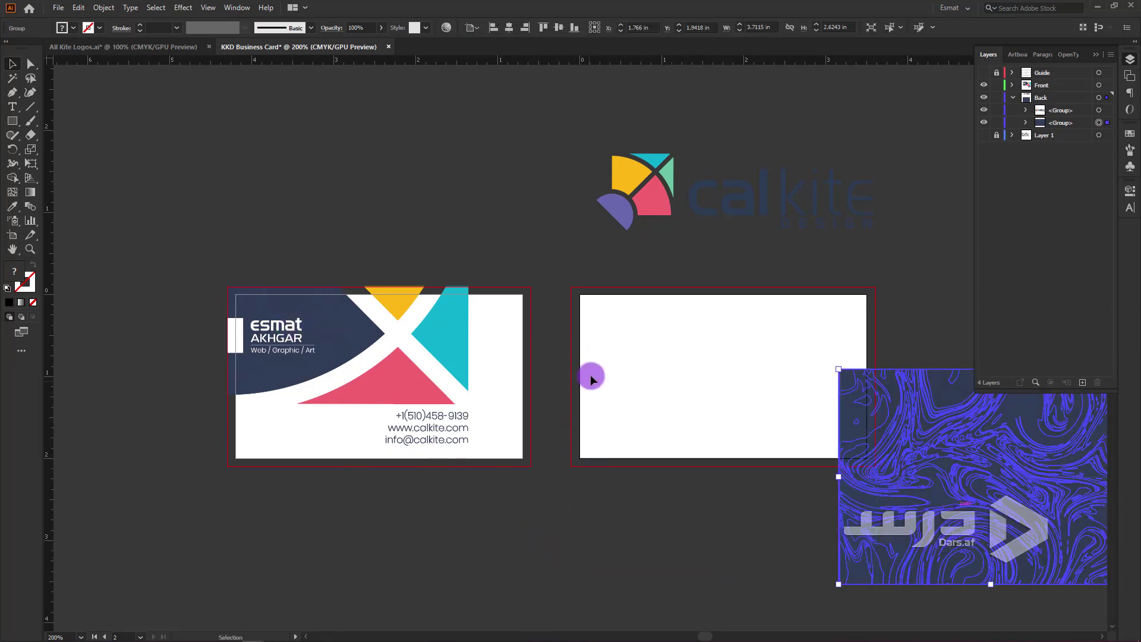
pyautogui.click(13, 122)
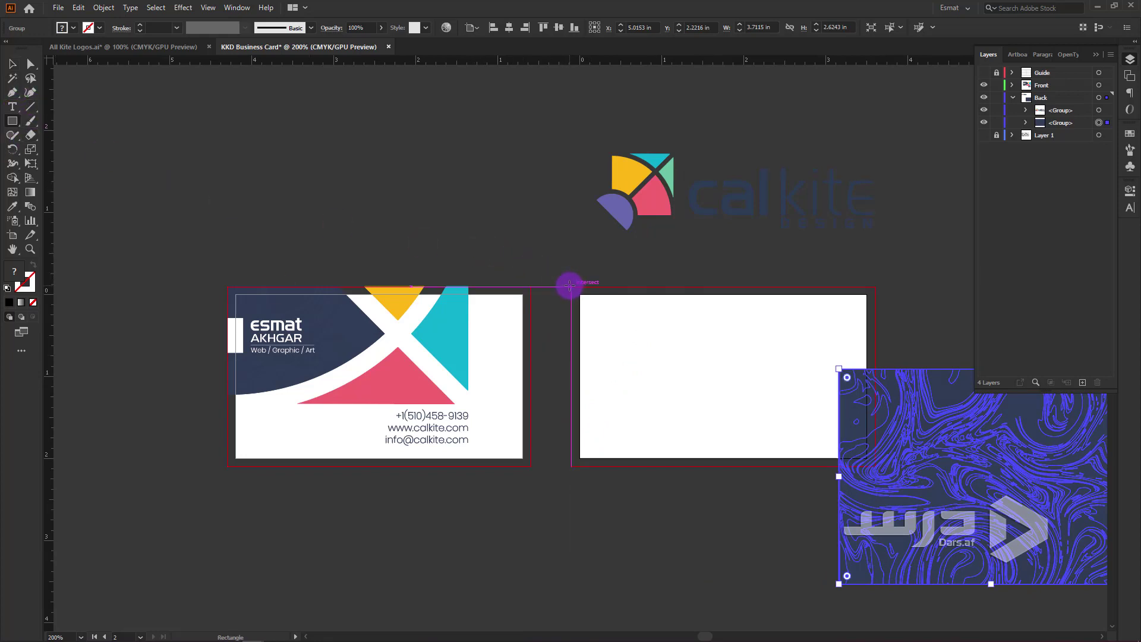
# - Draw a card-sized rectangle on the back card and test Draw Inside with a small red rectangle
pyautogui.moveTo(572, 285); pyautogui.dragTo(875, 465)
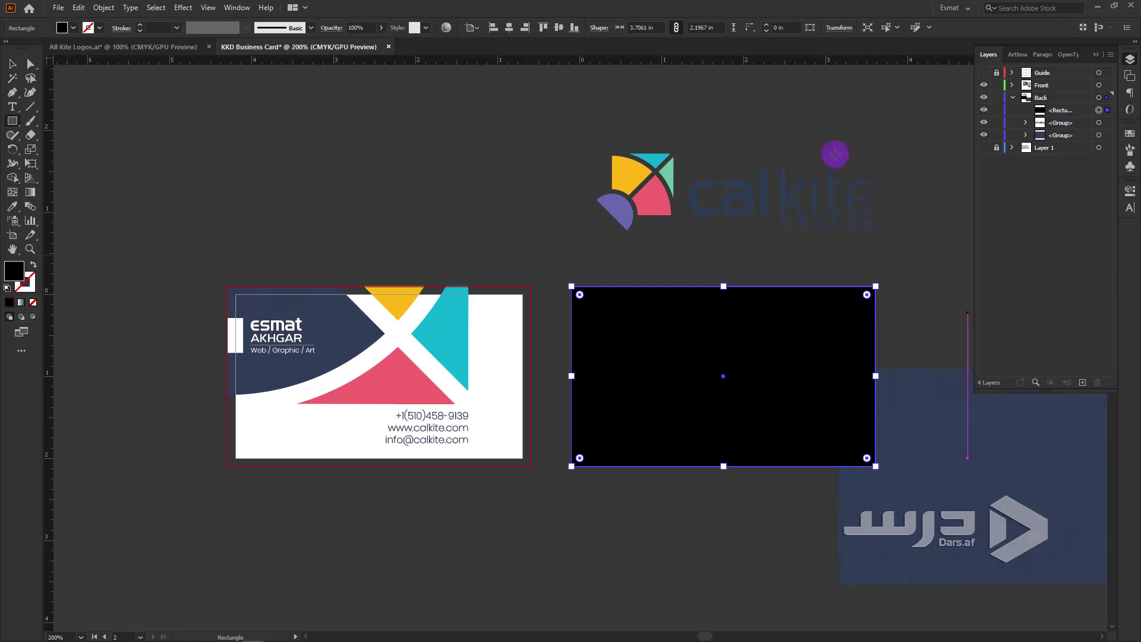
pyautogui.click(34, 319)
pyautogui.click(12, 120)
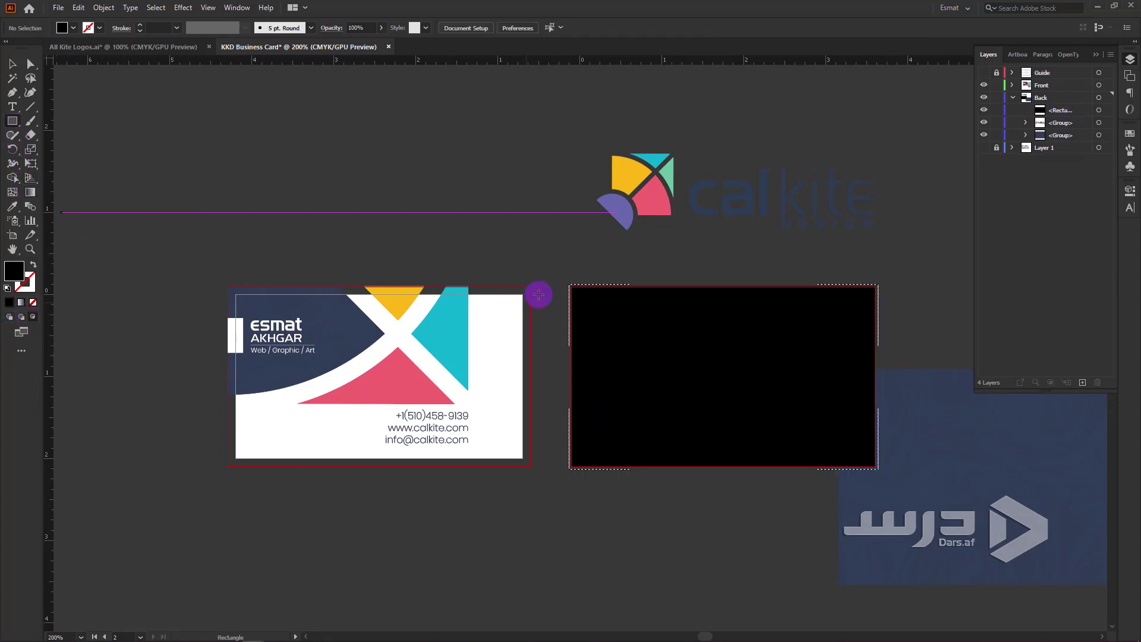
pyautogui.moveTo(562, 265); pyautogui.dragTo(615, 325)
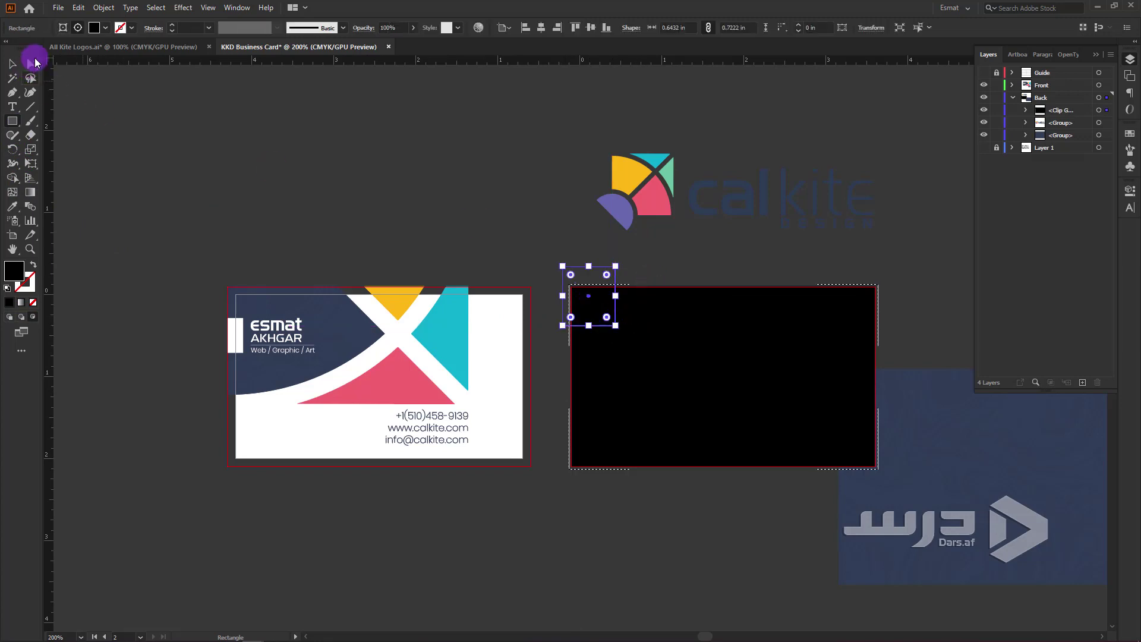
pyautogui.click(95, 30)
pyautogui.click(90, 47)
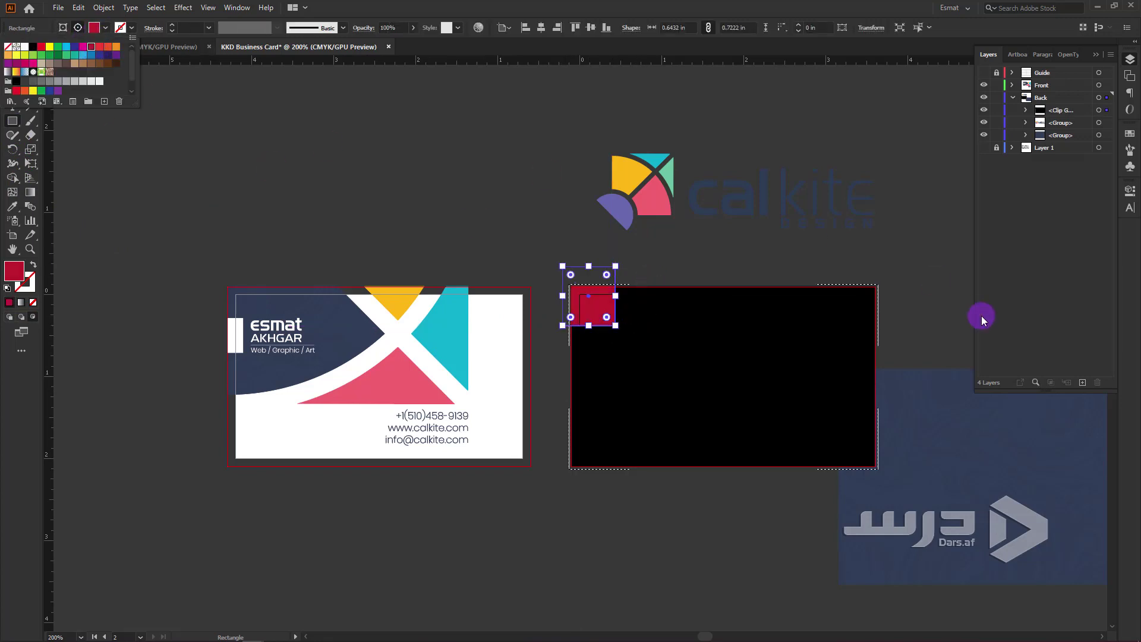
pyautogui.click(1079, 134)
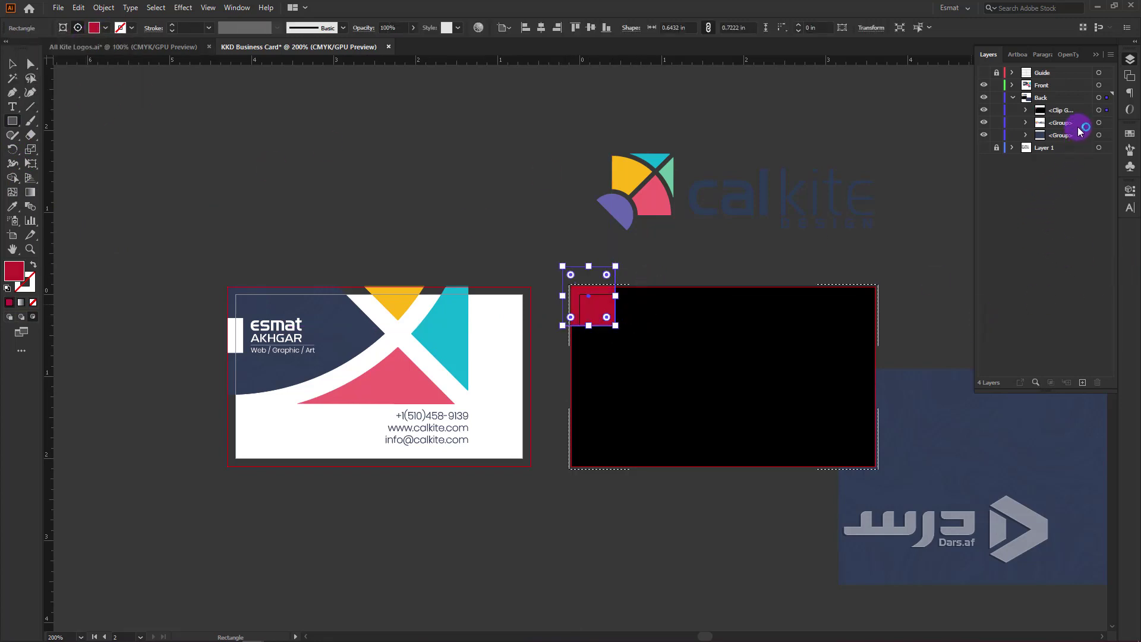
# - Move the texture group into the clip group, delete the red test square, and position the texture on the card
pyautogui.click(1027, 110)
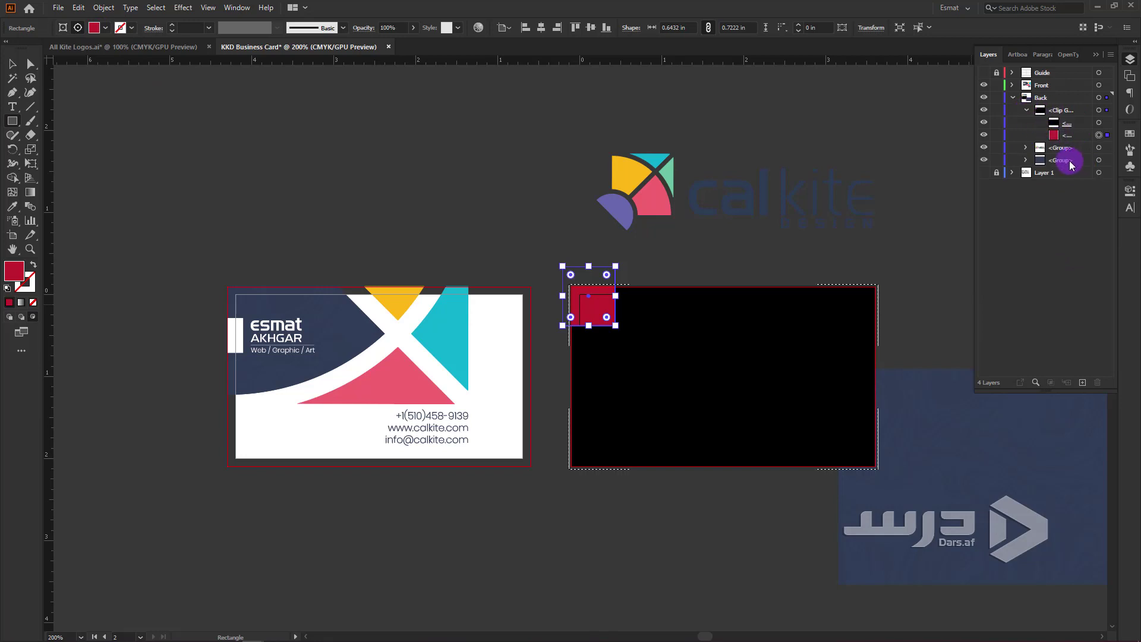
pyautogui.moveTo(1064, 159); pyautogui.dragTo(1072, 119)
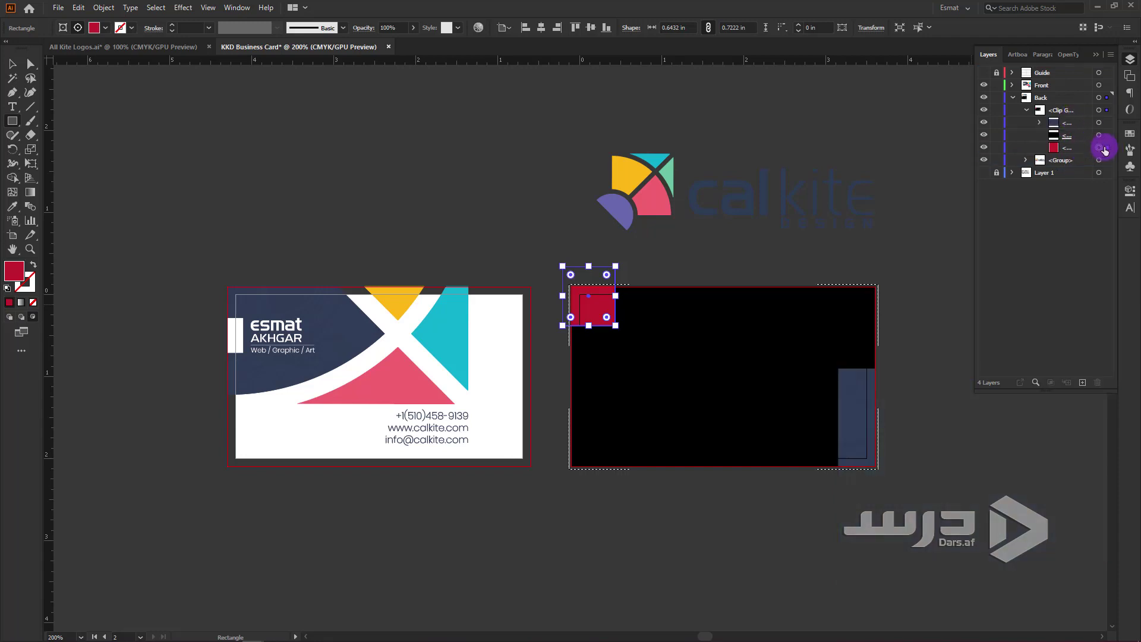
pyautogui.press('Delete')
pyautogui.click(1106, 123)
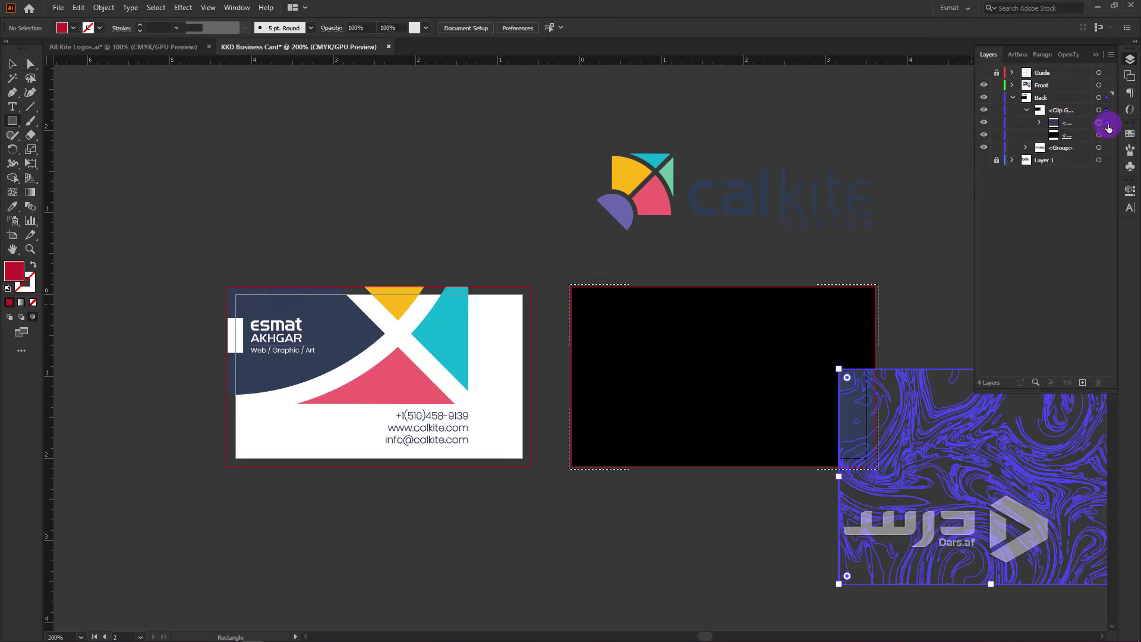
pyautogui.moveTo(950, 476)
pyautogui.mouseDown()
pyautogui.moveTo(668, 408)
pyautogui.moveTo(832, 501)
pyautogui.moveTo(962, 517)
pyautogui.mouseUp()
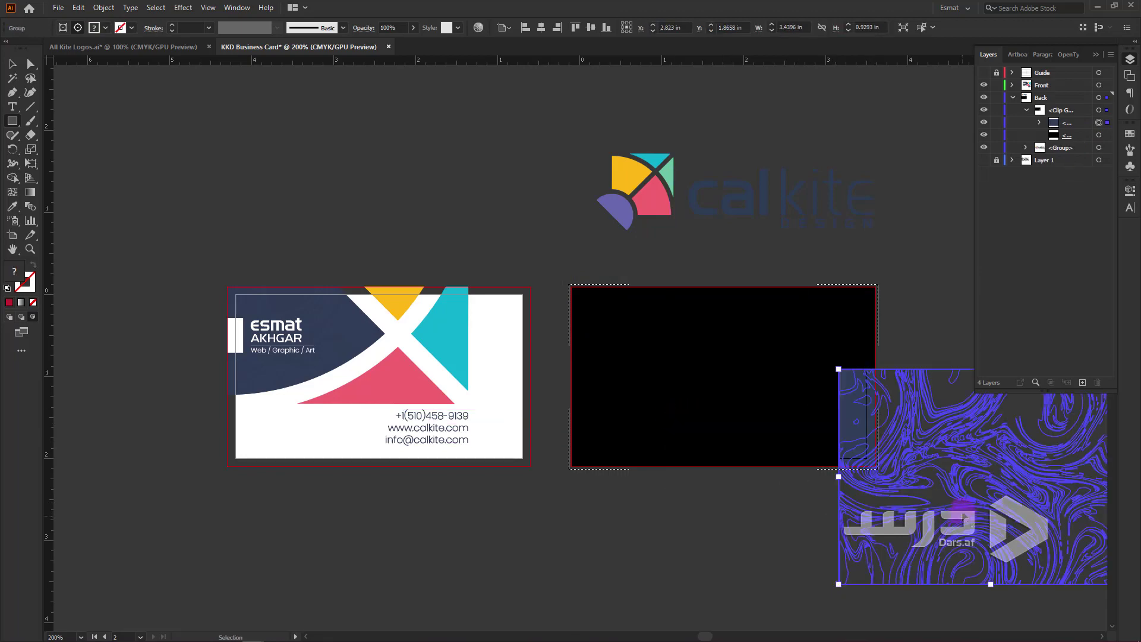
pyautogui.click(12, 64)
pyautogui.moveTo(993, 442)
pyautogui.mouseDown()
pyautogui.moveTo(785, 386)
pyautogui.moveTo(740, 356)
pyautogui.mouseUp()
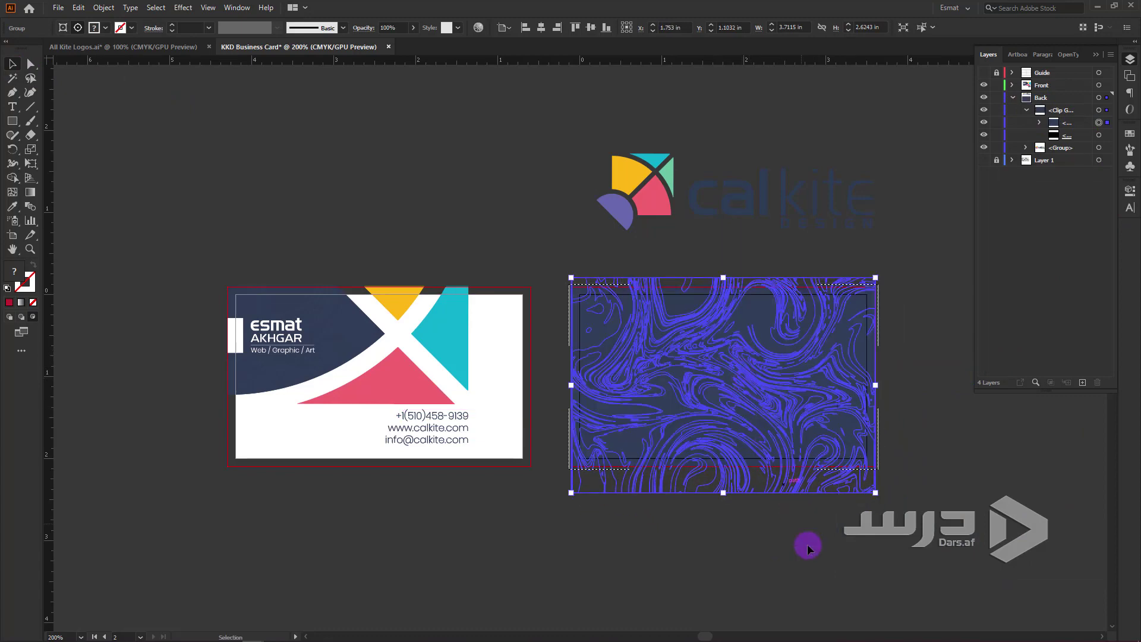
pyautogui.click(846, 561)
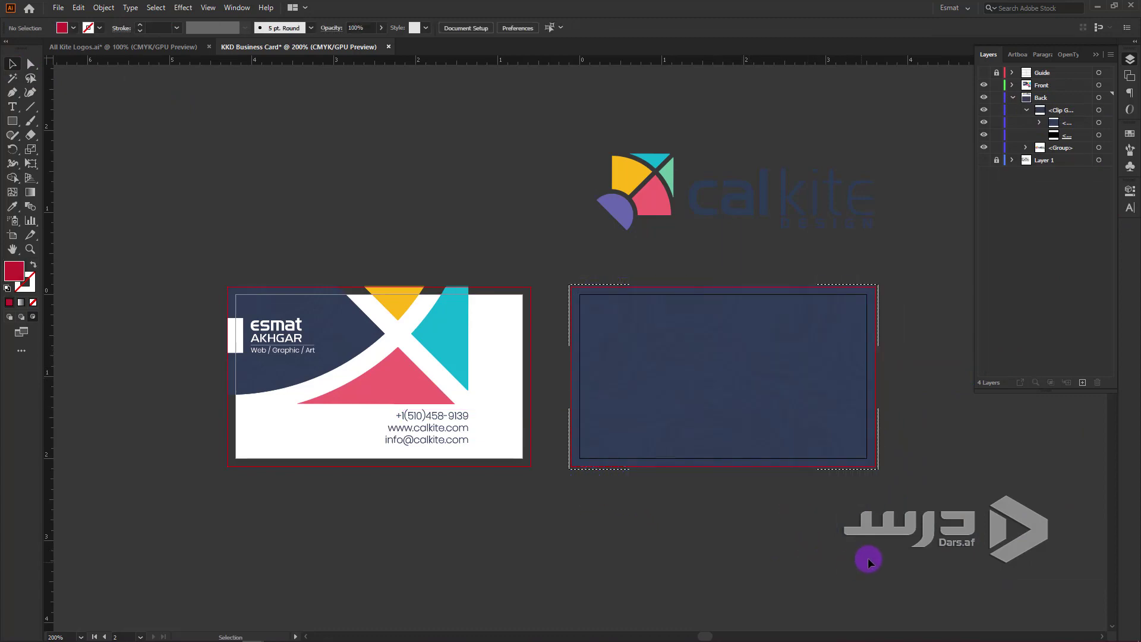
# - Centre the clipped marble background horizontally and vertically on the back card
pyautogui.scroll(1, 861, 529)
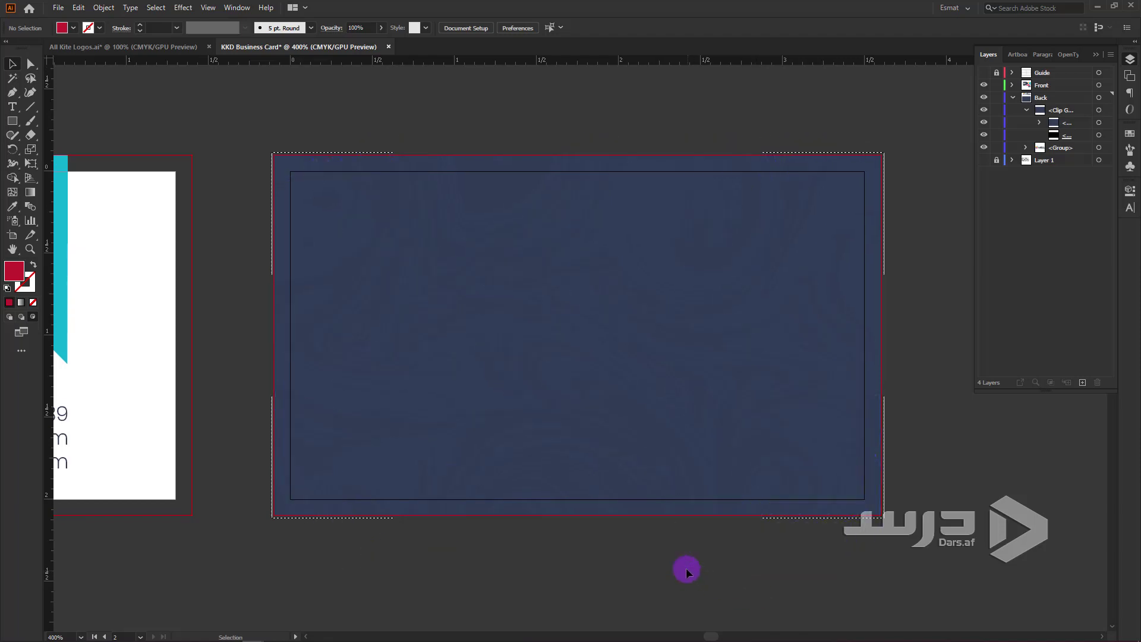
pyautogui.scroll(1, 686, 568)
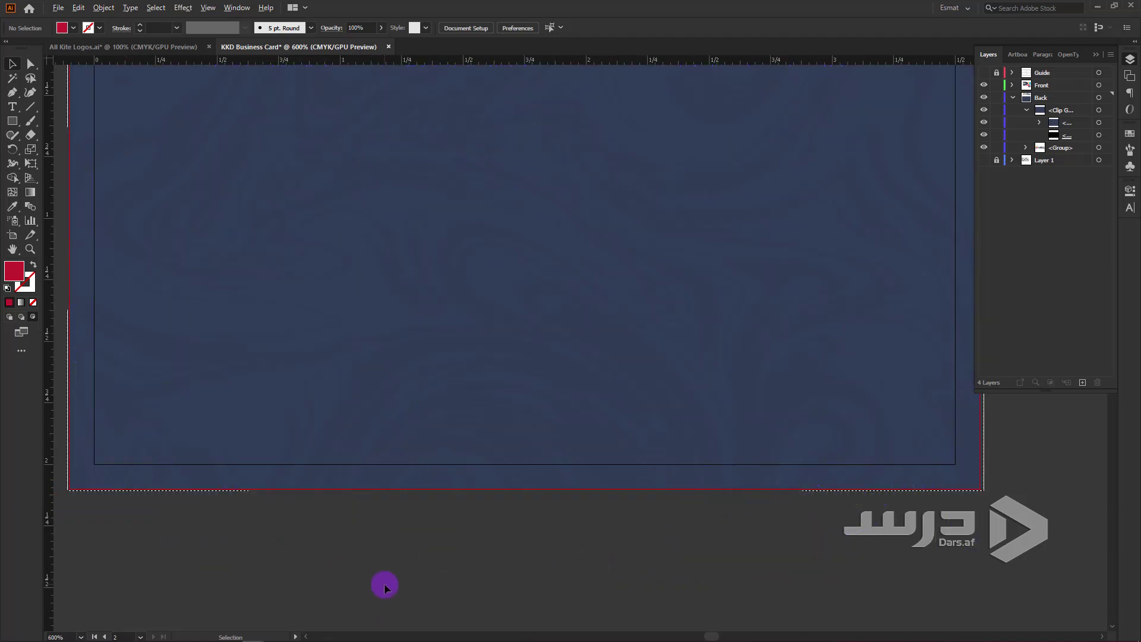
pyautogui.scroll(-1, 385, 587)
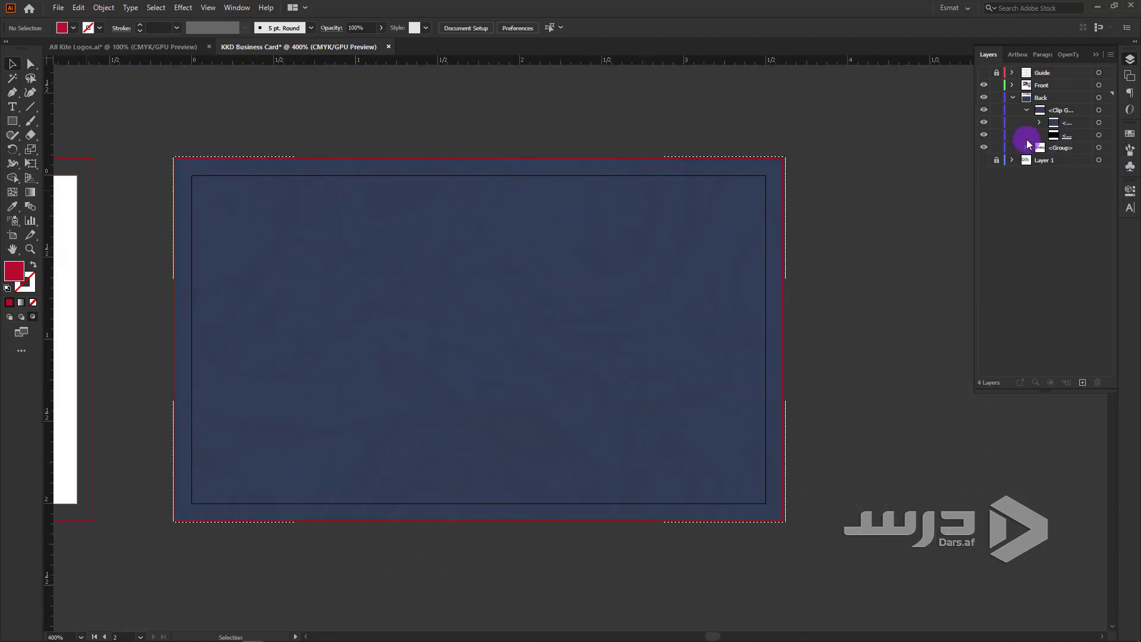
pyautogui.click(984, 122)
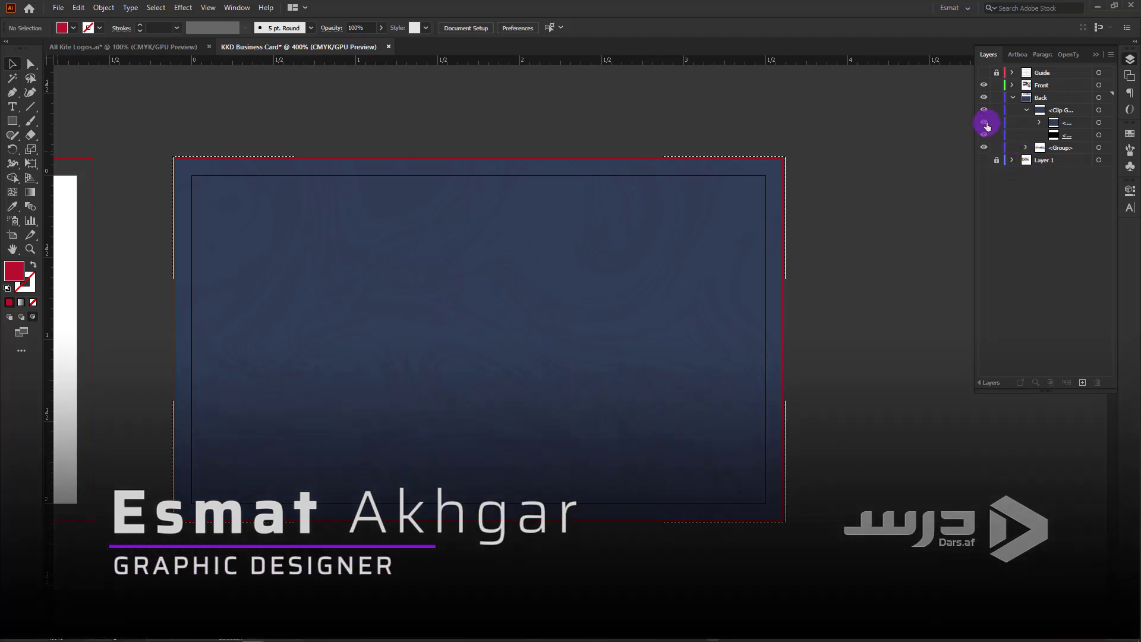
pyautogui.click(1106, 135)
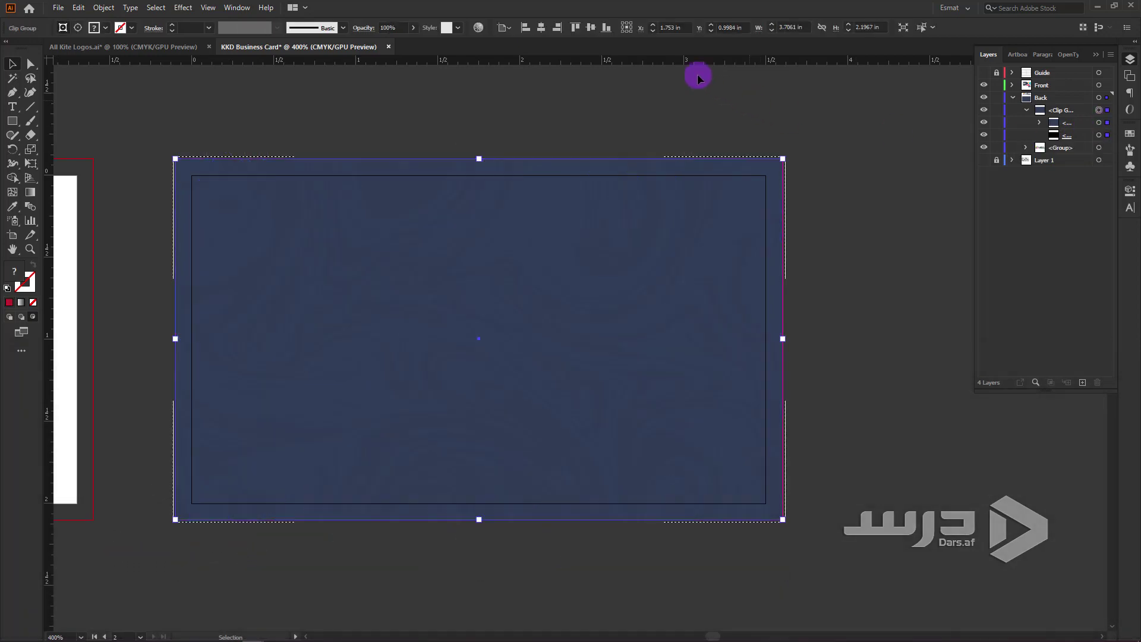
pyautogui.click(540, 27)
pyautogui.click(597, 27)
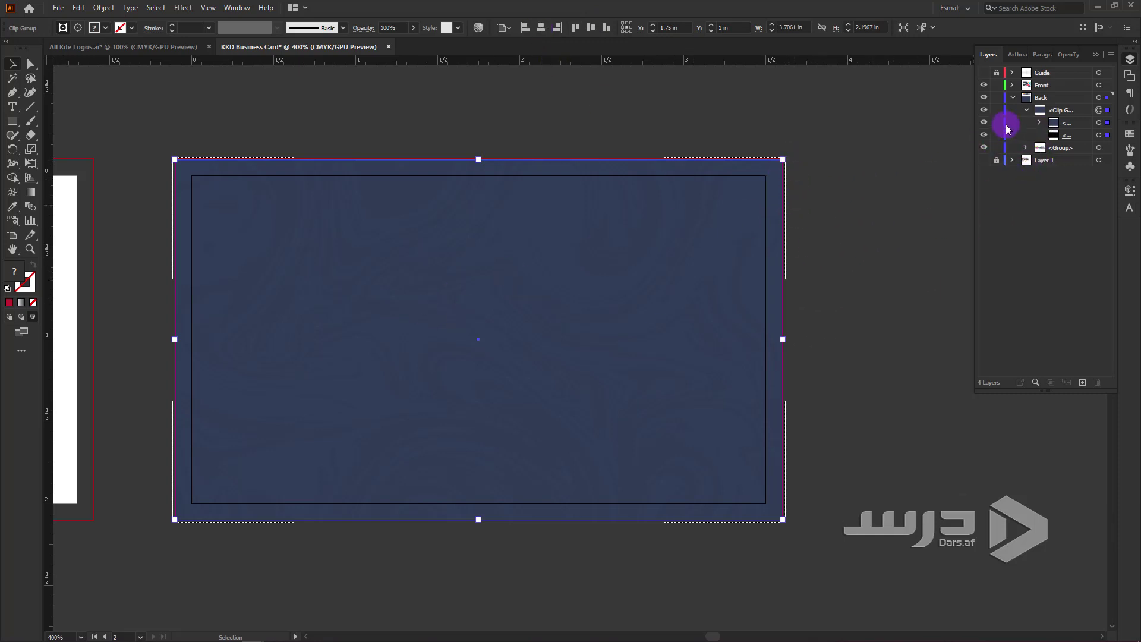
# - Lock the background in Layers and stack the logo group above it
pyautogui.click(1026, 110)
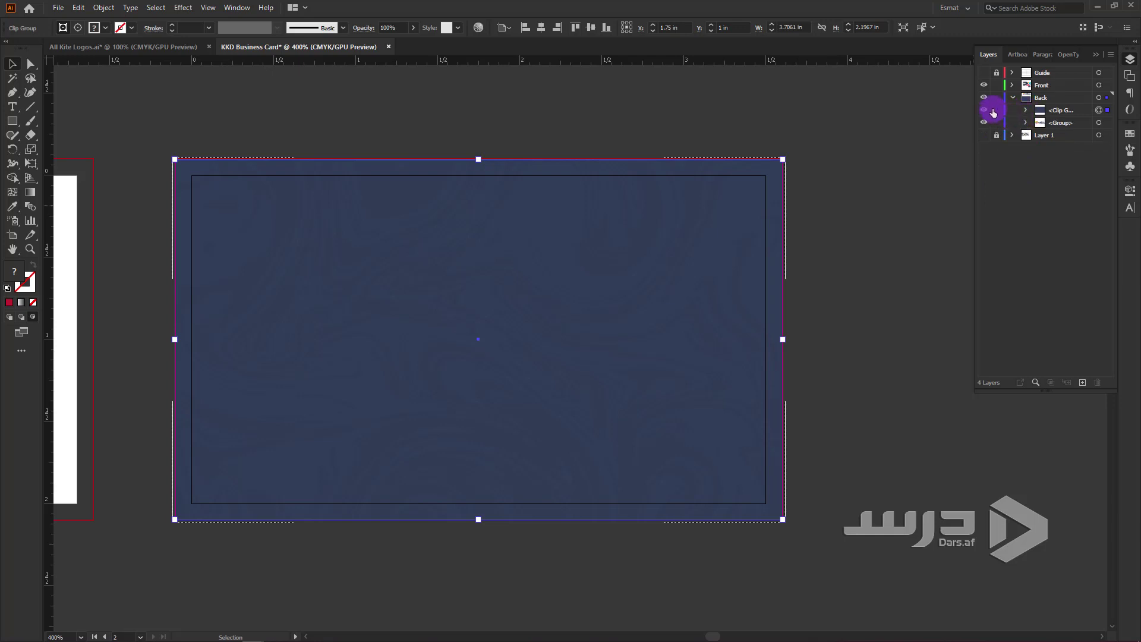
pyautogui.click(996, 109)
pyautogui.moveTo(1058, 127); pyautogui.dragTo(1057, 108)
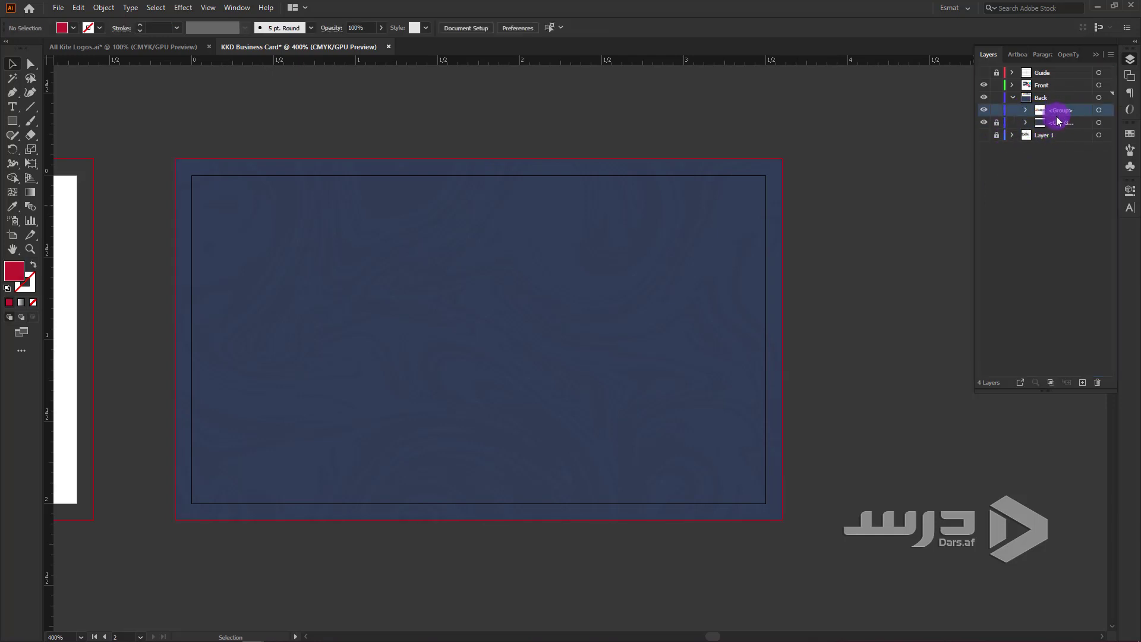
# - Move the logo group onto the back card, scale it, and place a copy beside it
pyautogui.click(1099, 110)
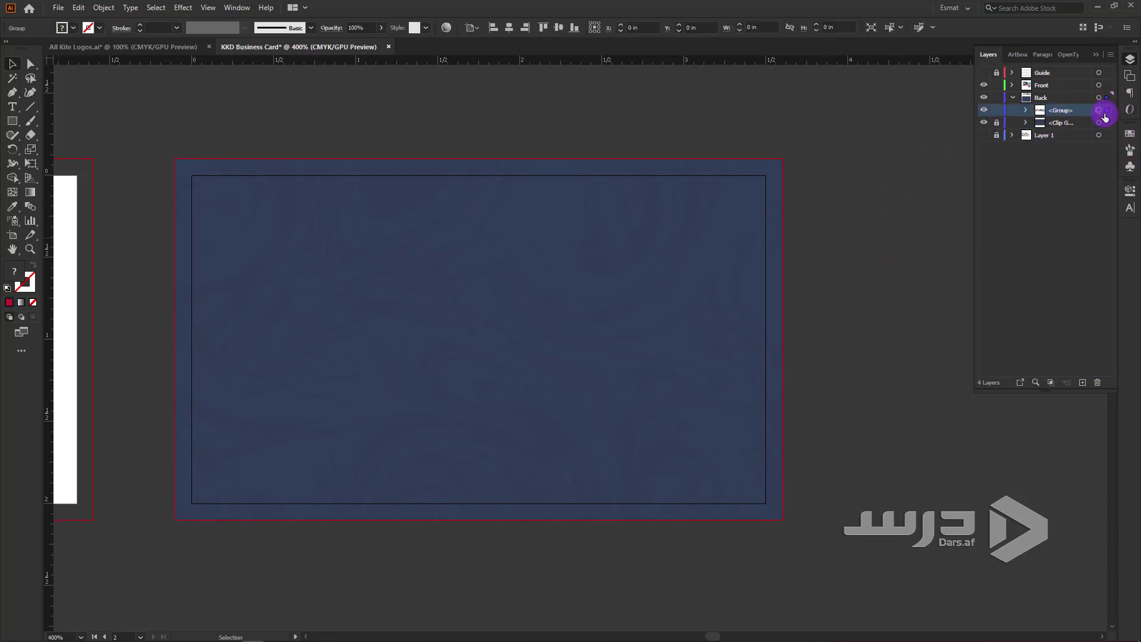
pyautogui.scroll(-3, 717, 305)
pyautogui.scroll(1, 687, 272)
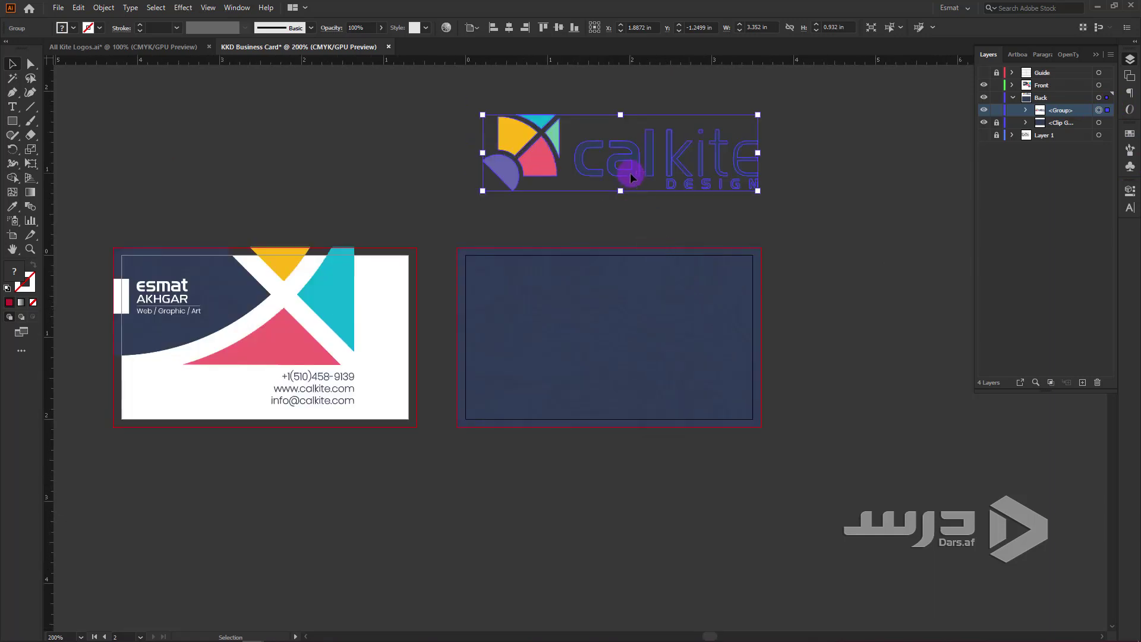
pyautogui.moveTo(629, 173); pyautogui.dragTo(645, 350)
pyautogui.moveTo(769, 293); pyautogui.dragTo(694, 312)
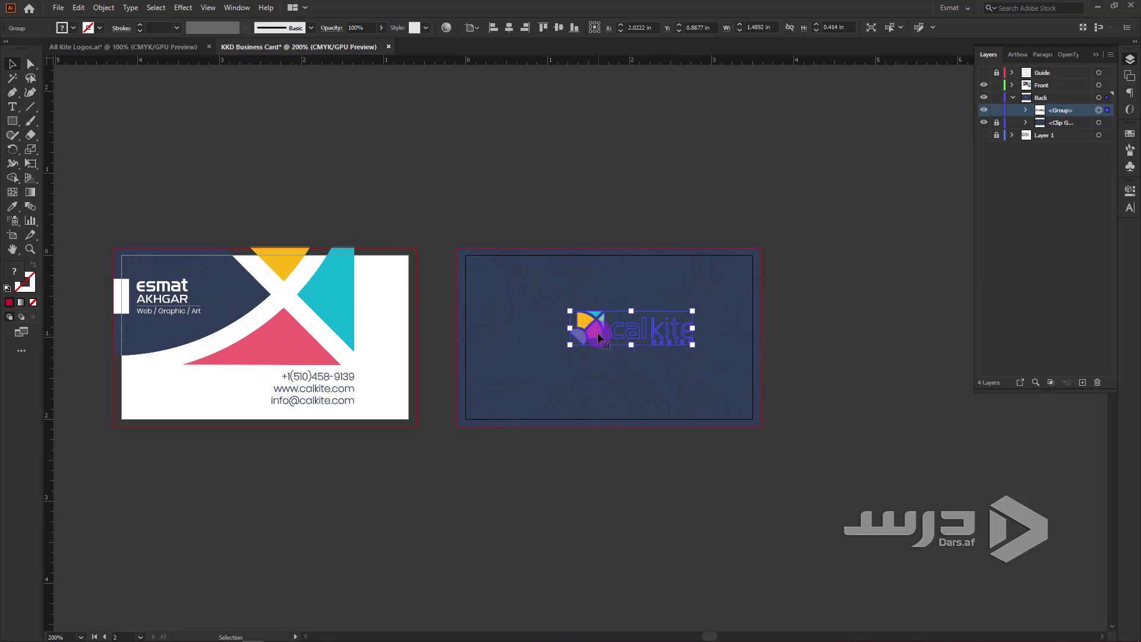
pyautogui.moveTo(598, 337)
pyautogui.mouseDown()
pyautogui.moveTo(512, 347)
pyautogui.moveTo(611, 339)
pyautogui.mouseUp()
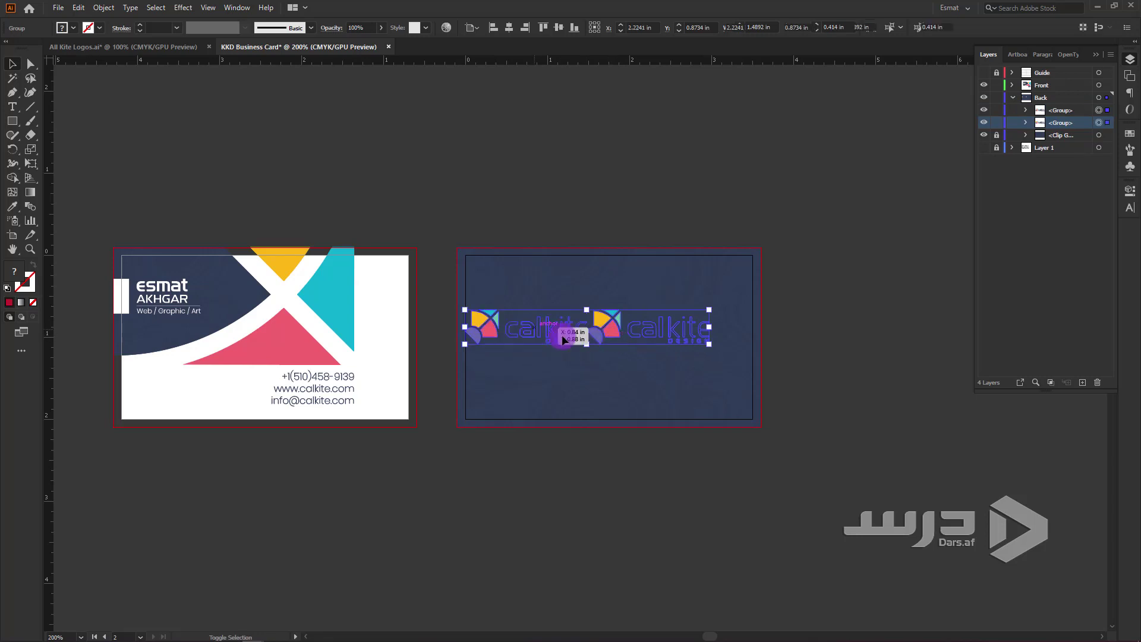
pyautogui.moveTo(708, 309); pyautogui.dragTo(752, 304)
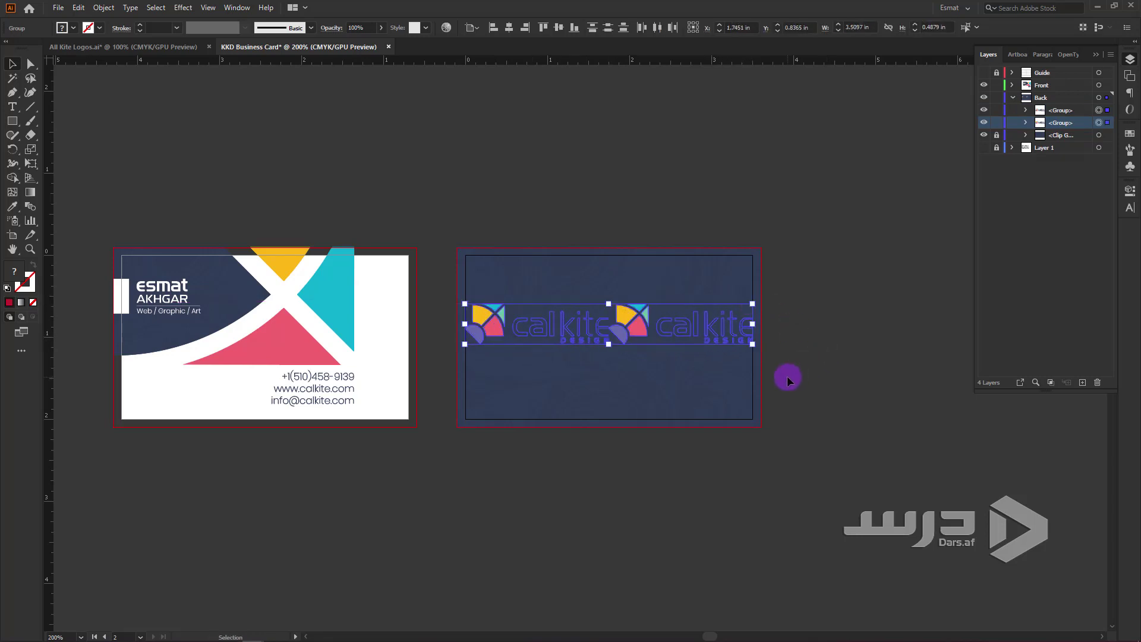
# - Delete the extra logo copy, centre the remaining logo on the card, and isolate its group
pyautogui.keyDown('alt'); pyautogui.scroll(1, 662, 408); pyautogui.keyUp('alt')
pyautogui.keyDown('alt'); pyautogui.scroll(1, 494, 508); pyautogui.keyUp('alt')
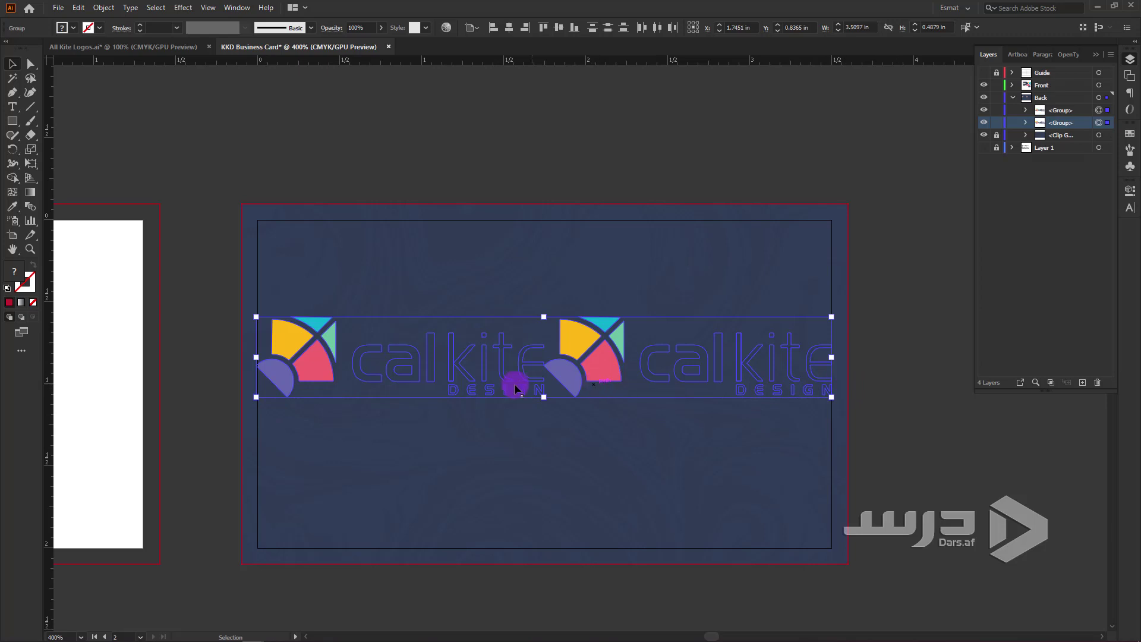
pyautogui.click(606, 310)
pyautogui.click(605, 365)
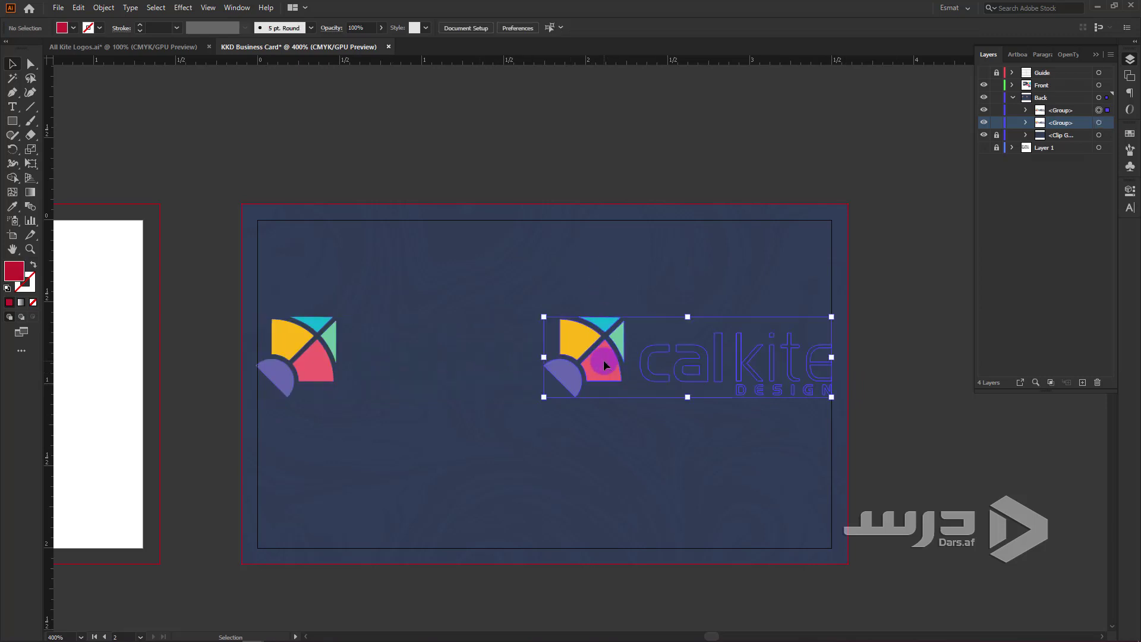
pyautogui.press('Delete')
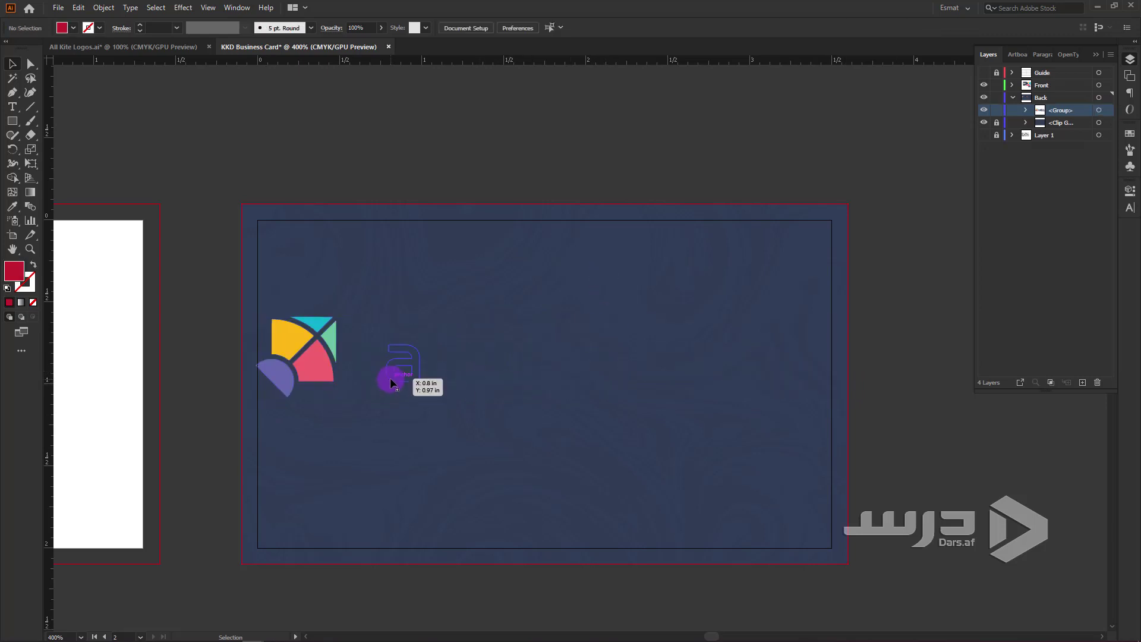
pyautogui.click(390, 382)
pyautogui.click(511, 29)
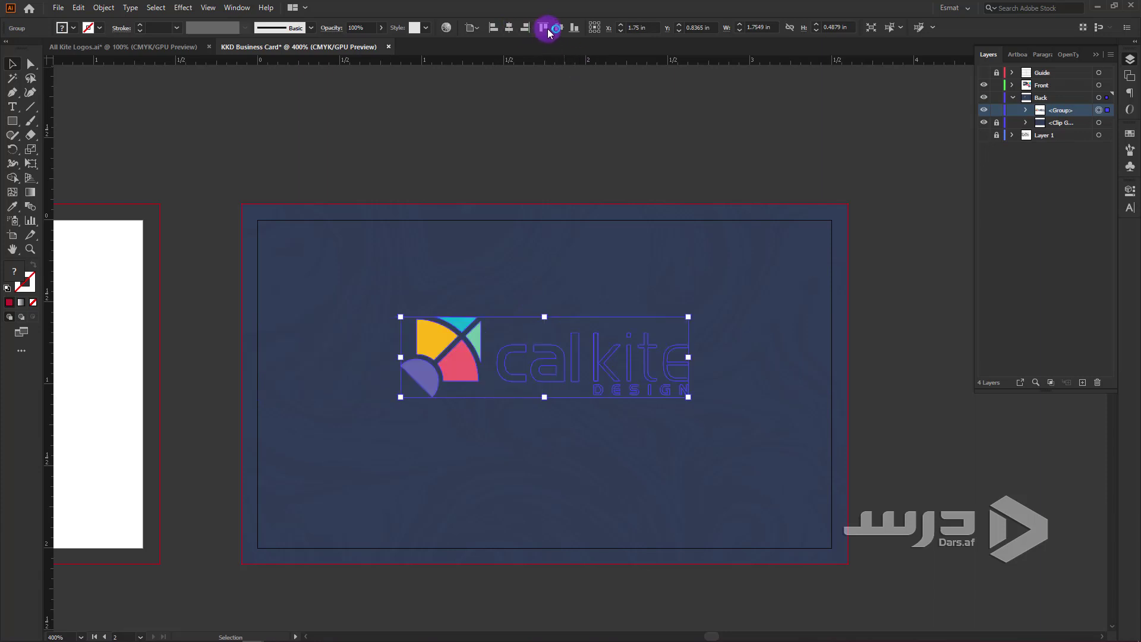
pyautogui.click(559, 28)
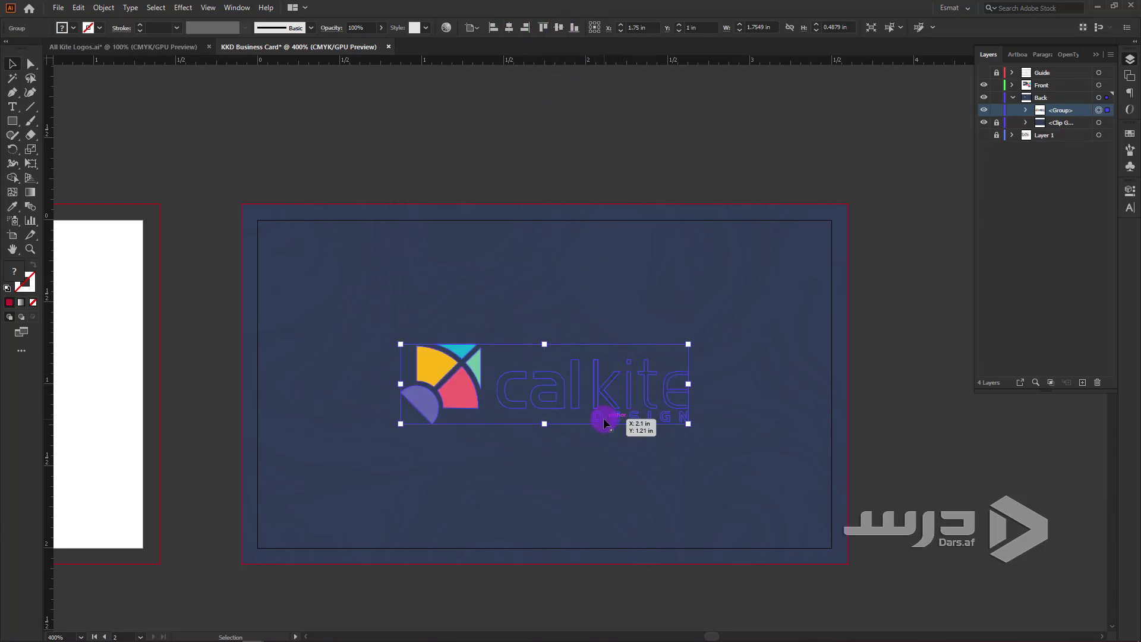
pyautogui.doubleClick(603, 418)
pyautogui.click(519, 413)
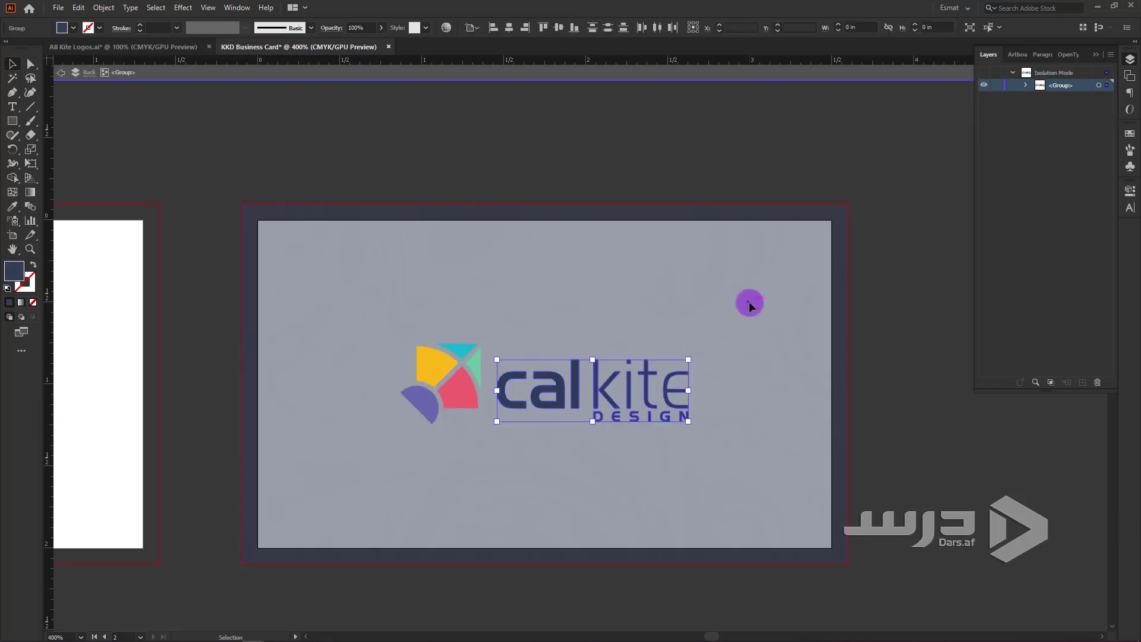
pyautogui.click(86, 28)
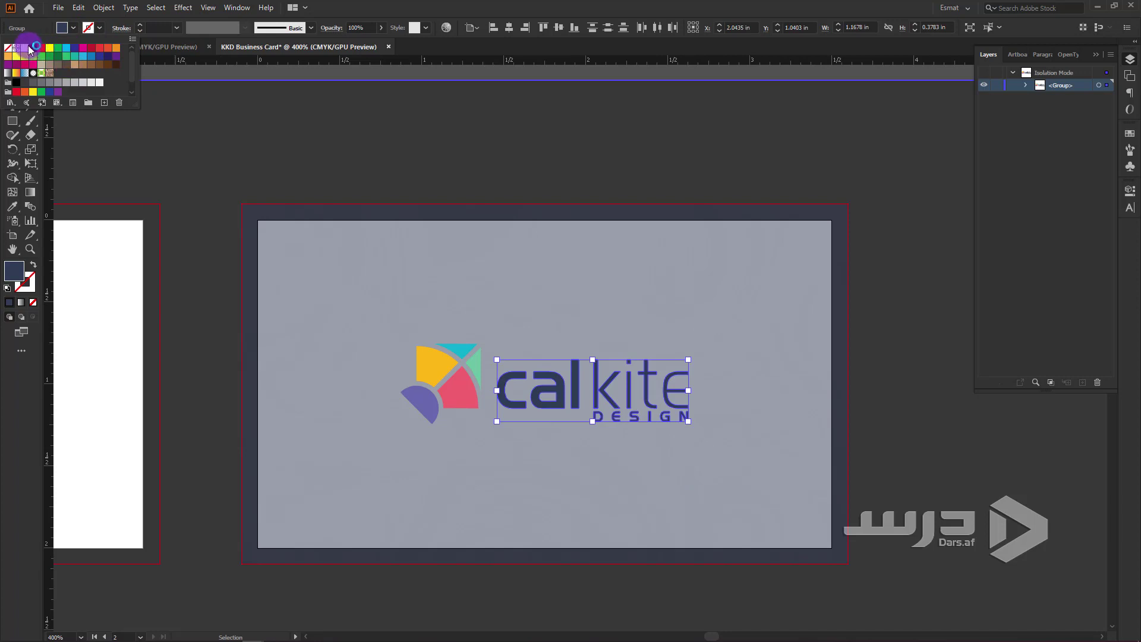
pyautogui.click(24, 48)
pyautogui.doubleClick(347, 134)
pyautogui.click(347, 133)
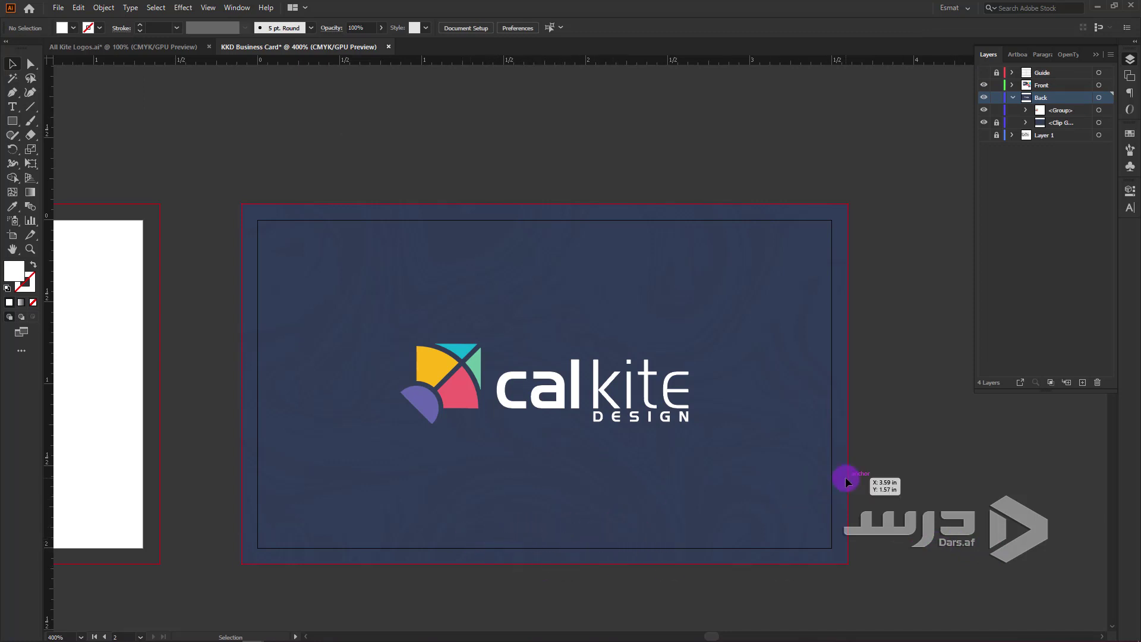
pyautogui.scroll(-2, 936, 476)
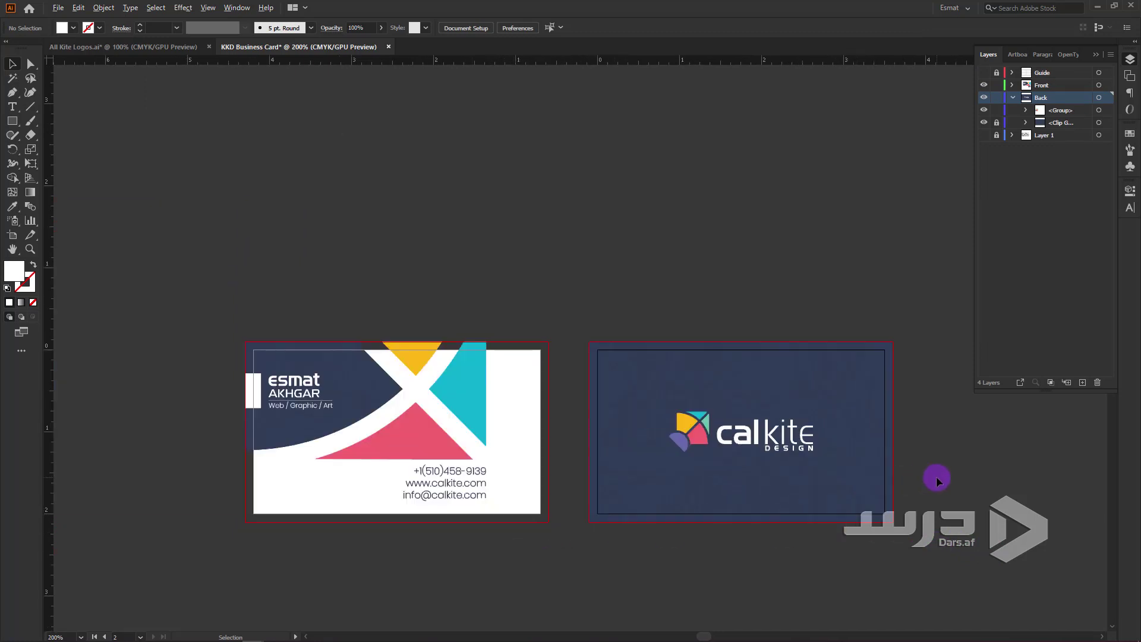
pyautogui.scroll(1, 575, 525)
pyautogui.scroll(2, 486, 493)
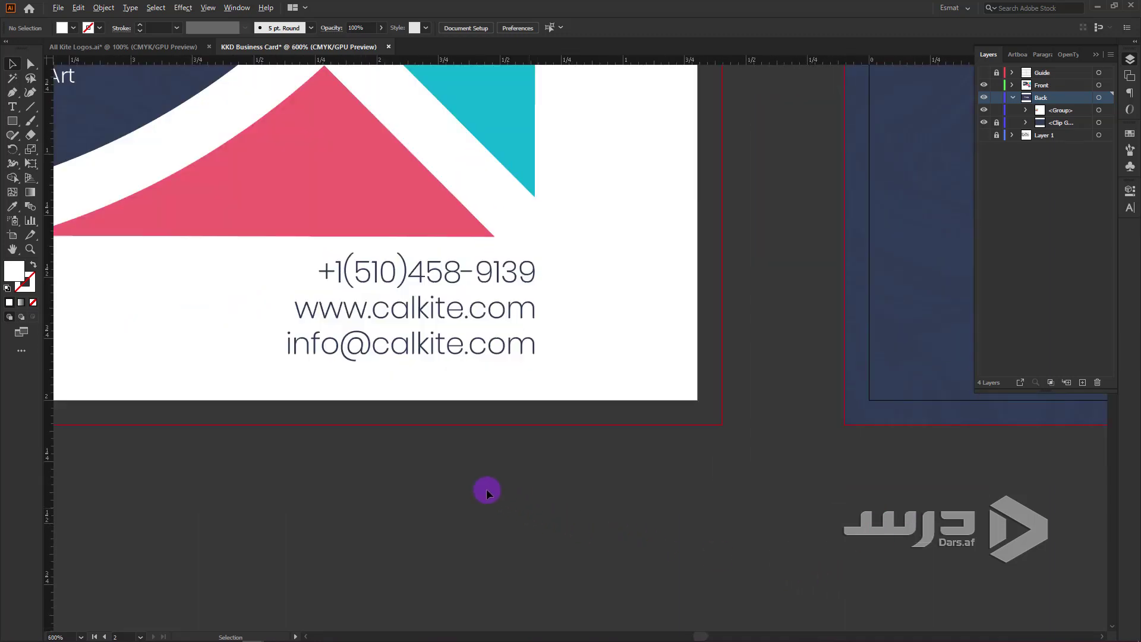
pyautogui.doubleClick(436, 311)
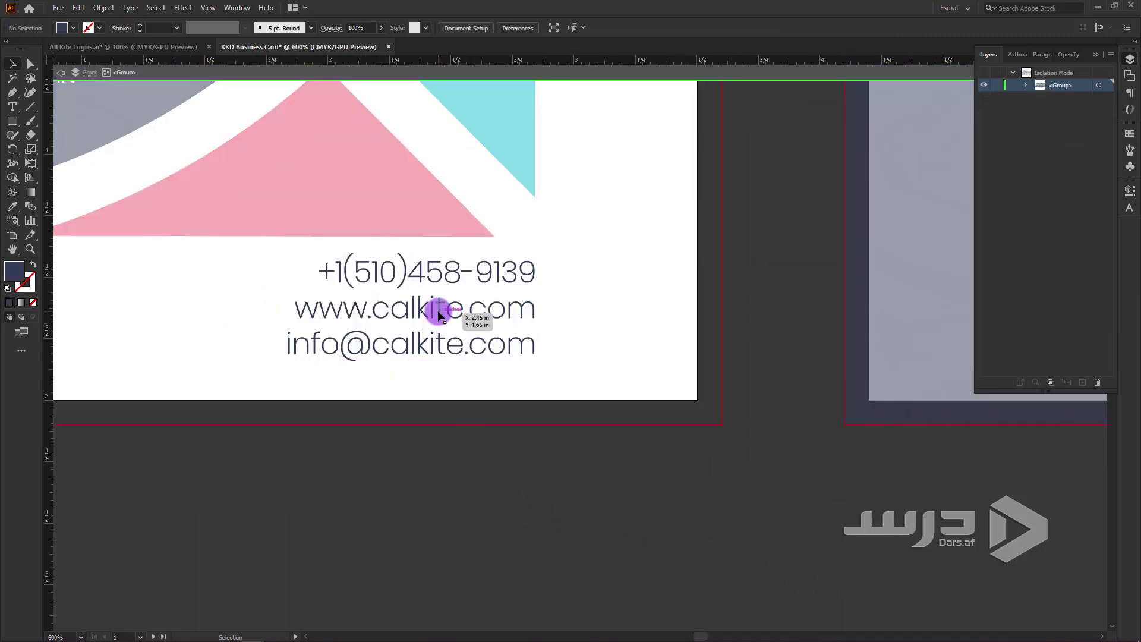
pyautogui.click(438, 312)
pyautogui.moveTo(565, 301); pyautogui.dragTo(254, 321)
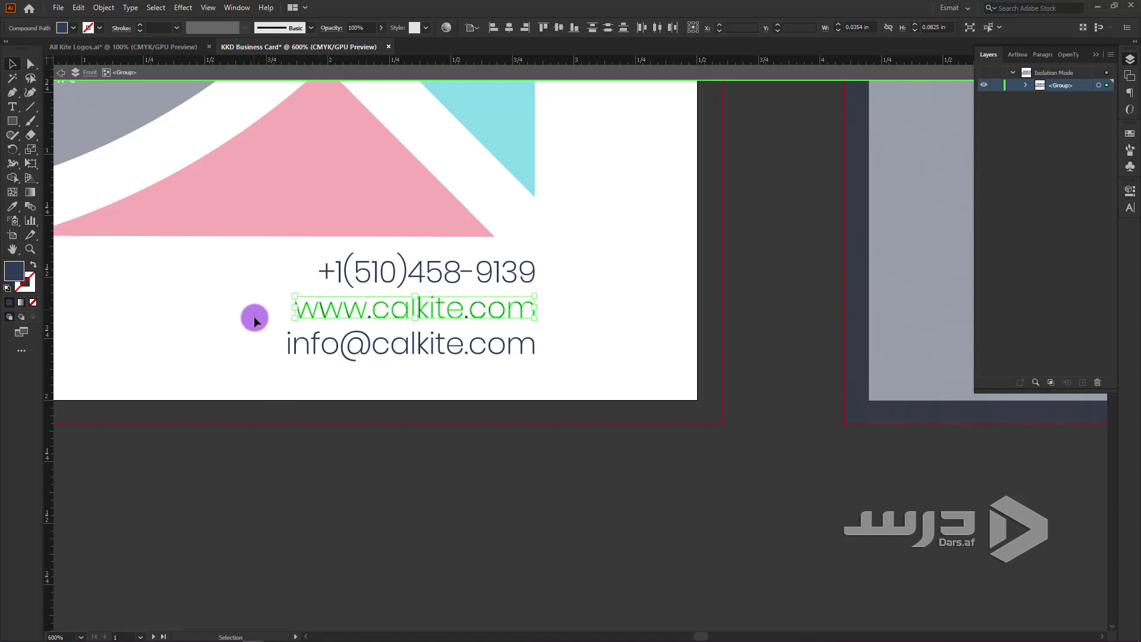
pyautogui.press('a')
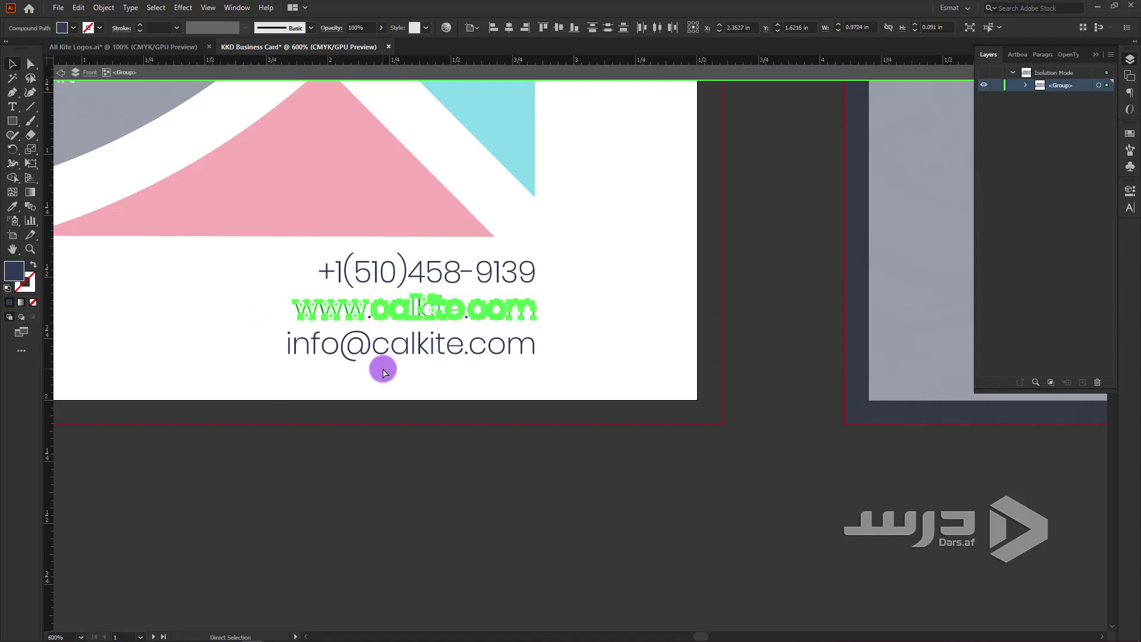
pyautogui.click(571, 500)
pyautogui.scroll(-3, 572, 500)
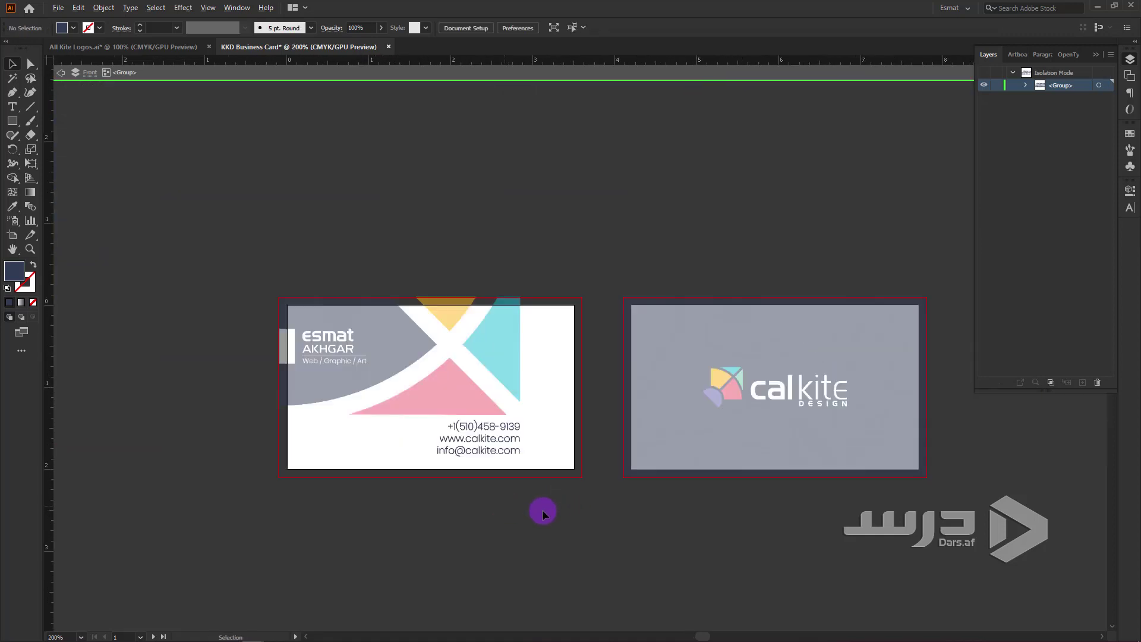
pyautogui.press('Escape')
pyautogui.doubleClick(819, 533)
pyautogui.scroll(1, 856, 432)
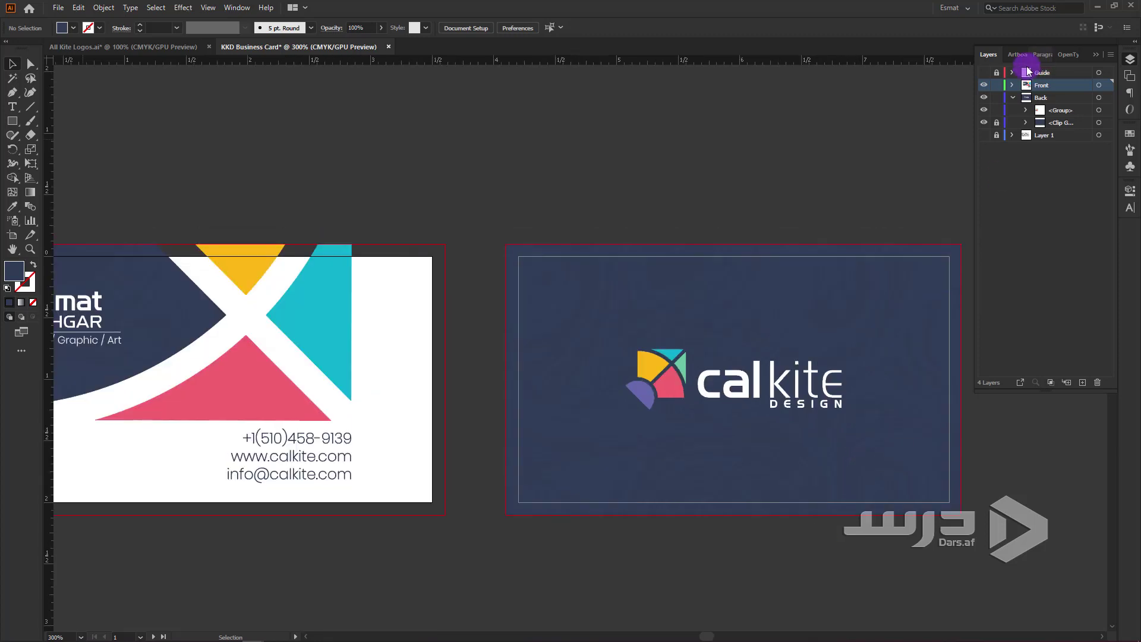
pyautogui.click(1030, 87)
pyautogui.click(758, 380)
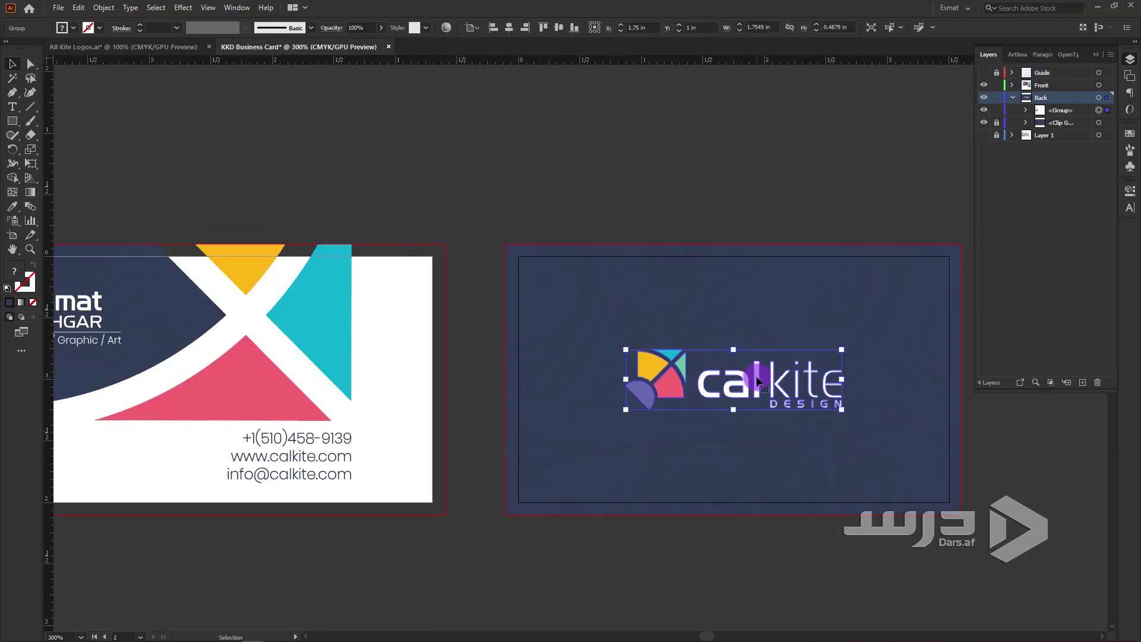
pyautogui.hotkey('ctrl', 'shift', 'g')
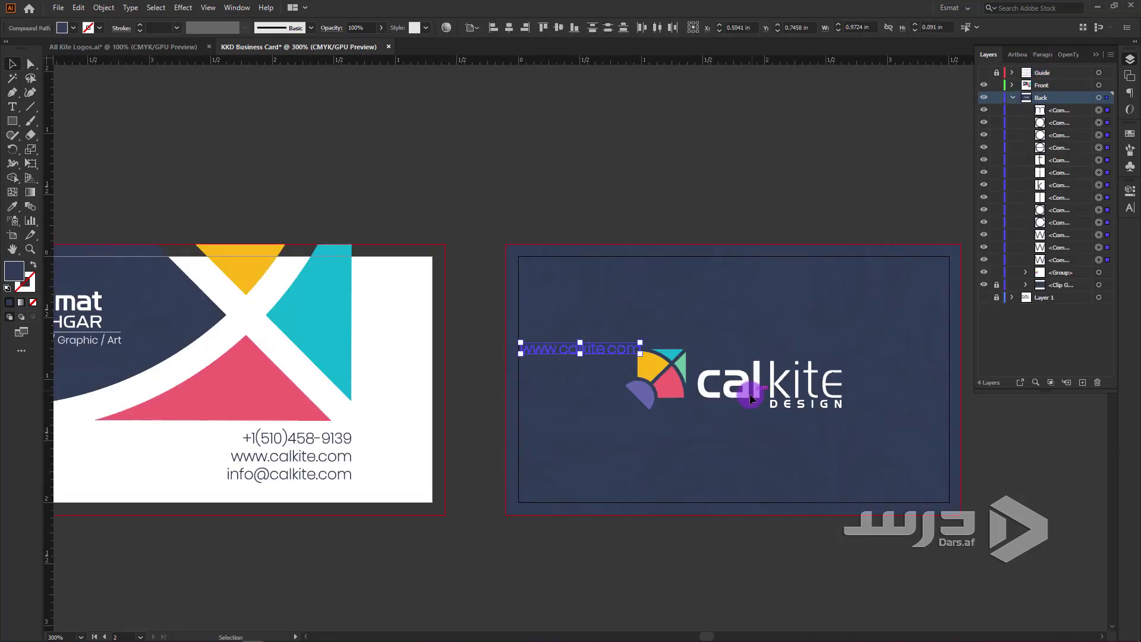
pyautogui.moveTo(597, 356)
pyautogui.mouseDown()
pyautogui.moveTo(763, 482)
pyautogui.moveTo(753, 493)
pyautogui.mouseUp()
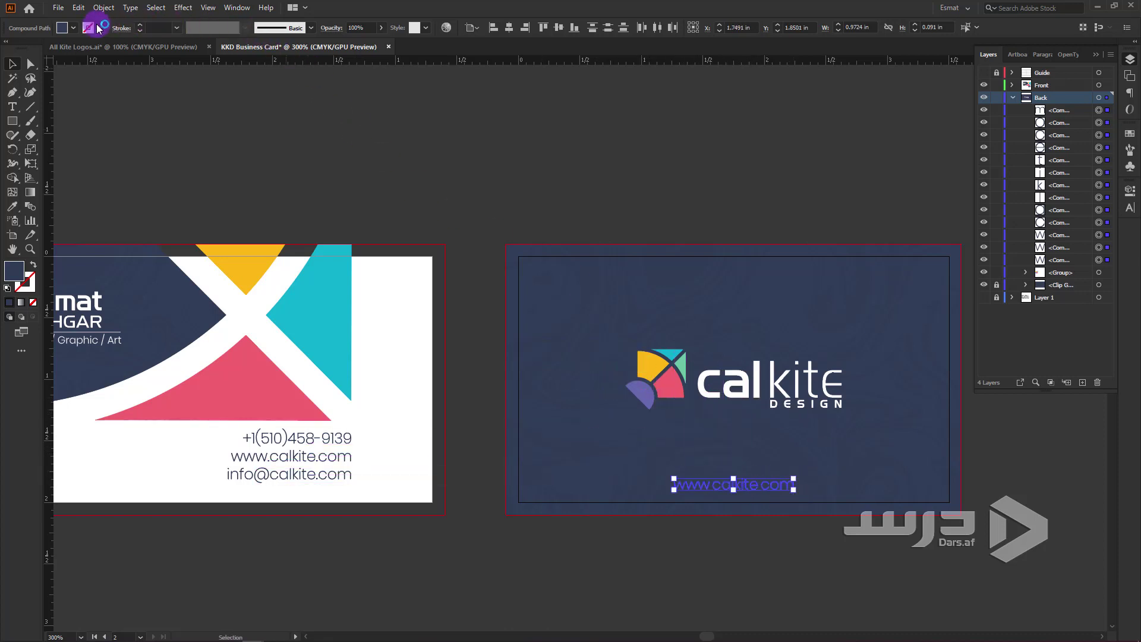
pyautogui.click(73, 28)
pyautogui.click(22, 48)
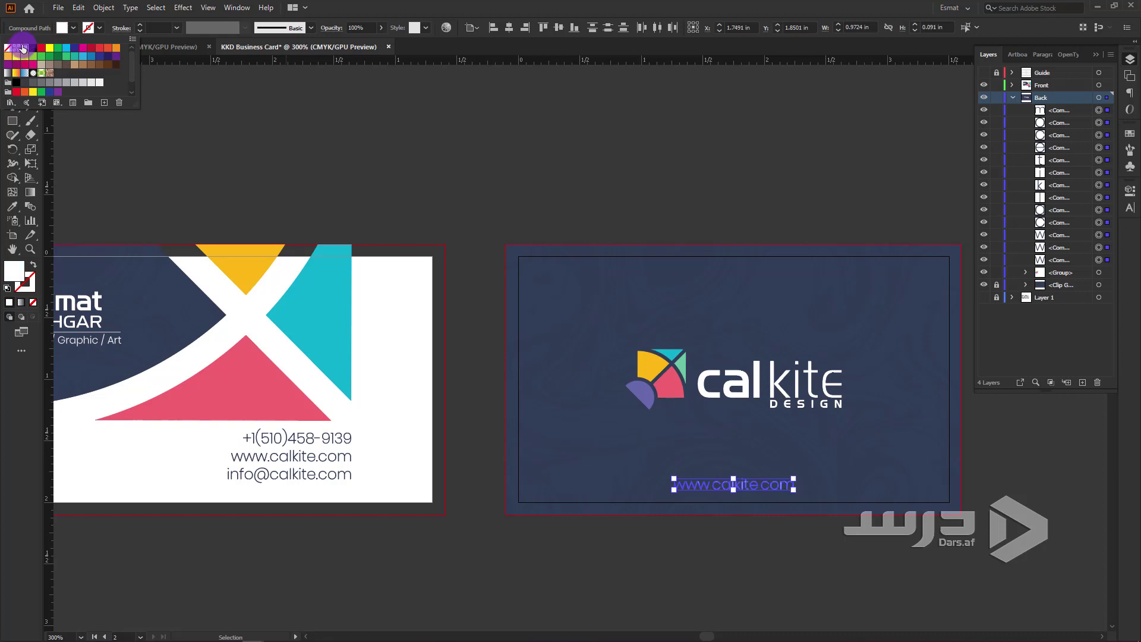
pyautogui.click(513, 28)
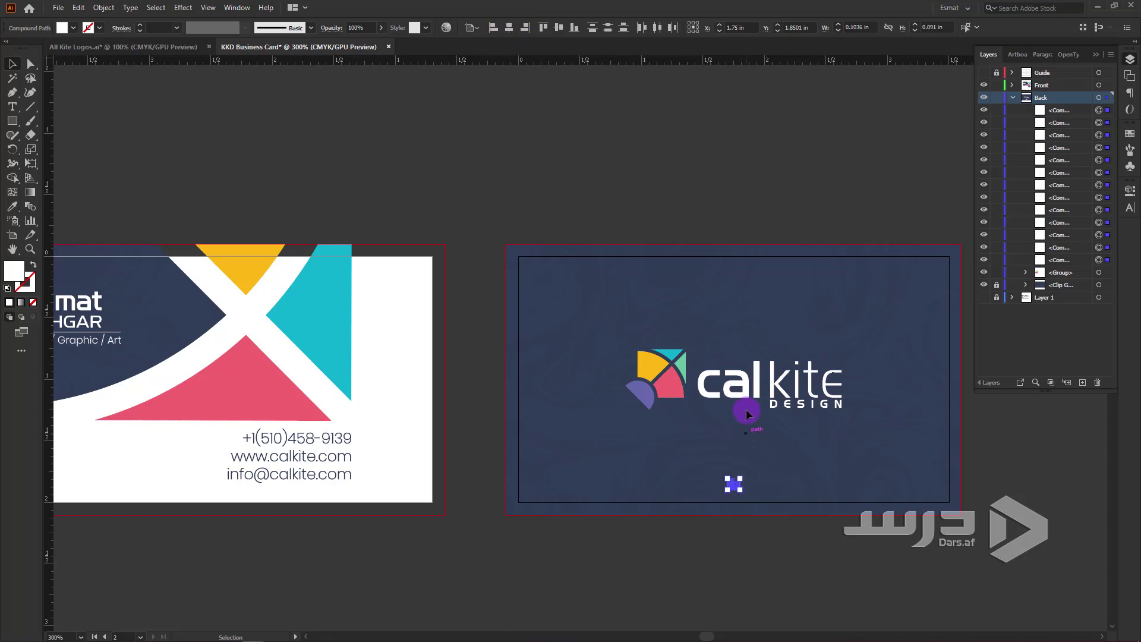
# - Group the web address letters with Ctrl+G and check its alignment with the logo
pyautogui.hotkey('ctrl', 'g')
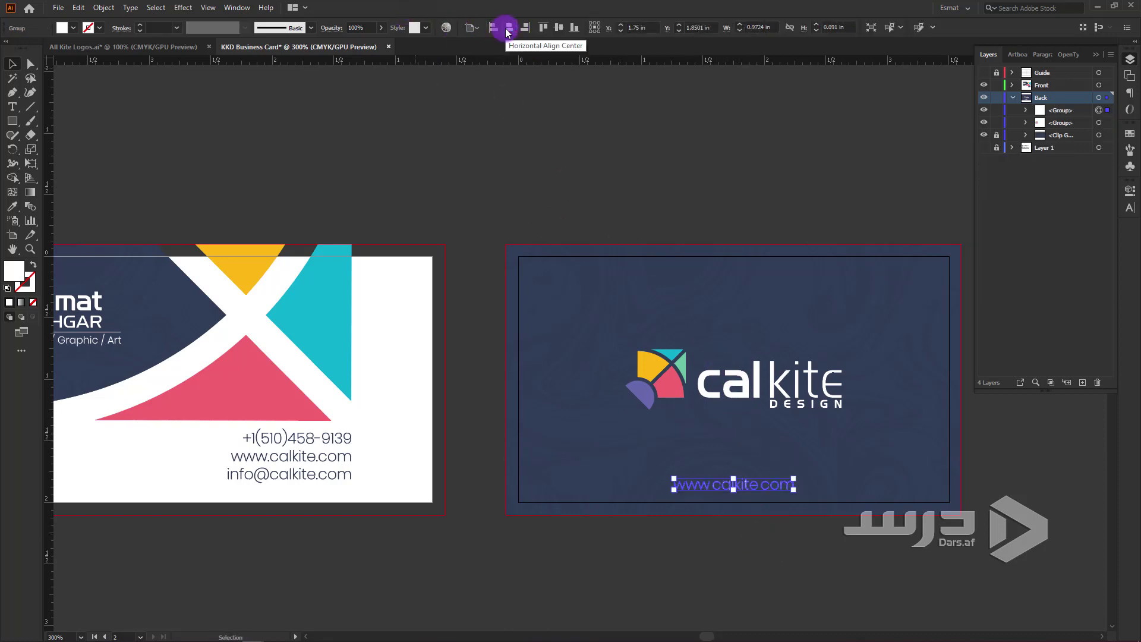
pyautogui.click(619, 104)
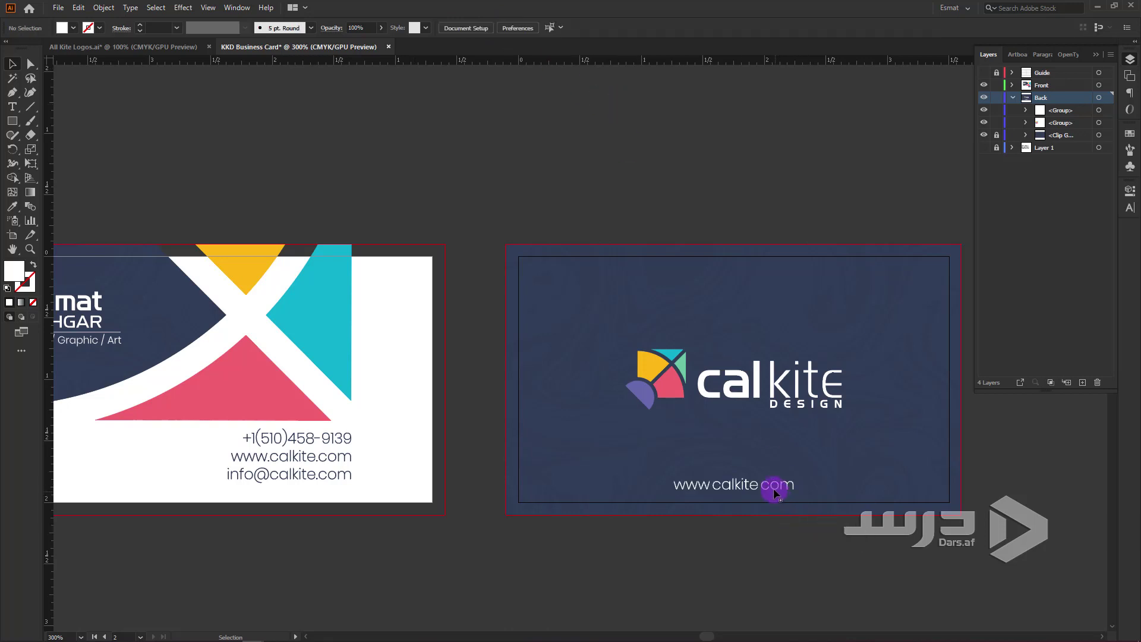
pyautogui.click(776, 485)
pyautogui.keyDown('shift'); pyautogui.click(755, 395); pyautogui.keyUp('shift')
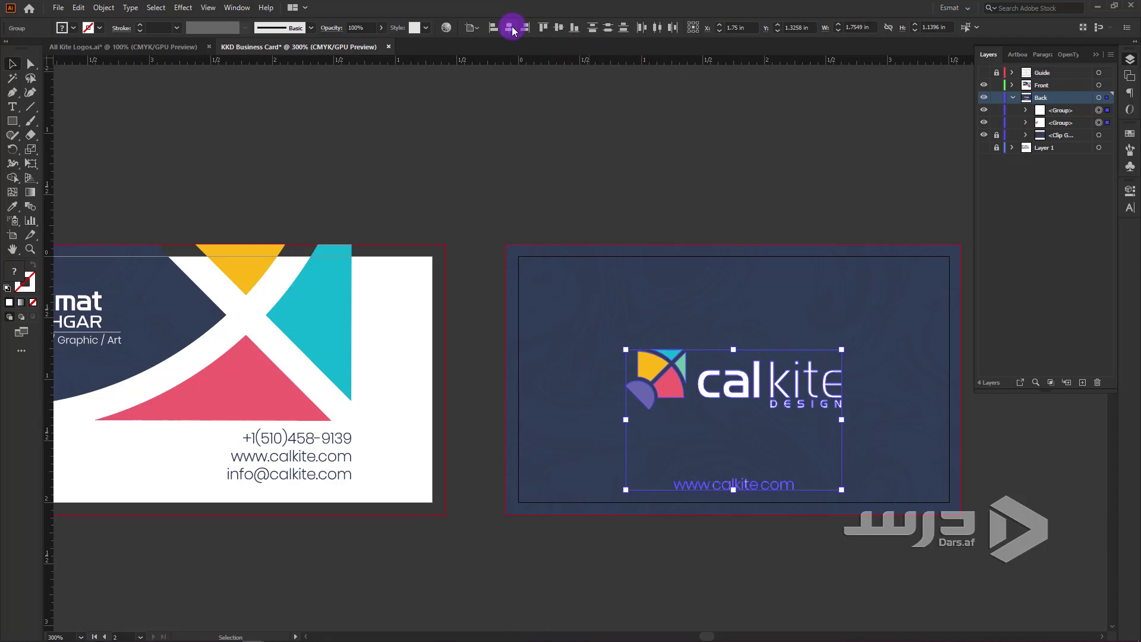
pyautogui.click(526, 97)
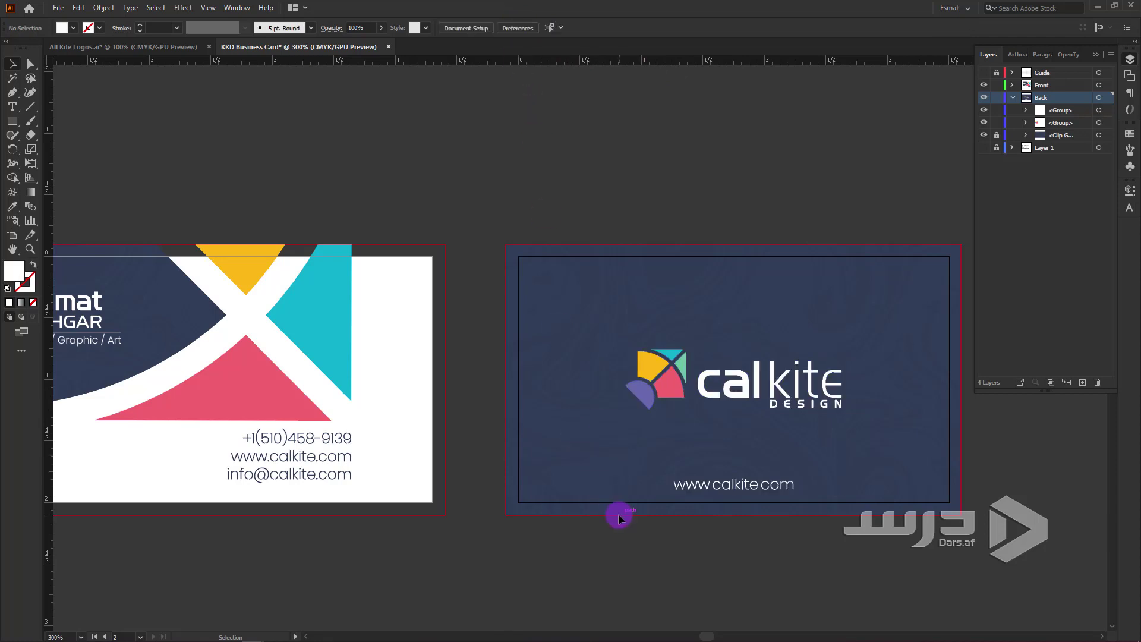
pyautogui.keyDown('alt'); pyautogui.scroll(-2, 617, 513); pyautogui.keyUp('alt')
# - Nudge the back card's Calkite logo up one arrow-key step, then zoom out to both cards
pyautogui.keyDown('alt'); pyautogui.scroll(2, 727, 555); pyautogui.keyUp('alt')
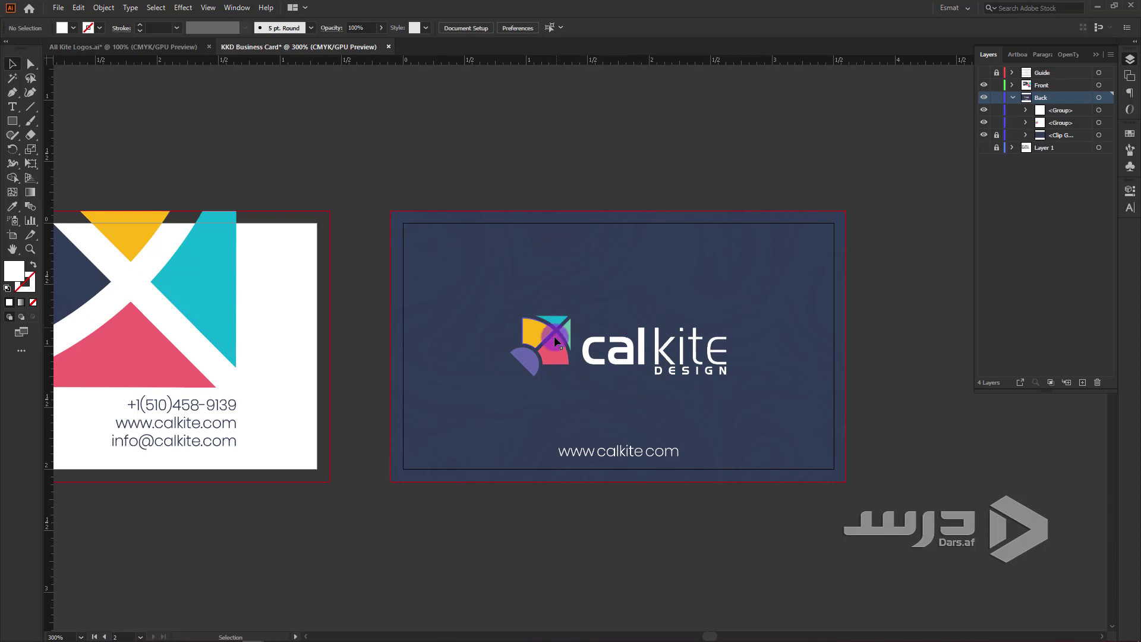
pyautogui.click(553, 363)
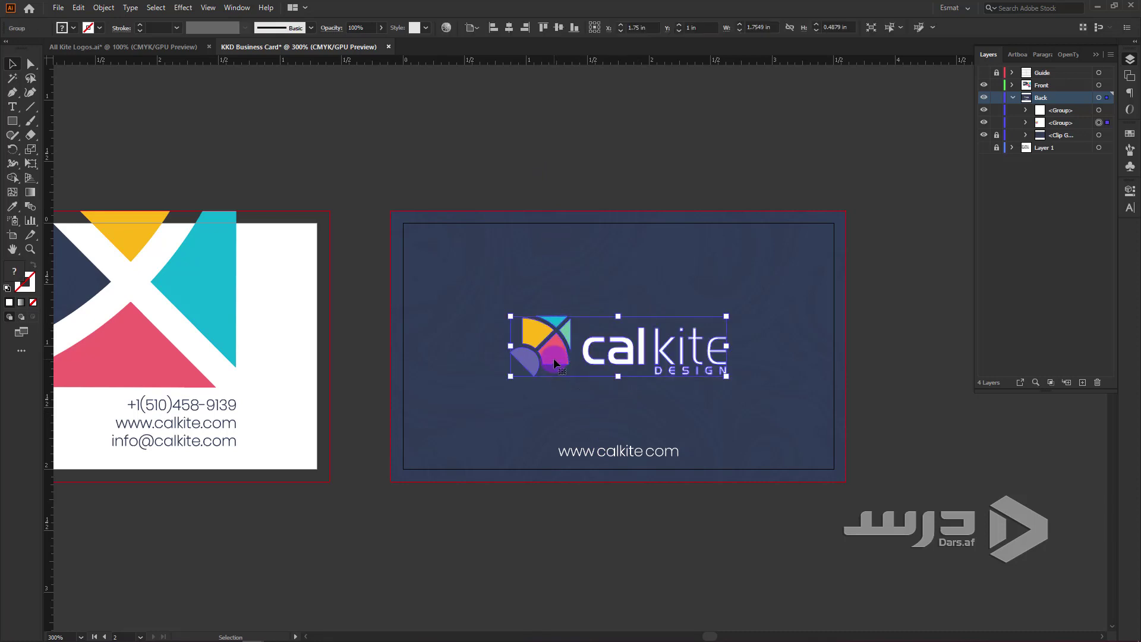
pyautogui.press('Up')
pyautogui.press('Up')
pyautogui.press('Up')
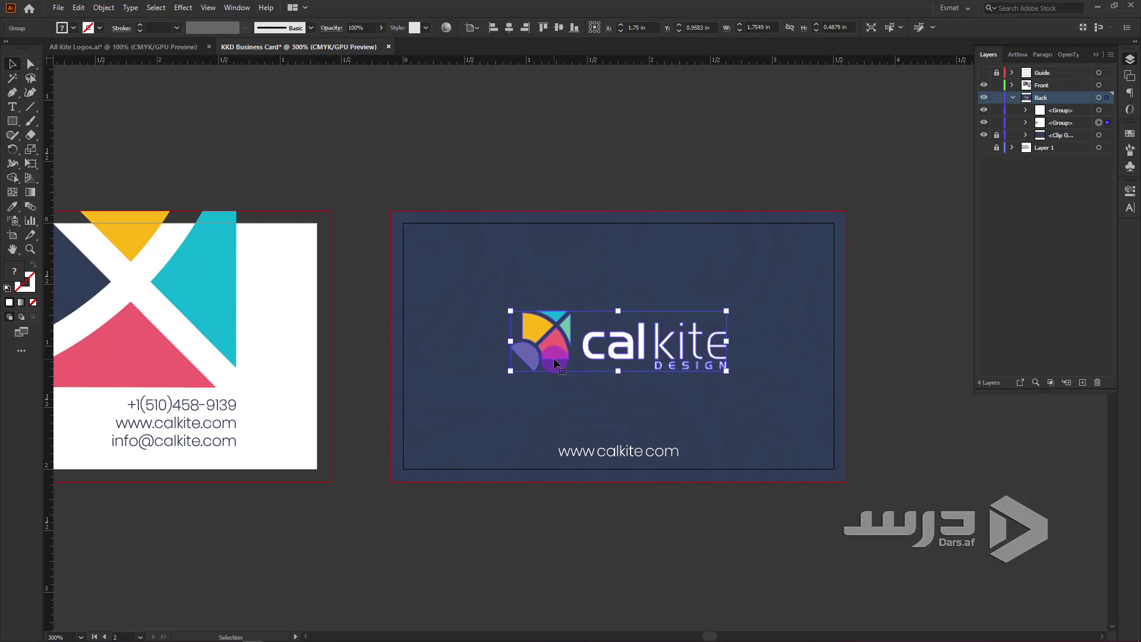
pyautogui.click(582, 528)
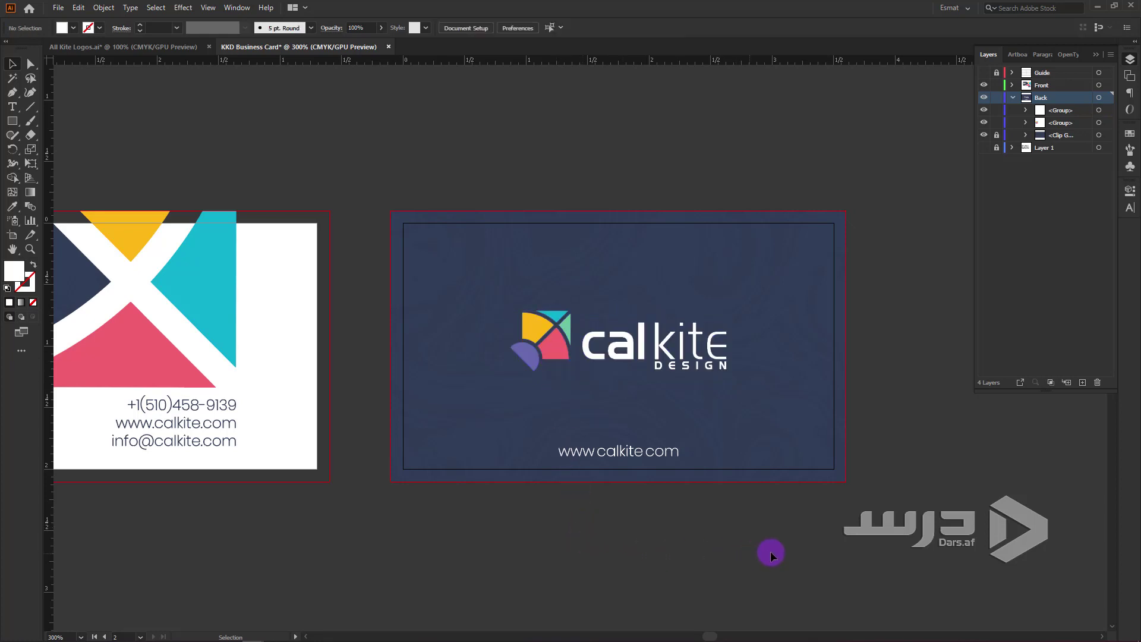
pyautogui.scroll(-1, 770, 550)
pyautogui.scroll(1, 735, 502)
pyautogui.scroll(-1, 736, 501)
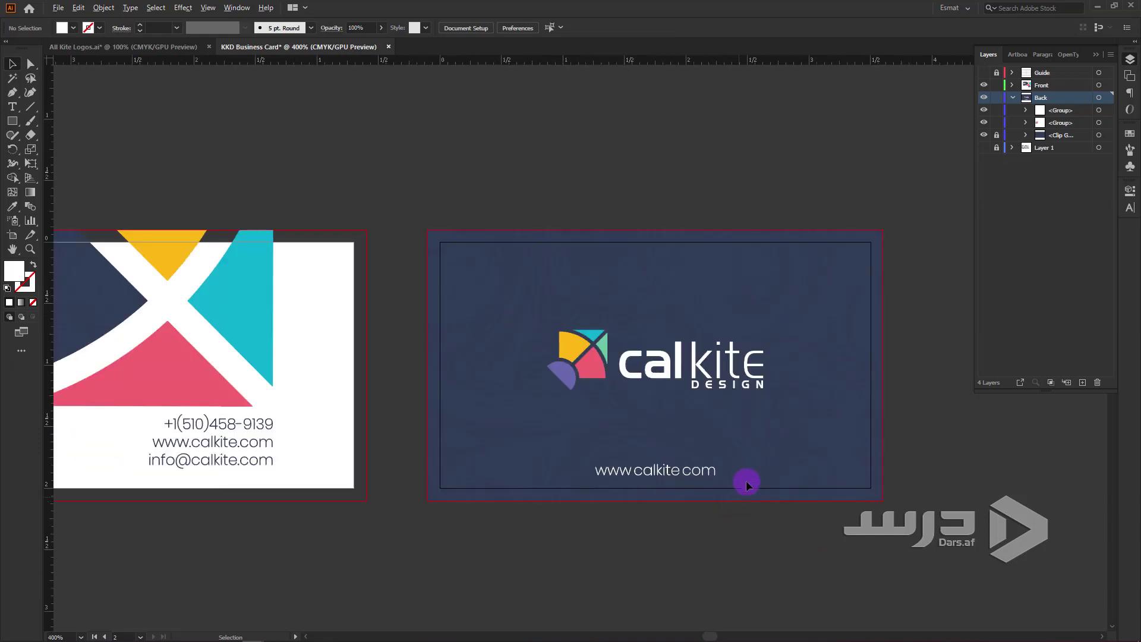
pyautogui.scroll(-1, 746, 480)
pyautogui.scroll(-1, 748, 480)
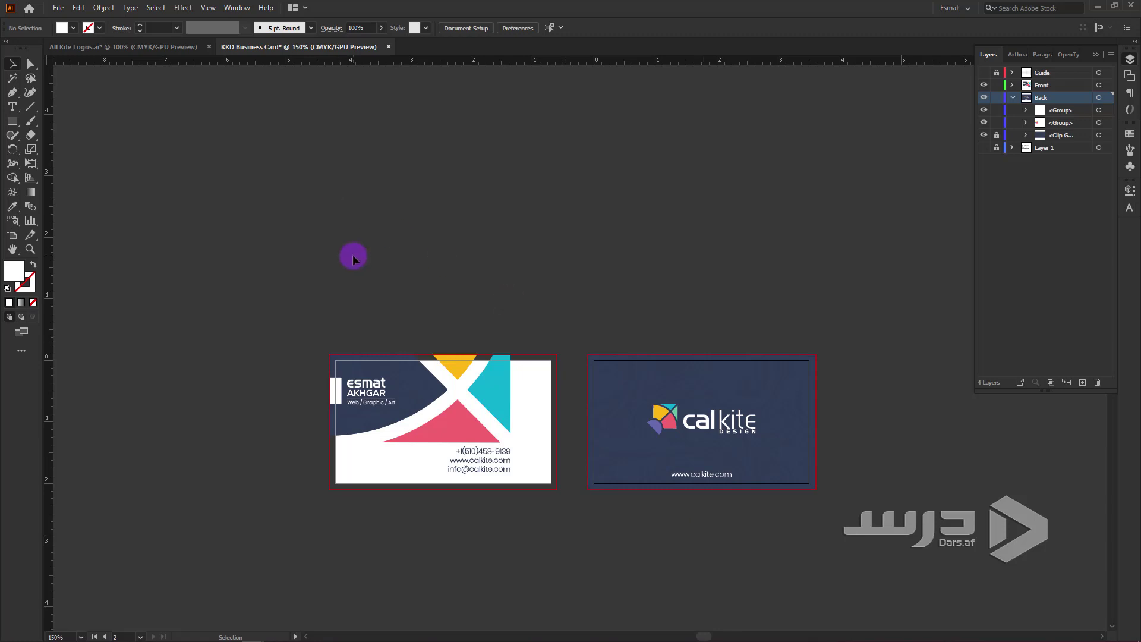
# - Save the document as KKD Business Card in Adobe Illustrator (*.AI) format
pyautogui.click(57, 8)
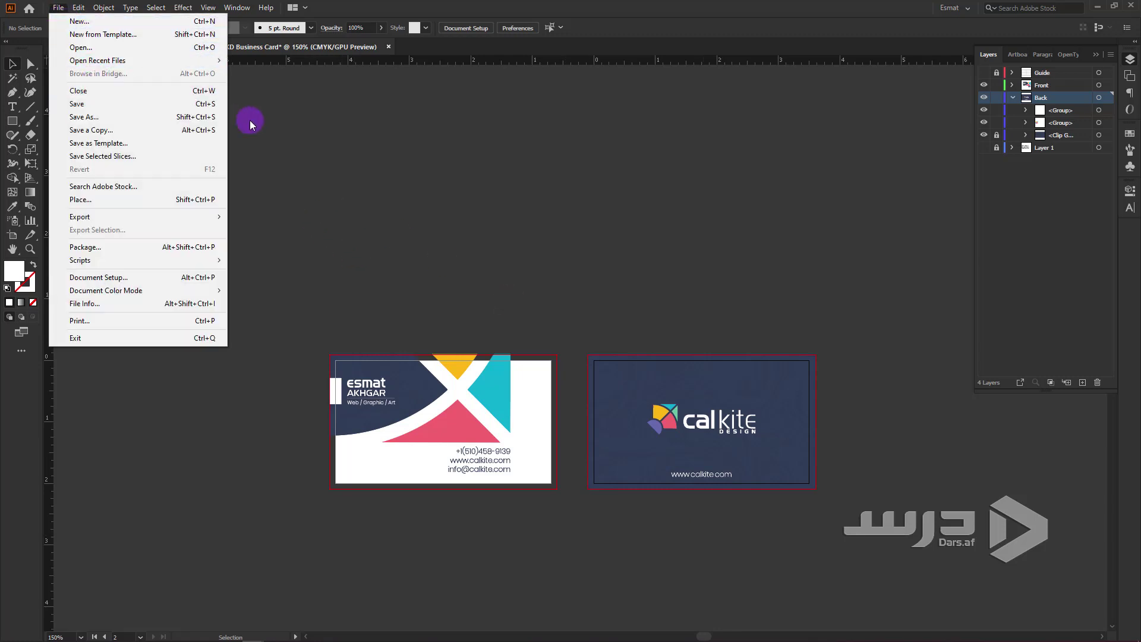
pyautogui.click(270, 65)
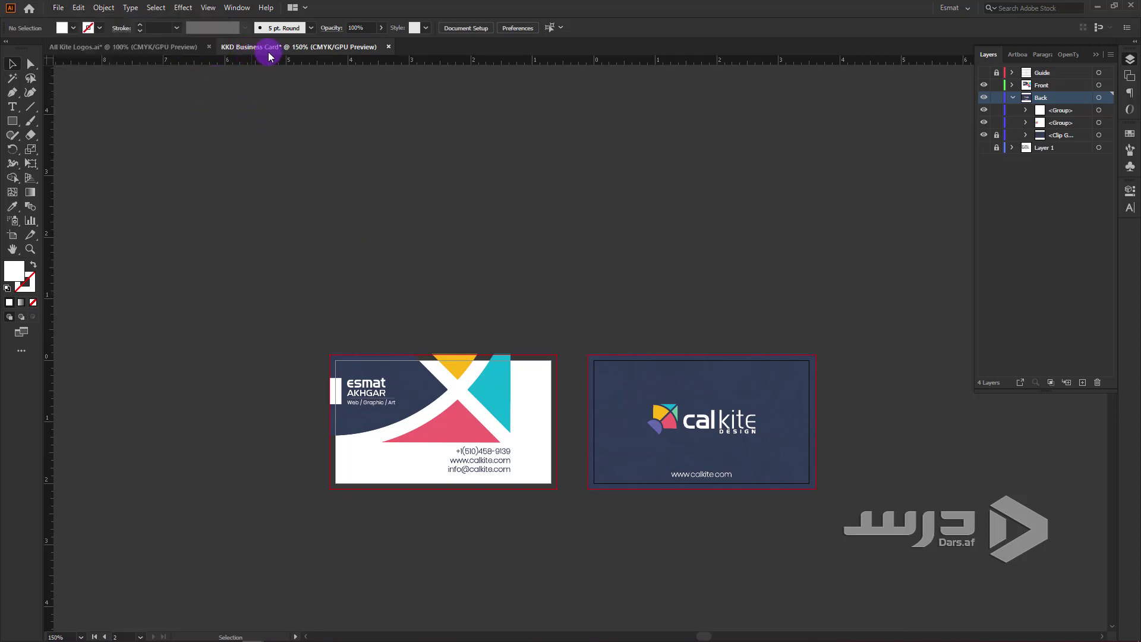
pyautogui.click(57, 8)
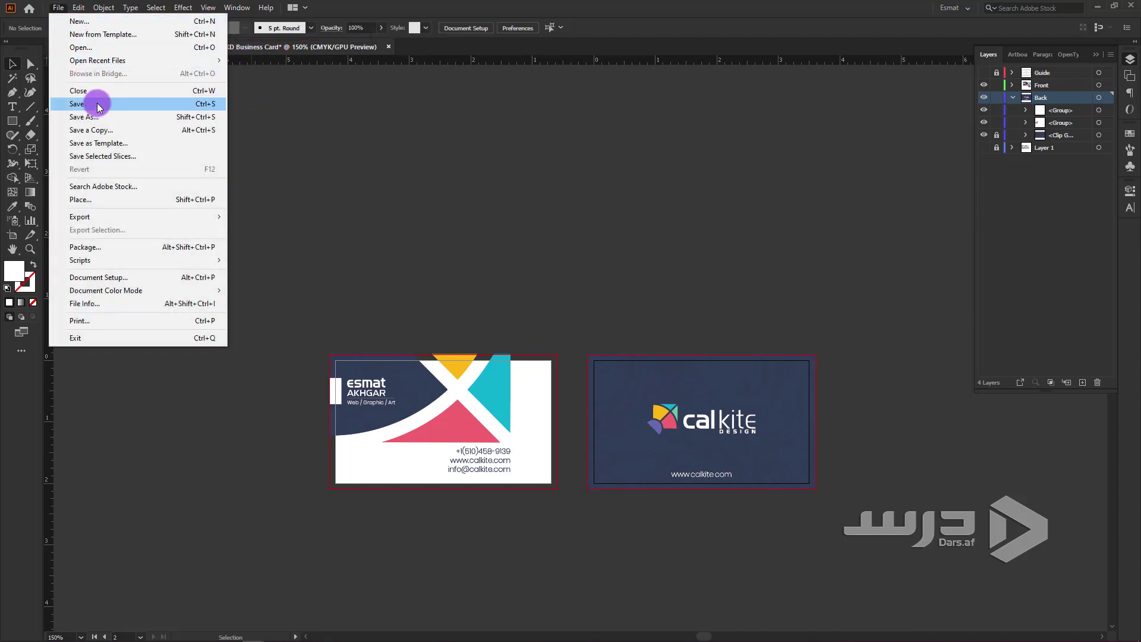
pyautogui.click(100, 118)
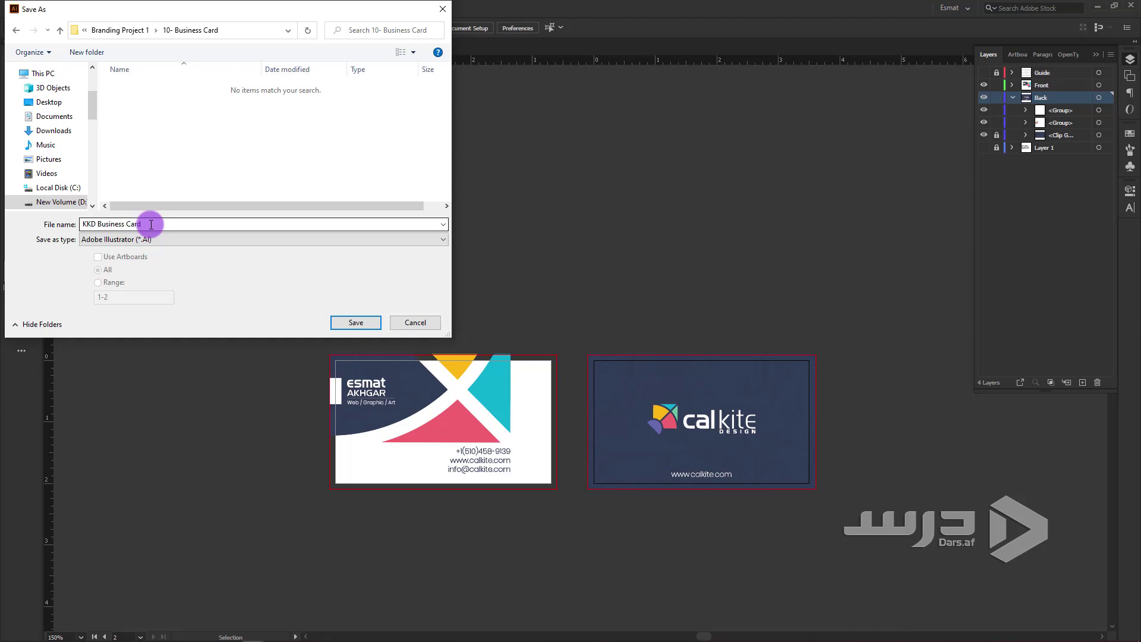
pyautogui.click(151, 224)
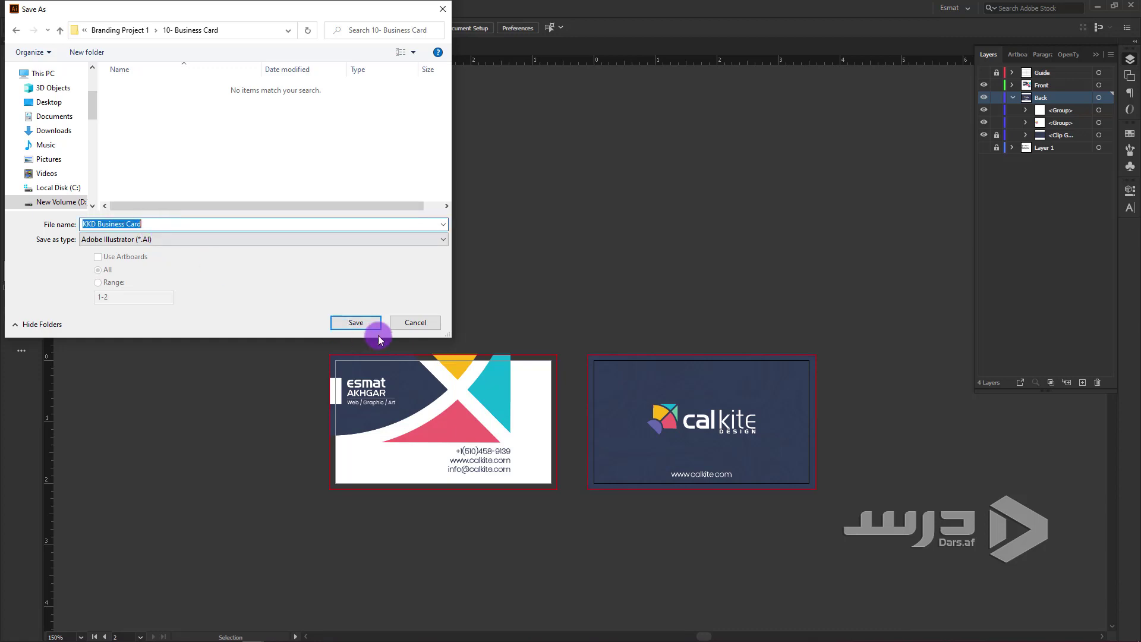
pyautogui.click(365, 322)
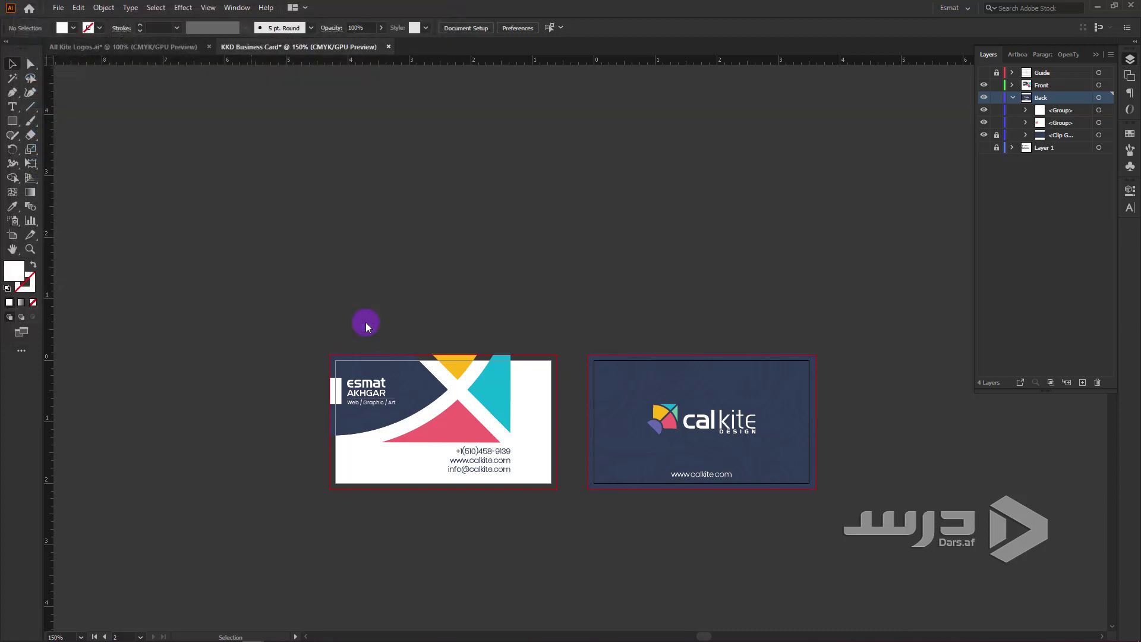
# - Confirm the AI save options and export both artboards as PDFs to the 10- Business Card folder
pyautogui.click(184, 373)
pyautogui.click(58, 8)
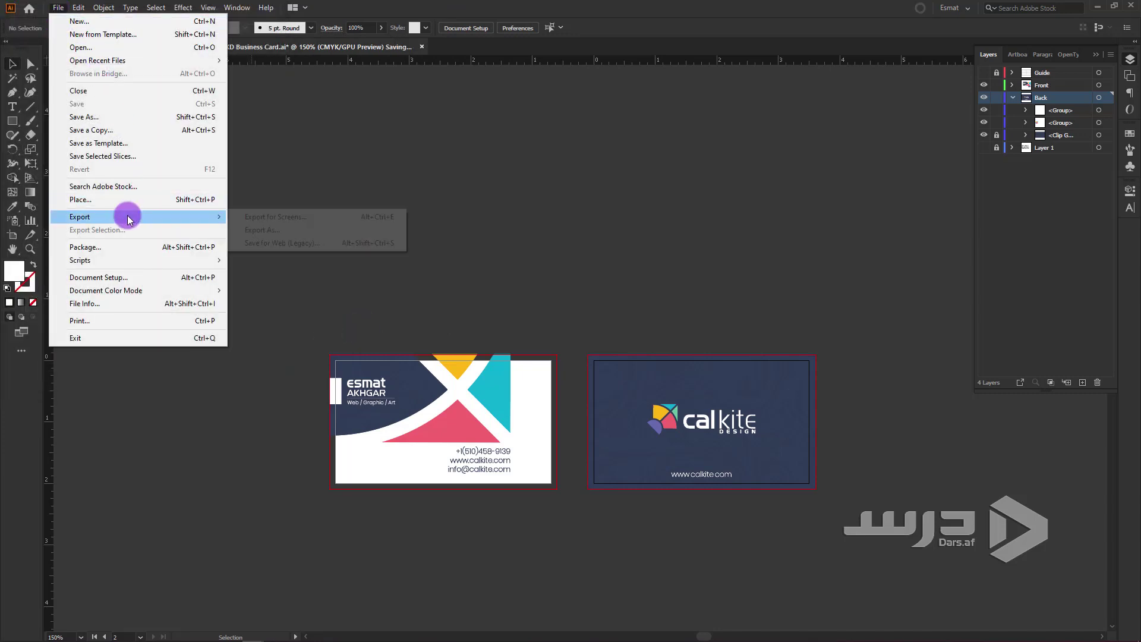
pyautogui.moveTo(133, 217)
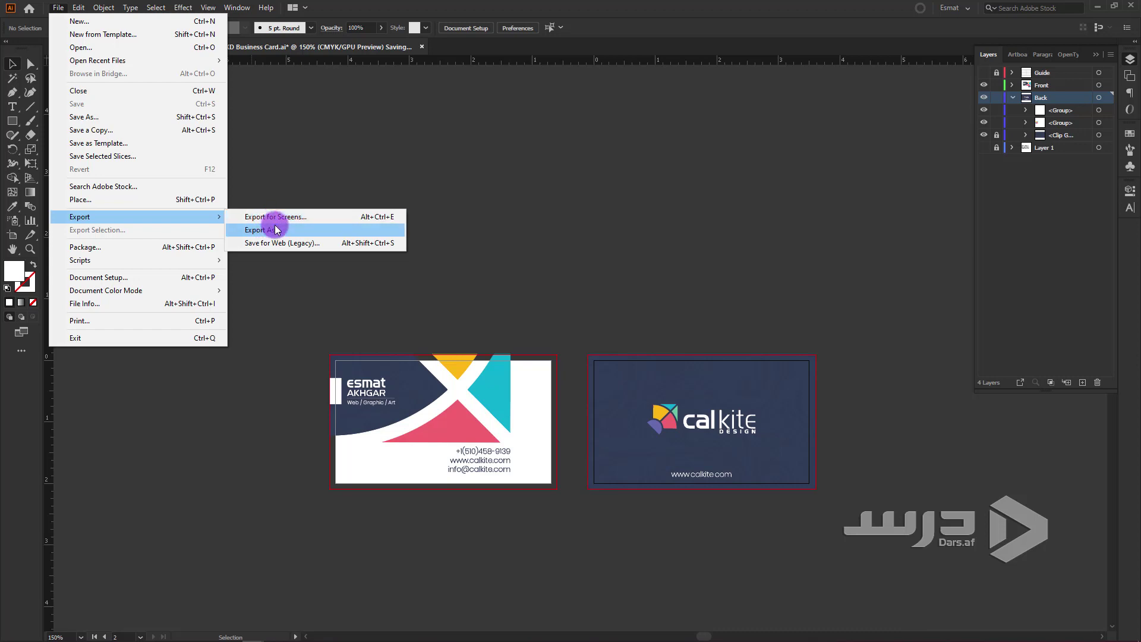
pyautogui.click(295, 217)
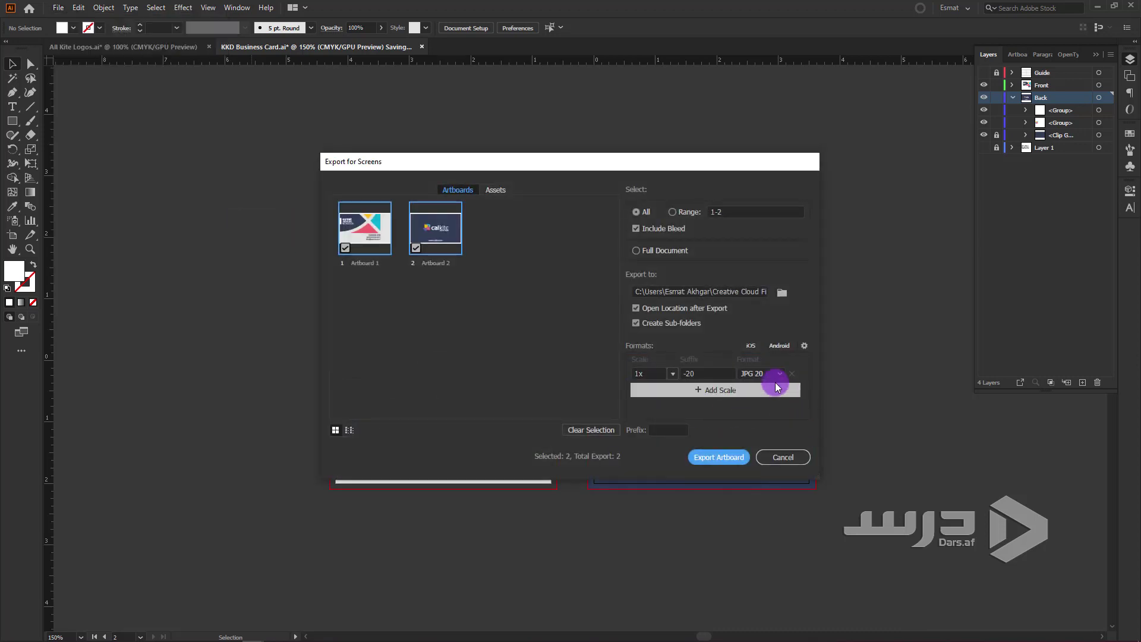
pyautogui.click(775, 375)
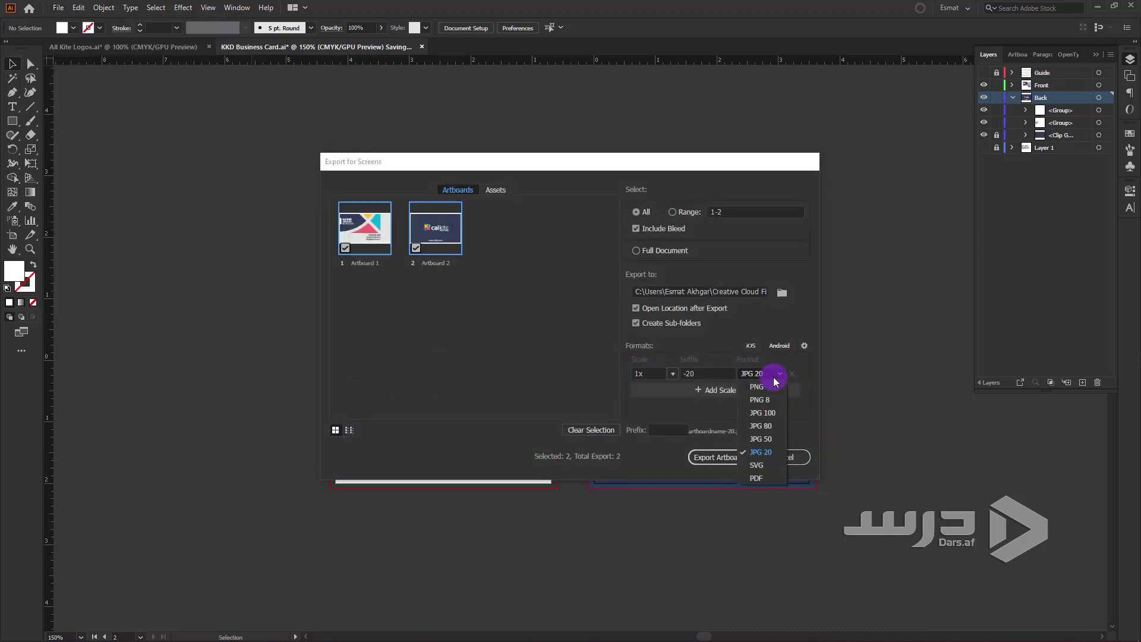
pyautogui.click(764, 477)
pyautogui.click(716, 220)
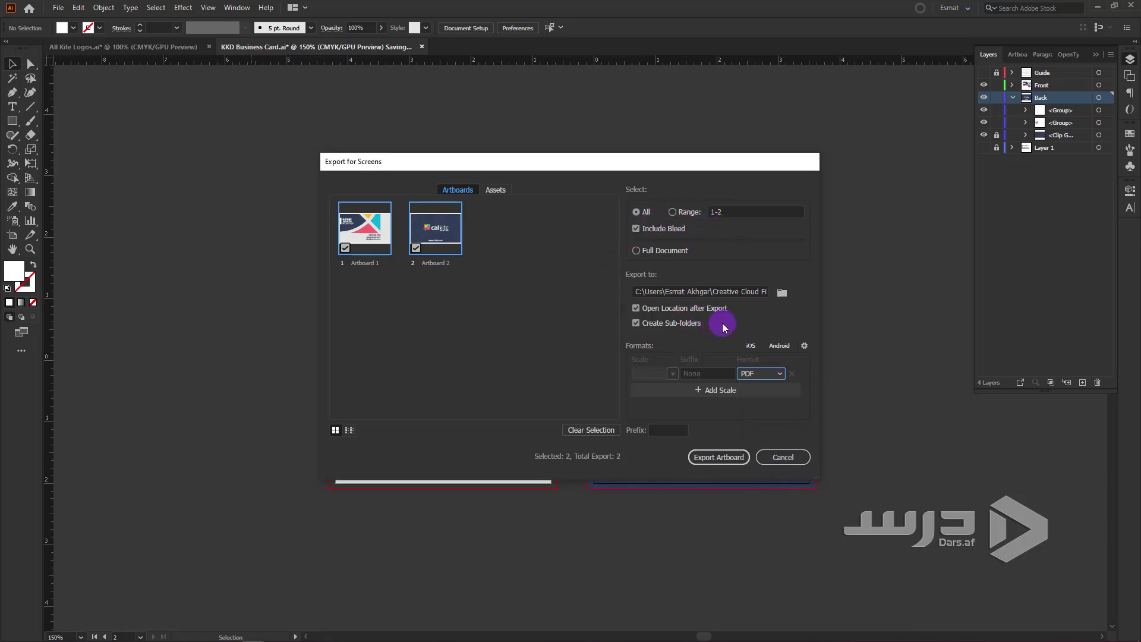
pyautogui.click(782, 292)
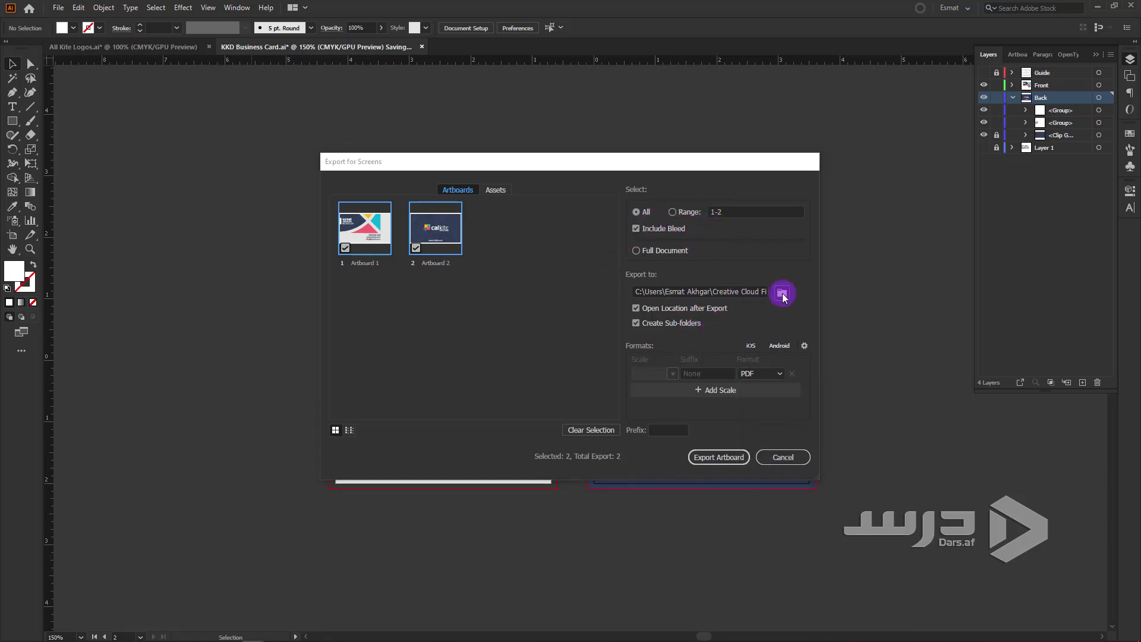
pyautogui.doubleClick(725, 354)
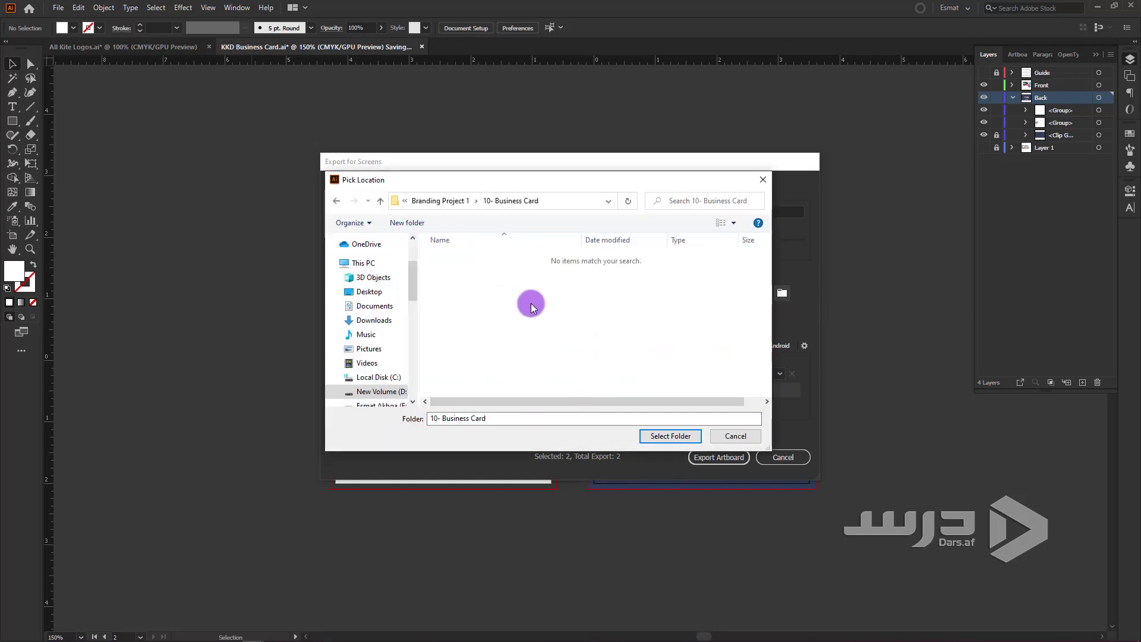
pyautogui.click(666, 436)
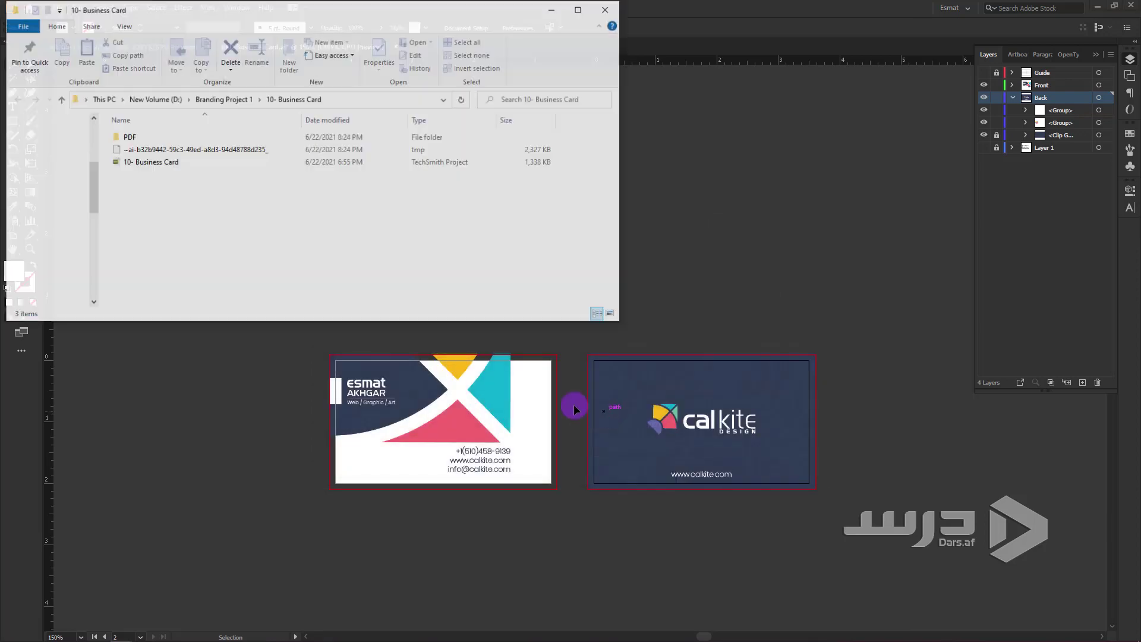
# - Open the KKDArtboard 1 and KKDArtboard 2 PDFs from the PDF folder in Edge
pyautogui.doubleClick(137, 141)
pyautogui.click(131, 137)
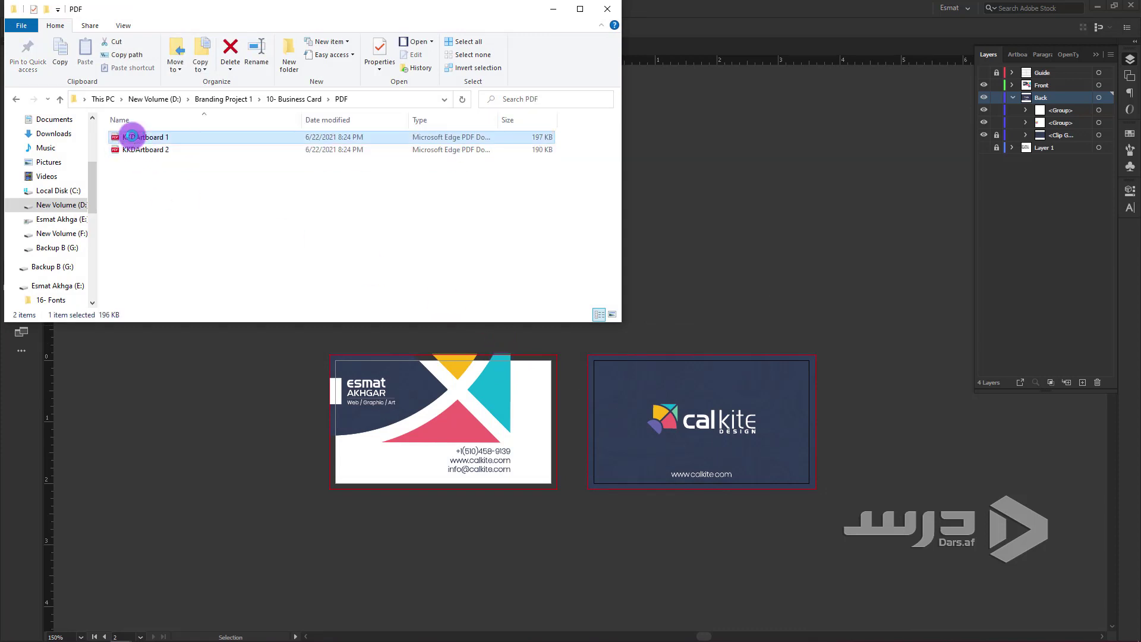
pyautogui.doubleClick(131, 137)
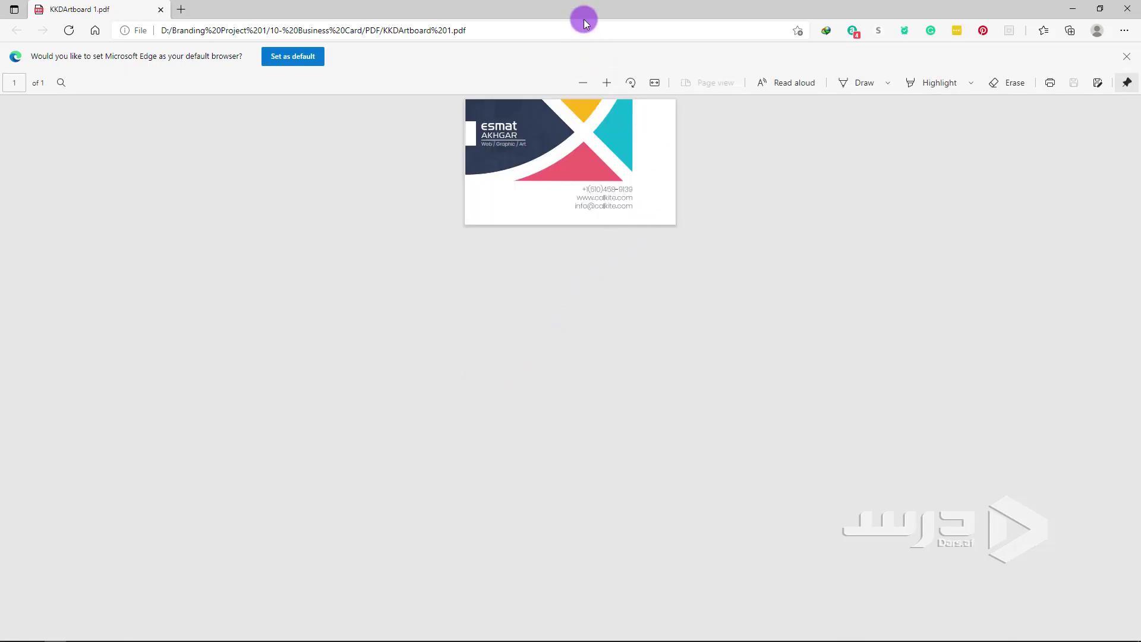
pyautogui.press('super+Down')
pyautogui.click(145, 149)
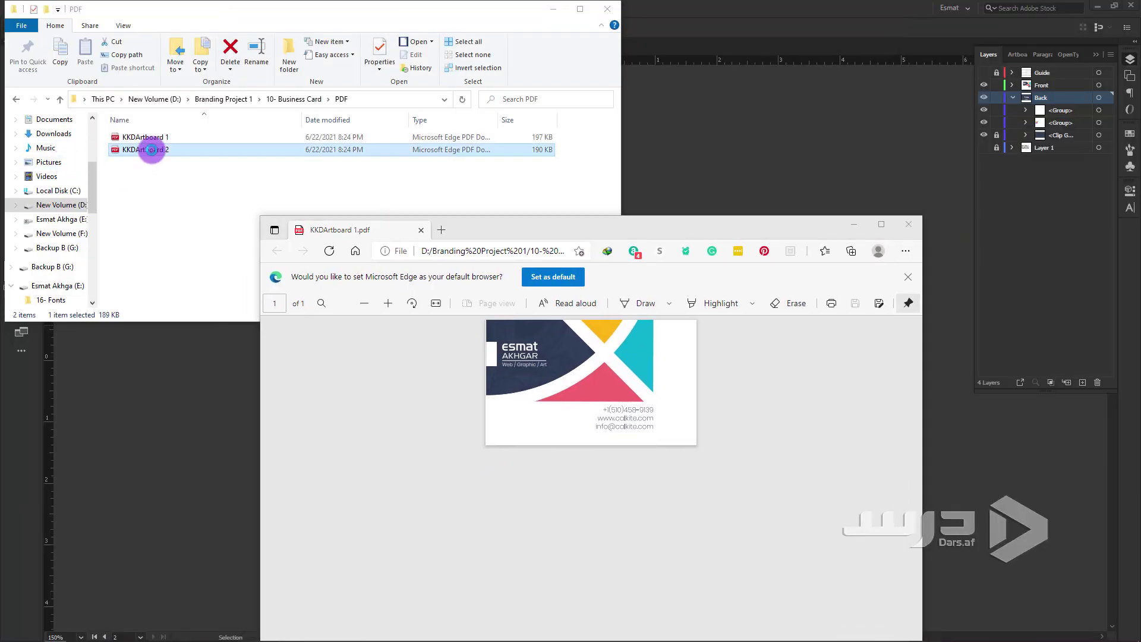
pyautogui.doubleClick(151, 149)
# - Zoom in to inspect the front card PDF, check the back card PDF, then minimize Edge
pyautogui.doubleClick(710, 233)
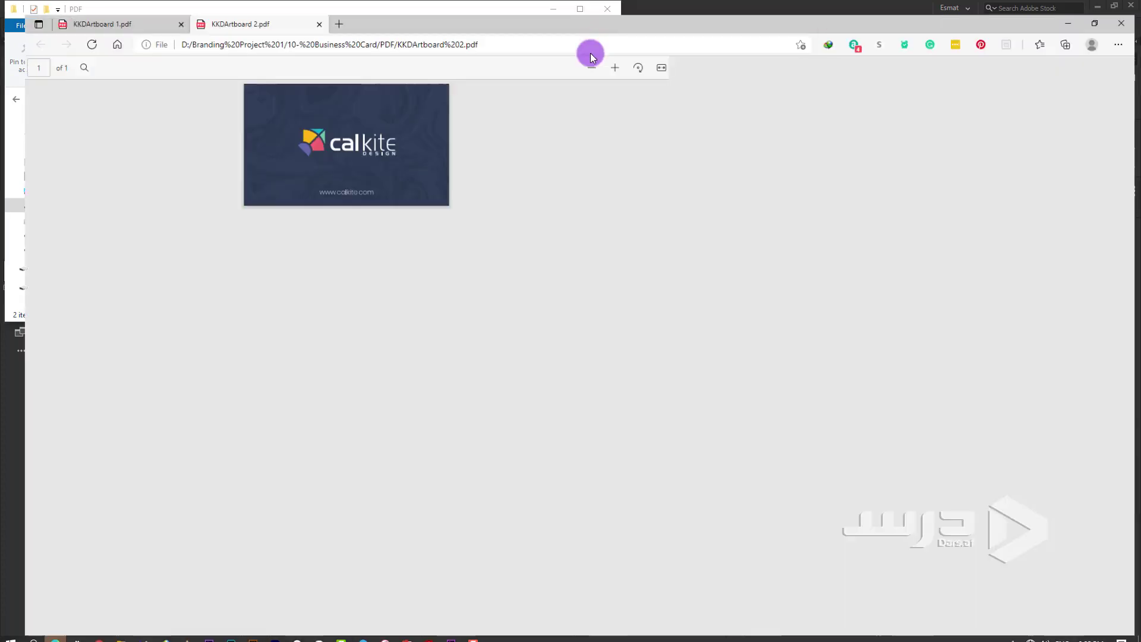
pyautogui.click(152, 4)
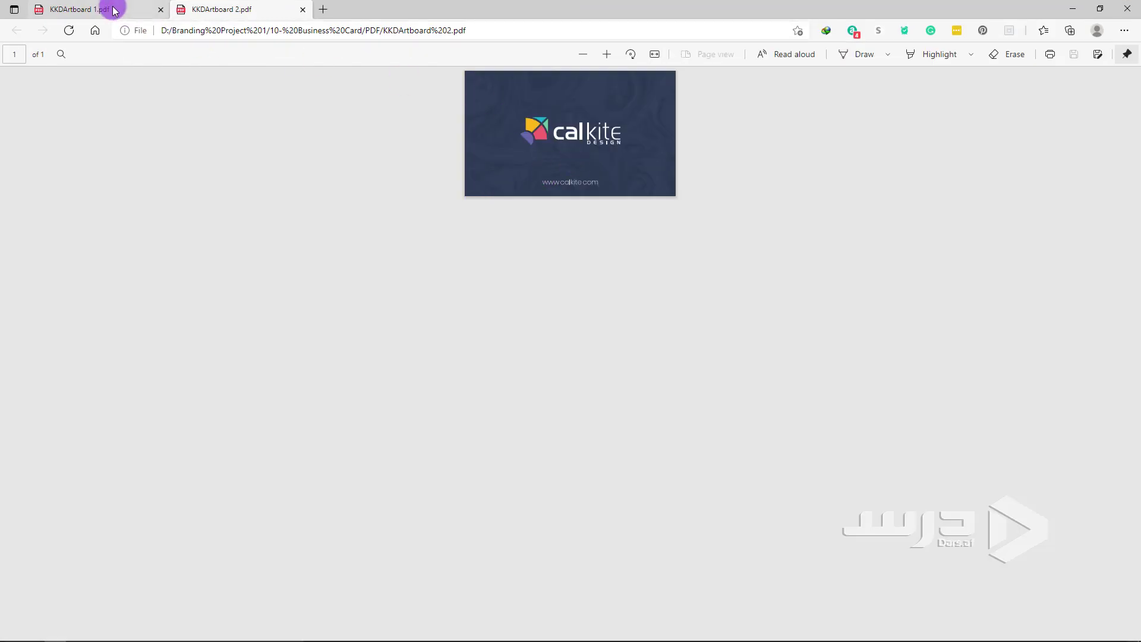
pyautogui.click(114, 11)
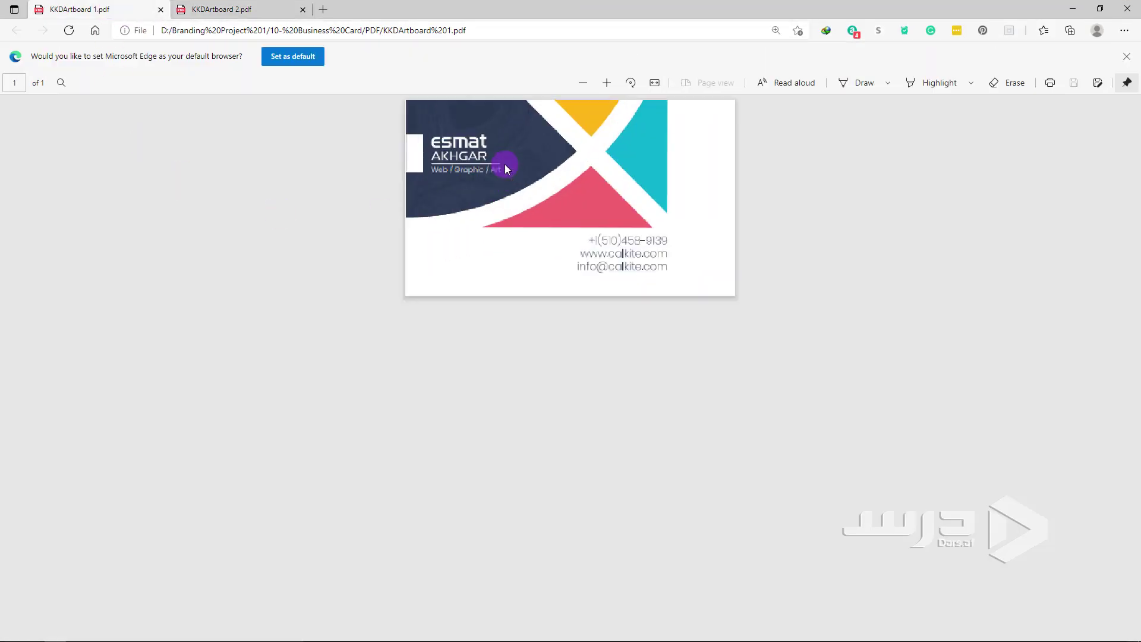
pyautogui.scroll(5, 505, 164)
pyautogui.scroll(2, 678, 389)
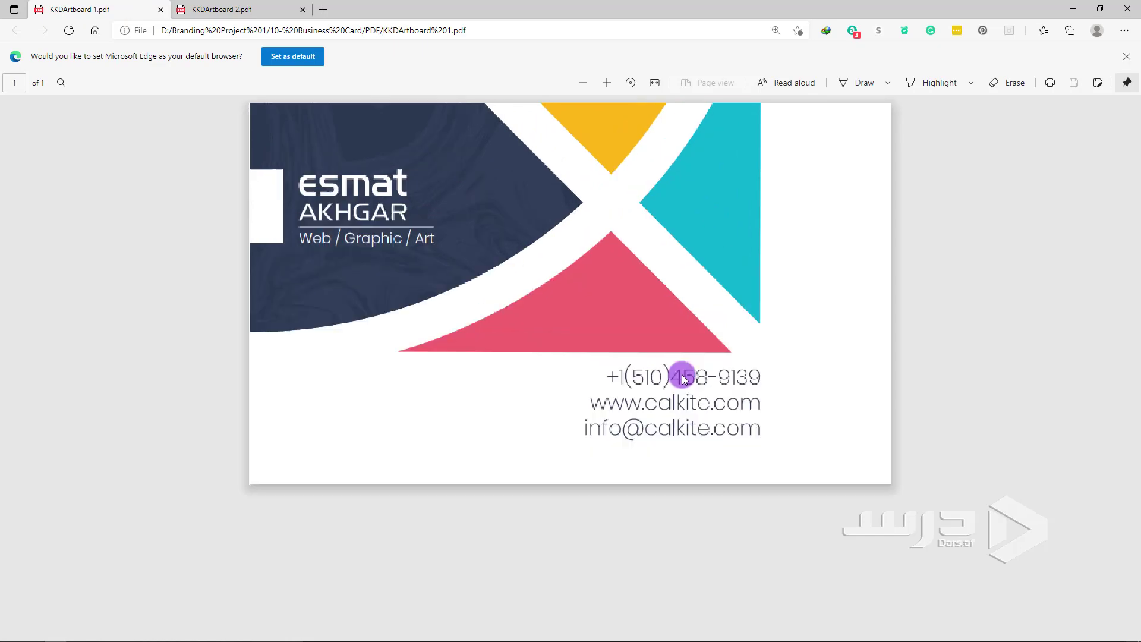
pyautogui.scroll(3, 677, 380)
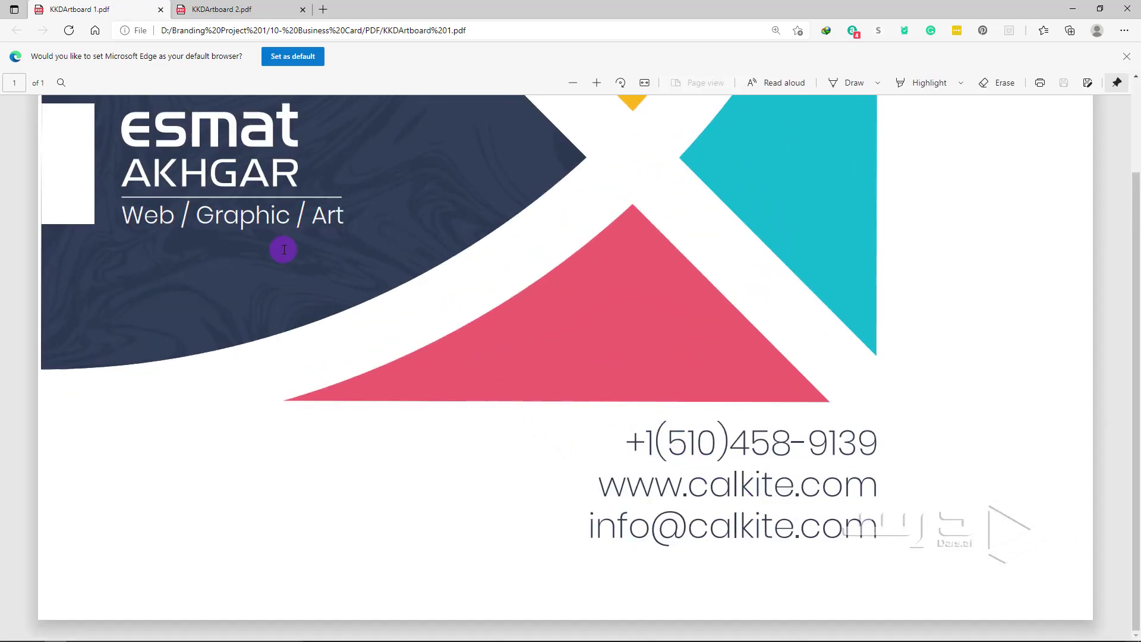
pyautogui.scroll(2, 356, 214)
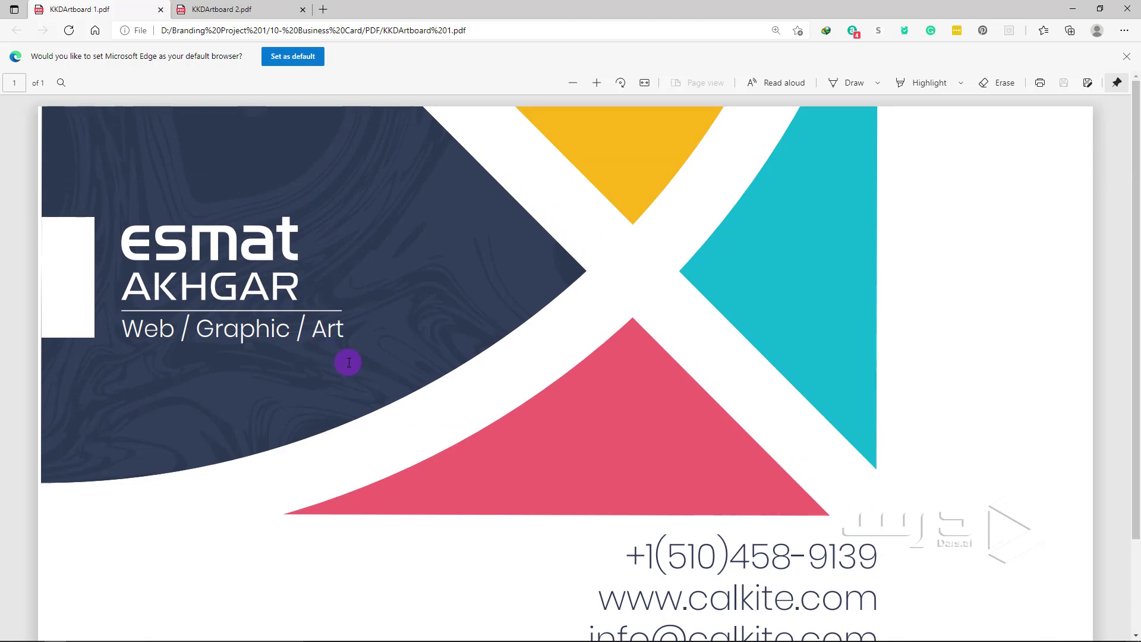
pyautogui.scroll(-5, 709, 348)
pyautogui.scroll(-2, 627, 219)
pyautogui.scroll(2, 619, 213)
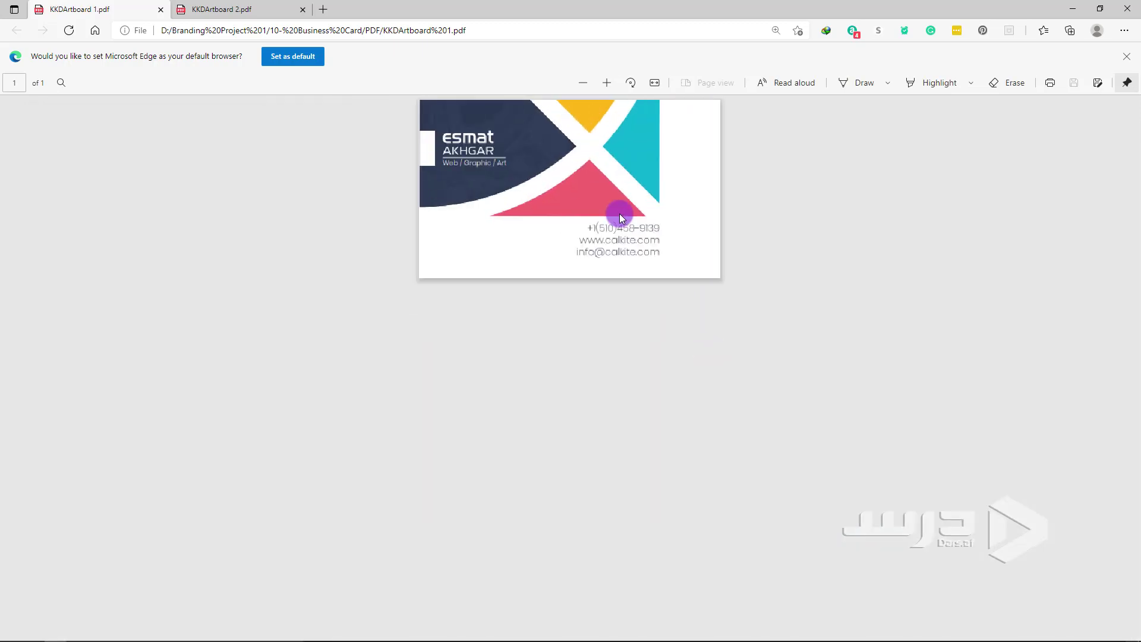
pyautogui.scroll(2, 619, 213)
pyautogui.scroll(-4, 555, 228)
pyautogui.scroll(2, 554, 230)
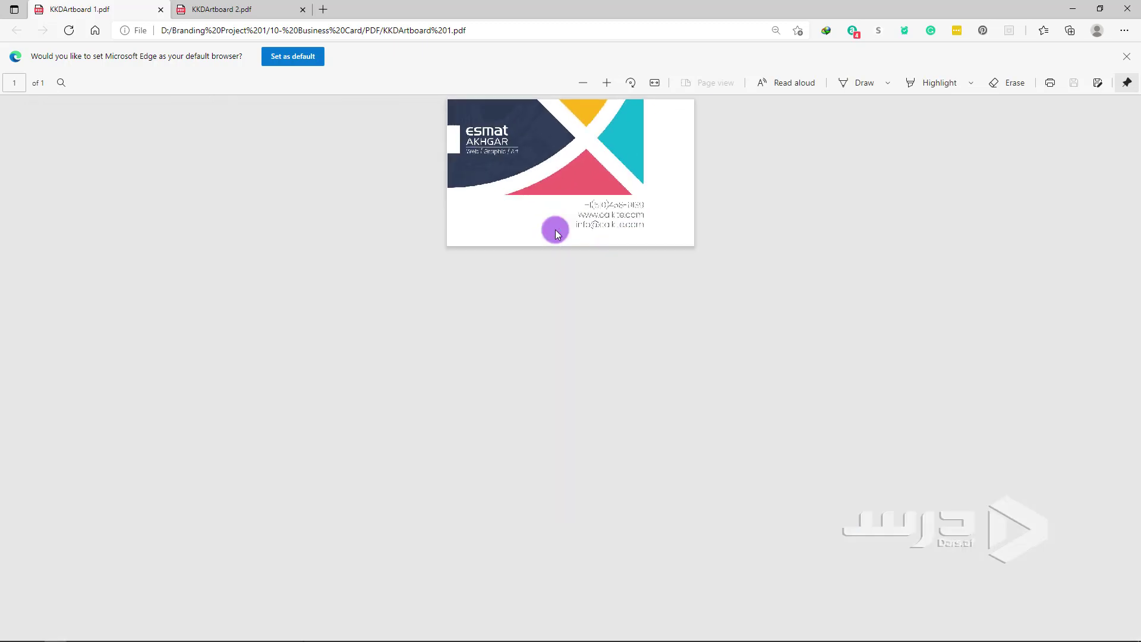
pyautogui.scroll(3, 555, 230)
pyautogui.scroll(-2, 554, 233)
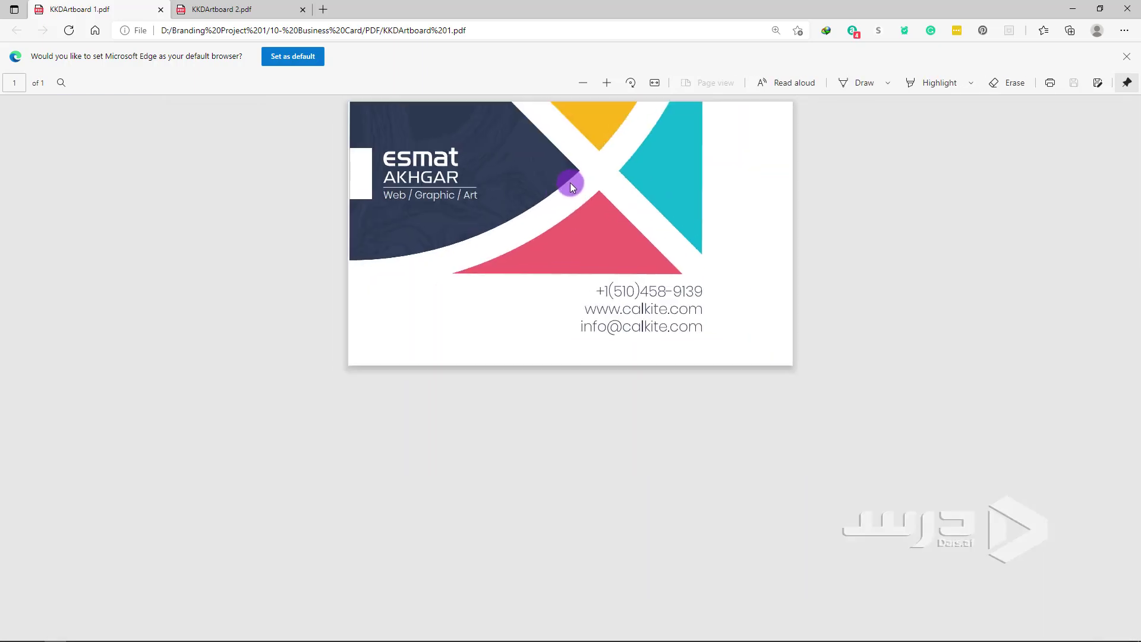
pyautogui.scroll(-2, 565, 199)
pyautogui.scroll(3, 564, 204)
pyautogui.scroll(2, 602, 297)
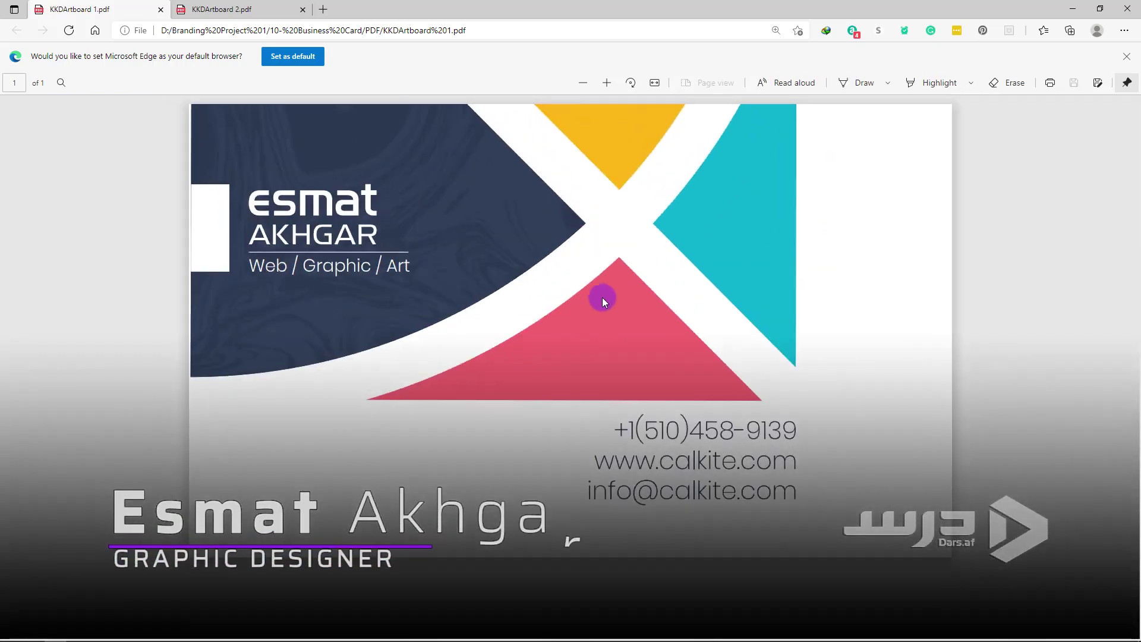
pyautogui.scroll(-1, 728, 463)
pyautogui.scroll(2, 724, 464)
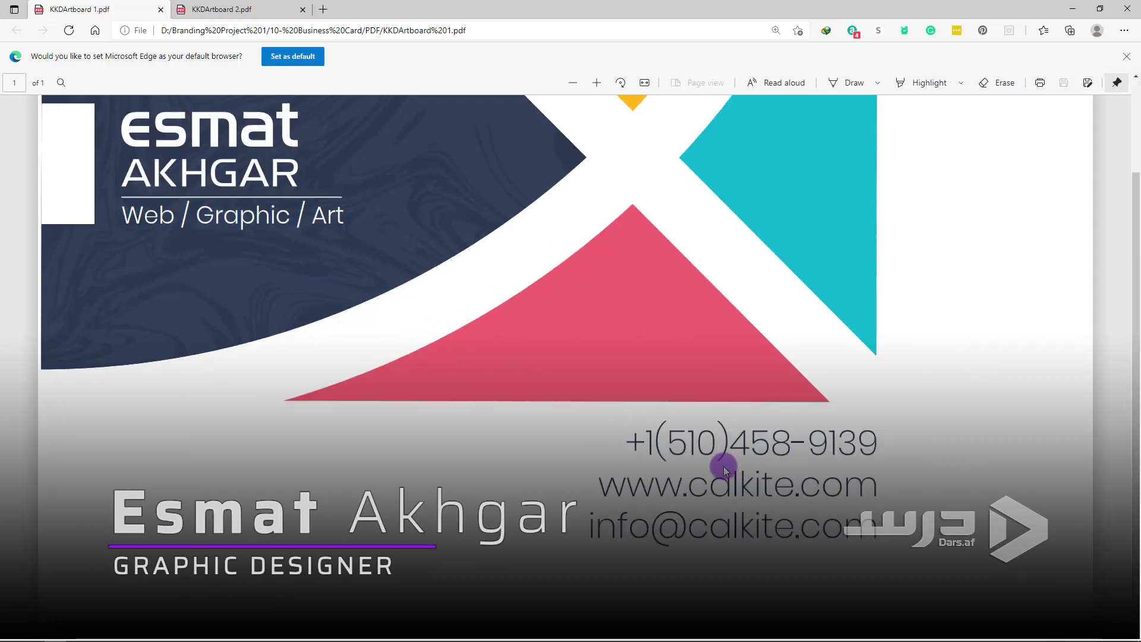
pyautogui.scroll(-1, 723, 466)
pyautogui.scroll(-1, 722, 466)
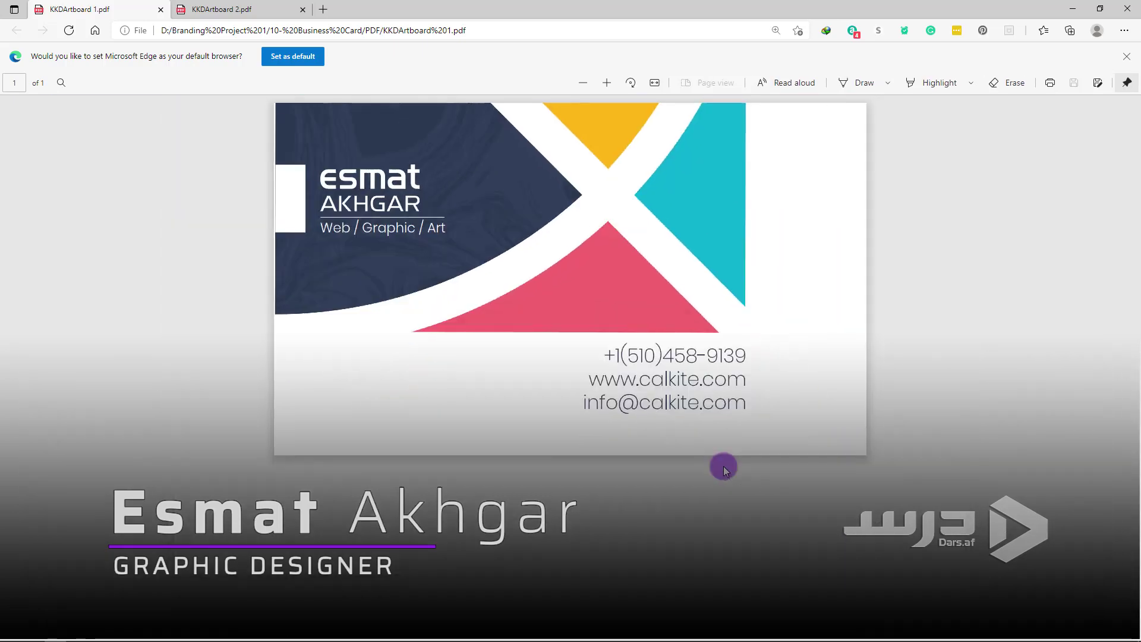
pyautogui.click(224, 10)
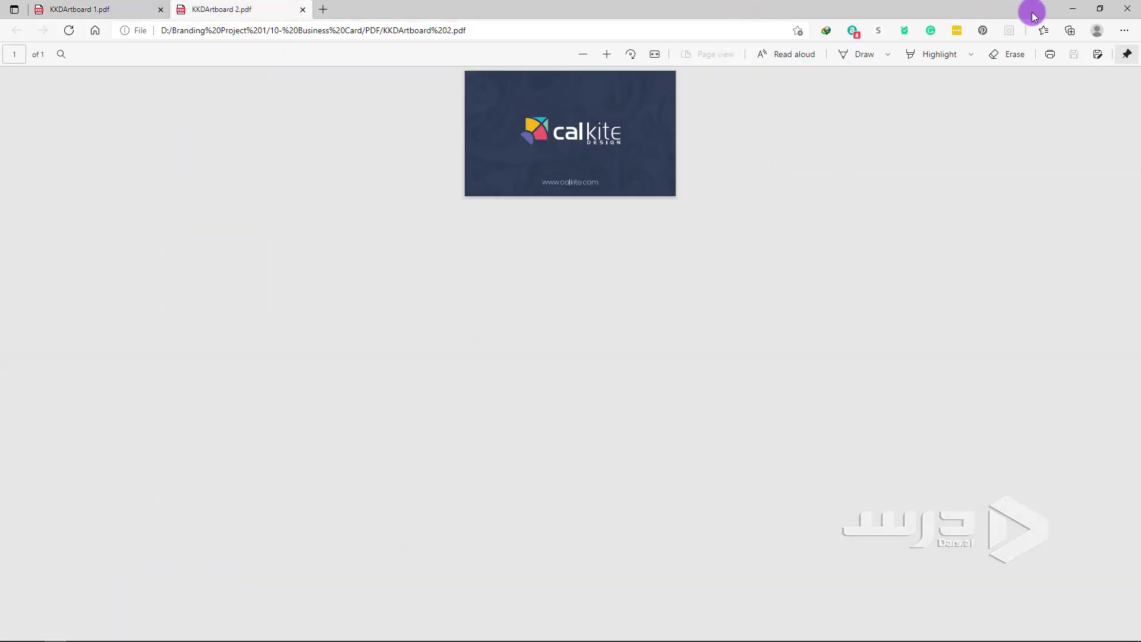
pyautogui.click(1072, 8)
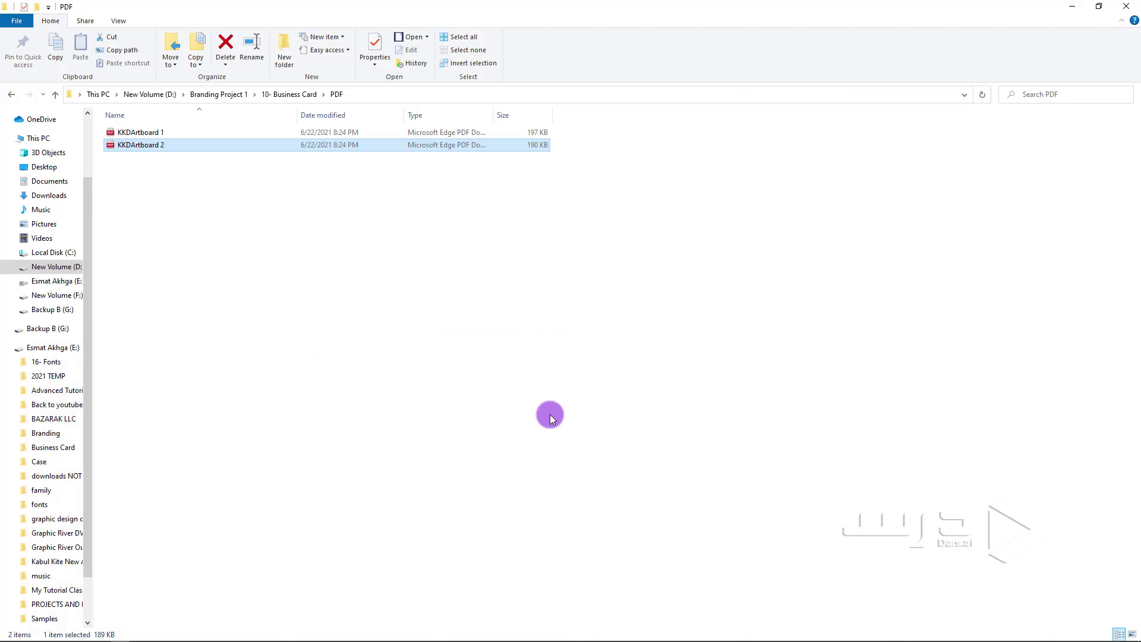
# - Export both artboards via Export for Screens as JPG 100 with the -100 suffix removed
pyautogui.click(1072, 7)
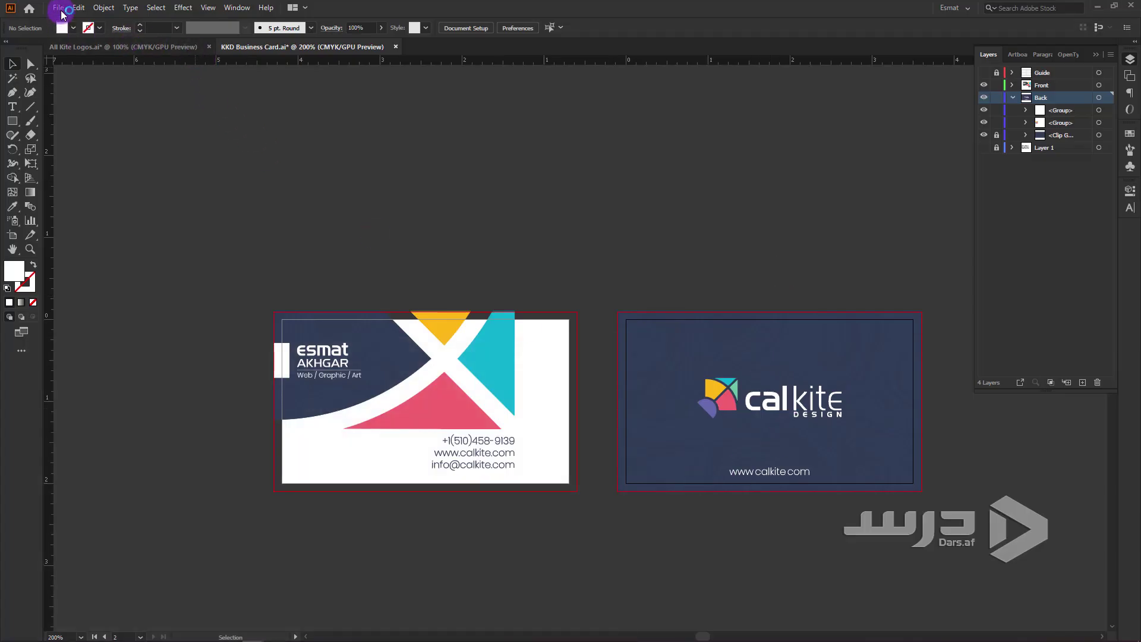
pyautogui.click(60, 8)
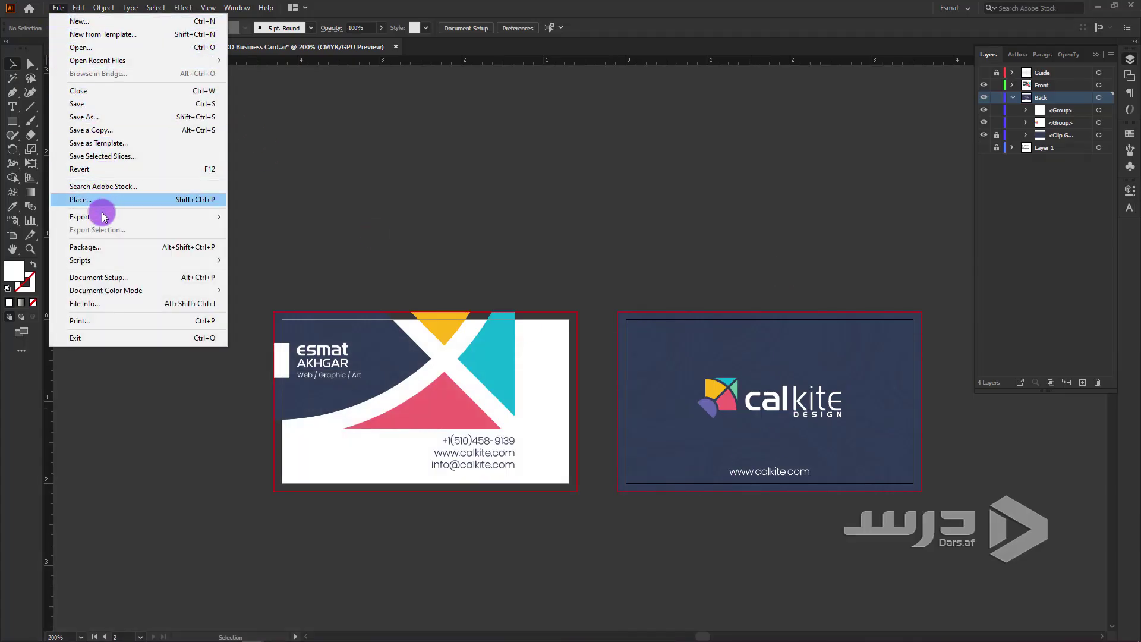
pyautogui.moveTo(81, 216)
pyautogui.click(280, 217)
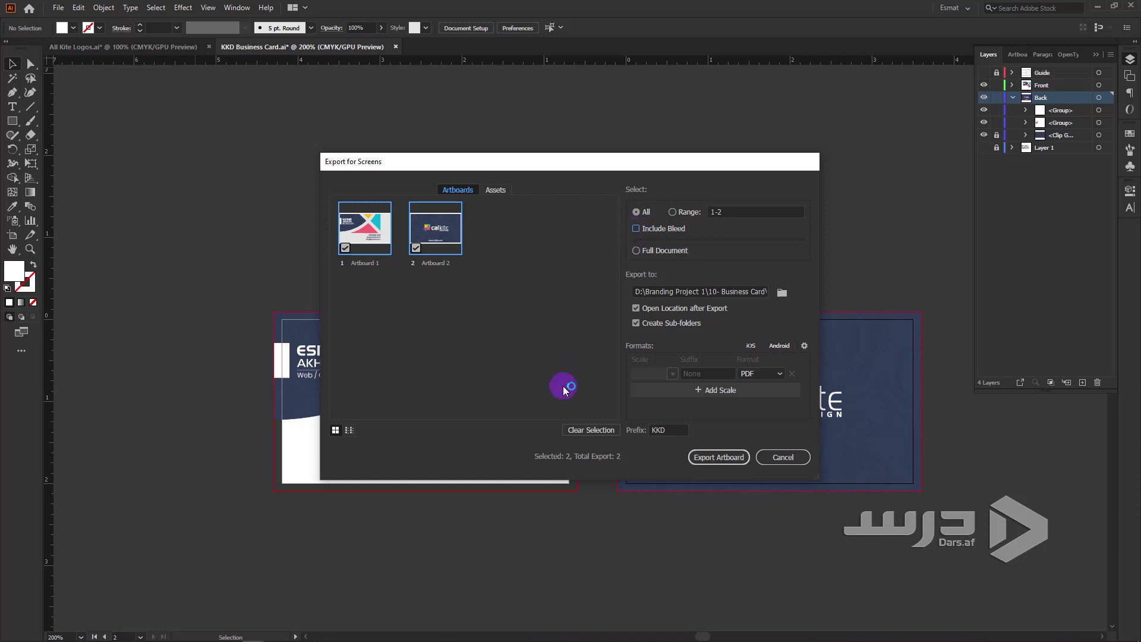
pyautogui.click(776, 373)
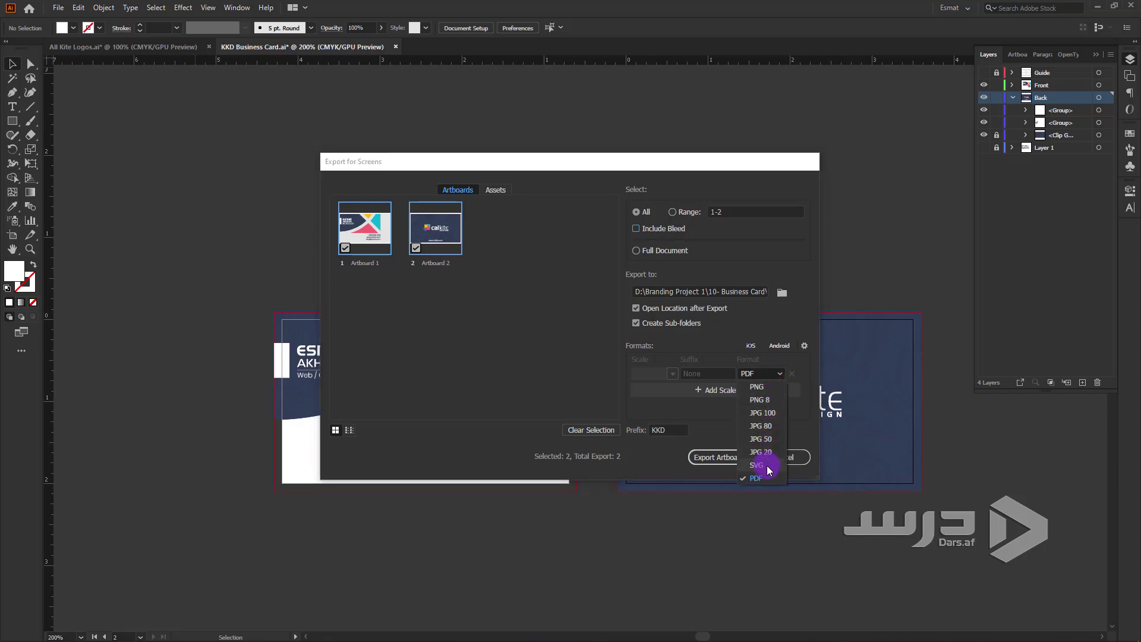
pyautogui.click(539, 397)
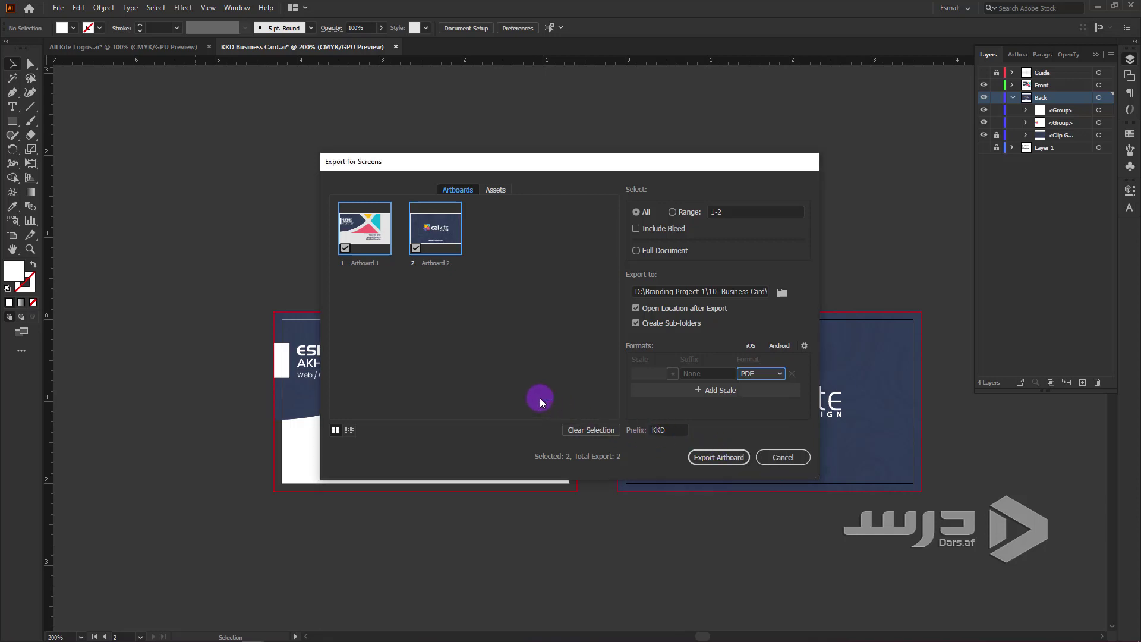
pyautogui.click(776, 373)
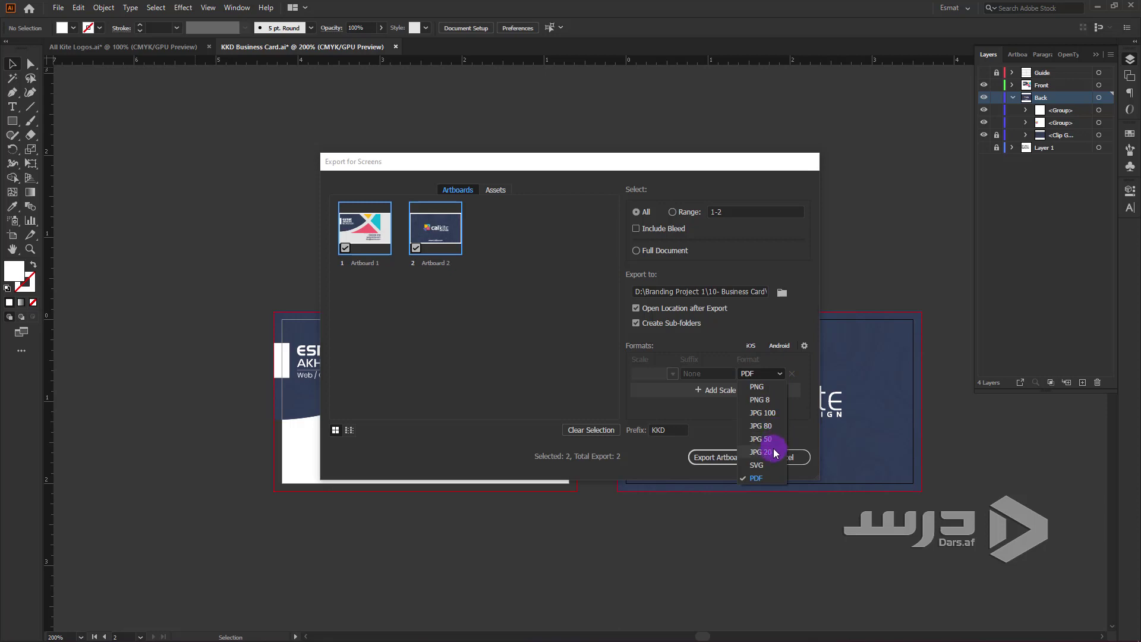
pyautogui.click(762, 413)
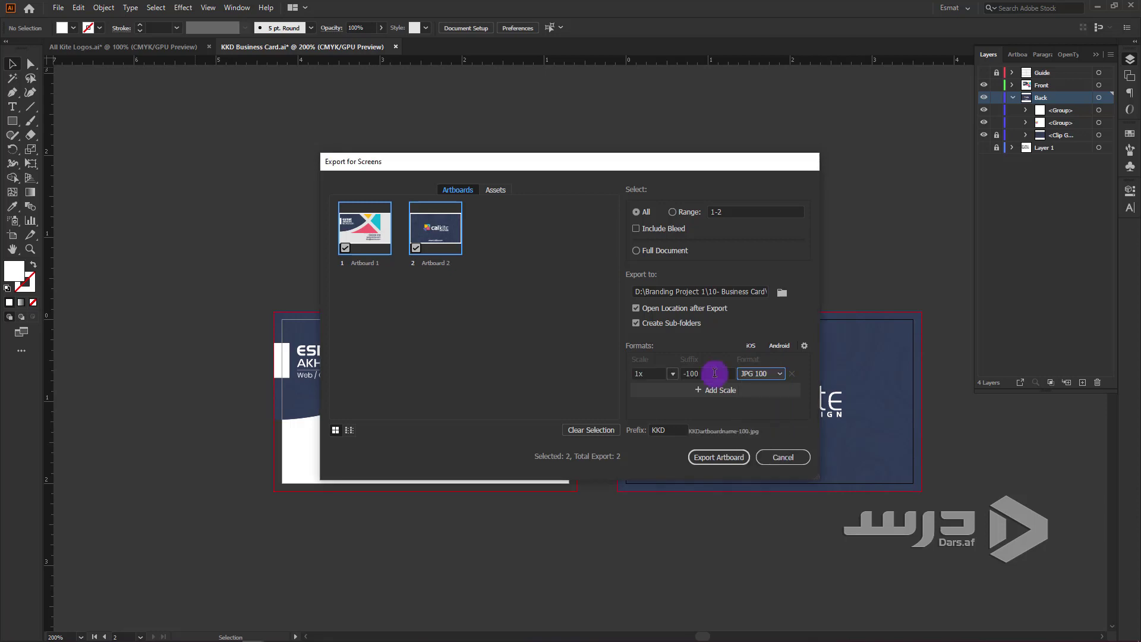
pyautogui.click(710, 374)
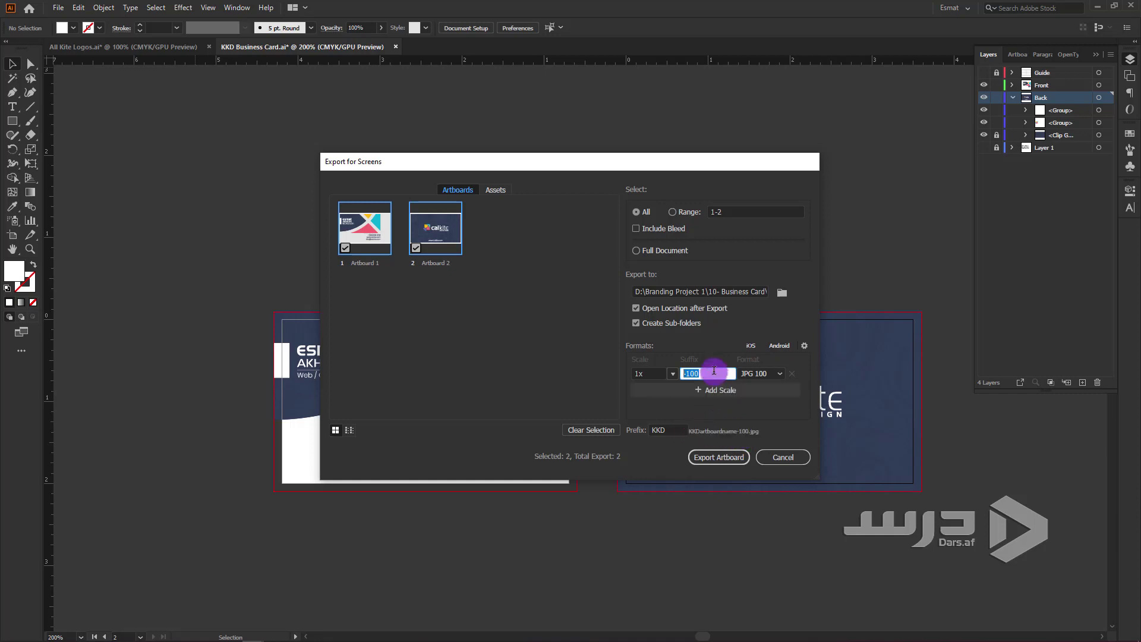
pyautogui.press('BackSpace')
pyautogui.click(716, 459)
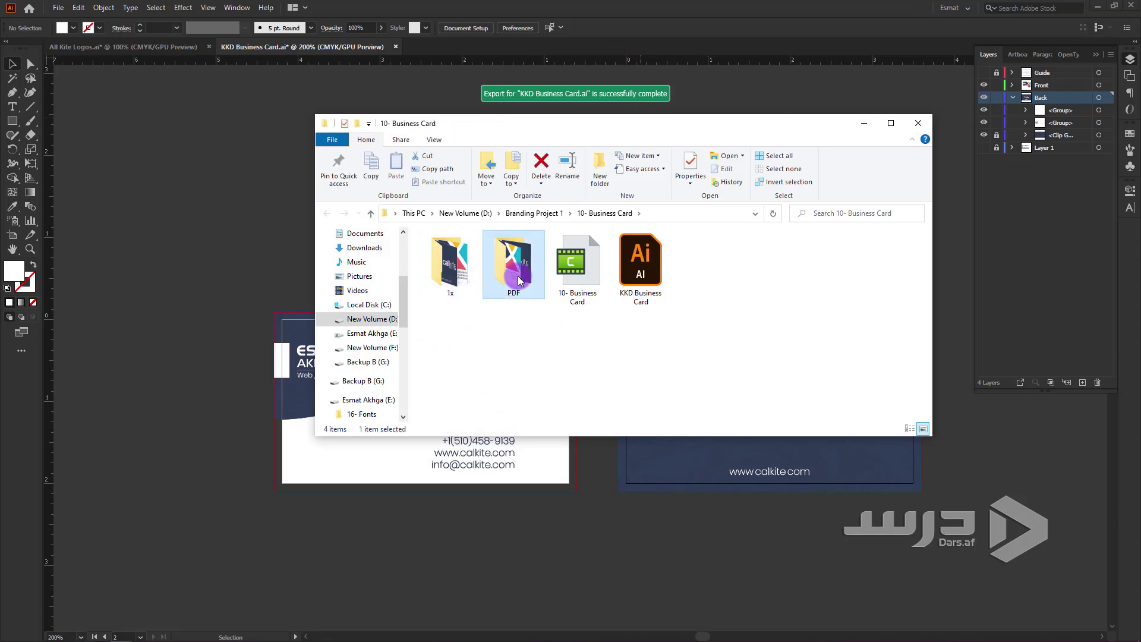
# - Open the 1x export folder and look over the KKDArtboard 1 and 2 JPGs
pyautogui.click(462, 258)
pyautogui.doubleClick(463, 258)
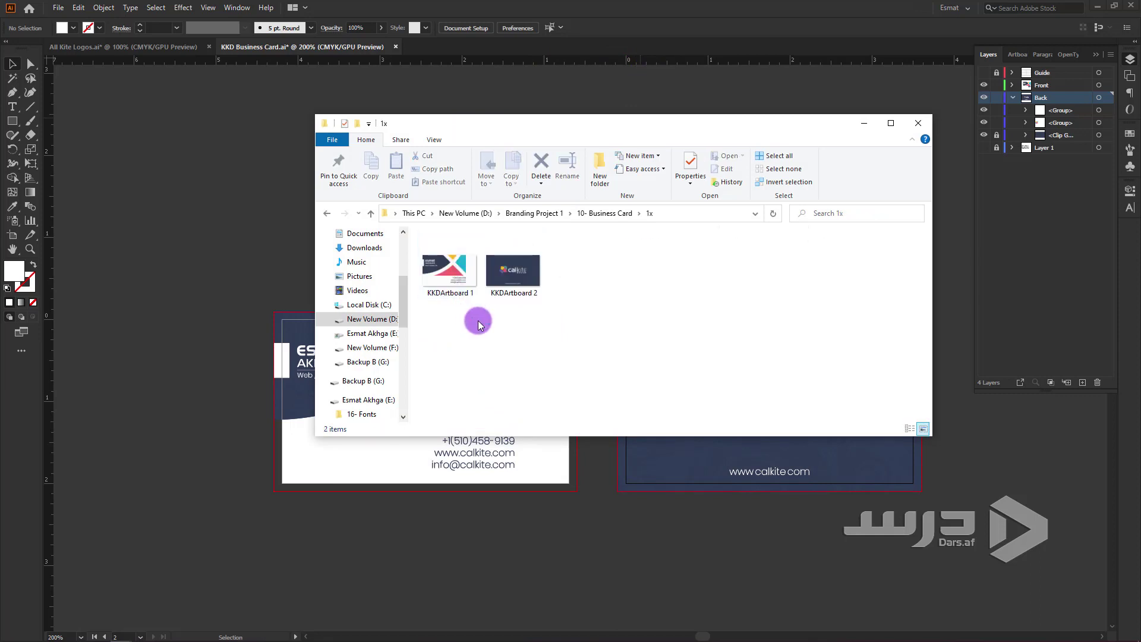
pyautogui.click(447, 291)
pyautogui.click(511, 279)
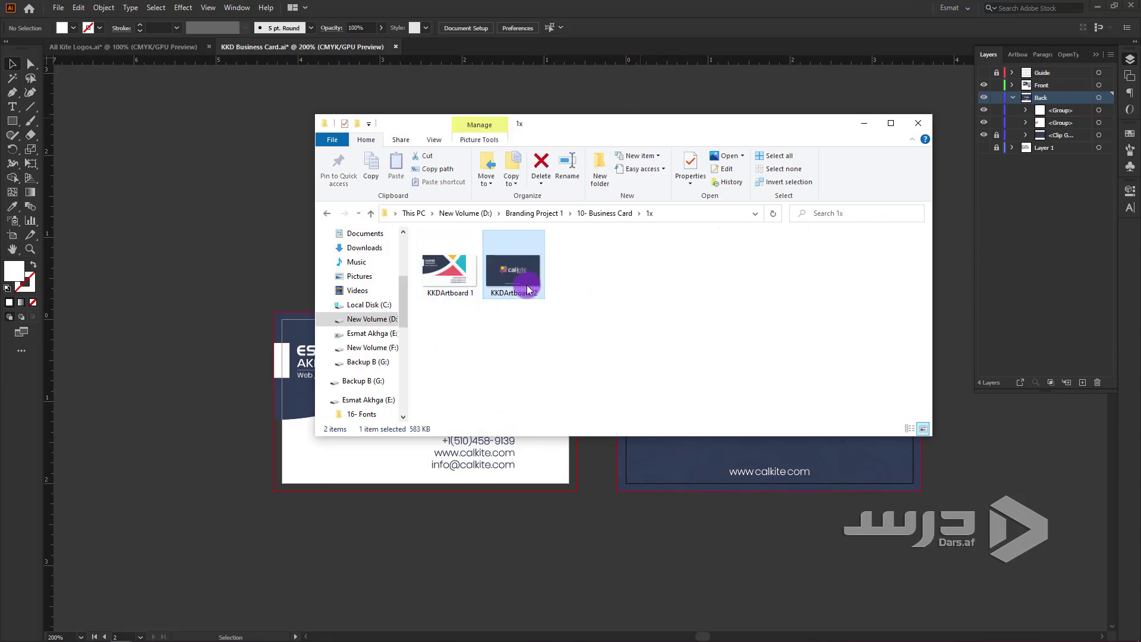
pyautogui.click(463, 285)
pyautogui.click(536, 282)
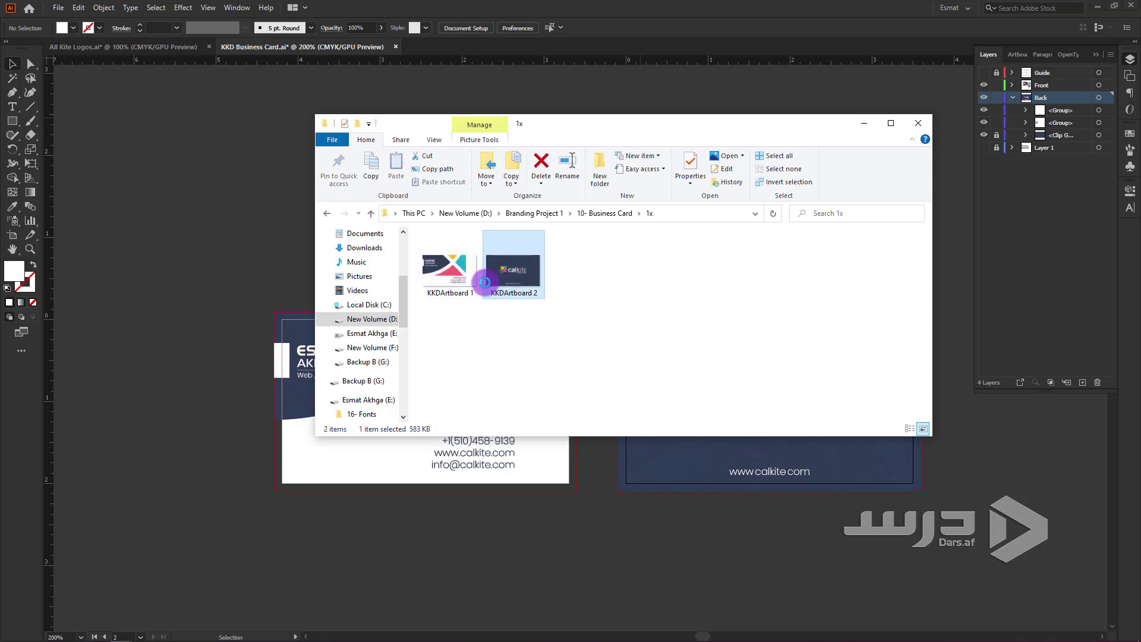
pyautogui.click(459, 276)
# - View the 1x front-side card JPG in Photos, then return to the Illustrator card document
pyautogui.click(686, 567)
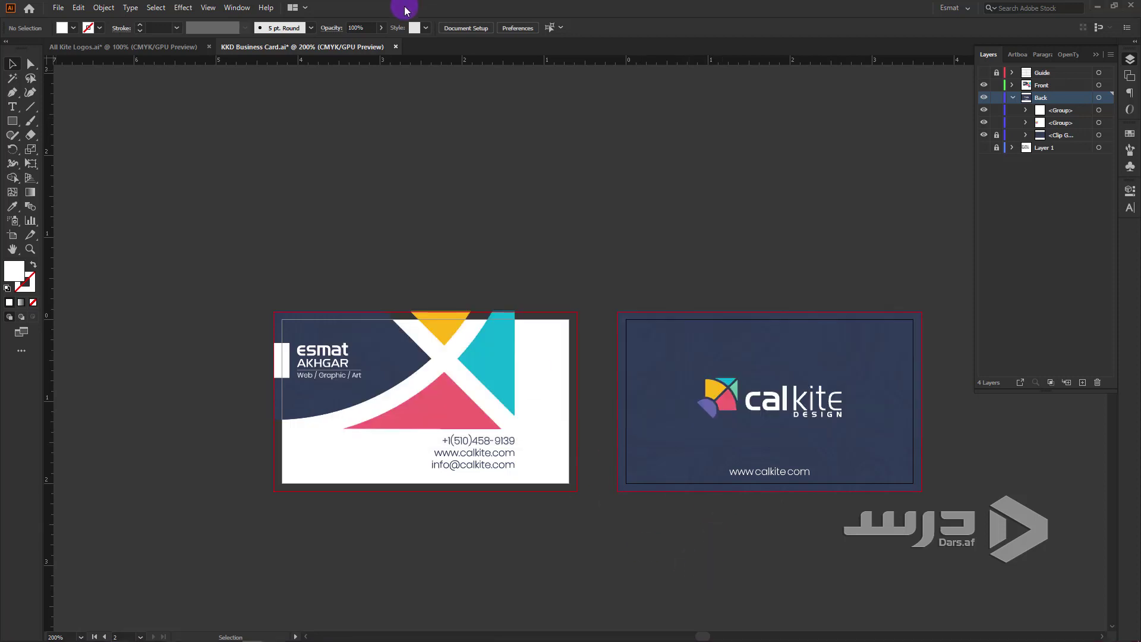
pyautogui.moveTo(405, 10); pyautogui.dragTo(406, 273)
pyautogui.click(142, 162)
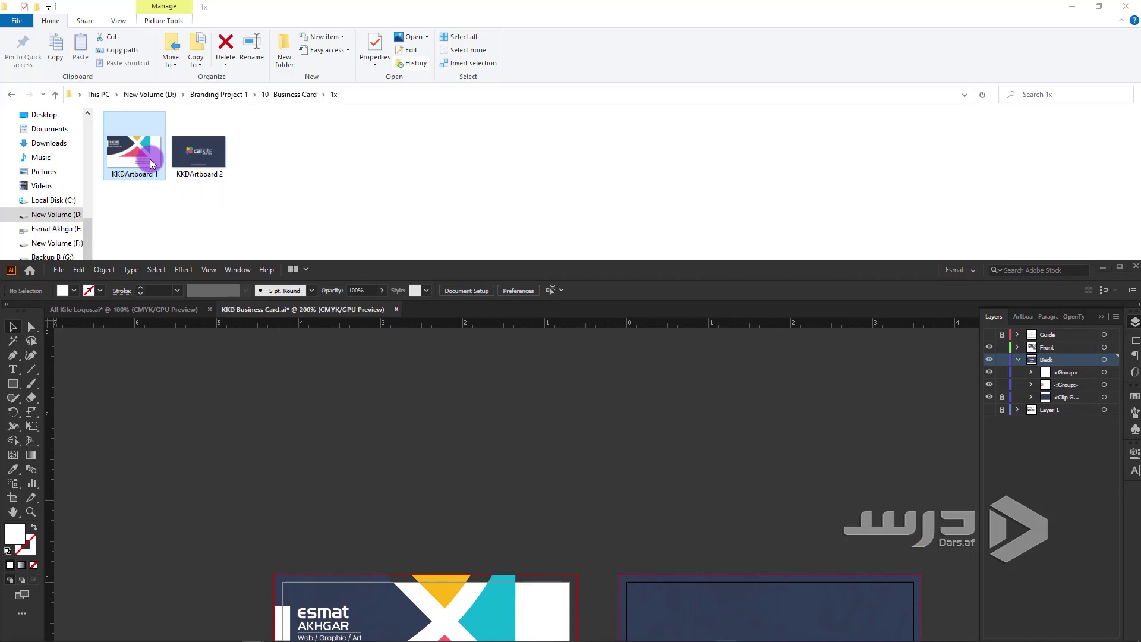
pyautogui.doubleClick(151, 164)
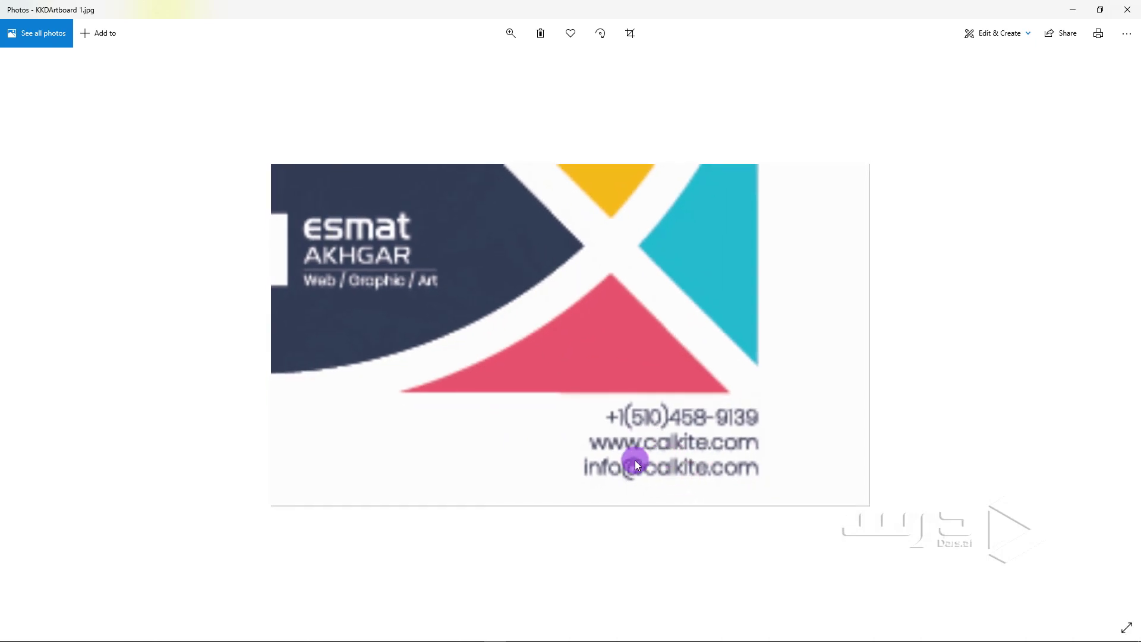
pyautogui.click(1125, 10)
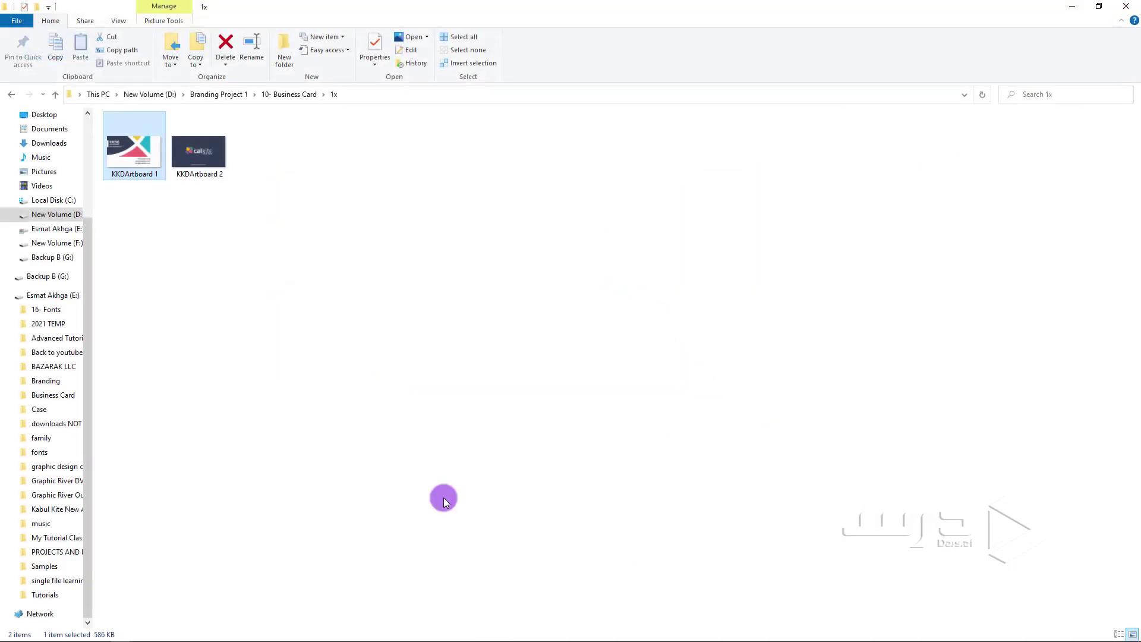
pyautogui.moveTo(252, 633)
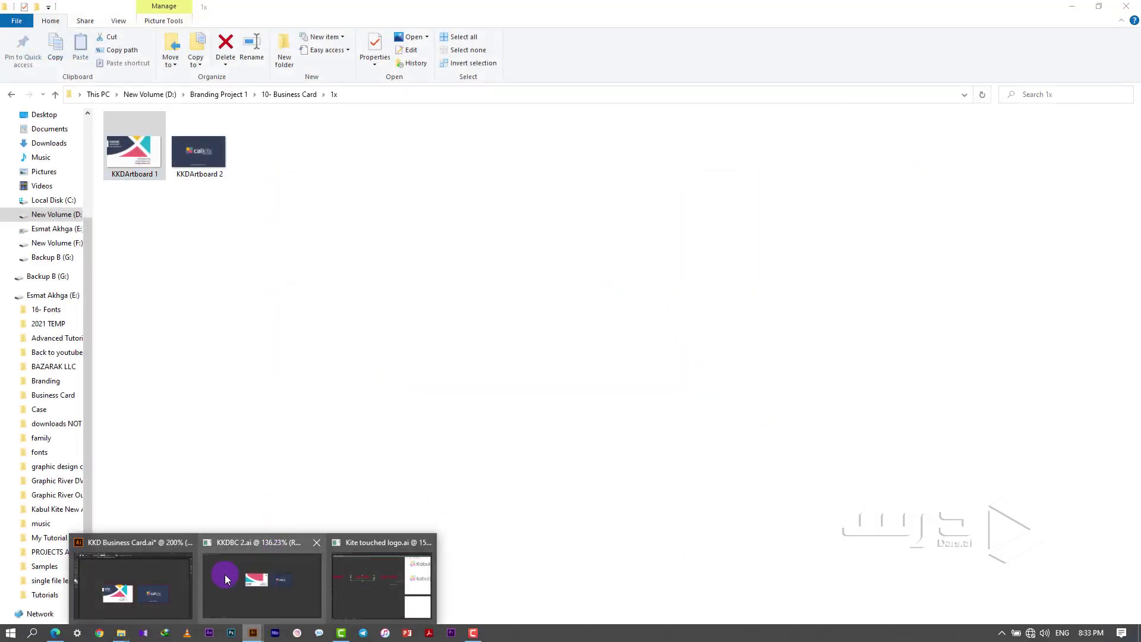
pyautogui.click(230, 574)
# - Export both card artboards as JPG 100 at 10x scale via Export for Screens
pyautogui.doubleClick(333, 269)
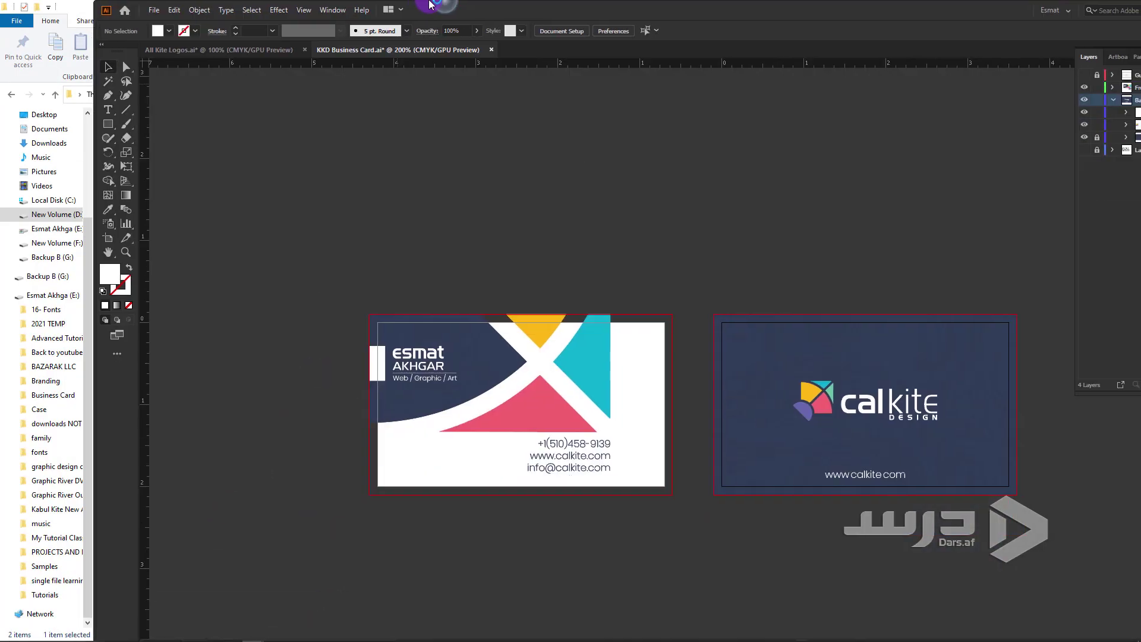
pyautogui.click(58, 8)
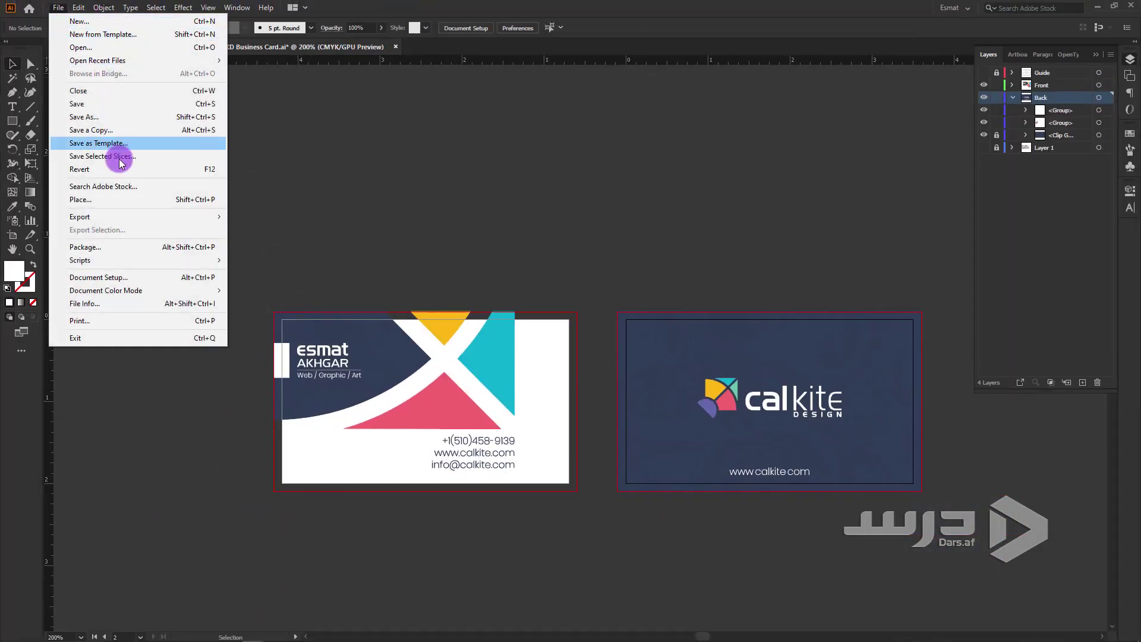
pyautogui.moveTo(107, 216)
pyautogui.click(286, 218)
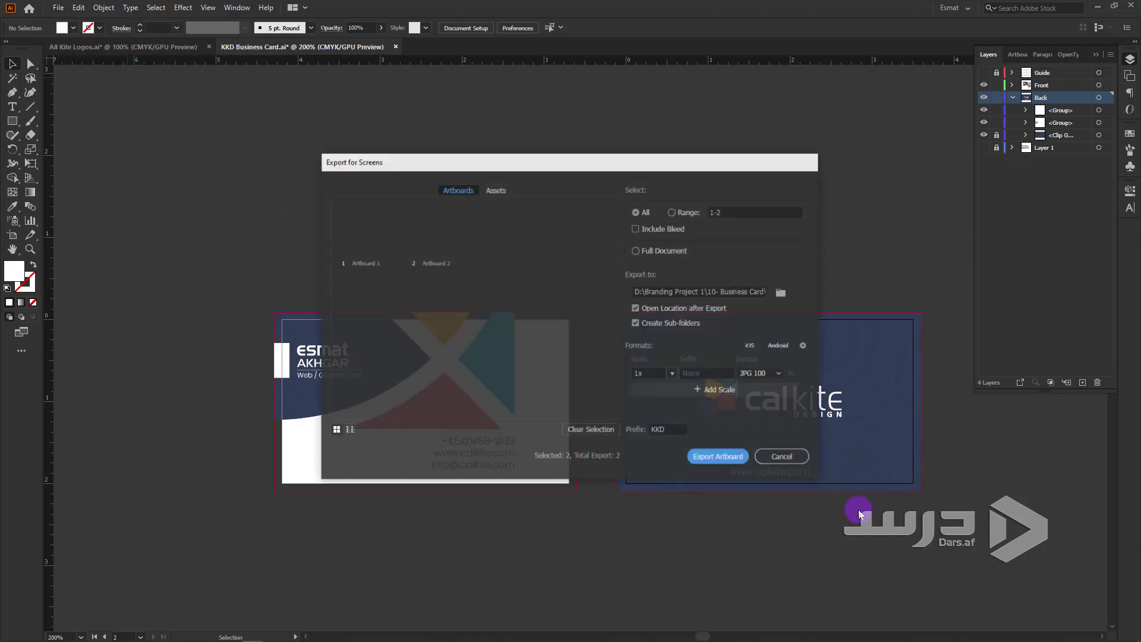
pyautogui.click(669, 373)
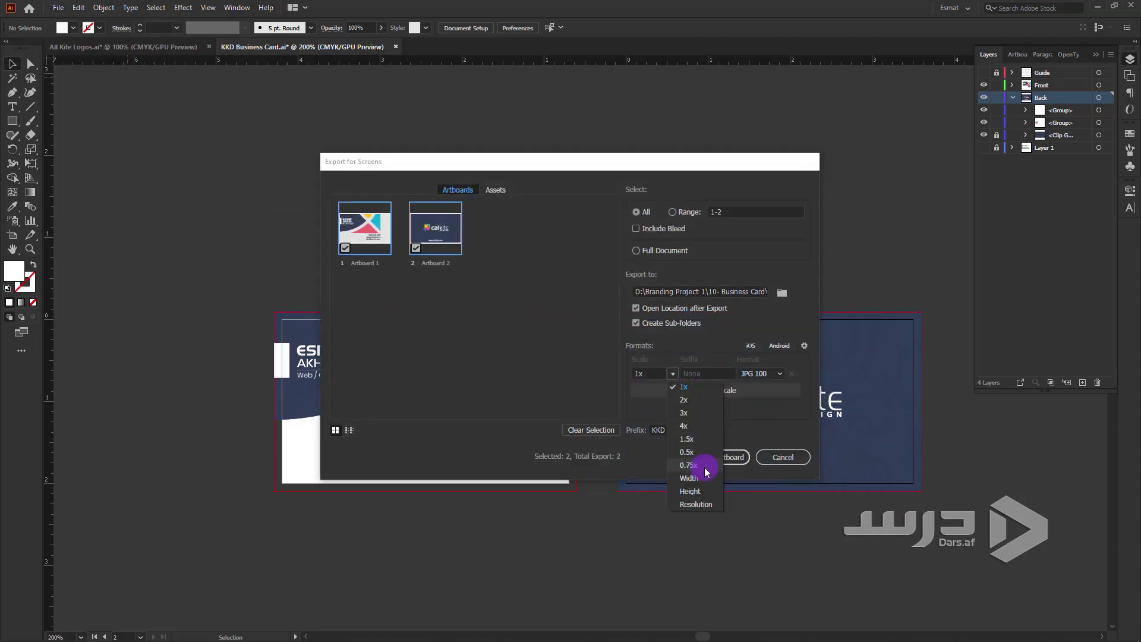
pyautogui.click(696, 429)
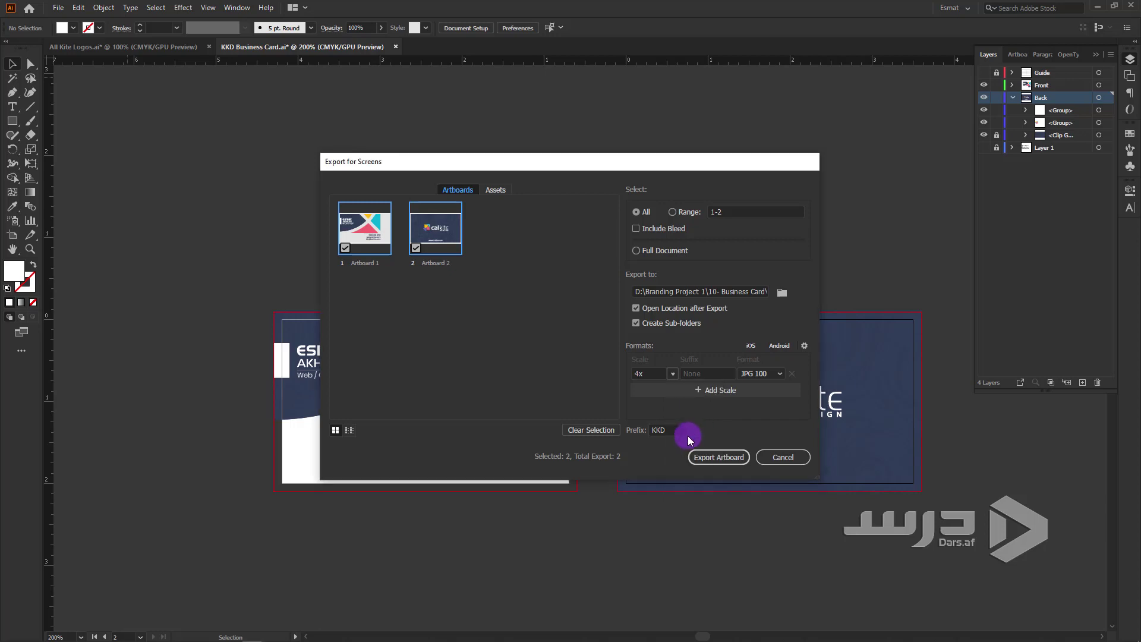
pyautogui.click(674, 374)
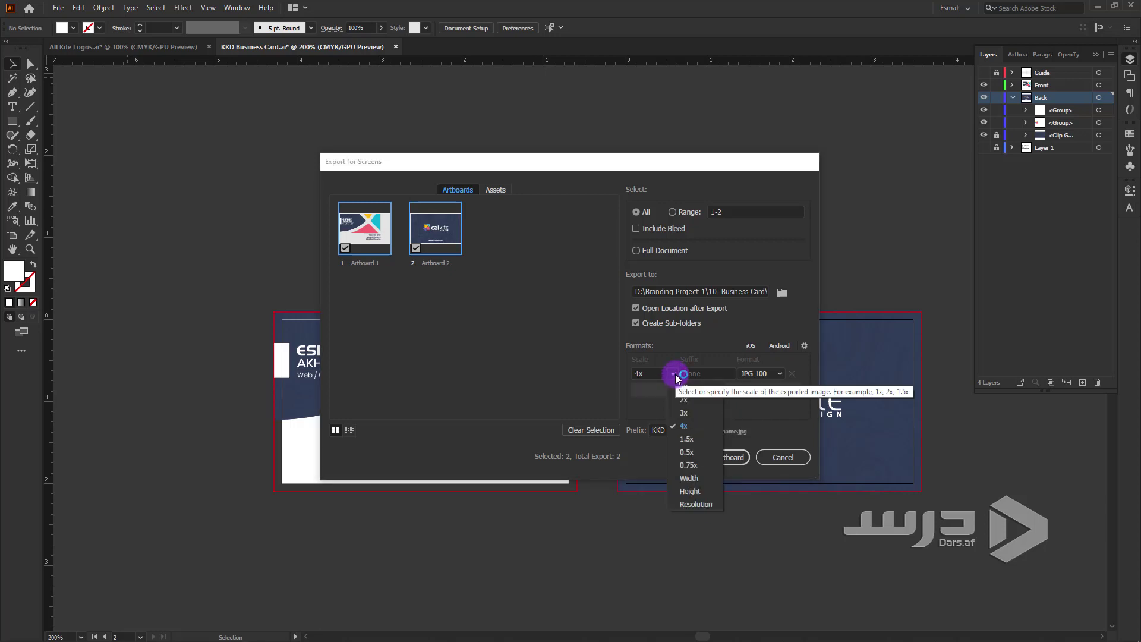
pyautogui.click(637, 375)
pyautogui.doubleClick(638, 374)
pyautogui.write('1')
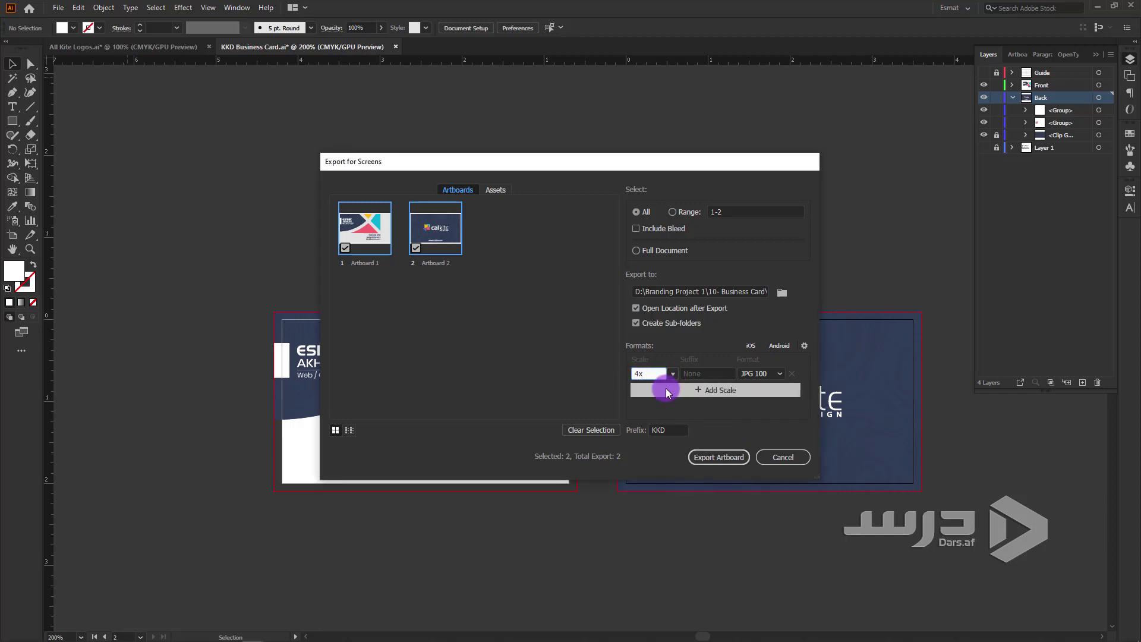
pyautogui.write('0')
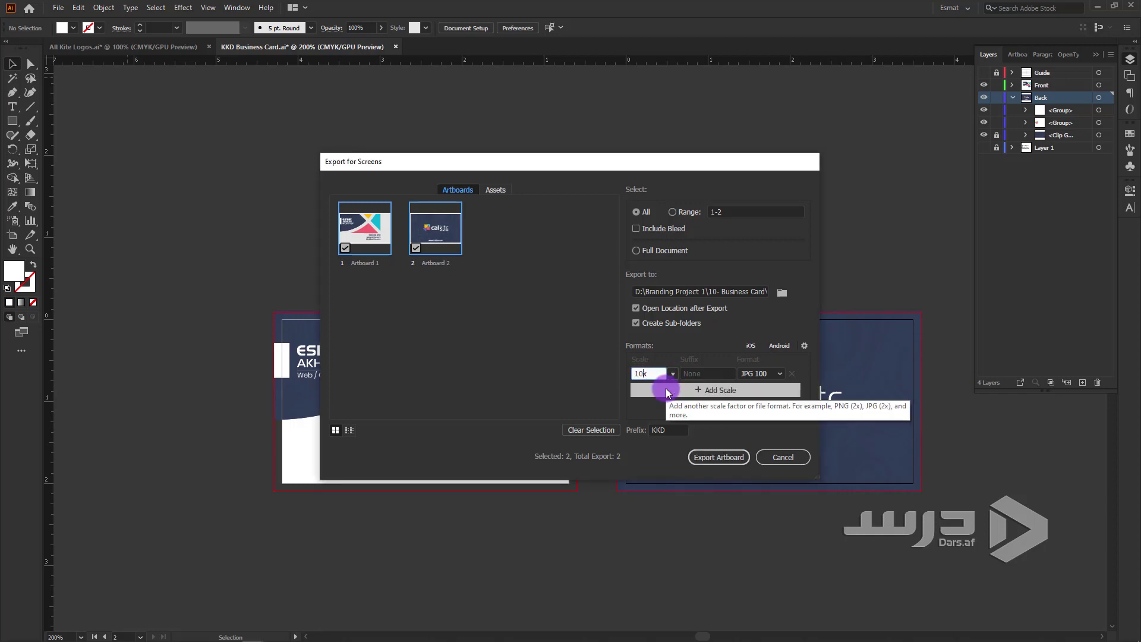
pyautogui.click(552, 385)
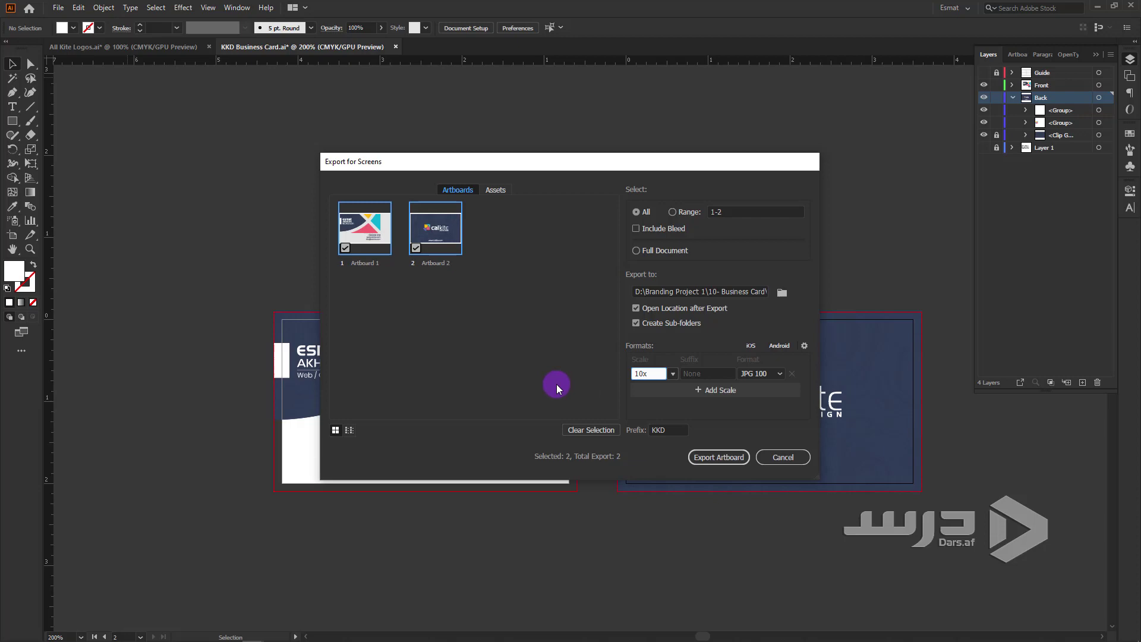
pyautogui.click(723, 459)
# - Open the 10x front-side card JPG in Photos and zoom in to check its sharpness
pyautogui.click(553, 222)
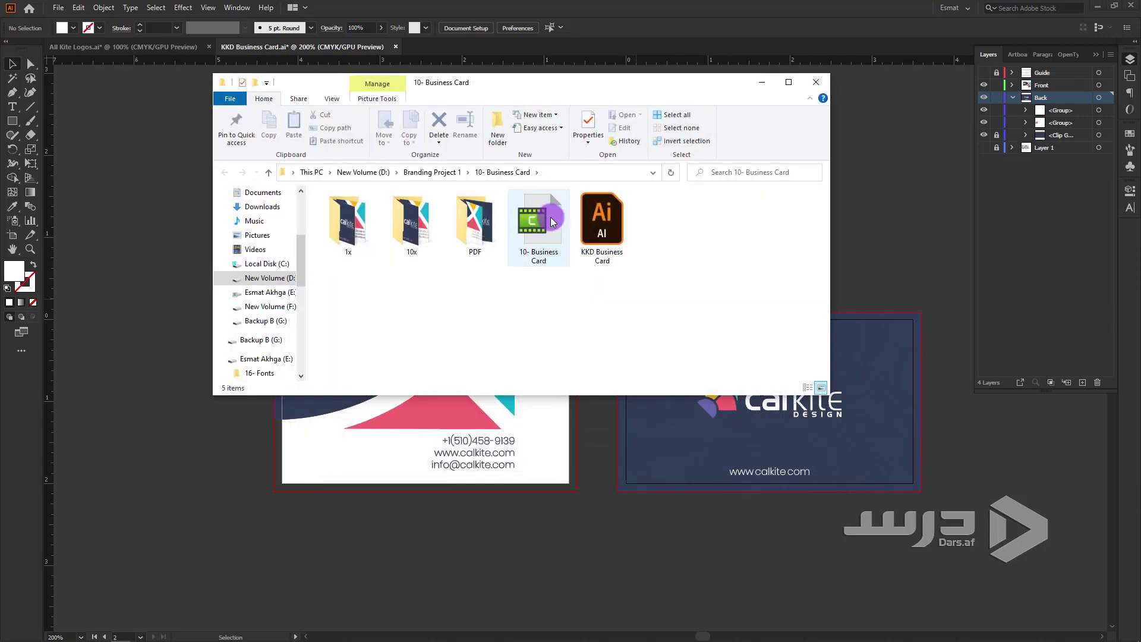
pyautogui.doubleClick(410, 222)
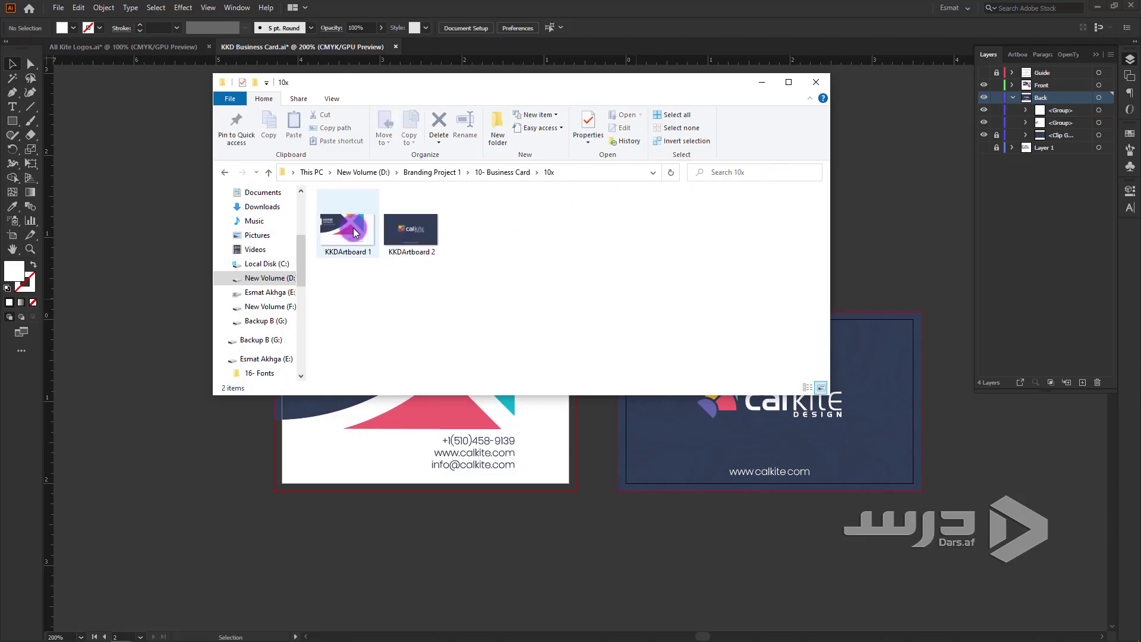
pyautogui.doubleClick(355, 232)
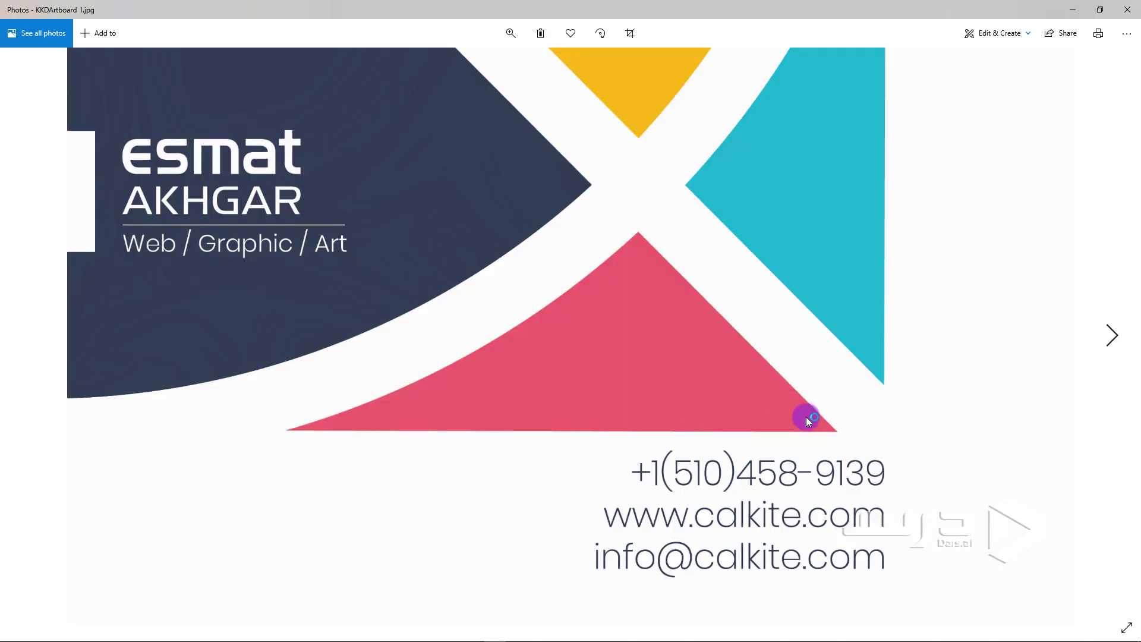
pyautogui.scroll(2, 721, 402)
pyautogui.scroll(-3, 721, 401)
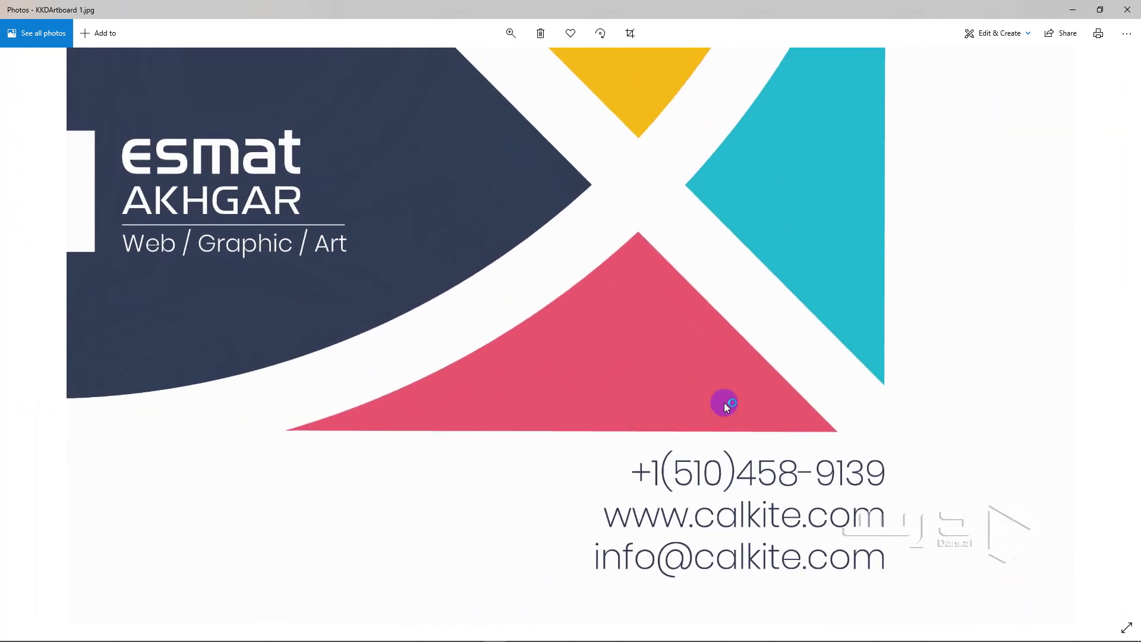
pyautogui.click(1120, 9)
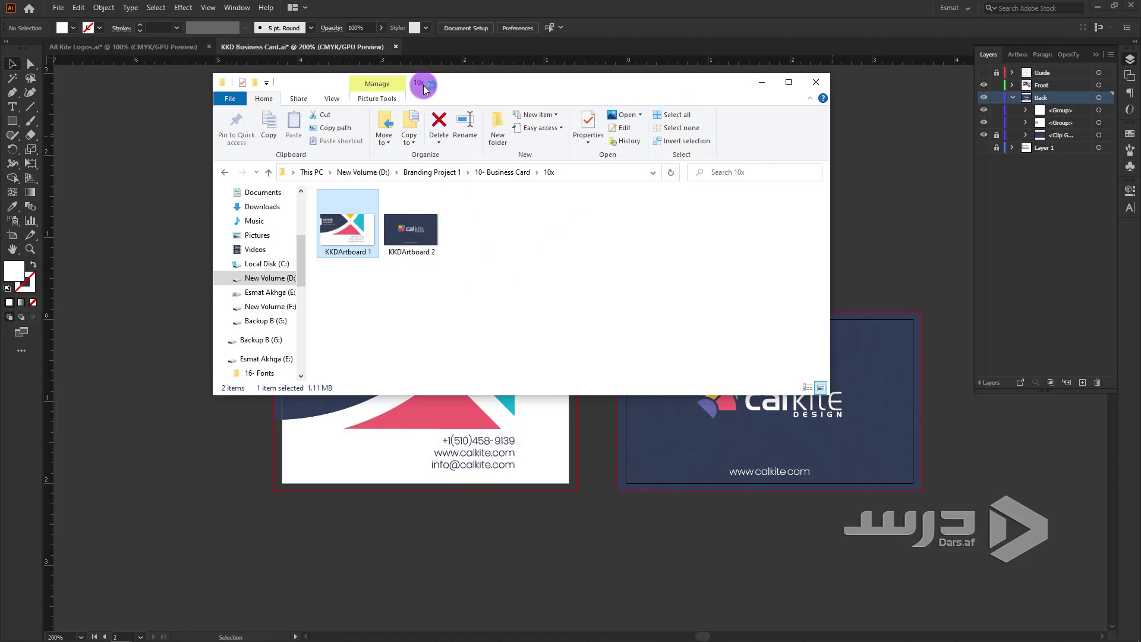
# - Maximize the 10x folder window and bring the Illustrator business card document back to front
pyautogui.moveTo(436, 83); pyautogui.dragTo(377, 101)
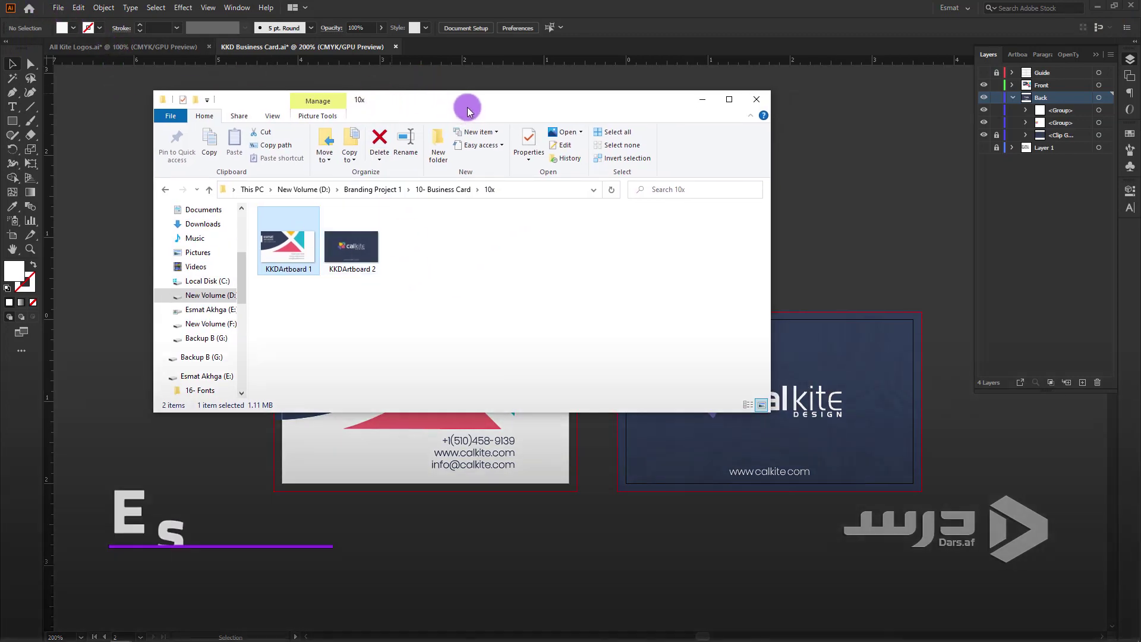
pyautogui.moveTo(466, 100); pyautogui.dragTo(607, 24)
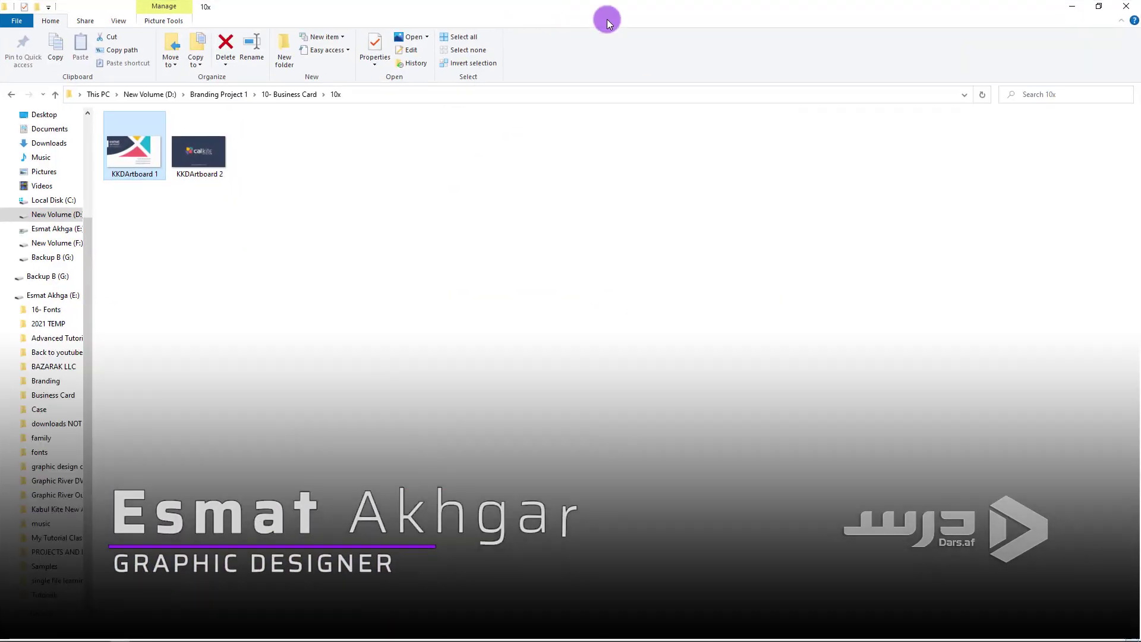
pyautogui.click(263, 639)
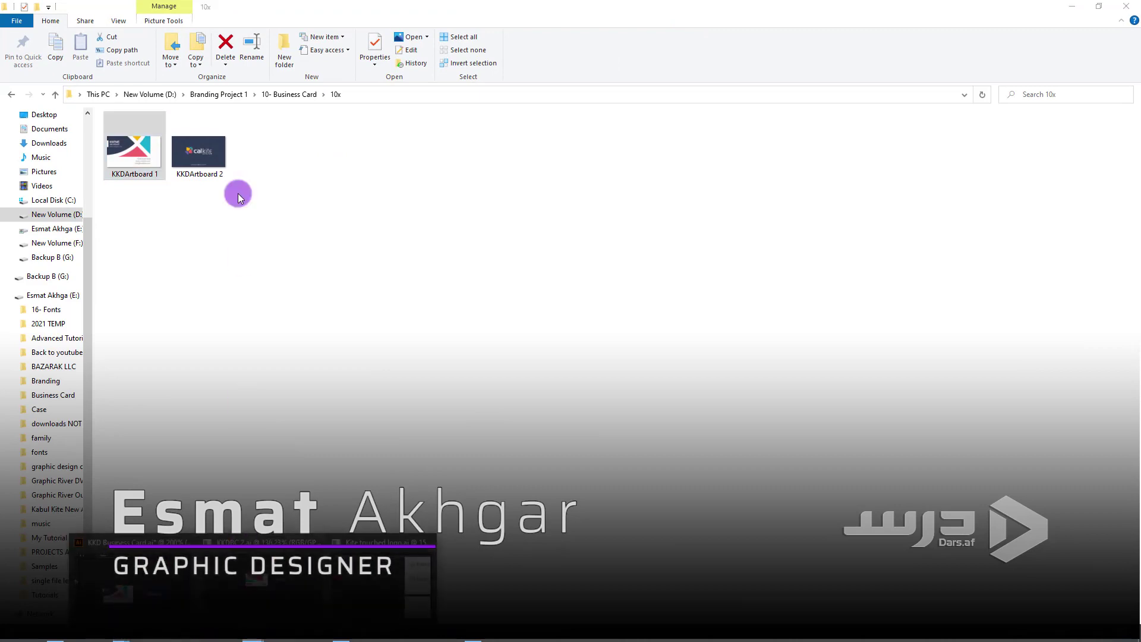
pyautogui.click(153, 602)
# - Create a new blank A4 portrait document, Untitled-6, from the Recent presets
pyautogui.click(58, 7)
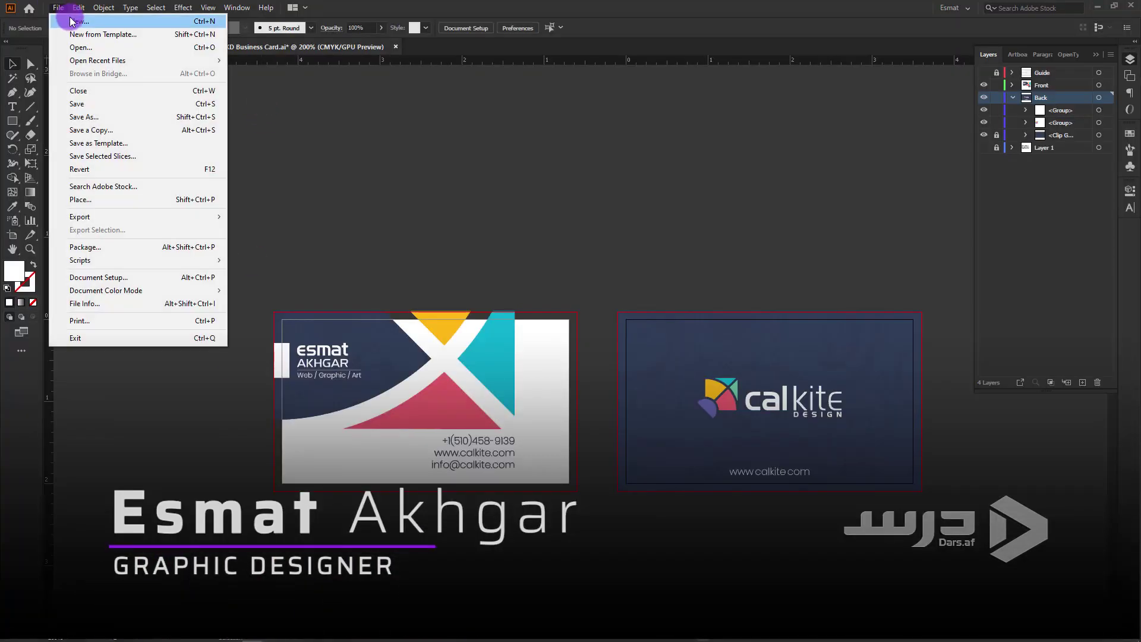
pyautogui.click(178, 21)
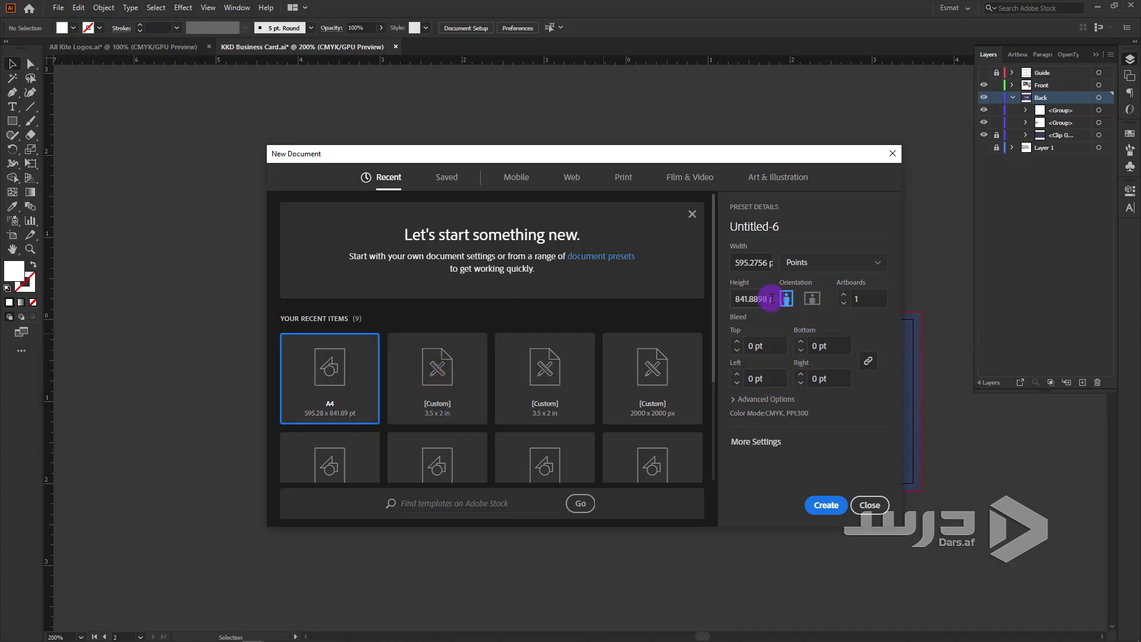
pyautogui.click(826, 505)
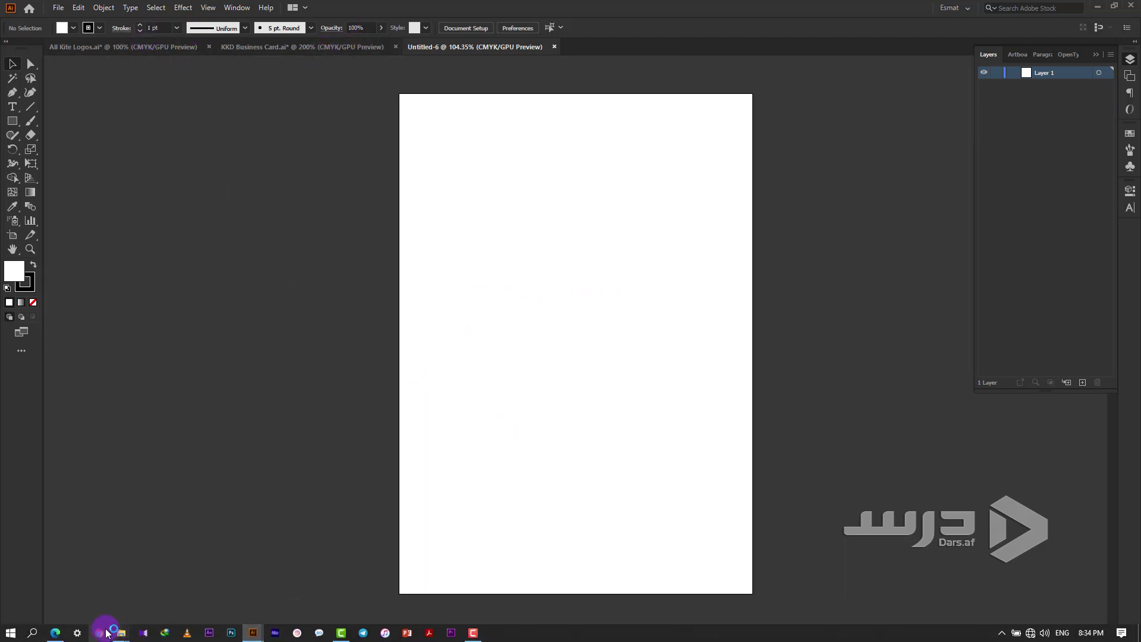
# - Switch to the 10x folder window and select both card JPGs
pyautogui.click(118, 632)
pyautogui.moveTo(450, 587)
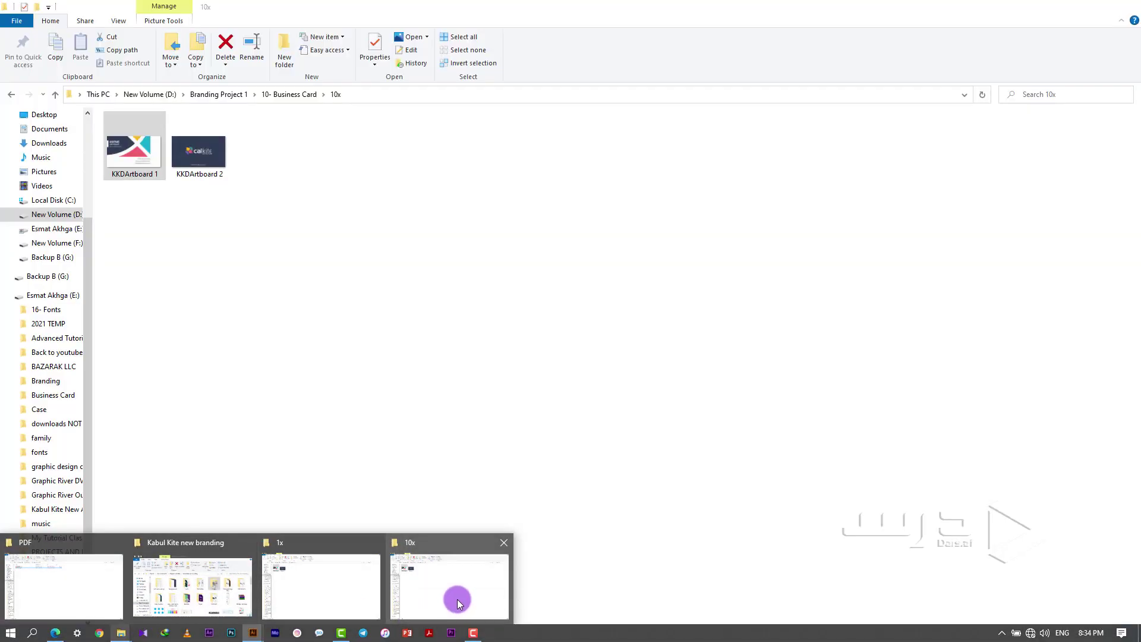
pyautogui.click(454, 596)
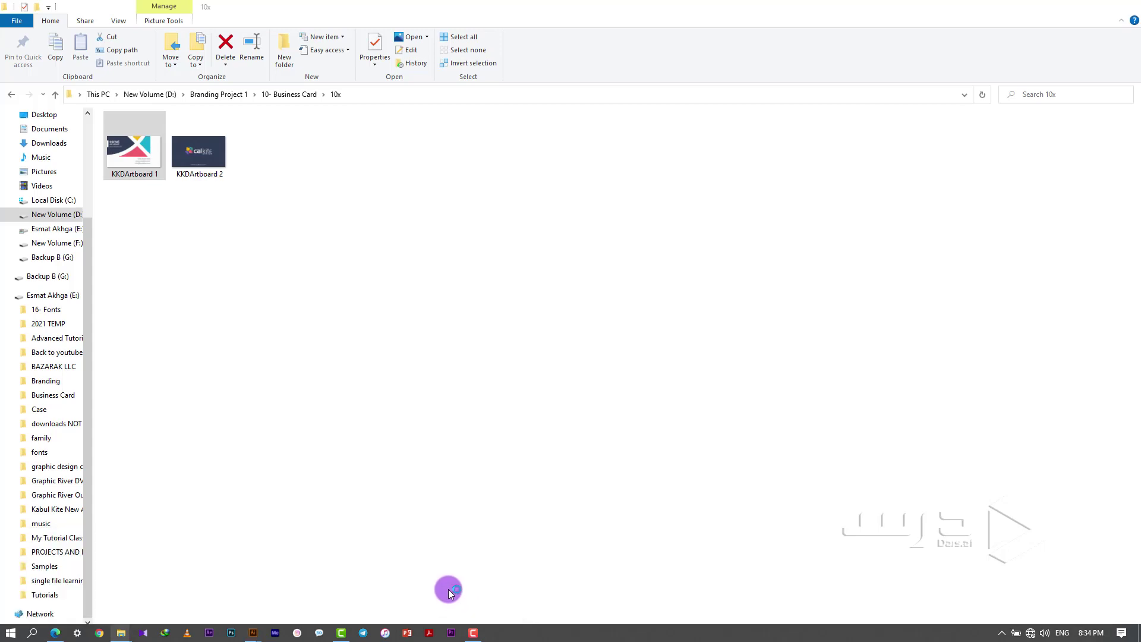
pyautogui.click(254, 632)
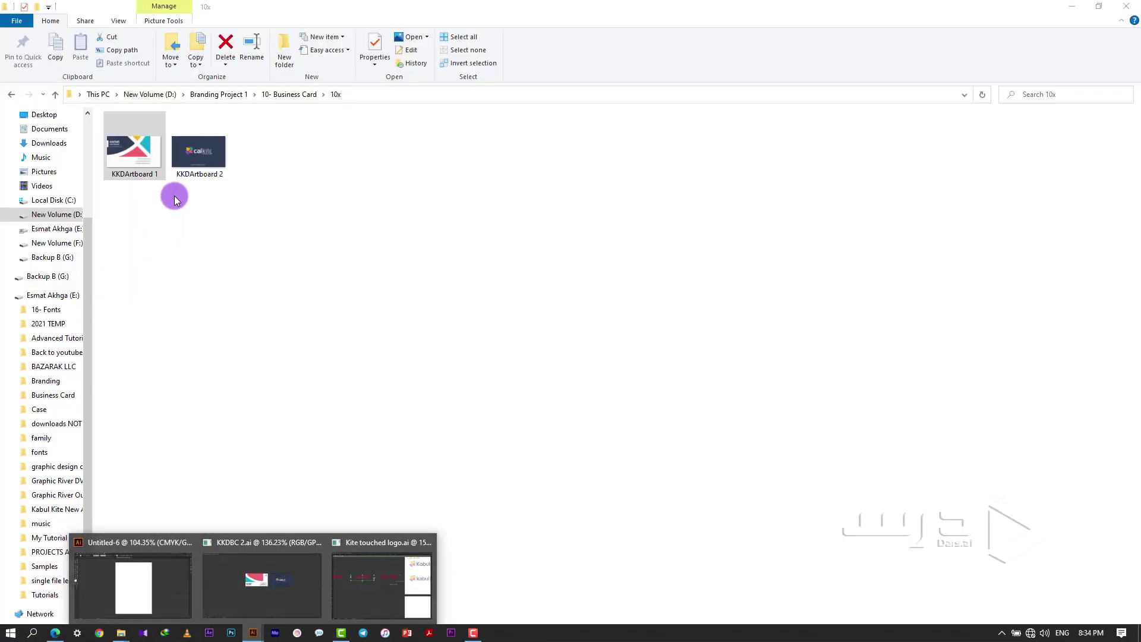
pyautogui.moveTo(173, 195); pyautogui.dragTo(229, 136)
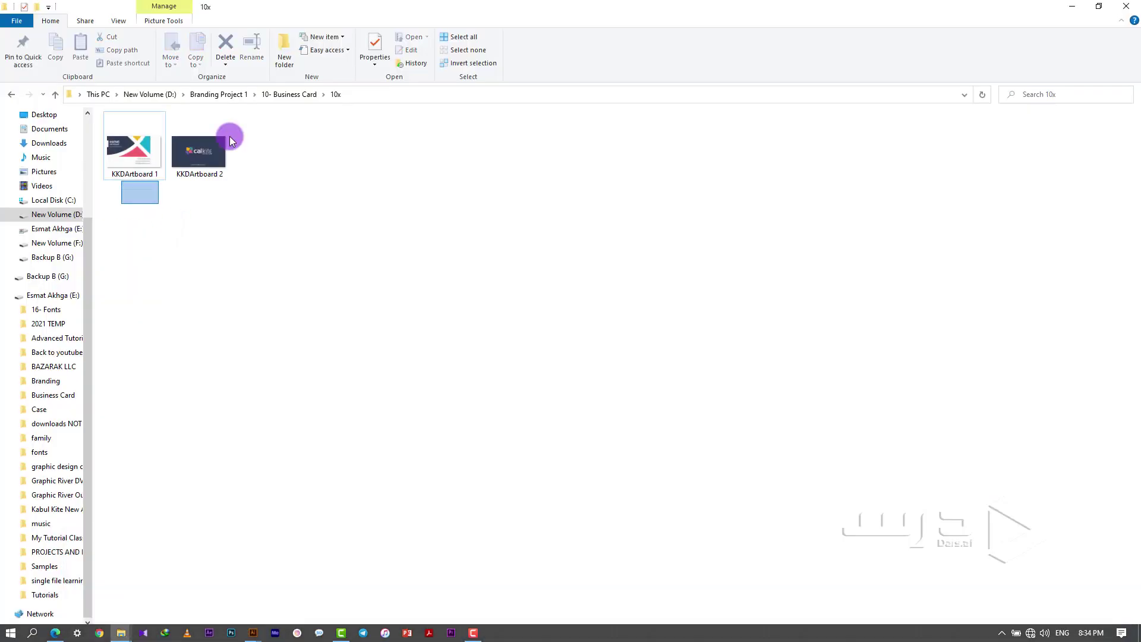
# - Drag the 10x card JPGs onto the Untitled-6 artboard as linked images
pyautogui.click(252, 633)
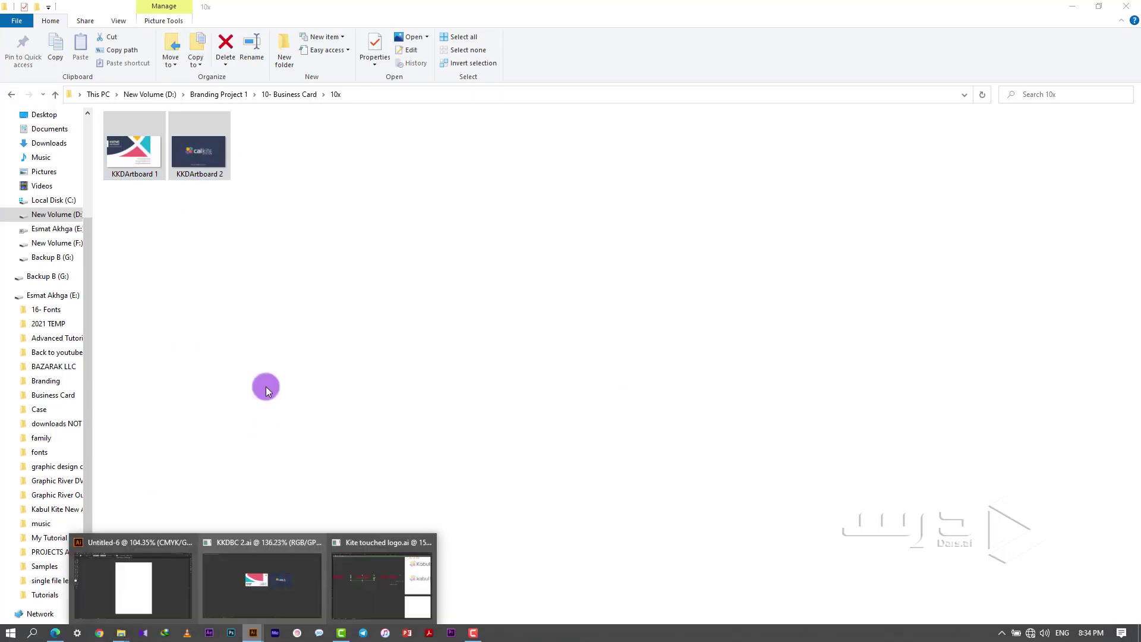
pyautogui.click(140, 604)
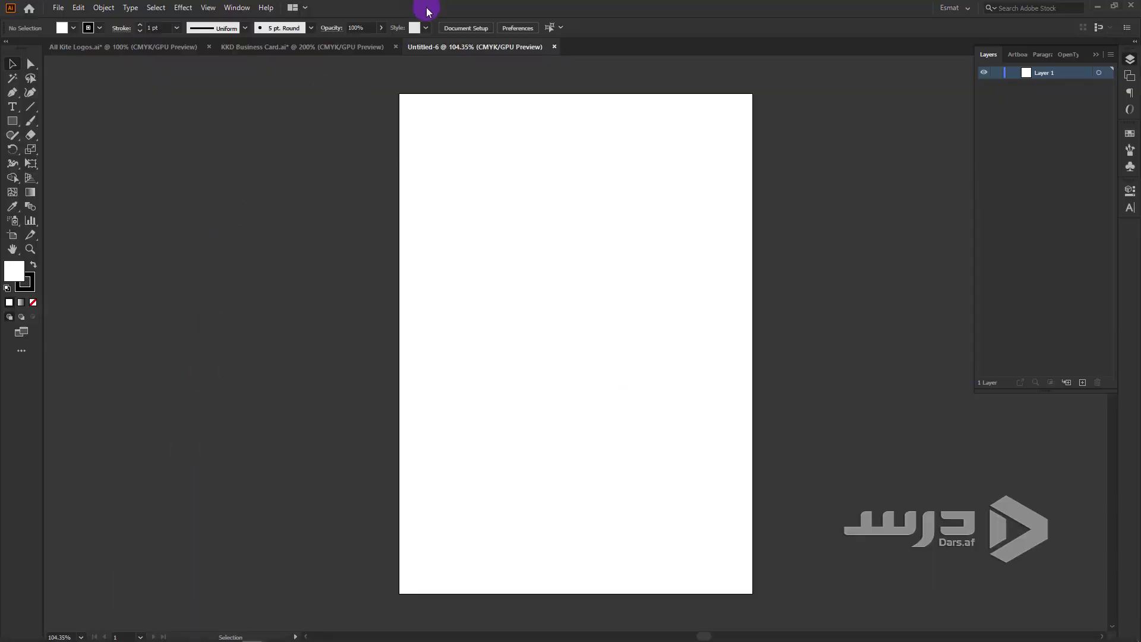
pyautogui.moveTo(426, 12); pyautogui.dragTo(395, 203)
pyautogui.moveTo(222, 158); pyautogui.dragTo(575, 387)
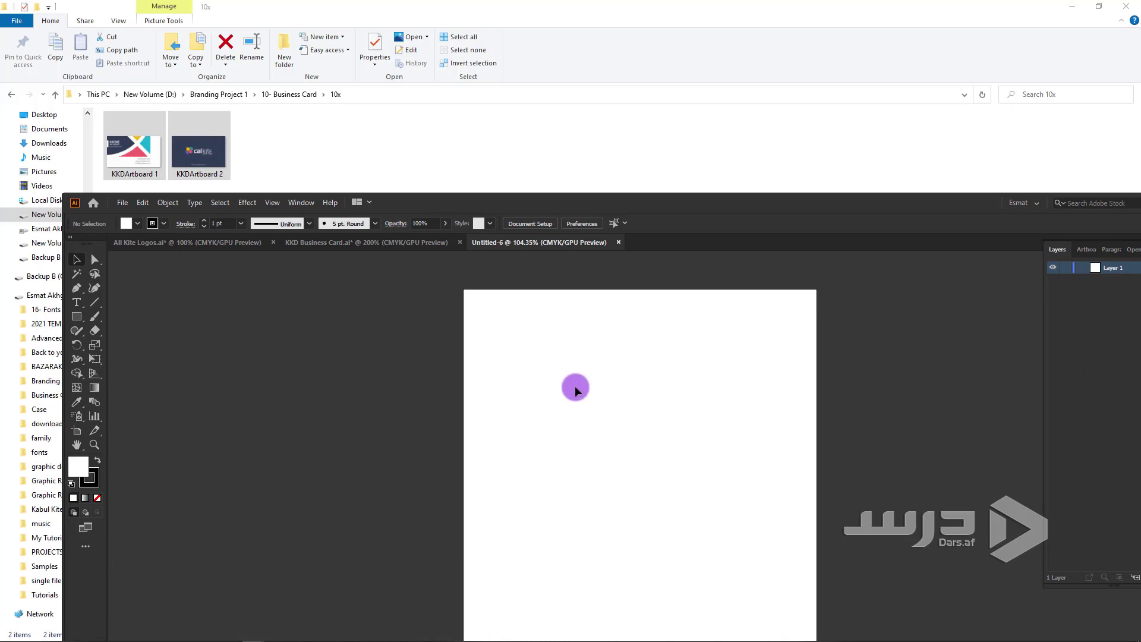
pyautogui.doubleClick(570, 202)
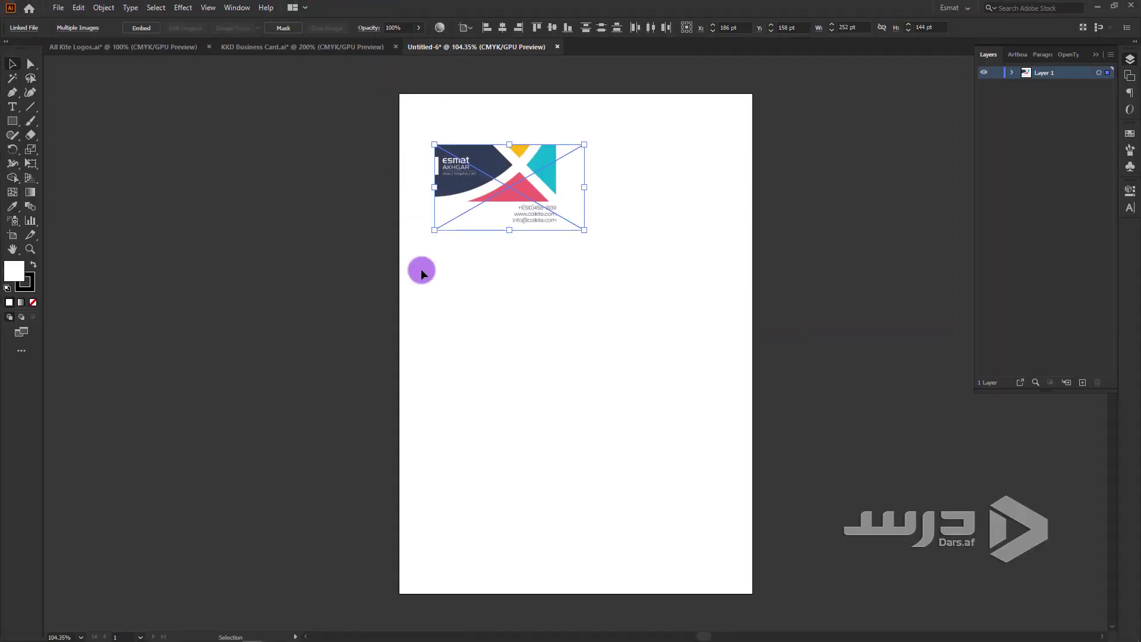
# - Stack the esmat card above the calkite card, group them, and centre the group on the artboard
pyautogui.click(522, 314)
pyautogui.moveTo(517, 172); pyautogui.dragTo(515, 308)
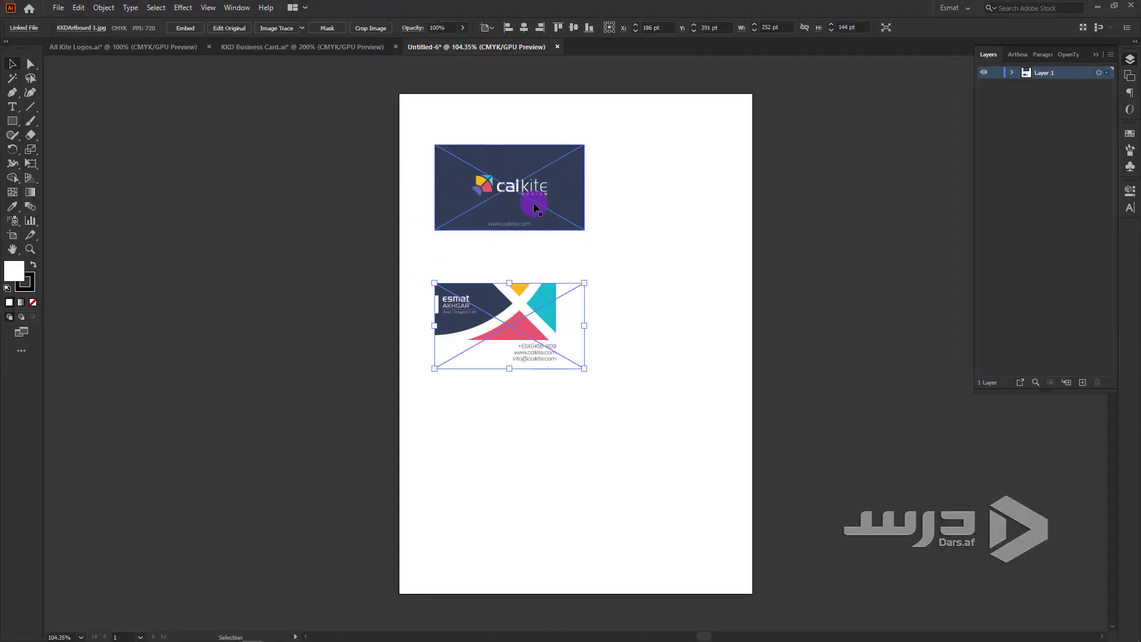
pyautogui.moveTo(534, 207); pyautogui.dragTo(519, 469)
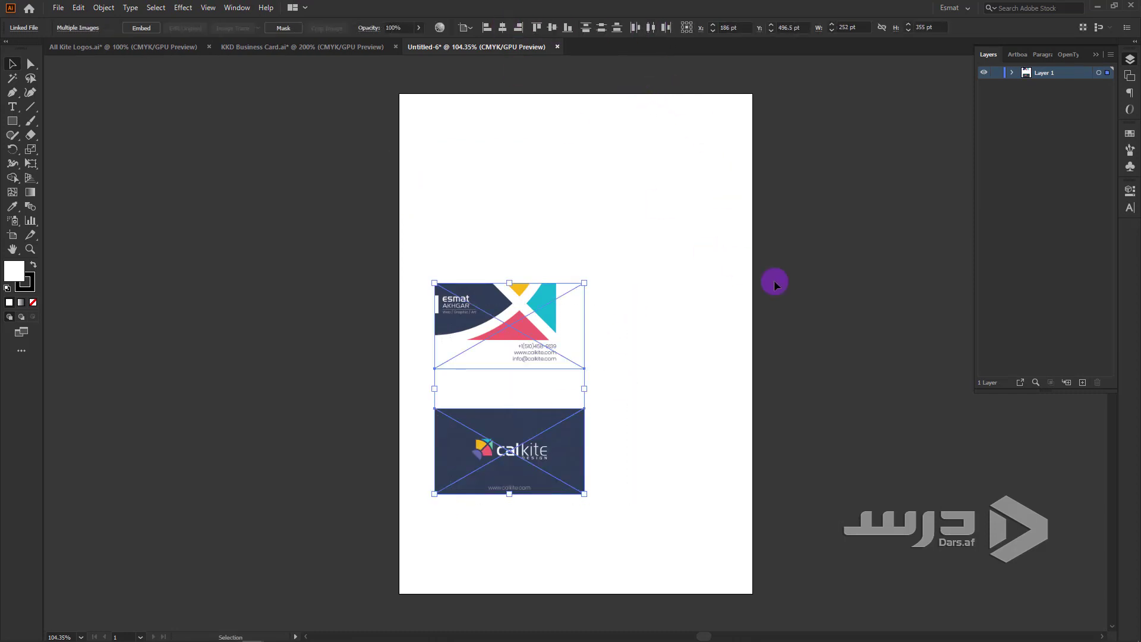
pyautogui.hotkey('ctrl', 'g')
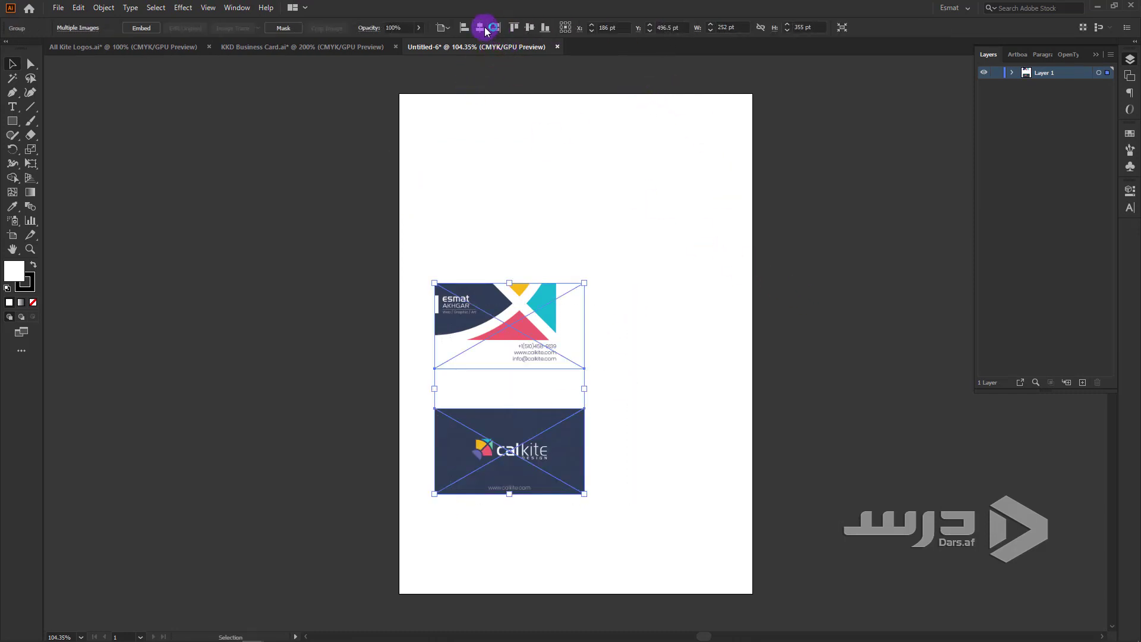
pyautogui.click(482, 27)
pyautogui.click(528, 27)
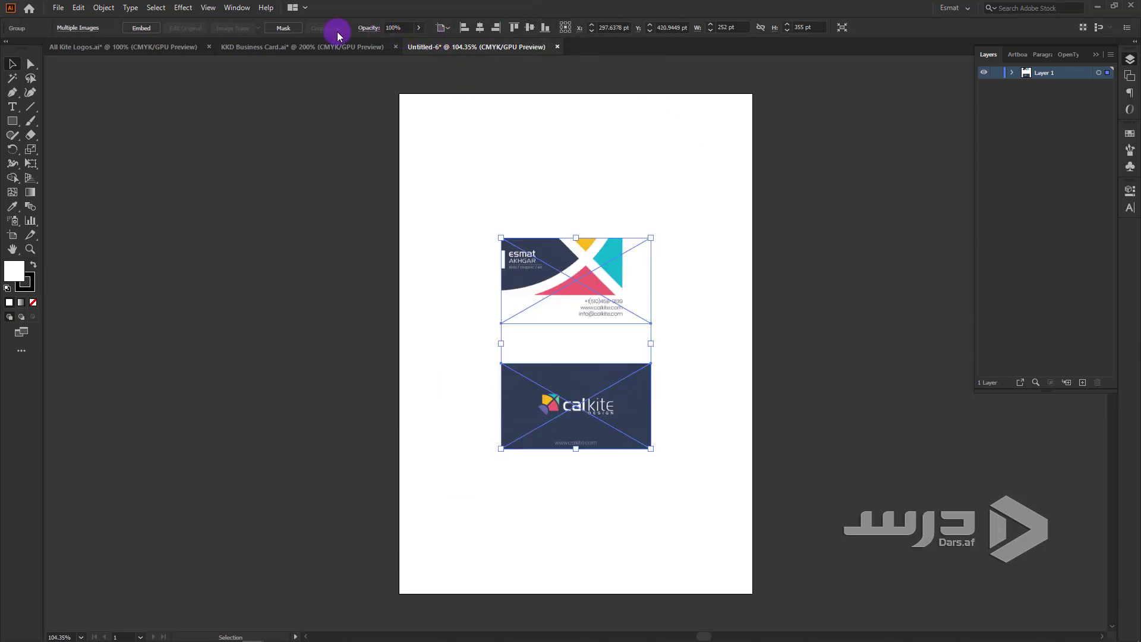
pyautogui.click(182, 7)
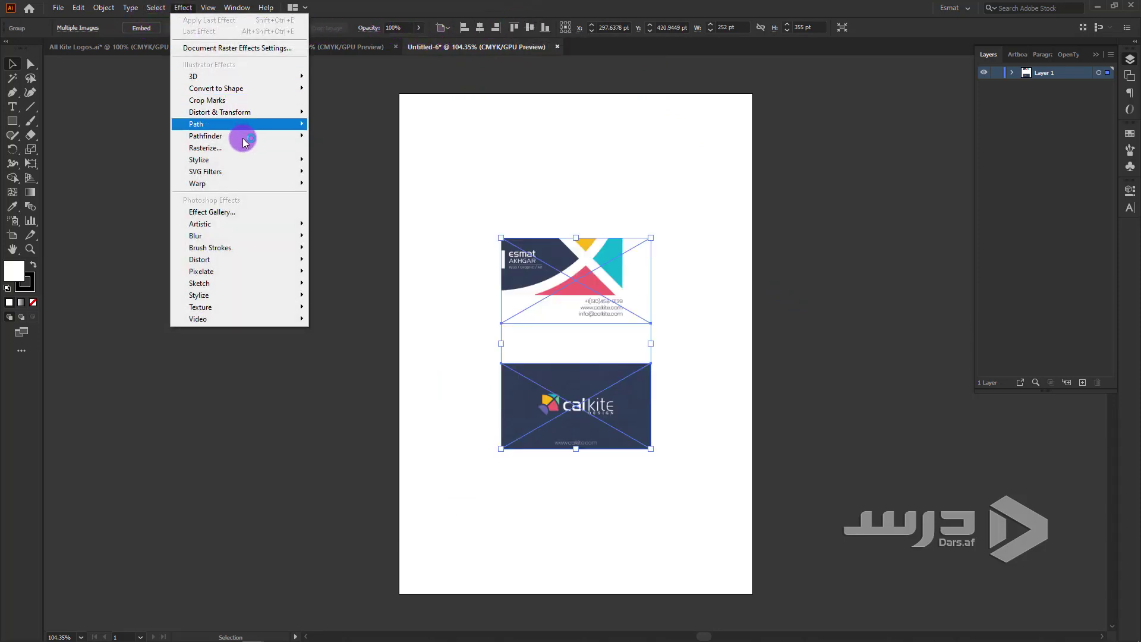
pyautogui.moveTo(239, 159)
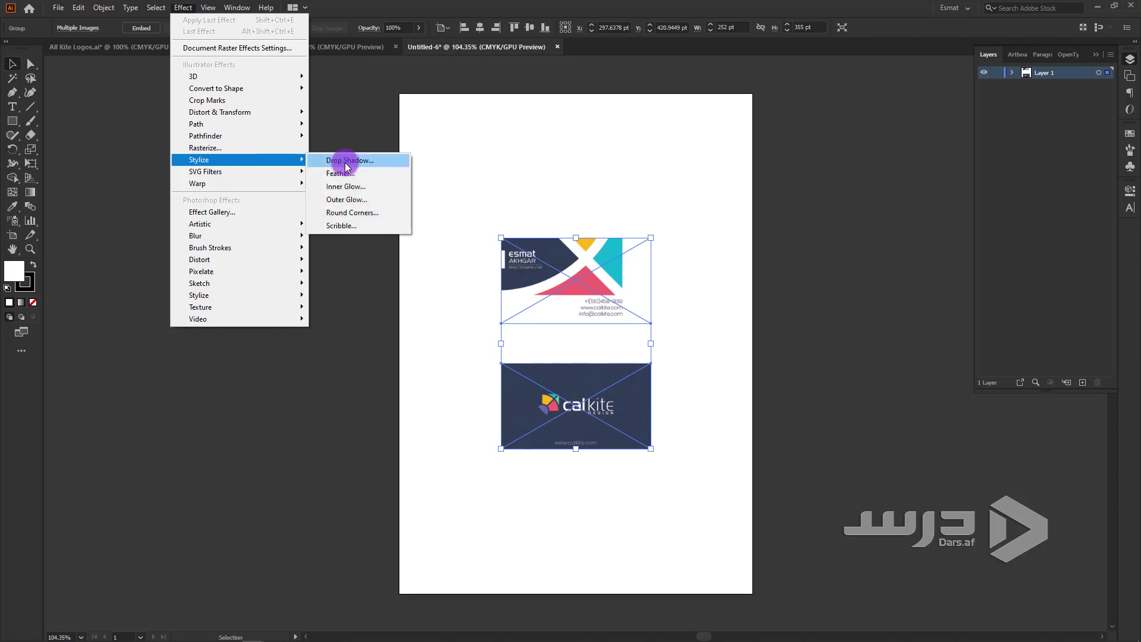
# - Apply a Stylize drop shadow with 0 pt X and Y offset and 10 pt blur
pyautogui.click(364, 162)
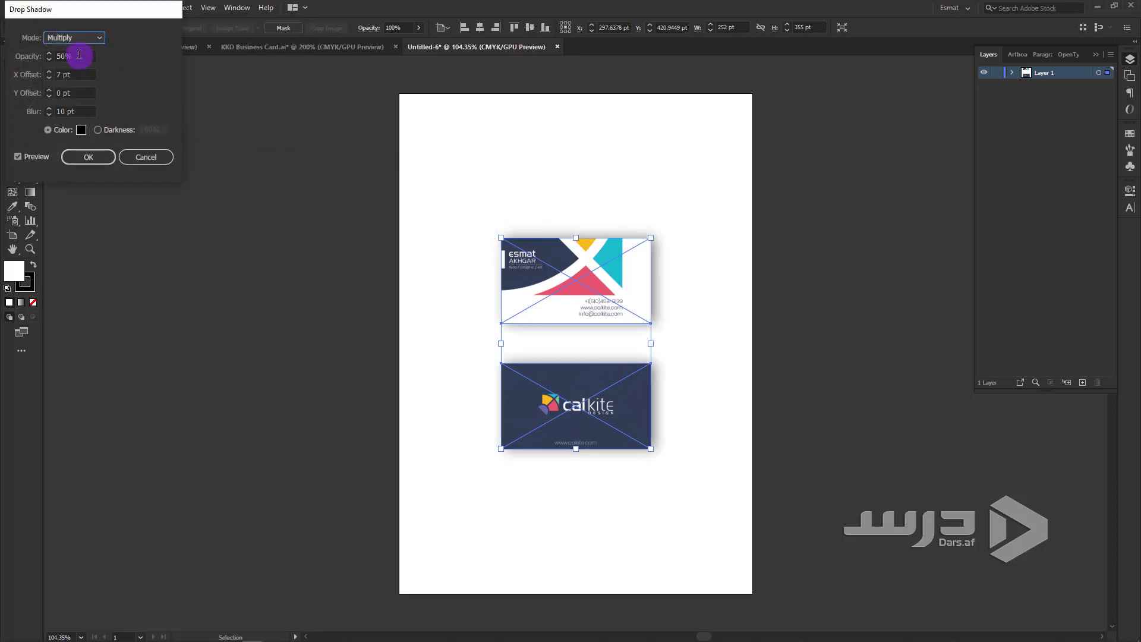
pyautogui.click(76, 74)
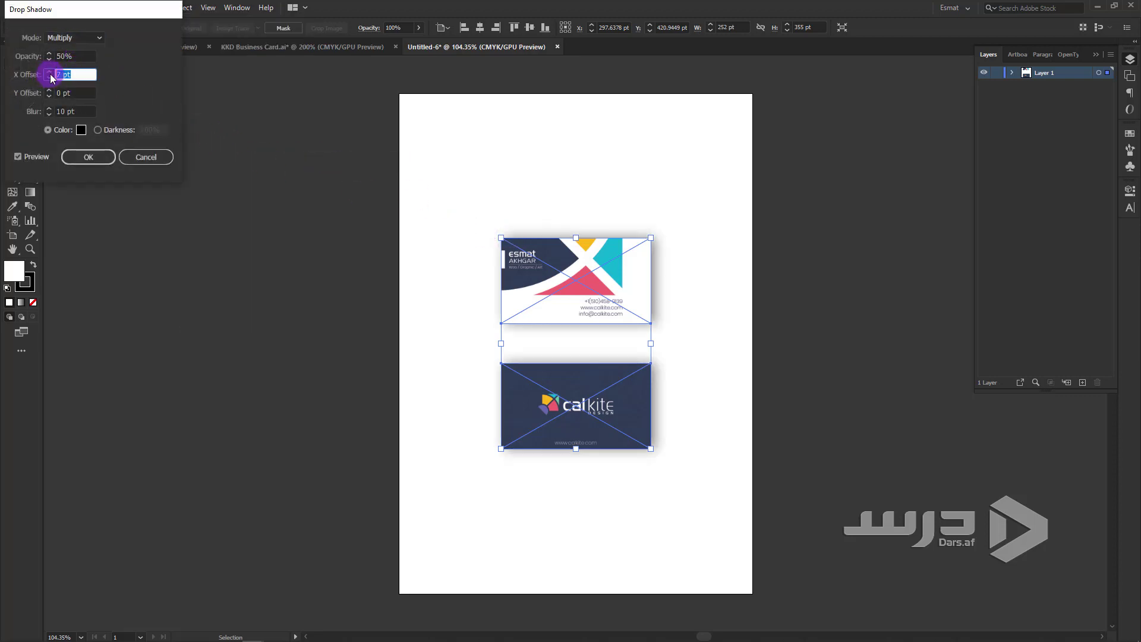
pyautogui.write('0')
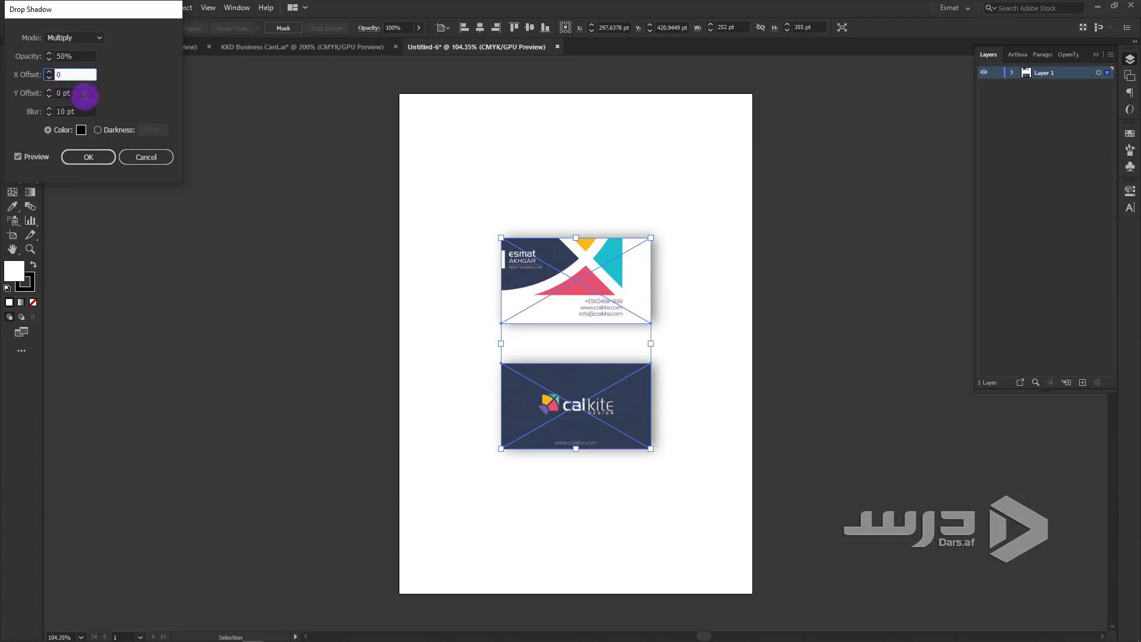
pyautogui.press('Tab')
pyautogui.press('Tab')
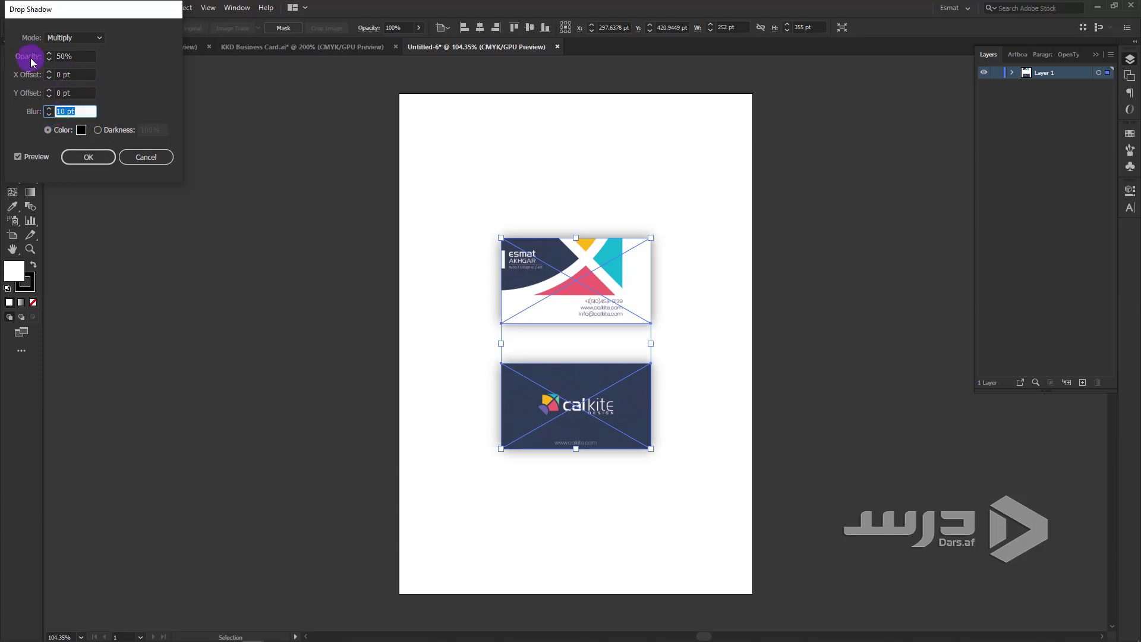
pyautogui.click(88, 158)
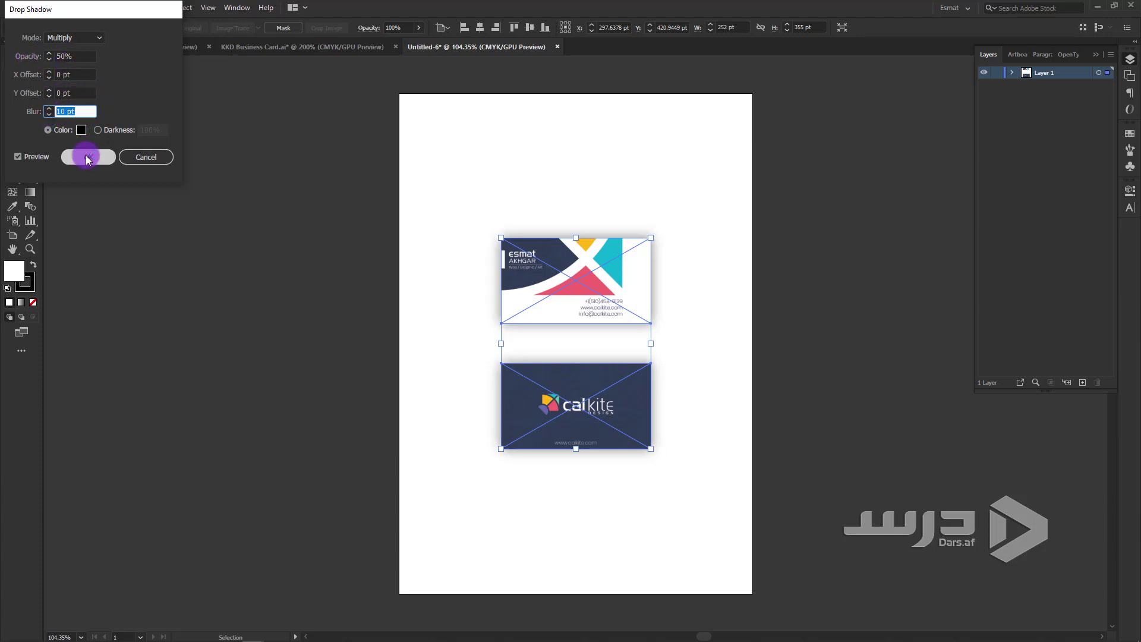
pyautogui.click(714, 288)
pyautogui.scroll(2, 781, 333)
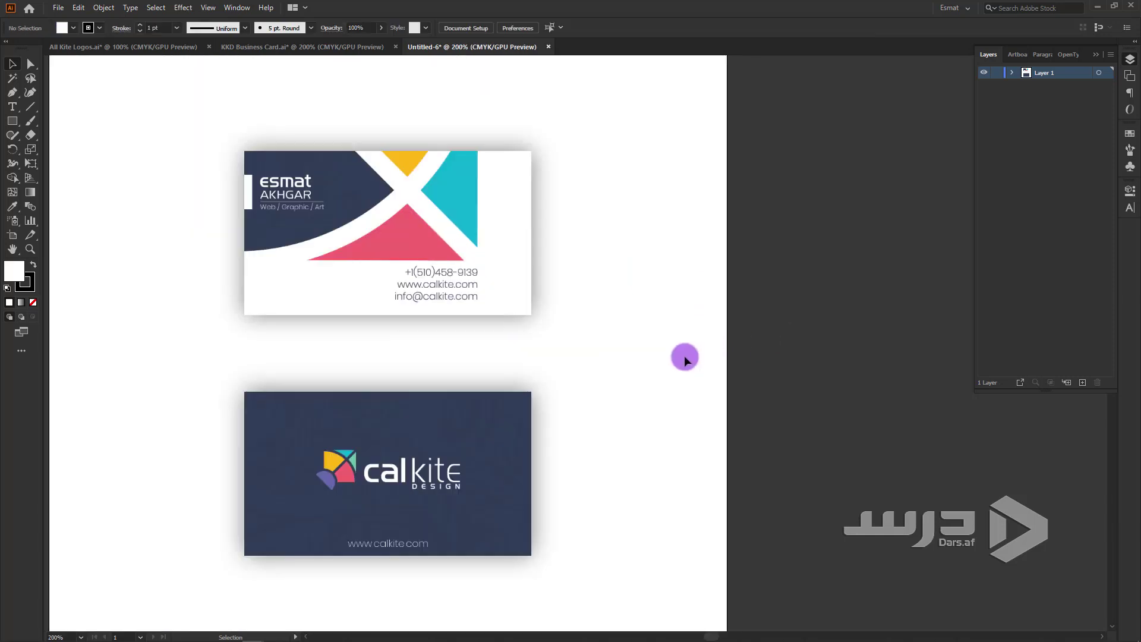
# - Zoom in on the shadowed mockup to check the contact text, then go to KKD Business Card.ai
pyautogui.moveTo(683, 355); pyautogui.dragTo(886, 371)
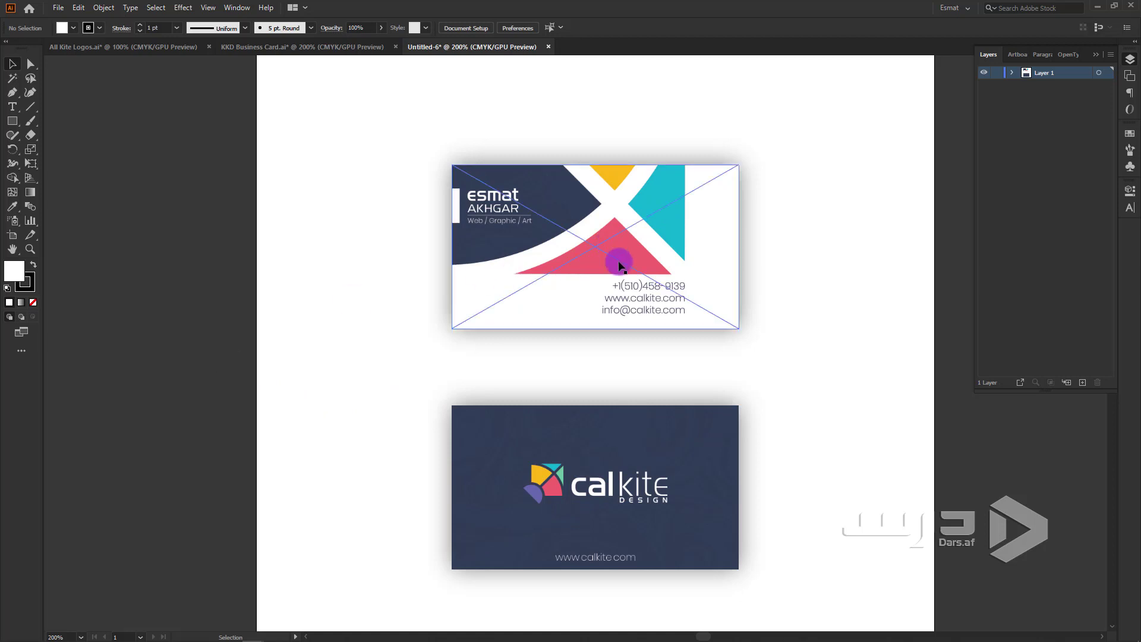
pyautogui.scroll(3, 646, 294)
pyautogui.scroll(1, 646, 294)
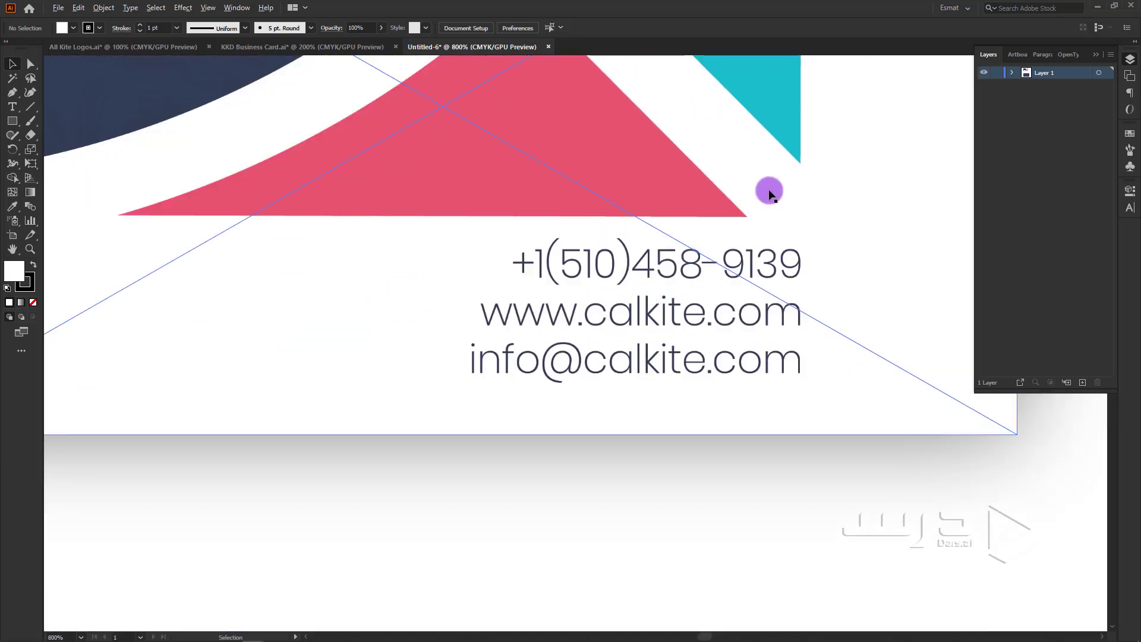
pyautogui.scroll(-4, 479, 309)
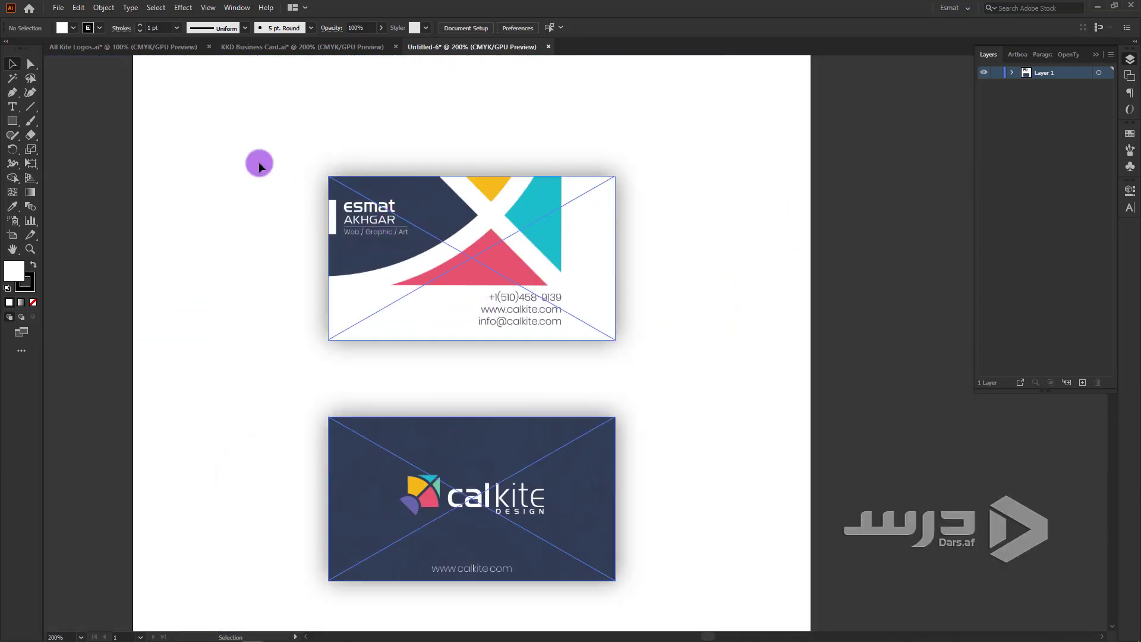
pyautogui.click(256, 46)
# - Zoom in and resize the phone, website and email contact text group on the front card
pyautogui.scroll(1, 332, 376)
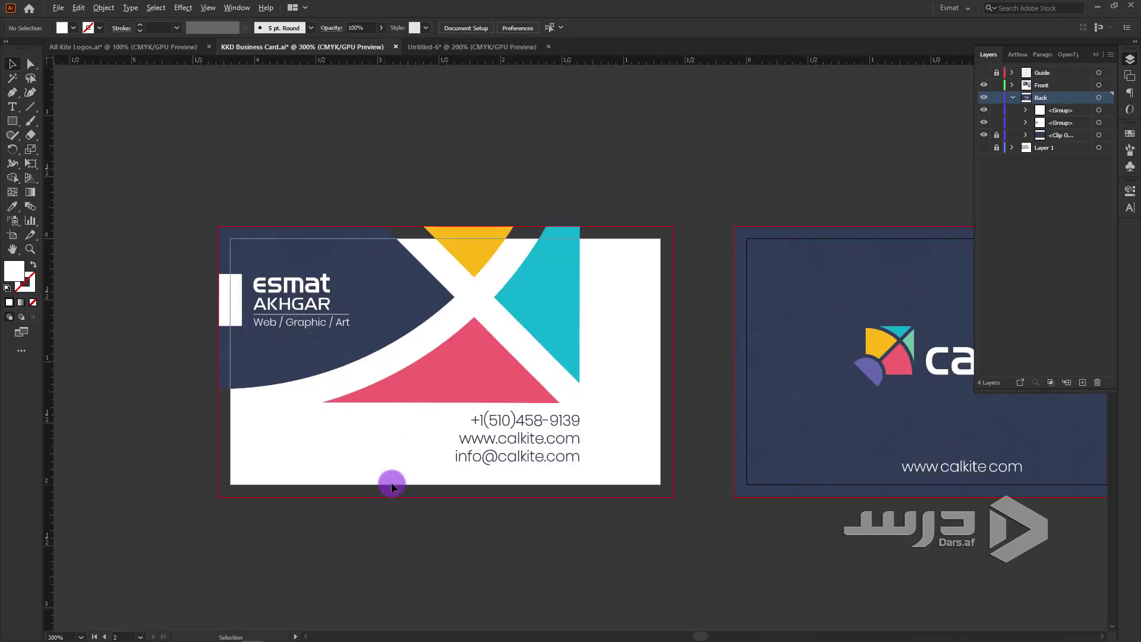
pyautogui.scroll(1, 311, 369)
pyautogui.scroll(3, 311, 369)
pyautogui.scroll(1, 311, 402)
pyautogui.moveTo(1054, 528); pyautogui.dragTo(148, 283)
pyautogui.click(437, 364)
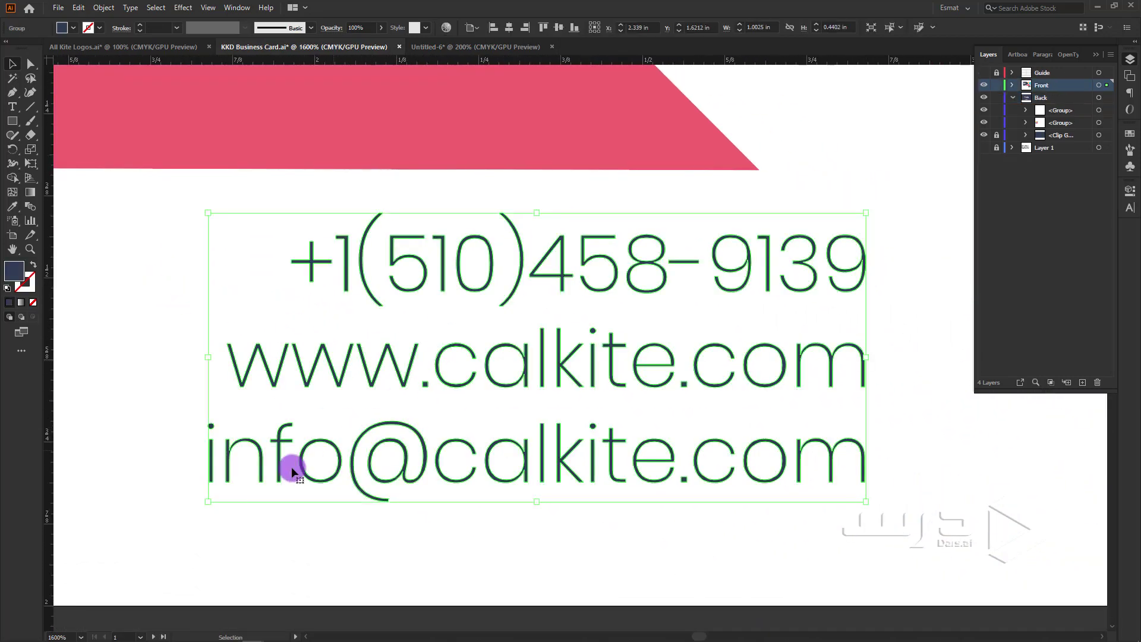
pyautogui.moveTo(211, 498)
pyautogui.mouseDown()
pyautogui.moveTo(523, 289)
pyautogui.moveTo(333, 350)
pyautogui.mouseUp()
pyautogui.click(467, 479)
# - Check the three resized contact lines, then return to the Untitled-6 mockup
pyautogui.scroll(-5, 466, 478)
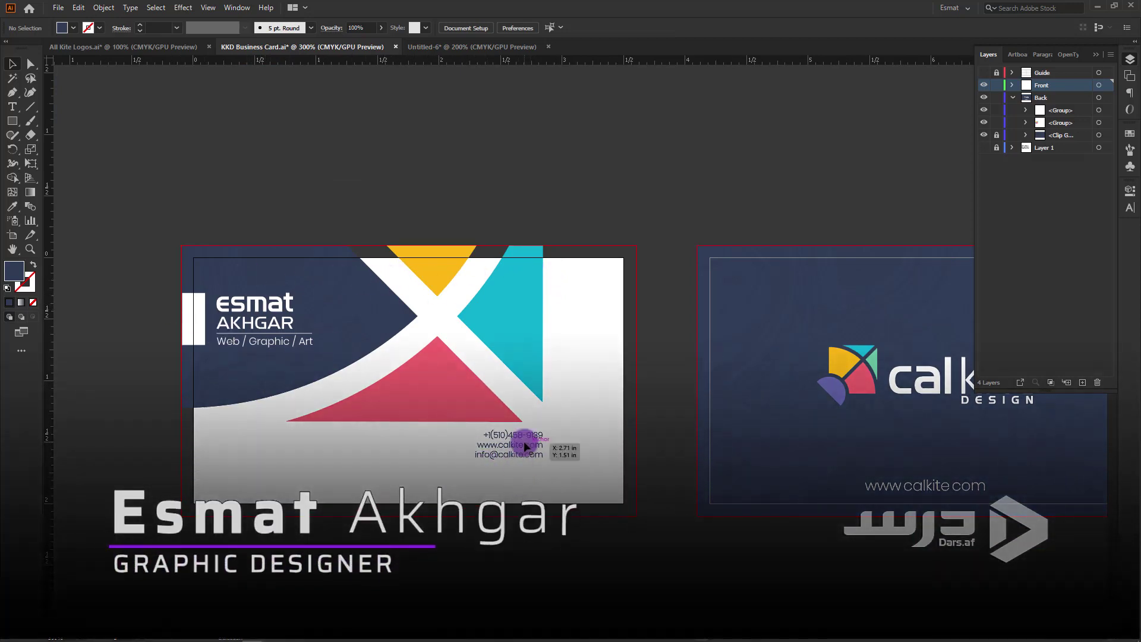
pyautogui.moveTo(547, 461); pyautogui.dragTo(522, 496)
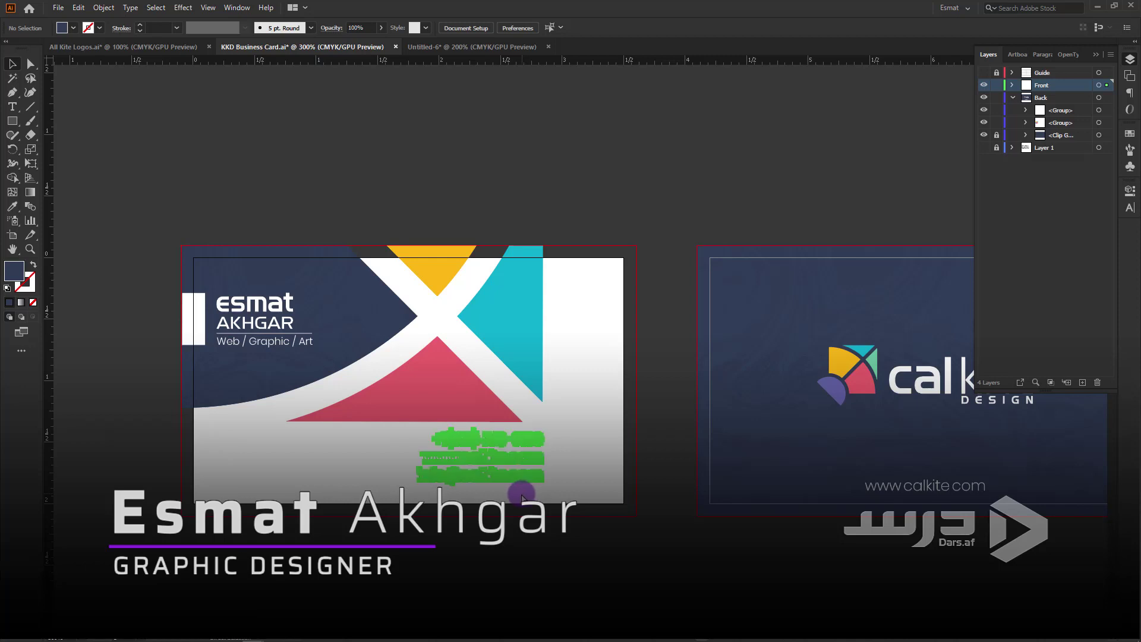
pyautogui.click(523, 556)
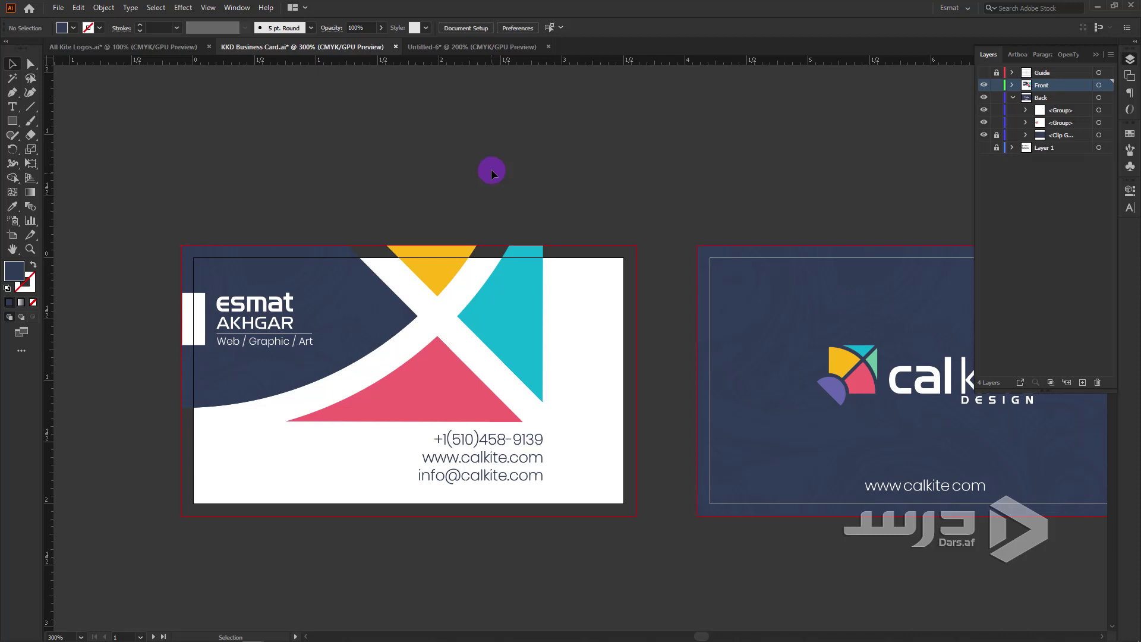
pyautogui.click(468, 49)
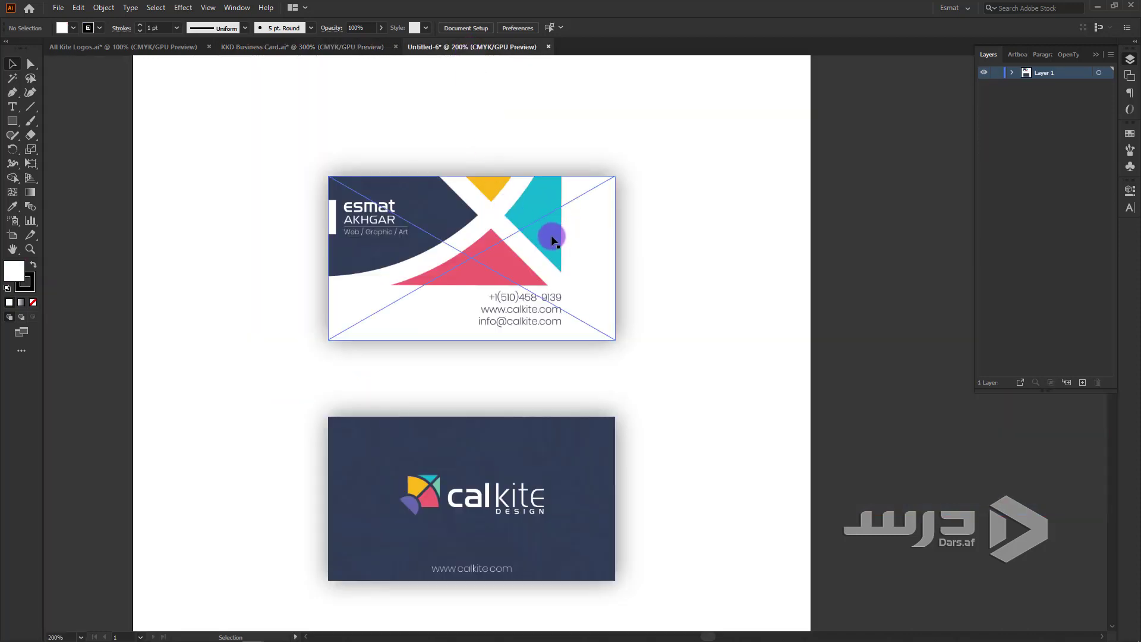
pyautogui.scroll(-1, 551, 246)
pyautogui.scroll(-1, 552, 247)
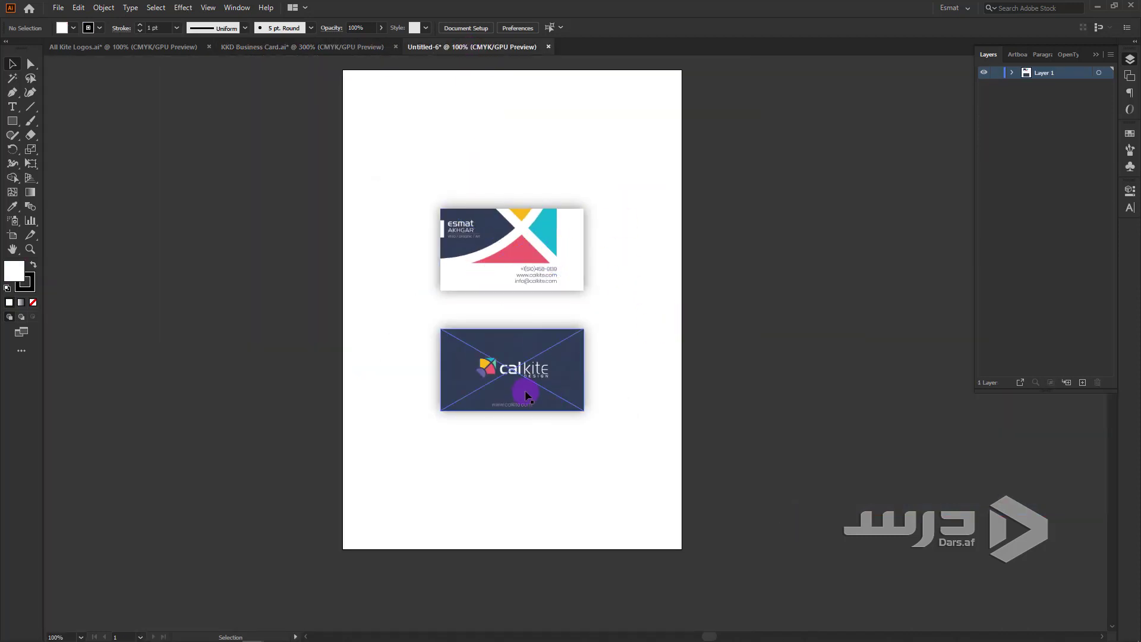
pyautogui.scroll(3, 639, 422)
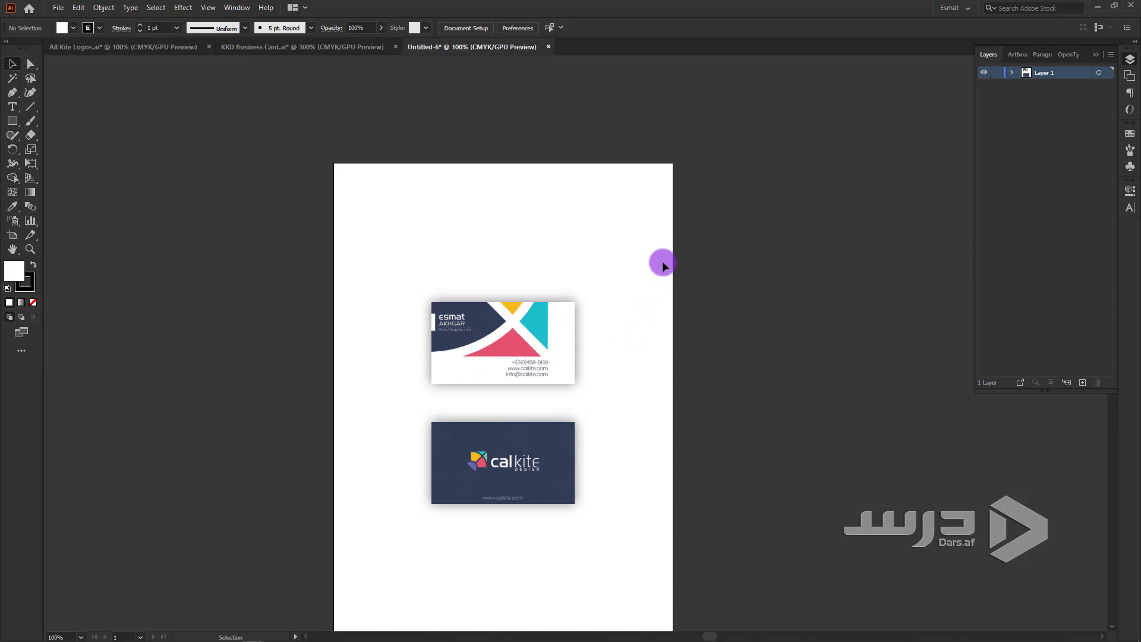
pyautogui.scroll(-1, 609, 343)
pyautogui.scroll(-1, 609, 343)
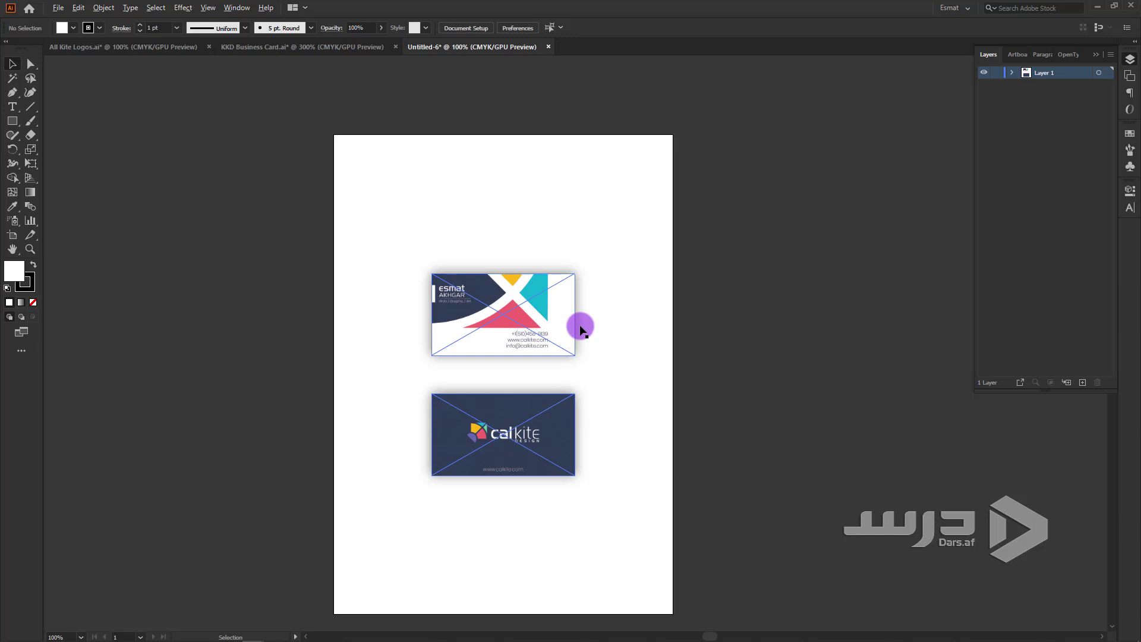
pyautogui.scroll(2, 580, 331)
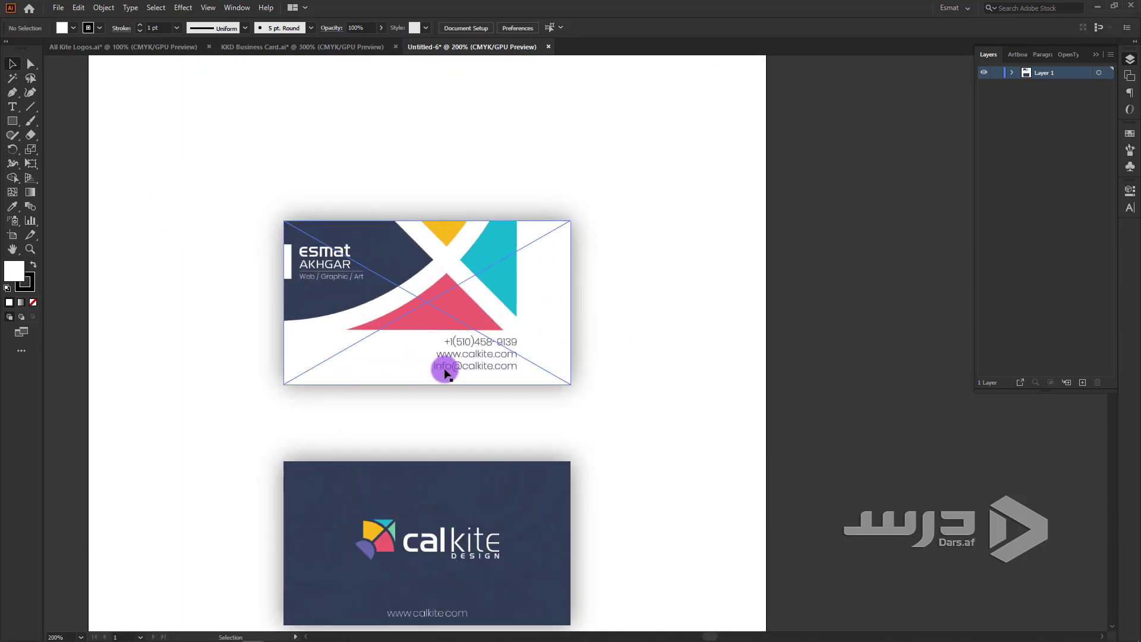
pyautogui.scroll(-1, 593, 311)
pyautogui.scroll(3, 588, 312)
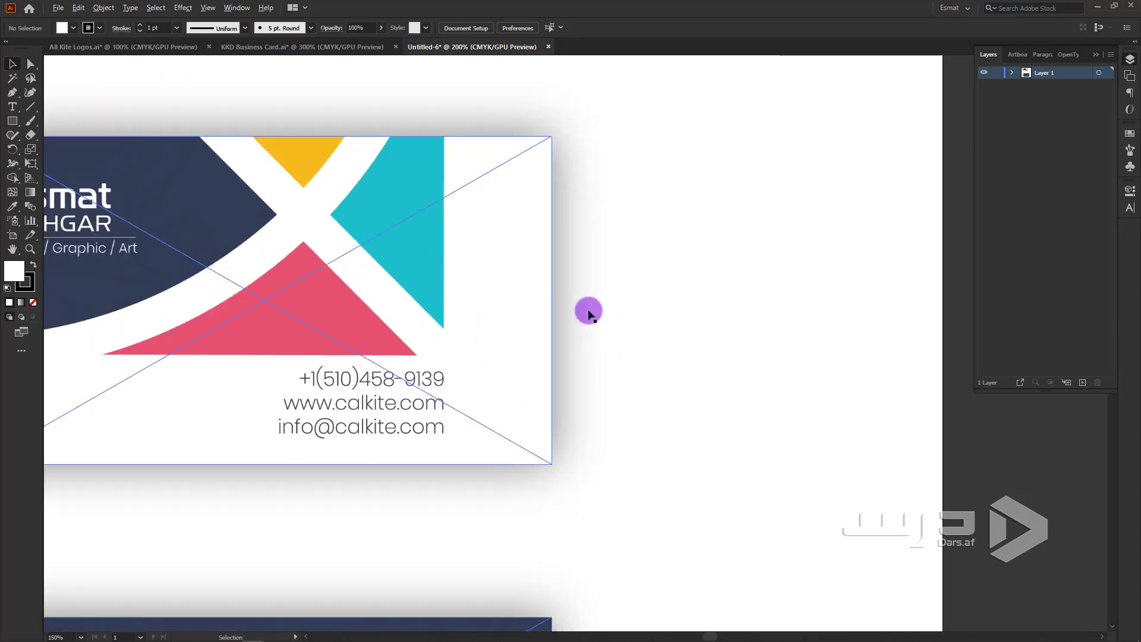
pyautogui.scroll(-2, 588, 312)
pyautogui.scroll(-2, 586, 311)
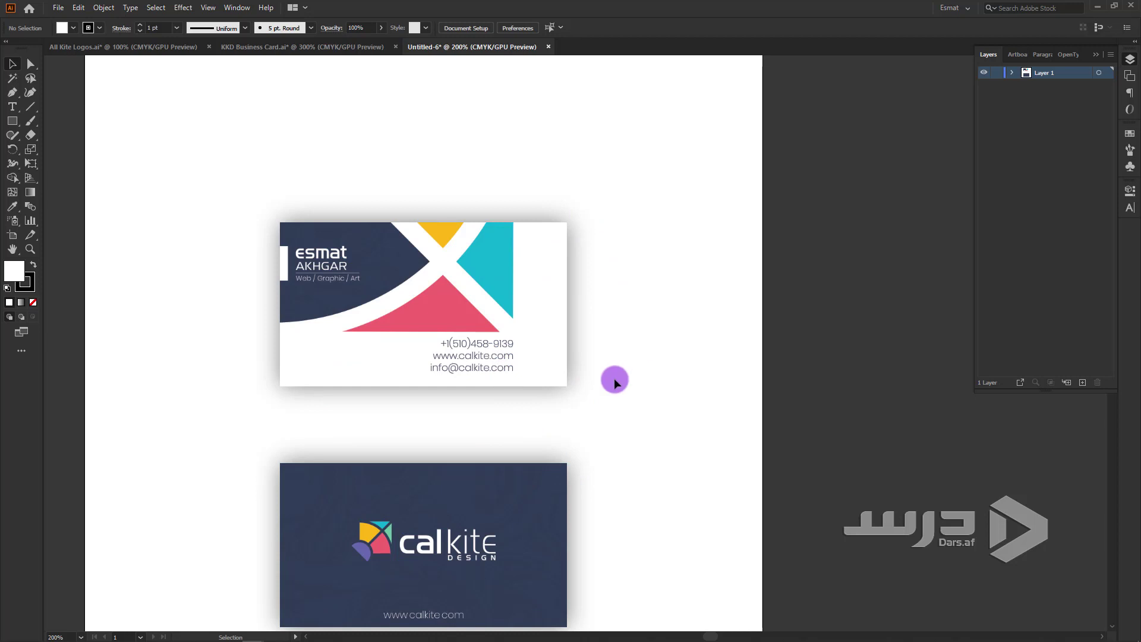
pyautogui.keyDown('alt'); pyautogui.scroll(-2, 636, 371); pyautogui.keyUp('alt')
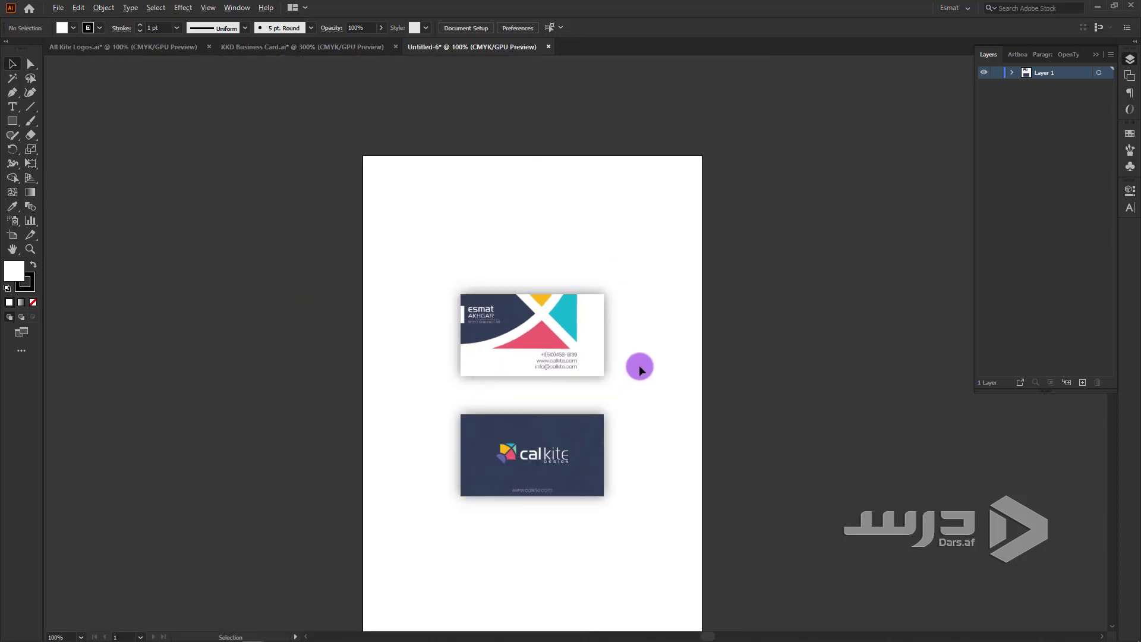
pyautogui.moveTo(662, 412); pyautogui.dragTo(603, 380)
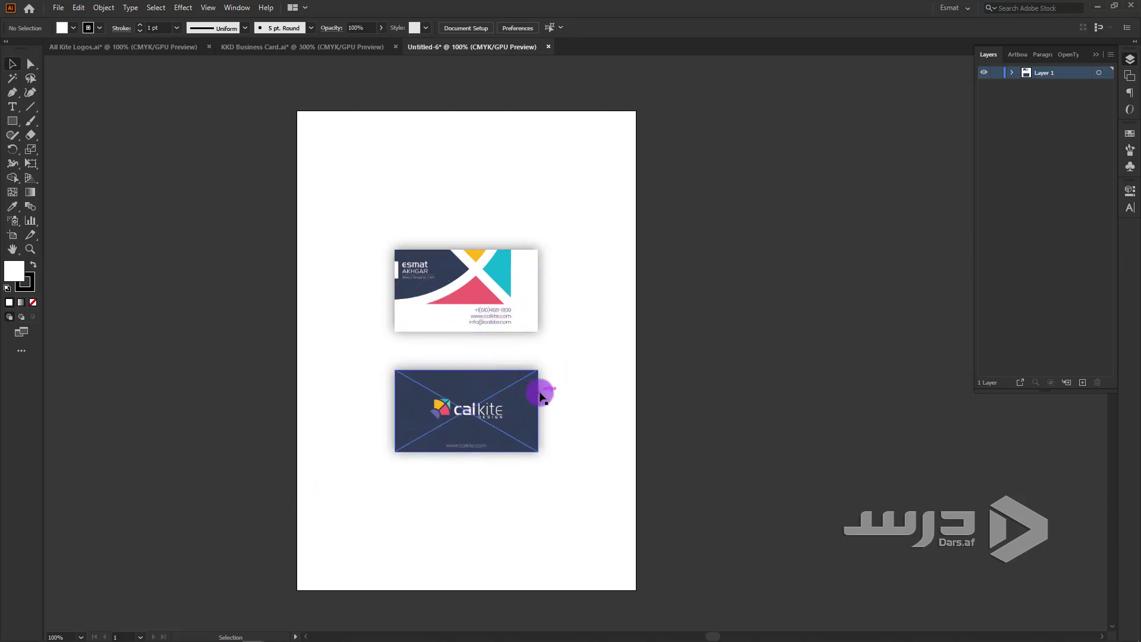
pyautogui.scroll(1, 479, 348)
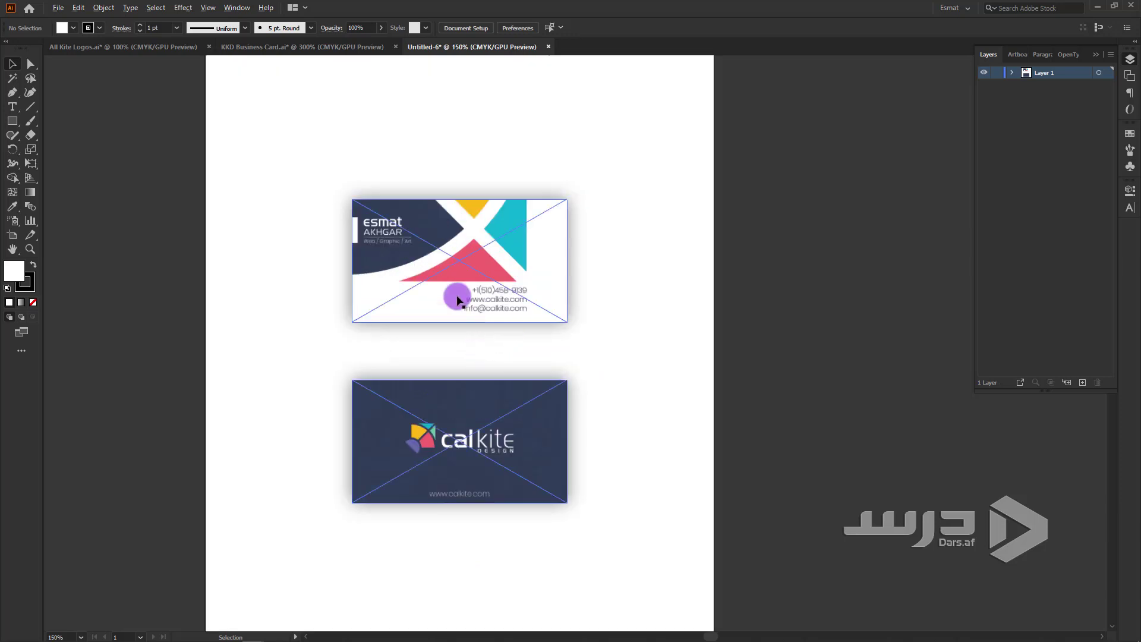
pyautogui.scroll(-1, 404, 395)
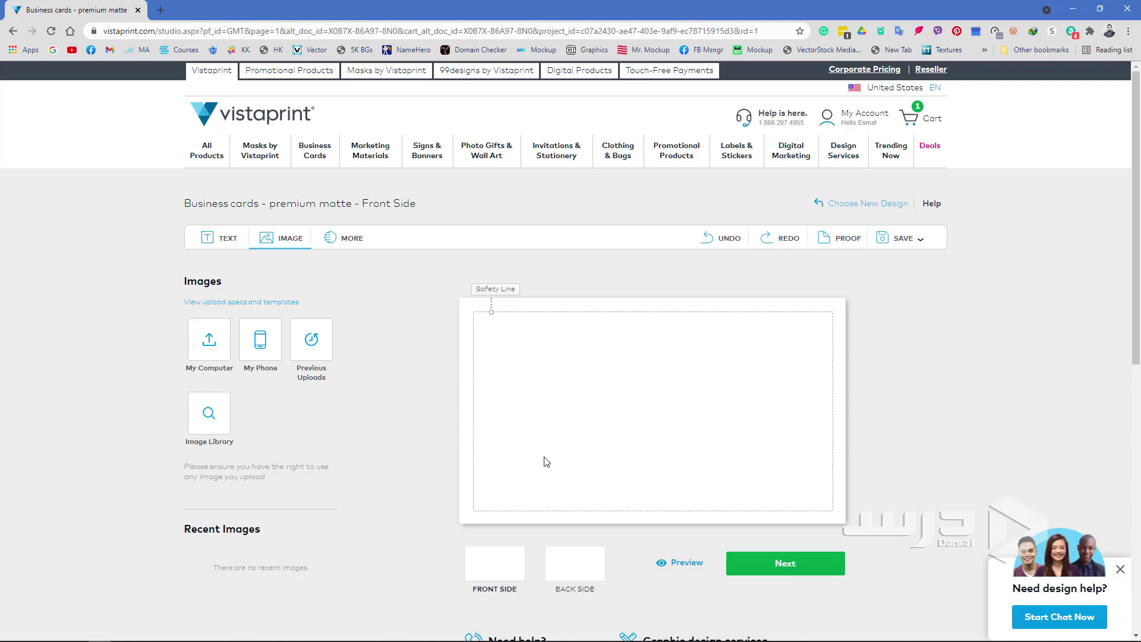
# - Upload KKDArtboard 1 and 2 from the 10x folder to Vistaprint via My Computer
pyautogui.scroll(-2, 546, 461)
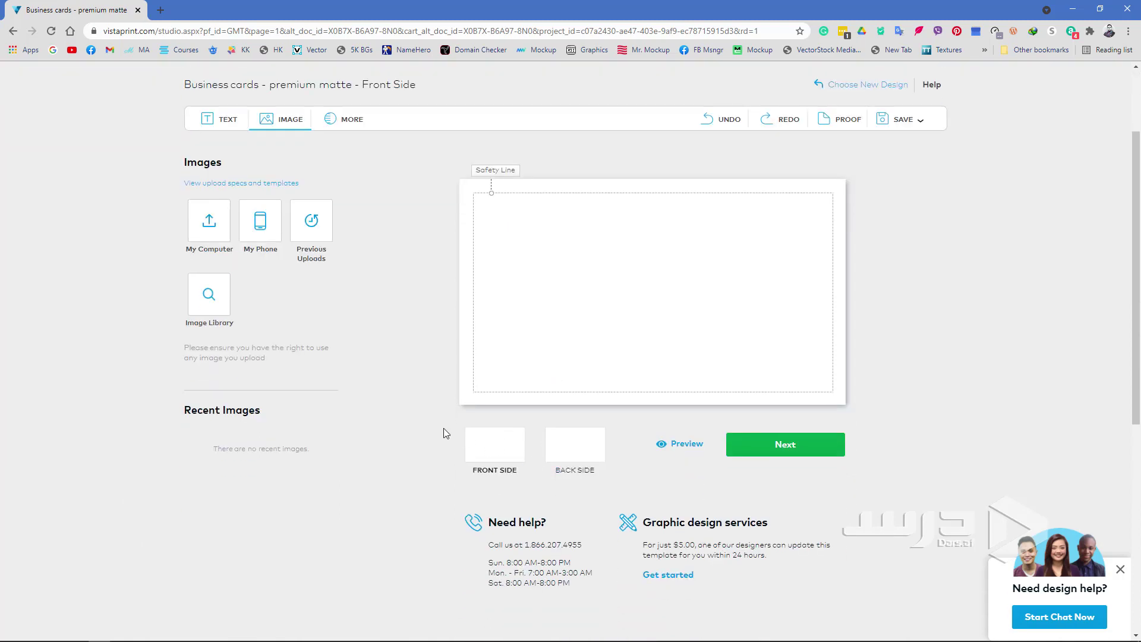
pyautogui.scroll(2, 369, 419)
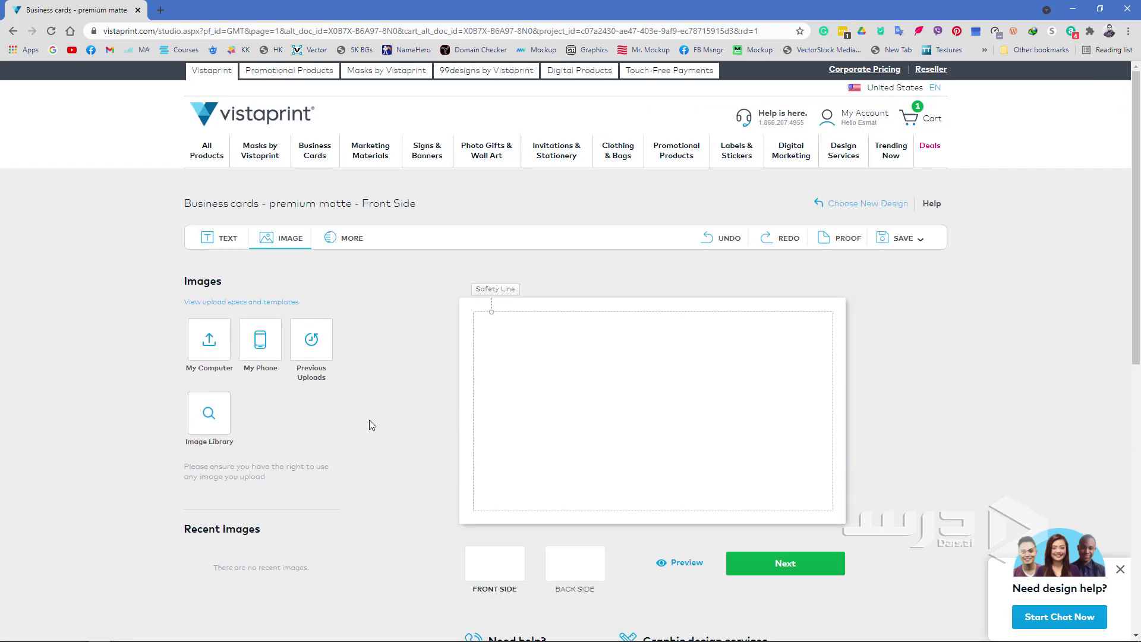
pyautogui.click(227, 358)
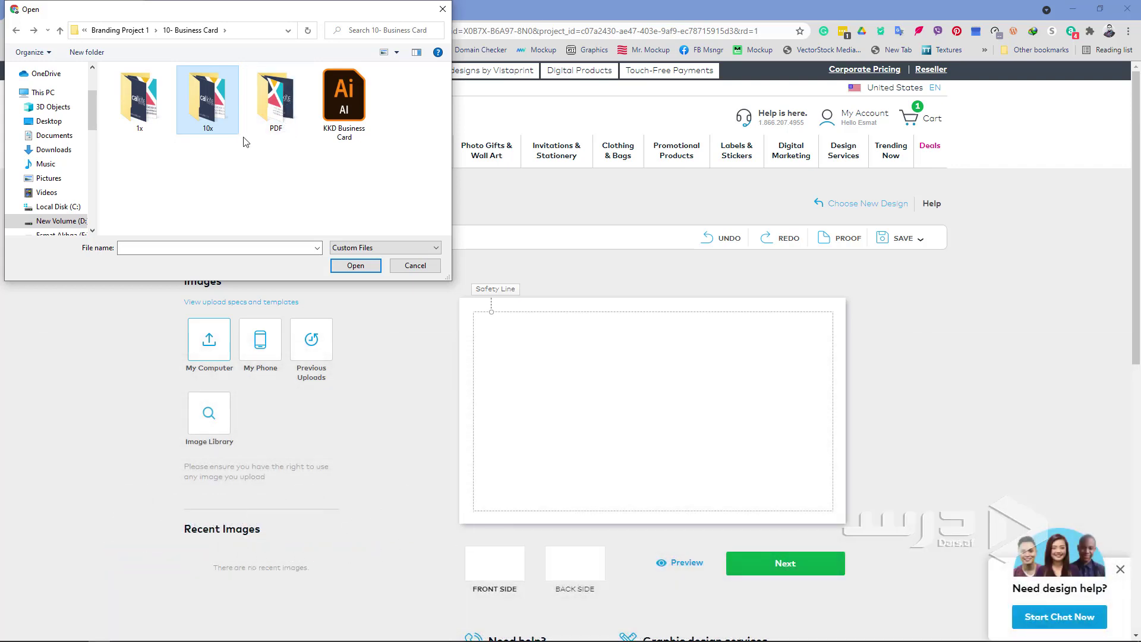
pyautogui.doubleClick(214, 98)
pyautogui.moveTo(113, 177); pyautogui.dragTo(228, 102)
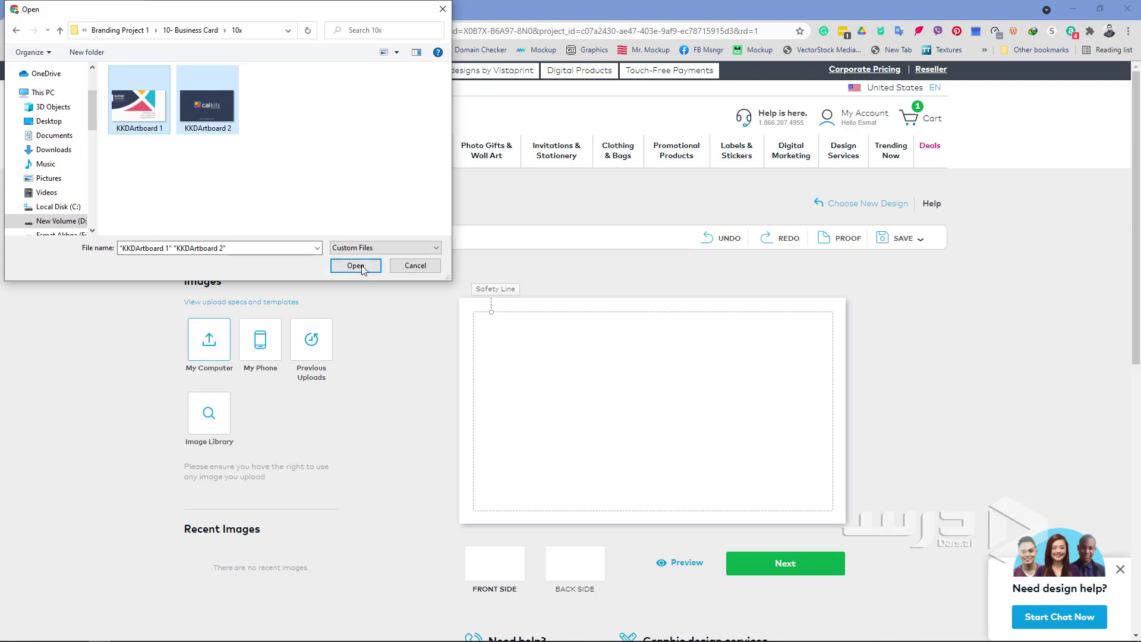
pyautogui.scroll(-3, 350, 473)
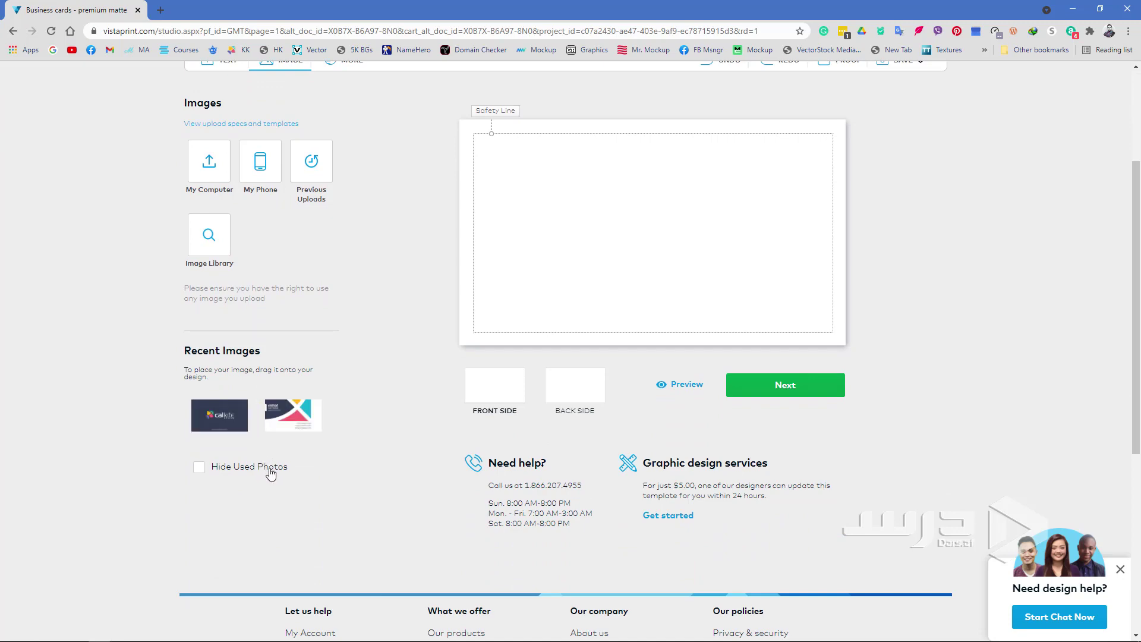
# - Place the white-and-navy name card image on the Front Side, stretched to fill the card
pyautogui.scroll(3, 279, 485)
pyautogui.scroll(-2, 305, 479)
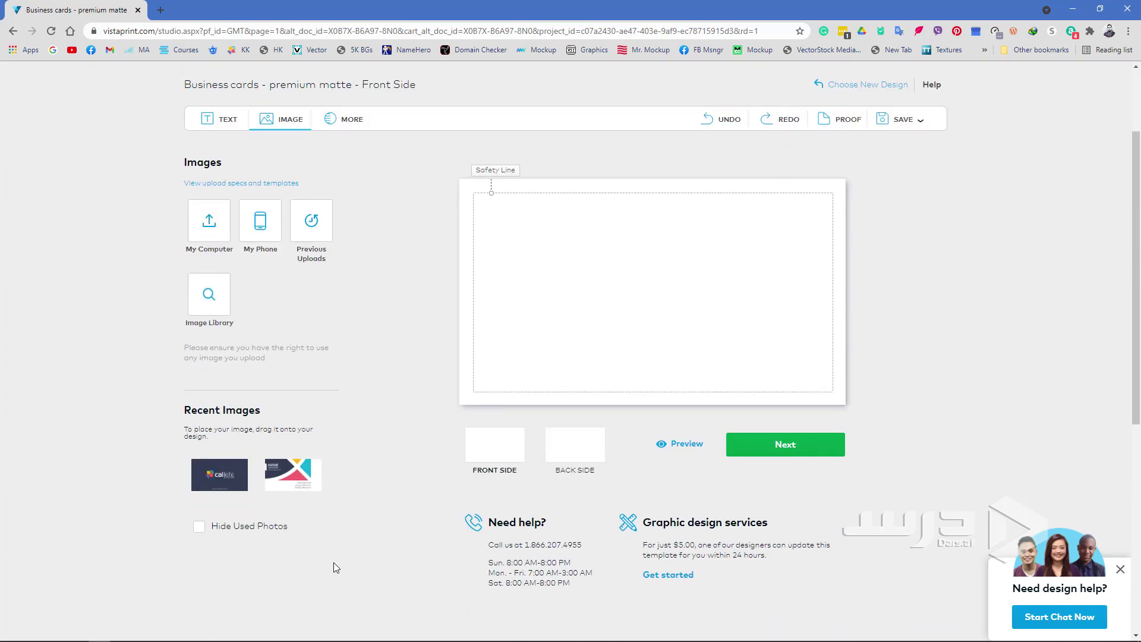
pyautogui.click(571, 455)
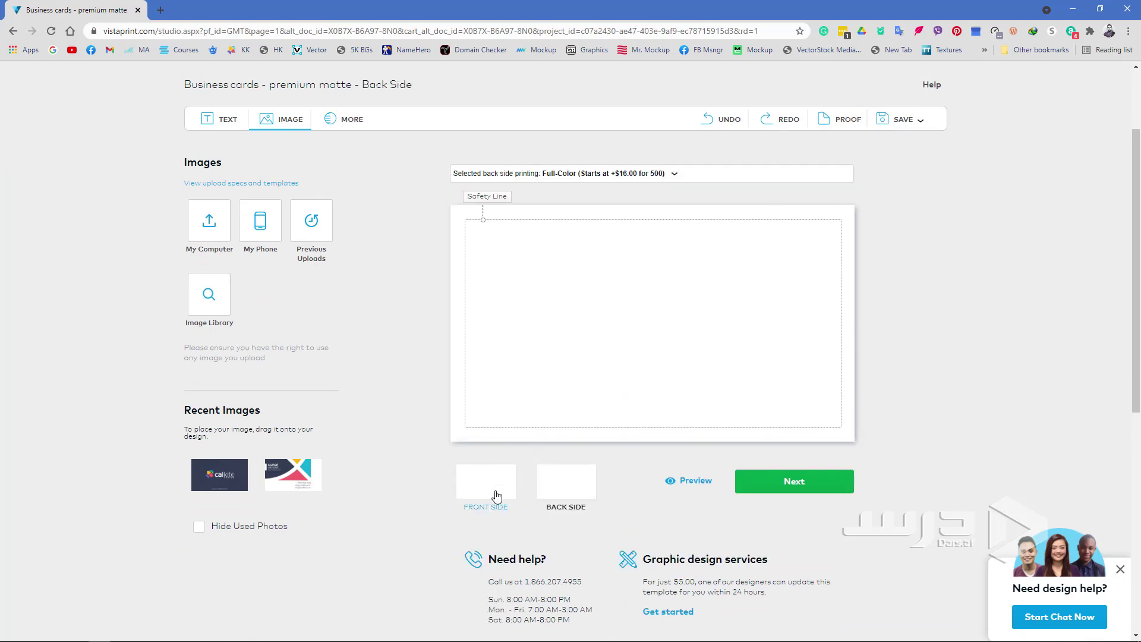
pyautogui.click(498, 494)
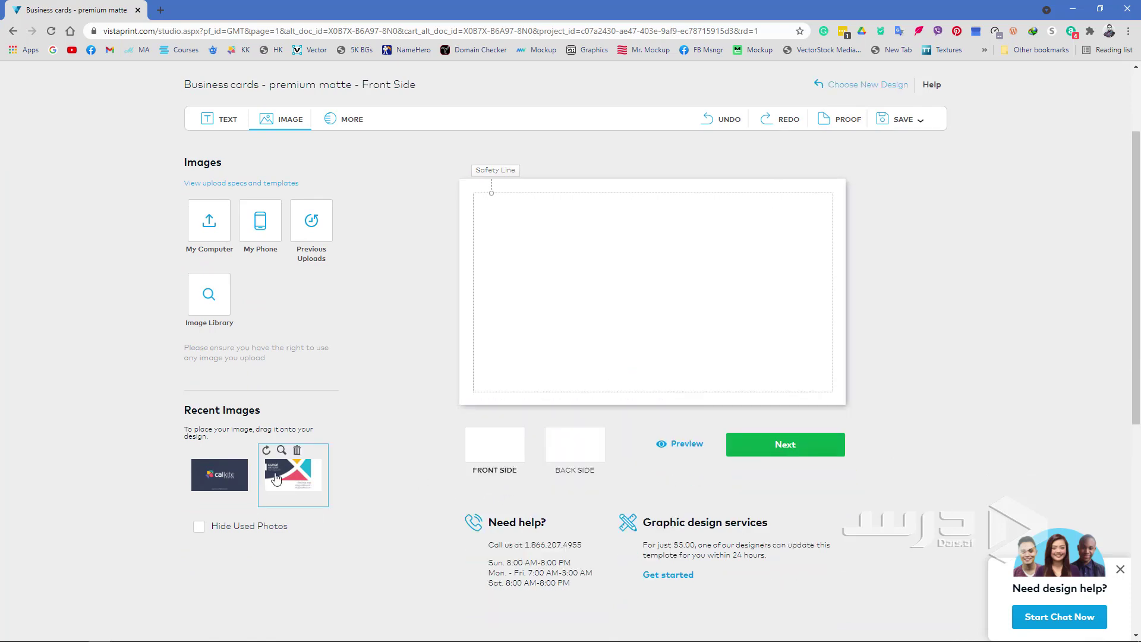
pyautogui.moveTo(276, 479); pyautogui.dragTo(573, 306)
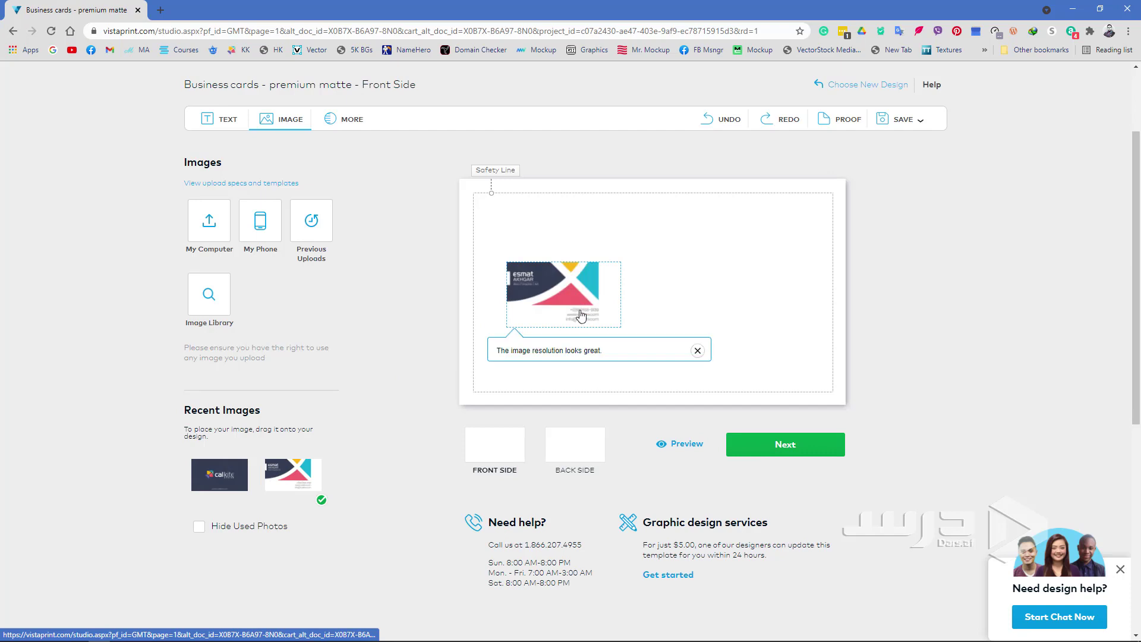
pyautogui.moveTo(558, 307)
pyautogui.mouseDown()
pyautogui.moveTo(517, 233)
pyautogui.moveTo(844, 408)
pyautogui.mouseUp()
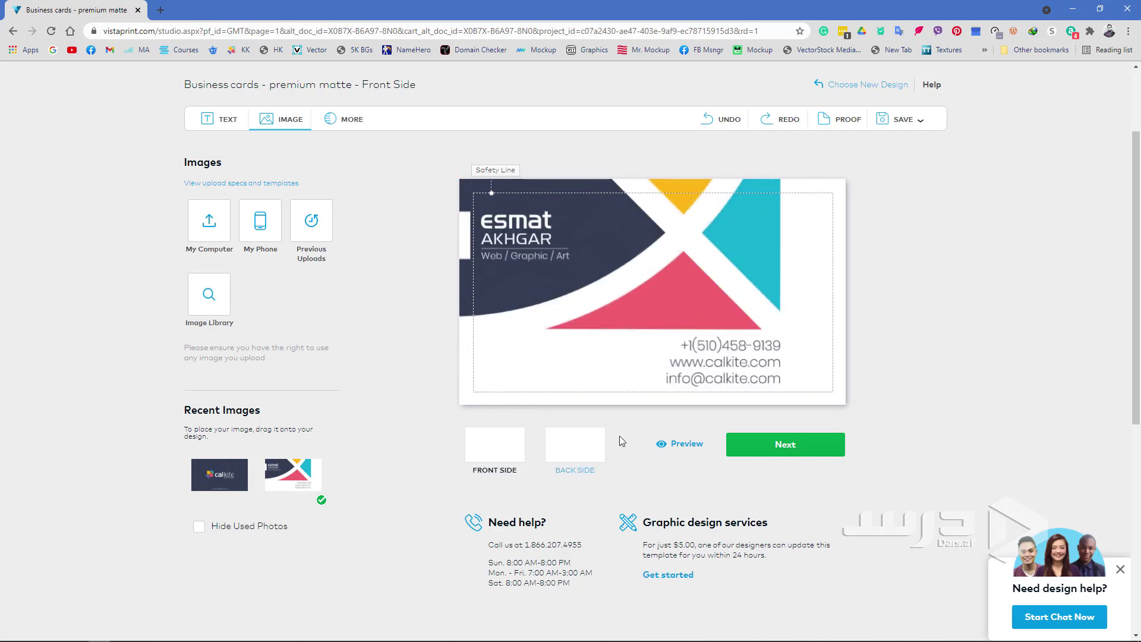
# - Place the dark calkite logo image across the full Back Side
pyautogui.click(600, 331)
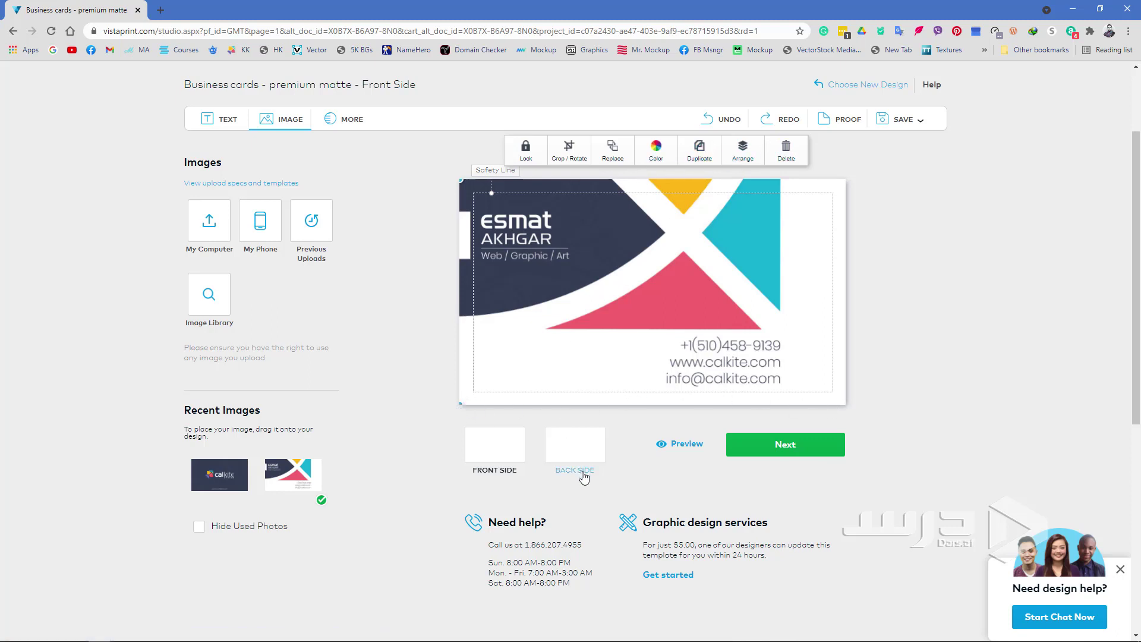
pyautogui.click(573, 445)
pyautogui.moveTo(220, 474)
pyautogui.mouseDown()
pyautogui.moveTo(663, 306)
pyautogui.moveTo(532, 247)
pyautogui.moveTo(860, 461)
pyautogui.mouseUp()
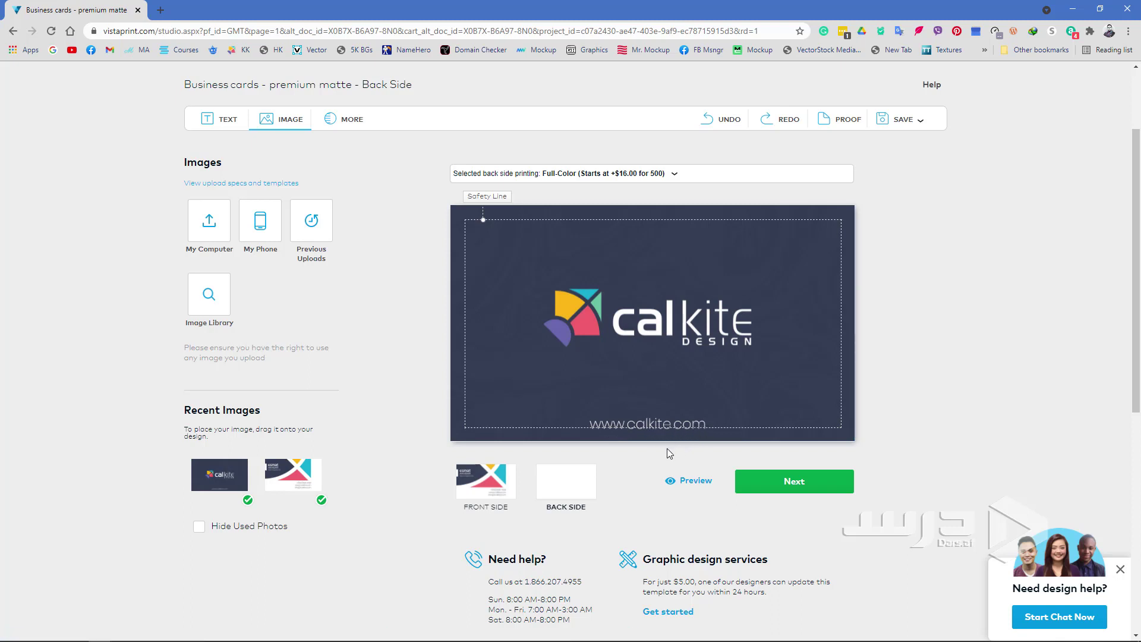
# - Preview the card mockup's front, back and side-by-side views
pyautogui.click(483, 481)
pyautogui.click(585, 463)
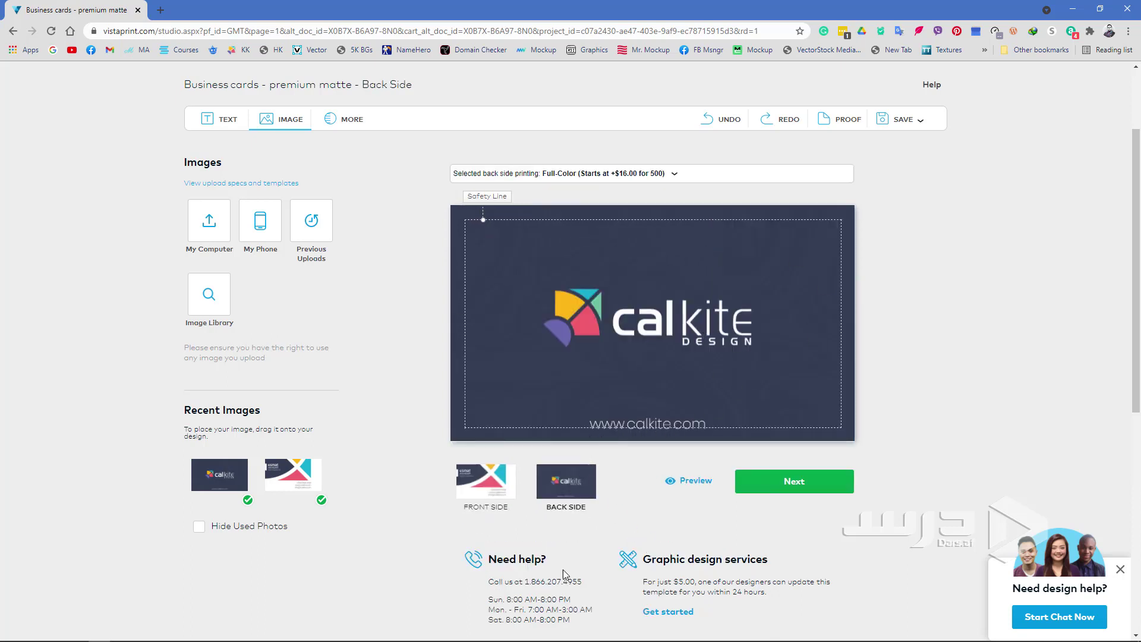
pyautogui.click(691, 481)
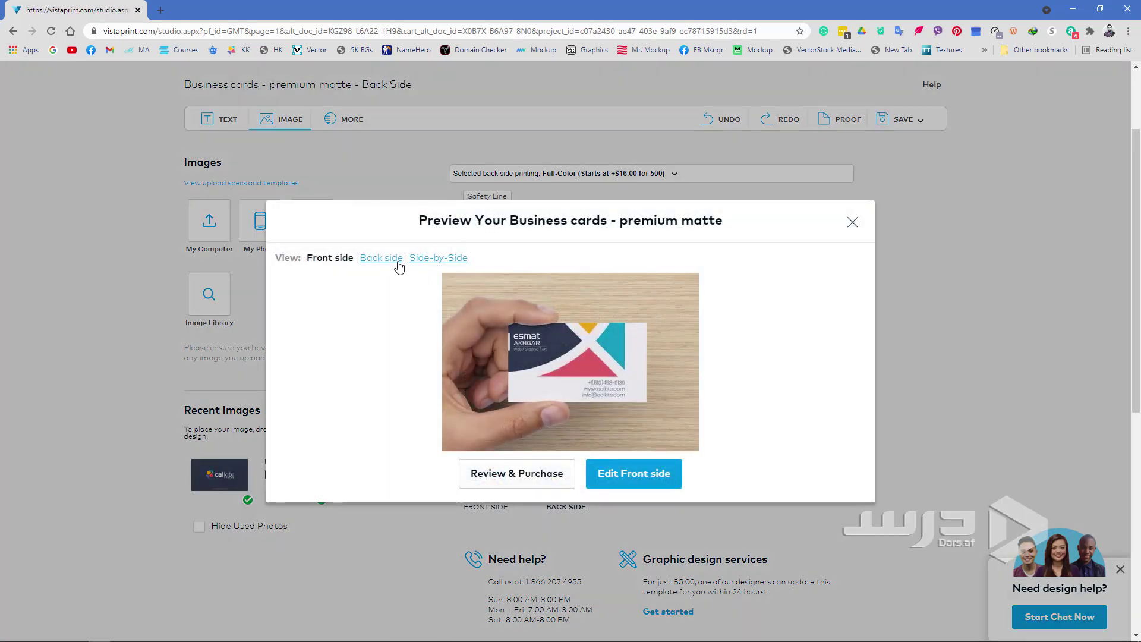
pyautogui.click(373, 260)
pyautogui.click(439, 262)
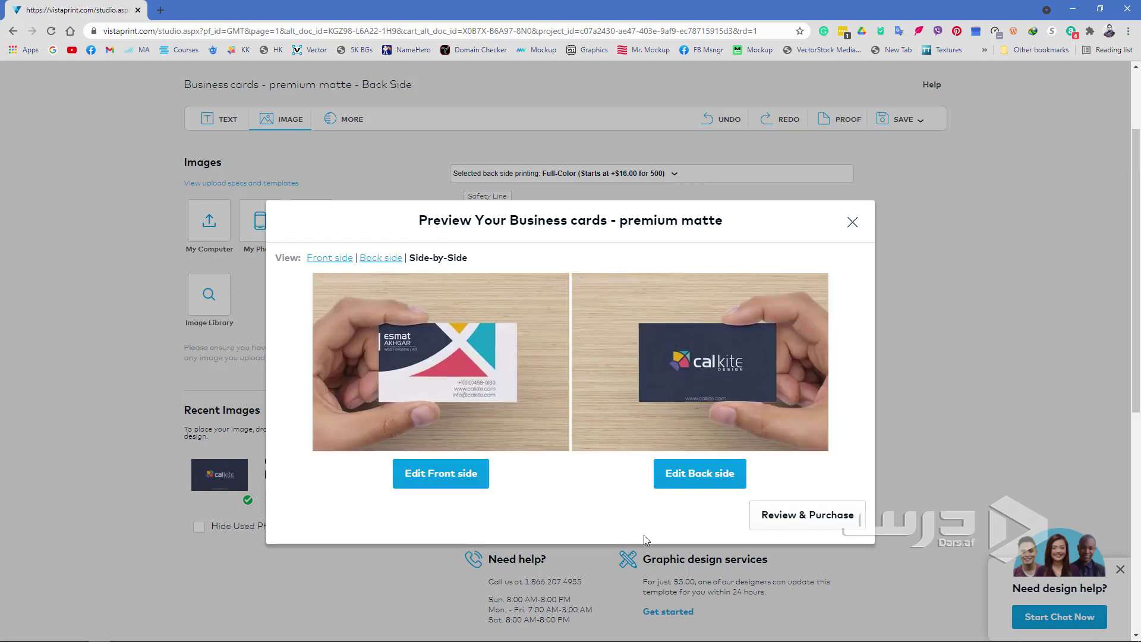
pyautogui.click(852, 222)
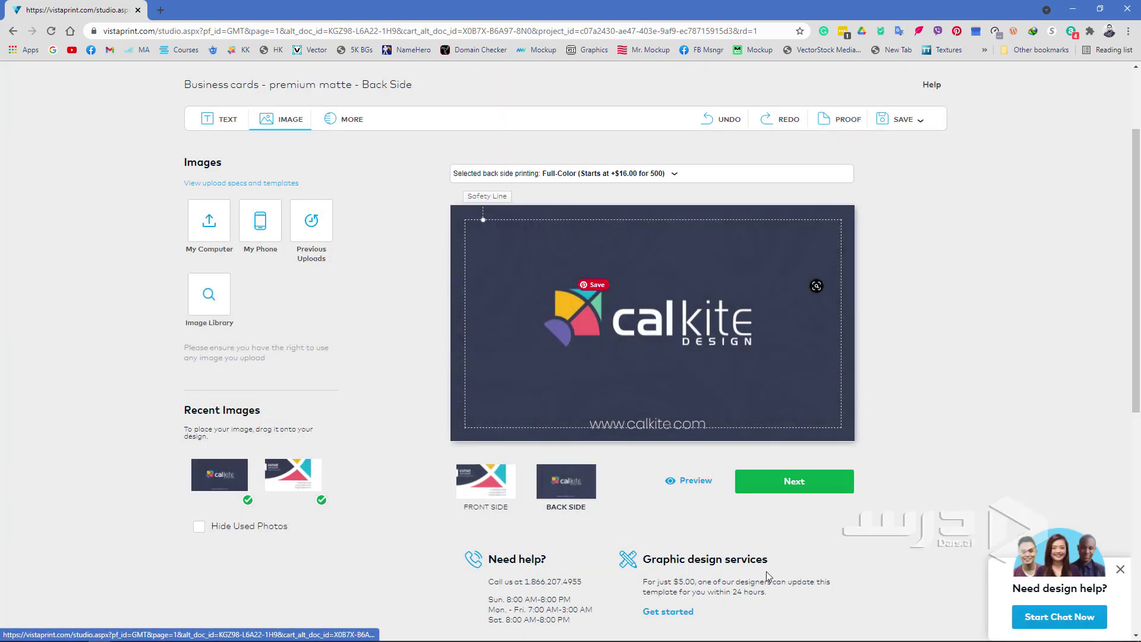
# - Review the design, approve it, and continue to final choices
pyautogui.click(804, 480)
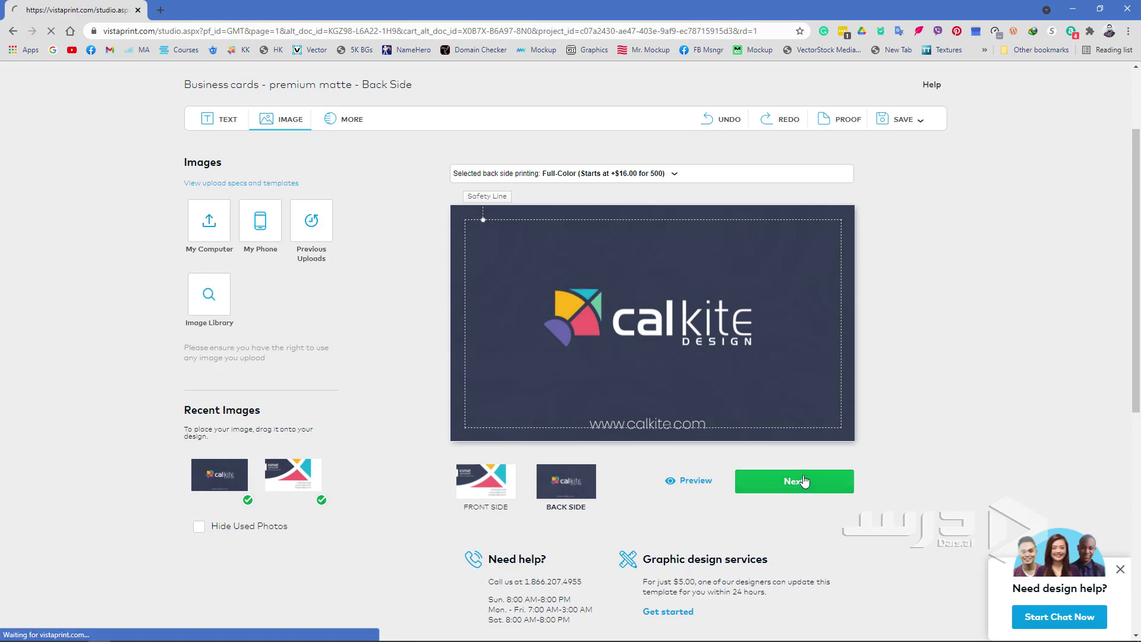
pyautogui.scroll(-2, 631, 470)
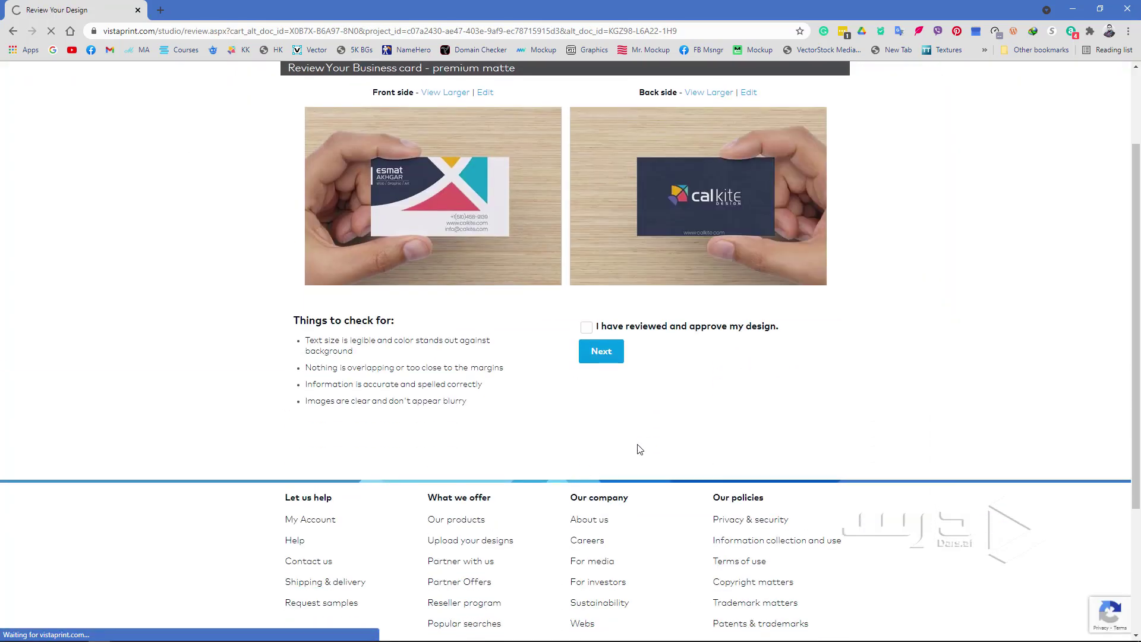
pyautogui.scroll(2, 640, 449)
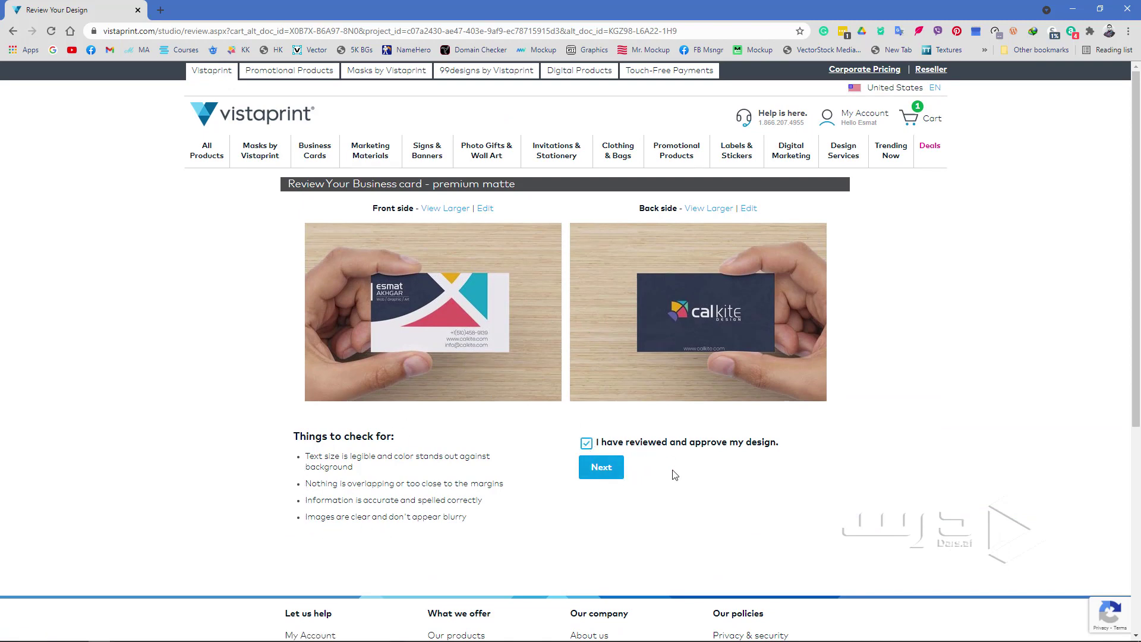
pyautogui.click(590, 471)
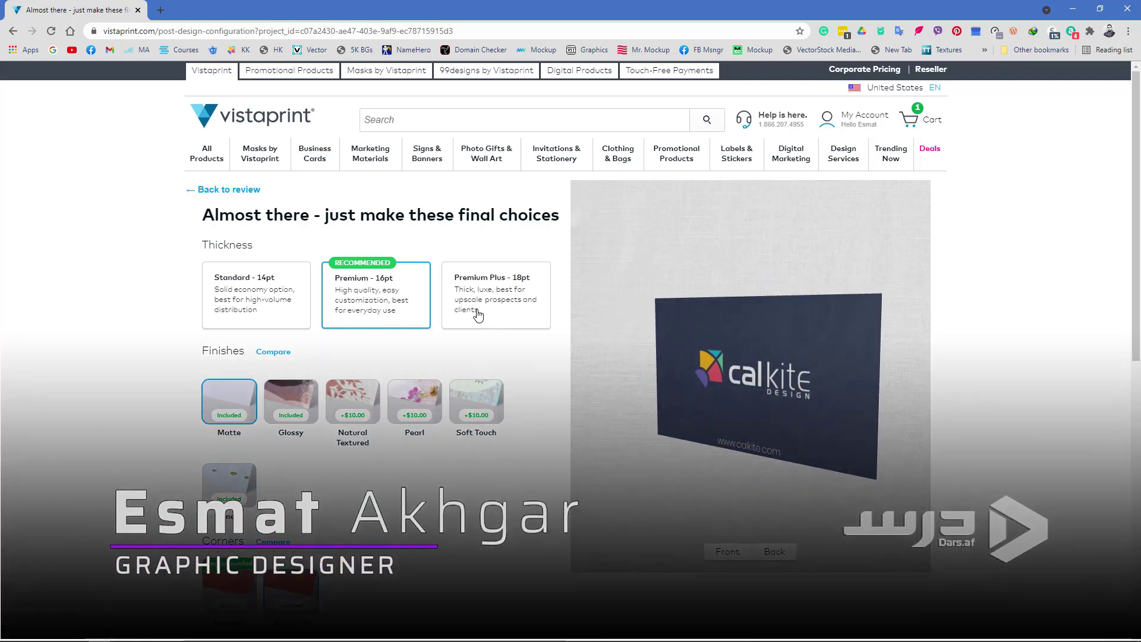
# - Pick Glossy finish (after trying Pearl and Soft Touch) and Premium Plus 18pt thickness
pyautogui.click(439, 399)
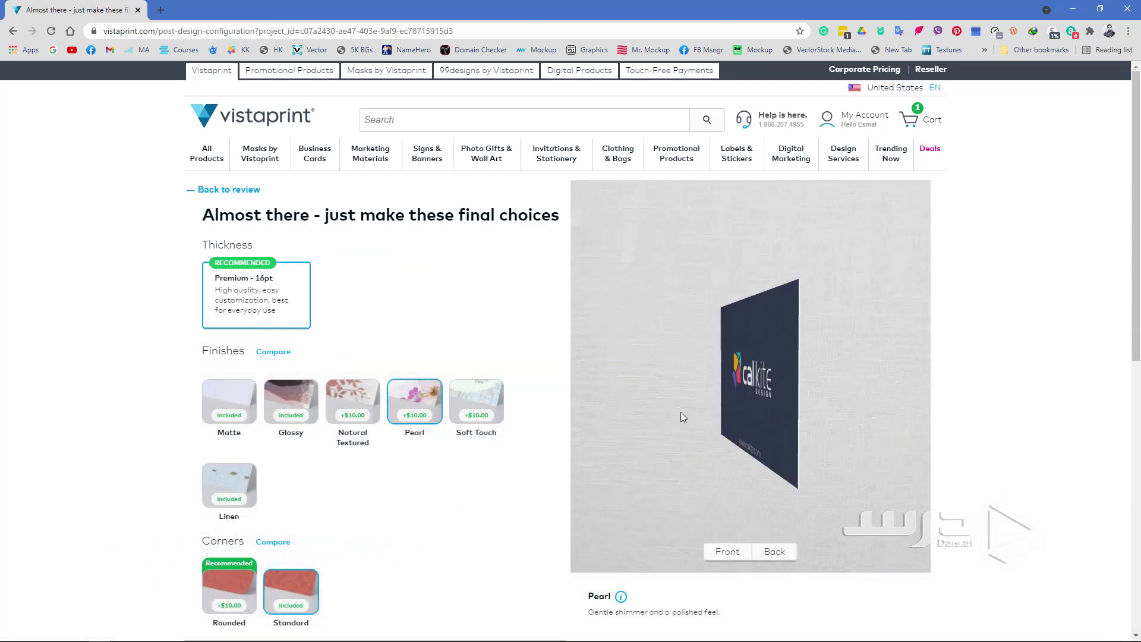
pyautogui.click(488, 405)
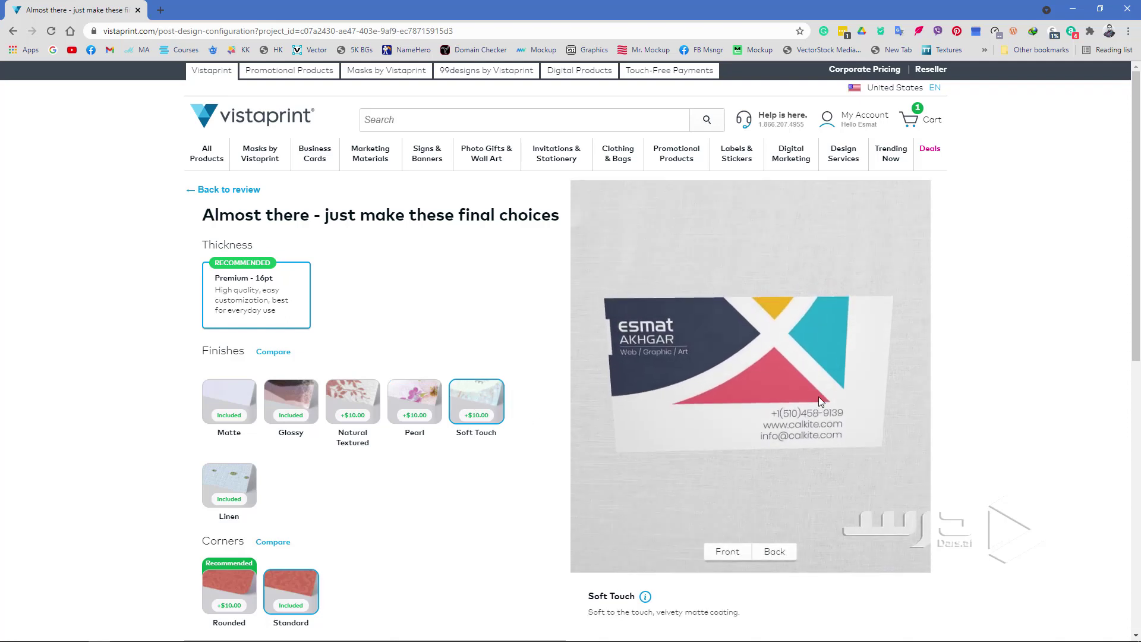
pyautogui.click(273, 397)
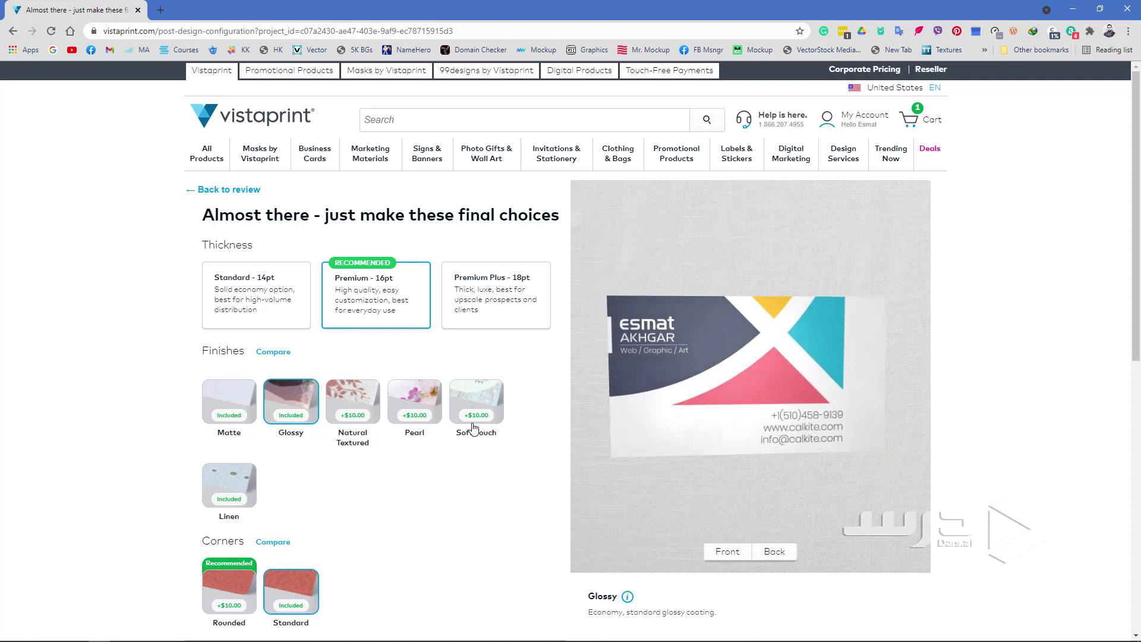
pyautogui.click(462, 308)
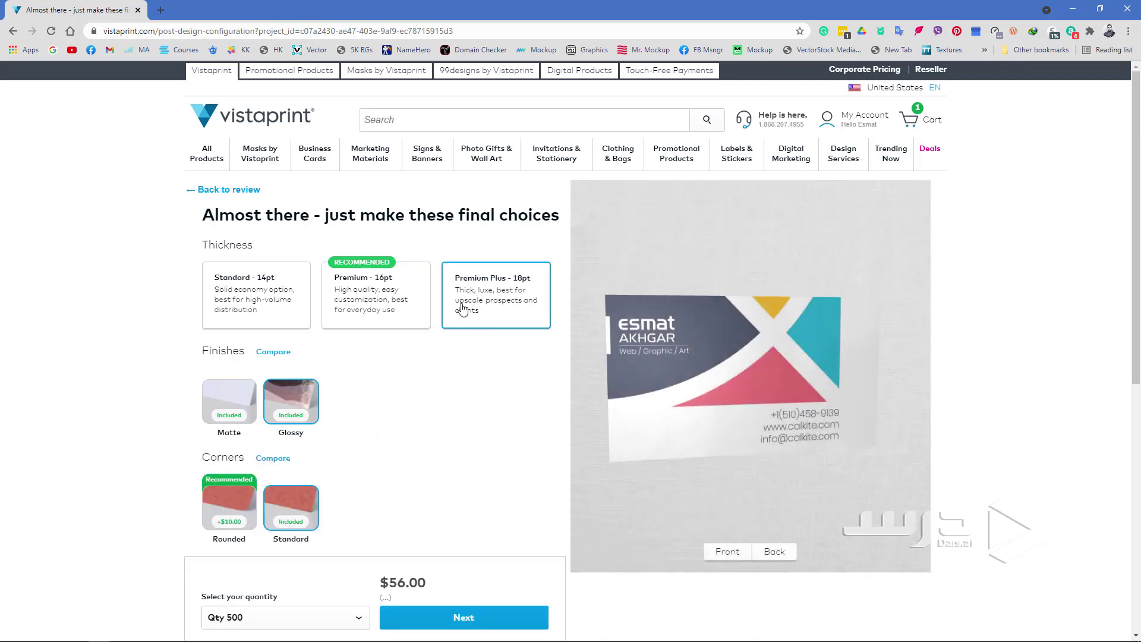
# - Choose Rounded corners over Standard and keep quantity at 500 cards for $66.00
pyautogui.click(226, 508)
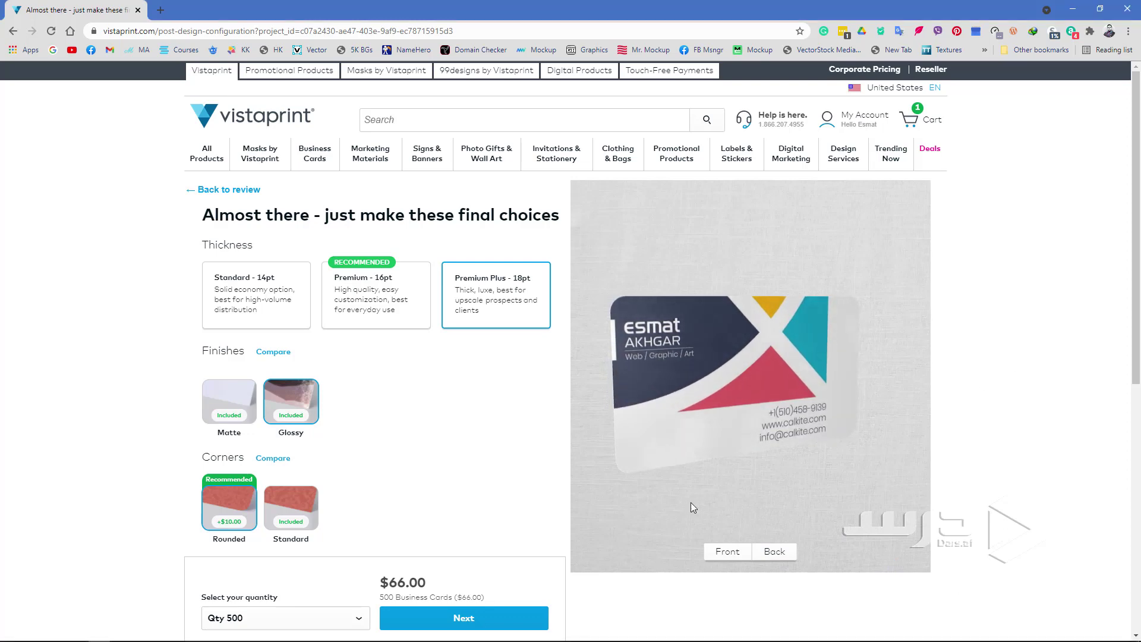
pyautogui.scroll(-3, 690, 503)
pyautogui.scroll(3, 529, 527)
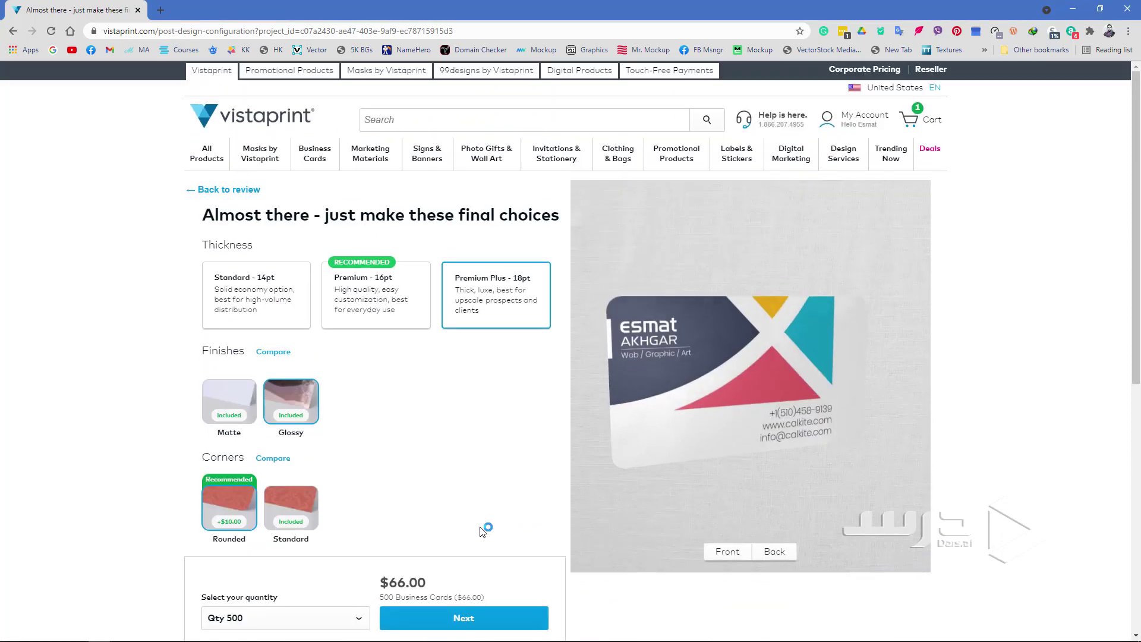
pyautogui.scroll(-1, 455, 541)
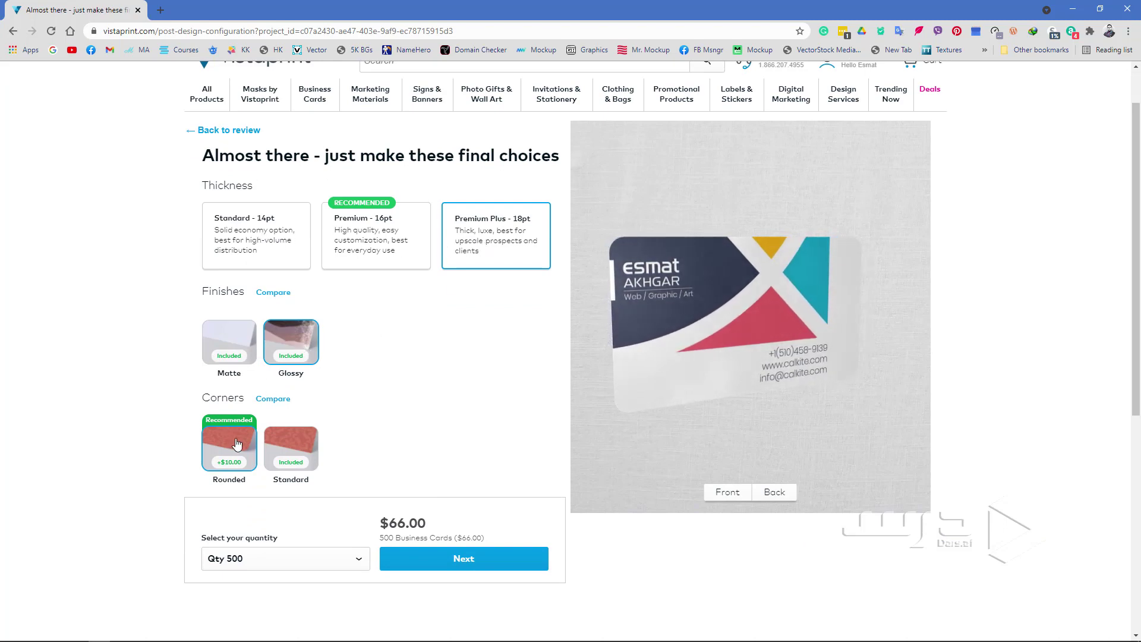
pyautogui.click(293, 450)
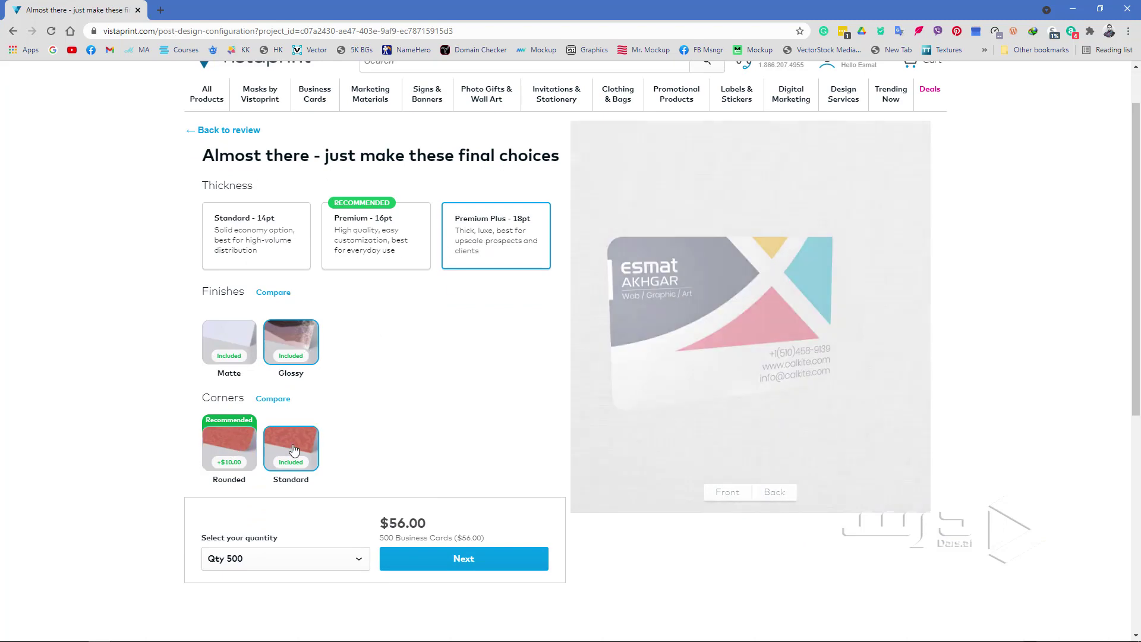
pyautogui.click(236, 451)
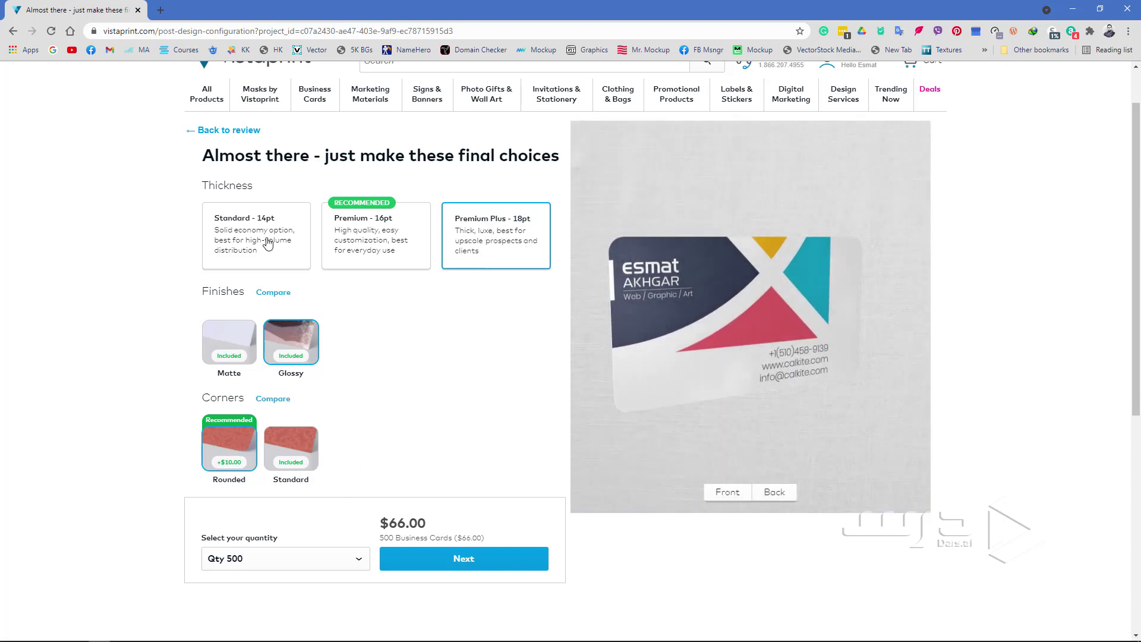
pyautogui.click(311, 563)
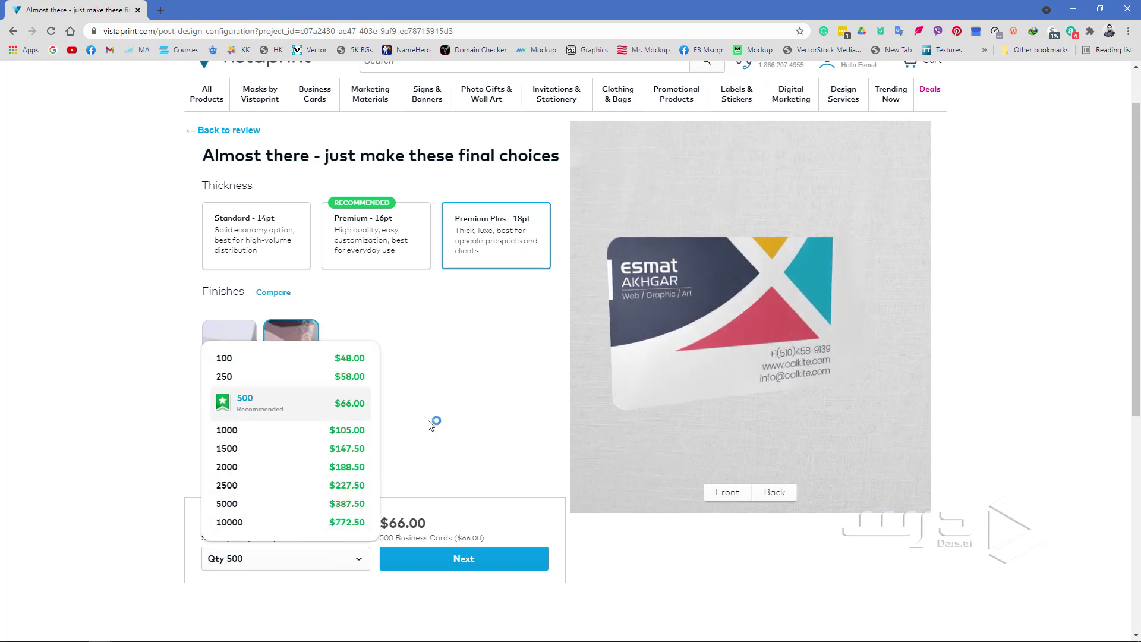
pyautogui.click(460, 429)
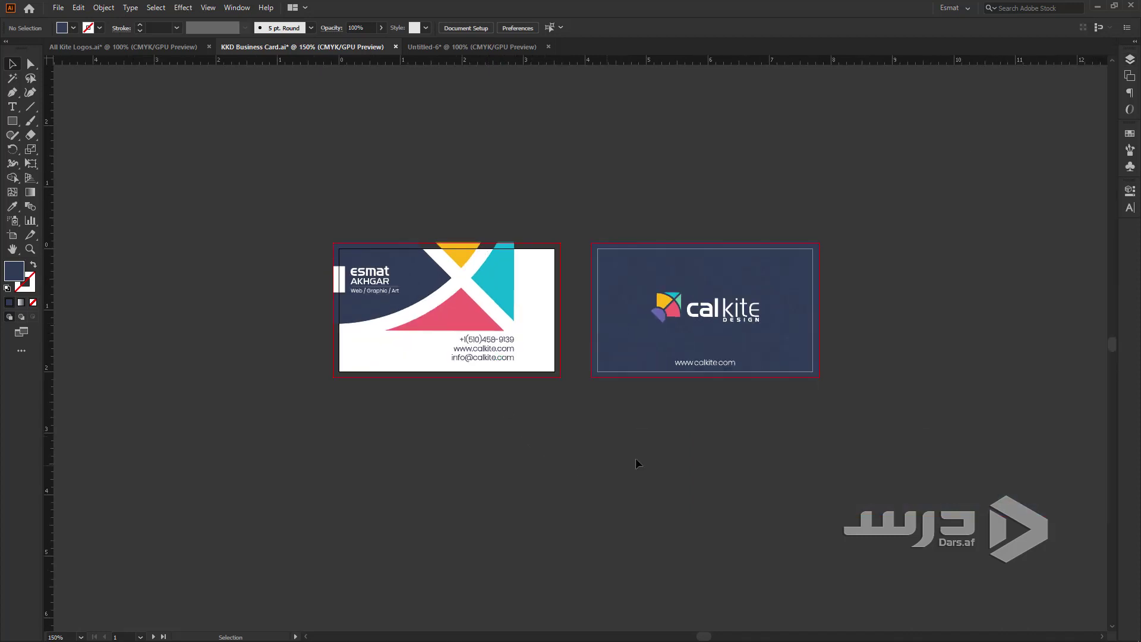
pyautogui.moveTo(645, 455); pyautogui.dragTo(654, 517)
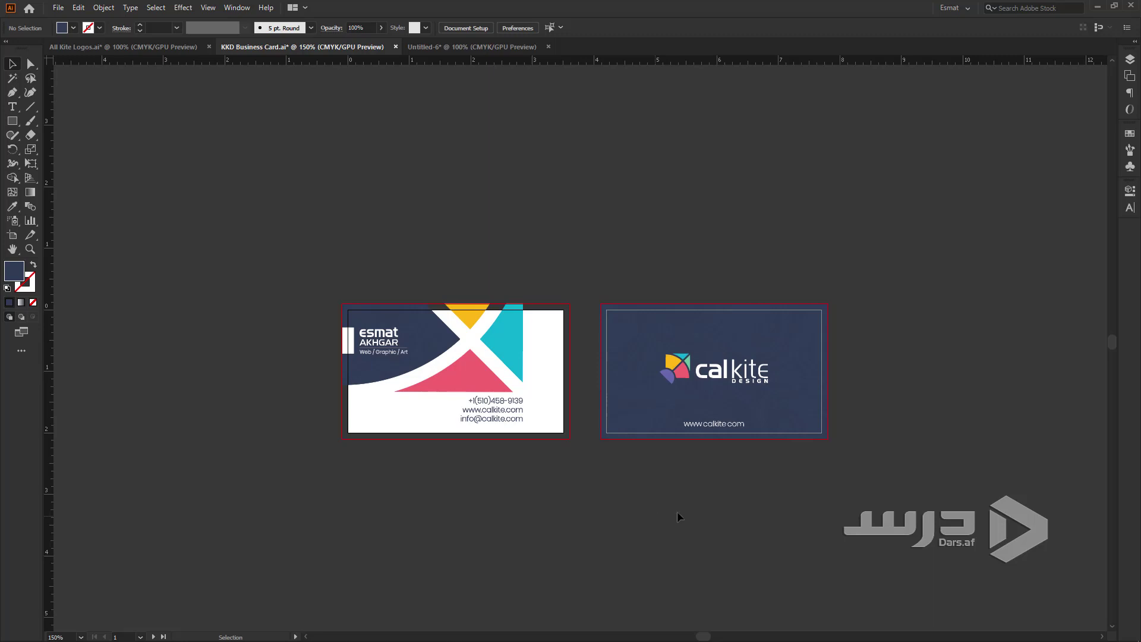
pyautogui.scroll(3, 357, 468)
pyautogui.moveTo(515, 446); pyautogui.dragTo(474, 527)
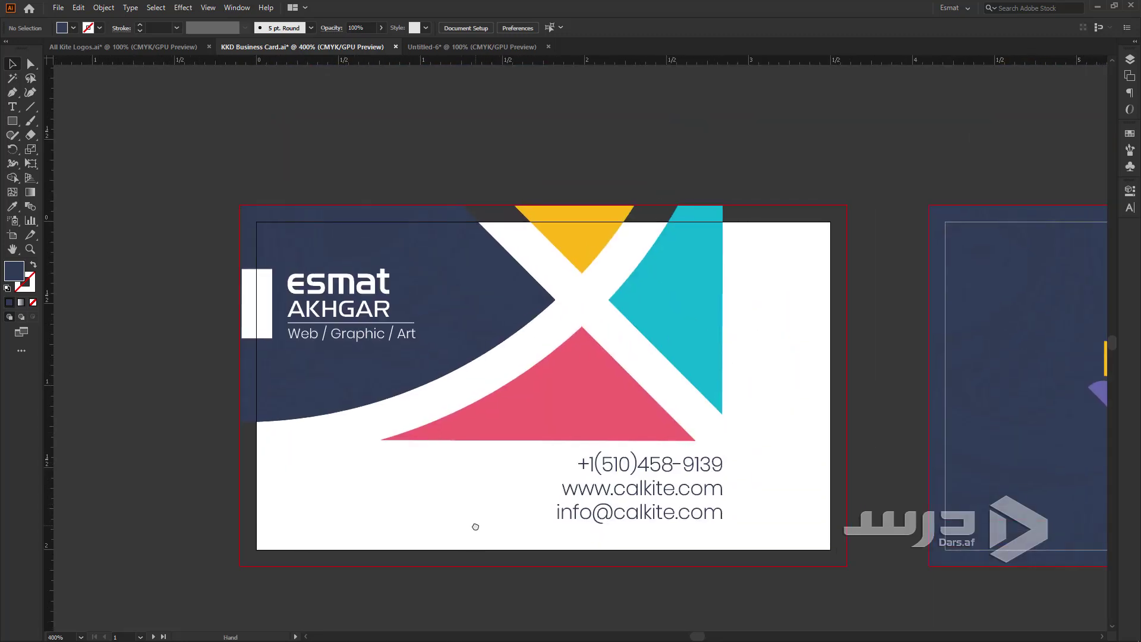